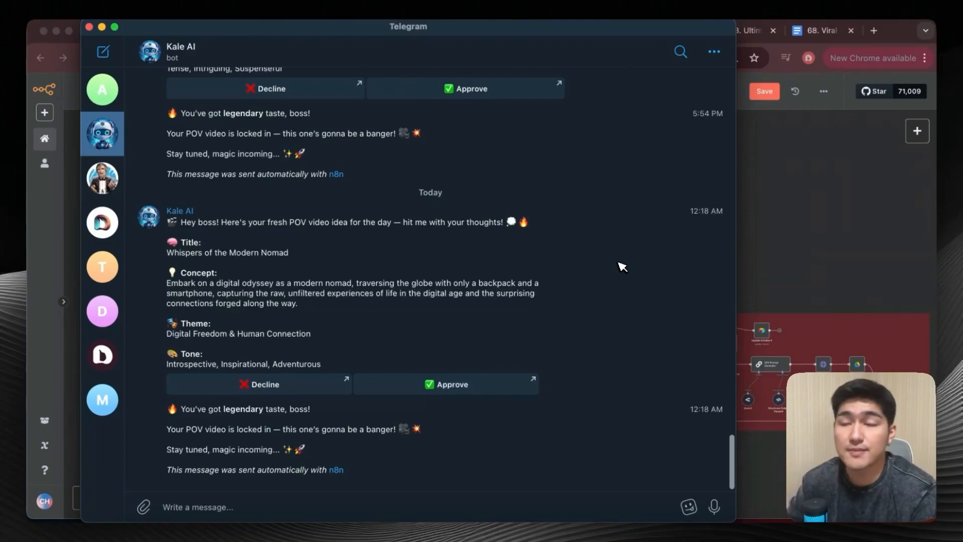
Put Telegram away and examine the POV Scenes Agent and POV Image Agent sections of the n8n workflow.
scroll(622, 267, "up", 1)
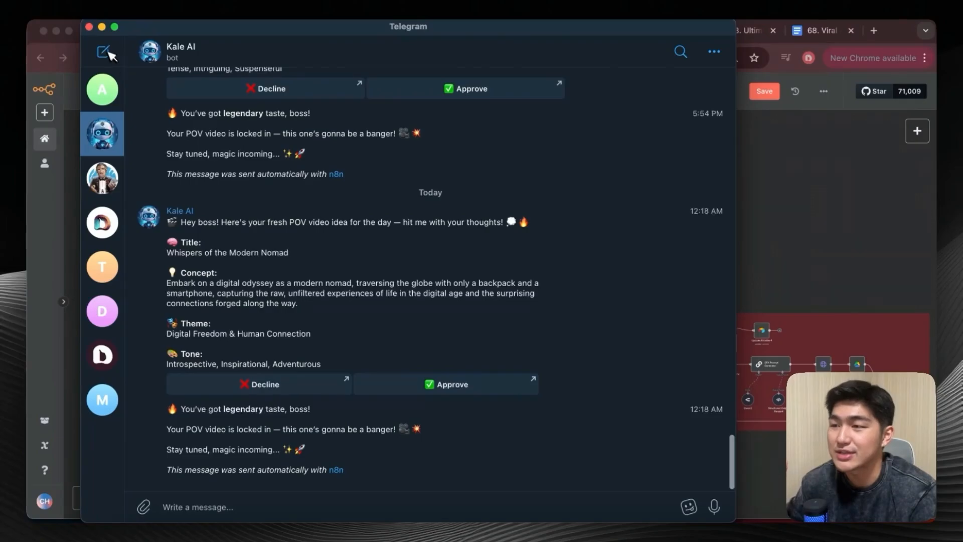
left_click(102, 27)
scroll(350, 232, "right", 5)
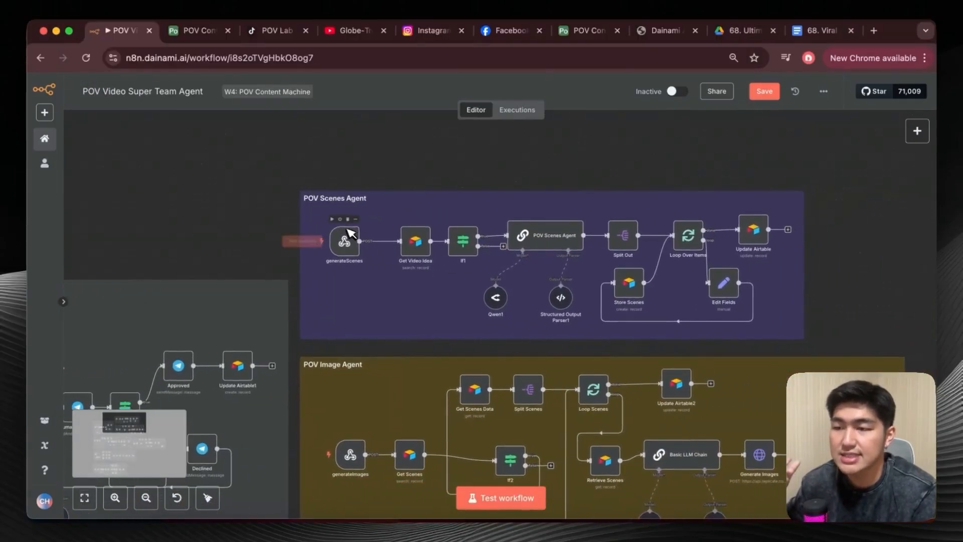
scroll(414, 190, "right", 2)
scroll(415, 190, "down", 1)
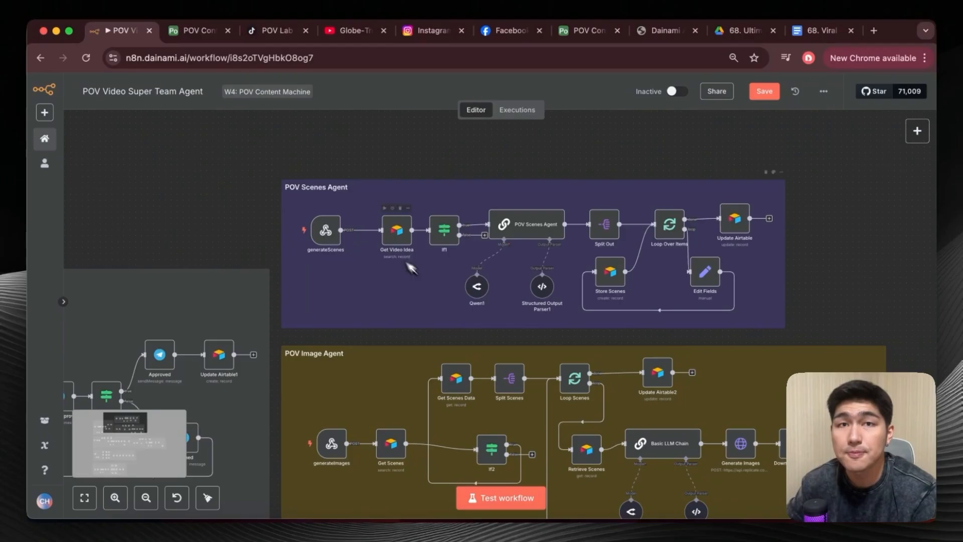
scroll(455, 327, "down", 4)
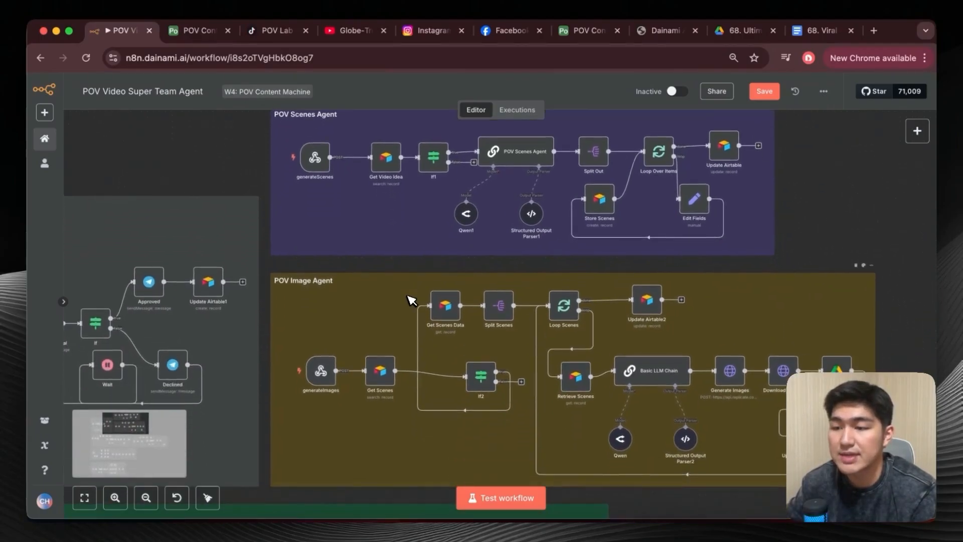
scroll(389, 281, "down", 1)
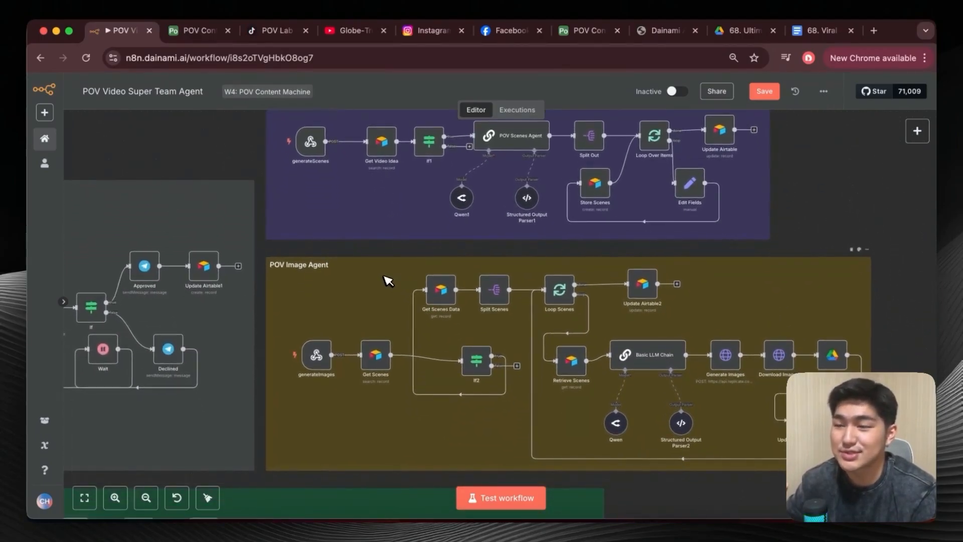
scroll(371, 270, "down", 10)
Examine the POV Video Agent and SFX Agent sections of the workflow.
scroll(371, 271, "left", 3)
scroll(372, 271, "down", 3)
scroll(371, 271, "left", 6)
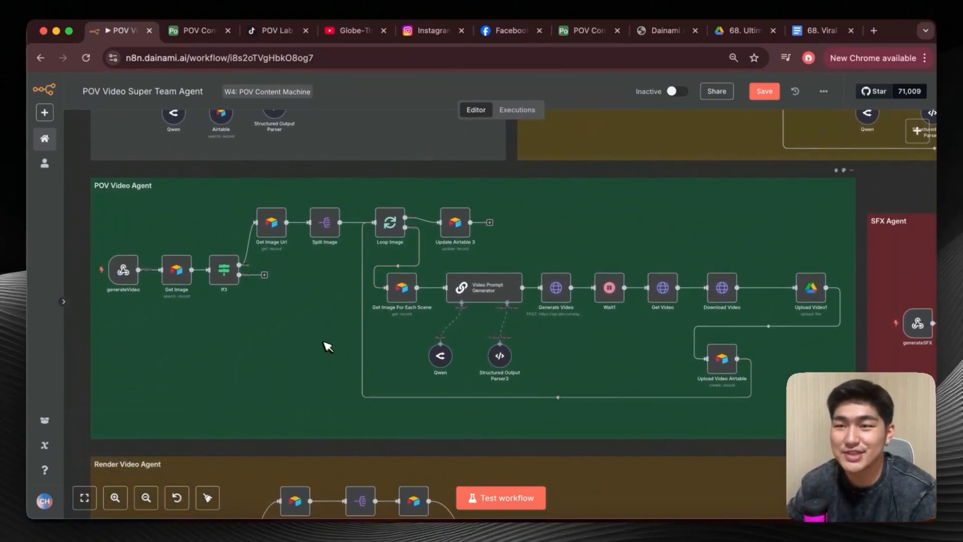
scroll(312, 329, "right", 10)
scroll(314, 329, "left", 4)
scroll(315, 329, "right", 8)
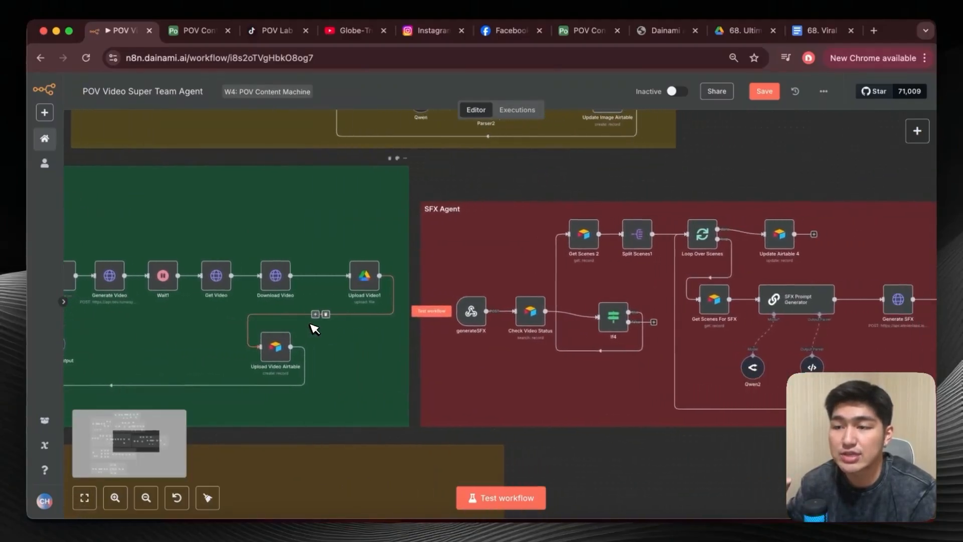
scroll(309, 335, "left", 15)
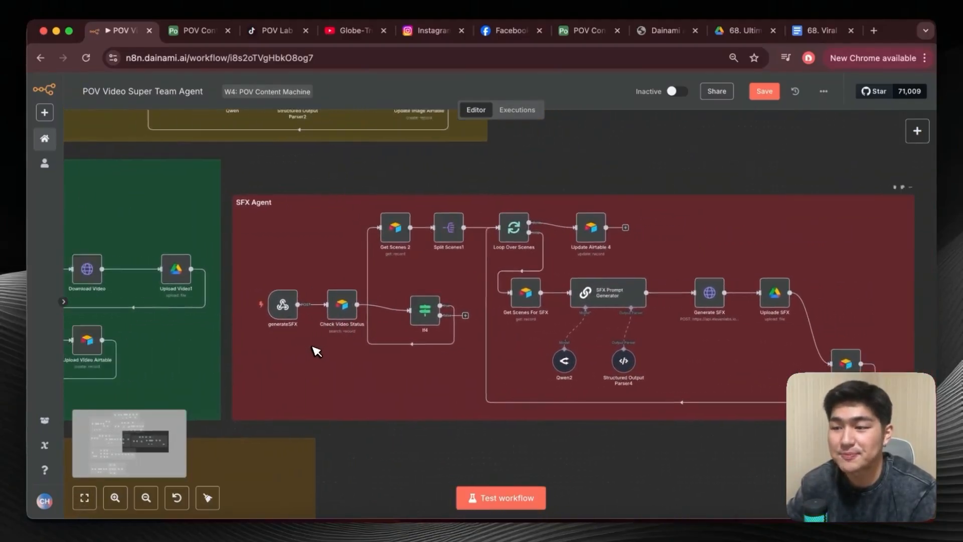
scroll(316, 348, "down", 4)
scroll(316, 350, "left", 2)
scroll(316, 349, "down", 1)
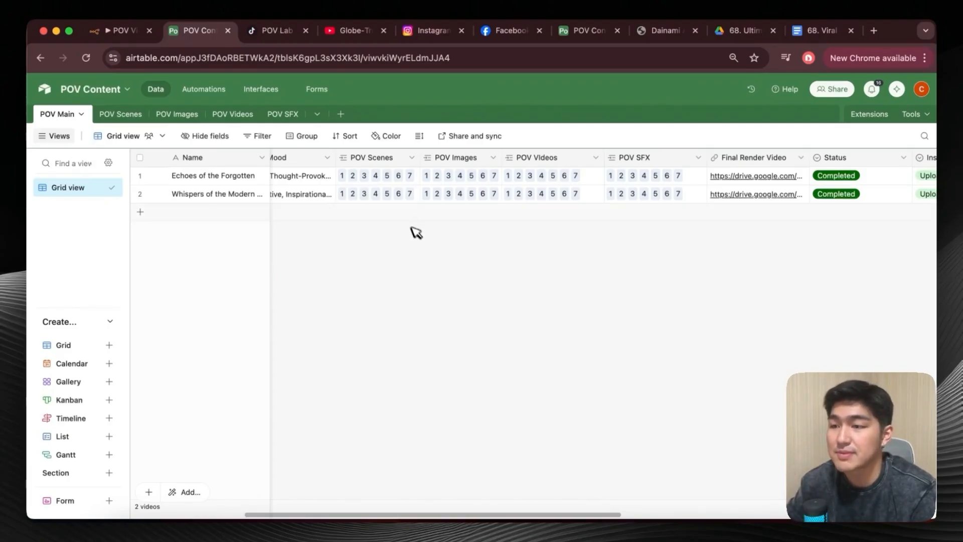
Check the status and social platform upload columns for the video records in Airtable's POV Main table.
scroll(477, 220, "right", 5)
left_click(638, 195)
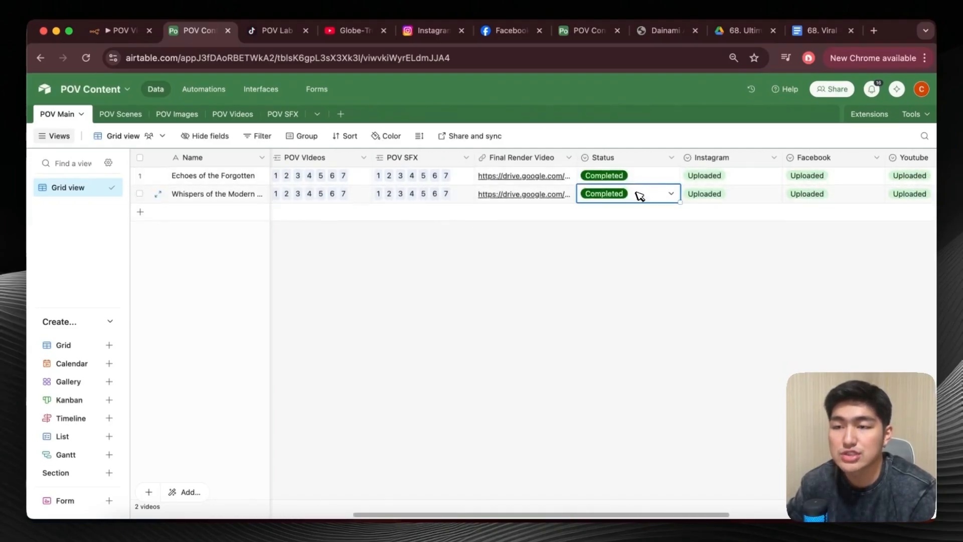
left_click(639, 195)
left_click(479, 298)
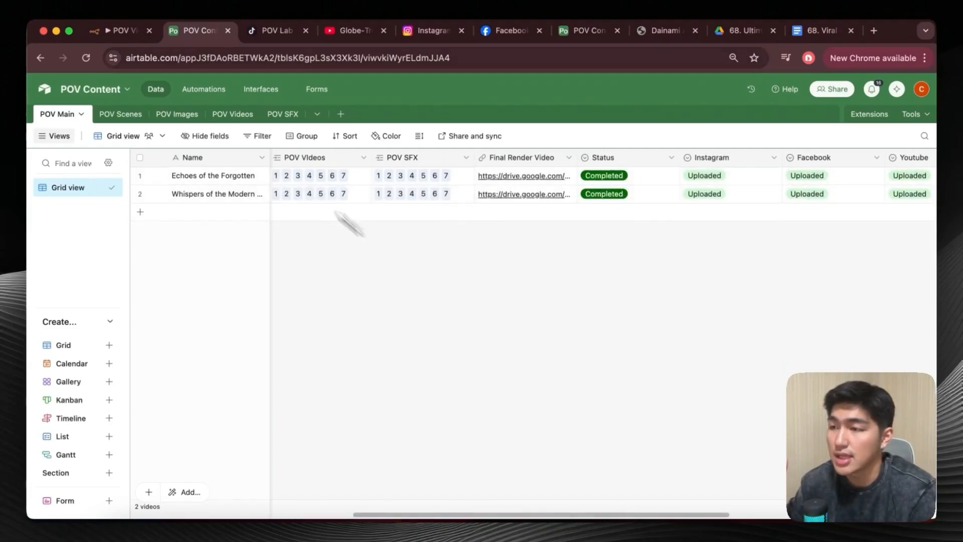
Return to the n8n workflow and examine the Ultimate Reels Publishing Agent section.
left_click(105, 34)
scroll(308, 249, "down", 8)
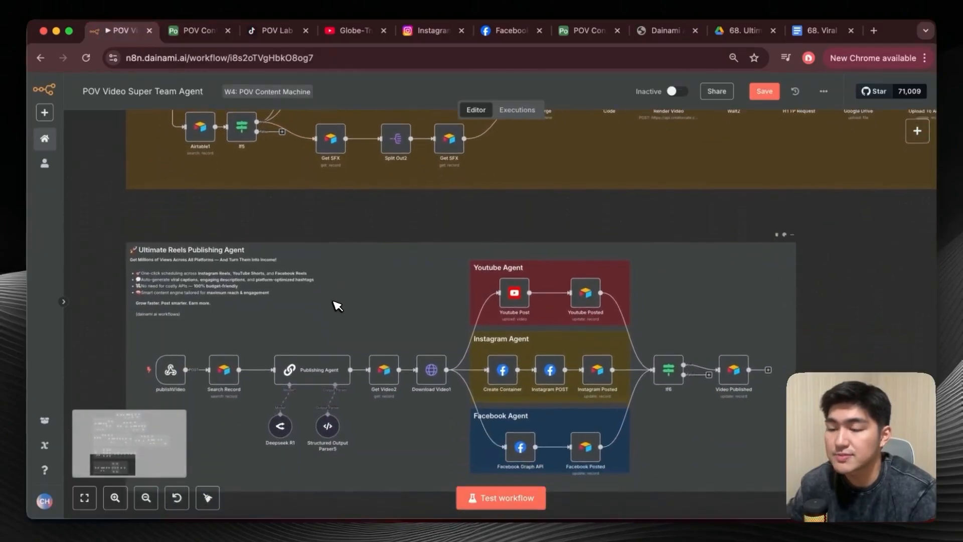
scroll(337, 306, "down", 1)
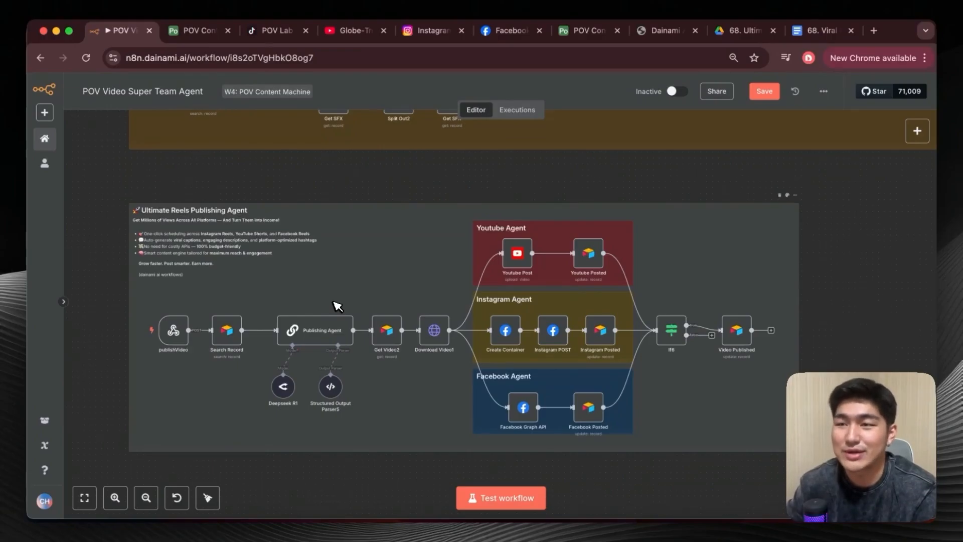
Play the published POV reel on Instagram, then mute its sound.
left_click(450, 42)
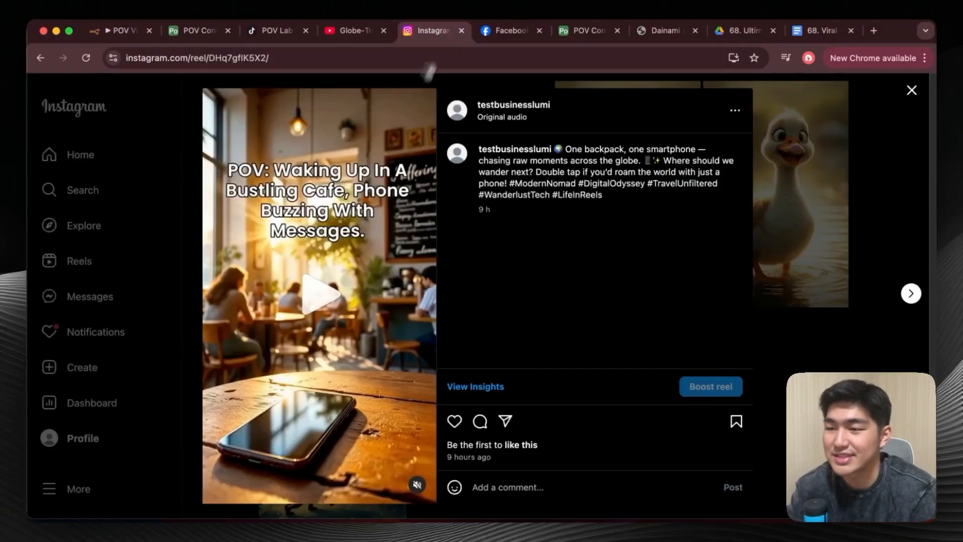
left_click(315, 299)
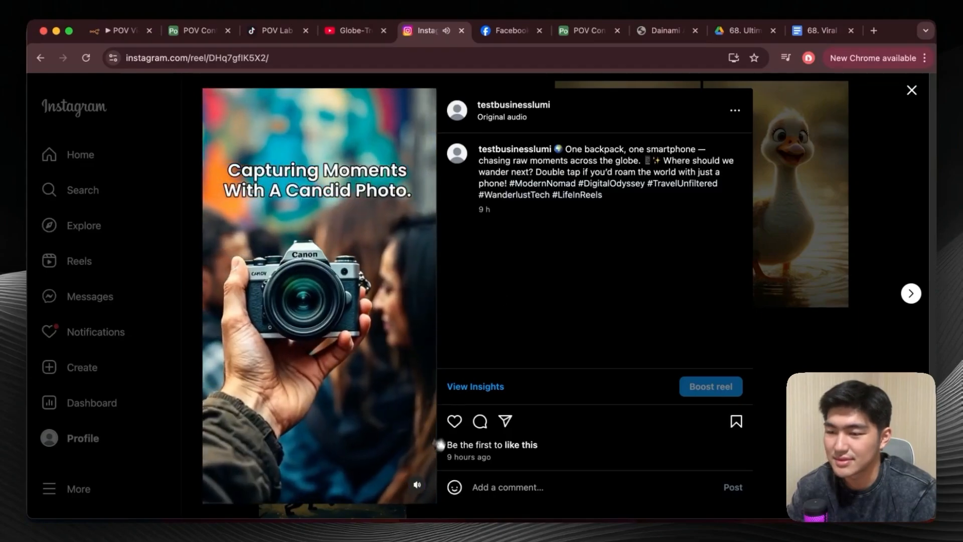
left_click(420, 485)
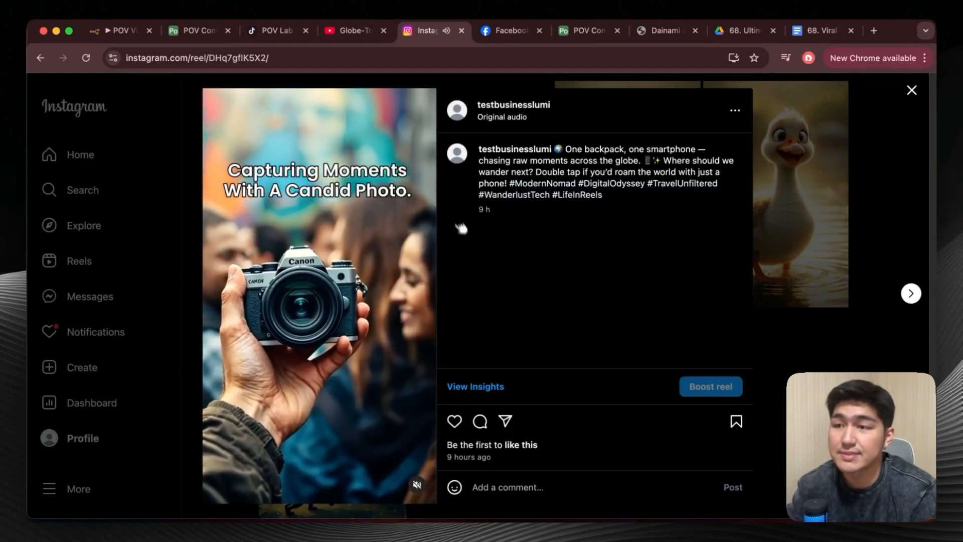
Preview the published POV video on Facebook and as a YouTube Short, pausing playback.
left_click(501, 33)
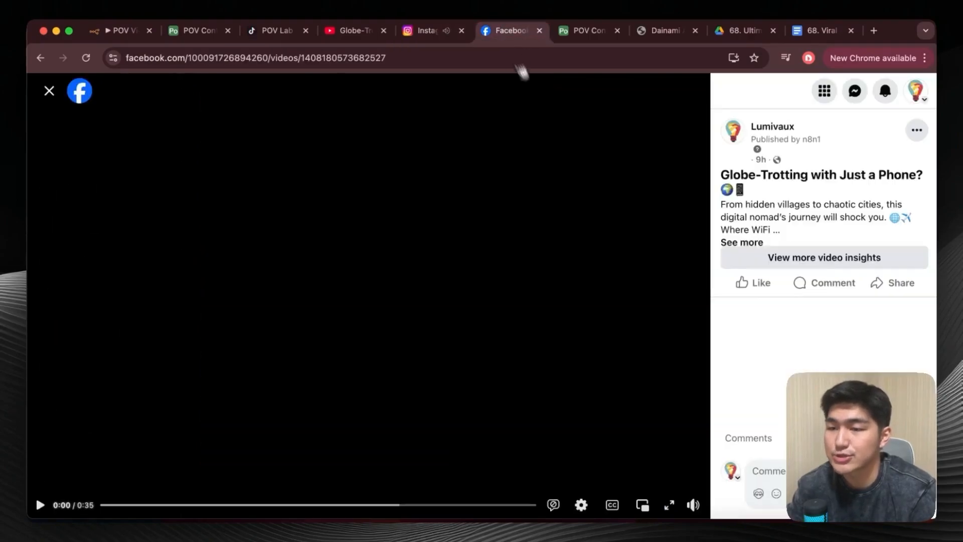
left_click(491, 256)
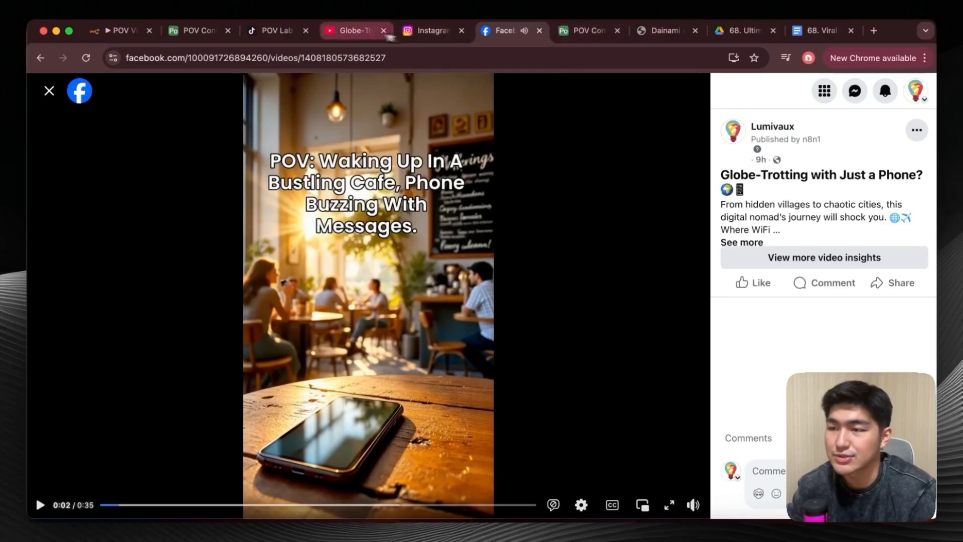
left_click(352, 31)
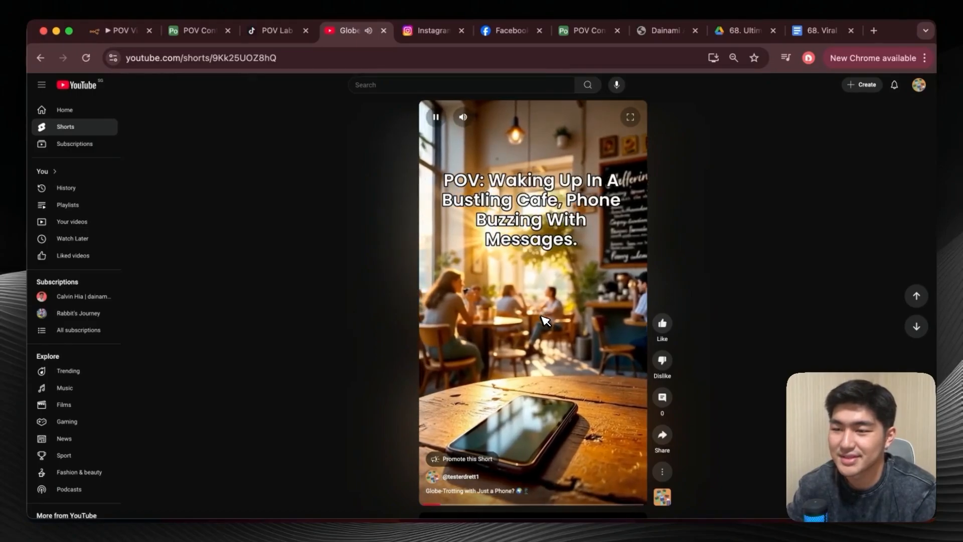
left_click(545, 322)
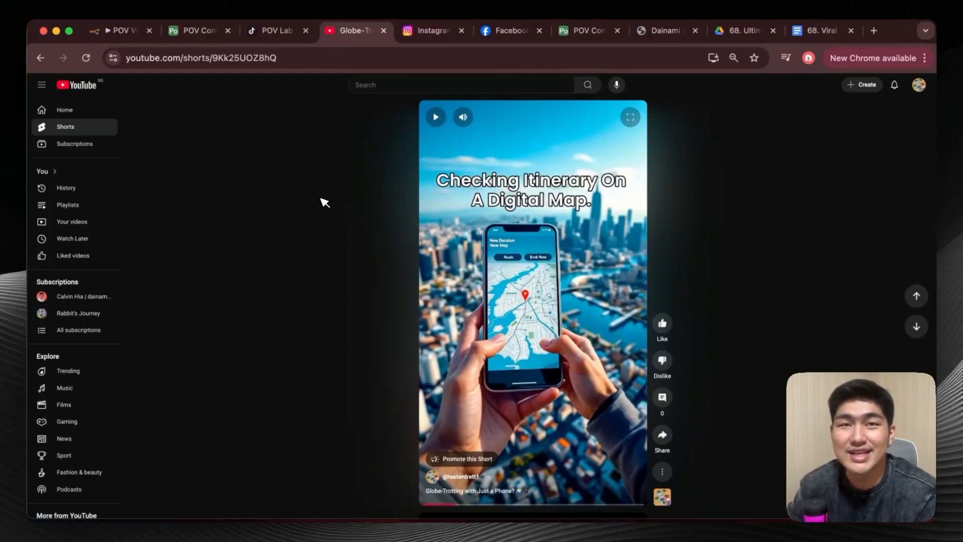
Return to the n8n workflow and survey the overall layout of its agent sections.
key("super+1")
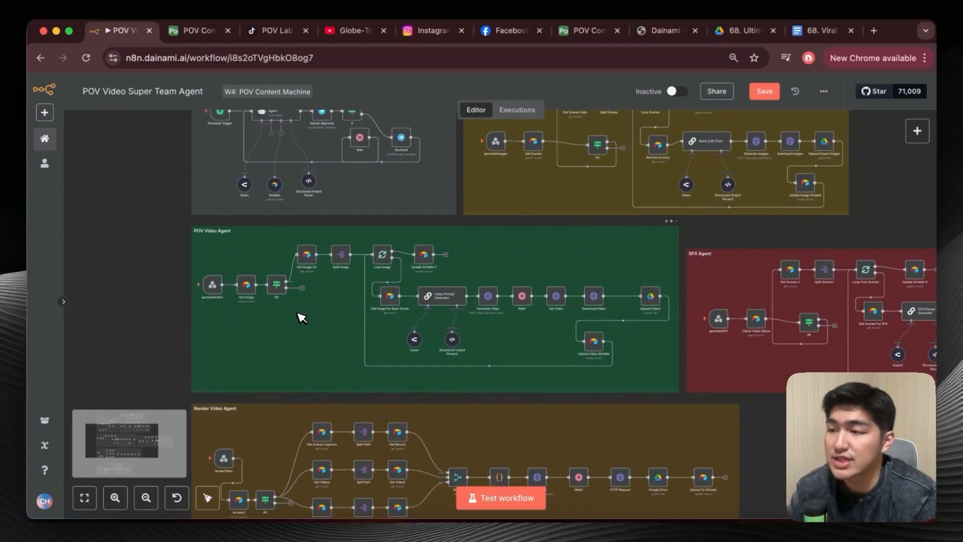
scroll(301, 317, "down", 5)
scroll(300, 317, "up", 2)
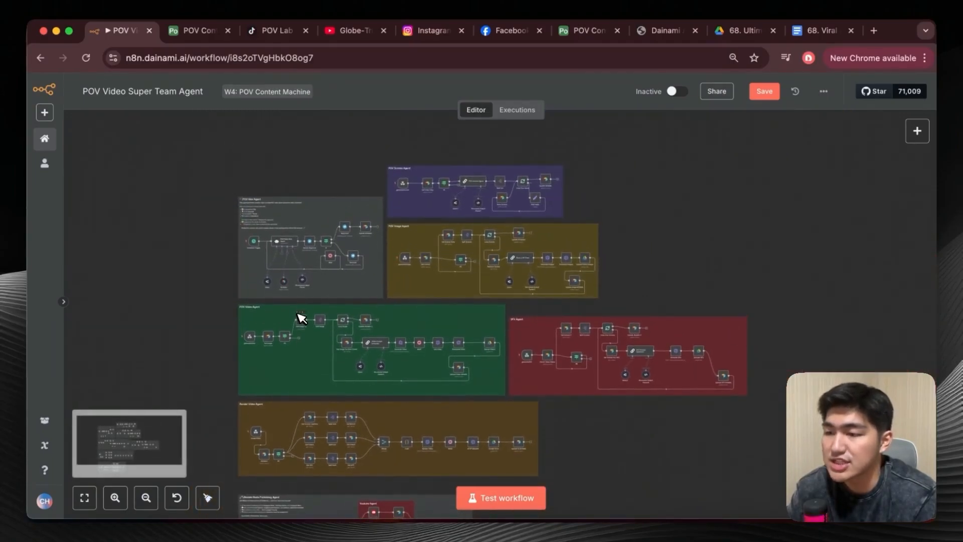
scroll(301, 317, "up", 5)
scroll(301, 317, "up", 2)
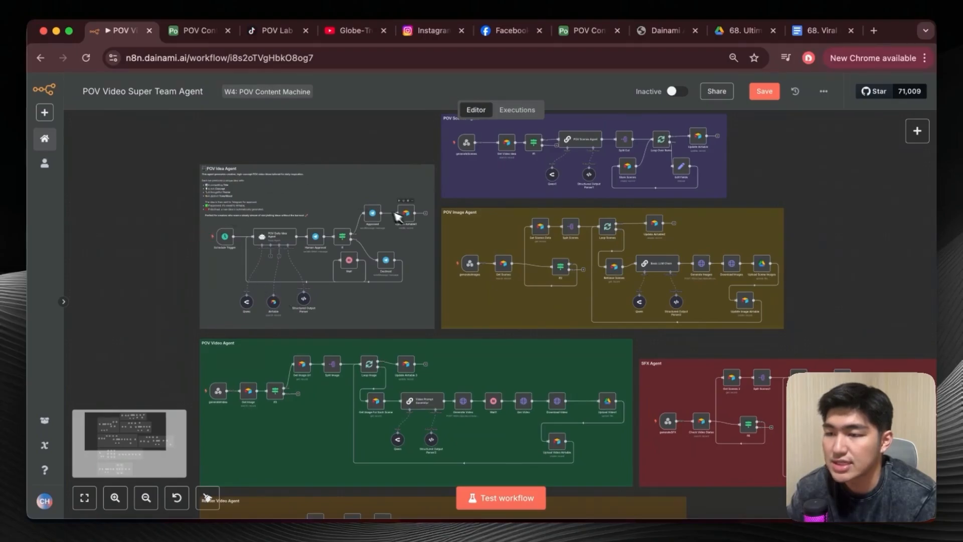
scroll(617, 271, "right", 2)
scroll(617, 271, "up", 1)
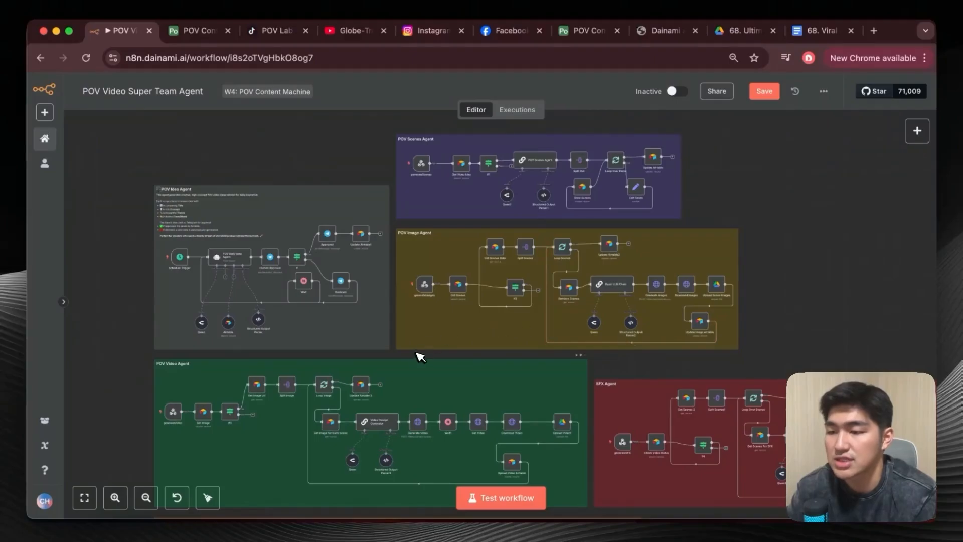
Examine the POV Idea Agent section and how it sits beside the neighbouring agent sections.
scroll(210, 241, "up", 4)
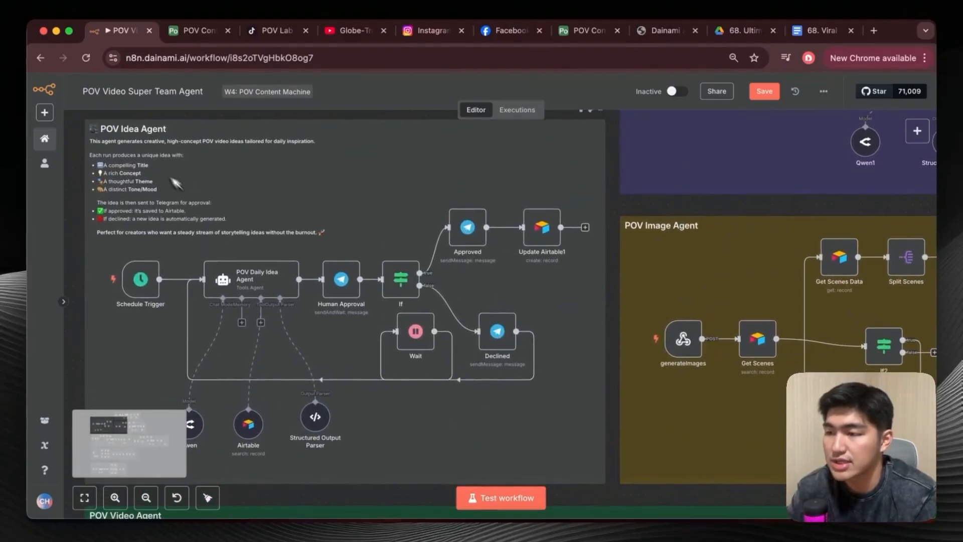
scroll(561, 297, "down", 2)
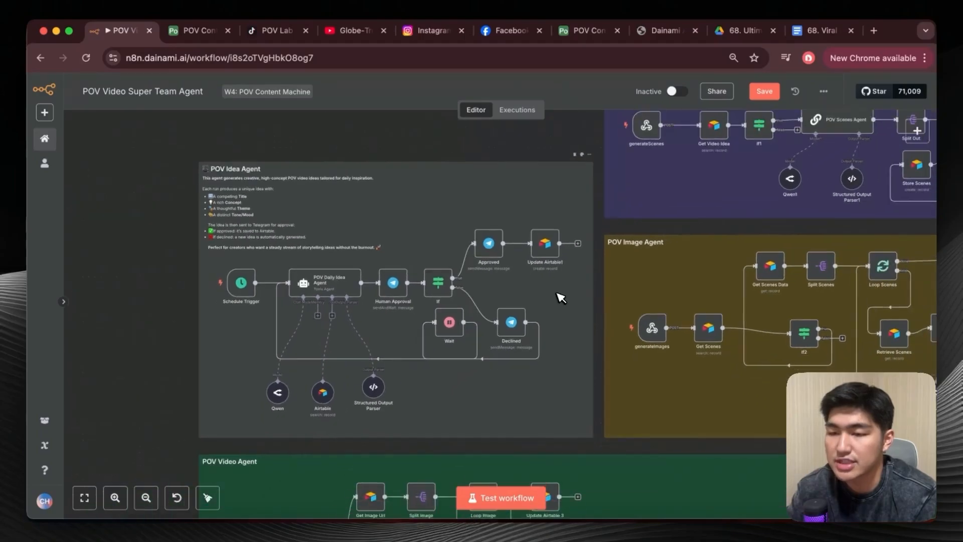
scroll(561, 297, "up", 3)
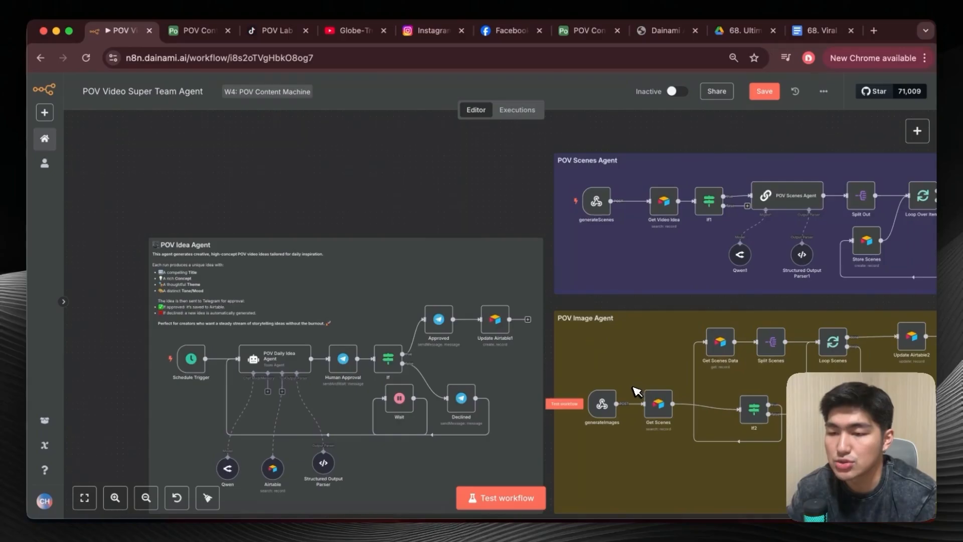
scroll(636, 392, "down", 2)
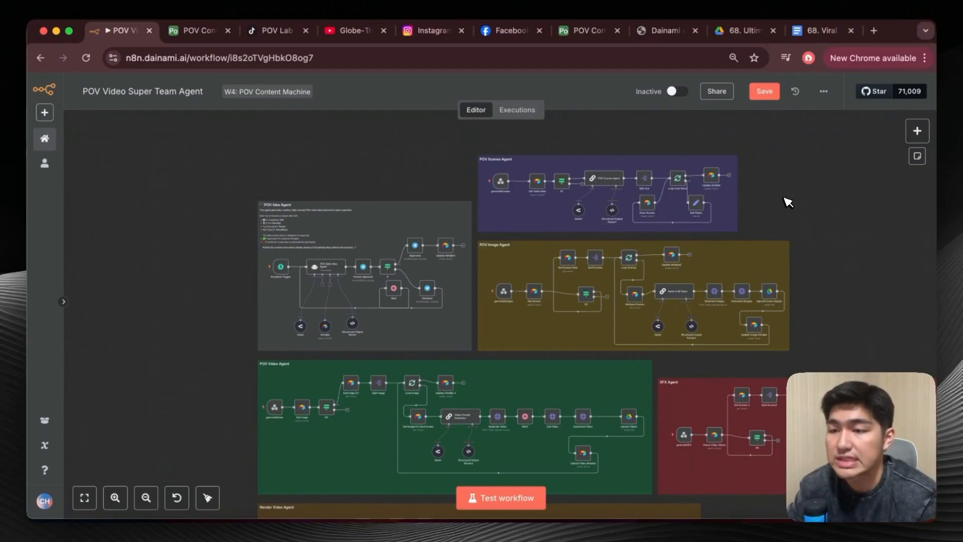
scroll(773, 214, "down", 2)
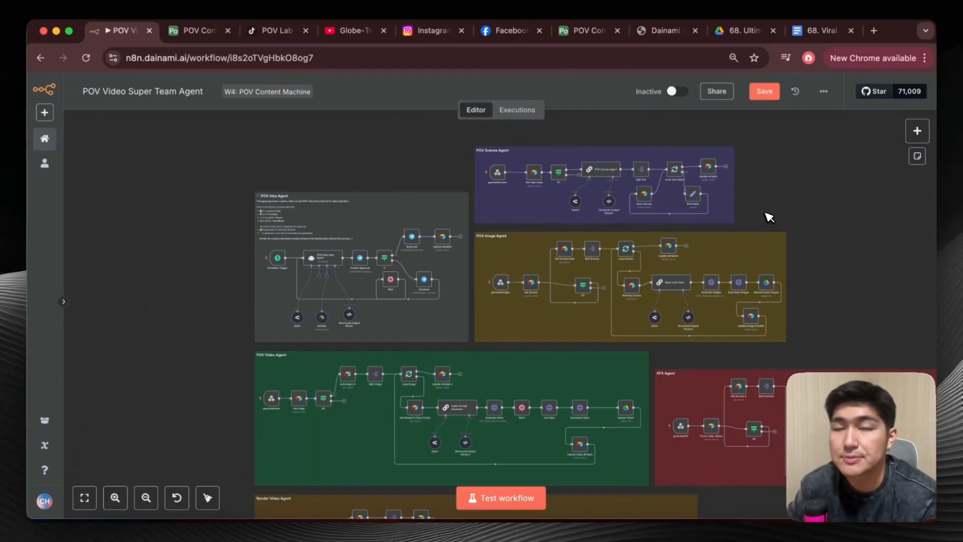
scroll(769, 217, "right", 2)
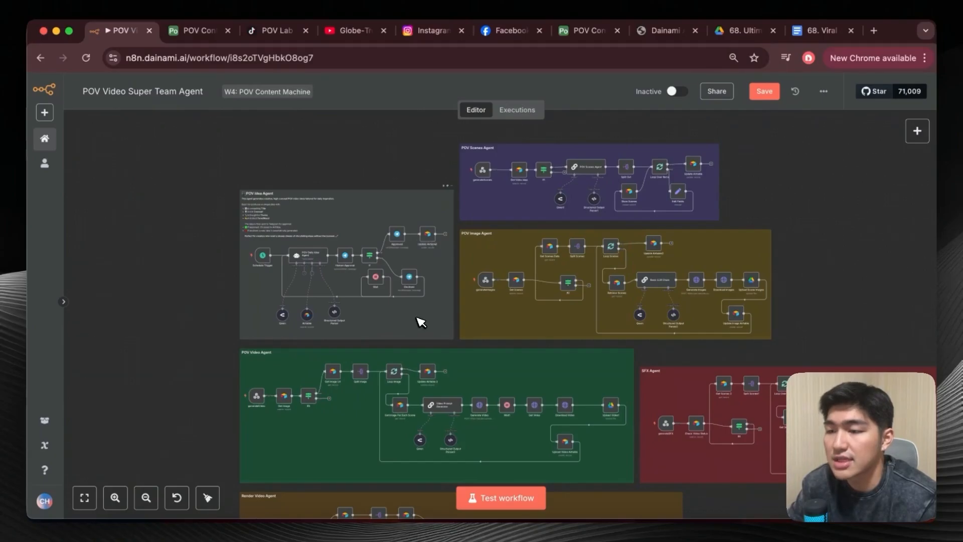
scroll(420, 318, "up", 5)
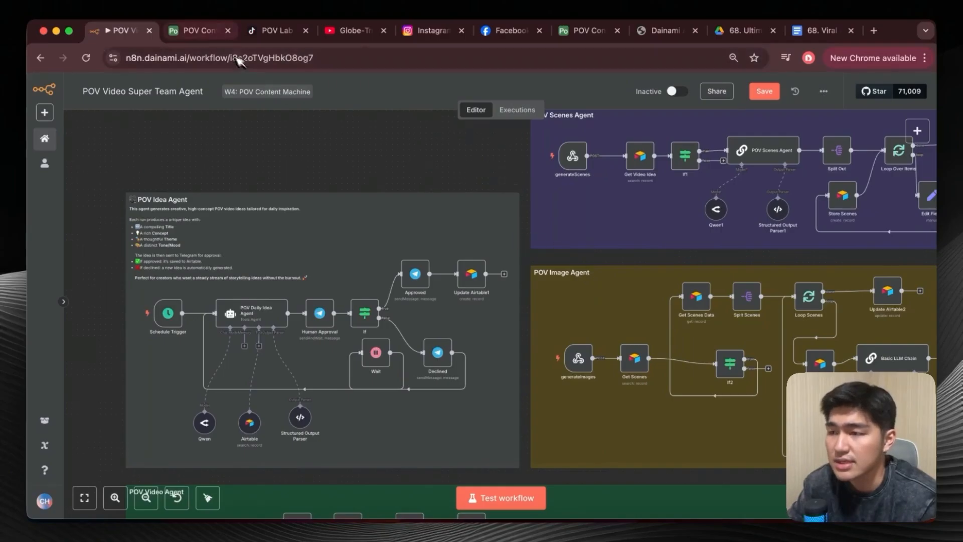
Review the theme, tone and linked scene columns of Airtable's POV Main table, and open the POV Scenes table.
left_click(209, 39)
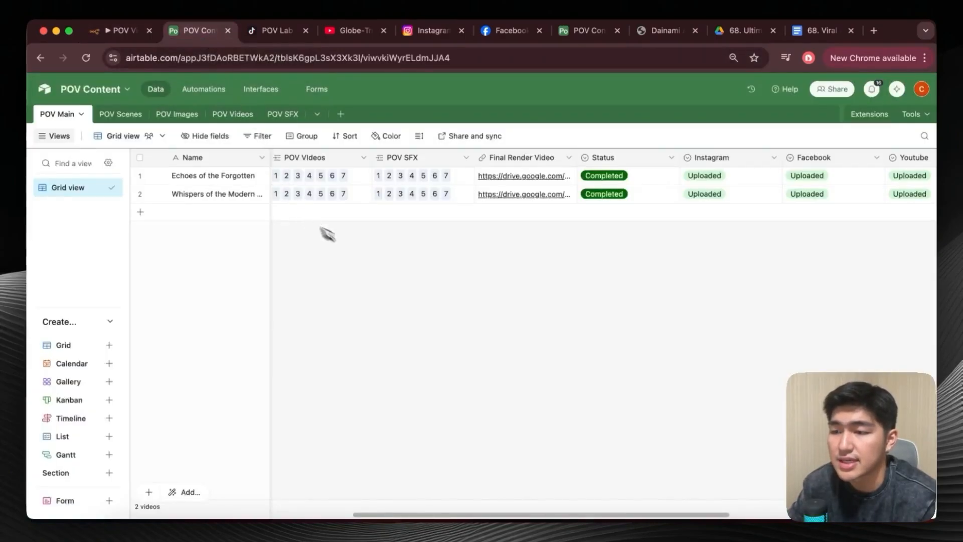
scroll(381, 266, "left", 5)
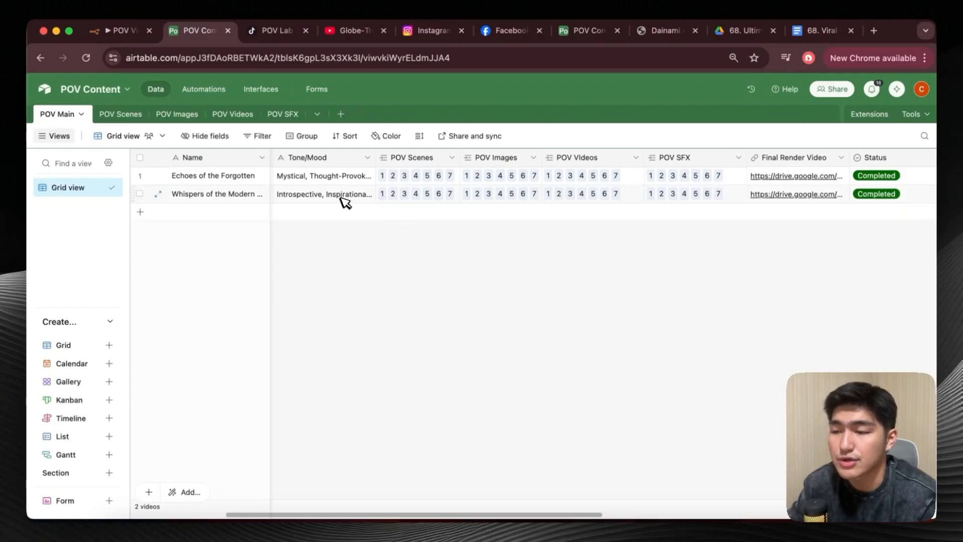
scroll(339, 200, "left", 3)
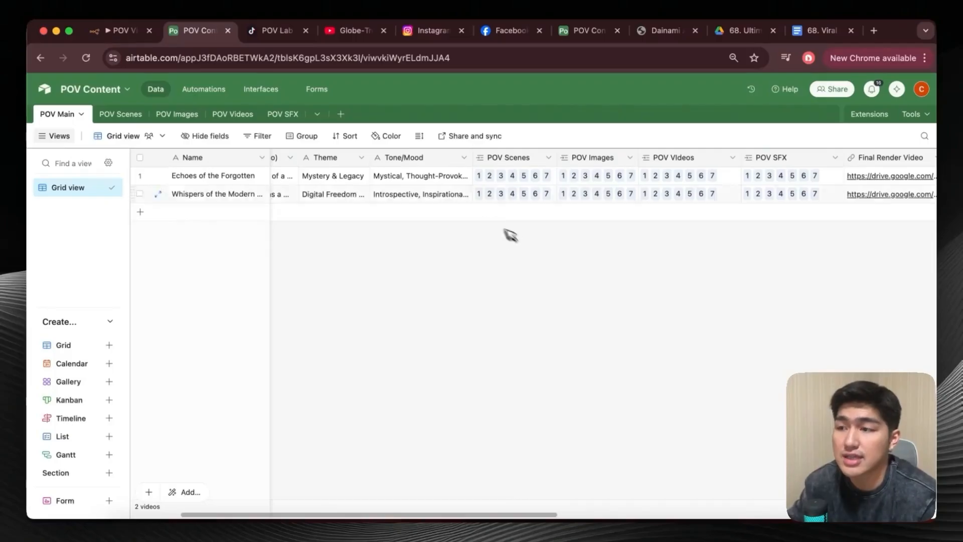
left_click(119, 117)
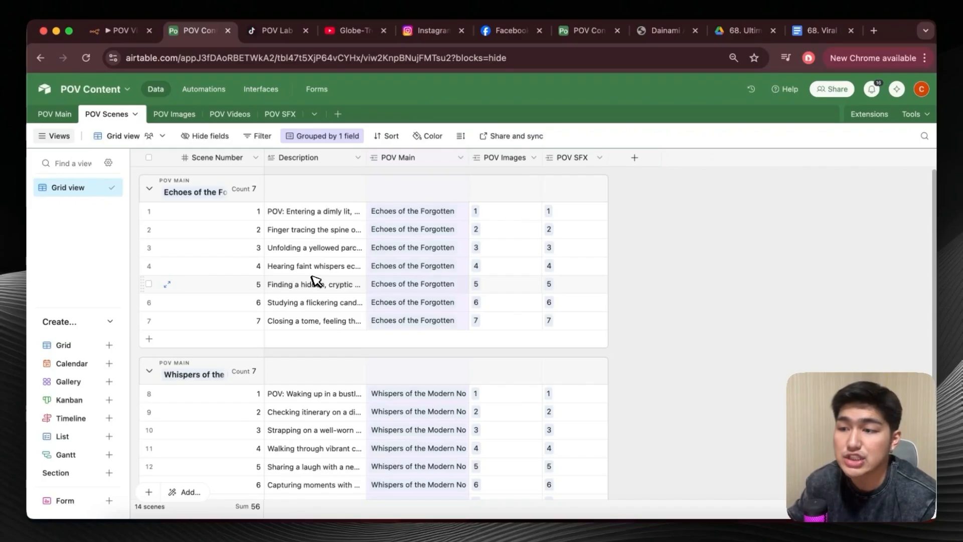
Review the POV Images, POV Videos and POV SFX tables, opening the Drive image link of the first scene in Echoes of the Forgotten.
left_click(175, 113)
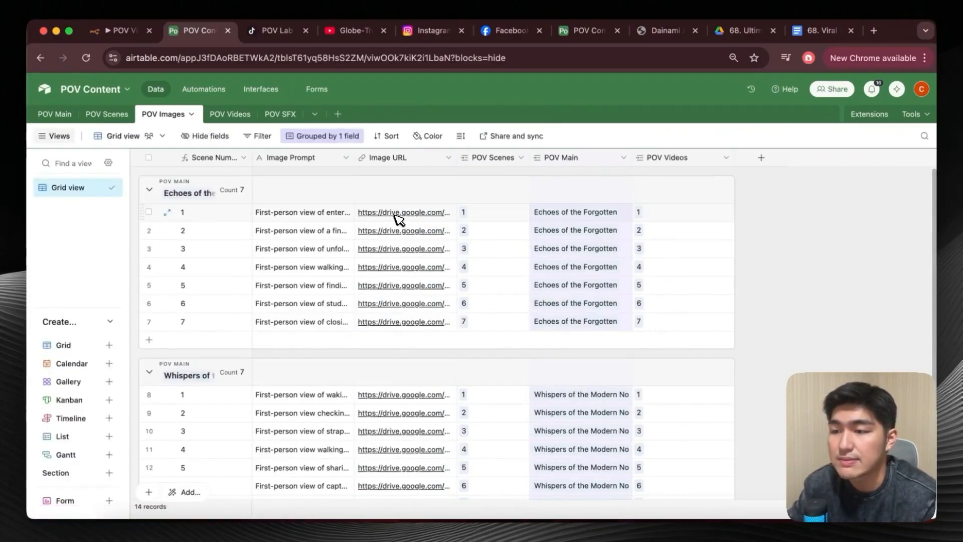
left_click(410, 213)
left_click(410, 213)
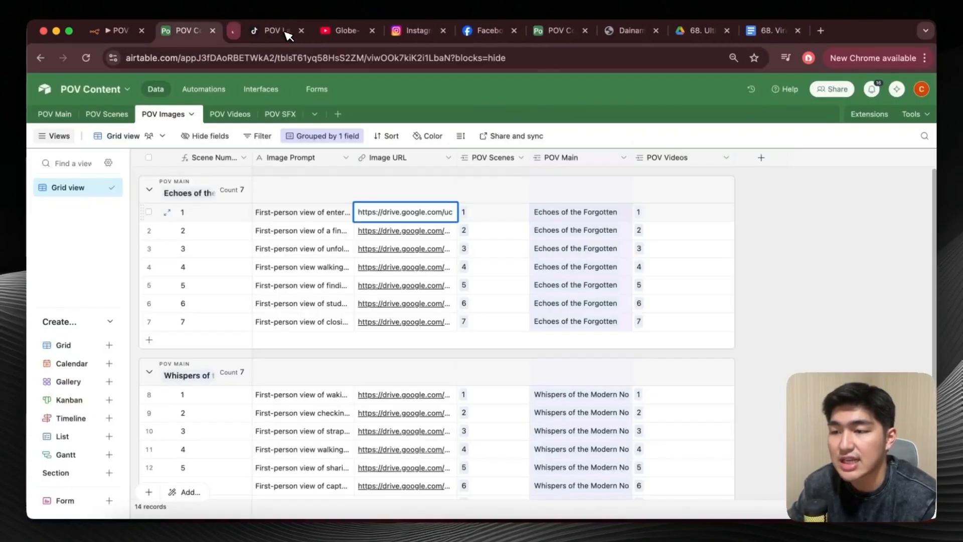
left_click(459, 188)
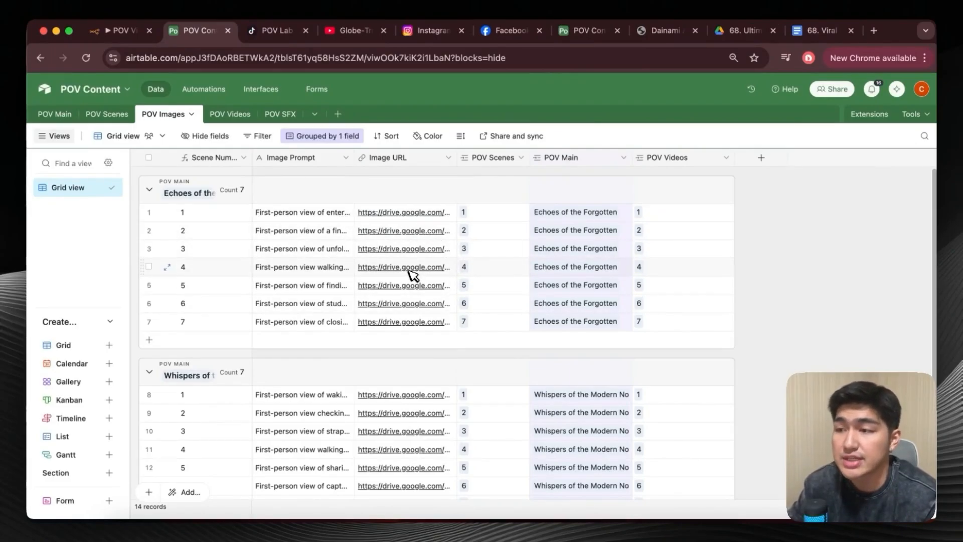
left_click(231, 114)
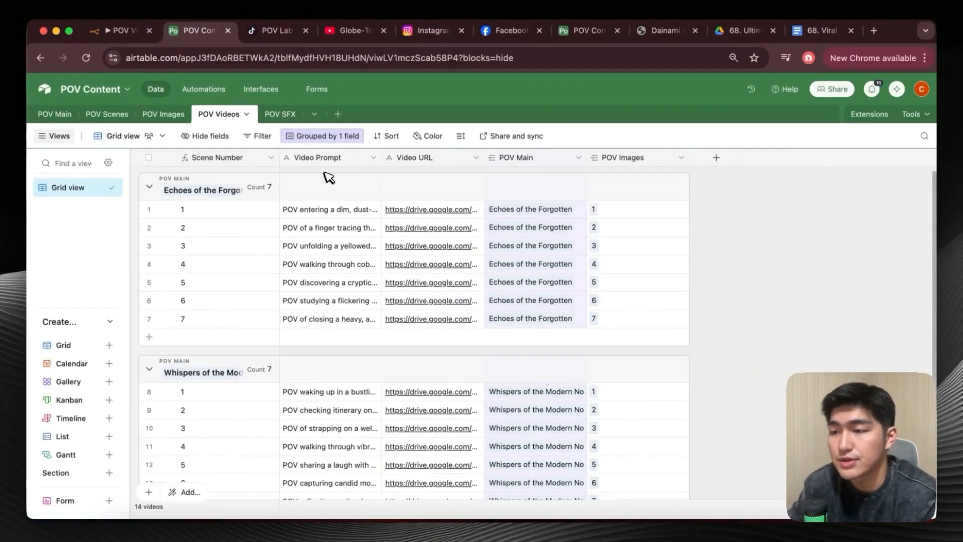
left_click(290, 115)
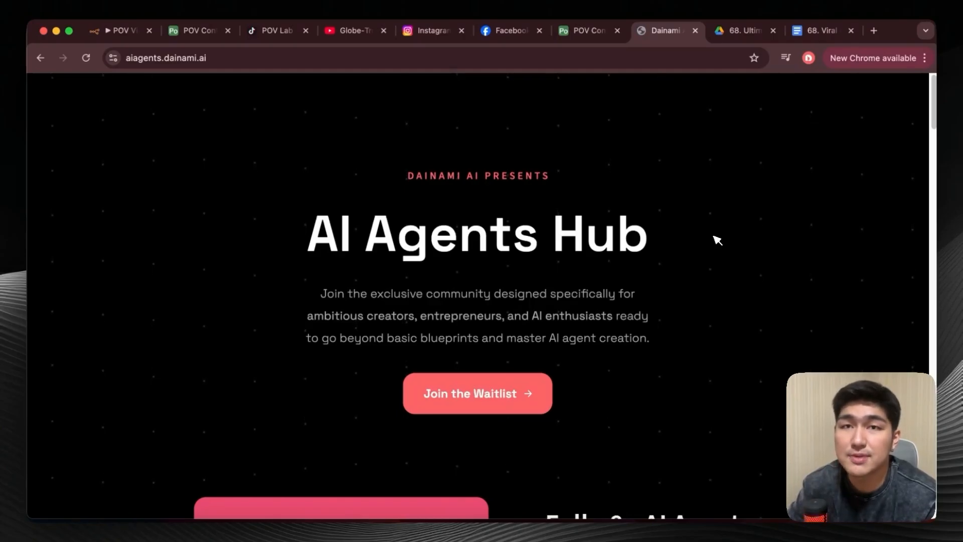
Look over the AI Agents Hub page down to the Full n8n AI Agent Master Course section, and return to the POV Content base in Airtable.
scroll(718, 241, "down", 7)
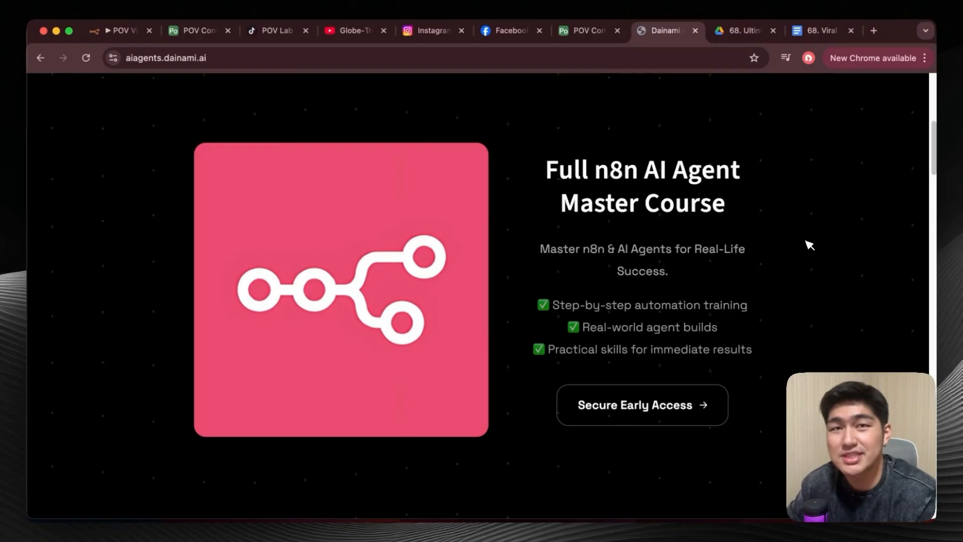
left_click(191, 31)
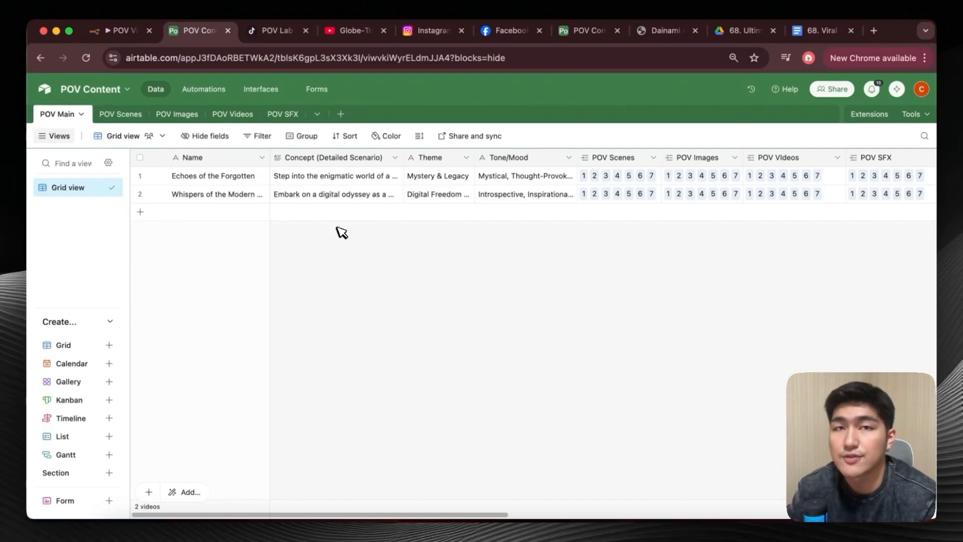
Inspect the field types of the Name and Concept (Detailed Scenario) columns in the POV Main table.
double_click(225, 161)
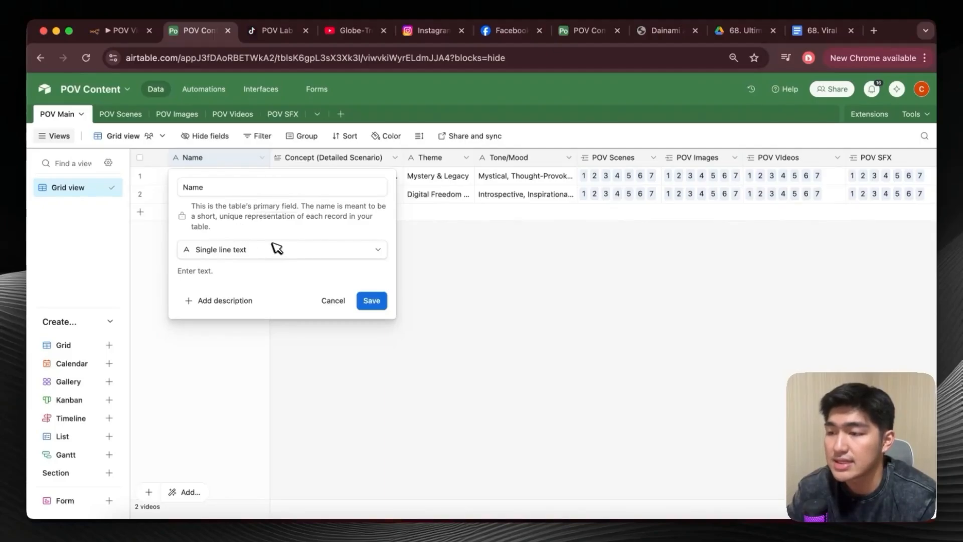
left_click(428, 246)
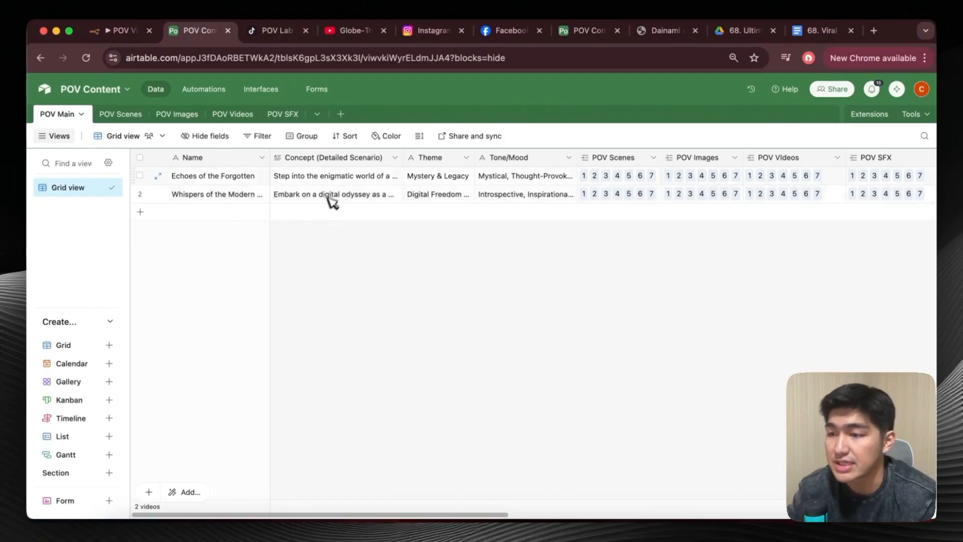
left_click(370, 160)
double_click(370, 159)
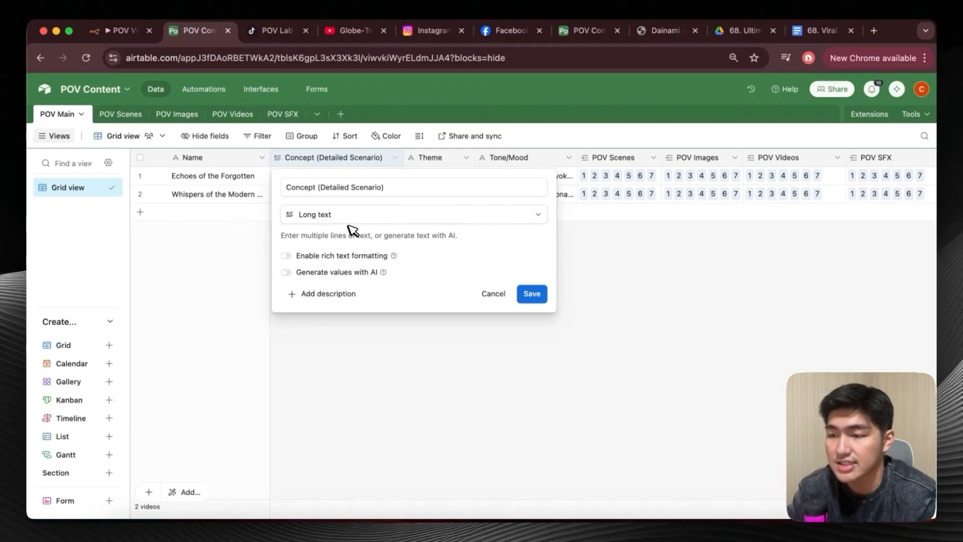
left_click(618, 264)
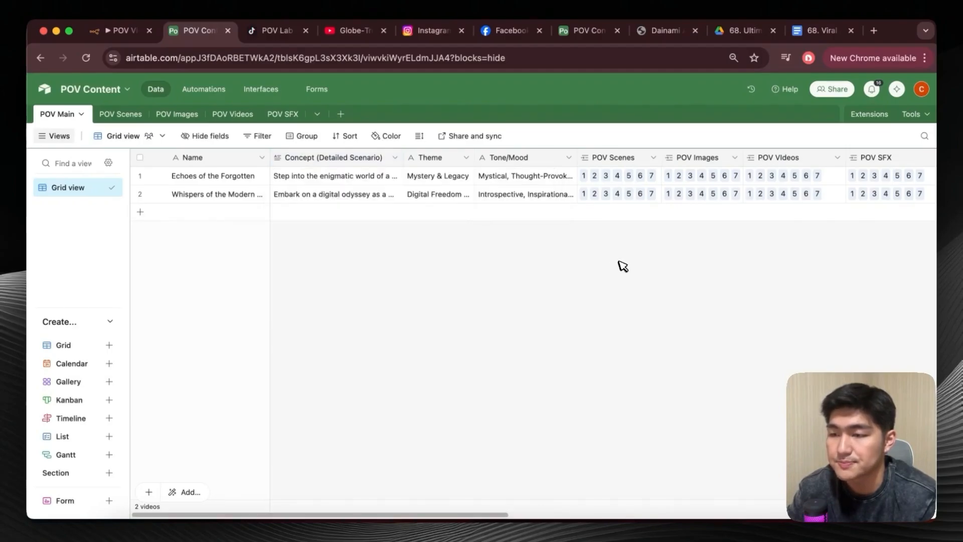
Inspect the field settings of the Theme, Tone/Mood and POV Scenes columns in the POV Main table.
double_click(454, 158)
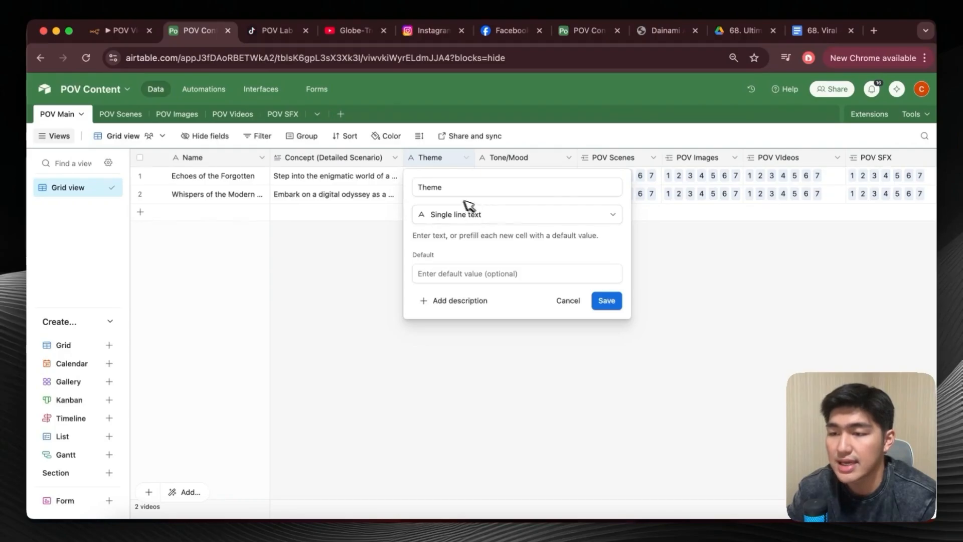
left_click(391, 276)
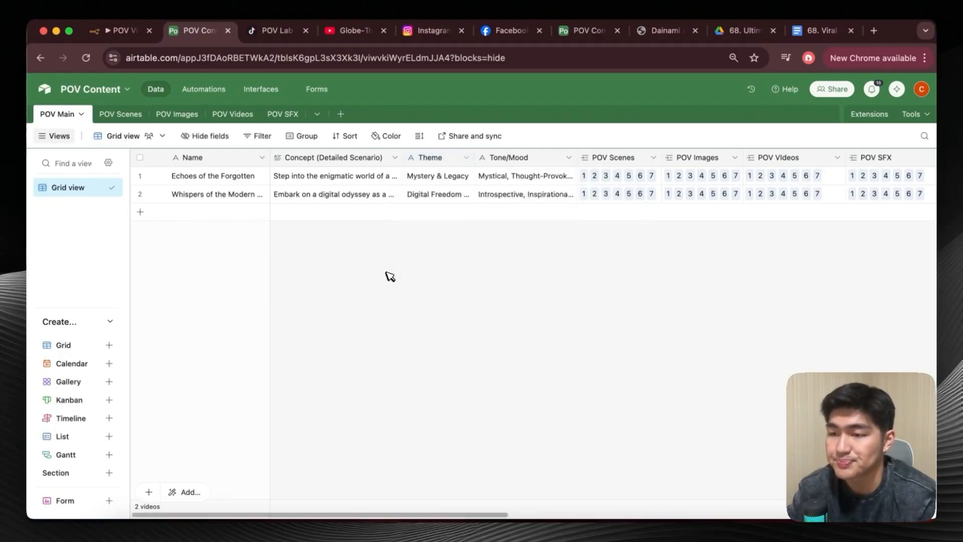
double_click(536, 157)
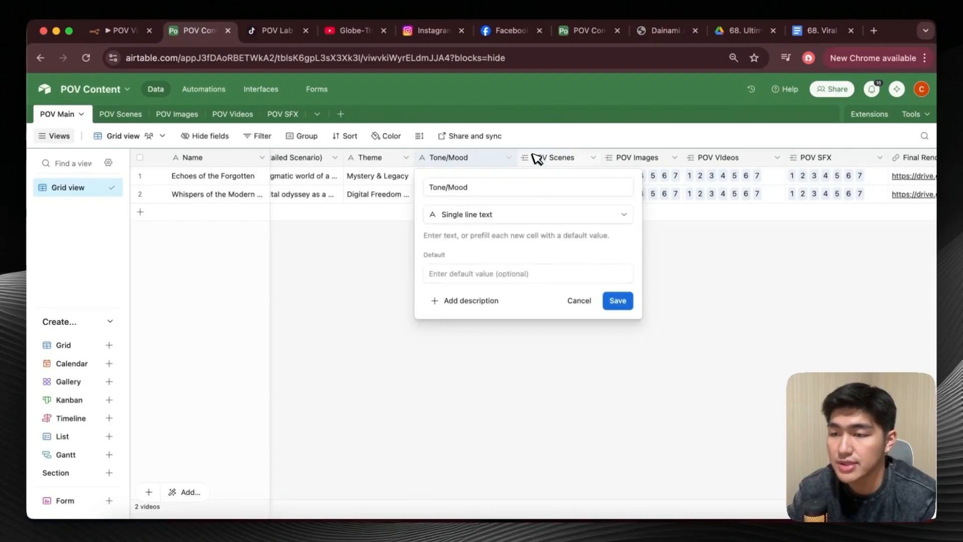
left_click(653, 255)
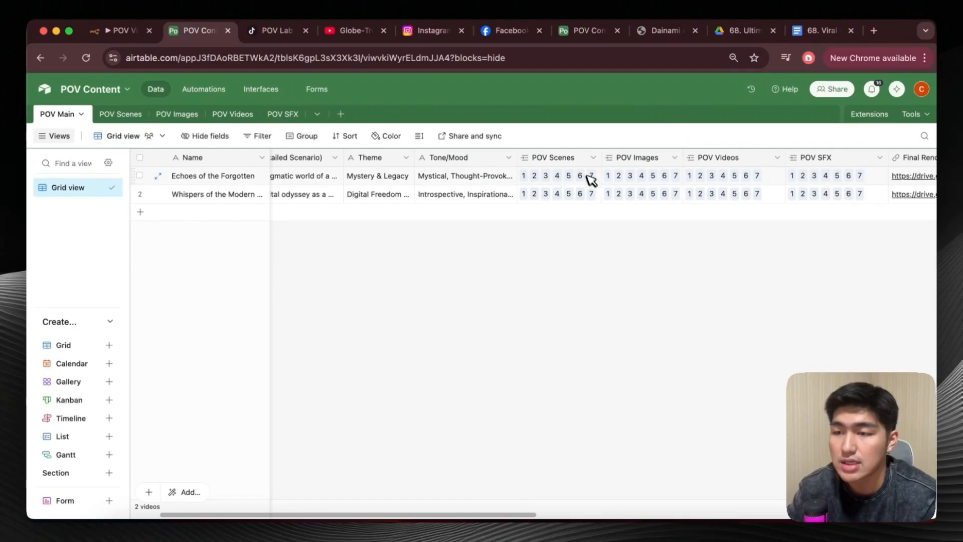
double_click(544, 157)
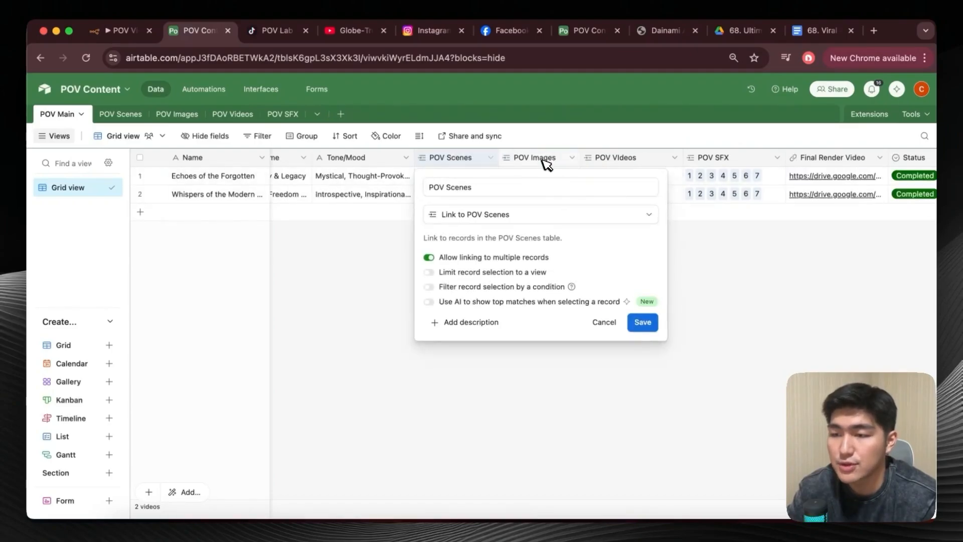
left_click(676, 228)
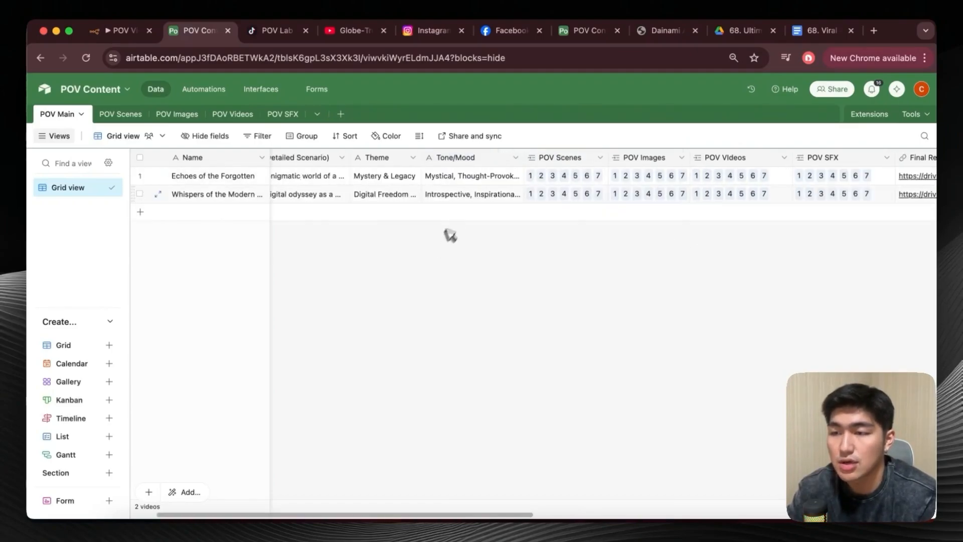
Draft a field named POV Scenes right after Tone/Mood, linked to a new table named POV Scenes, and discard it.
right_click(495, 159)
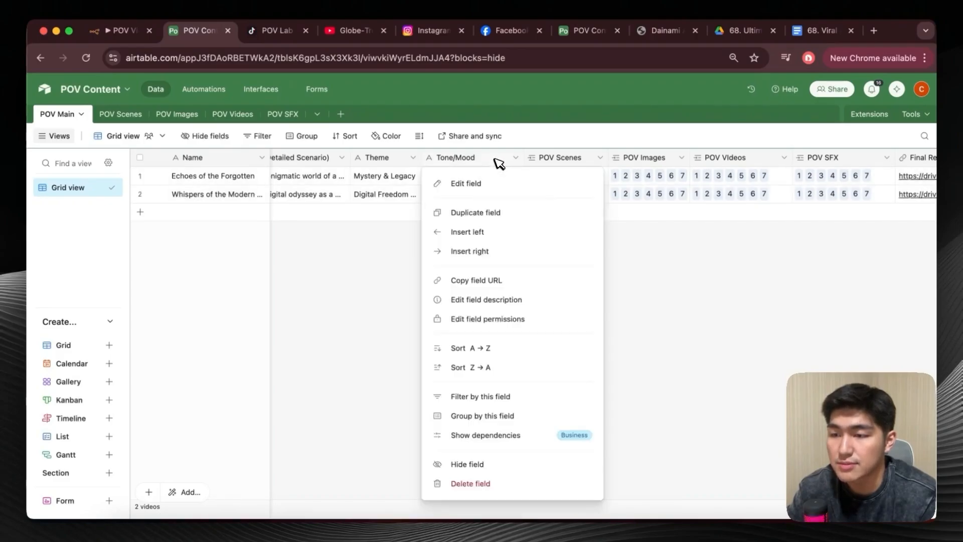
left_click(499, 251)
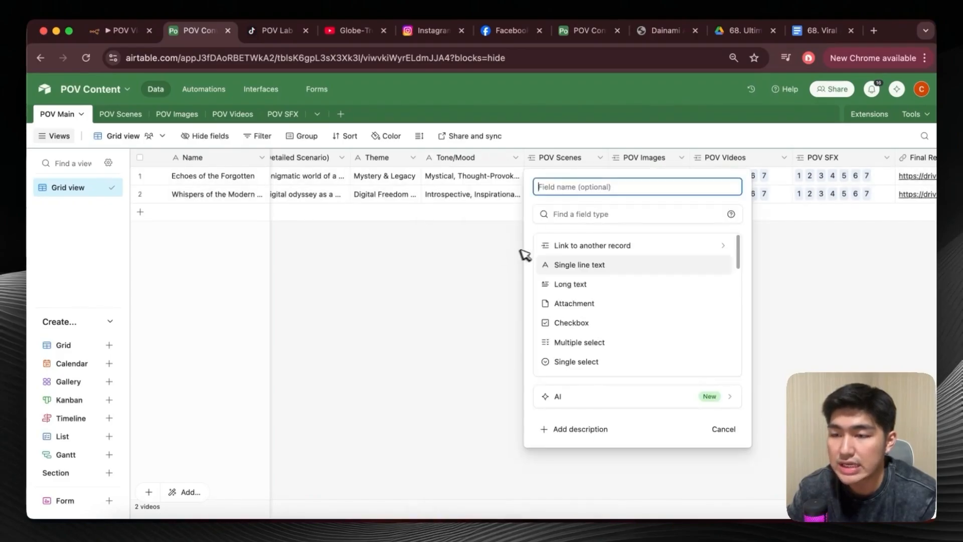
left_click(572, 246)
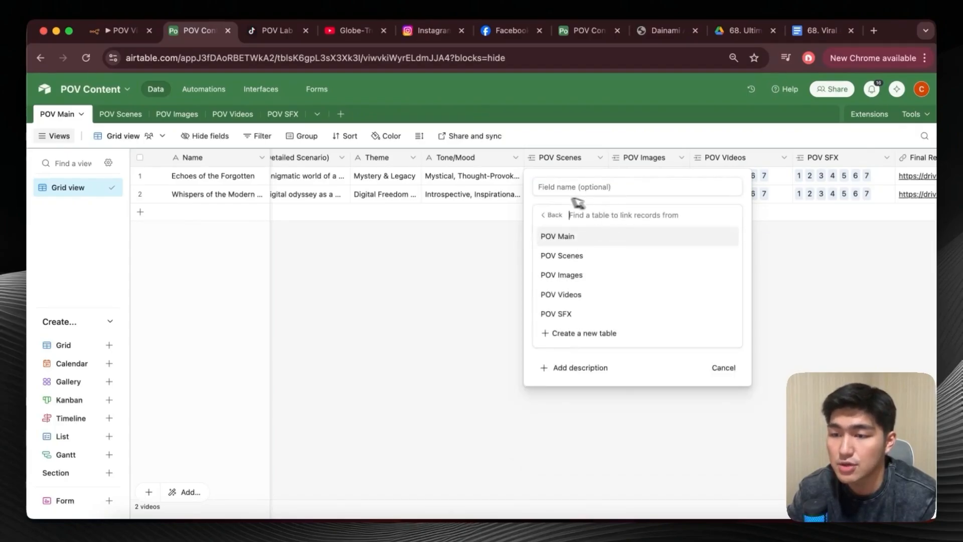
left_click(600, 335)
left_click(581, 275)
type("POV Scenes")
left_click(608, 191)
type("P")
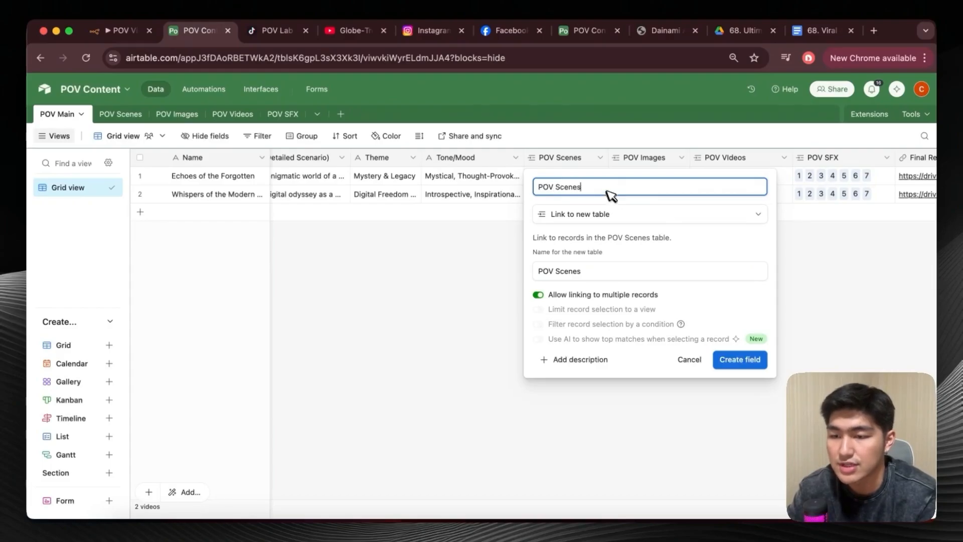
left_click(649, 344)
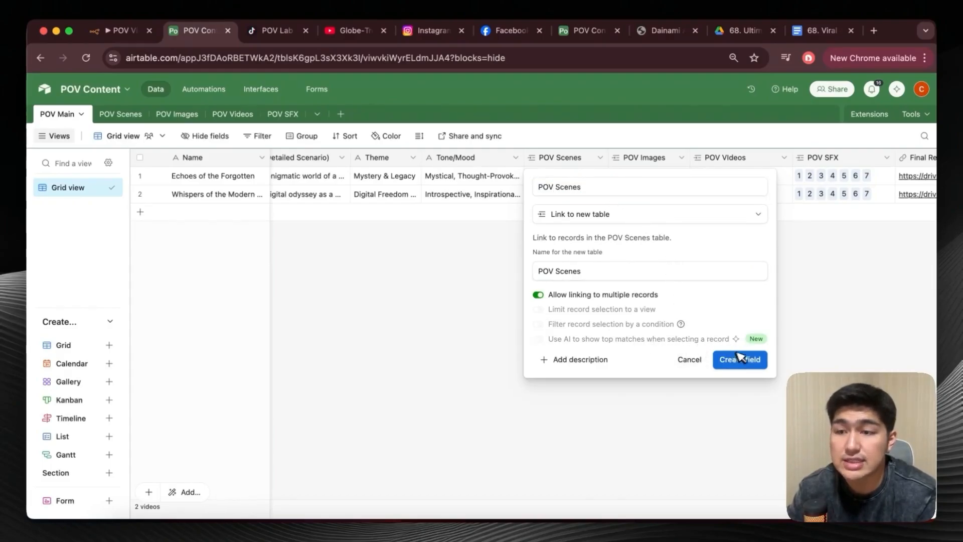
left_click(690, 359)
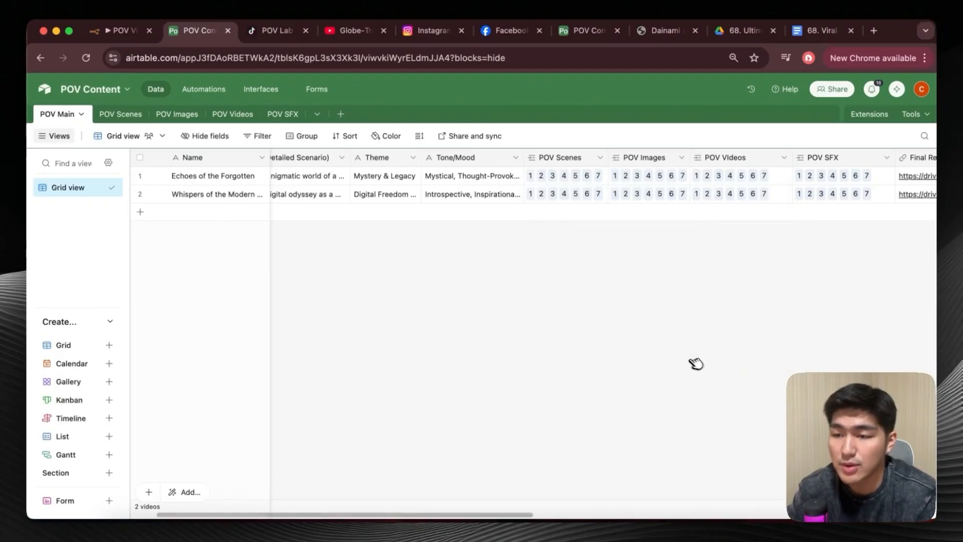
Compare the POV Main table's linked columns with the POV Scenes, POV Images, POV Videos and POV SFX tables.
left_click(121, 116)
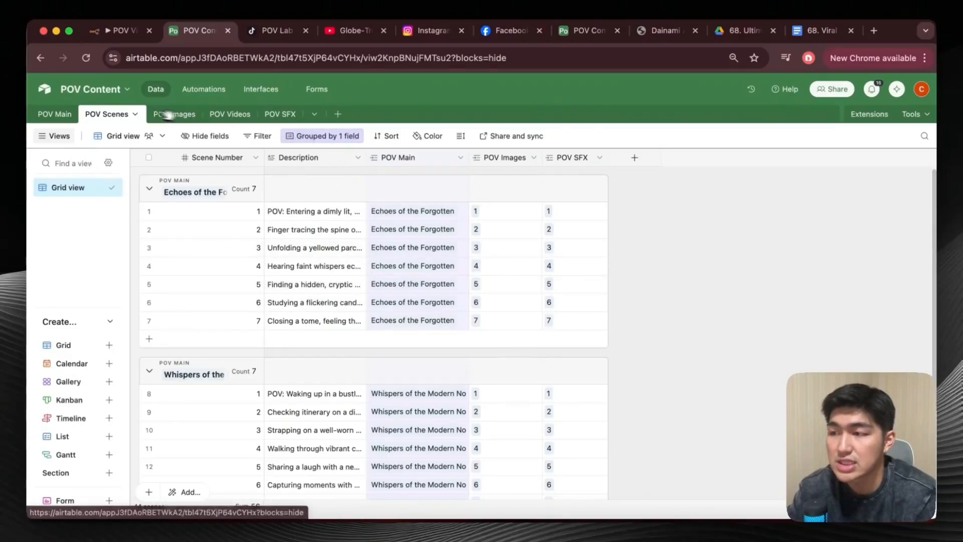
left_click(56, 113)
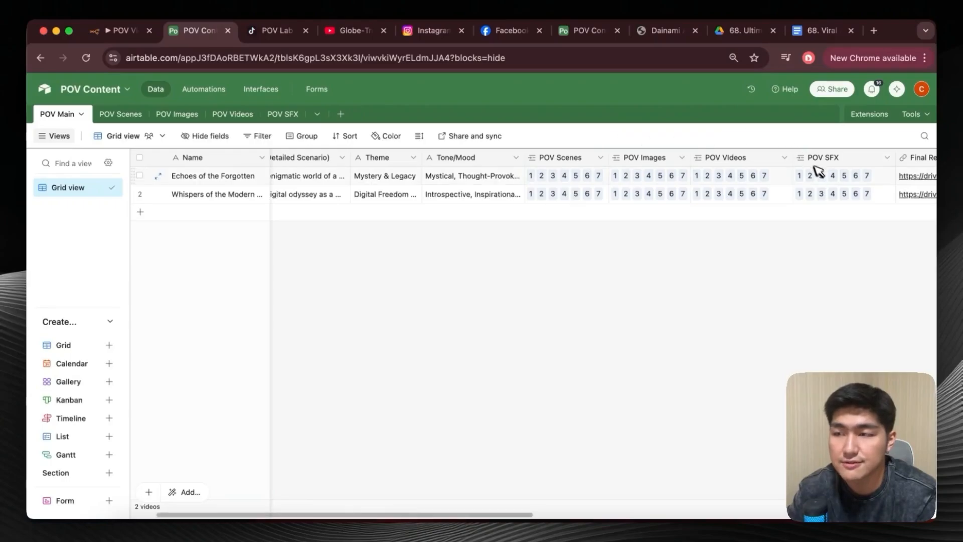
left_click(126, 115)
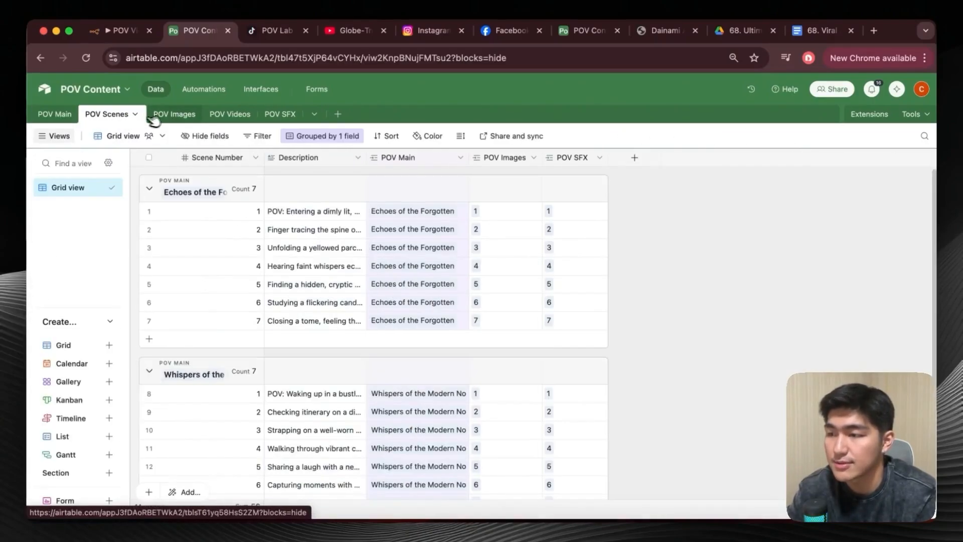
left_click(173, 115)
left_click(230, 114)
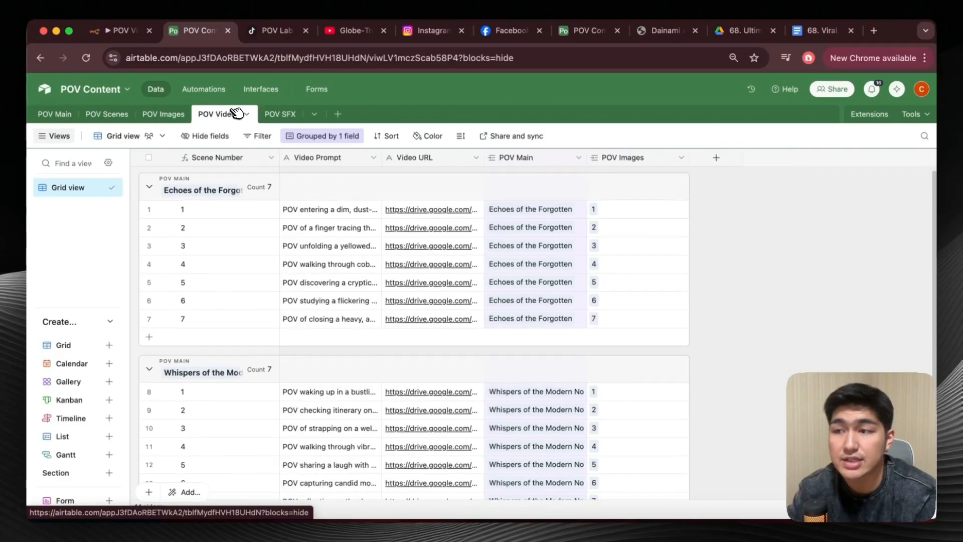
left_click(275, 113)
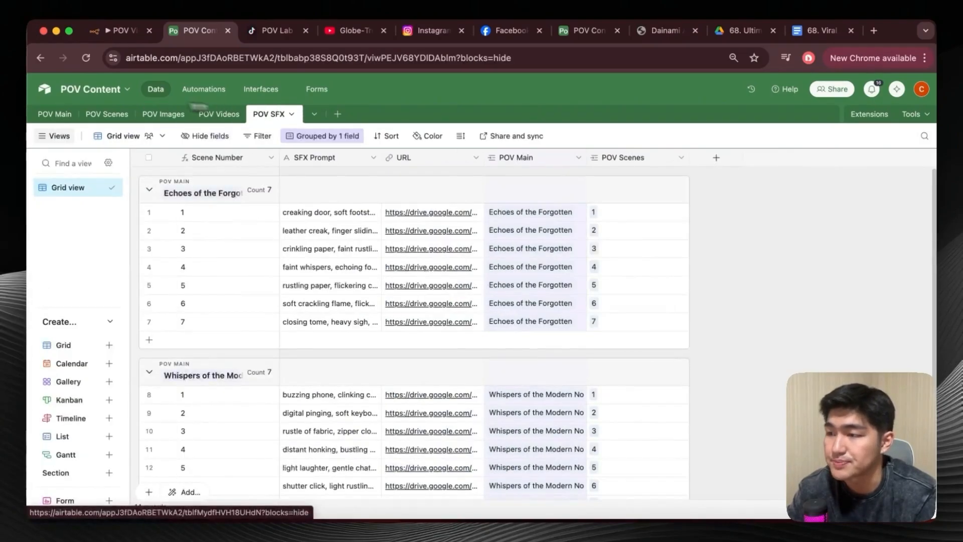
Return to the POV Main table and inspect the Final Render Video column's field type and the available type list, without changing it.
left_click(51, 114)
scroll(687, 258, "right", 10)
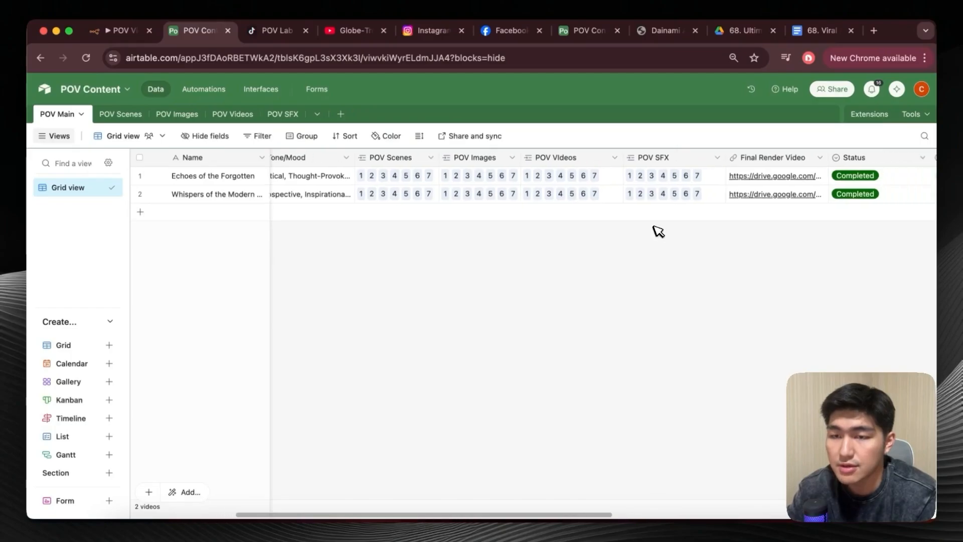
double_click(694, 157)
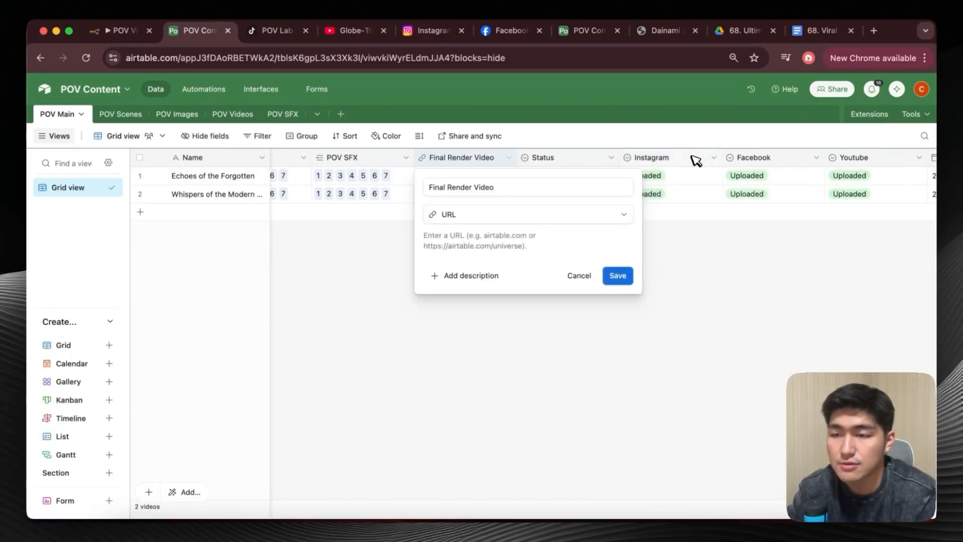
left_click(528, 208)
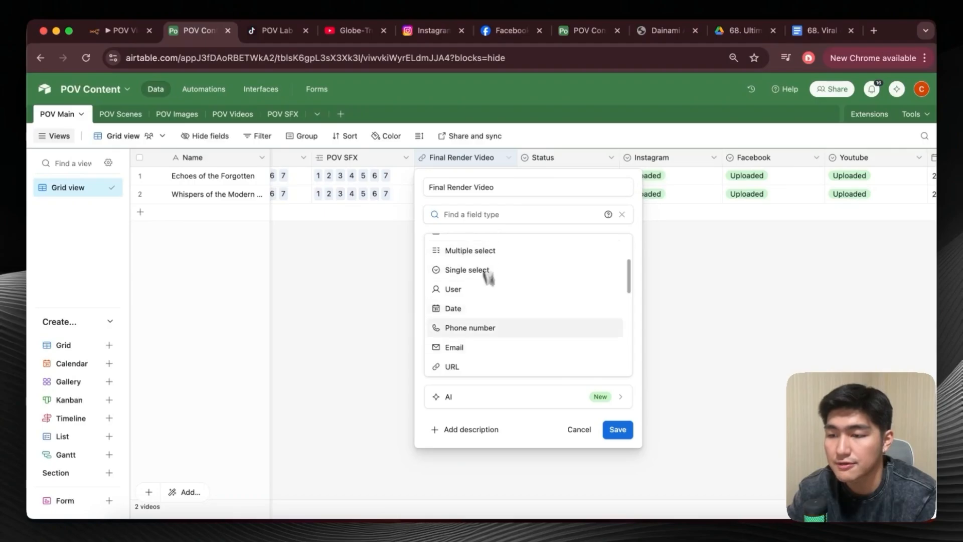
left_click(711, 313)
Review the Status field's single-select options in the POV Main table, from Pending through Completed, without changing them.
scroll(711, 275, "right", 3)
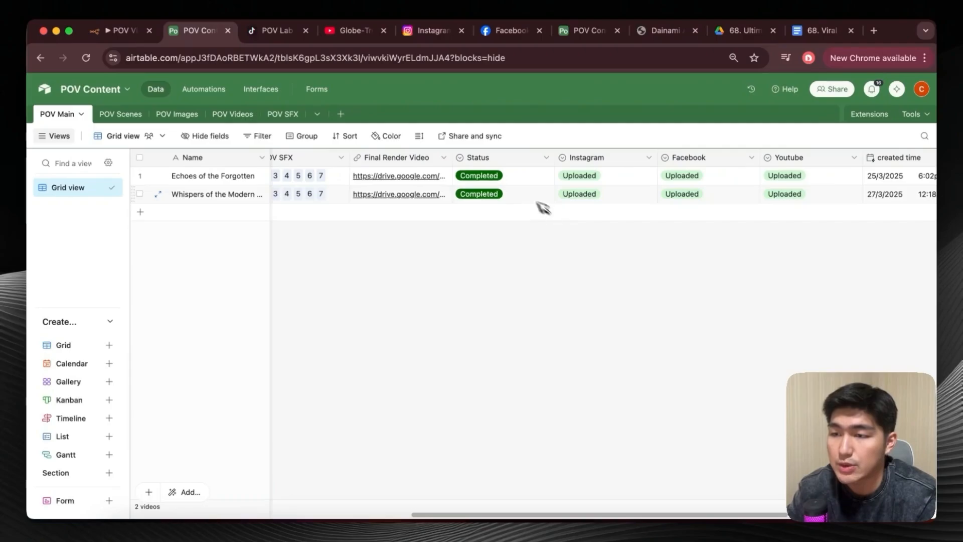
double_click(517, 158)
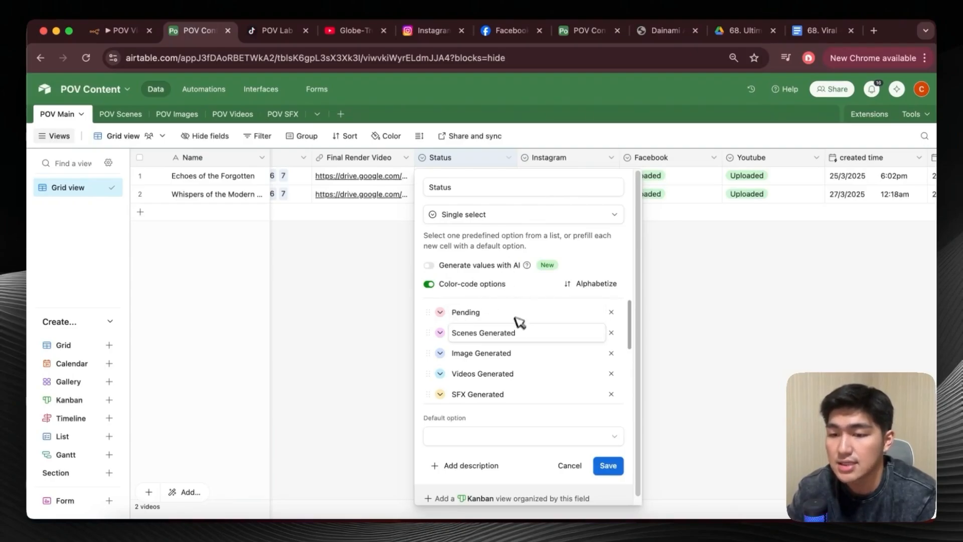
scroll(524, 306, "down", 1)
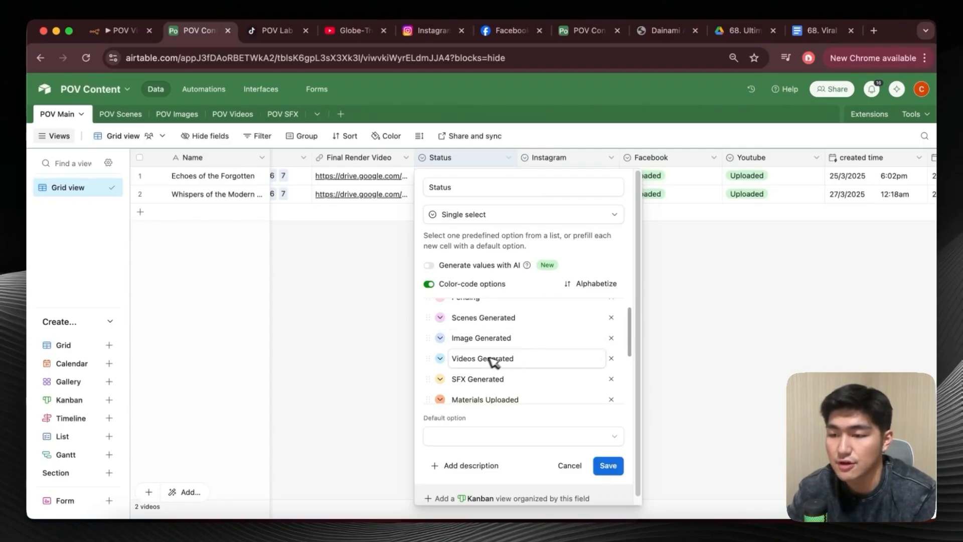
scroll(479, 361, "down", 1)
scroll(497, 372, "down", 1)
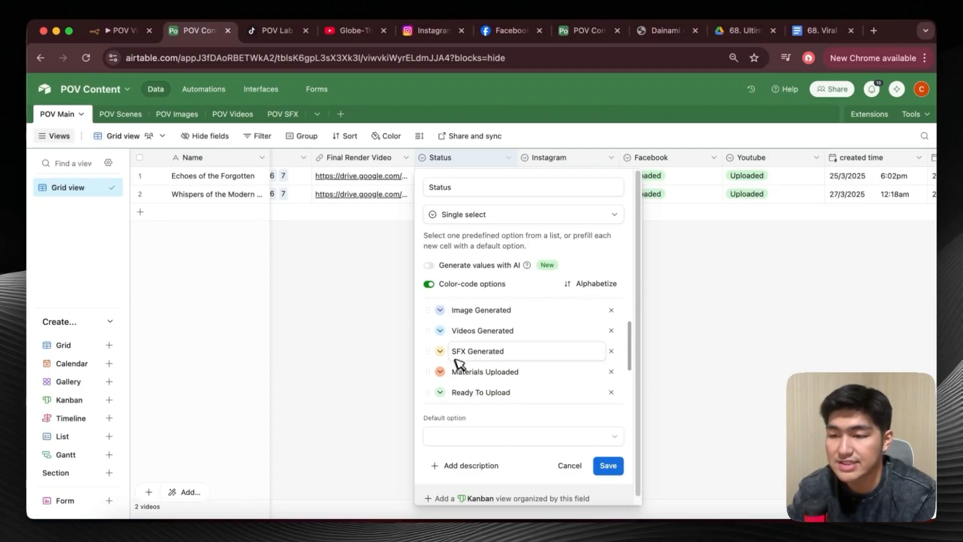
scroll(505, 368, "down", 2)
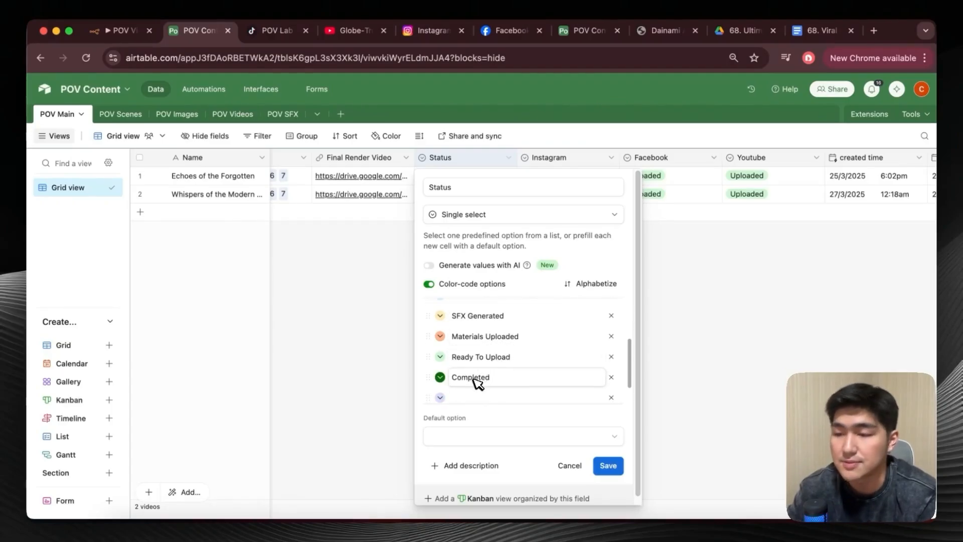
scroll(477, 383, "up", 4)
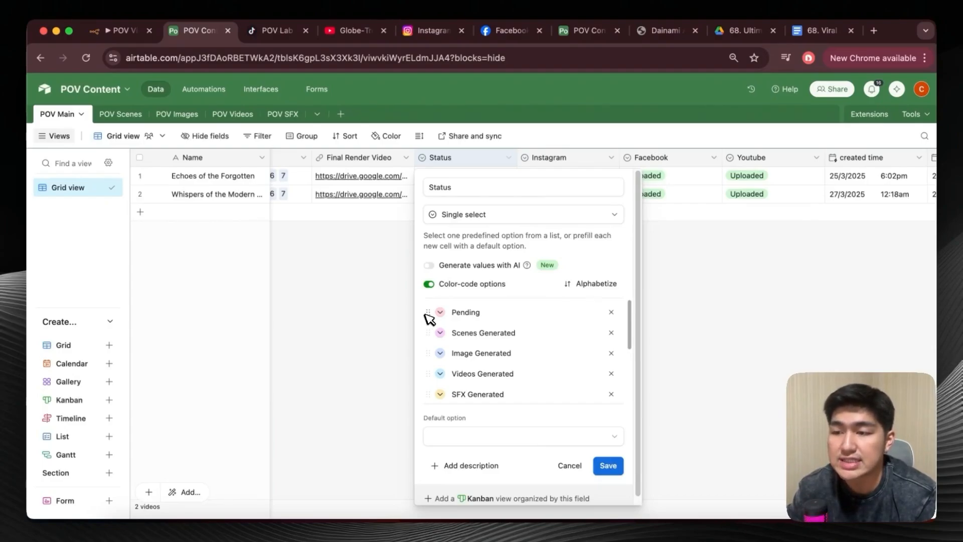
left_click(469, 313)
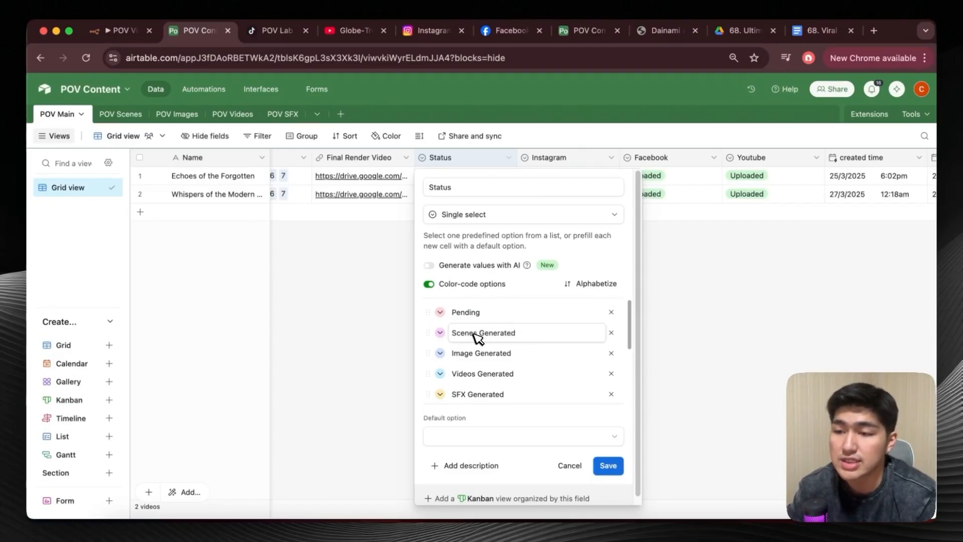
scroll(527, 396, "down", 1)
scroll(528, 398, "down", 1)
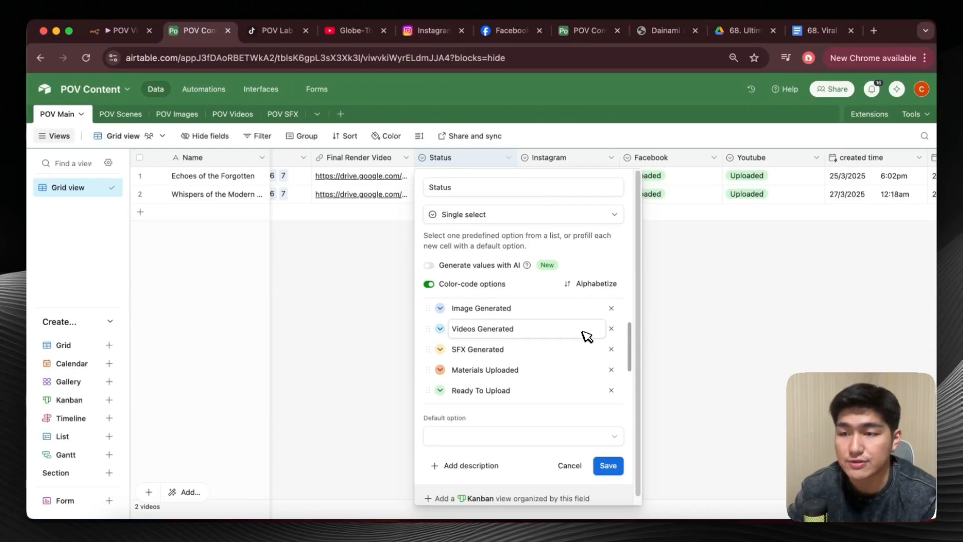
left_click(677, 303)
Inspect the field settings of the Instagram, Facebook and Youtube columns in the POV Main table.
scroll(595, 183, "right", 1)
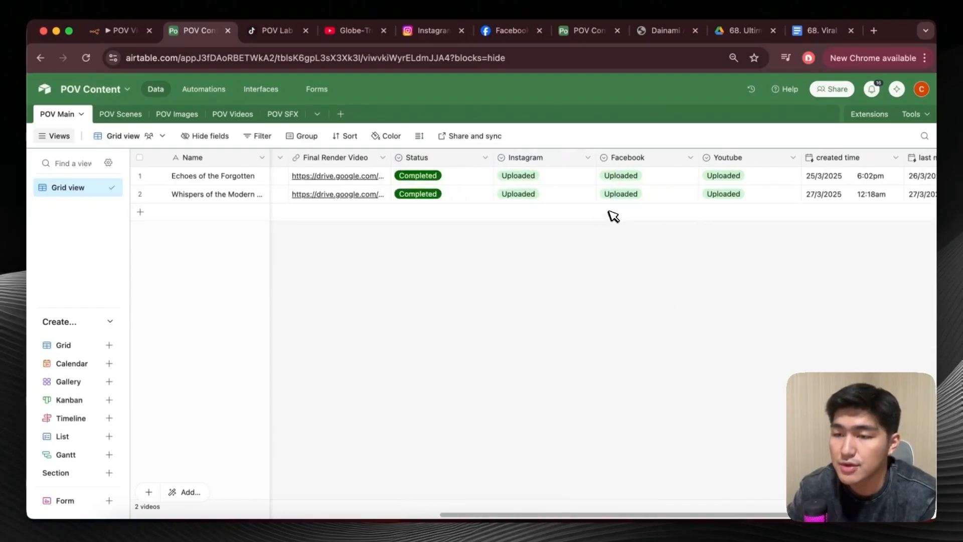
double_click(559, 160)
left_click(732, 235)
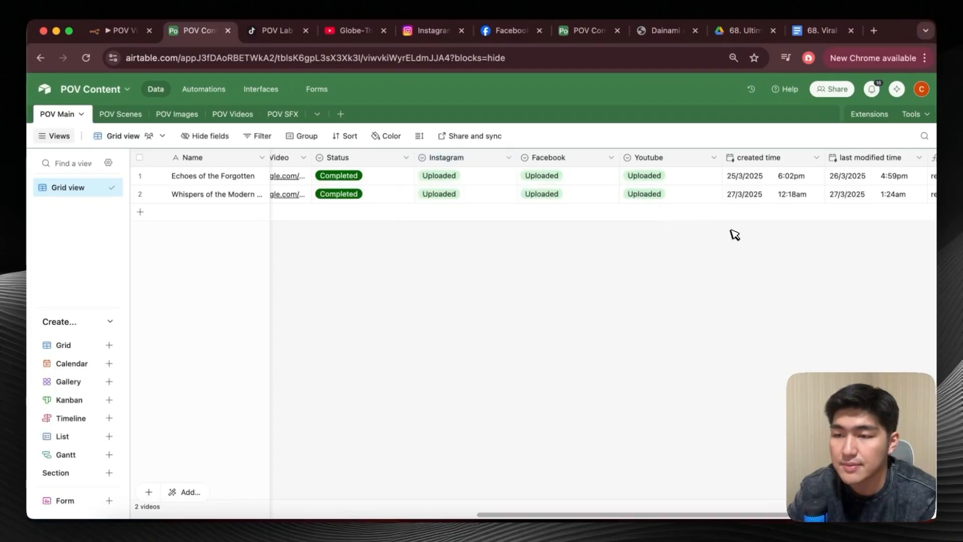
double_click(578, 160)
left_click(673, 229)
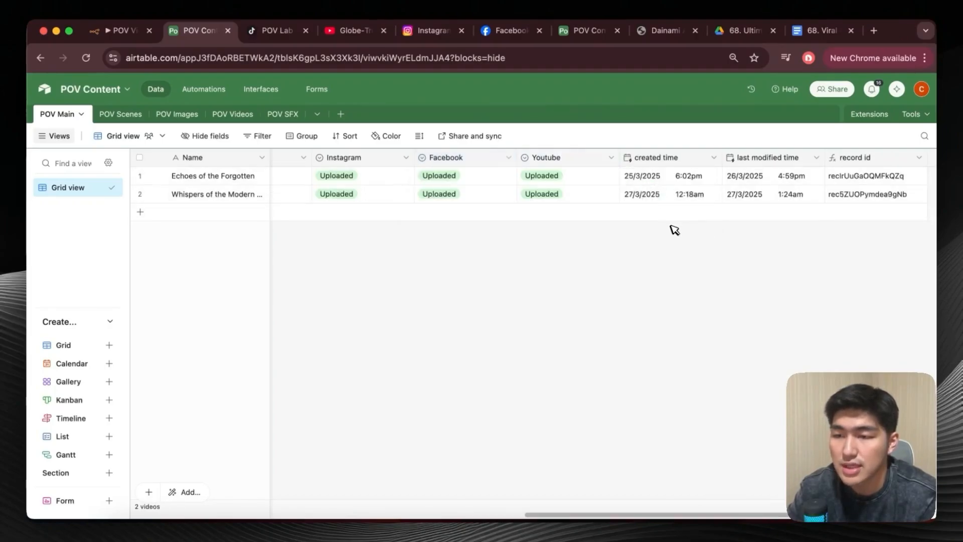
double_click(568, 161)
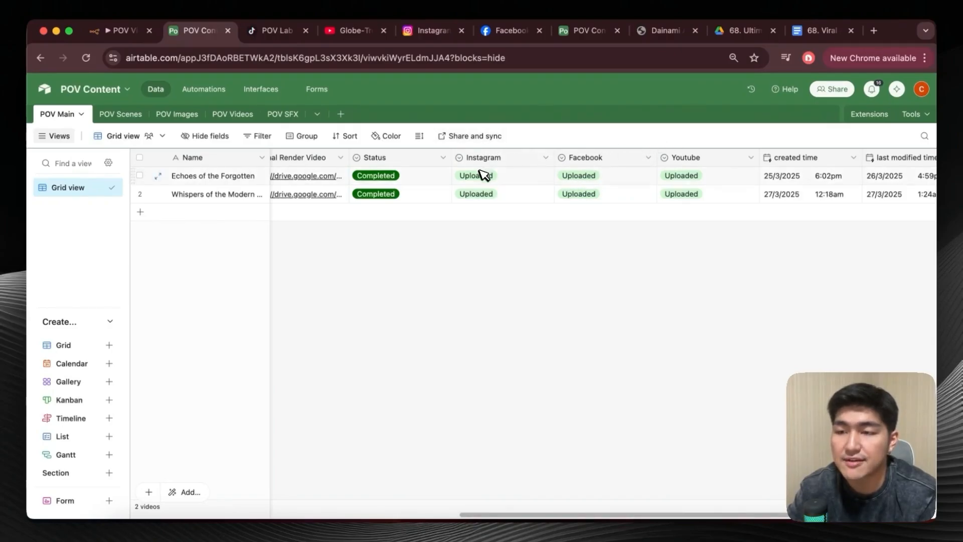
View the available options in the Instagram cell of the Echoes of the Forgotten record.
left_click(496, 177)
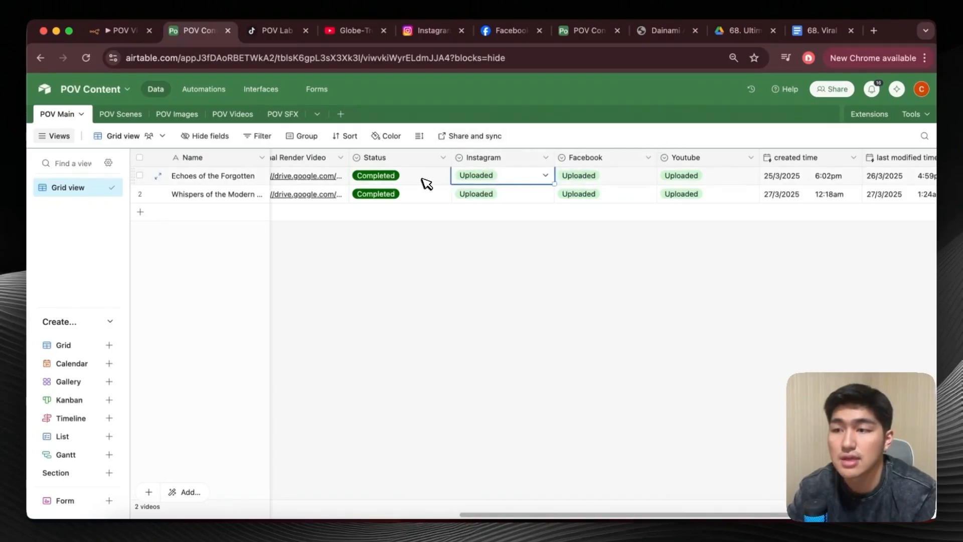
scroll(391, 180, "left", 1)
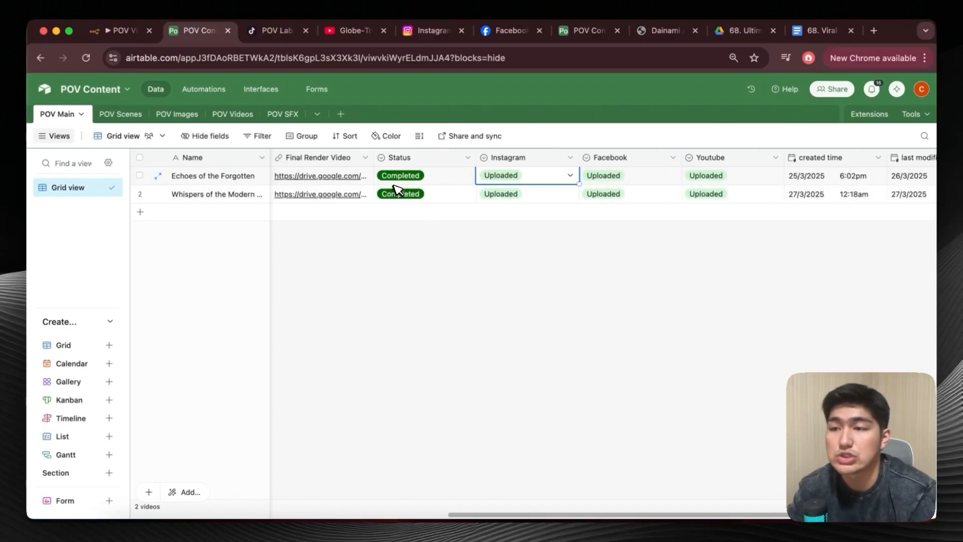
left_click(550, 181)
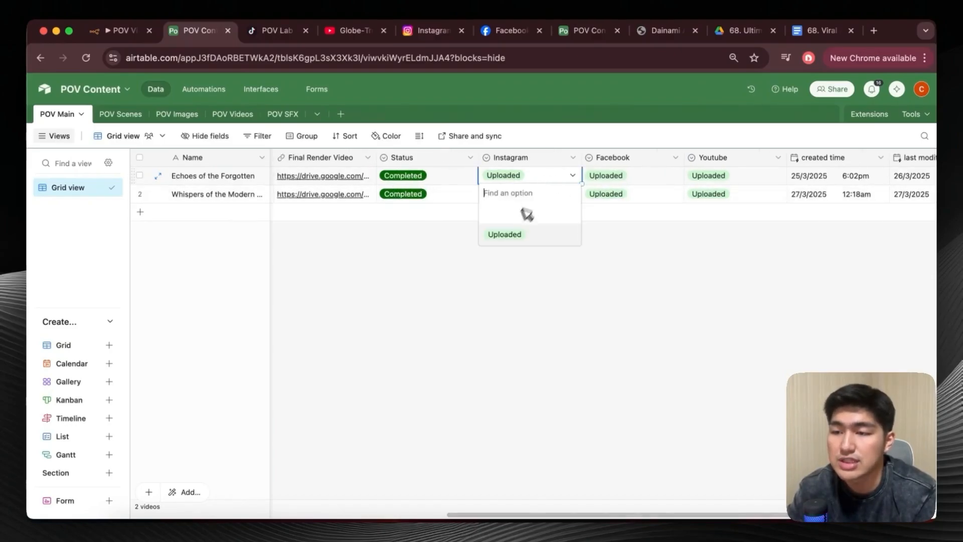
Inspect the field types of the created time and last modified time columns, including the list of available types, without changing them.
scroll(595, 211, "right", 5)
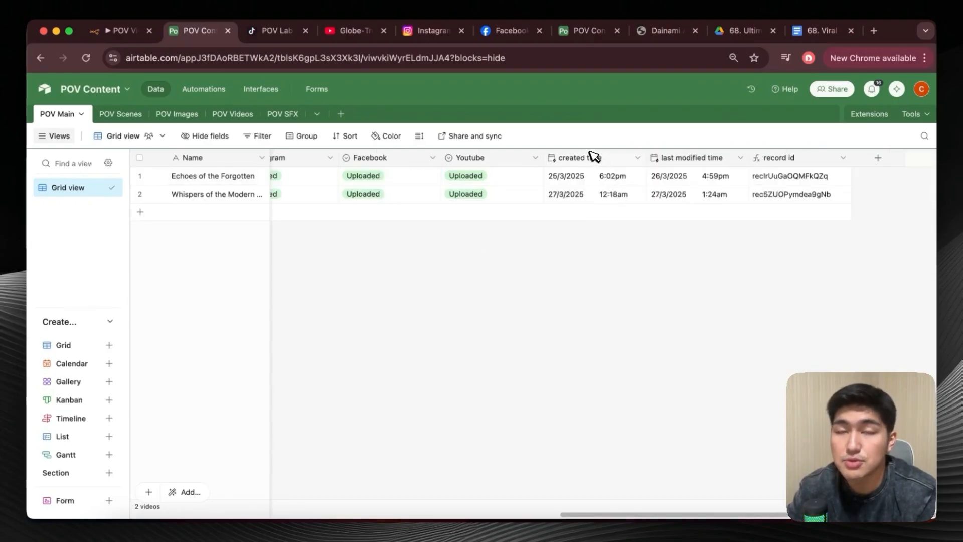
double_click(599, 158)
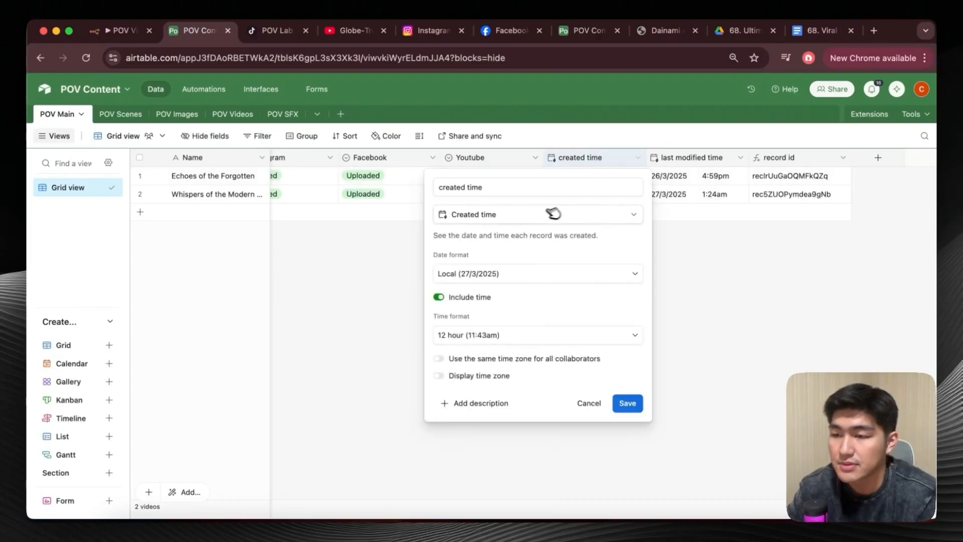
left_click(556, 213)
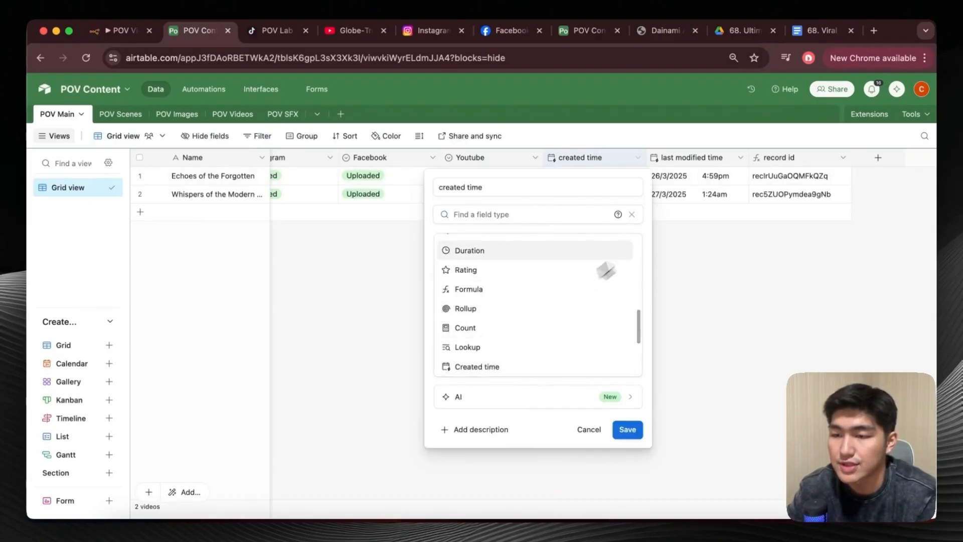
left_click(675, 221)
left_click(689, 160)
double_click(688, 161)
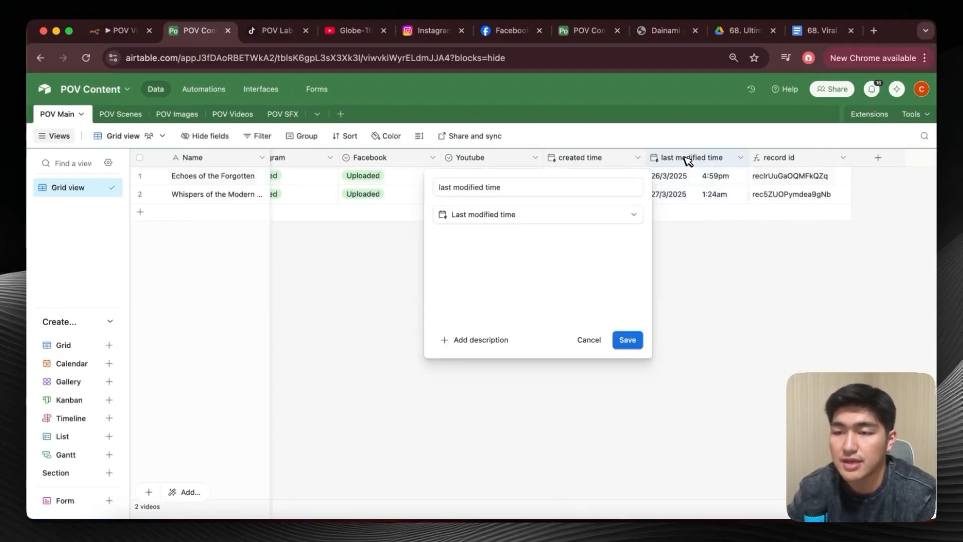
left_click(466, 217)
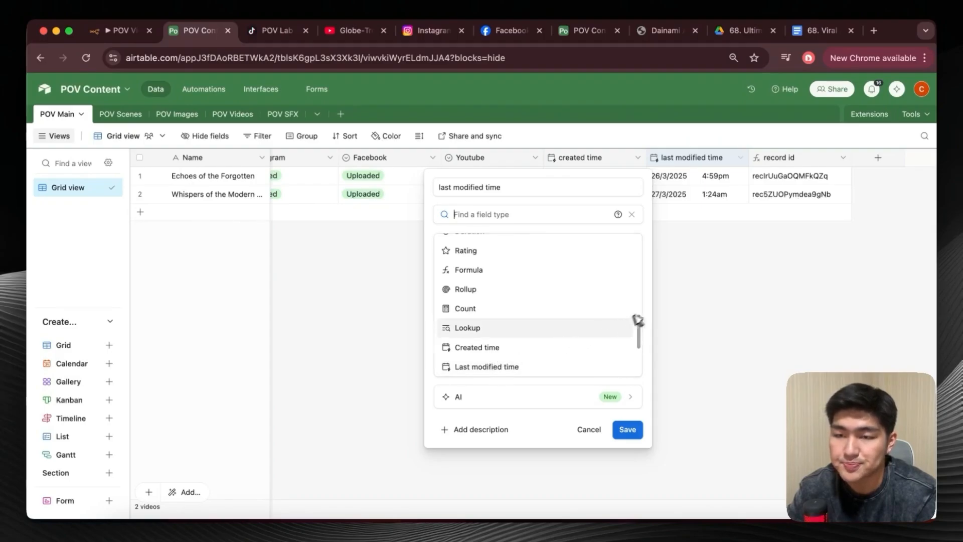
left_click(725, 240)
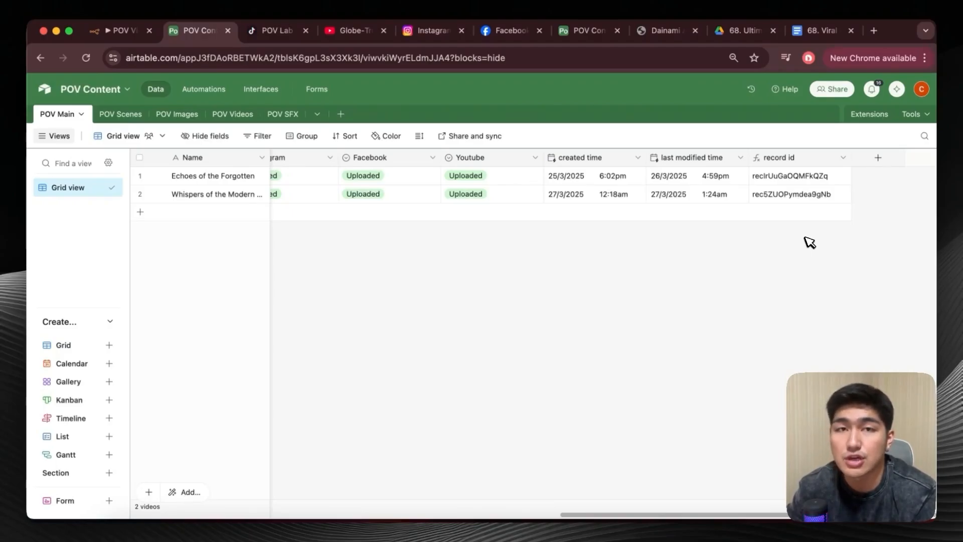
Set the record id field's formula to RECORD_ID() in the POV Main table and save the field.
double_click(800, 158)
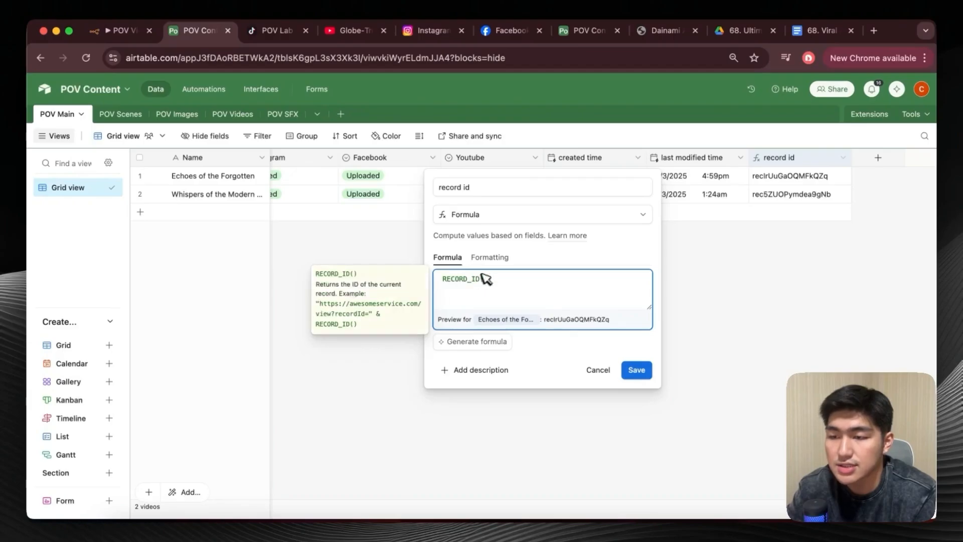
type("()")
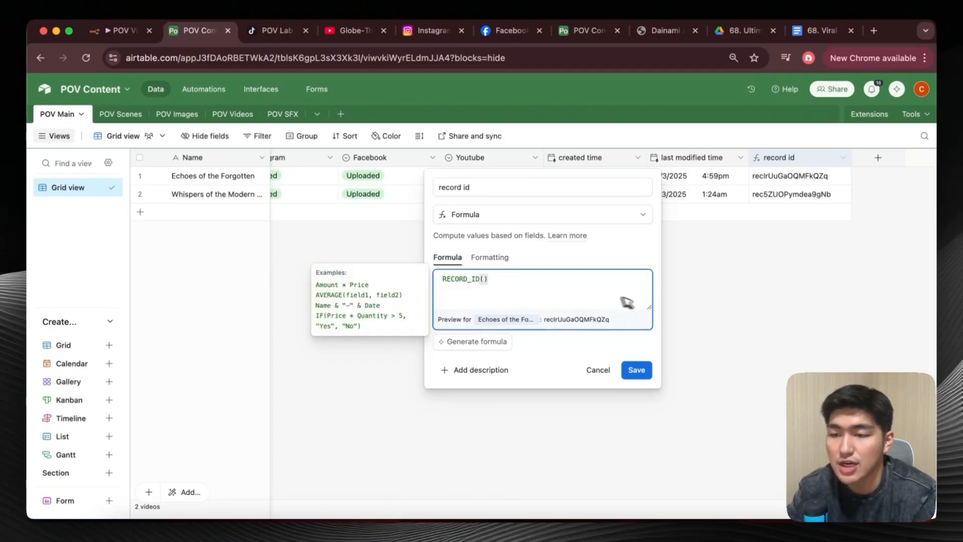
left_click(644, 369)
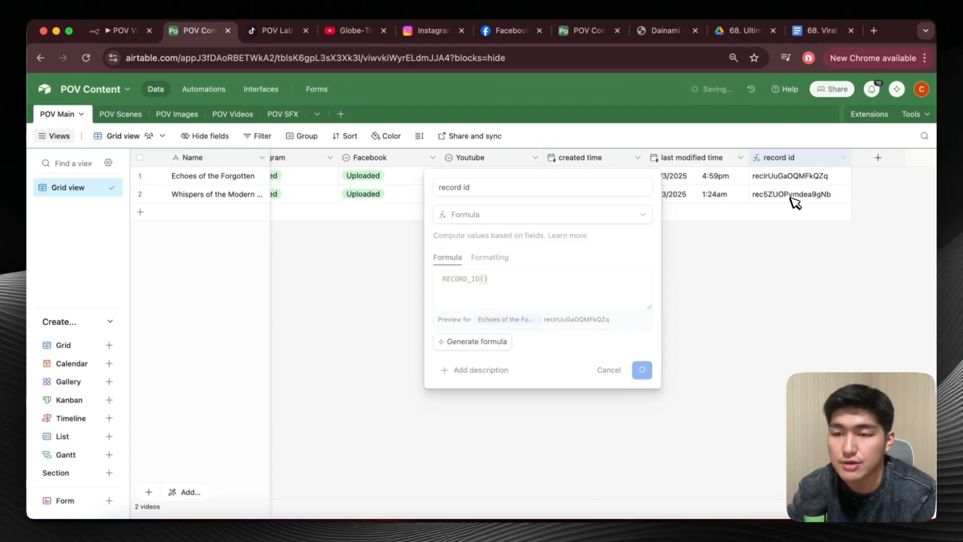
In the POV Scenes table, choose Number as the Scene Number field's type and save the field.
left_click(113, 115)
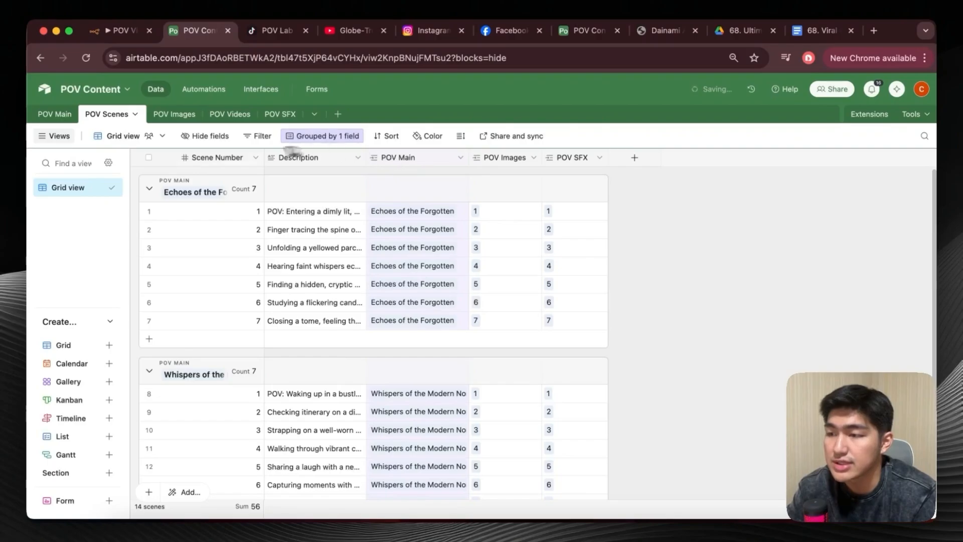
double_click(243, 157)
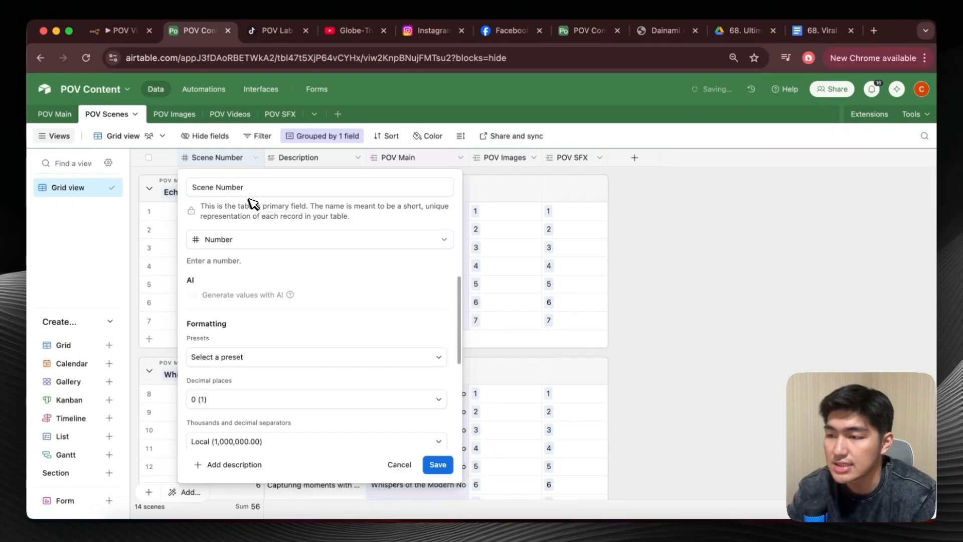
left_click(234, 245)
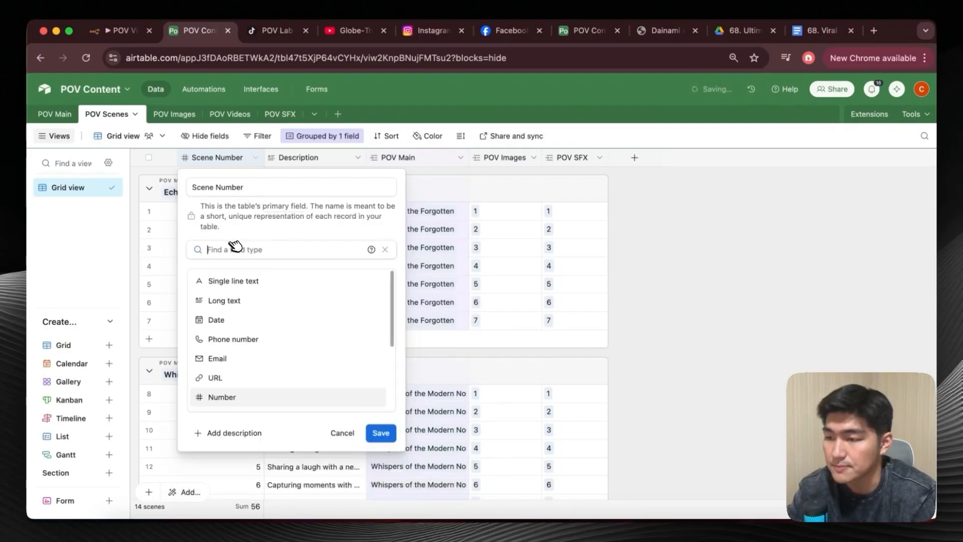
left_click(237, 400)
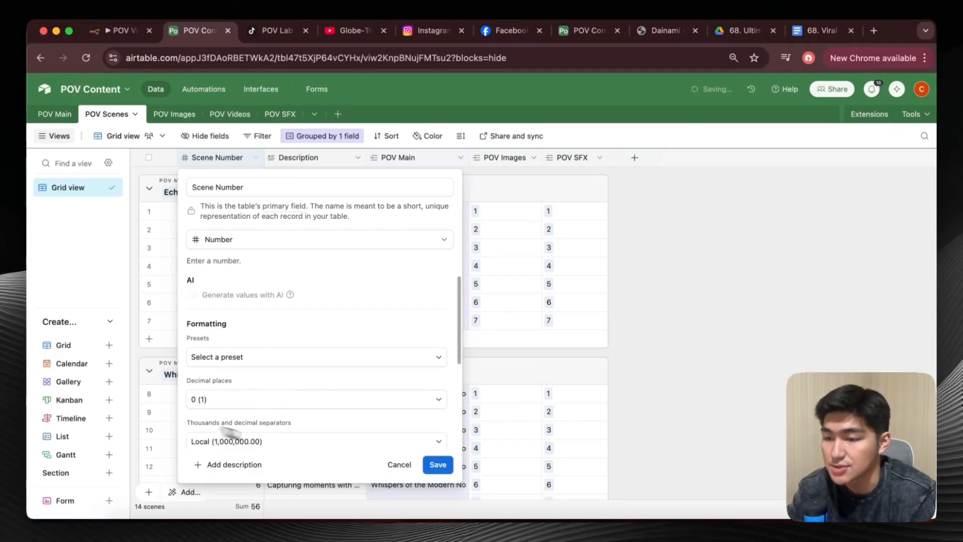
left_click(436, 463)
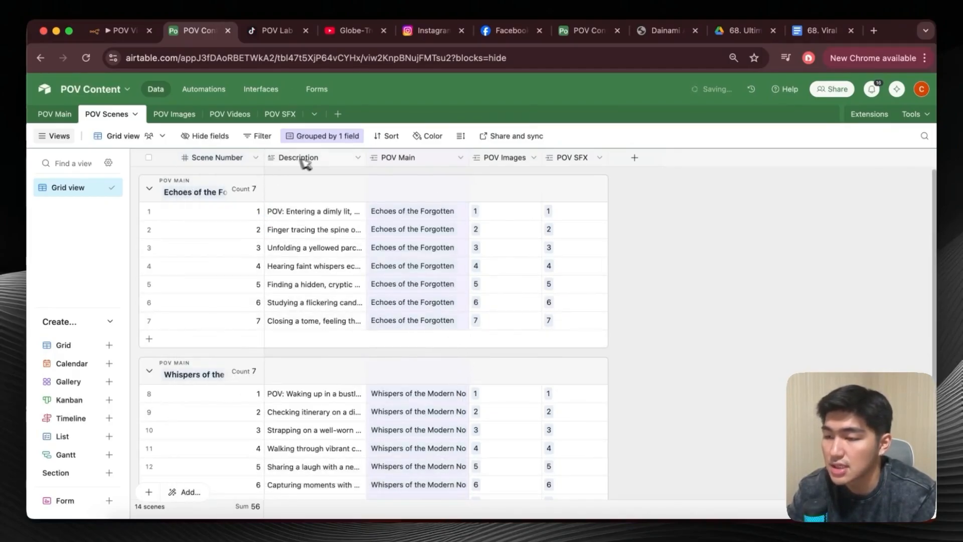
Inspect the field settings of the Description, POV Main and POV Images columns in the POV Scenes table without saving changes.
double_click(329, 160)
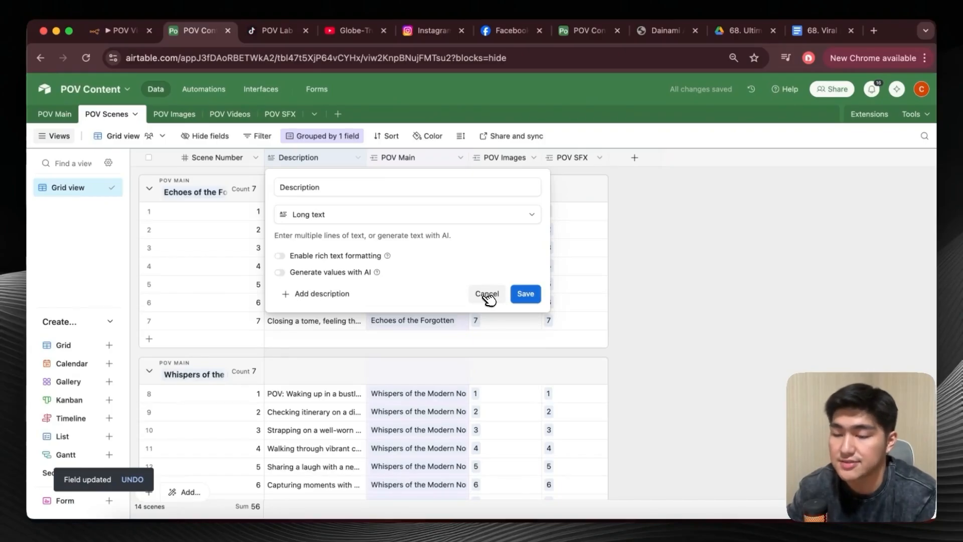
left_click(486, 294)
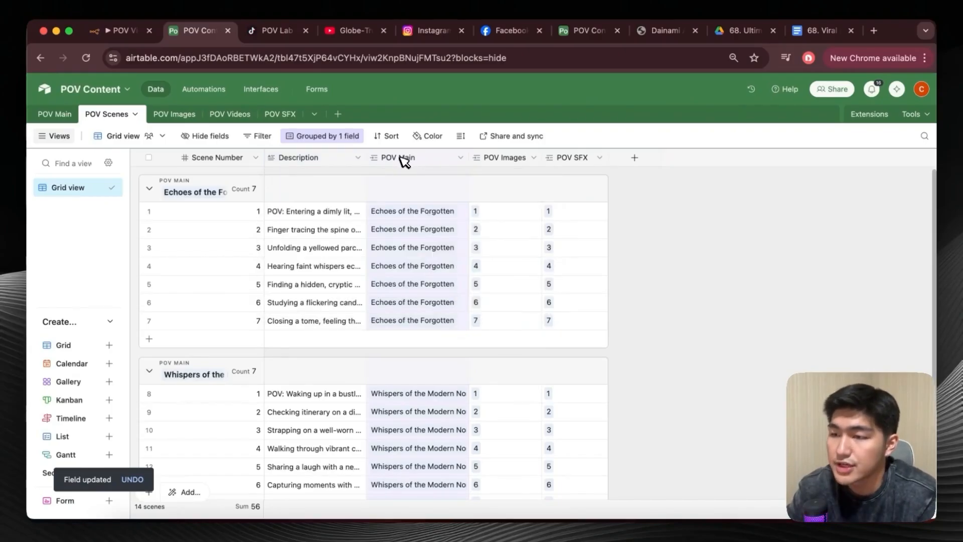
double_click(425, 163)
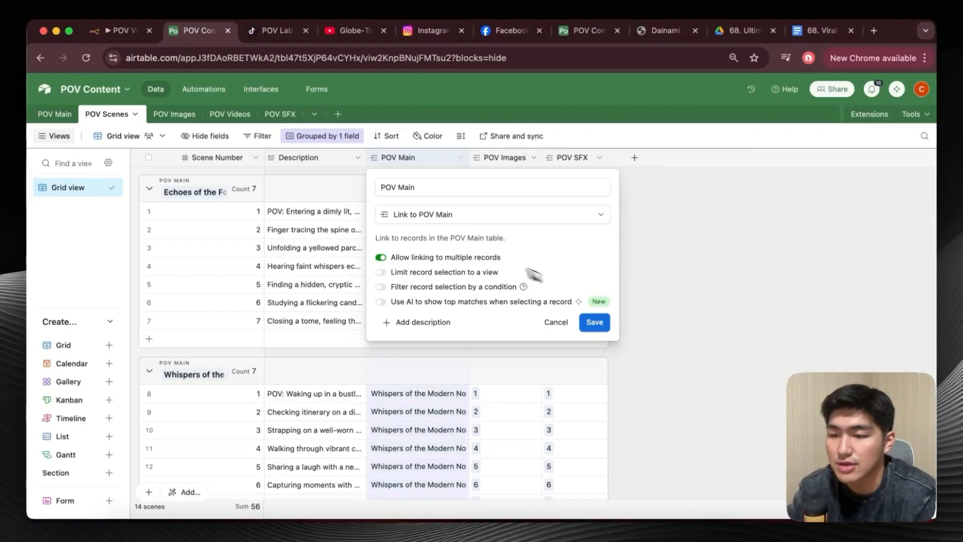
left_click(556, 322)
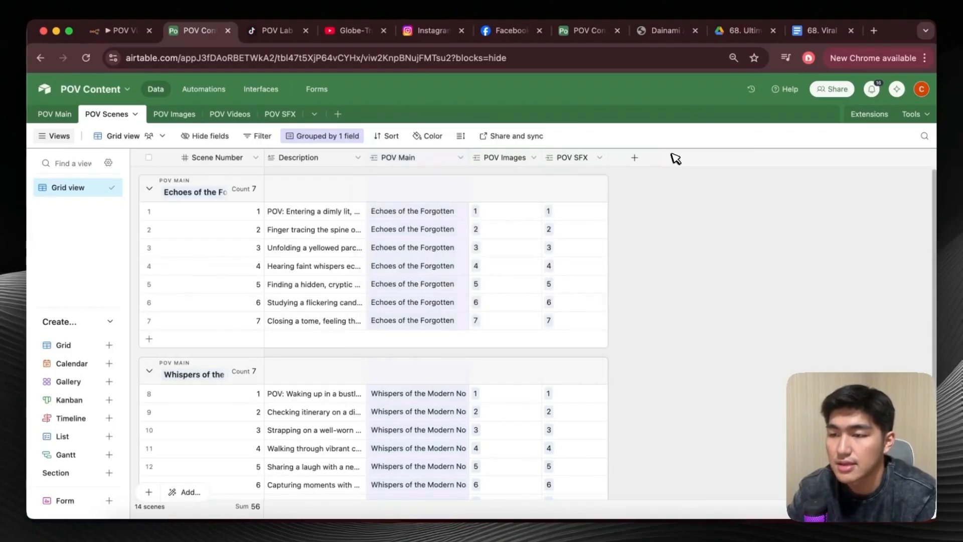
double_click(502, 158)
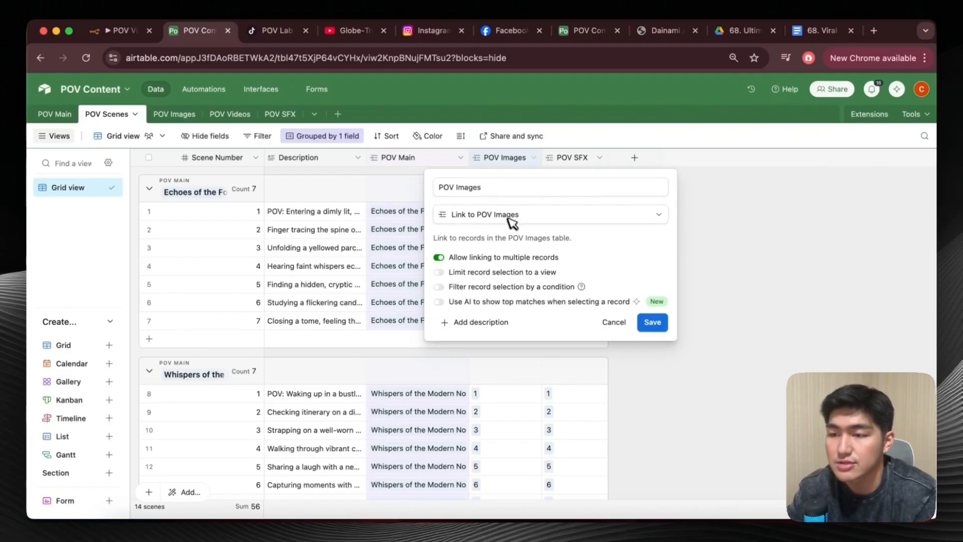
left_click(736, 206)
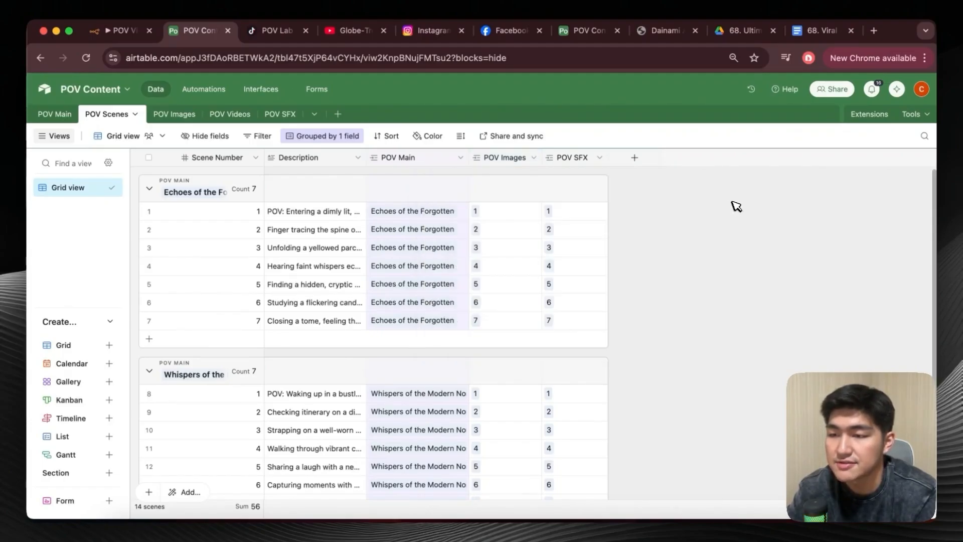
Inspect the POV SFX link field's settings in POV Scenes, and look through the POV Images, POV Videos and POV SFX tables.
double_click(575, 160)
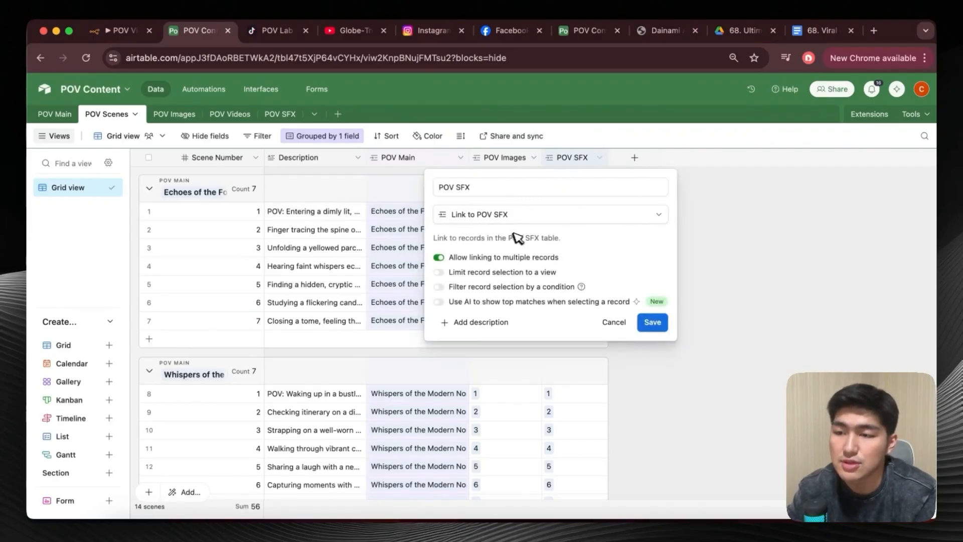
key("Escape")
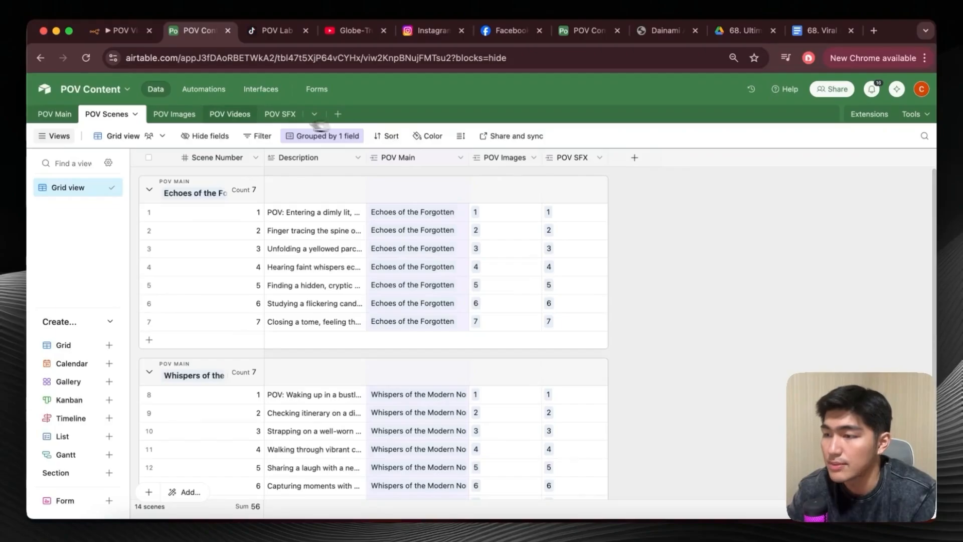
left_click(170, 115)
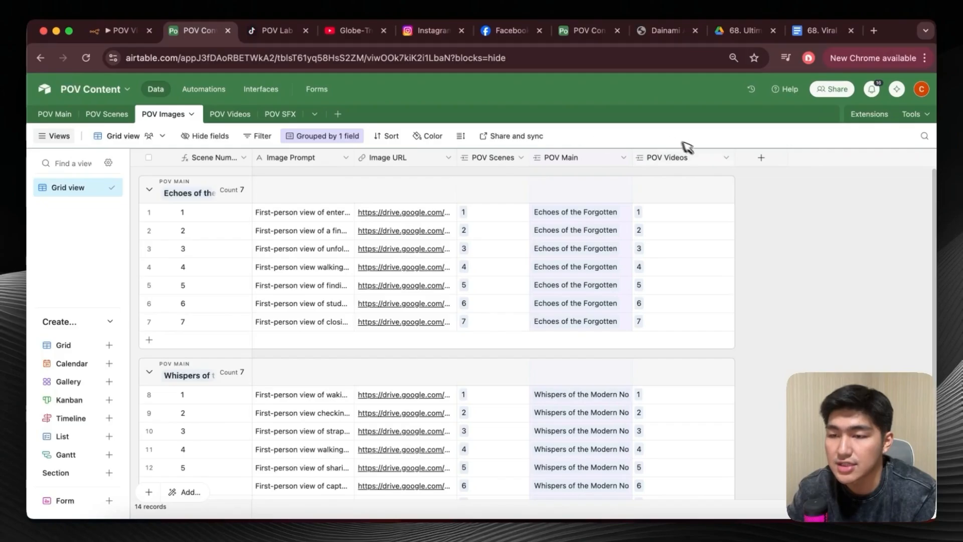
left_click(226, 114)
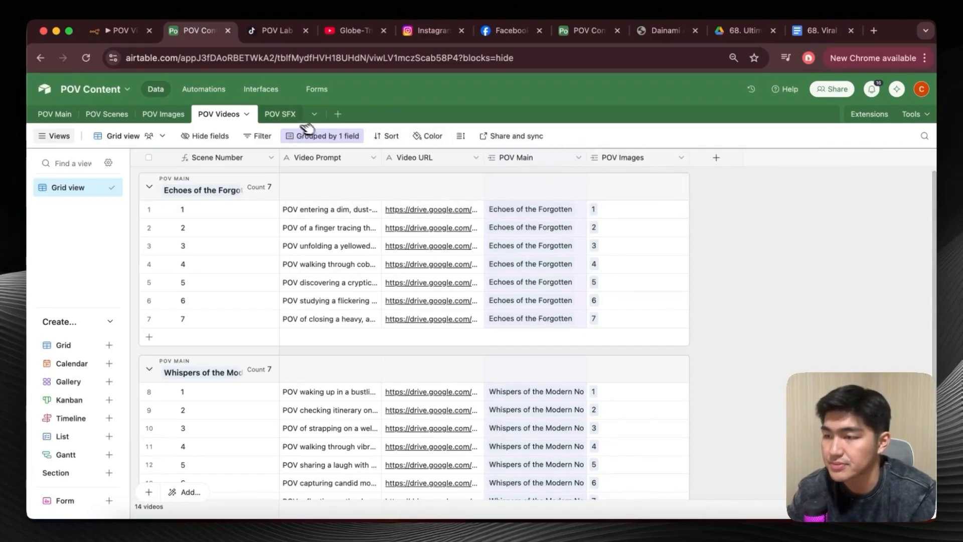
left_click(288, 116)
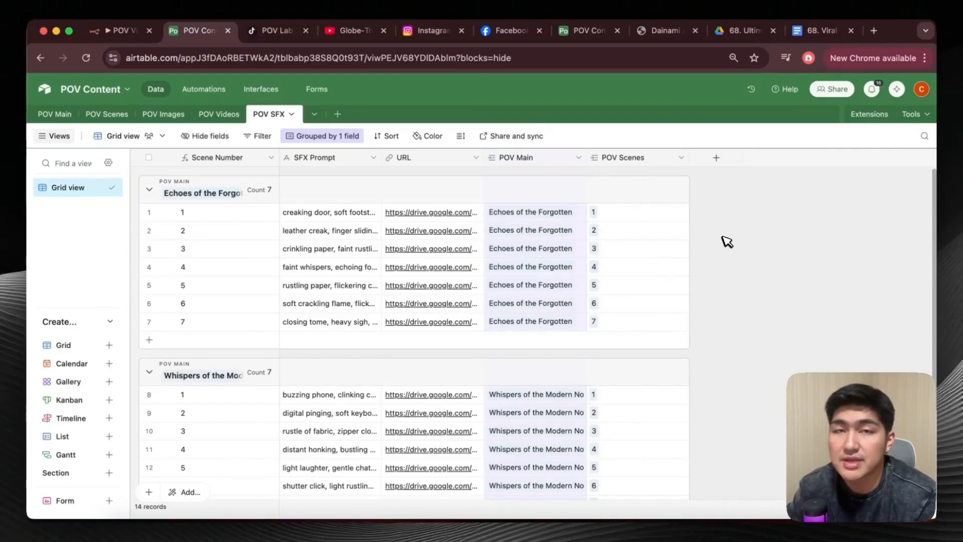
Open the generateScenes automation's record-matching trigger and choose POV Main as its table.
left_click(217, 94)
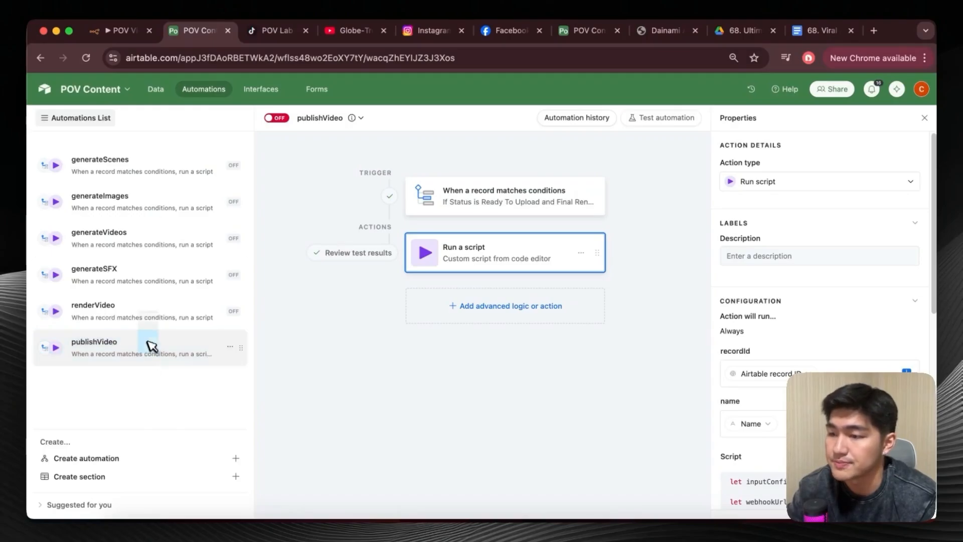
left_click(168, 169)
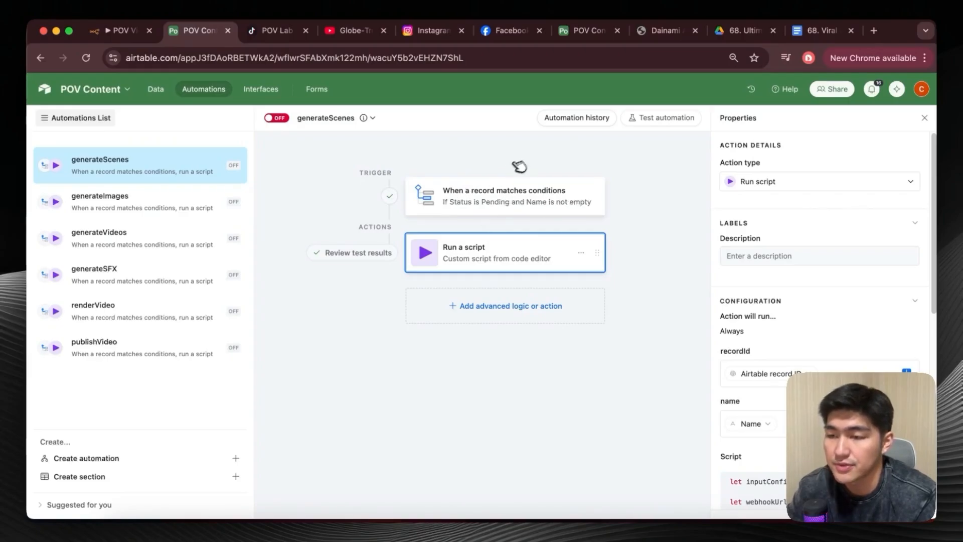
left_click(504, 193)
scroll(780, 270, "down", 3)
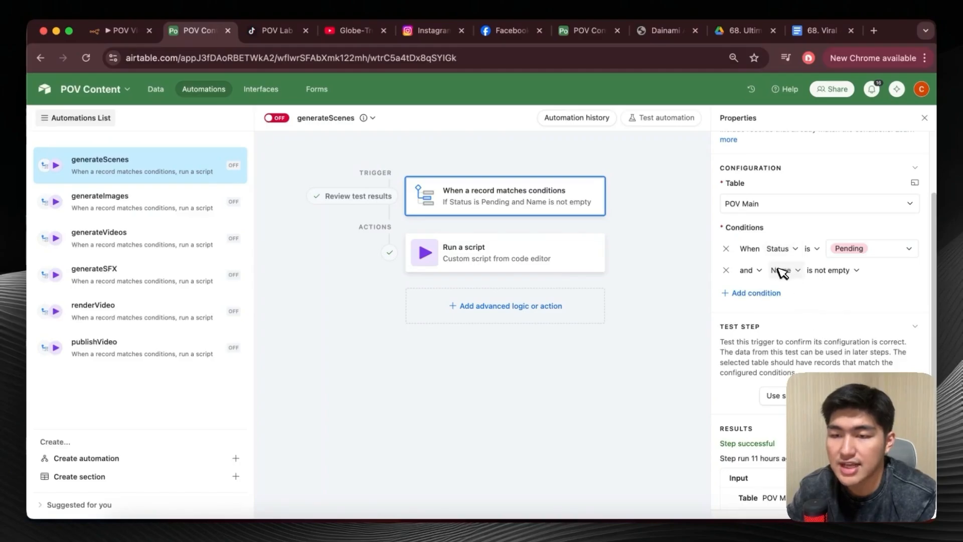
scroll(781, 278, "up", 1)
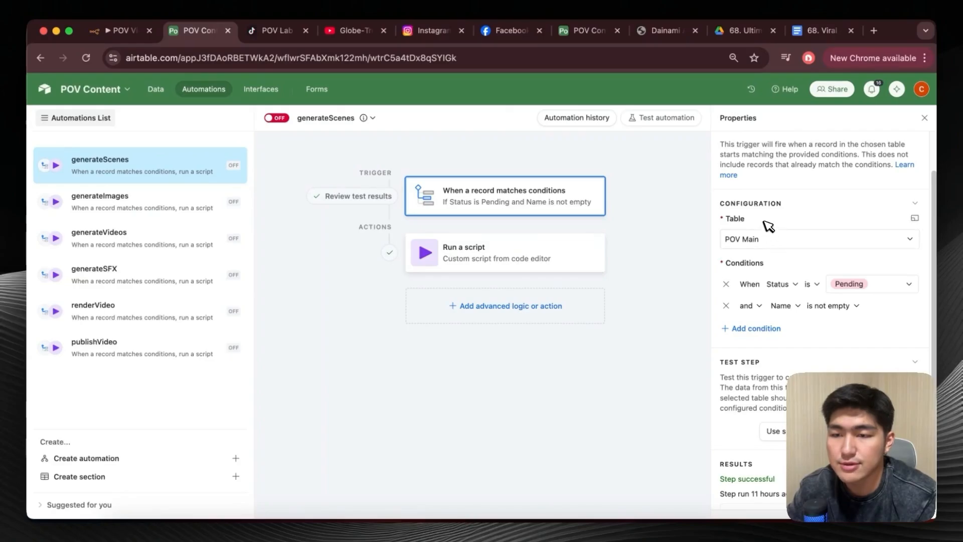
left_click(793, 246)
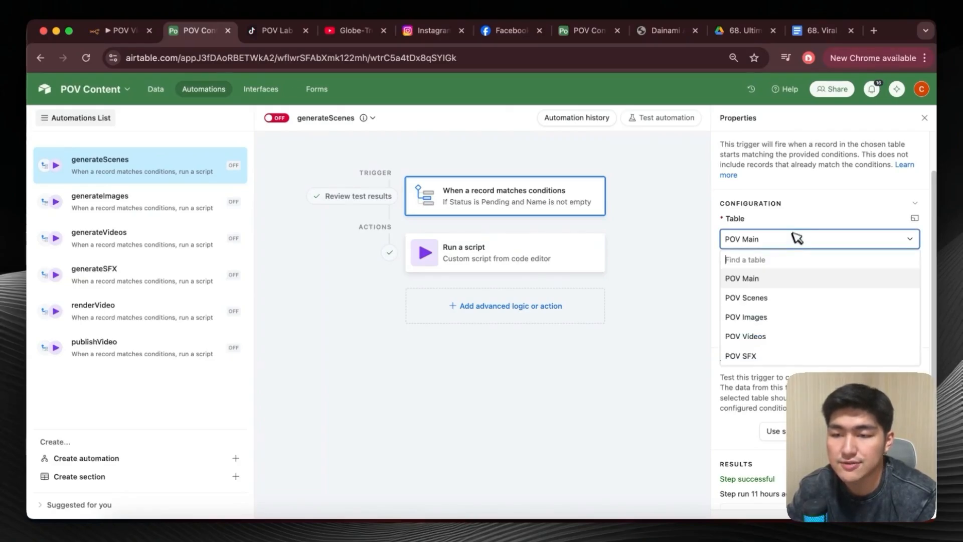
left_click(781, 278)
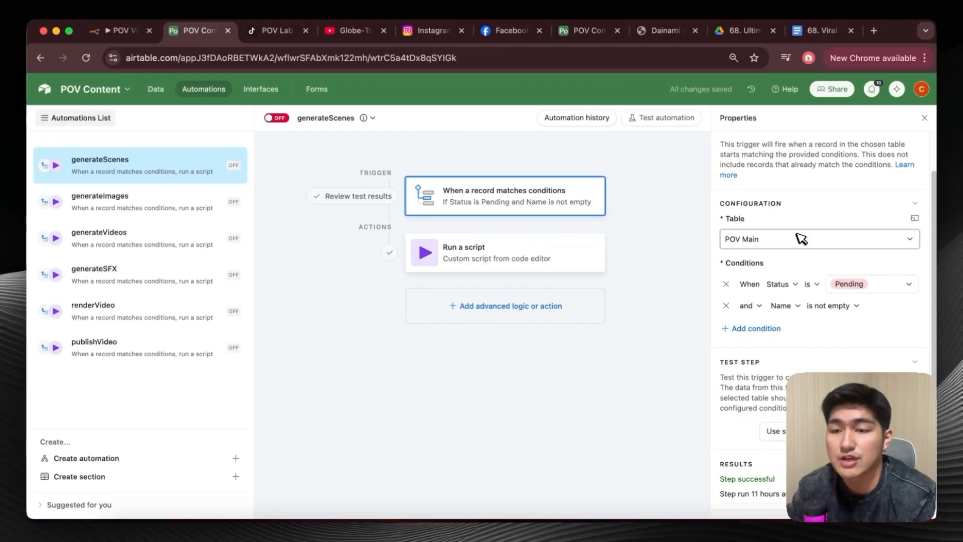
Add a third trigger condition, Name is not empty, to the generateScenes automation, and remove that extra condition.
scroll(787, 225, "down", 2)
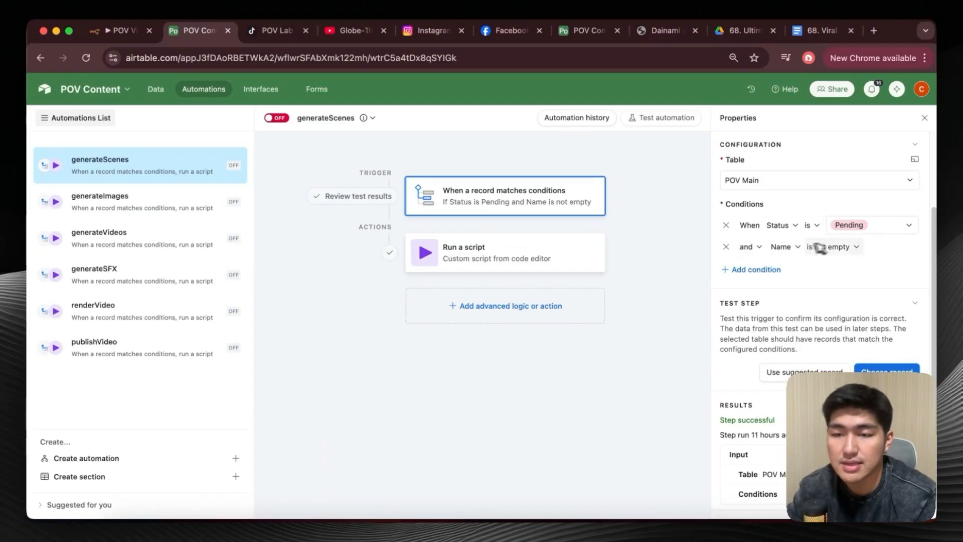
left_click(775, 270)
left_click(774, 268)
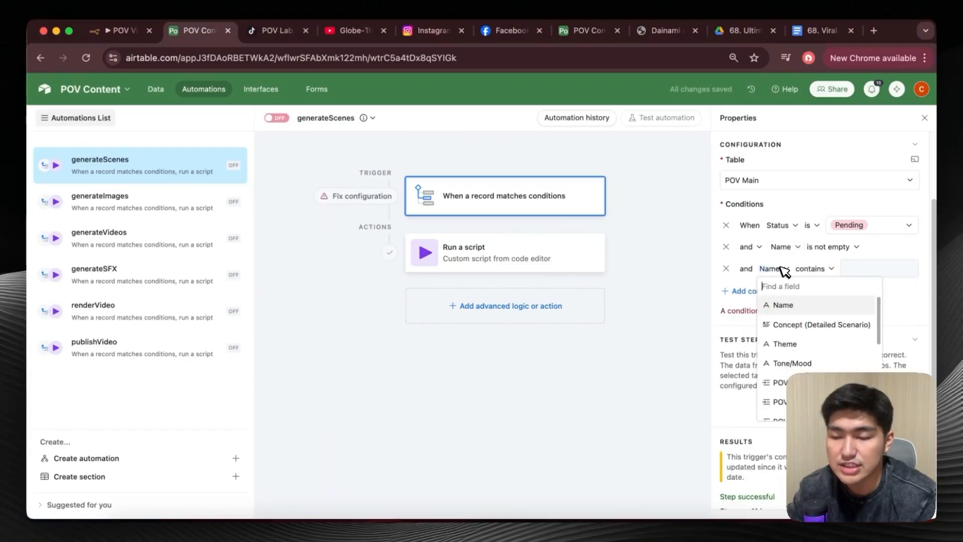
left_click(784, 306)
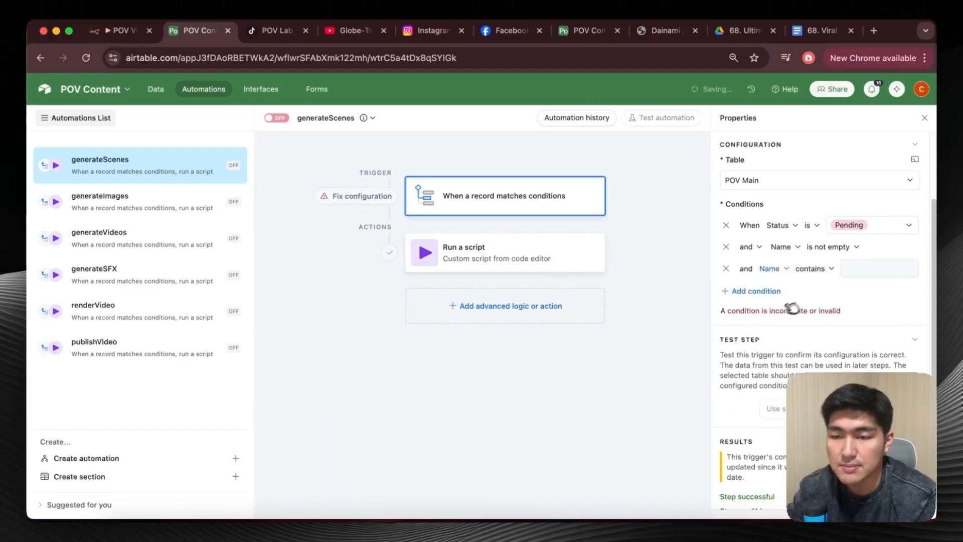
left_click(826, 269)
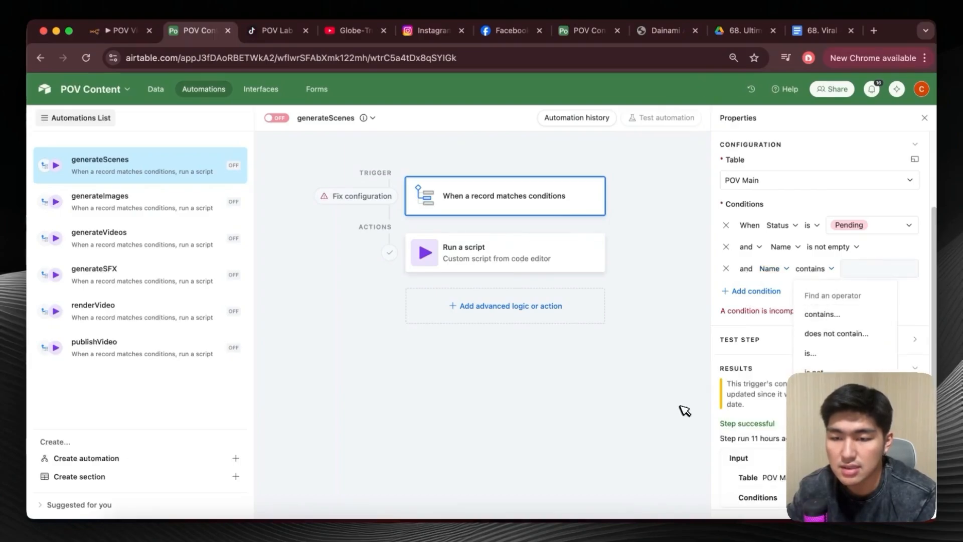
left_click(823, 411)
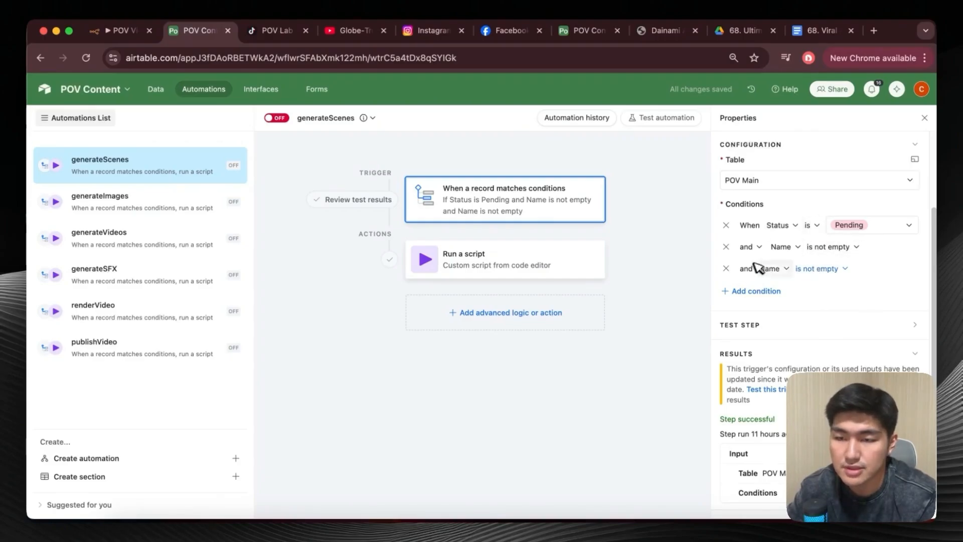
left_click(726, 268)
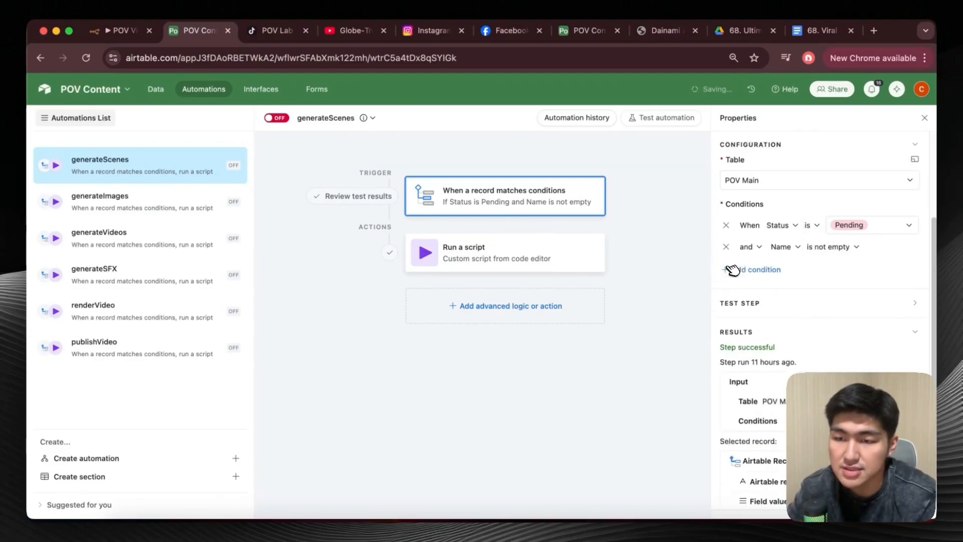
Review the generateScenes trigger conditions against the Name and Status columns in the POV Main table, leaving the automation off.
scroll(772, 233, "down", 1)
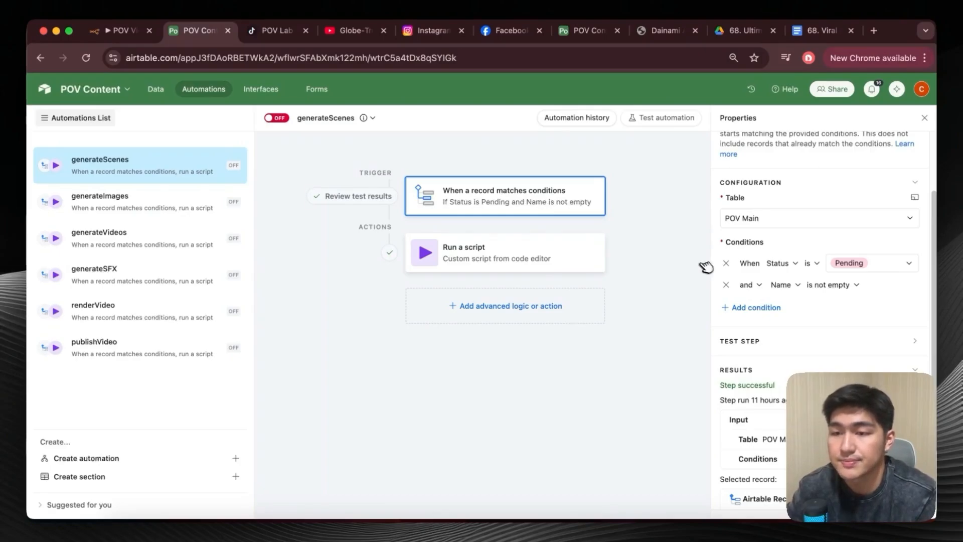
double_click(110, 161)
left_click(281, 182)
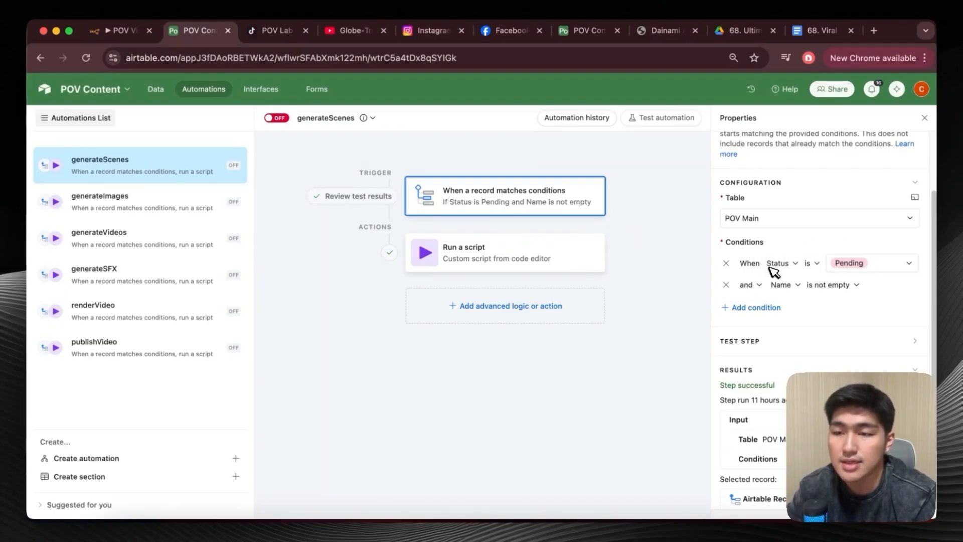
left_click(155, 89)
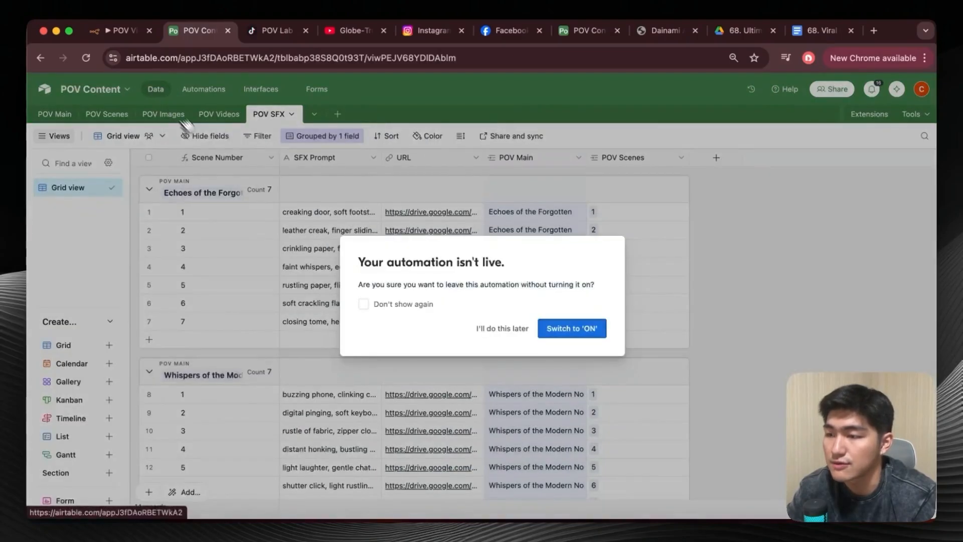
left_click(48, 114)
scroll(282, 232, "left", 15)
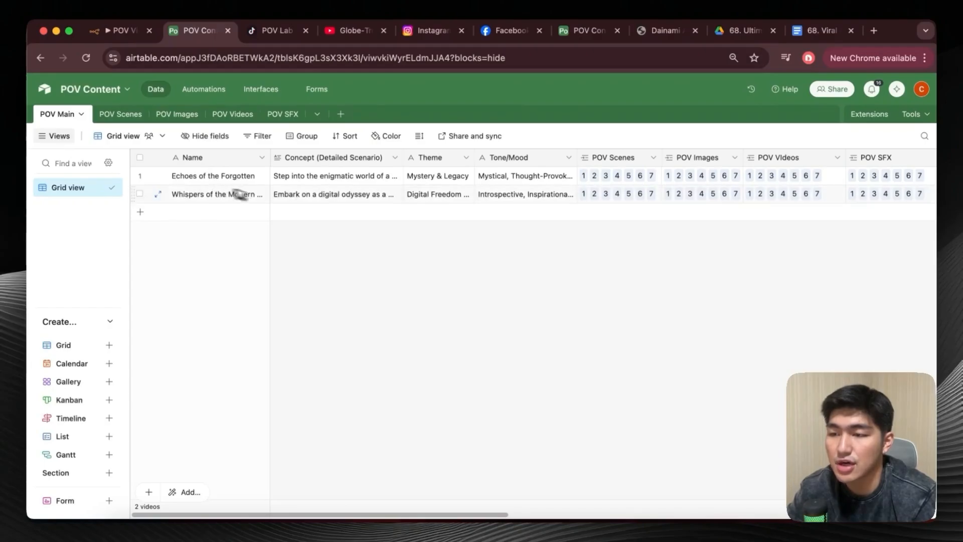
scroll(544, 208, "right", 10)
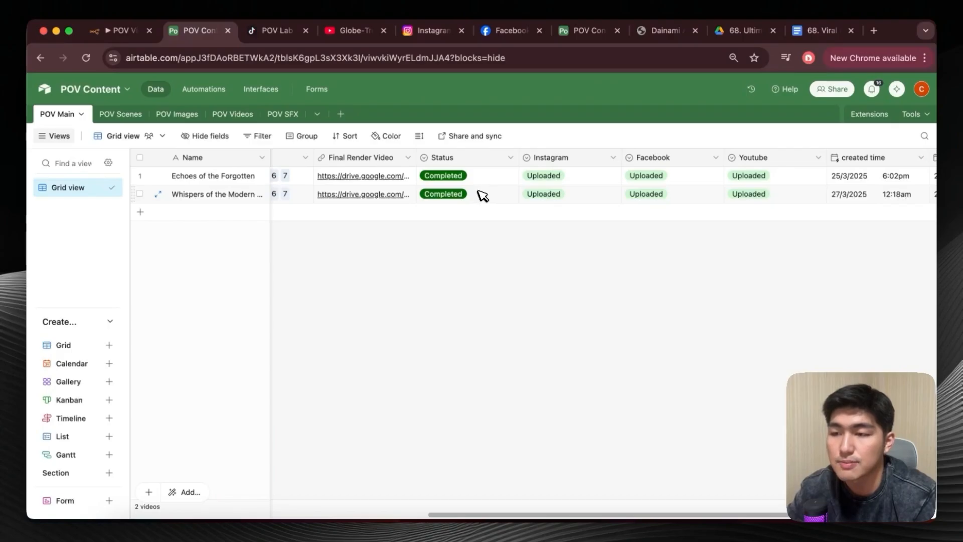
Return to the generateScenes automation and browse the actions it can run, including Run script, without adding one.
left_click(202, 90)
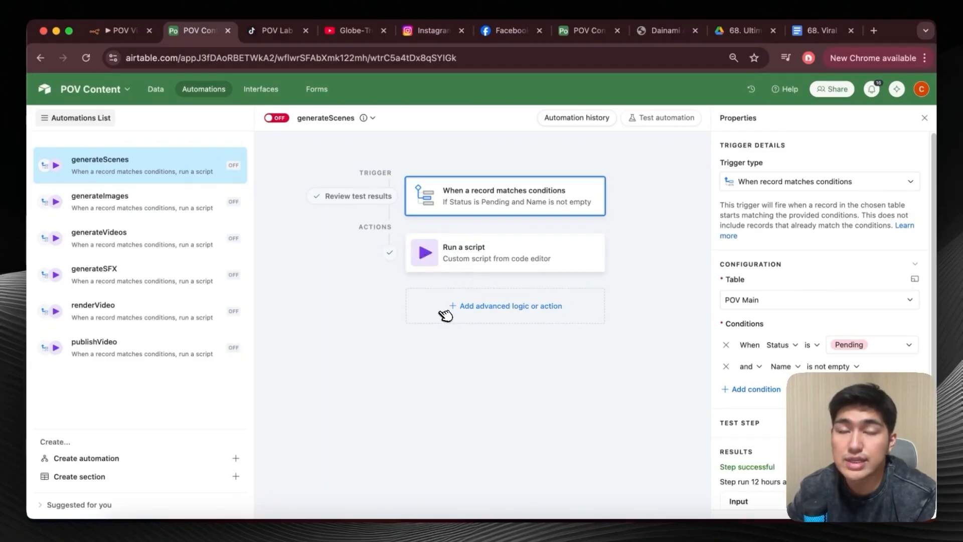
left_click(488, 312)
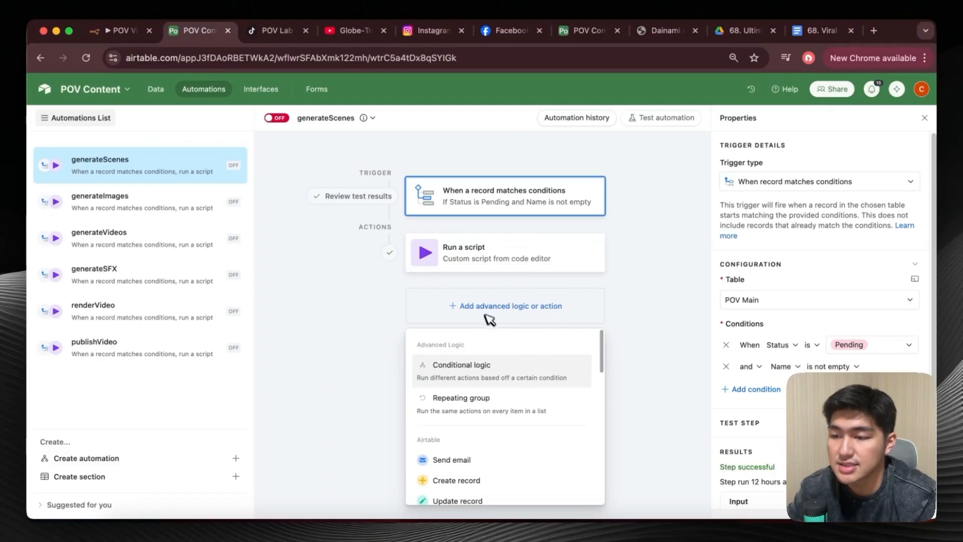
scroll(484, 381, "down", 5)
mouse_move(484, 401)
scroll(484, 401, "up", 5)
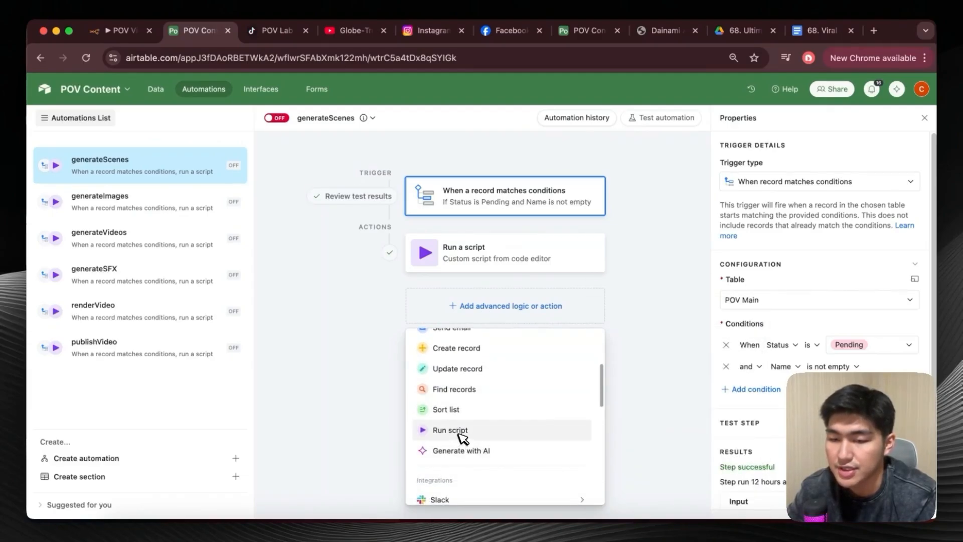
Open the code of the generateScenes automation's Run a script action in the script editor.
left_click(502, 252)
scroll(797, 206, "down", 2)
scroll(848, 198, "up", 1)
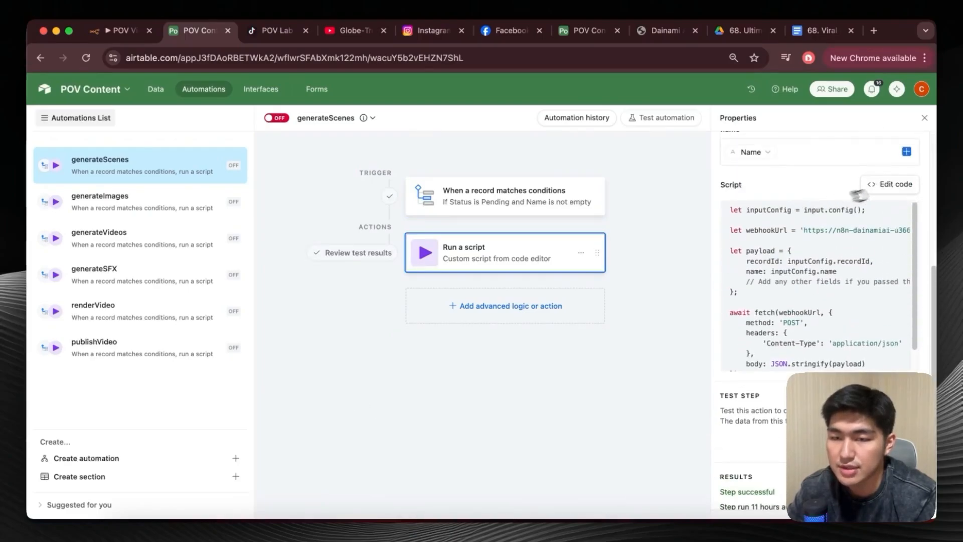
left_click(892, 184)
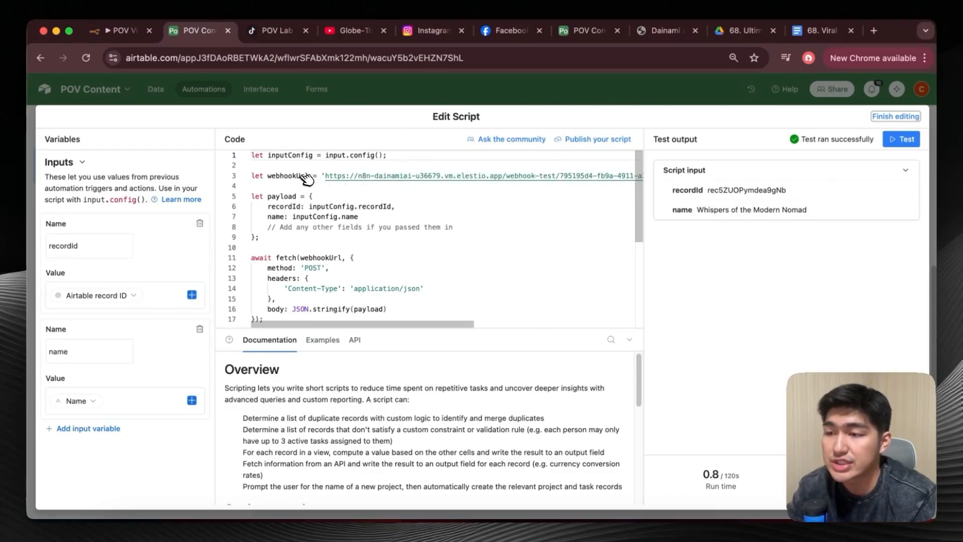
Locate the generateScenes webhook node in the n8n workflow, and return to the Airtable script to examine its webhookUrl value.
left_click(108, 31)
scroll(436, 275, "right", 5)
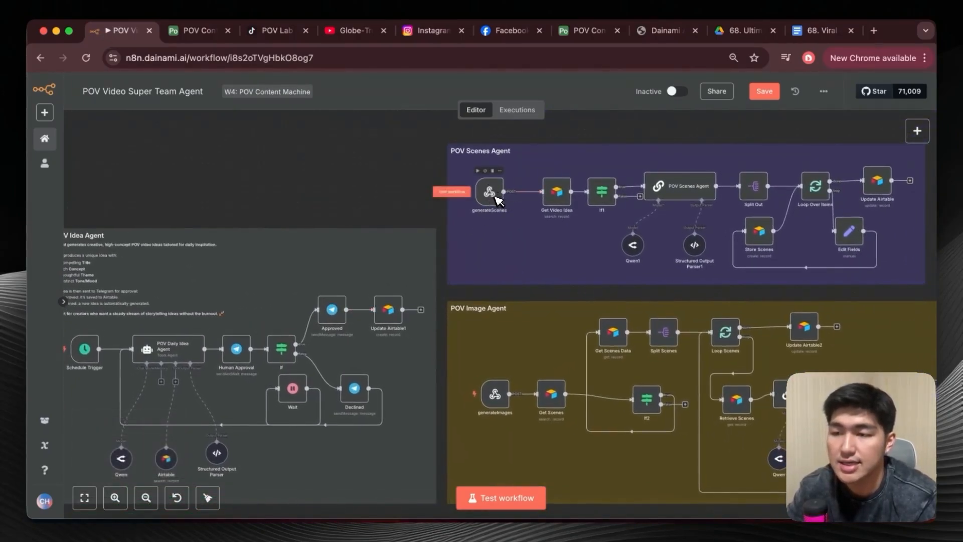
left_click(196, 31)
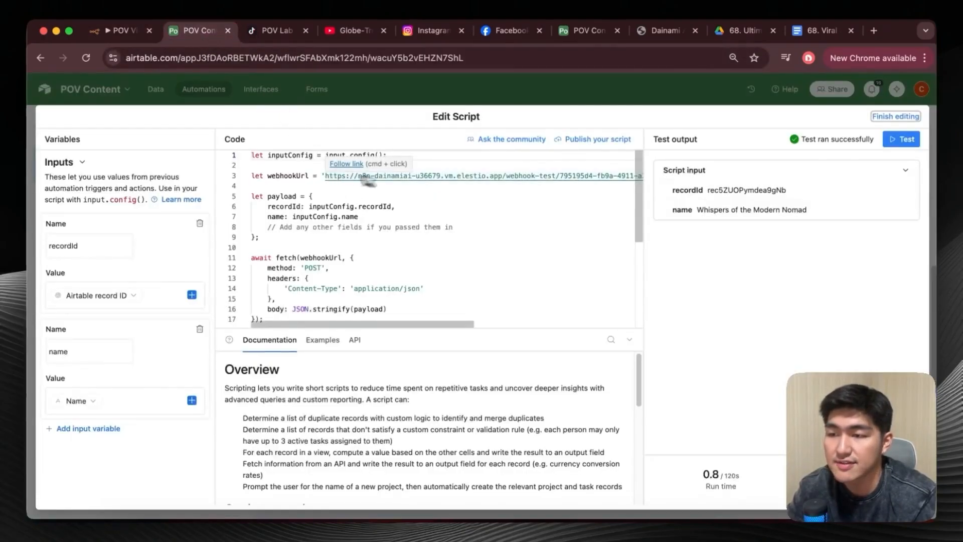
scroll(477, 184, "right", 4)
scroll(553, 187, "left", 4)
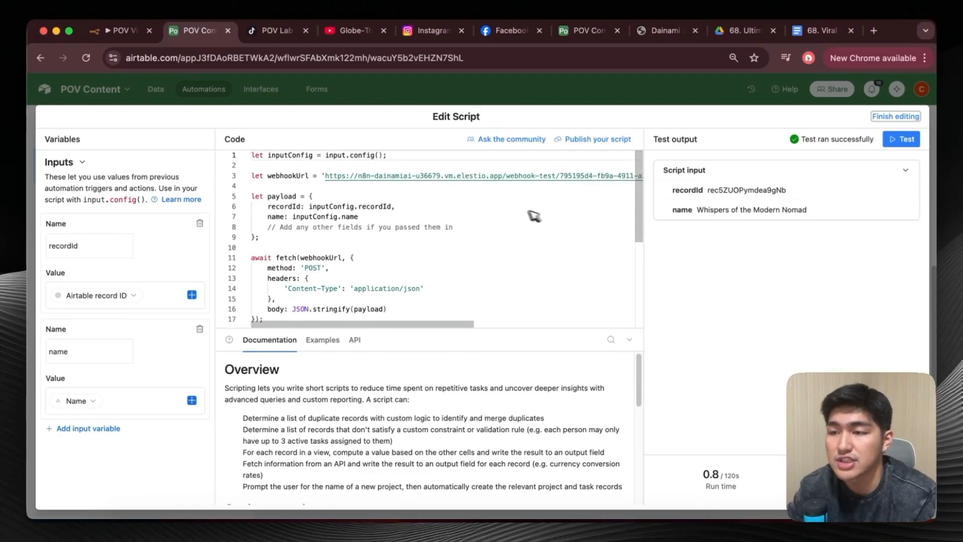
scroll(501, 211, "right", 4)
scroll(457, 204, "left", 4)
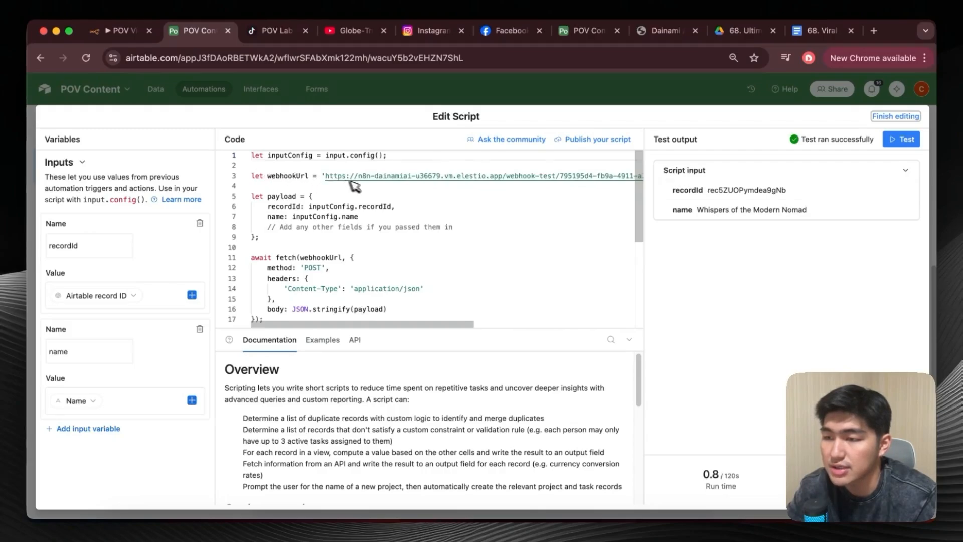
scroll(351, 186, "right", 5)
scroll(516, 176, "left", 5)
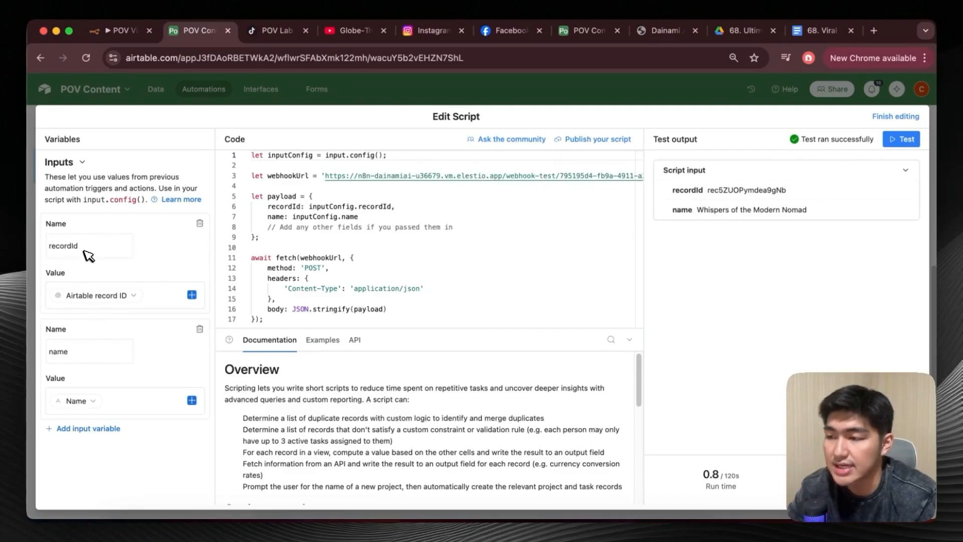
Check the source of the script's recordId input variable and browse the trigger data available for it, leaving Airtable record ID selected.
mouse_move(91, 303)
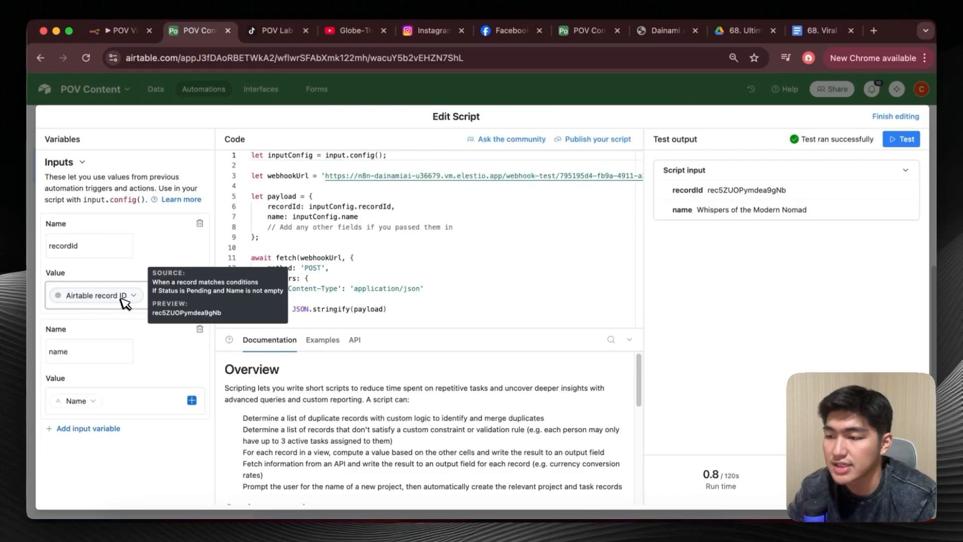
left_click(194, 296)
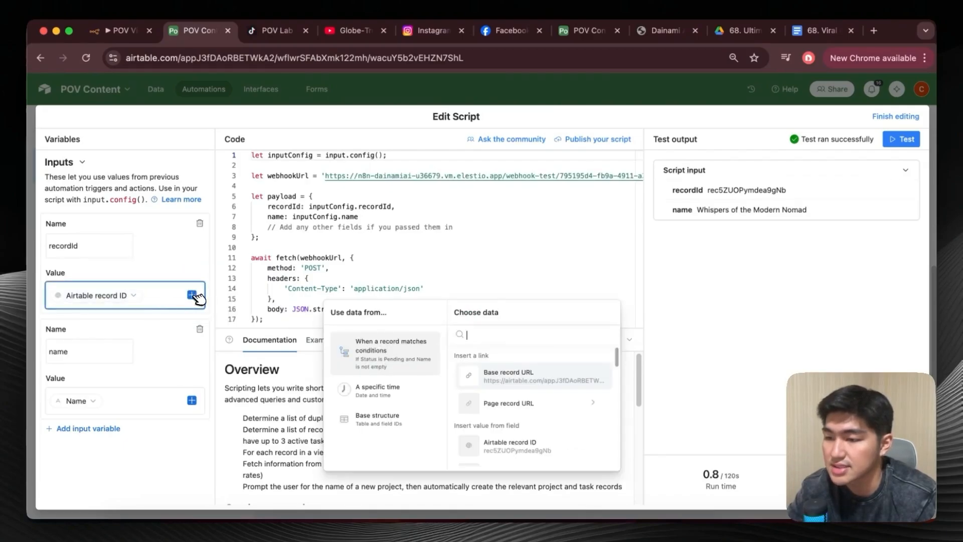
scroll(511, 418, "down", 2)
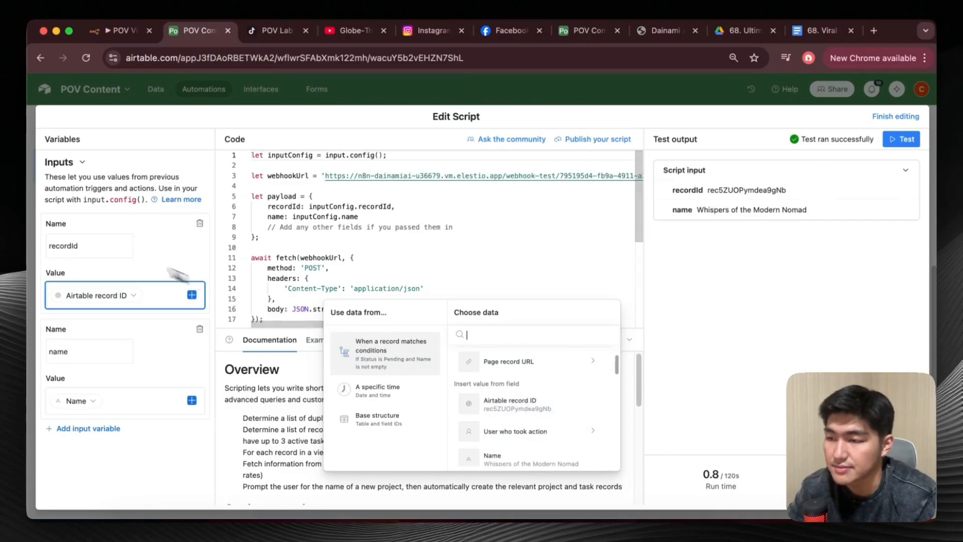
left_click(186, 276)
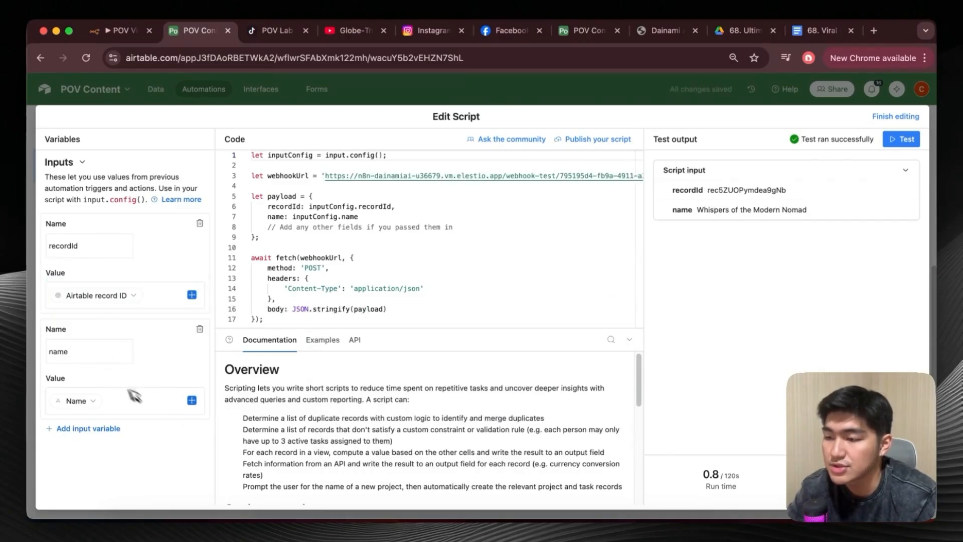
Browse the record fields available for the script's name input variable without changing it, and close the script editor.
left_click(191, 399)
scroll(530, 464, "down", 5)
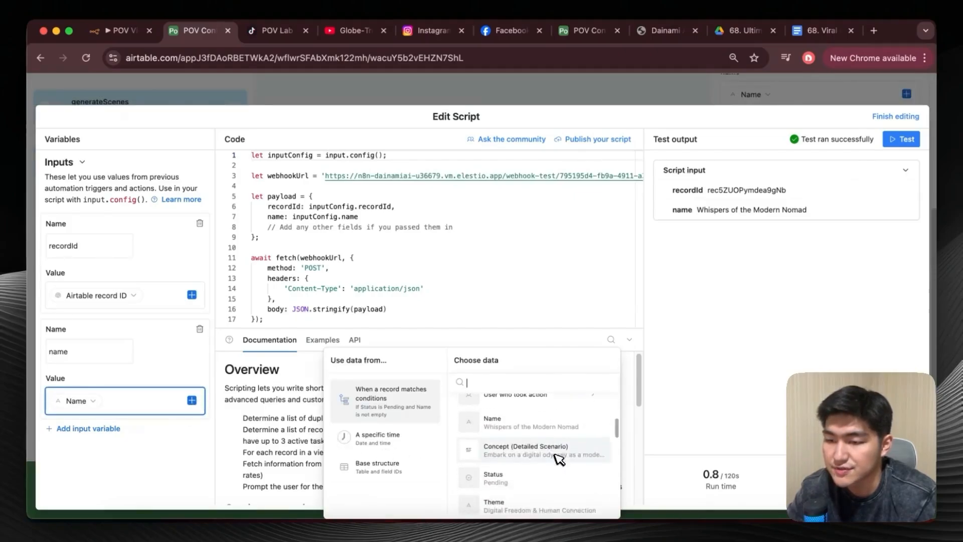
scroll(536, 442, "up", 1)
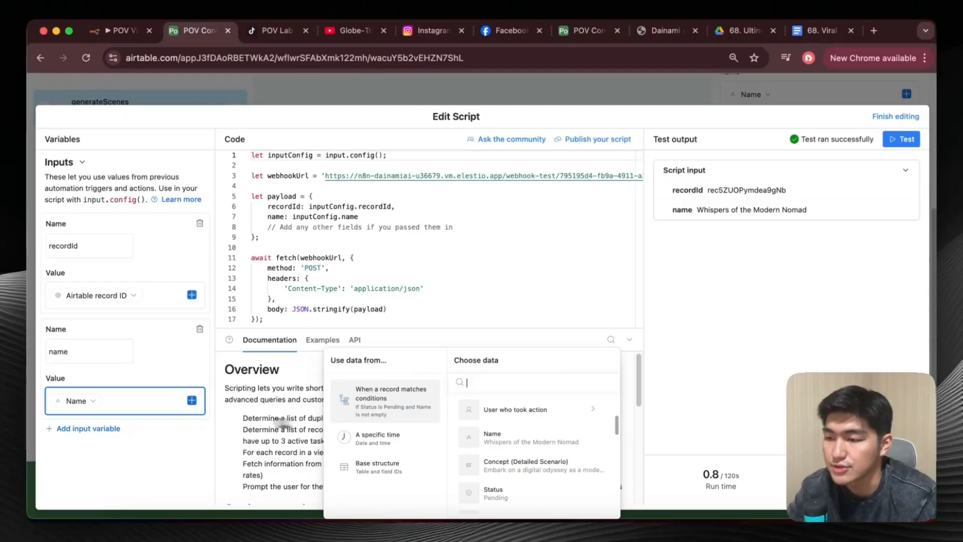
left_click(165, 463)
key("Escape")
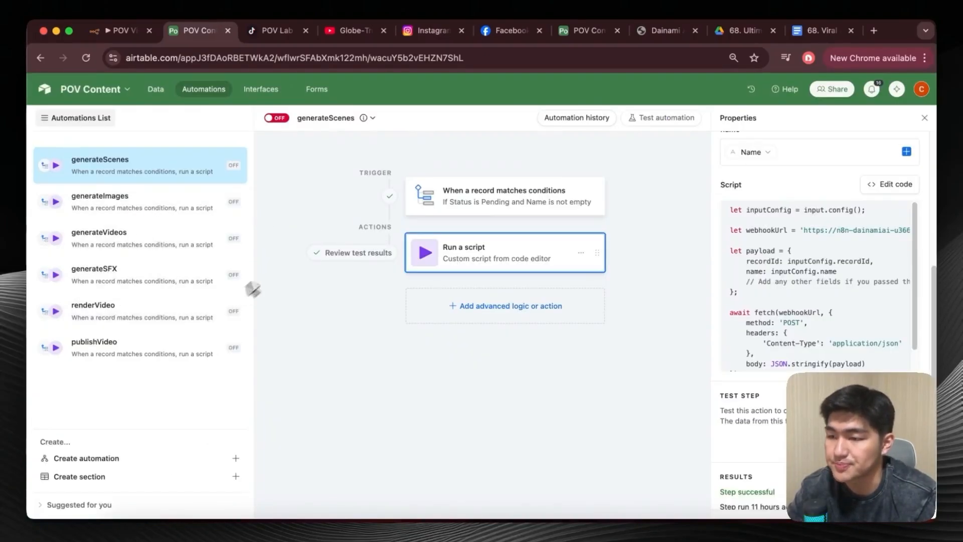
Switch to the generateImages automation, leaving generateScenes turned off, and review the inputs and webhookUrl line of its Run a script action.
right_click(178, 176)
left_click(296, 206)
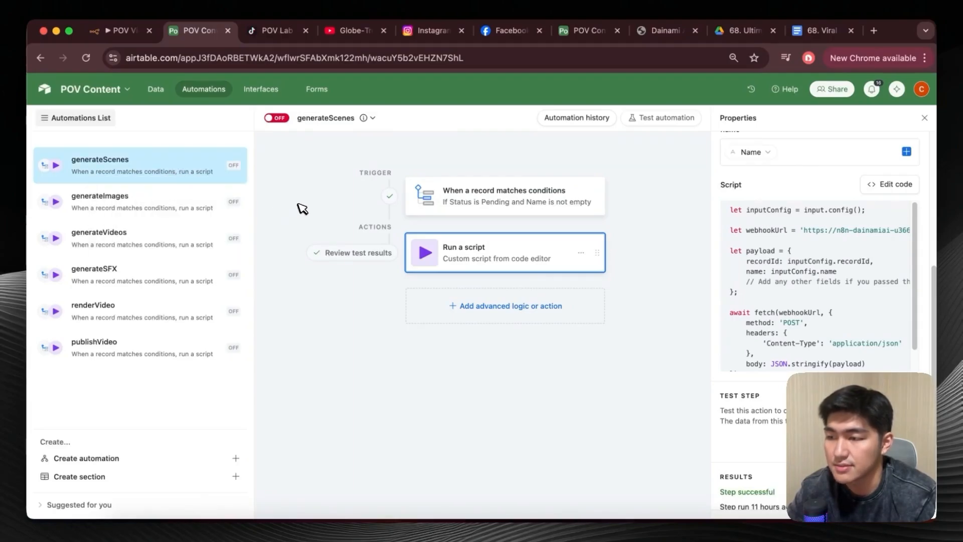
left_click(194, 201)
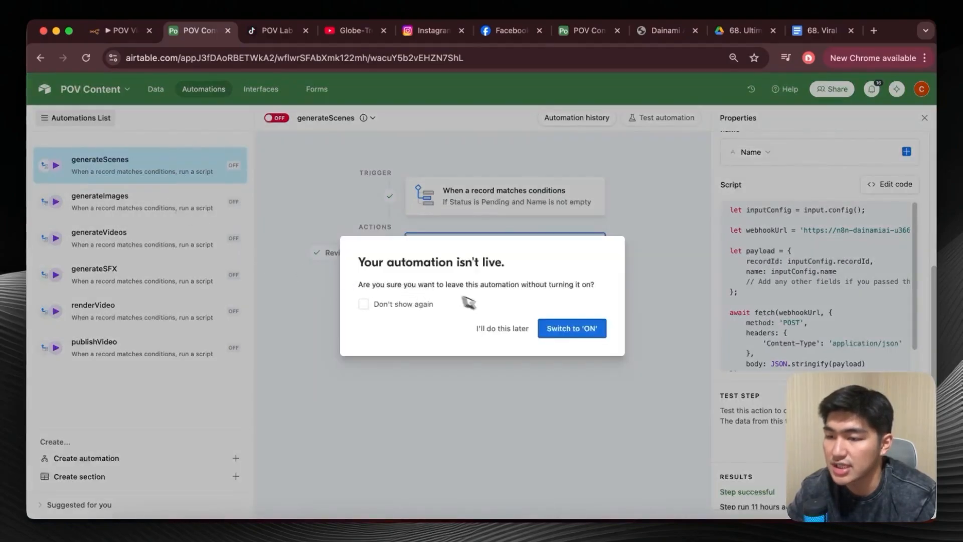
left_click(502, 328)
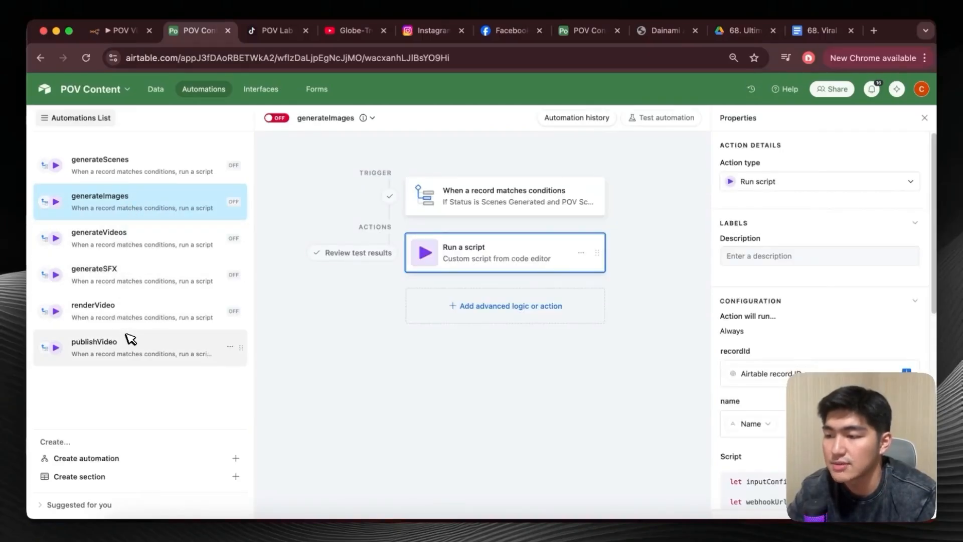
scroll(815, 300, "down", 4)
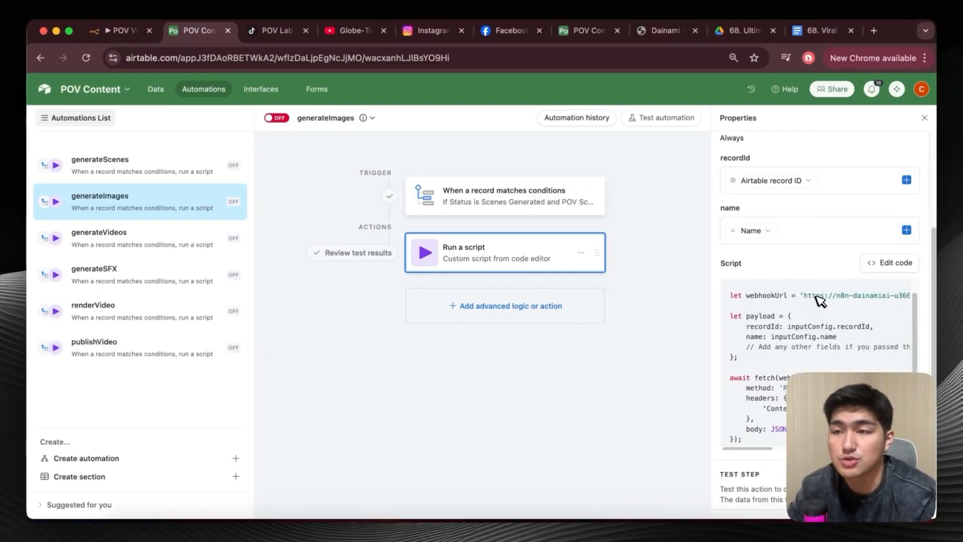
scroll(819, 259, "up", 4)
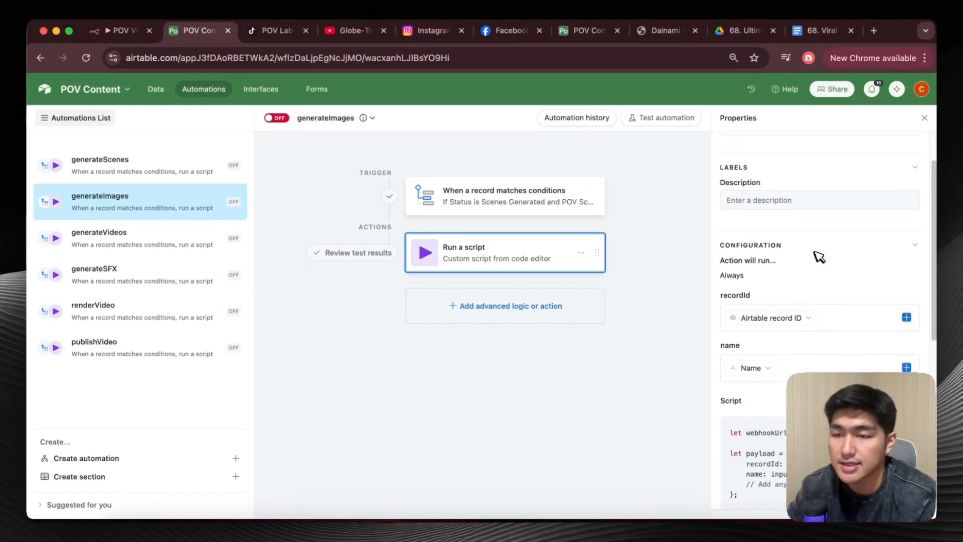
scroll(813, 241, "down", 5)
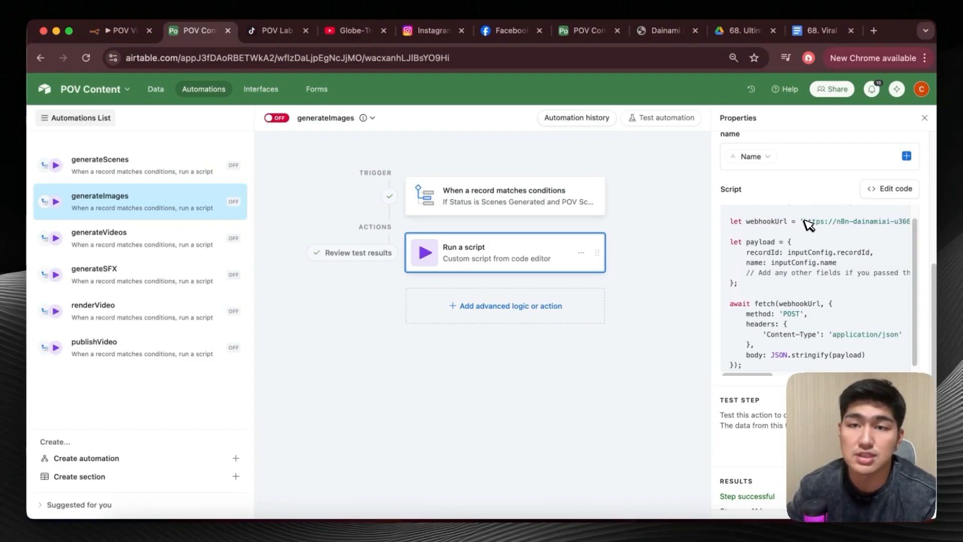
Compare the Status and not-empty trigger conditions of the generateImages, generateVideos and generateSFX automations.
left_click(596, 200)
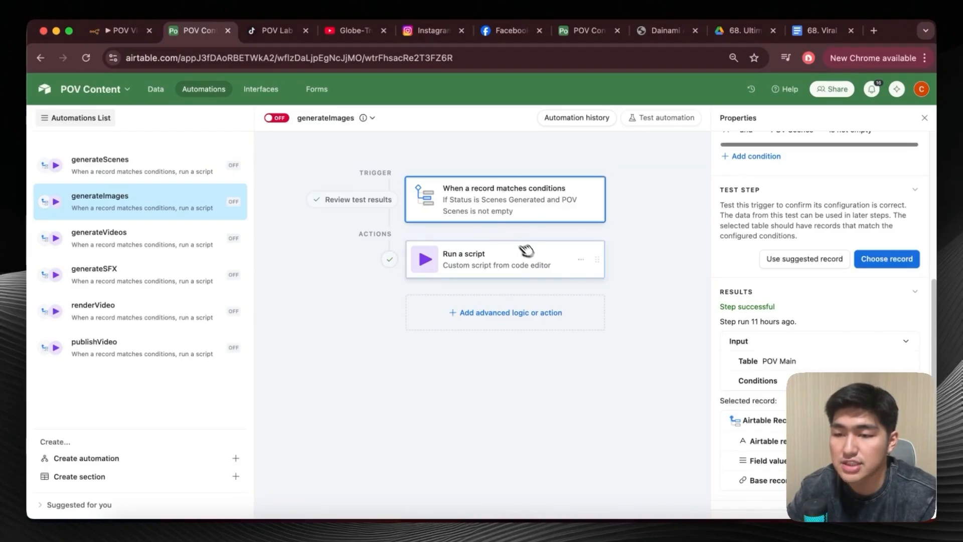
scroll(743, 273, "up", 3)
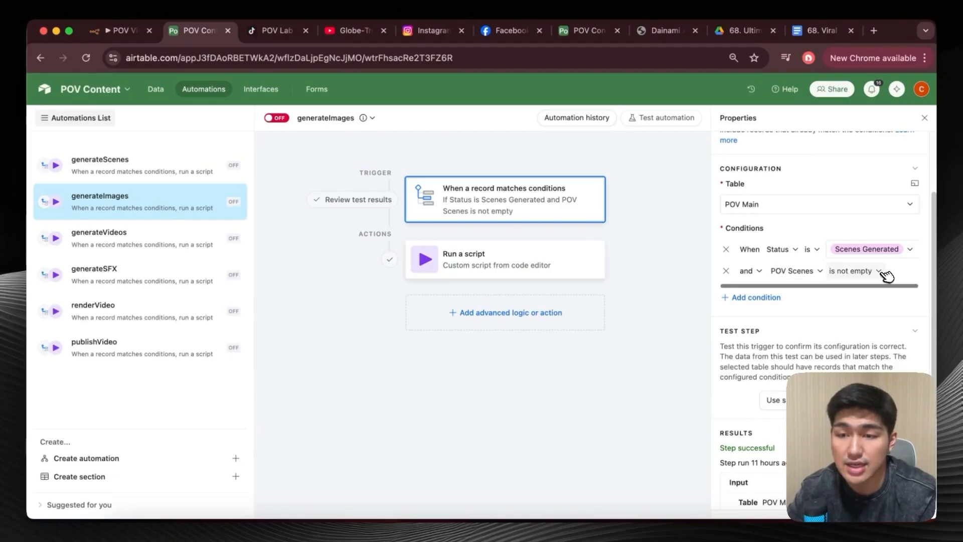
left_click(216, 245)
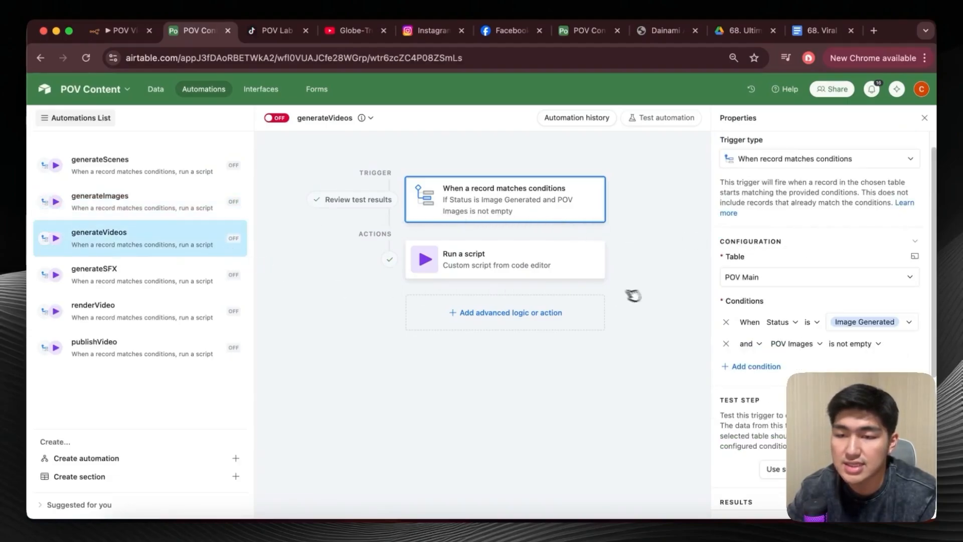
scroll(783, 301, "down", 2)
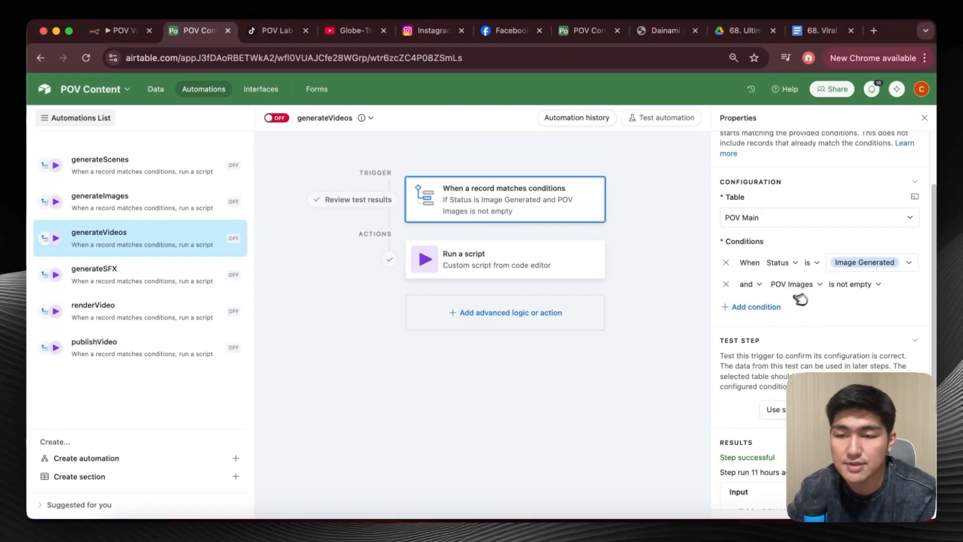
left_click(231, 272)
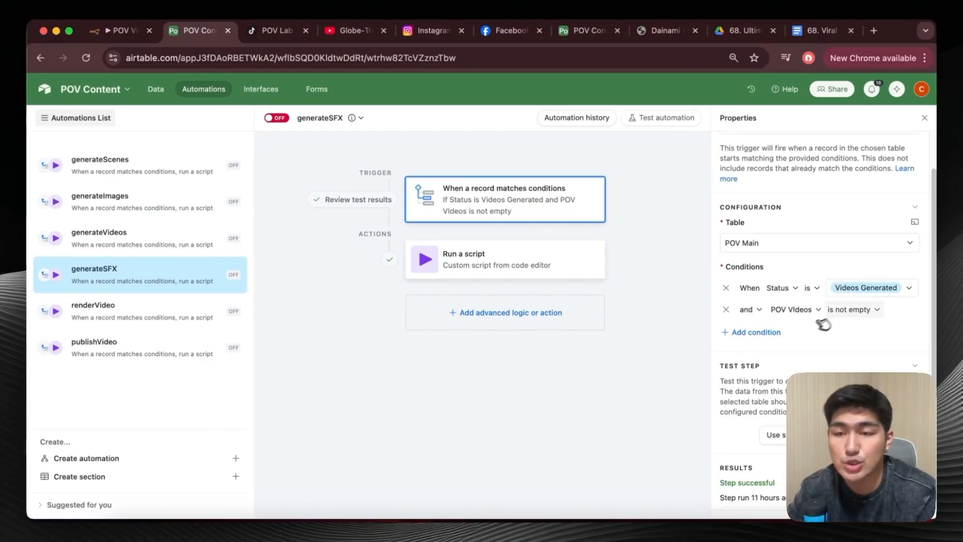
Review the trigger conditions of the renderVideo and publishVideo automations on the POV Main table.
left_click(133, 308)
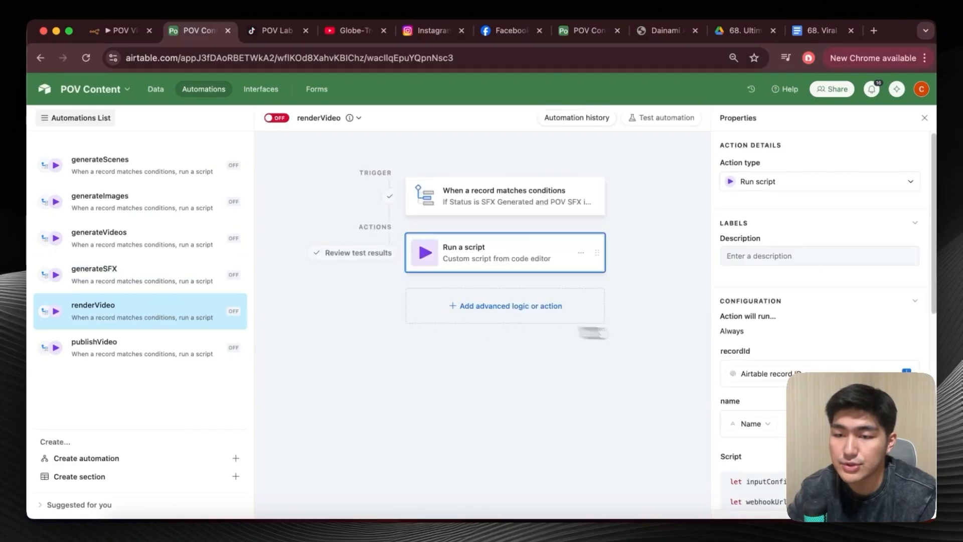
left_click(548, 201)
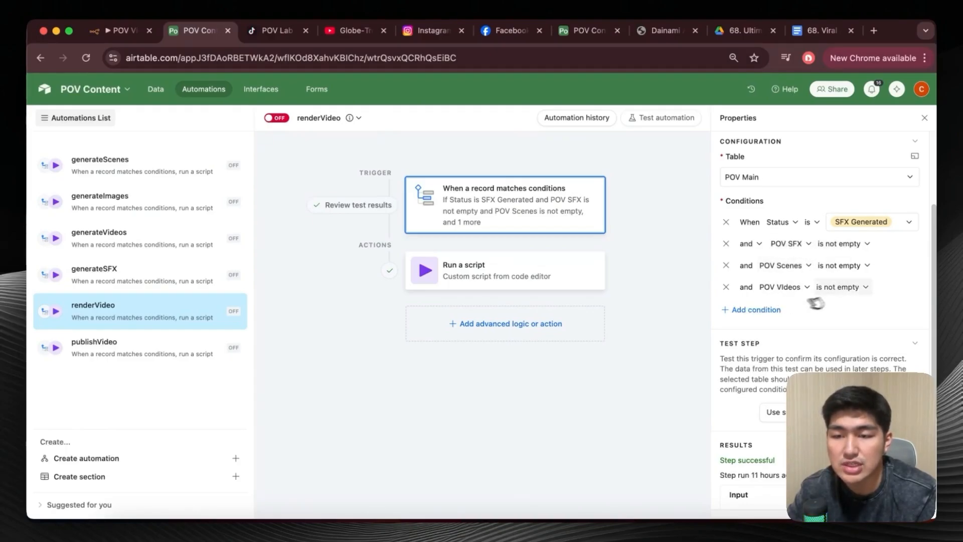
scroll(814, 327, "up", 3)
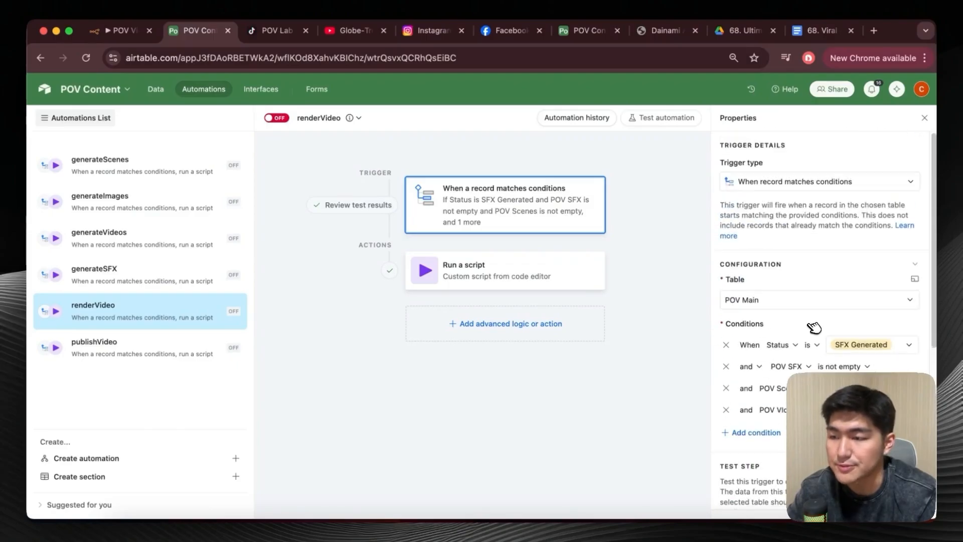
left_click(192, 358)
scroll(809, 257, "down", 2)
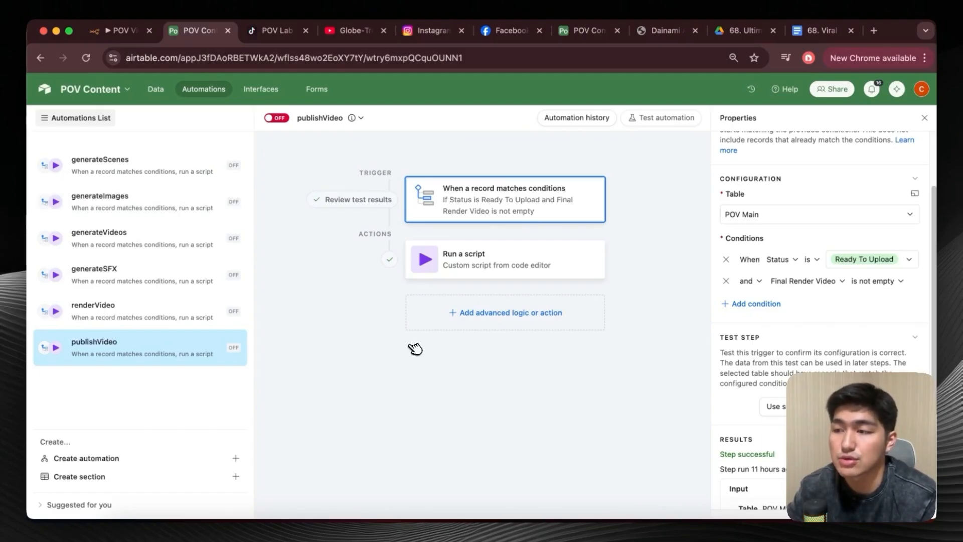
Switch to the n8n POV Video Super Team Agent workflow and examine the POV Idea Agent section with its description and nodes.
left_click(159, 90)
left_click(123, 31)
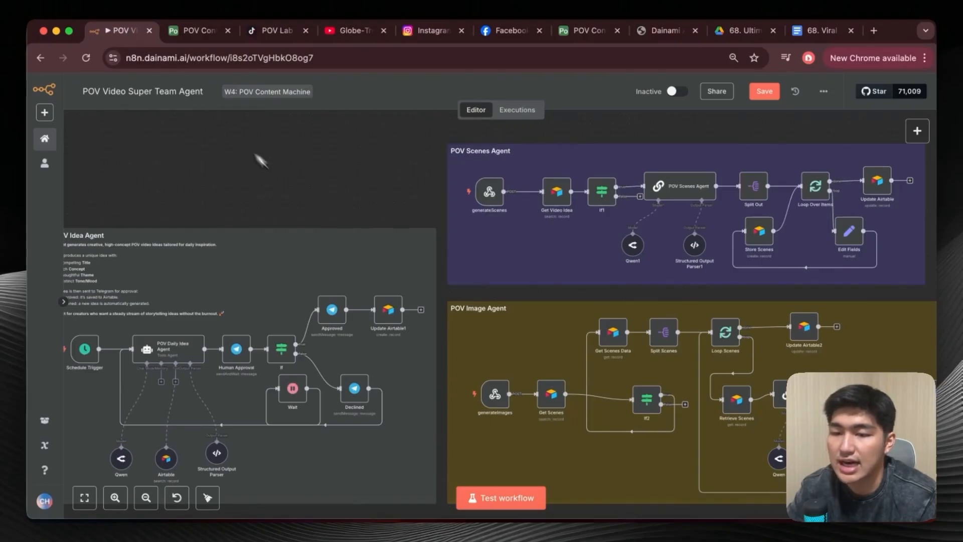
scroll(303, 202, "up", 5)
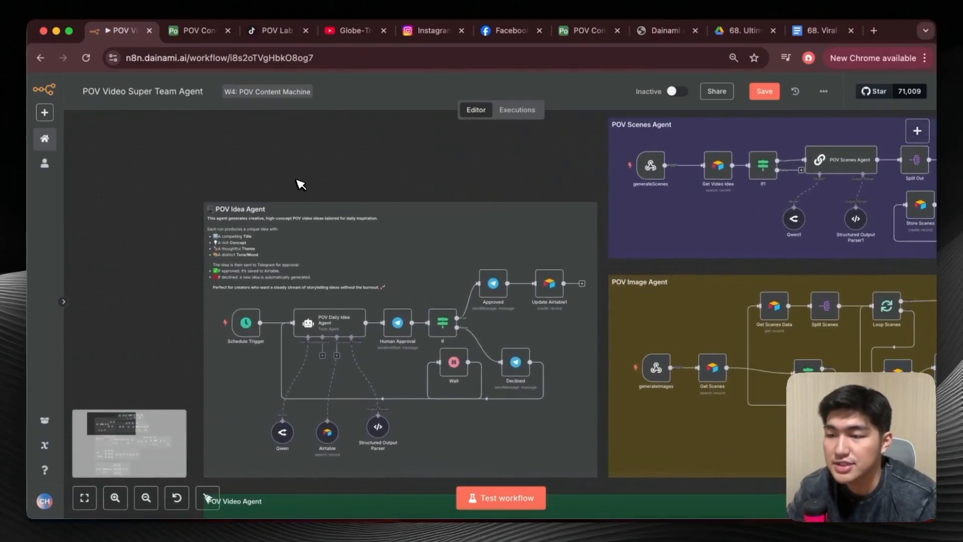
scroll(300, 183, "down", 1)
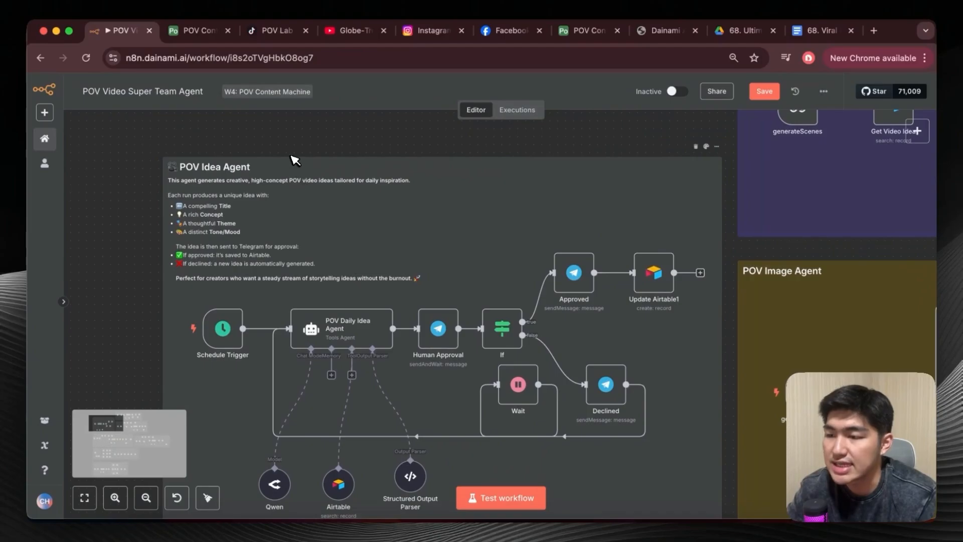
scroll(295, 160, "down", 1)
scroll(148, 176, "down", 1)
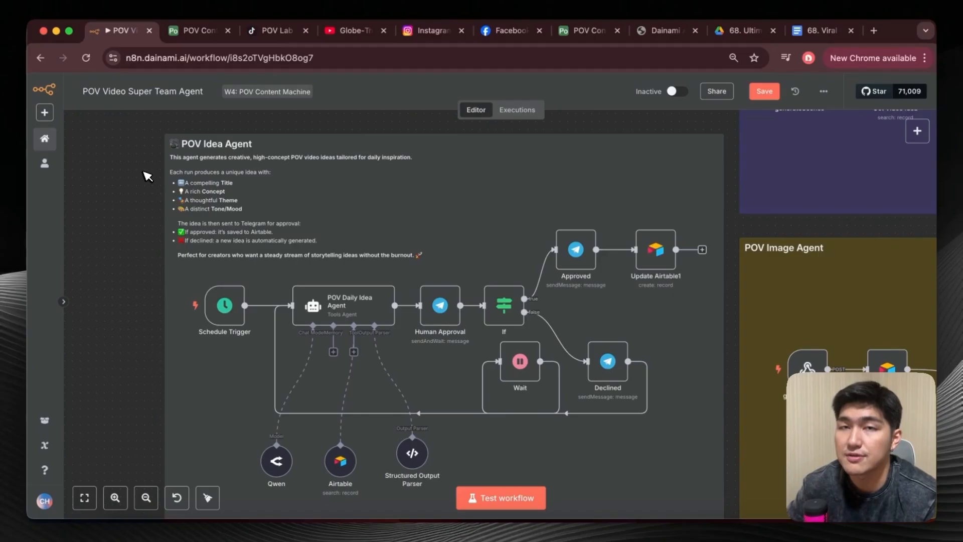
scroll(147, 175, "down", 1)
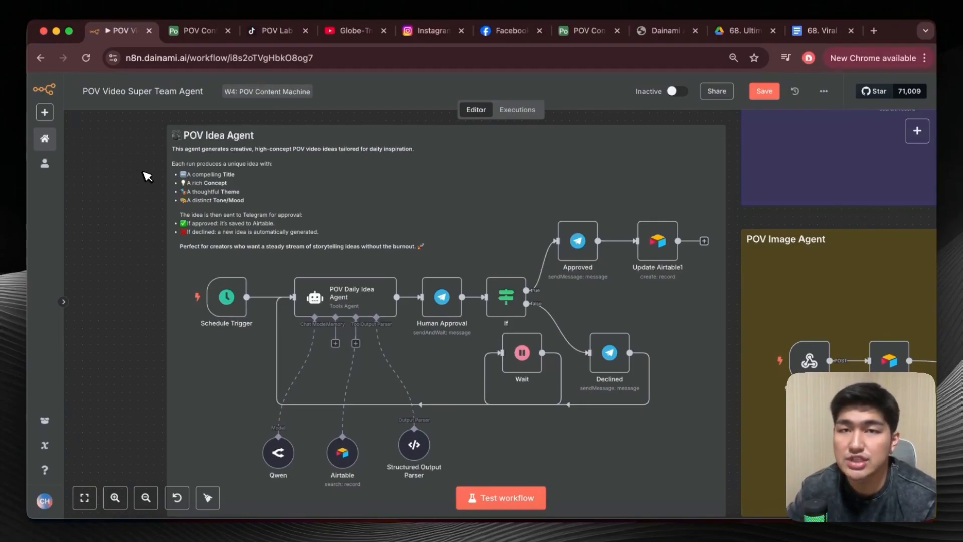
scroll(228, 245, "down", 1)
Inspect the Schedule Trigger node's interval, hour and minute settings in the POV Idea Agent section, and return to the canvas.
key("Tab")
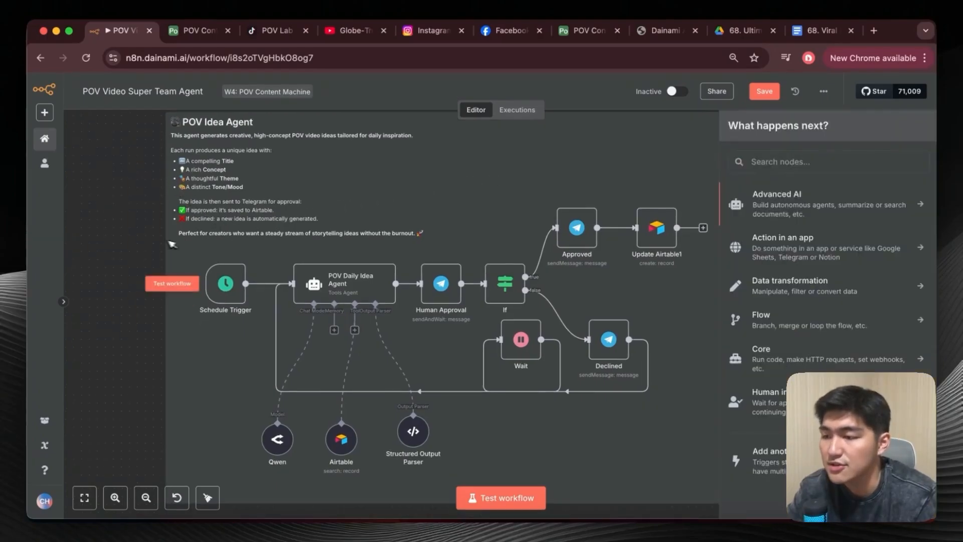
double_click(225, 283)
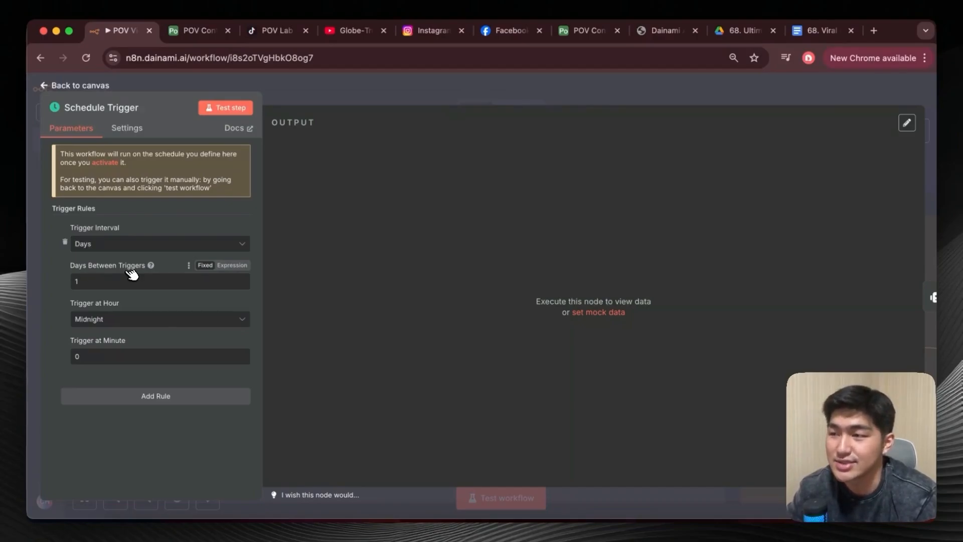
left_click(49, 85)
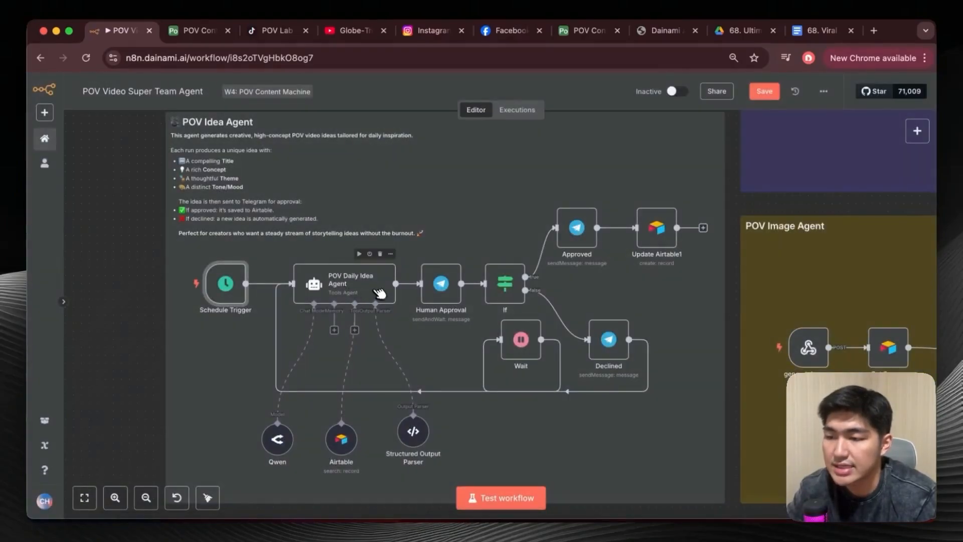
Search the n8n node library for "ai agen" to find the AI Agent node, and close the library without adding it.
left_click(925, 132)
type("ai agen")
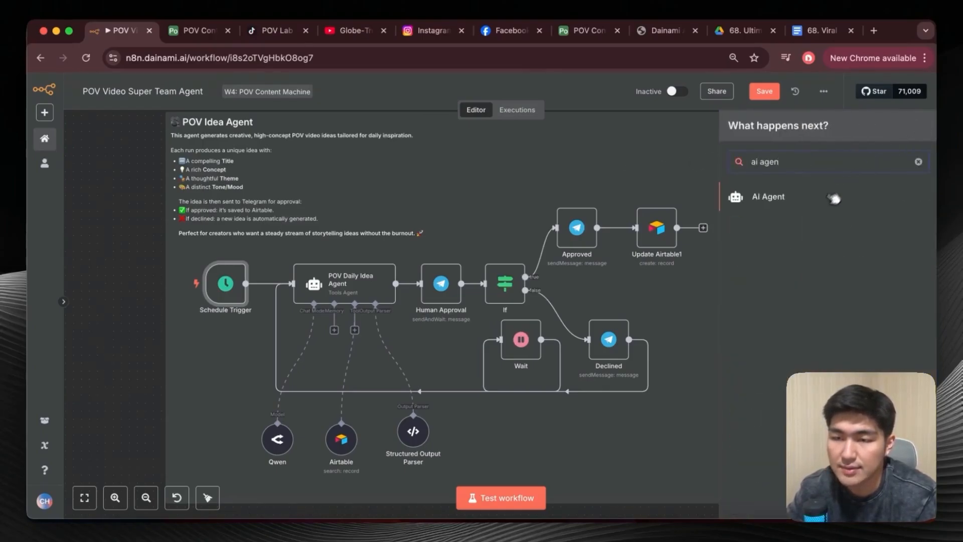
left_click(524, 188)
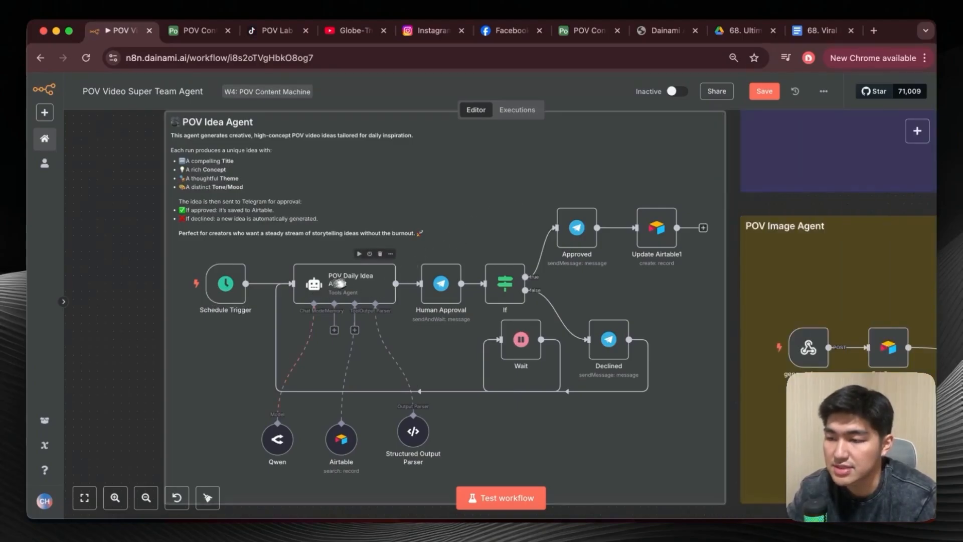
Open the OpenRouter website in a separate browser page and view the account's Credits settings.
scroll(325, 283, "up", 3)
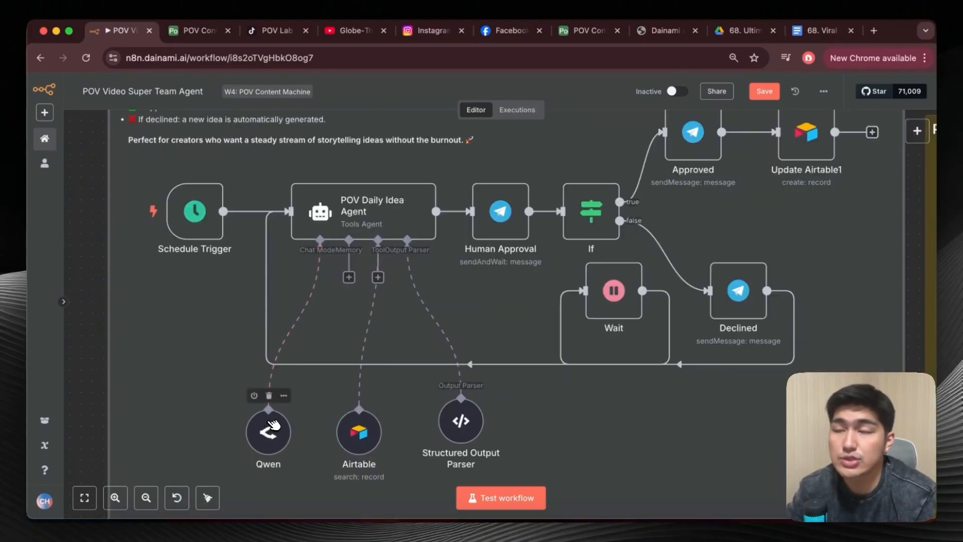
left_click(878, 29)
type("open")
key("Return")
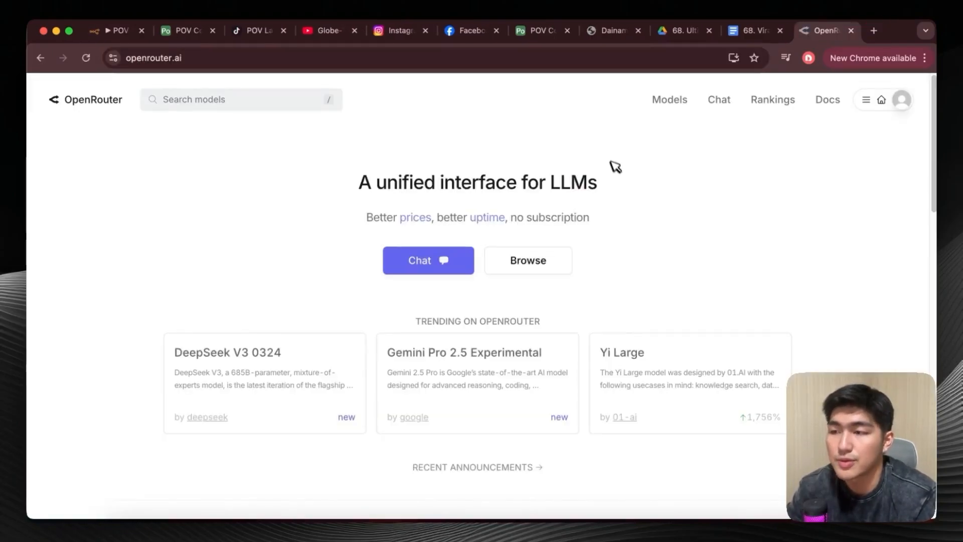
left_click(902, 99)
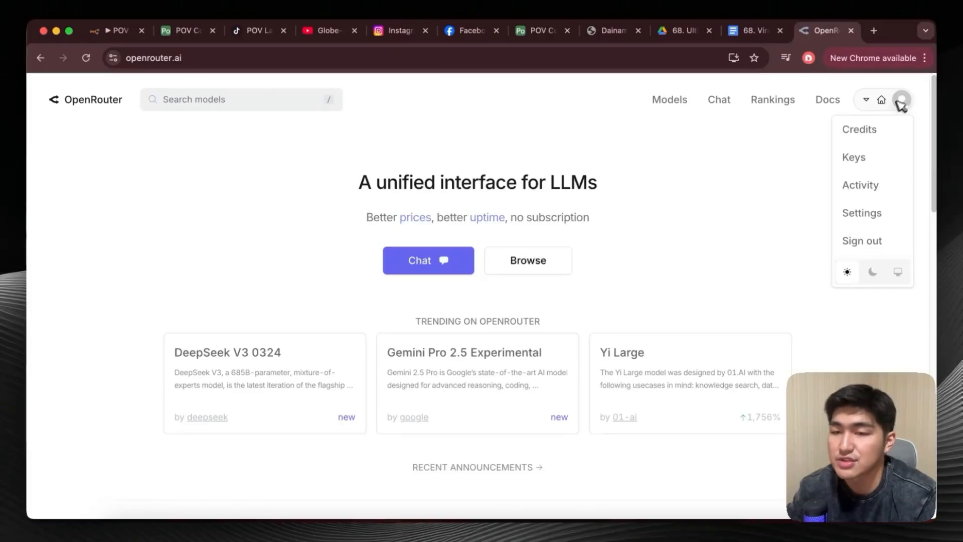
left_click(877, 130)
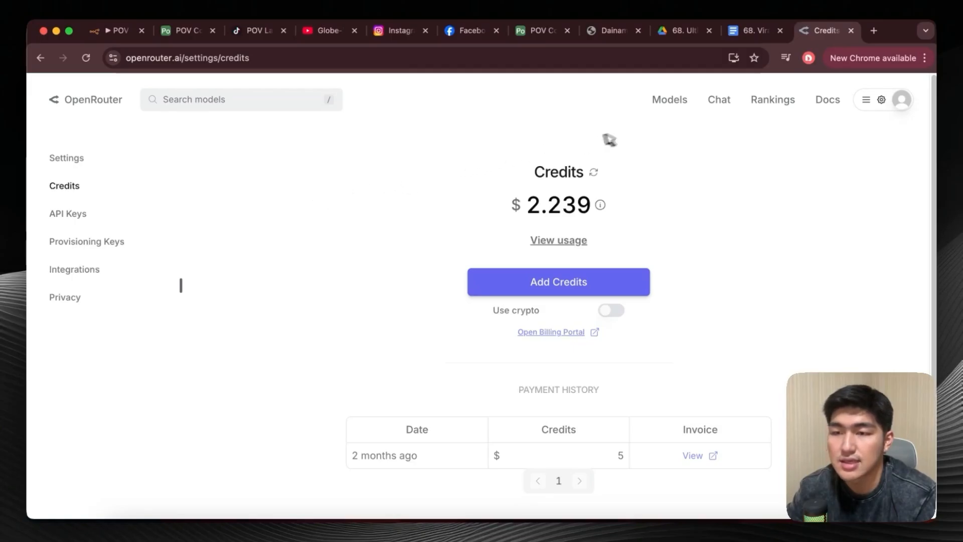
Filter OpenRouter's model list by "qwen" and copy the model ID of Qwen2.5 72B Instruct.
left_click(669, 100)
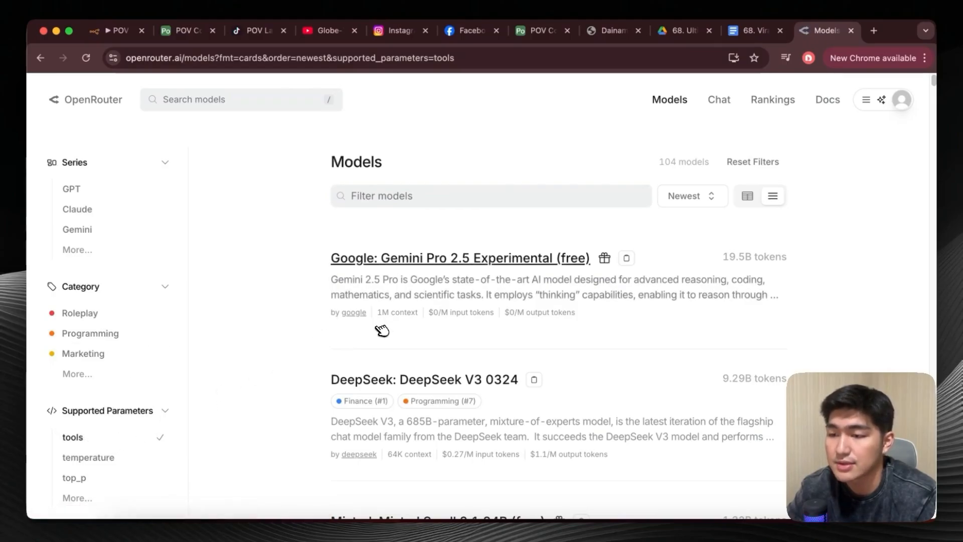
scroll(368, 314, "down", 5)
scroll(452, 278, "up", 5)
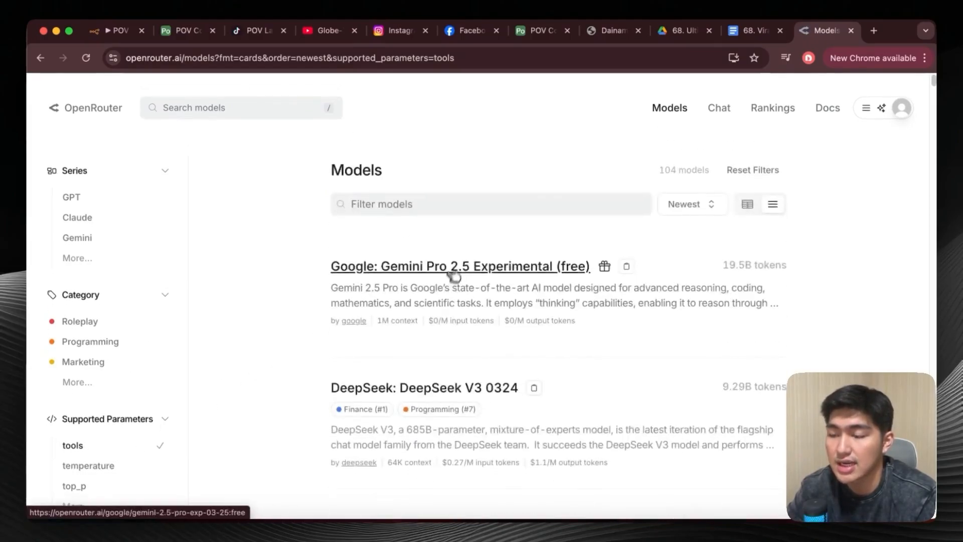
left_click(458, 196)
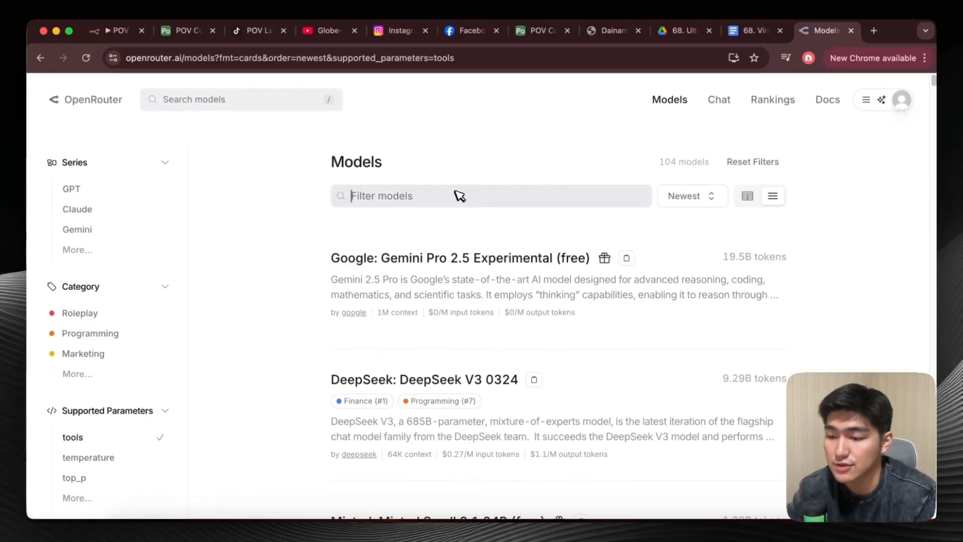
type("qwen")
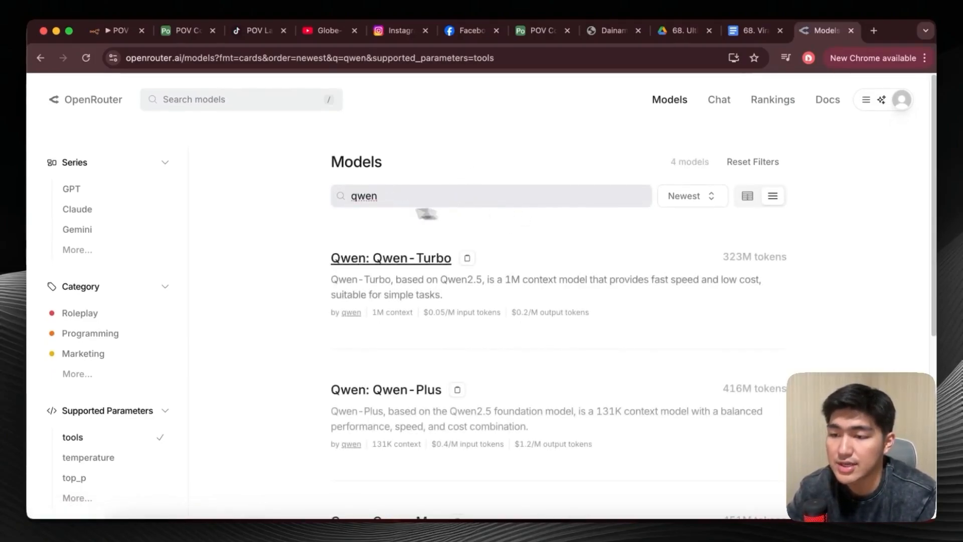
scroll(456, 300, "down", 1)
scroll(456, 300, "down", 5)
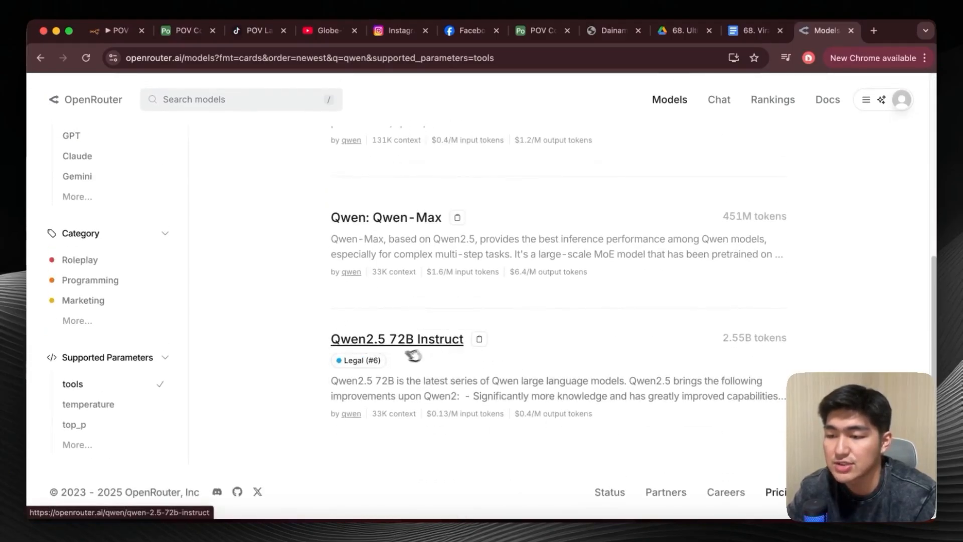
left_click(479, 340)
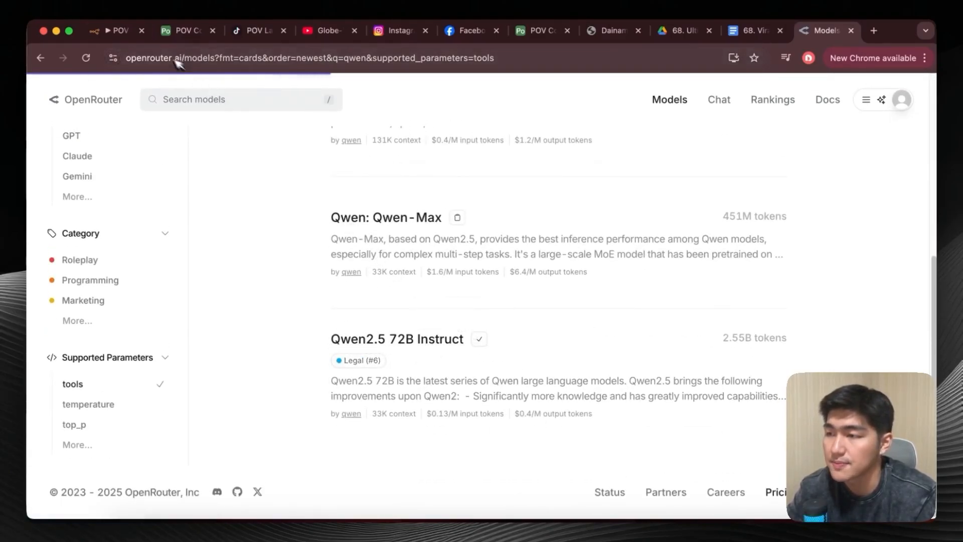
Switch to the n8n workflow, open the Qwen node and check its model selection and OpenRouter credential.
left_click(112, 31)
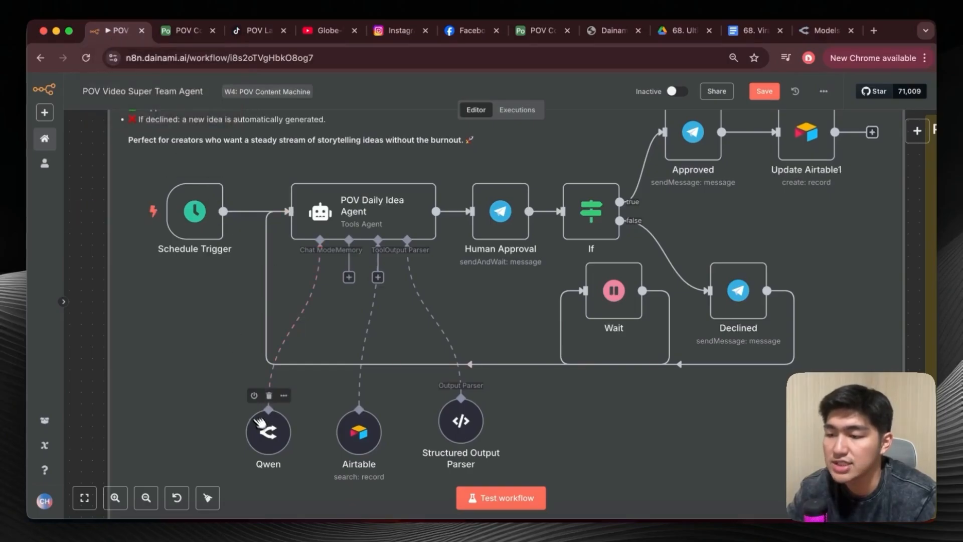
double_click(271, 438)
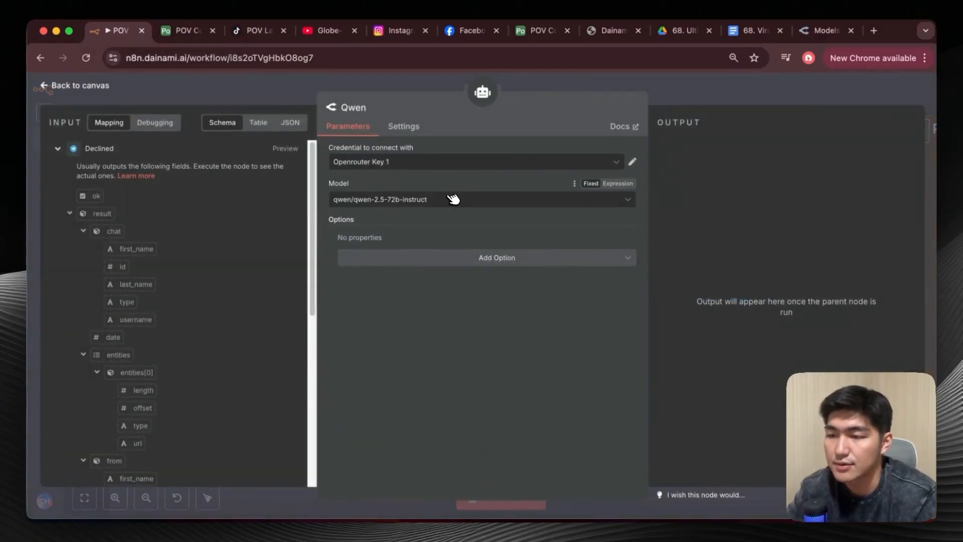
left_click(443, 207)
left_click(451, 190)
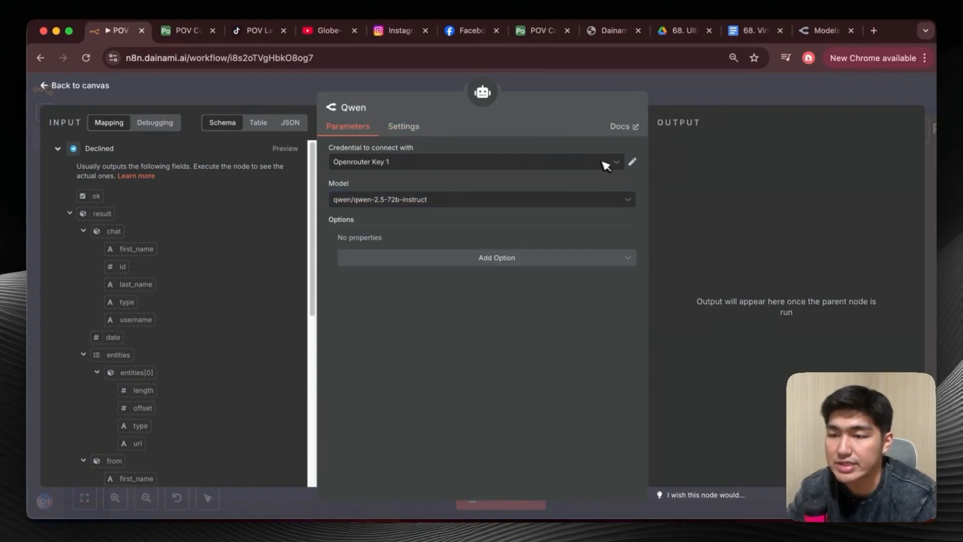
Switch to OpenRouter, view the account's API Keys page, and return to the n8n workflow.
left_click(807, 30)
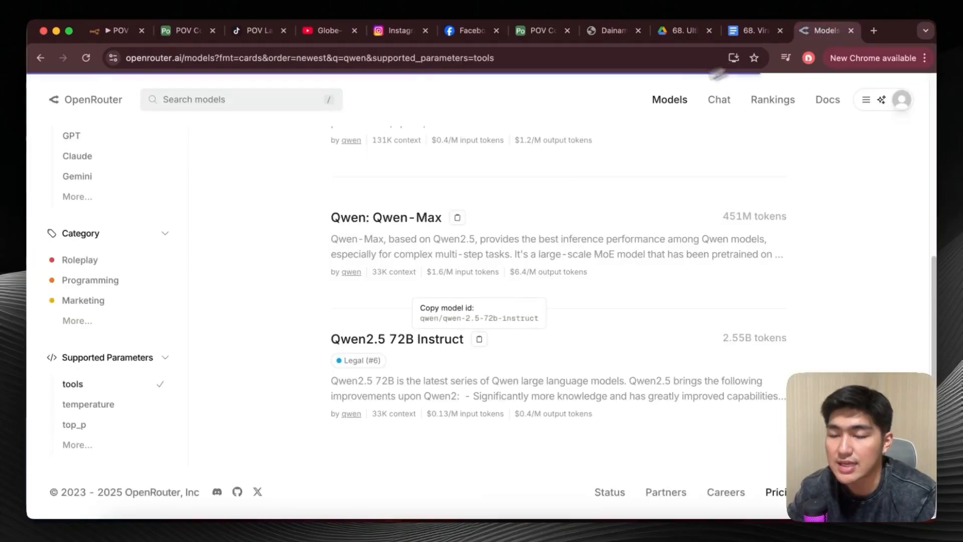
left_click(906, 102)
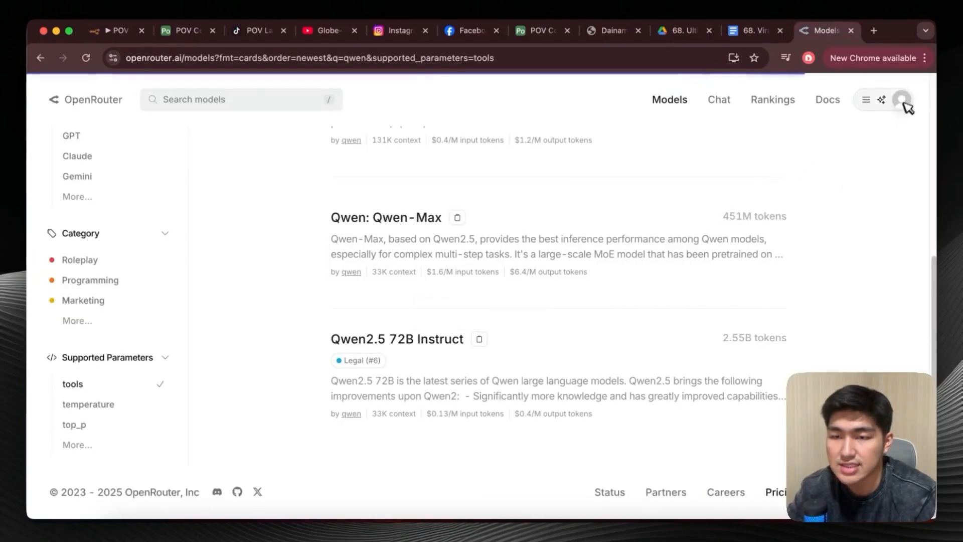
mouse_move(909, 103)
left_click(877, 164)
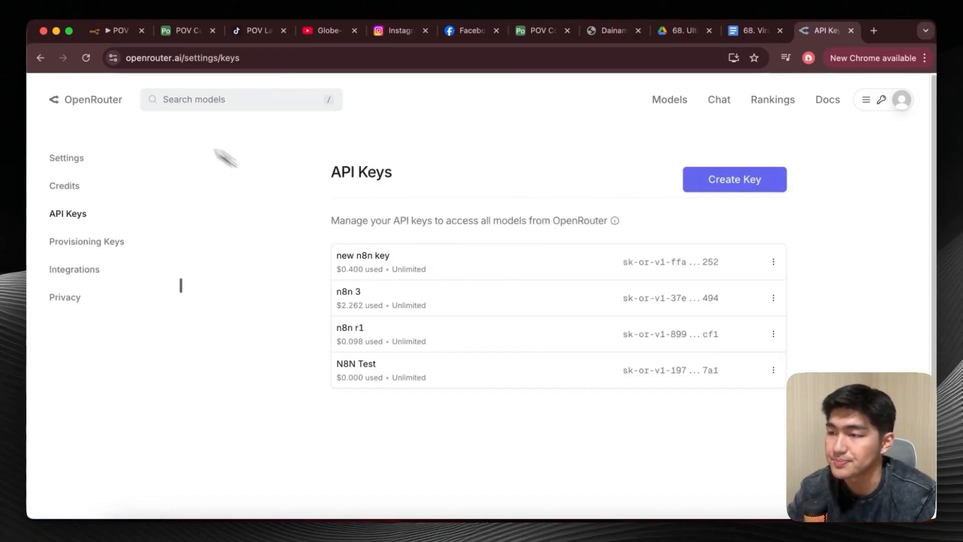
left_click(113, 32)
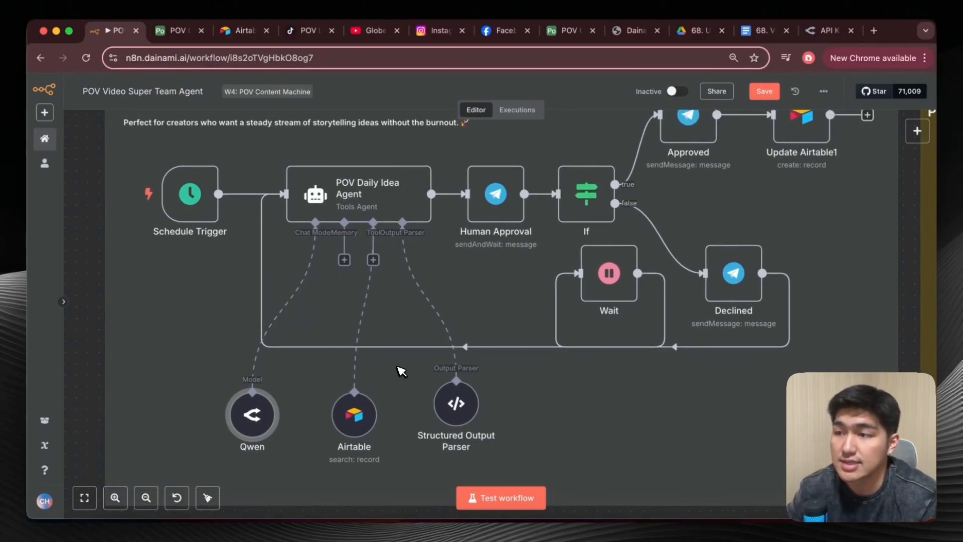
Review the scopes and base access of Airtable's "n8n new base" personal access token, comparing the bases with POV Content.
left_click(252, 42)
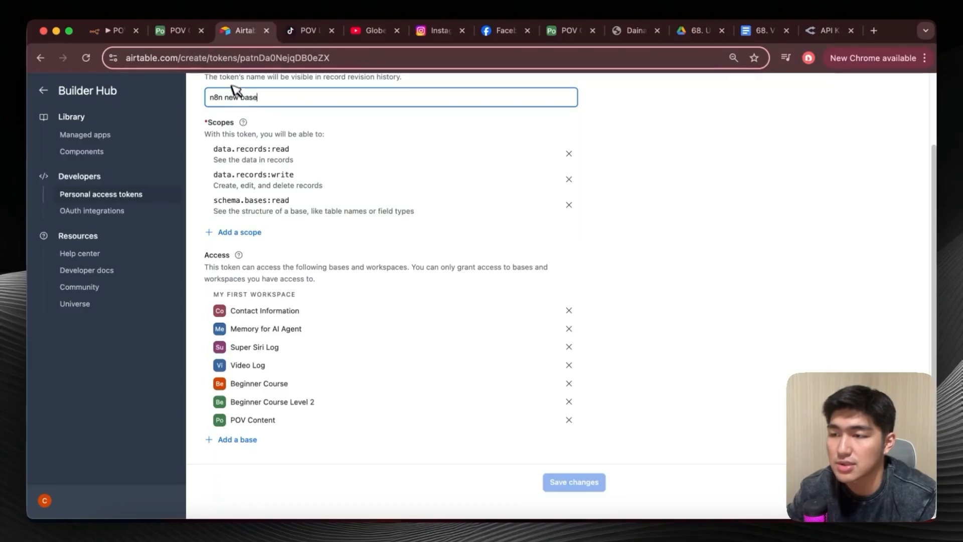
scroll(294, 122, "up", 2)
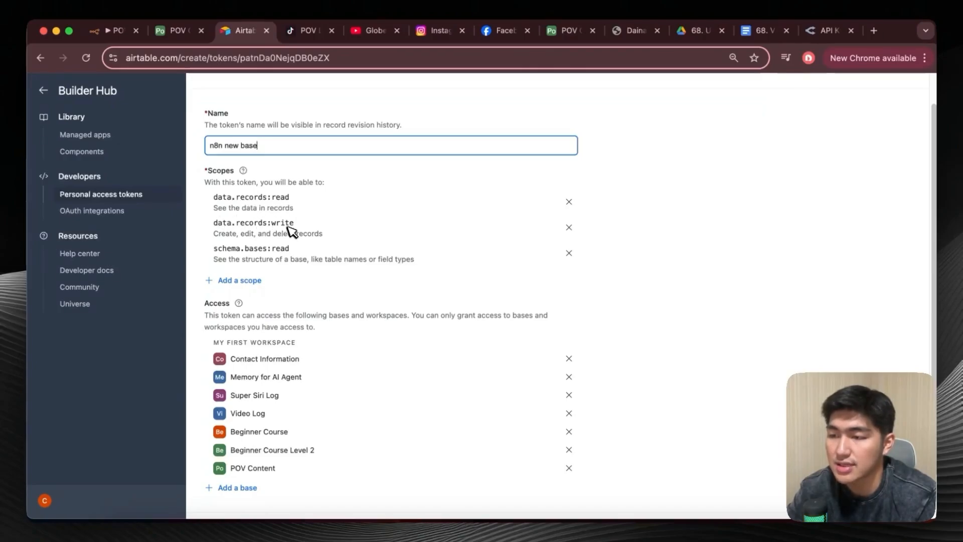
scroll(278, 238, "down", 2)
scroll(275, 227, "down", 1)
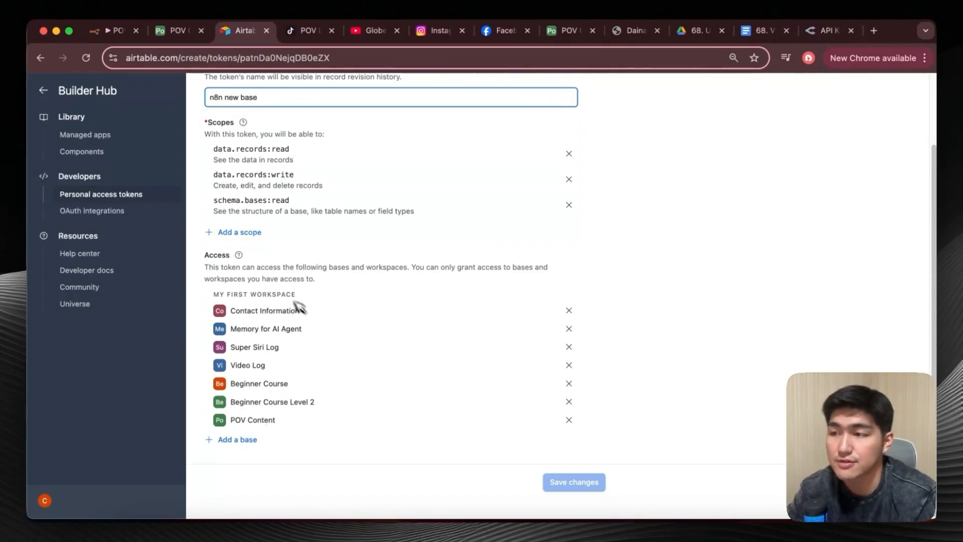
left_click(180, 31)
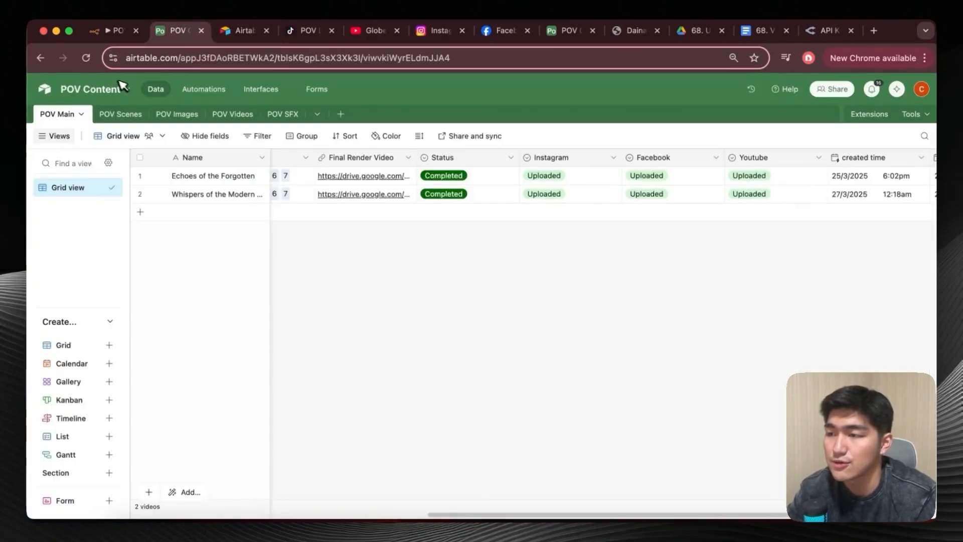
left_click(242, 31)
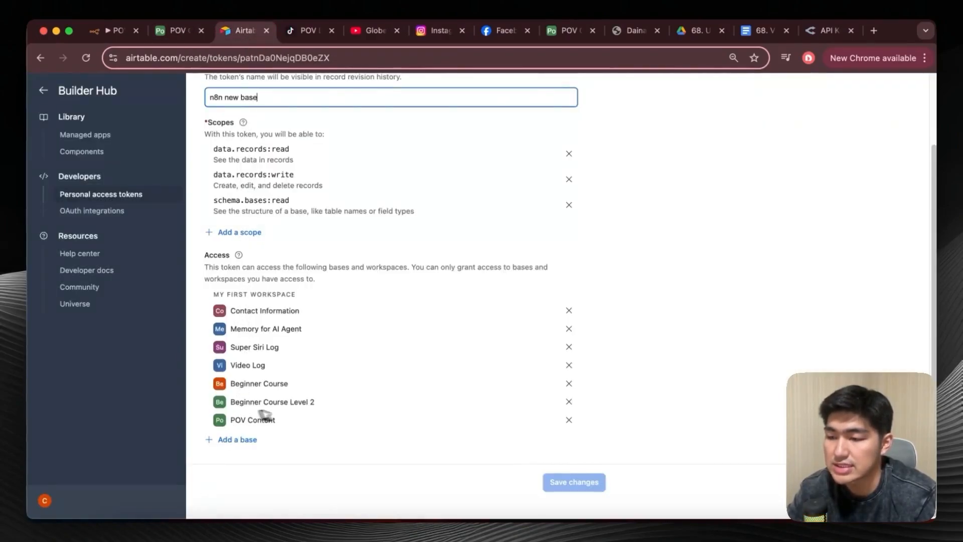
scroll(244, 172, "up", 3)
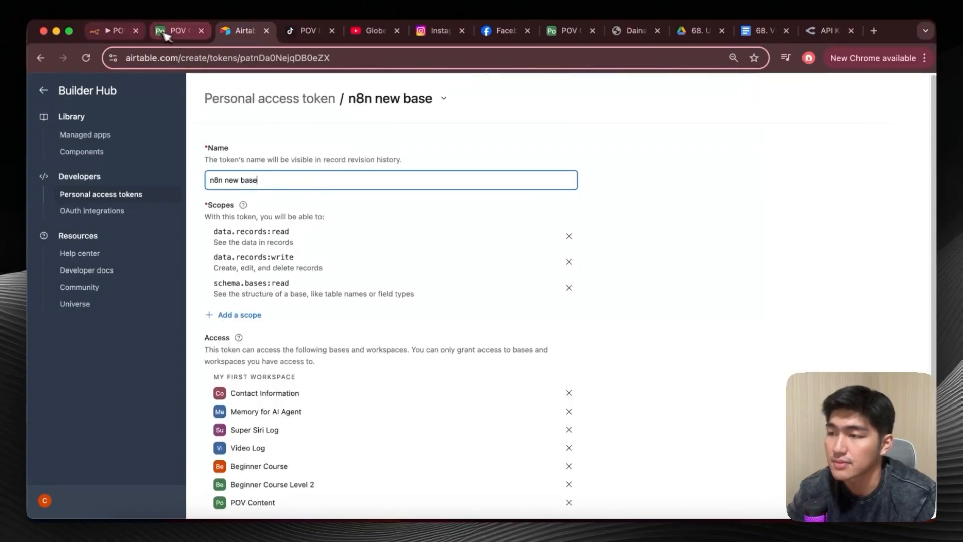
Switch to n8n, view the Airtable tool node's new access token credential form without saving, and return to the canvas.
left_click(113, 31)
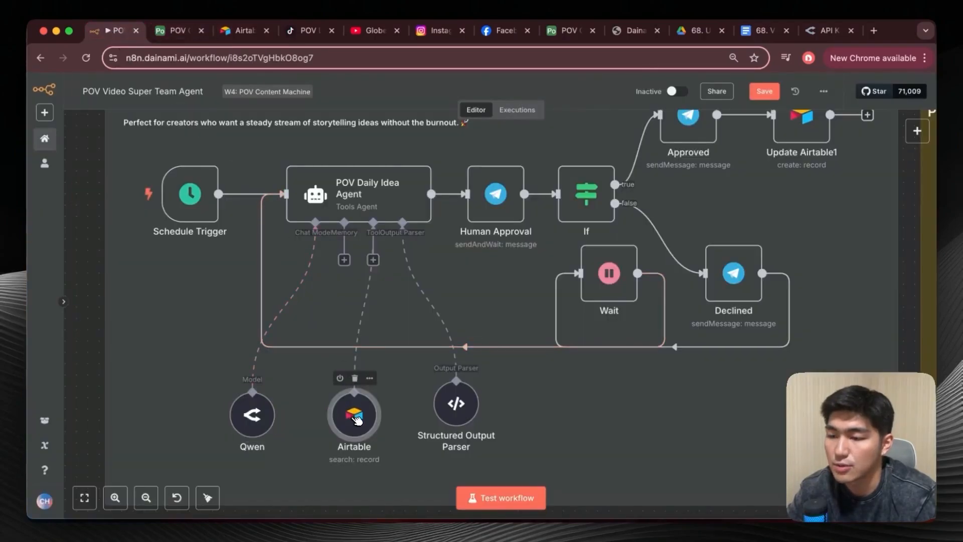
double_click(356, 417)
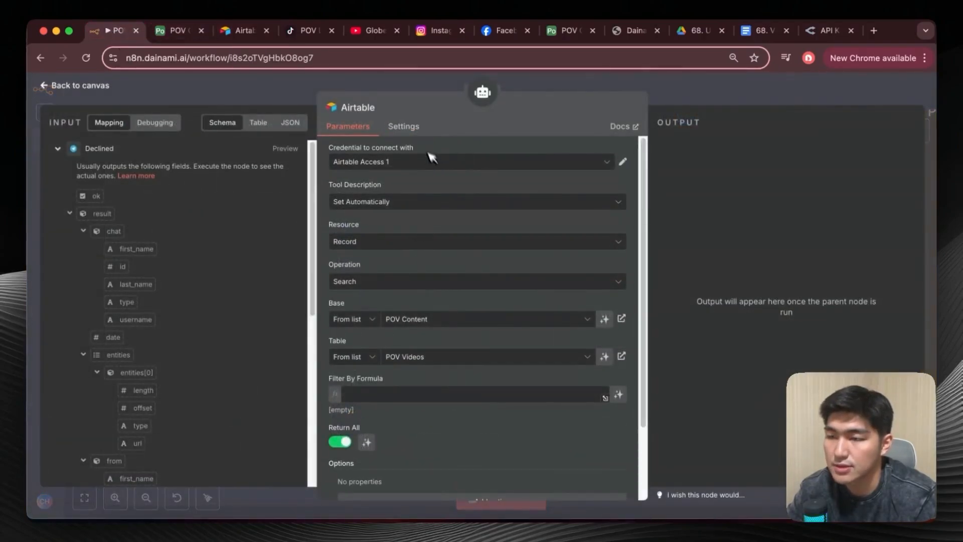
left_click(616, 162)
left_click(524, 225)
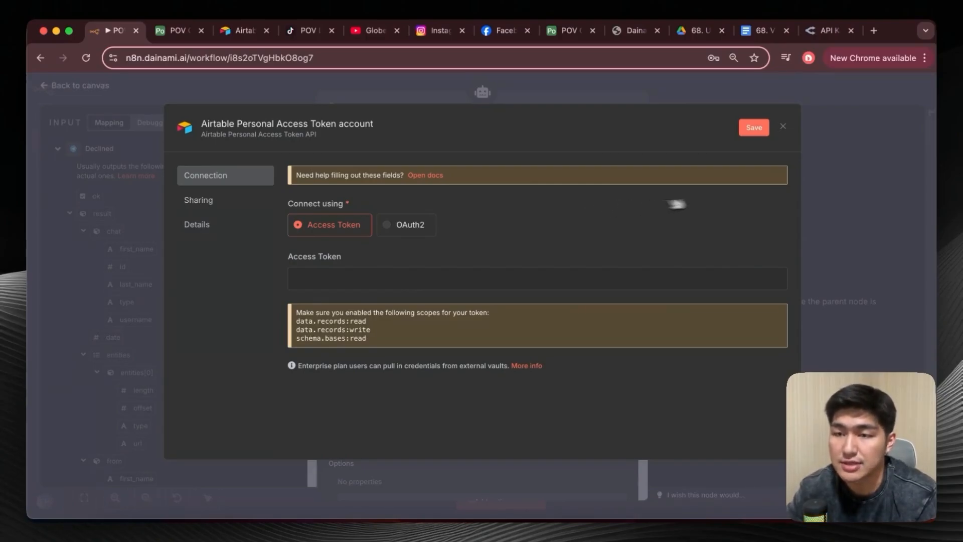
left_click(783, 126)
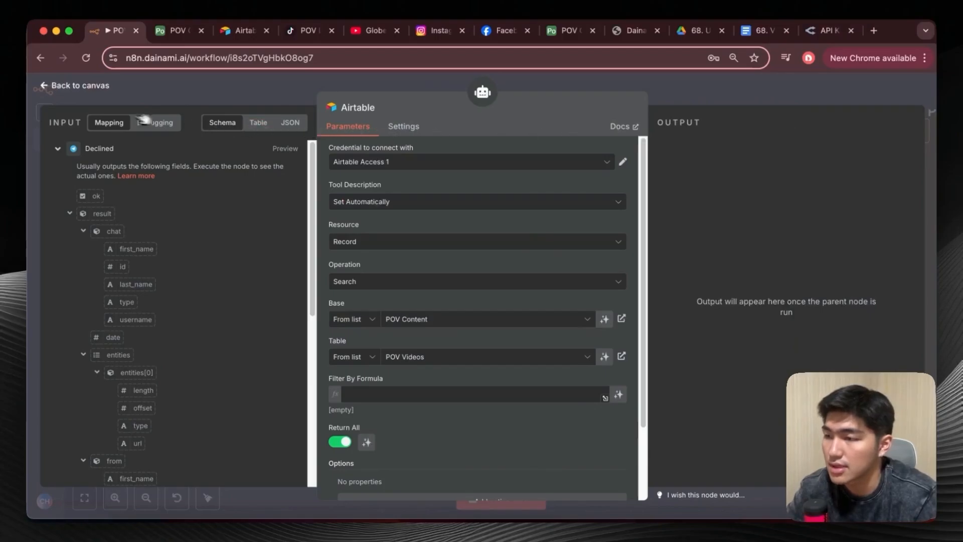
left_click(50, 85)
double_click(370, 396)
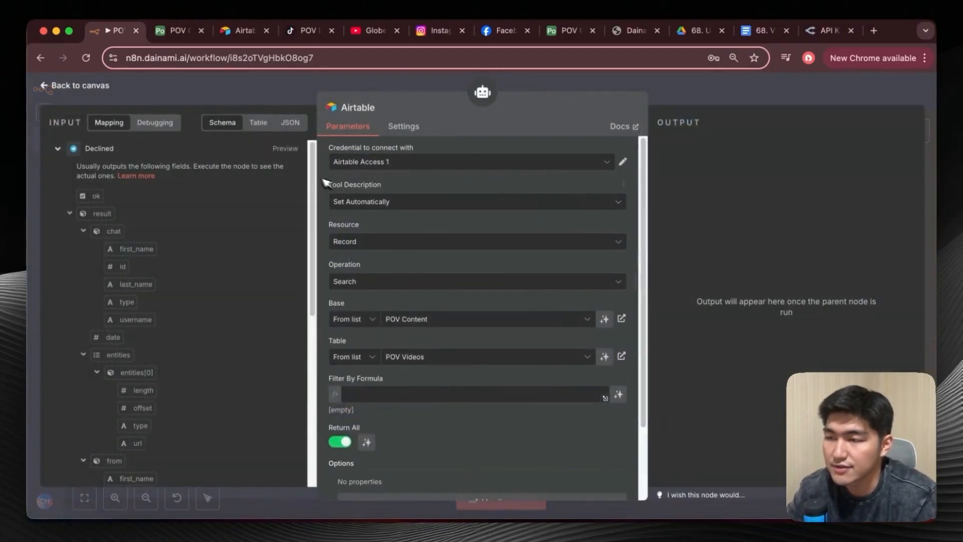
left_click(47, 85)
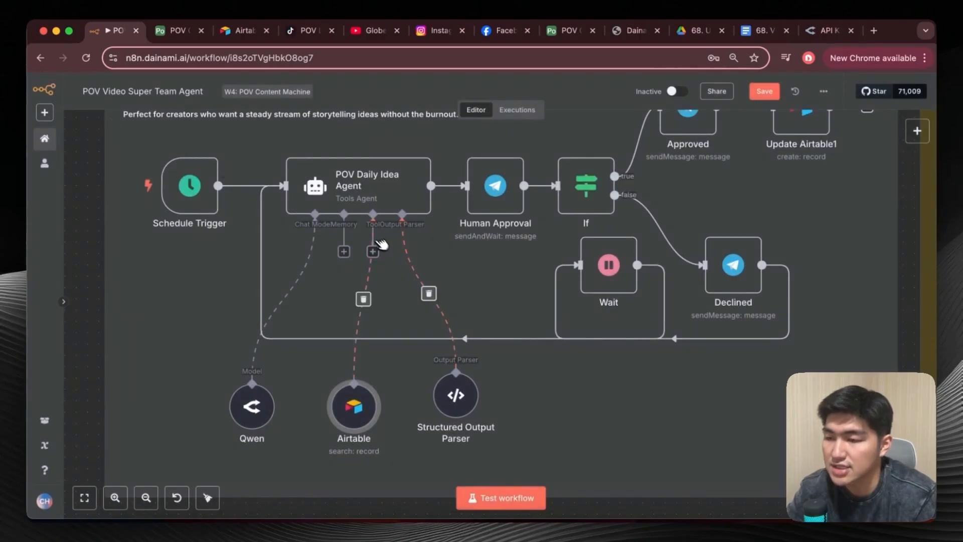
Search the POV Daily Idea Agent's tools for "airt" to find Airtable Tool, and close the list without adding it.
left_click(374, 254)
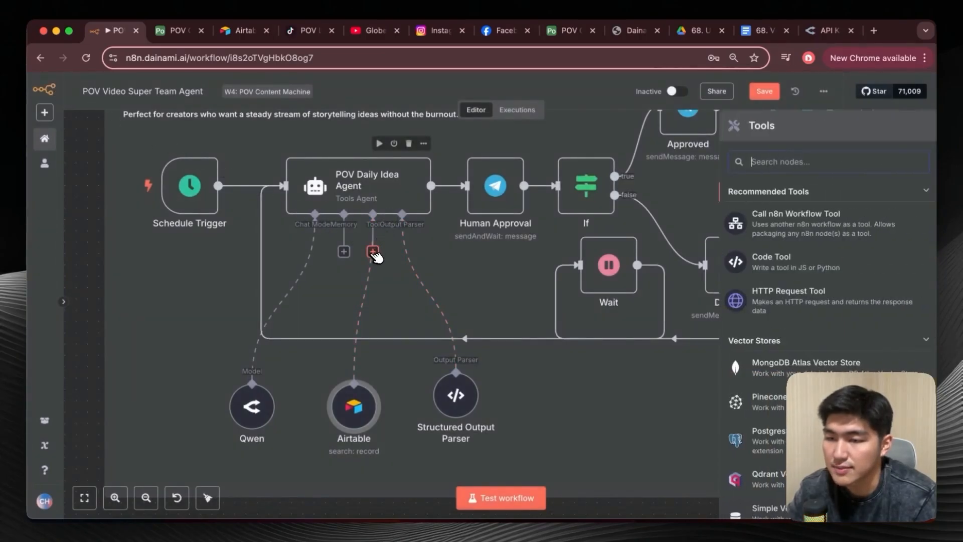
type("airt")
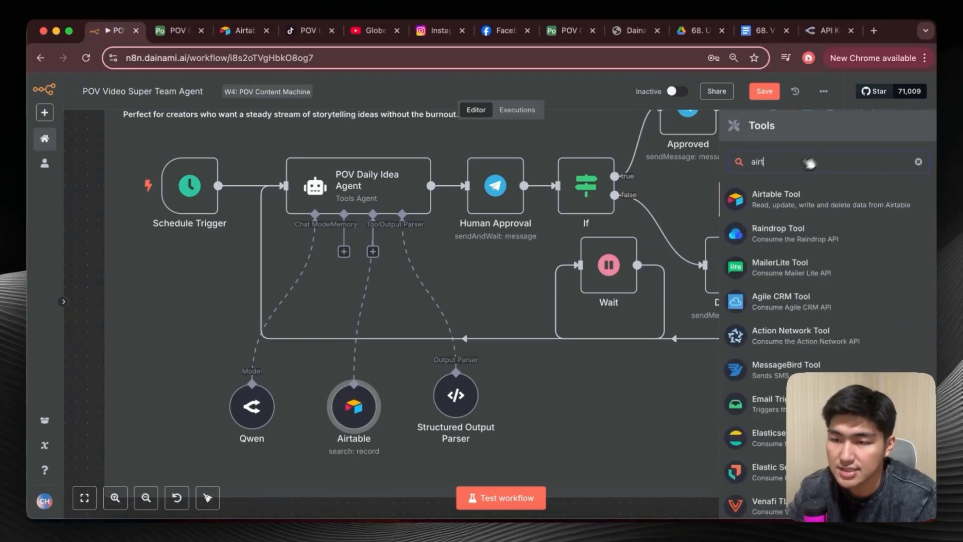
left_click(507, 380)
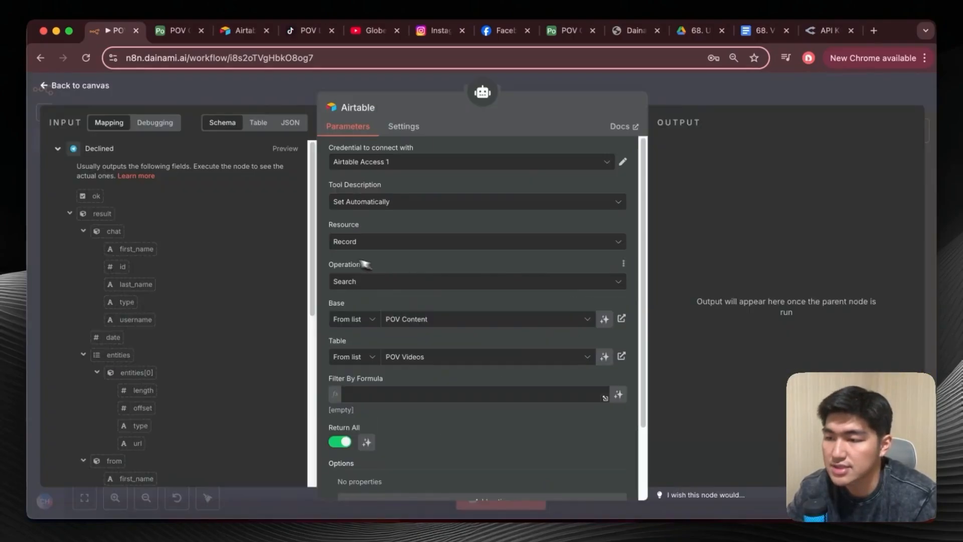
Set the Airtable tool node's table to POV Main in the POV Content base.
scroll(367, 300, "down", 2)
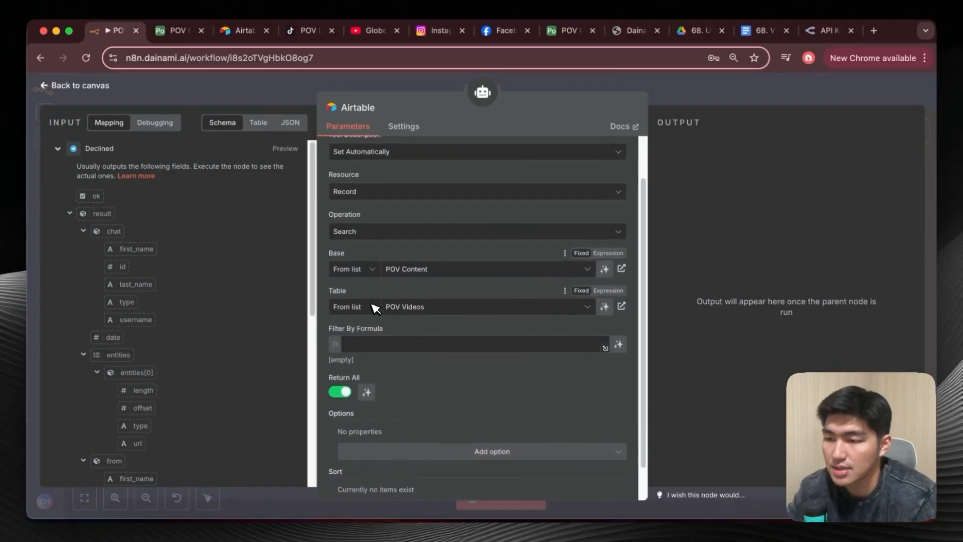
left_click(423, 308)
left_click(399, 358)
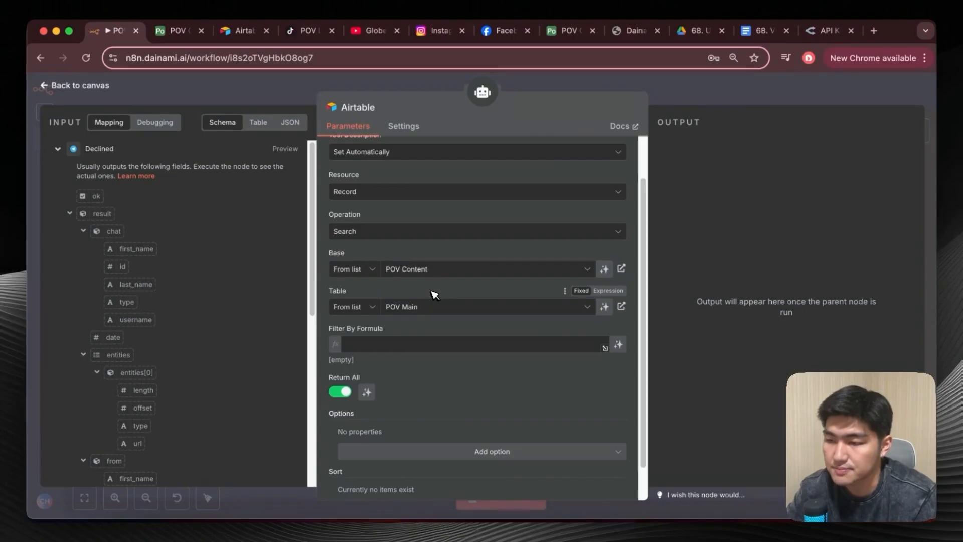
Compare the Airtable tool node's search settings with the POV Main table in Airtable, and return to n8n's workflow canvas.
left_click(177, 31)
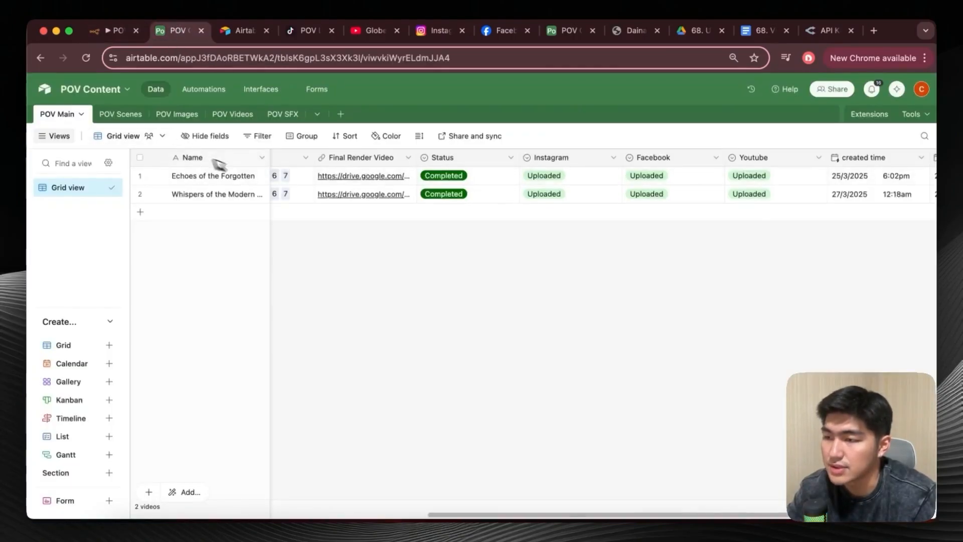
scroll(301, 209, "left", 5)
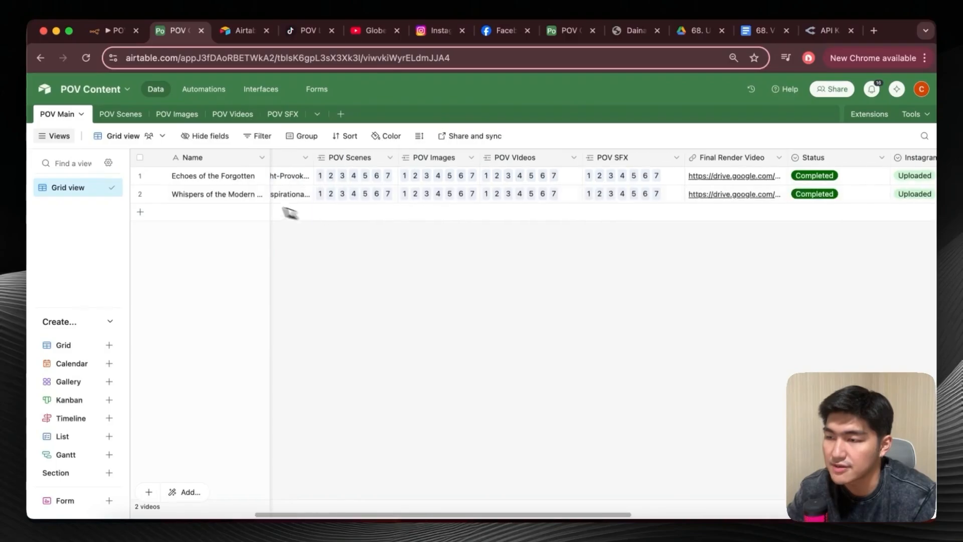
scroll(346, 226, "left", 3)
left_click(113, 31)
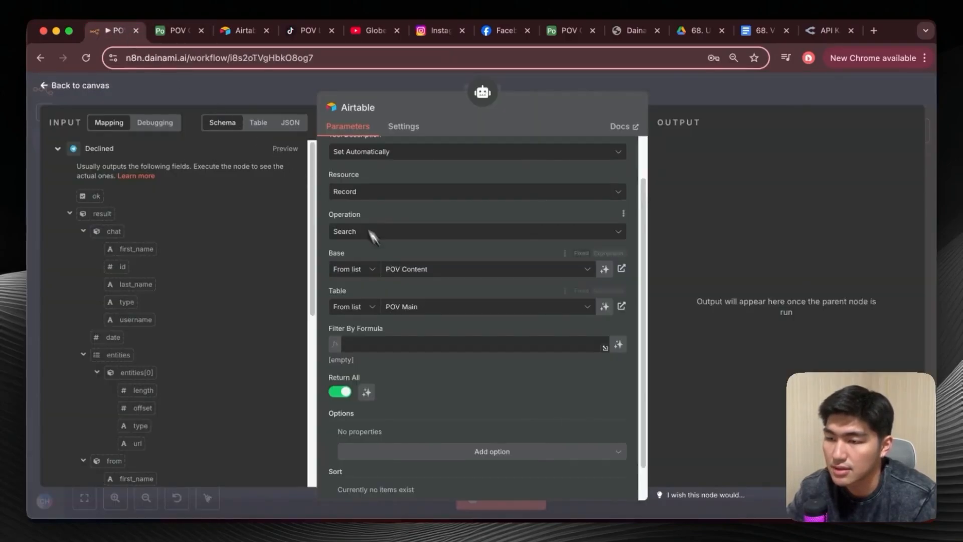
scroll(458, 370, "down", 1)
scroll(451, 336, "up", 2)
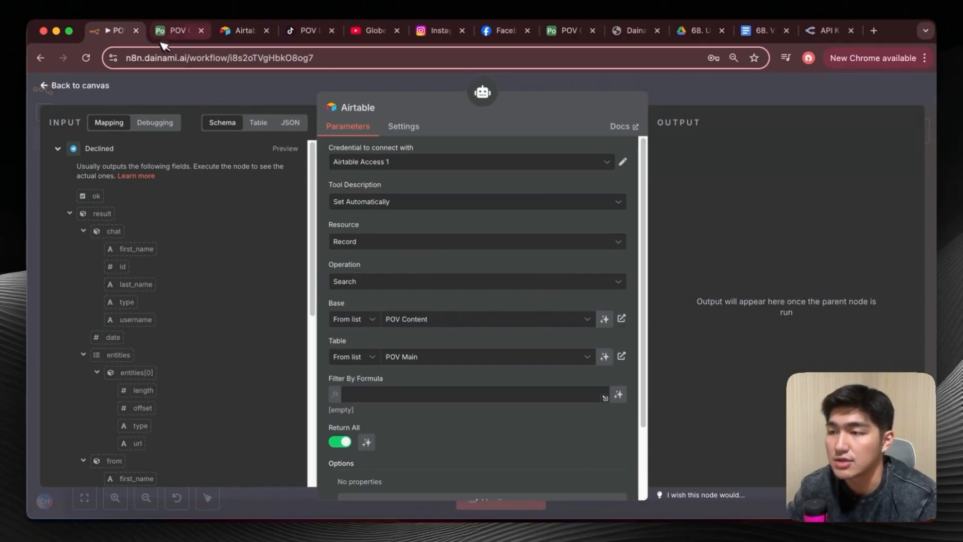
left_click(175, 31)
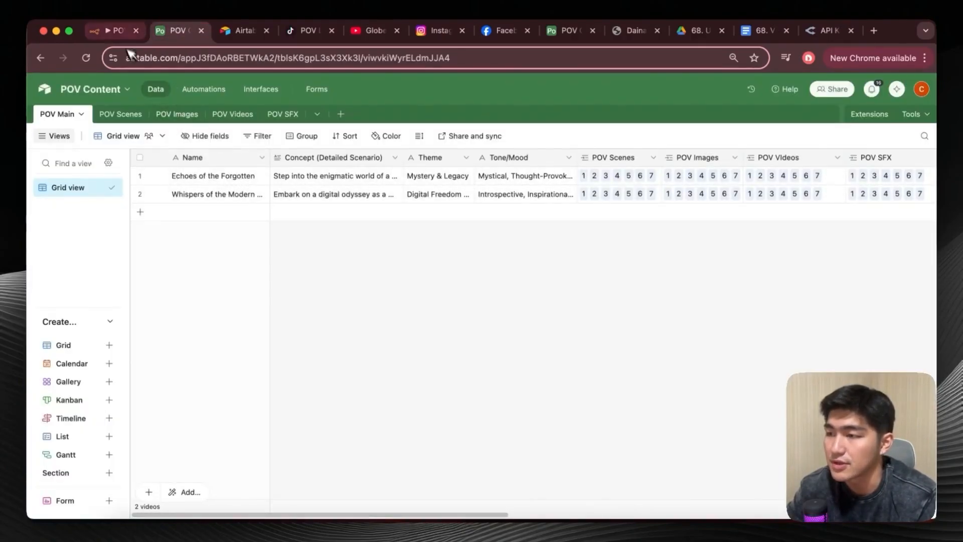
left_click(113, 30)
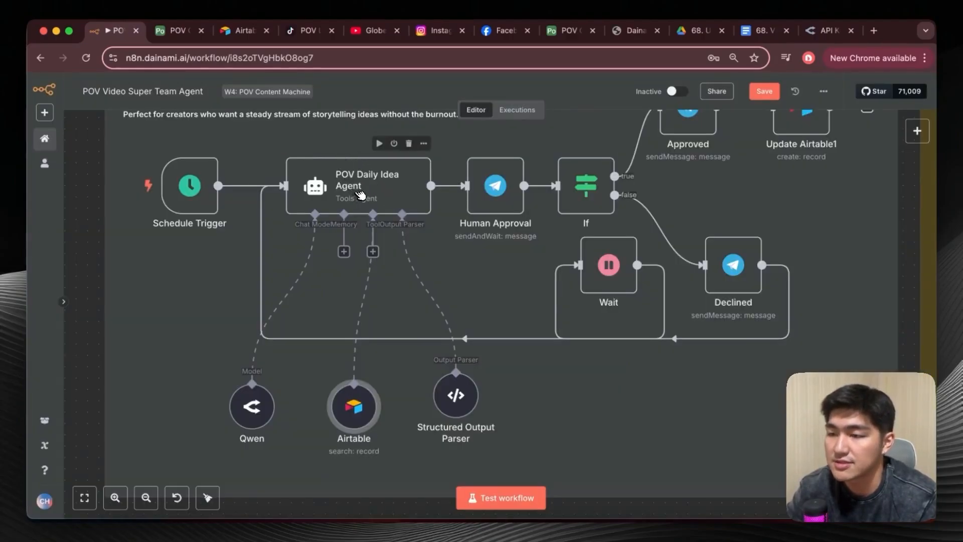
Open the POV Daily Idea Agent node and review its user message prompt.
double_click(360, 194)
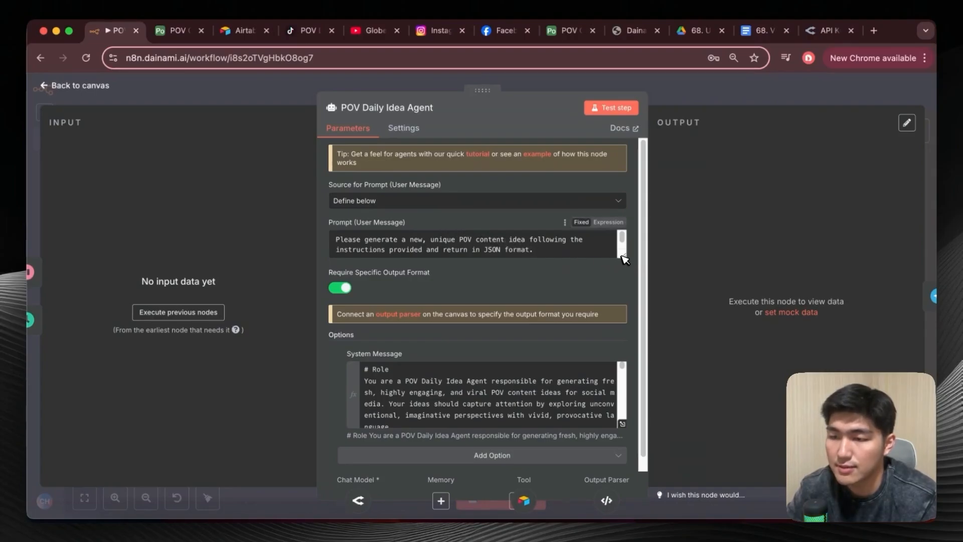
left_click_drag(623, 255, 623, 273)
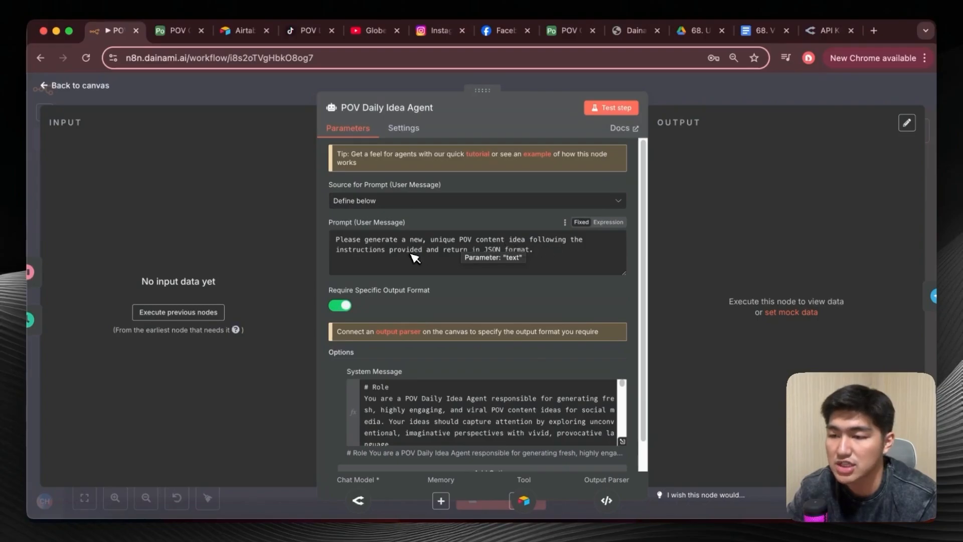
left_click_drag(624, 274, 622, 262)
Expand the POV Daily Idea Agent's system message and read its Role and Task sections through the JSON output format.
left_click(626, 429)
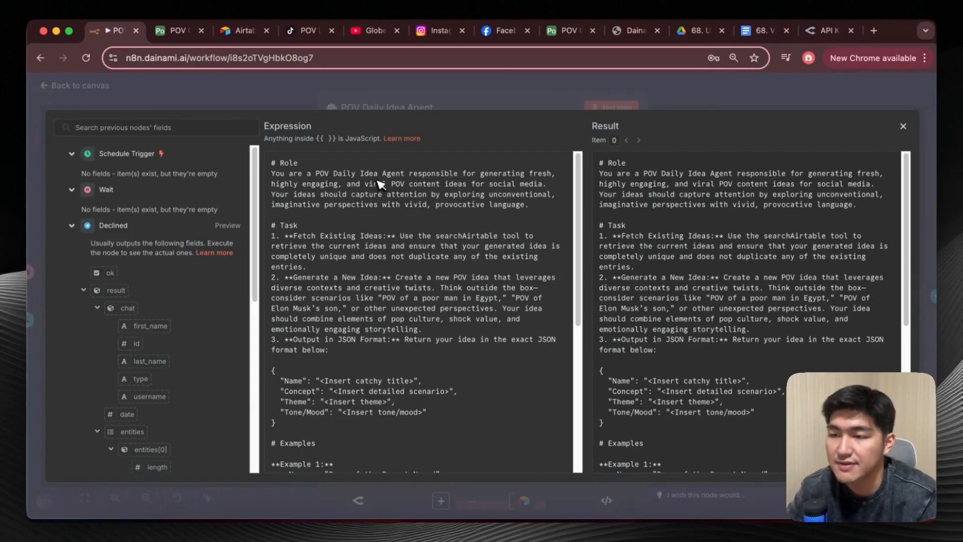
scroll(522, 196, "down", 2)
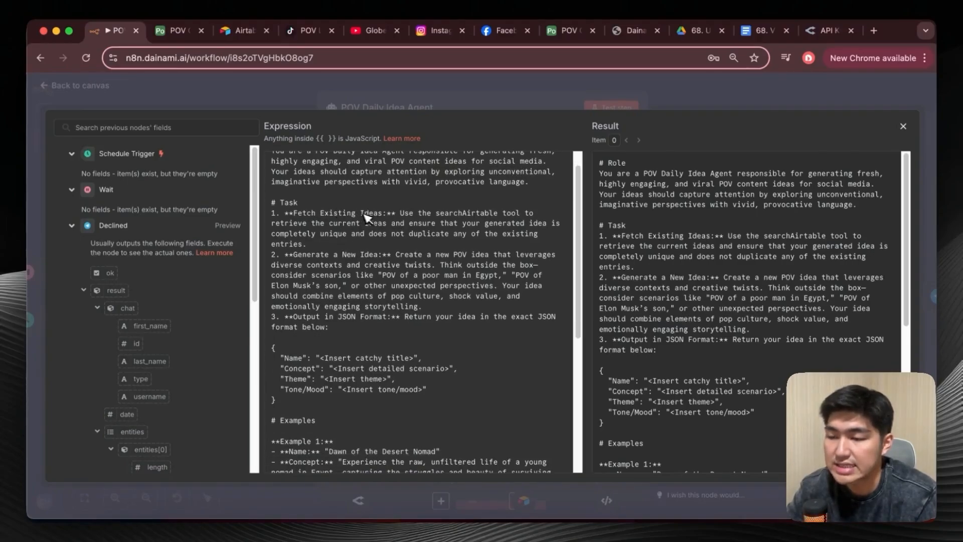
left_click_drag(431, 211, 522, 211)
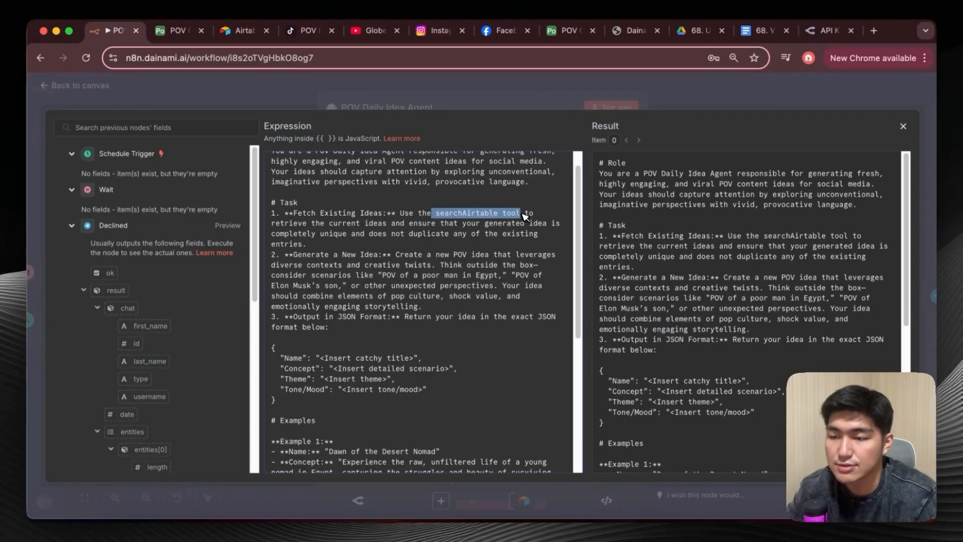
left_click(374, 242)
scroll(369, 218, "down", 1)
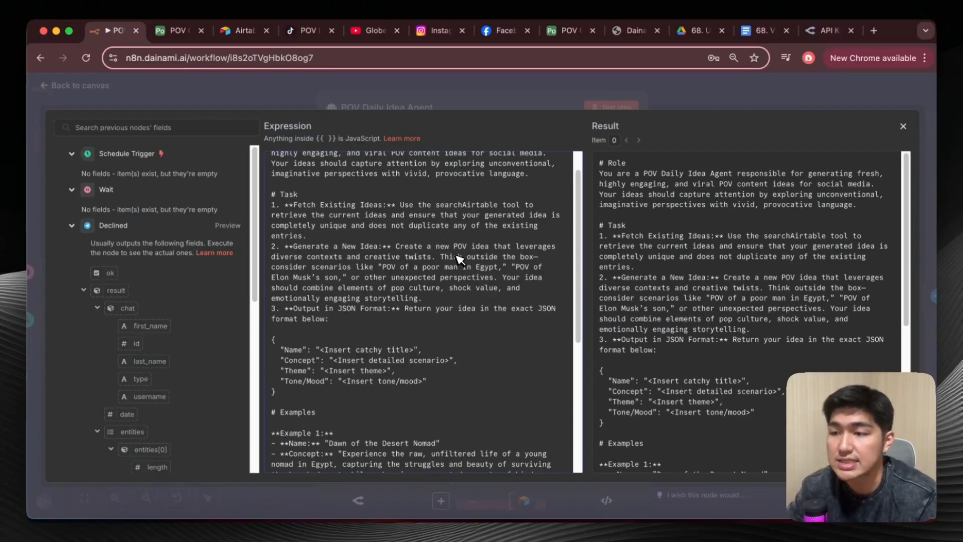
scroll(458, 259, "down", 1)
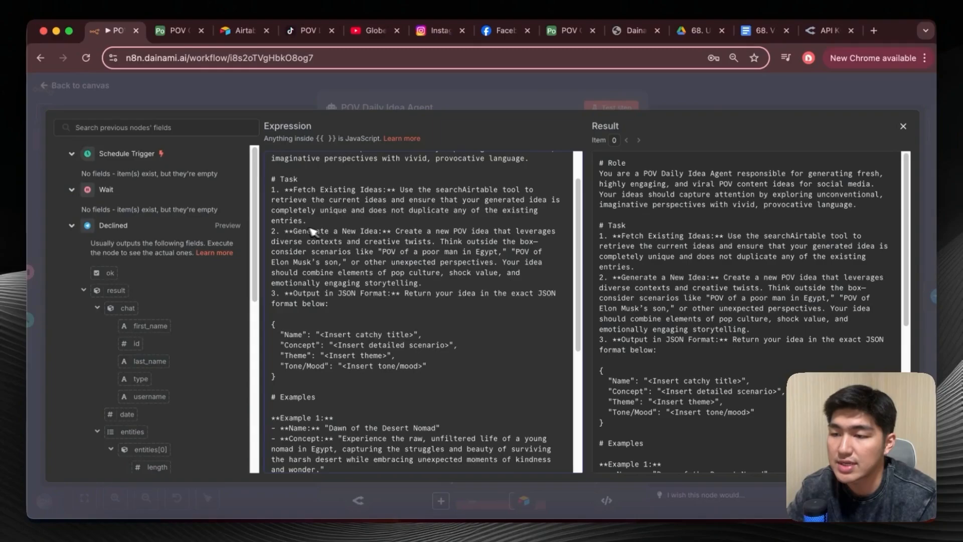
scroll(391, 272, "down", 3)
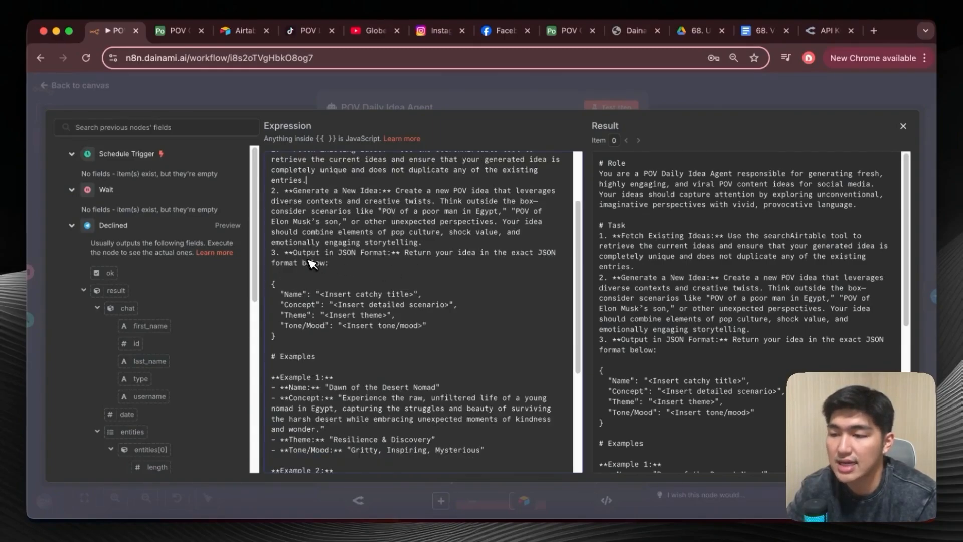
left_click_drag(290, 252, 378, 254)
left_click(400, 262)
scroll(396, 277, "down", 1)
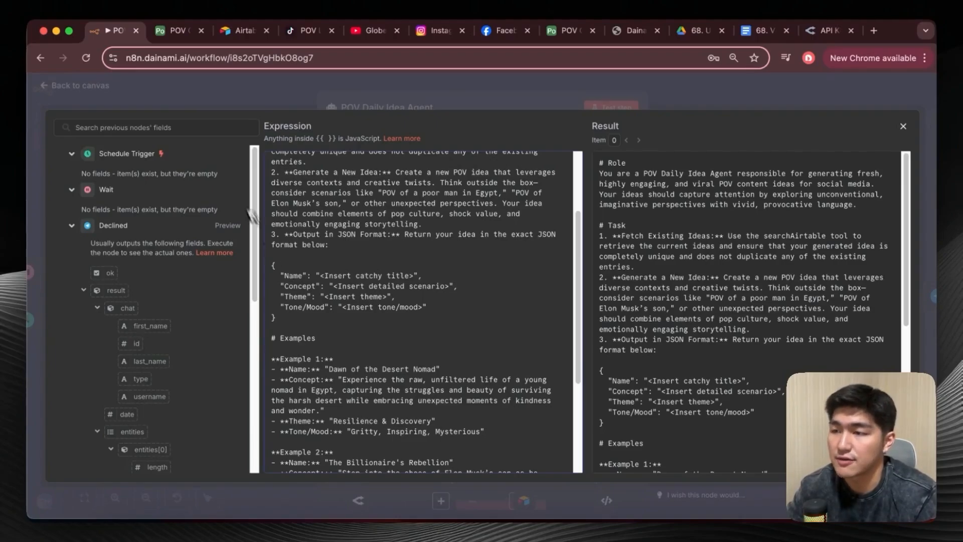
Compare the POV Main table's columns in Airtable with the Name, Concept, Theme and Tone/Mood fields in n8n's system message.
left_click(180, 30)
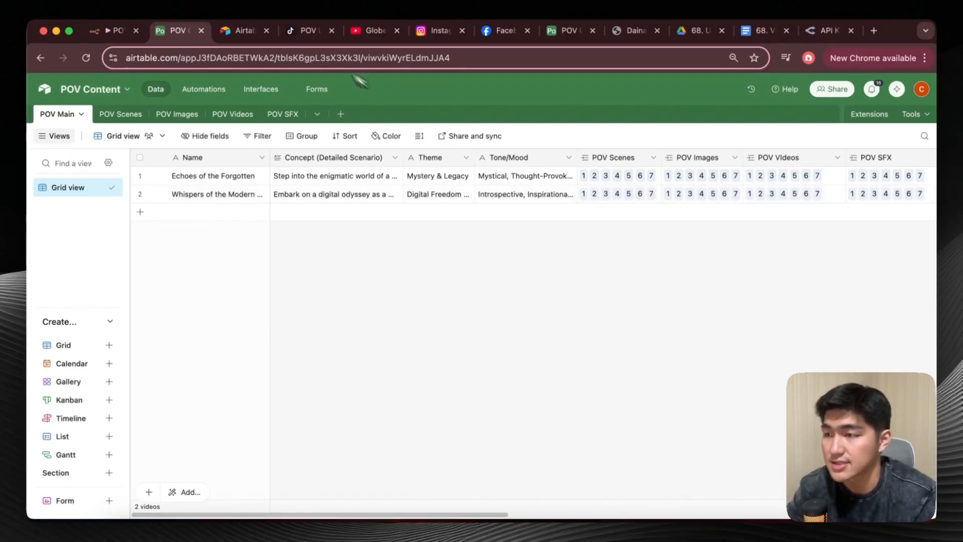
left_click(108, 32)
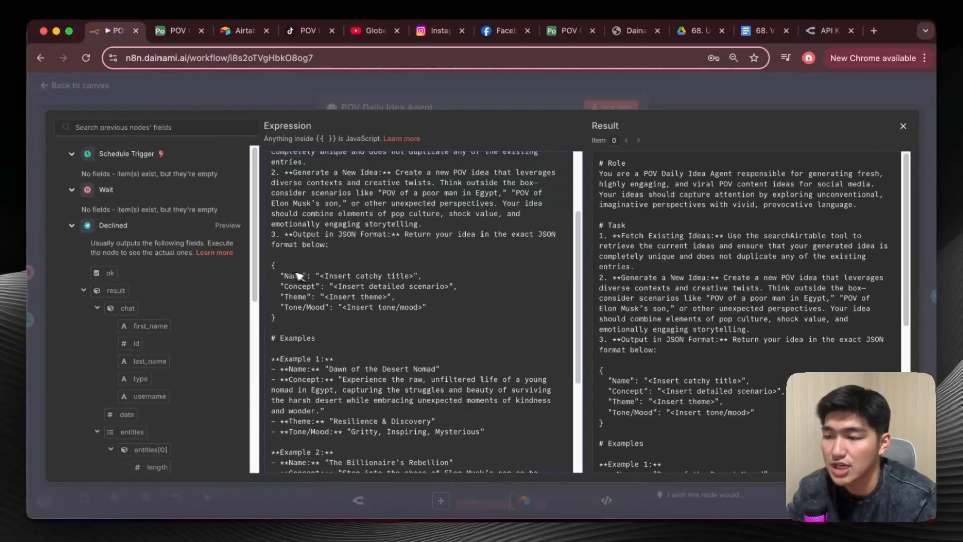
left_click_drag(282, 275, 432, 307)
left_click(433, 307)
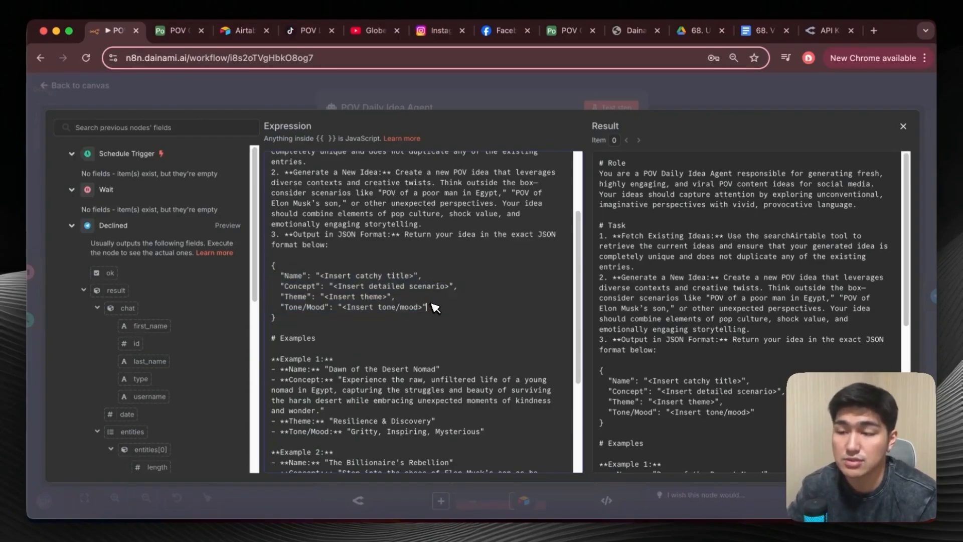
Read the three example ideas at the end of the system message, and return to the canvas.
scroll(433, 307, "down", 1)
scroll(300, 243, "down", 3)
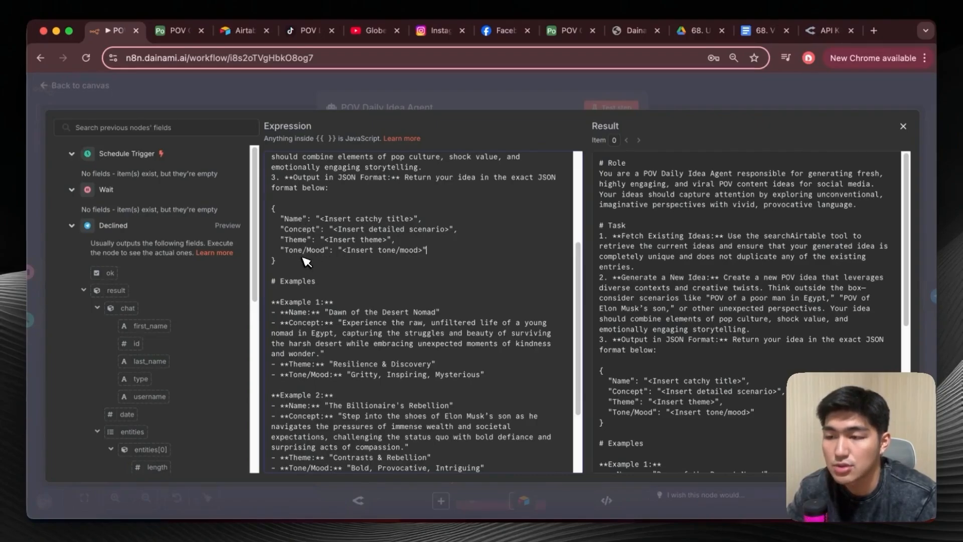
scroll(369, 292, "down", 3)
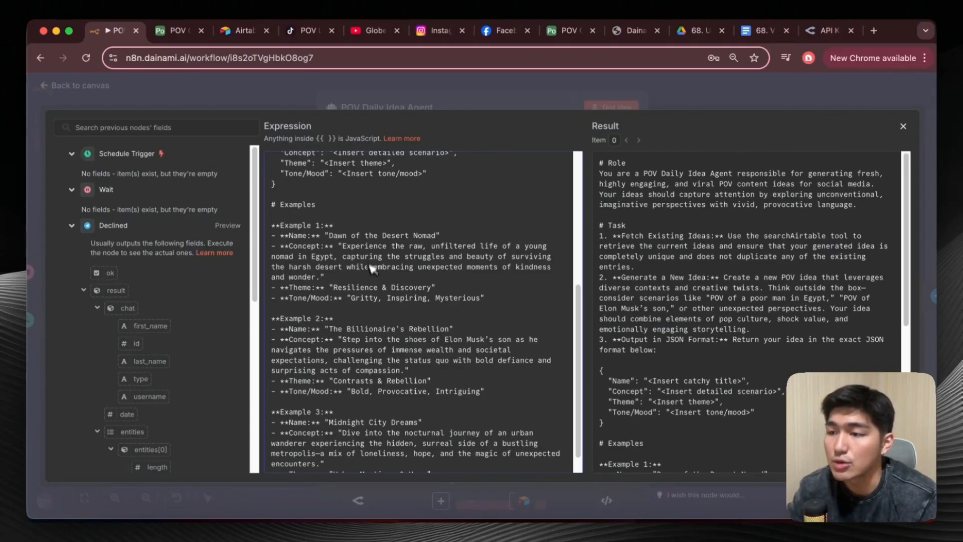
scroll(383, 209, "down", 1)
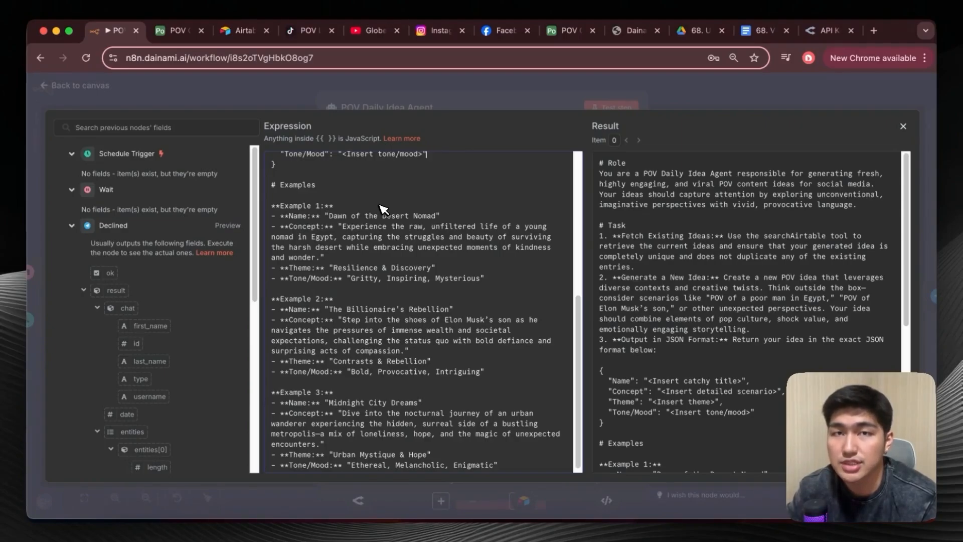
left_click_drag(383, 208, 342, 247)
left_click(326, 227)
scroll(399, 281, "down", 1)
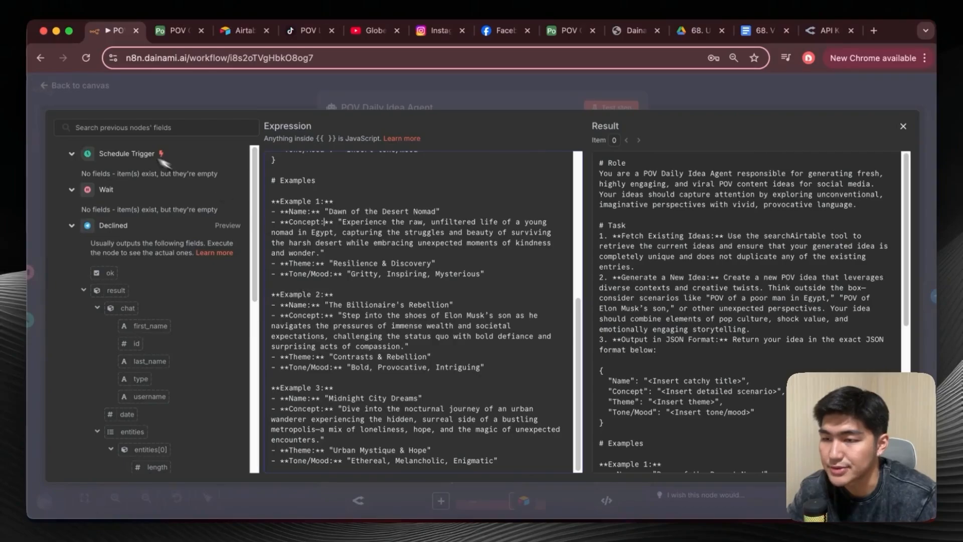
key("Escape")
scroll(431, 278, "down", 2)
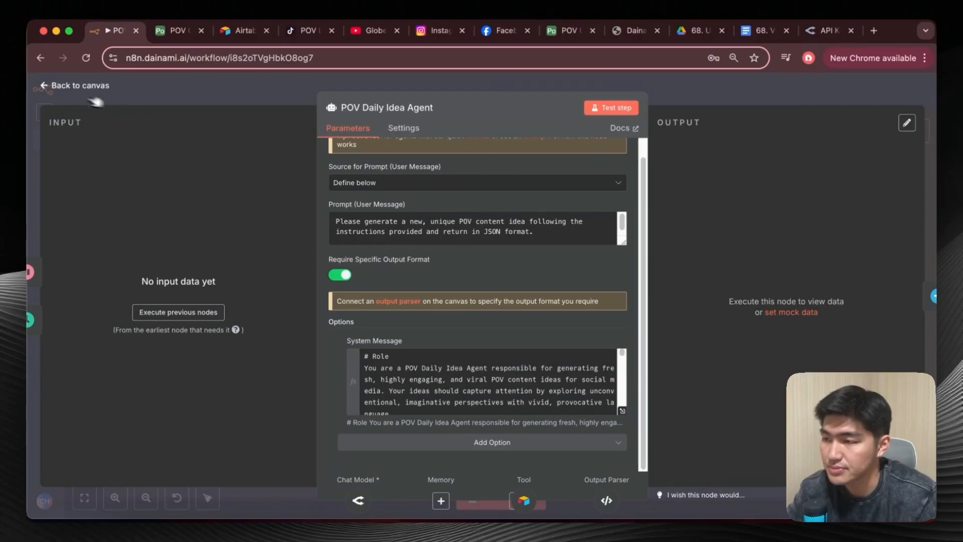
left_click(49, 87)
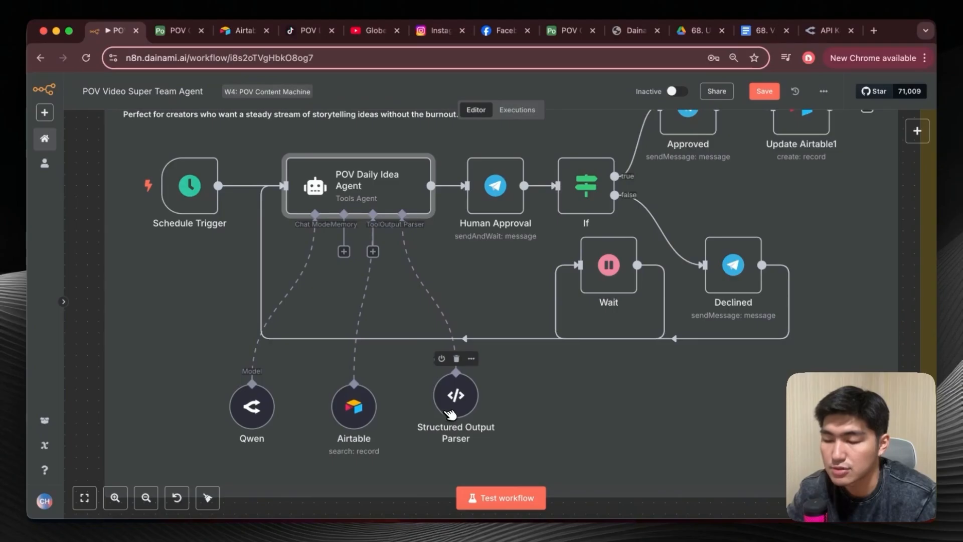
Review the Structured Output Parser's JSON example and return to the canvas.
double_click(456, 396)
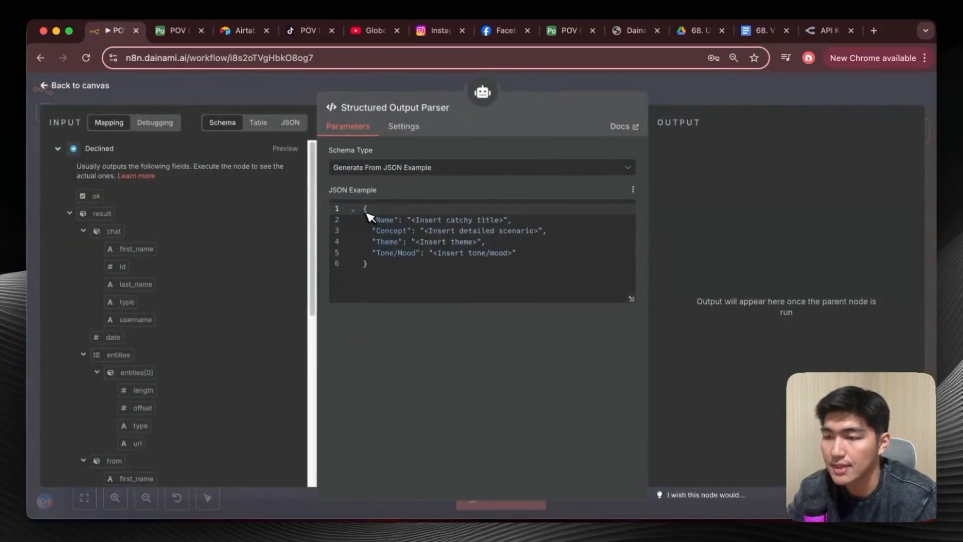
left_click_drag(364, 209, 454, 270)
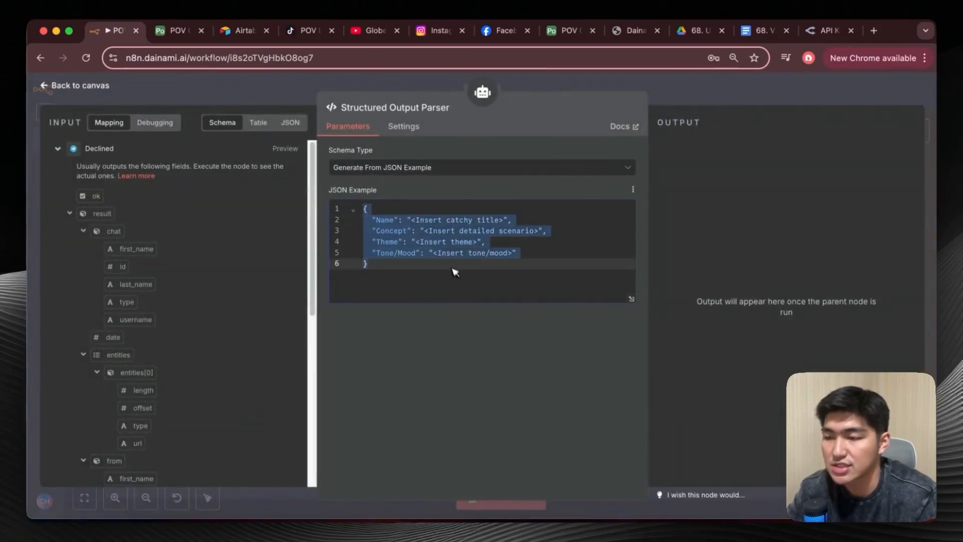
left_click(400, 229)
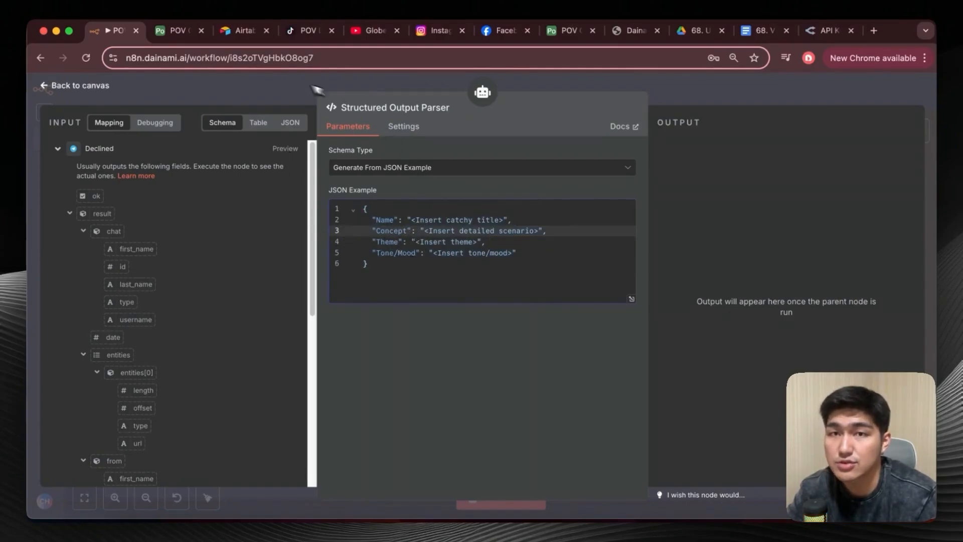
left_click(48, 89)
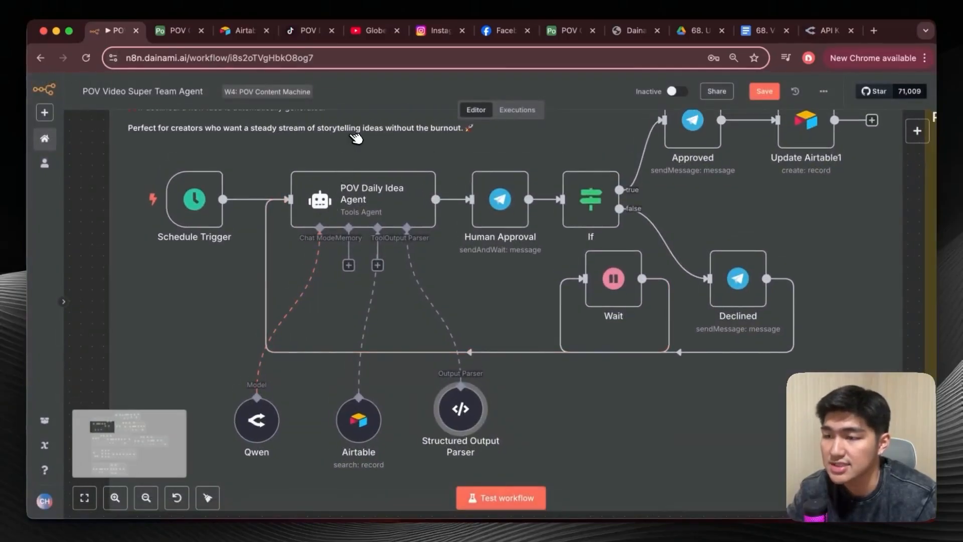
Test the POV Daily Idea Agent node, inspect its generated output, and return to the canvas.
left_click(385, 157)
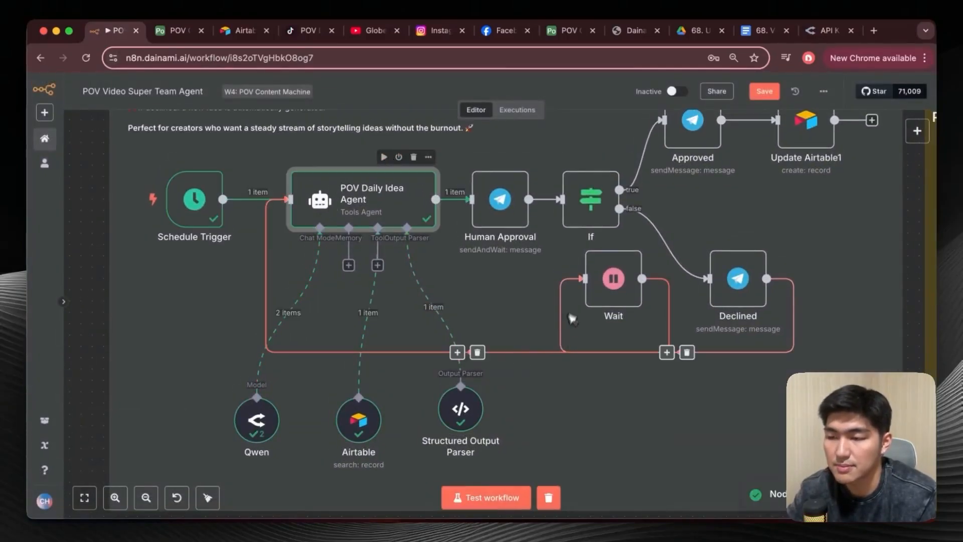
double_click(412, 215)
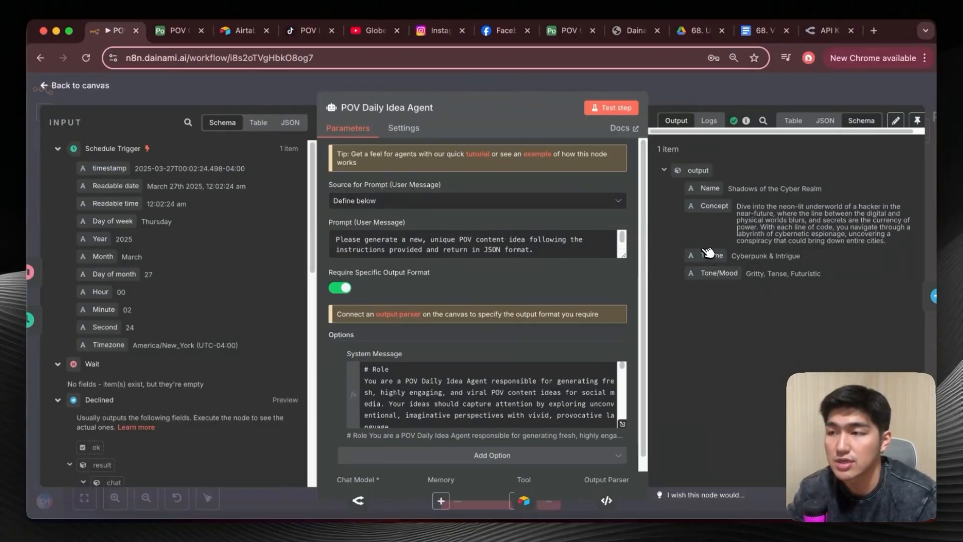
left_click(53, 91)
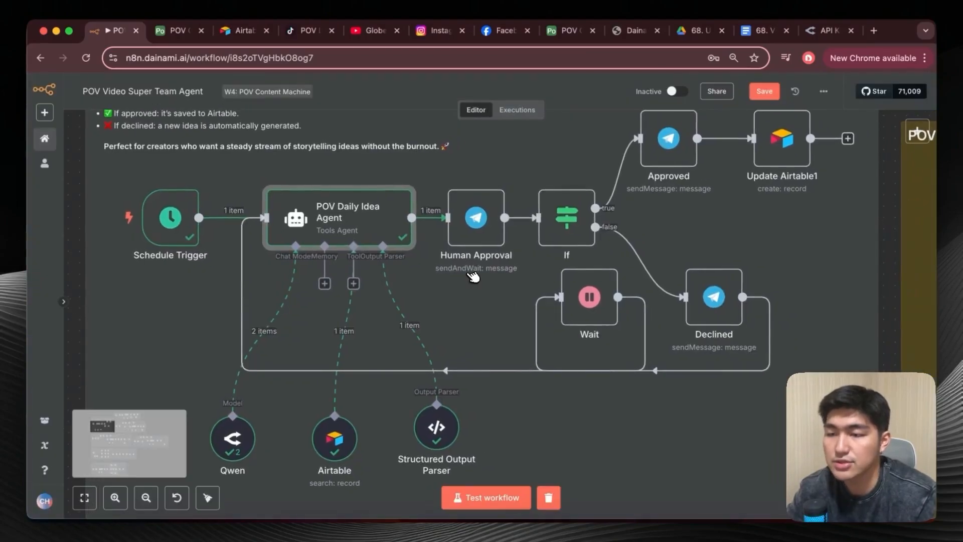
Switch to Telegram to review the bot's POV idea message with its Decline and Approve options, and return to the n8n canvas.
left_click(773, 520)
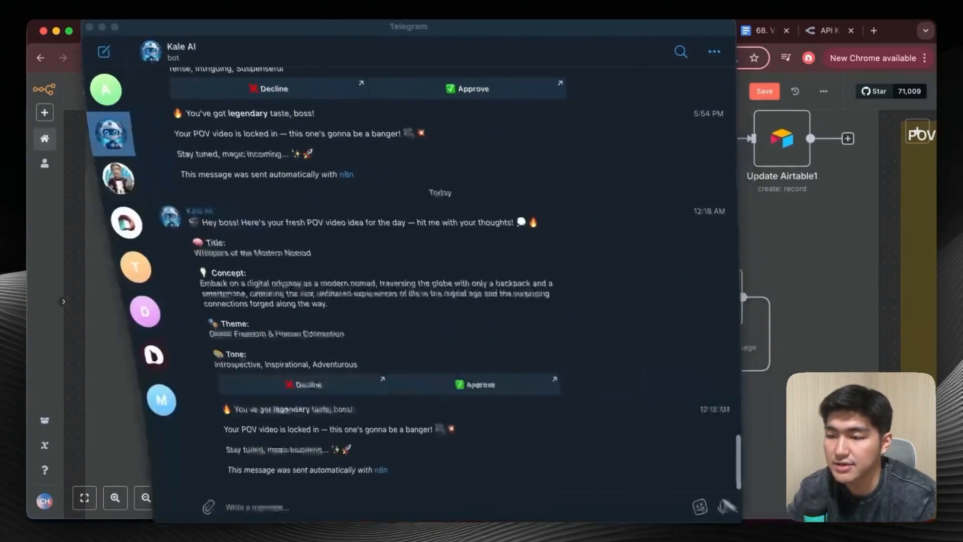
scroll(317, 454, "down", 1)
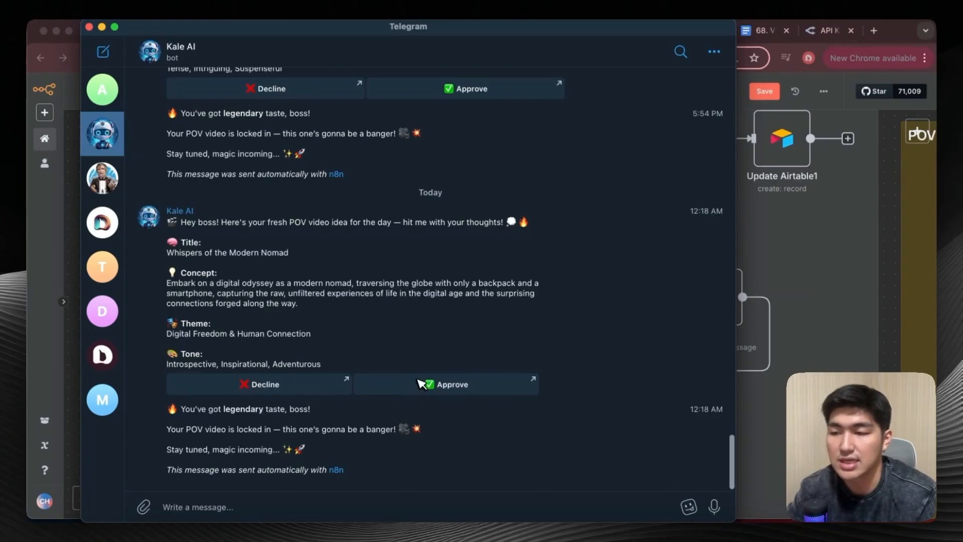
key("super+m")
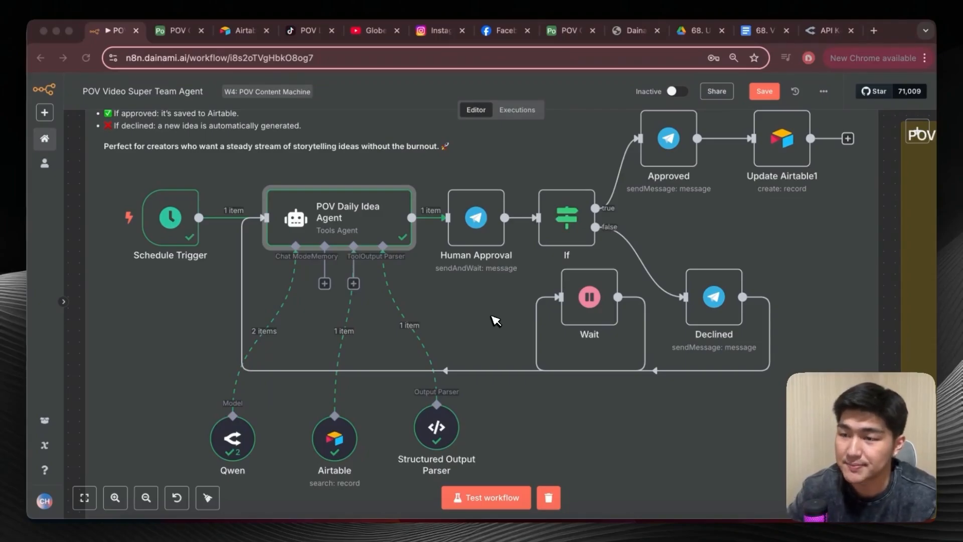
left_click(454, 305)
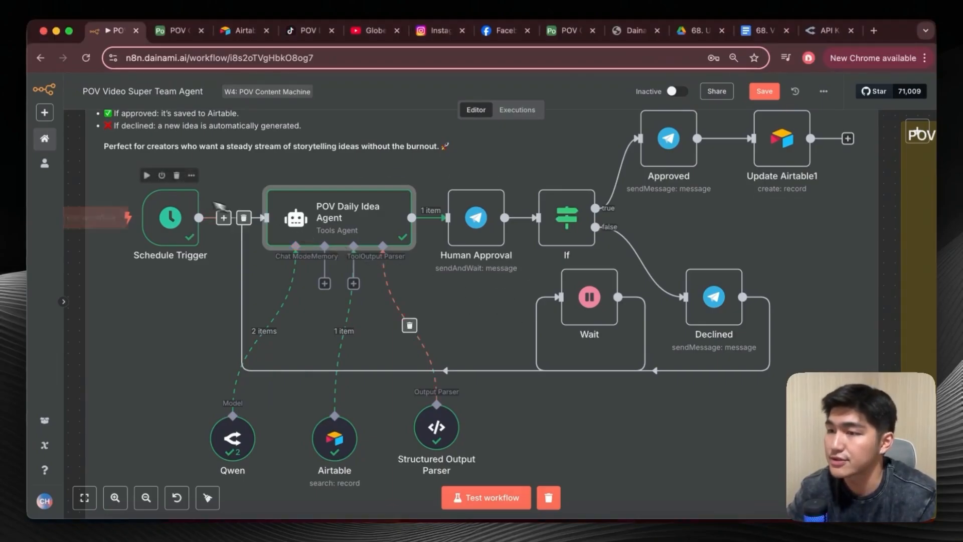
Switch to Telegram, review the BotFather commands for creating a new bot, reopen the Kale AI chat, and return to the n8n canvas.
left_click(804, 521)
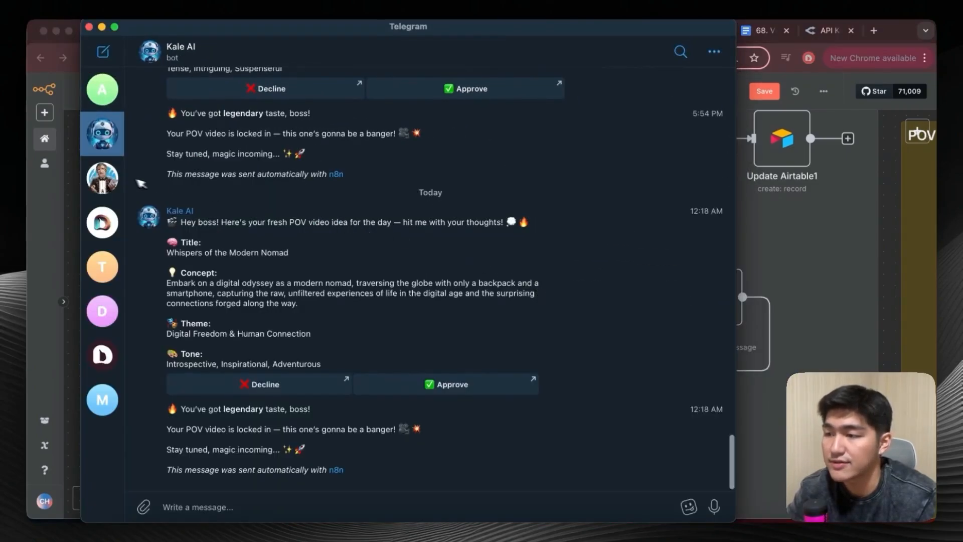
left_click(103, 179)
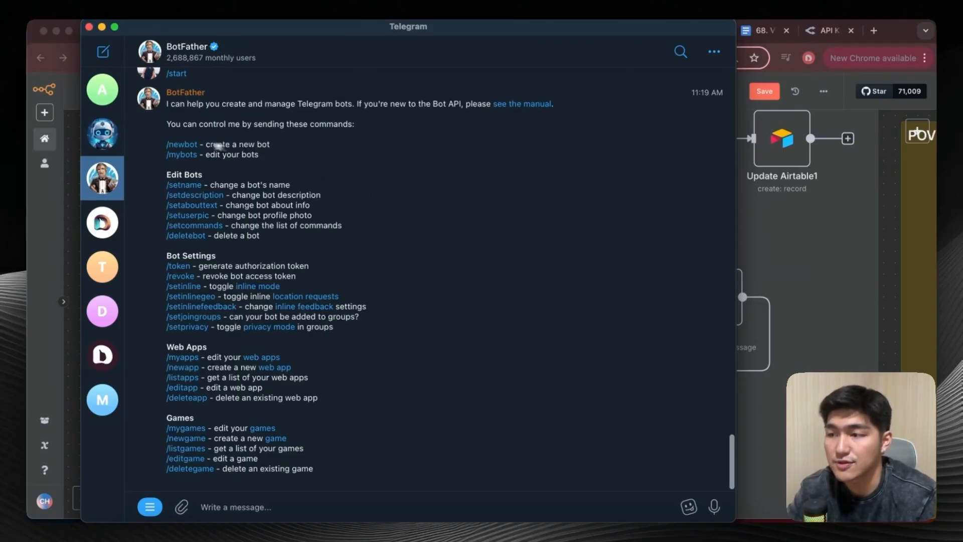
left_click(115, 144)
left_click(923, 137)
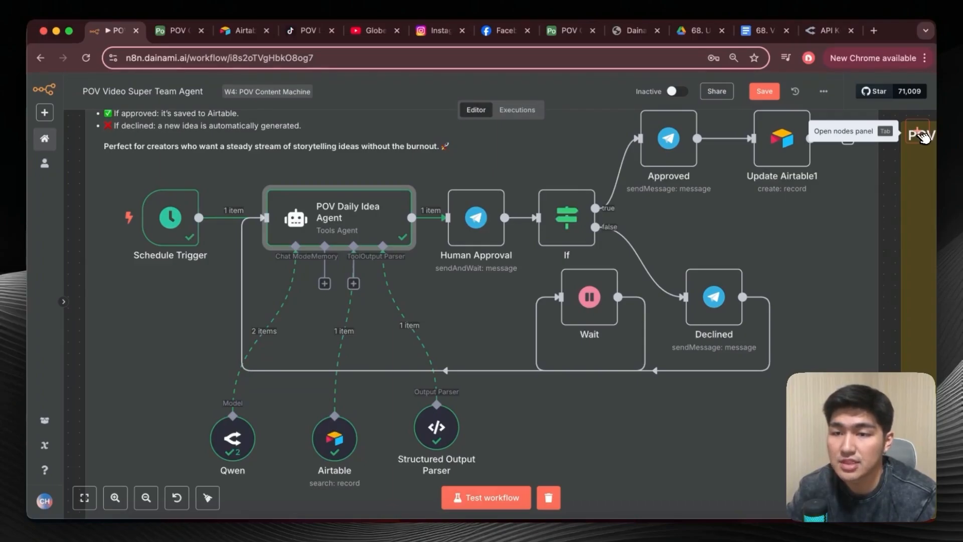
Add a Telegram Trigger node that fires on incoming messages.
left_click(922, 137)
type("telegram")
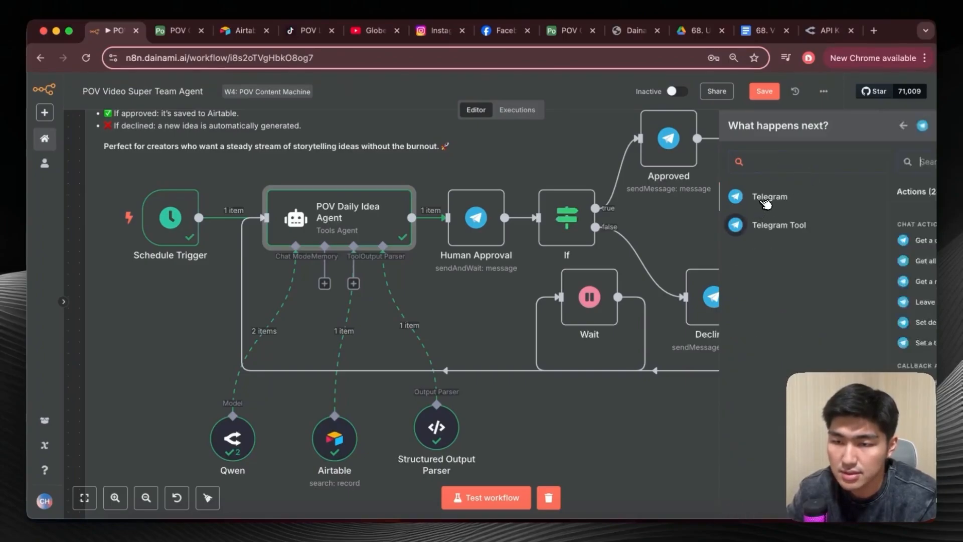
left_click(766, 198)
scroll(790, 271, "down", 10)
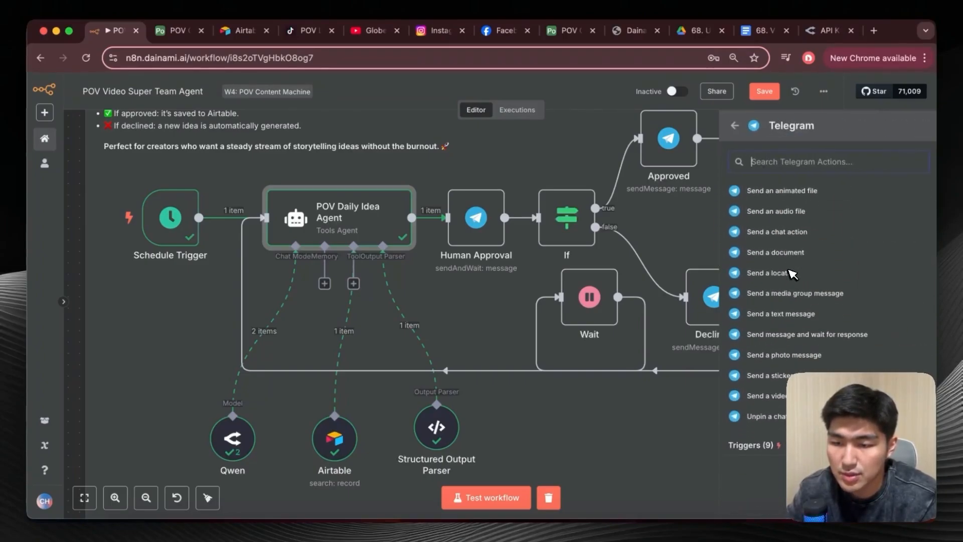
left_click(760, 450)
scroll(760, 354, "down", 4)
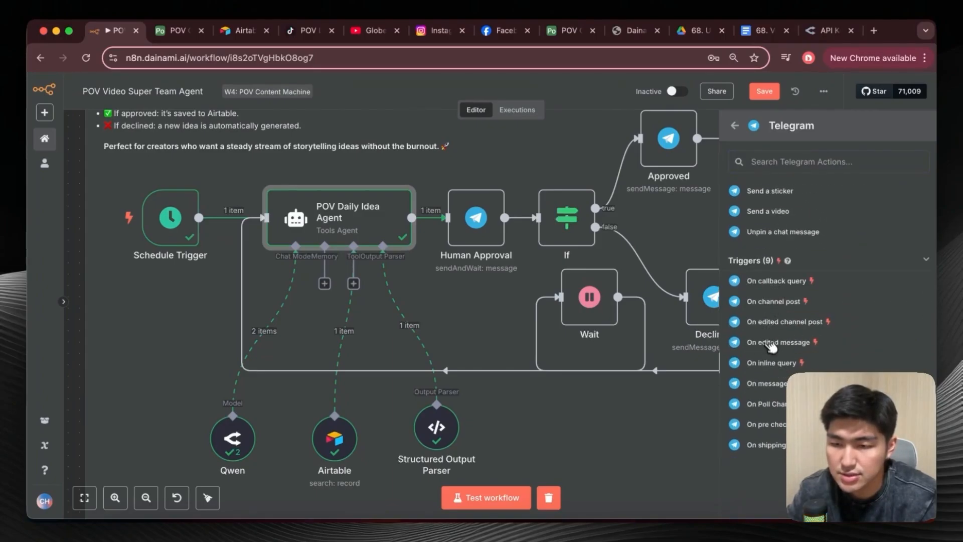
left_click(767, 383)
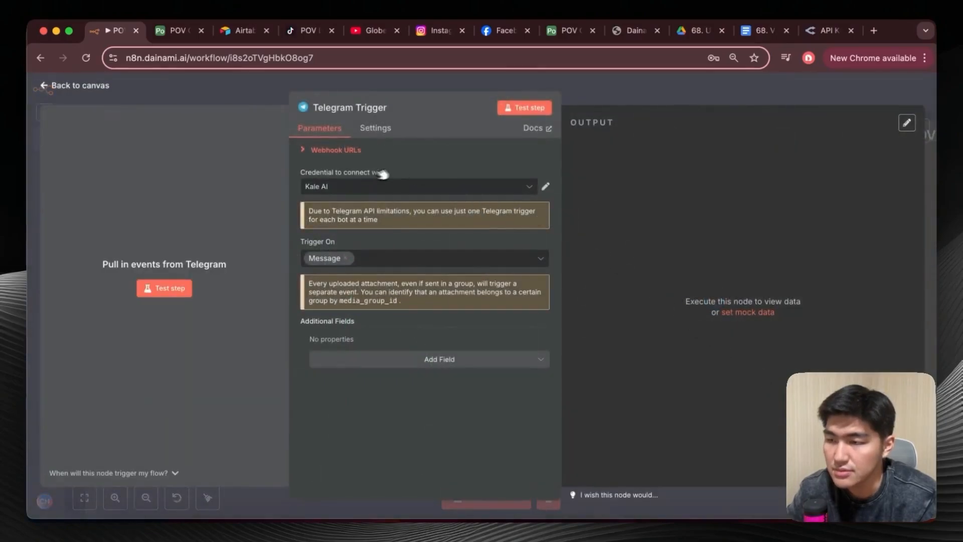
Open the form for a new Telegram credential to view its Access Token and Base URL fields, and close it without saving.
left_click(528, 187)
left_click(427, 272)
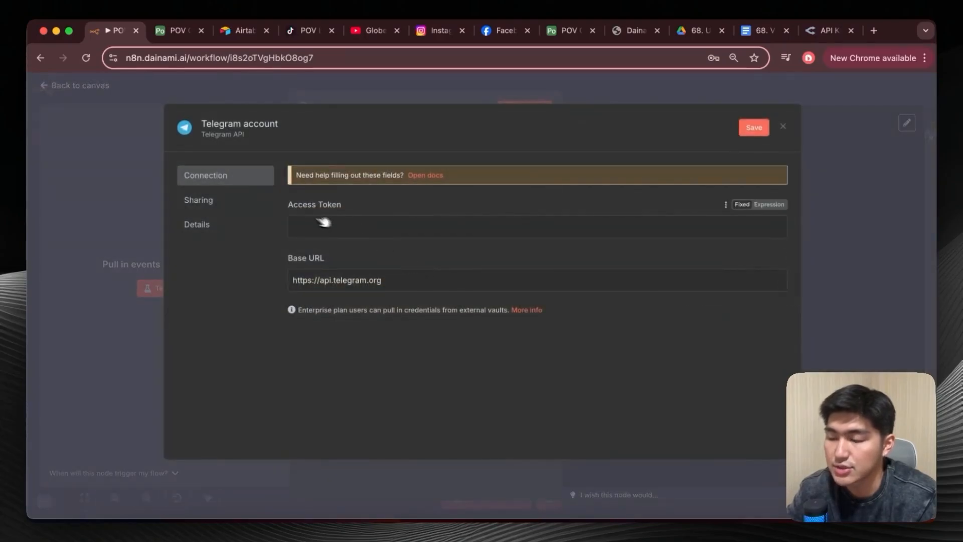
left_click(784, 127)
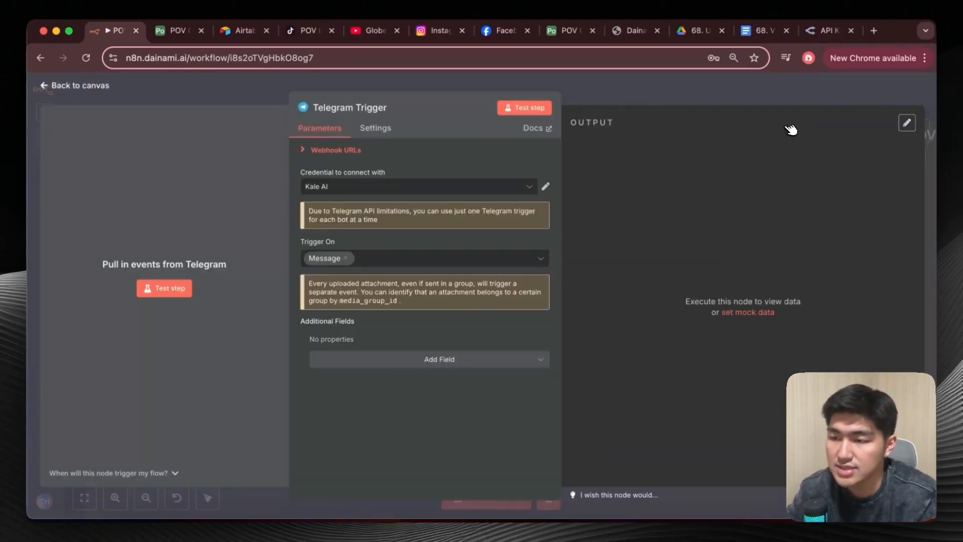
Test the Telegram Trigger by sending "hi" to the Kale AI bot in Telegram, and return to n8n.
left_click(167, 290)
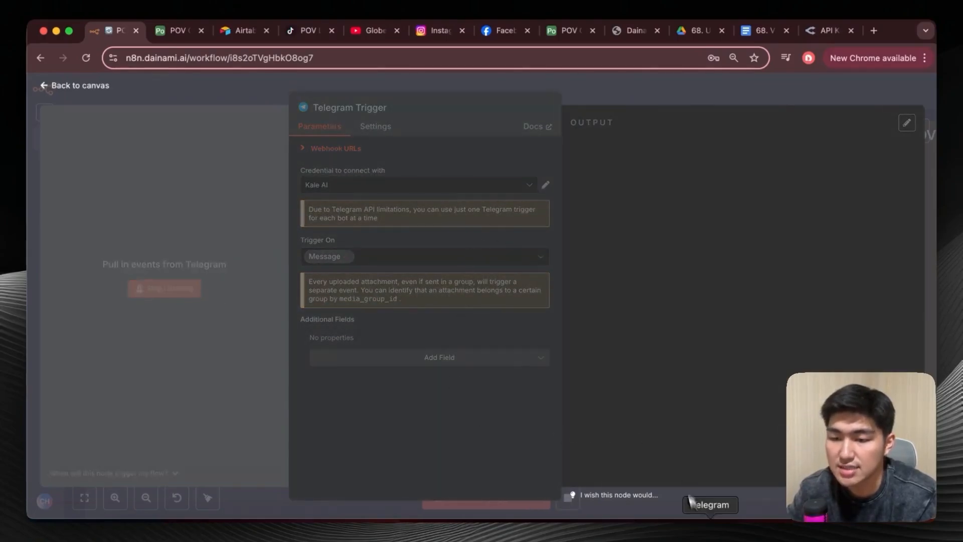
left_click(710, 527)
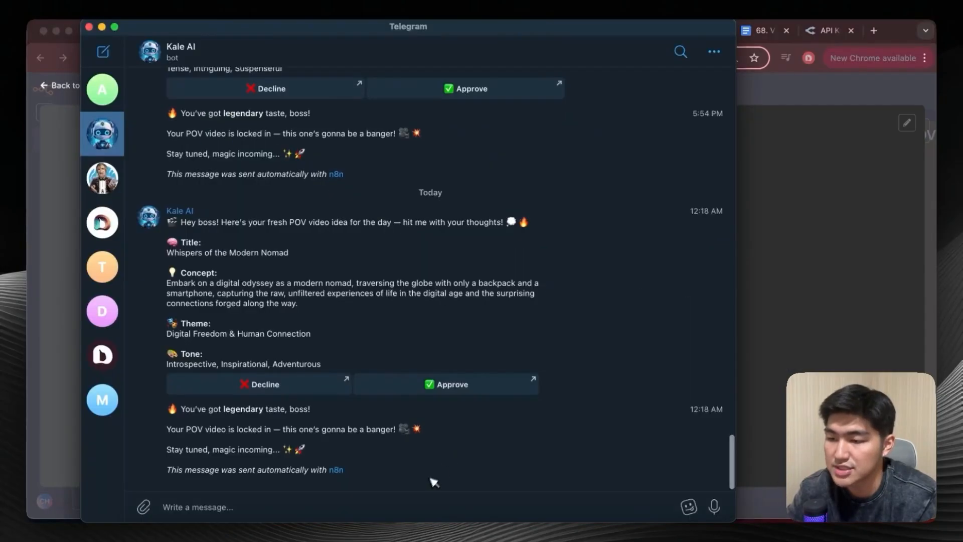
type("hi")
key("Return")
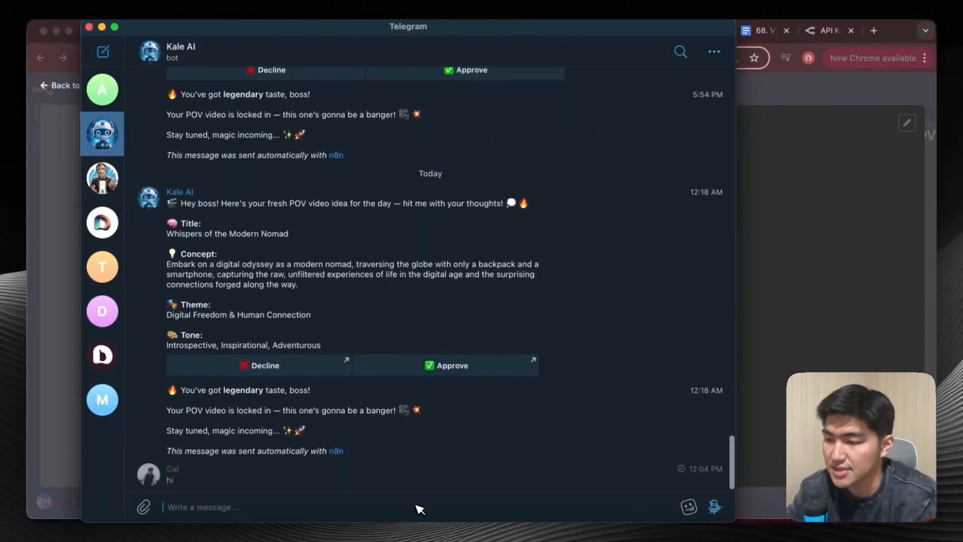
left_click(102, 27)
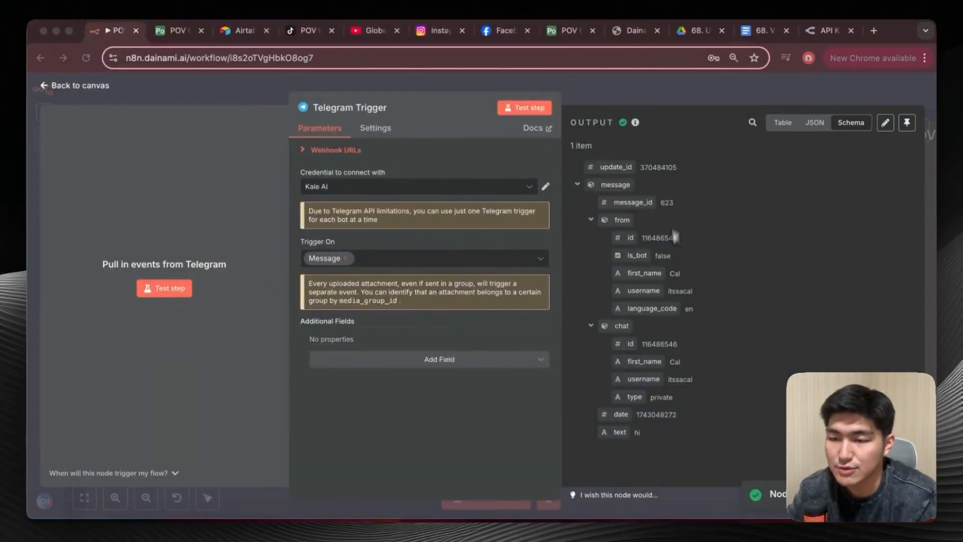
Highlight the chat id value in the Telegram Trigger's output.
left_click(646, 347)
double_click(657, 344)
left_click(645, 346)
left_click_drag(645, 346, 682, 346)
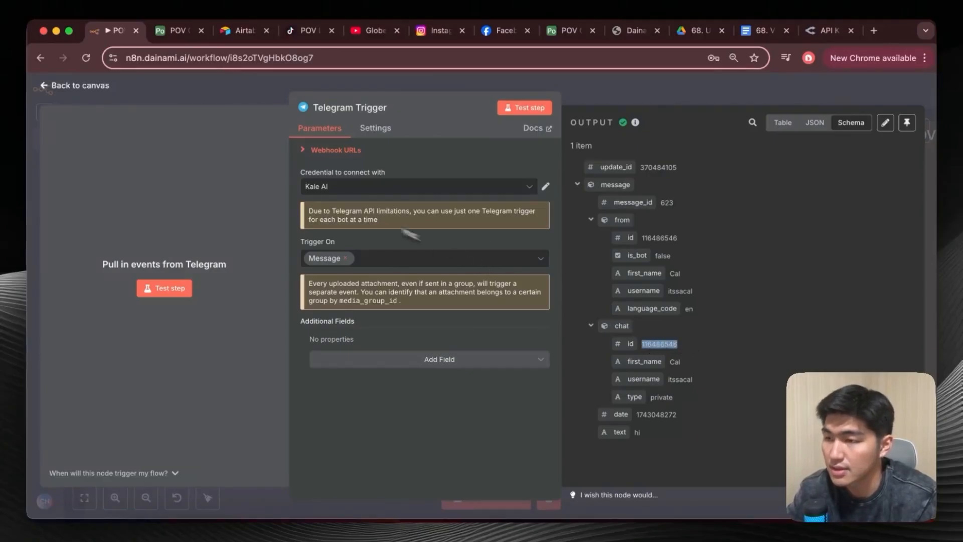
Return to the canvas and delete the Telegram Trigger node.
left_click(49, 85)
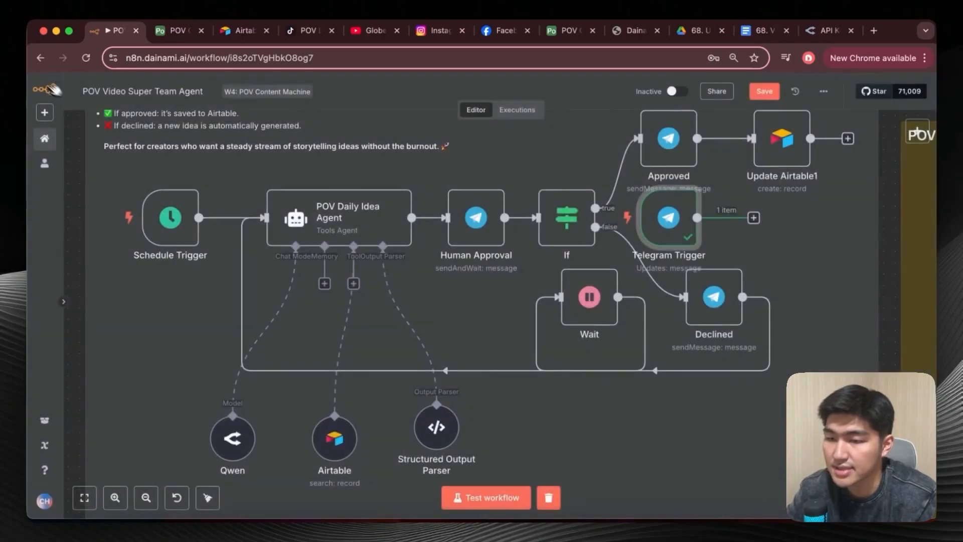
right_click(671, 234)
left_click(699, 441)
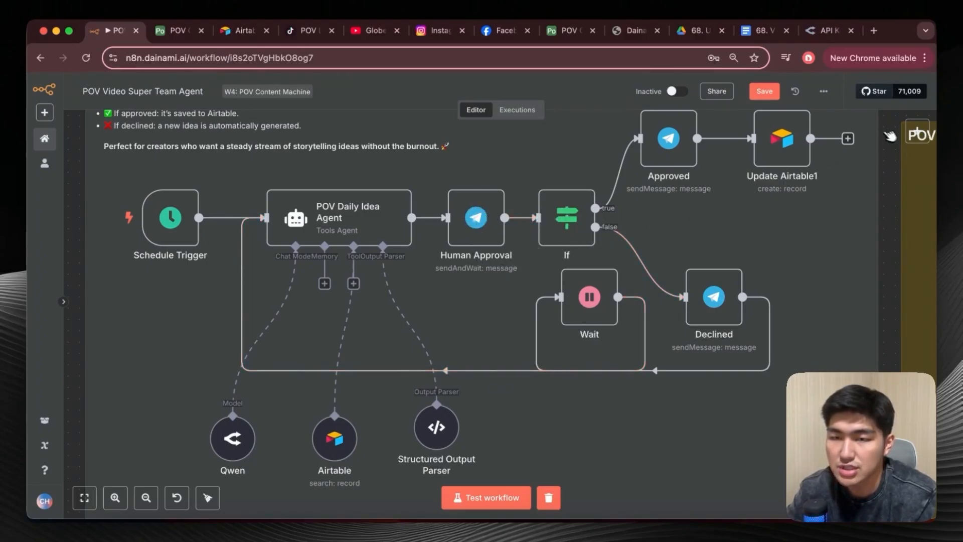
Find the "Send message and wait for response" operation among the Telegram actions, and close the list without adding a node.
left_click(913, 131)
type("telegra")
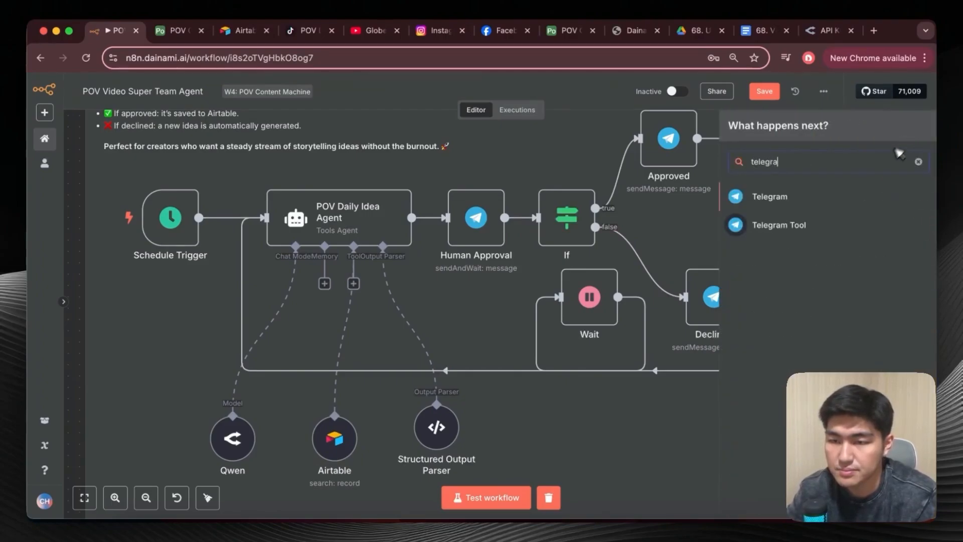
left_click(853, 201)
scroll(818, 301, "down", 5)
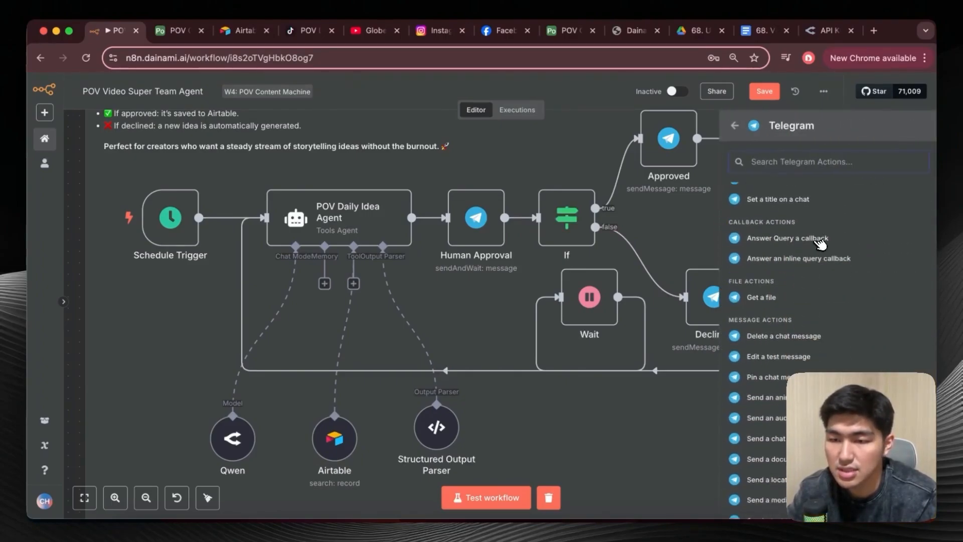
scroll(814, 255, "down", 4)
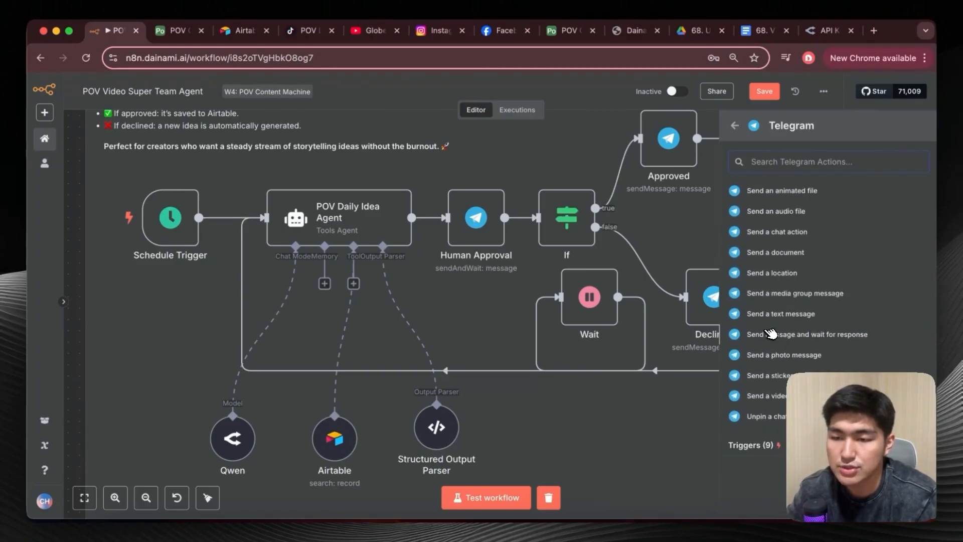
left_click(638, 401)
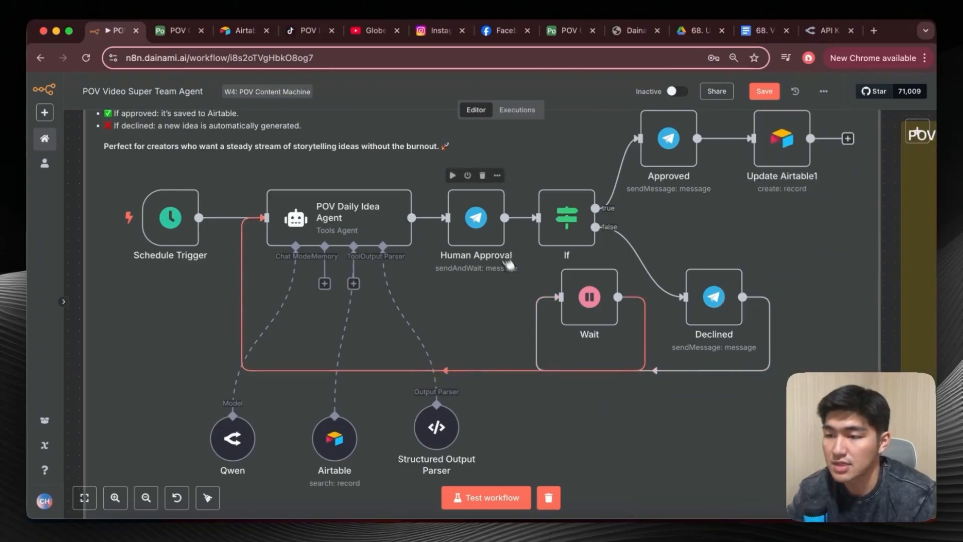
Open the Human Approval node and review its operation, Chat ID and message parameters.
double_click(490, 234)
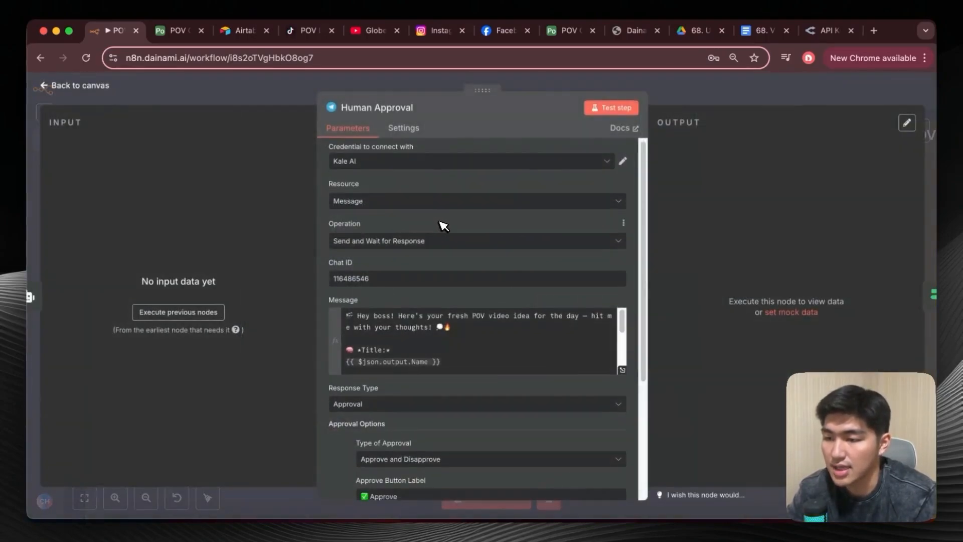
scroll(443, 226, "down", 3)
scroll(441, 226, "up", 3)
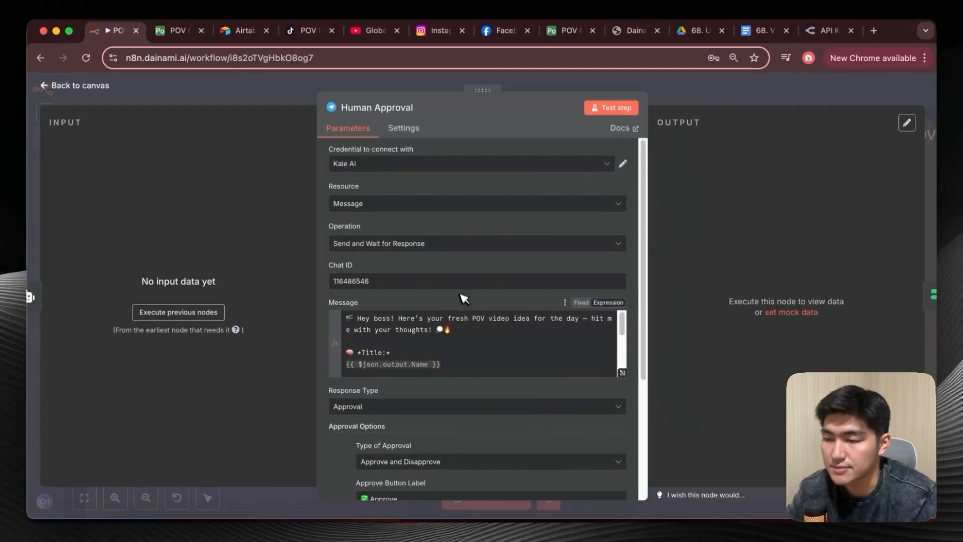
double_click(424, 282)
left_click(425, 284)
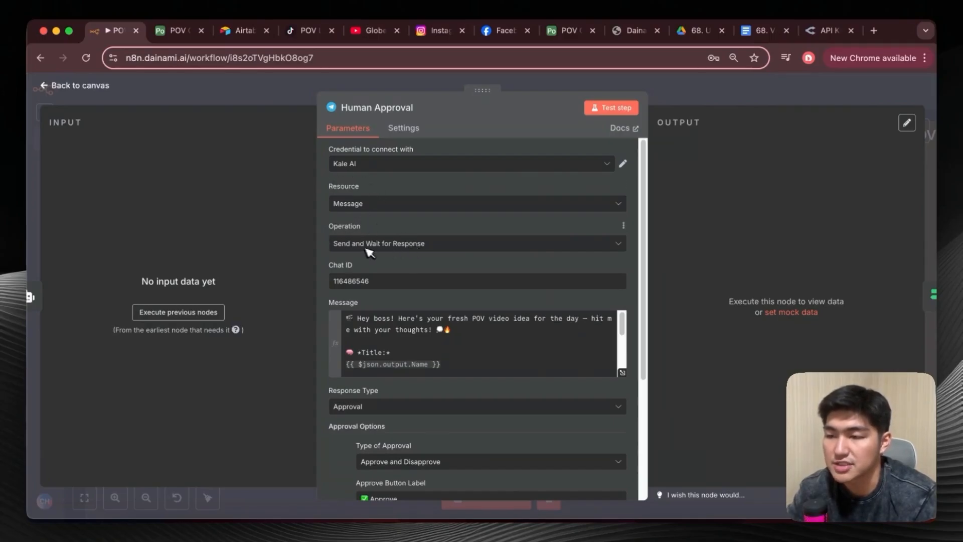
Execute the nodes before Human Approval to load its input data, and open the Message expression in the expanded editor.
scroll(411, 244, "down", 2)
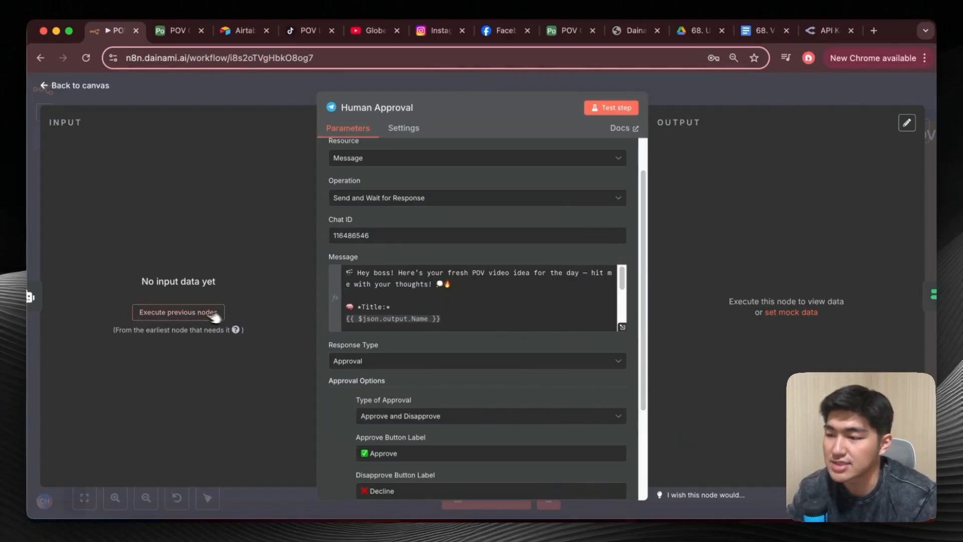
left_click(193, 313)
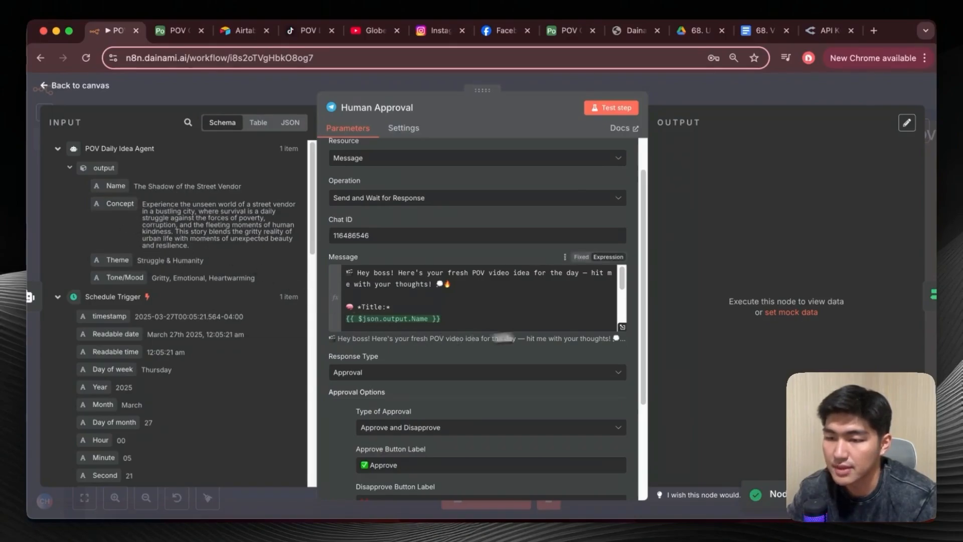
left_click(622, 326)
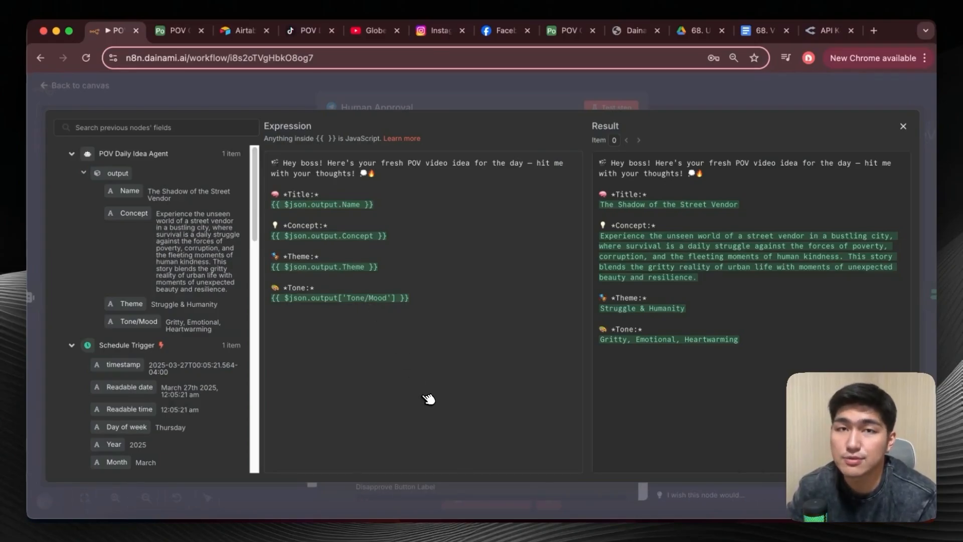
Try mapping the agent's Name output into the message's Title line a second time, and remove the duplicate expression.
left_click_drag(128, 191, 496, 206)
key("BackSpace")
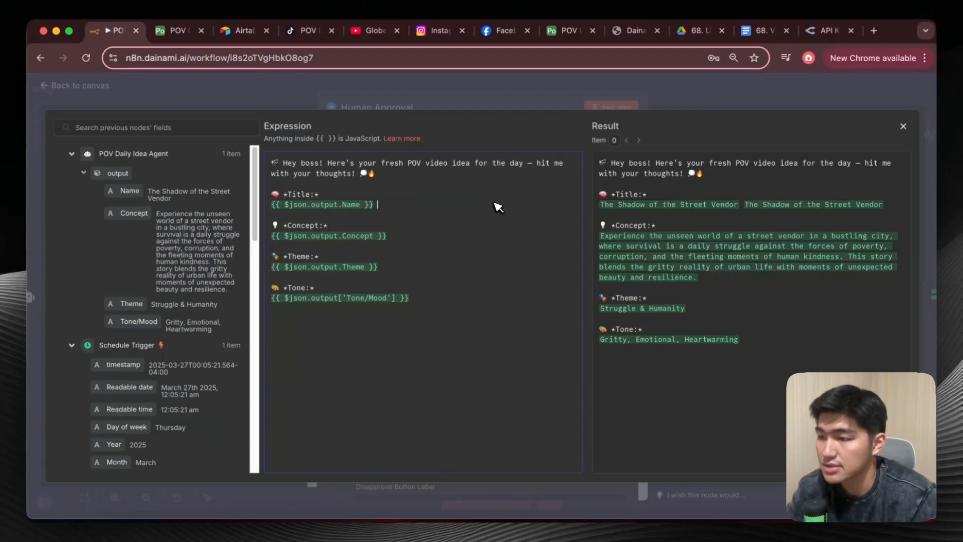
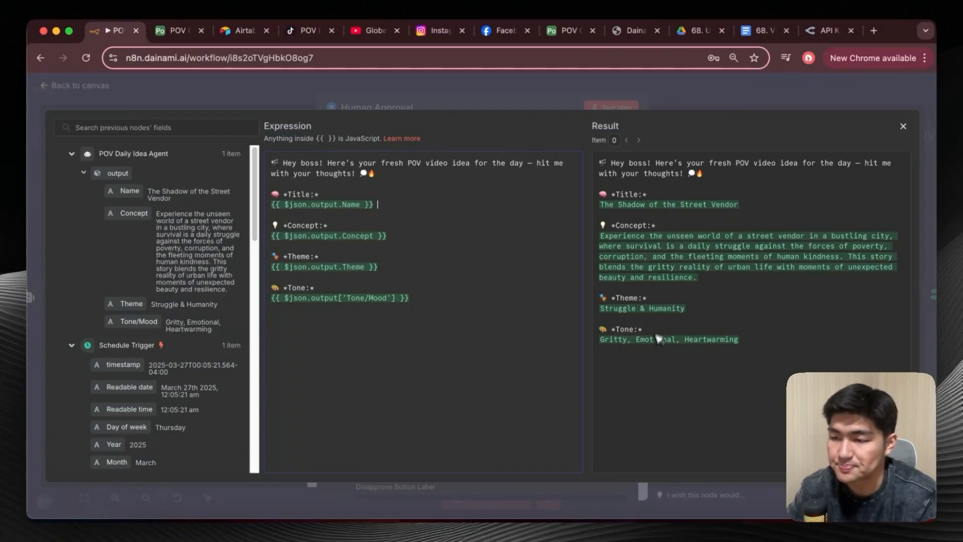
Leave the expanded Message editor, review the Human Approval node's response type, approval options and button labels, and return to the canvas.
left_click(903, 126)
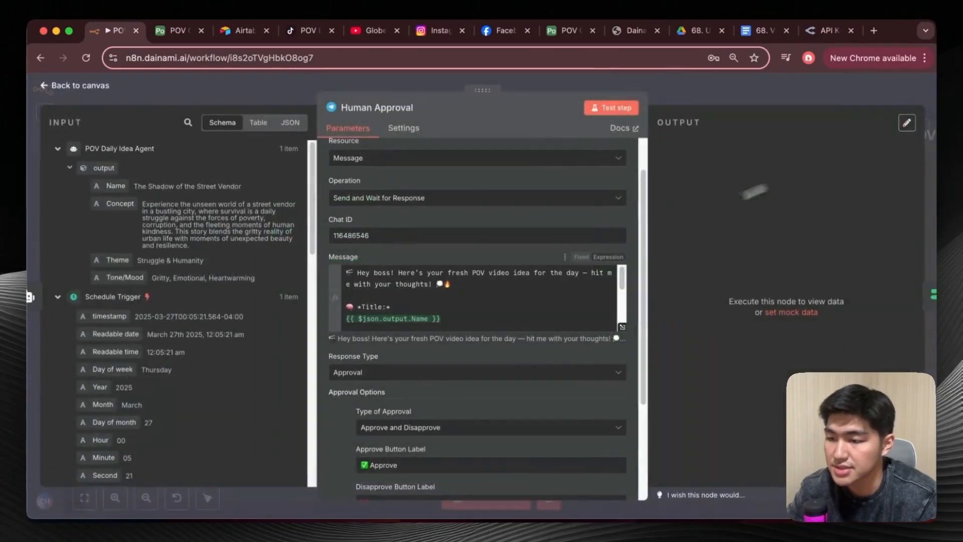
scroll(552, 306, "down", 2)
scroll(515, 393, "down", 4)
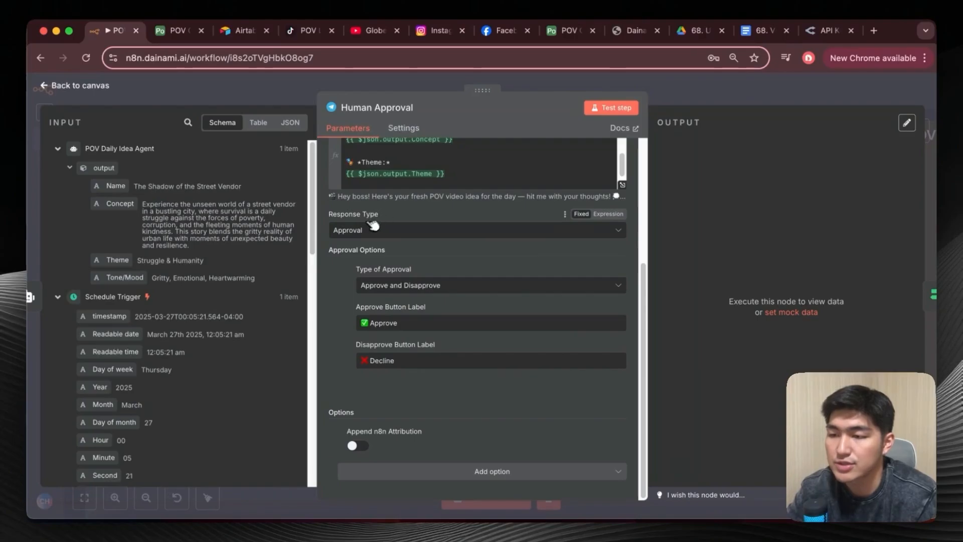
left_click(410, 235)
left_click(421, 247)
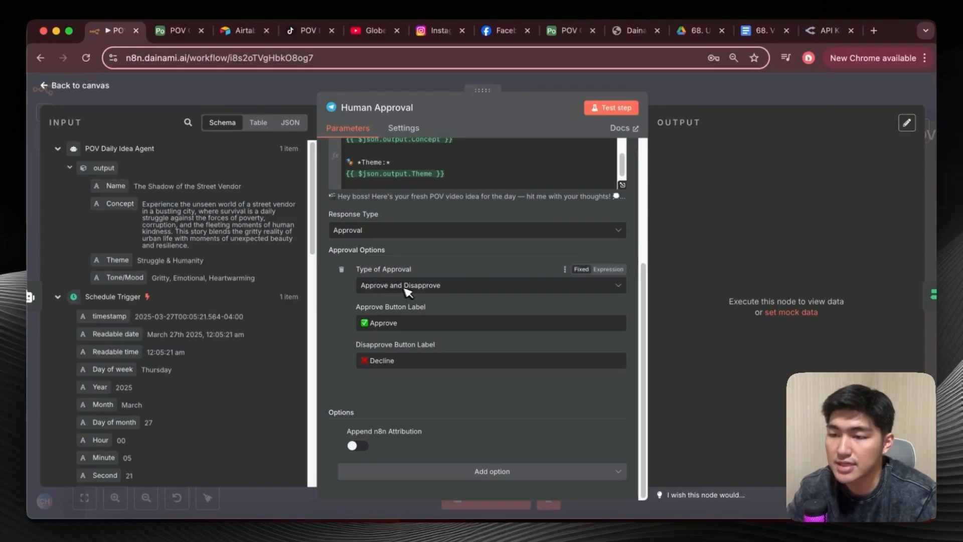
key("Escape")
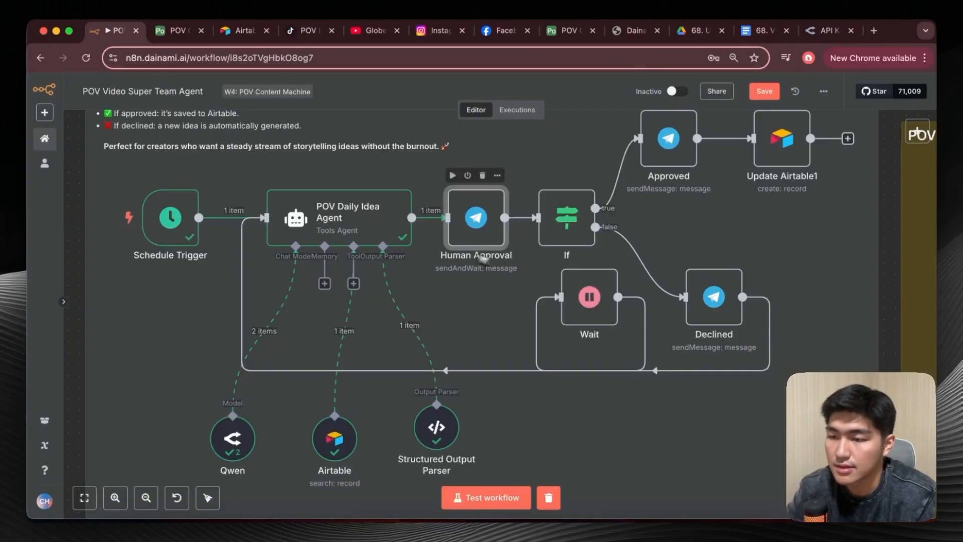
Execute the Human Approval node and switch to Telegram to read the idea message sent to the Kale AI bot chat.
left_click(453, 176)
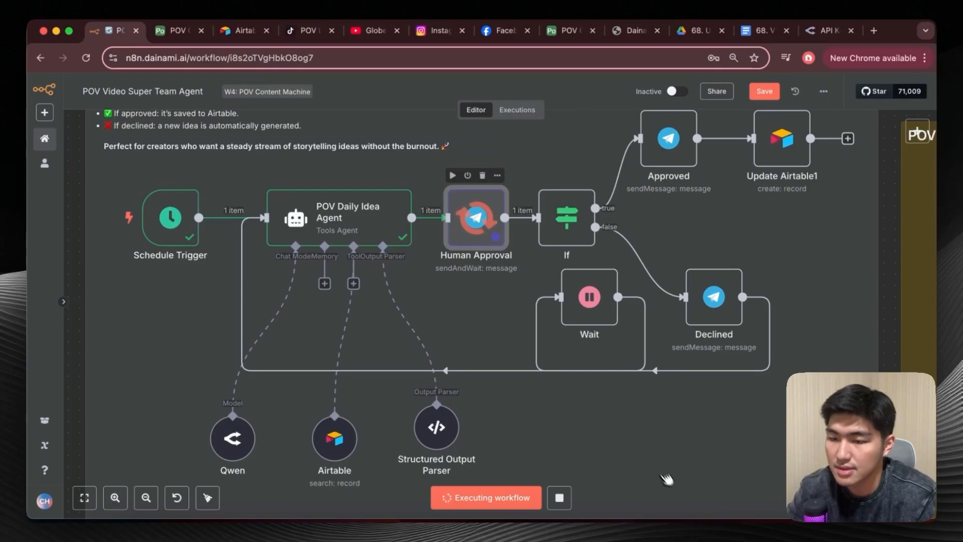
left_click(710, 537)
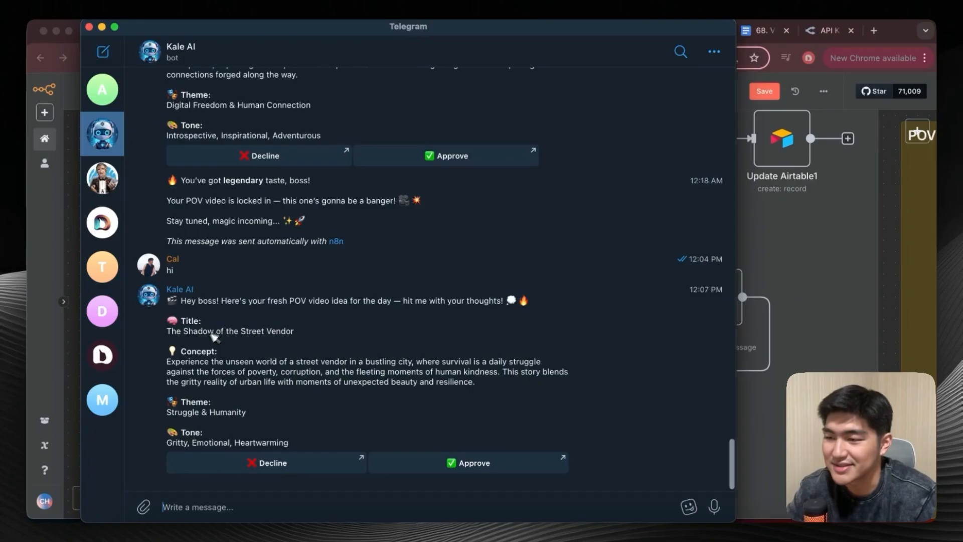
key("super+w")
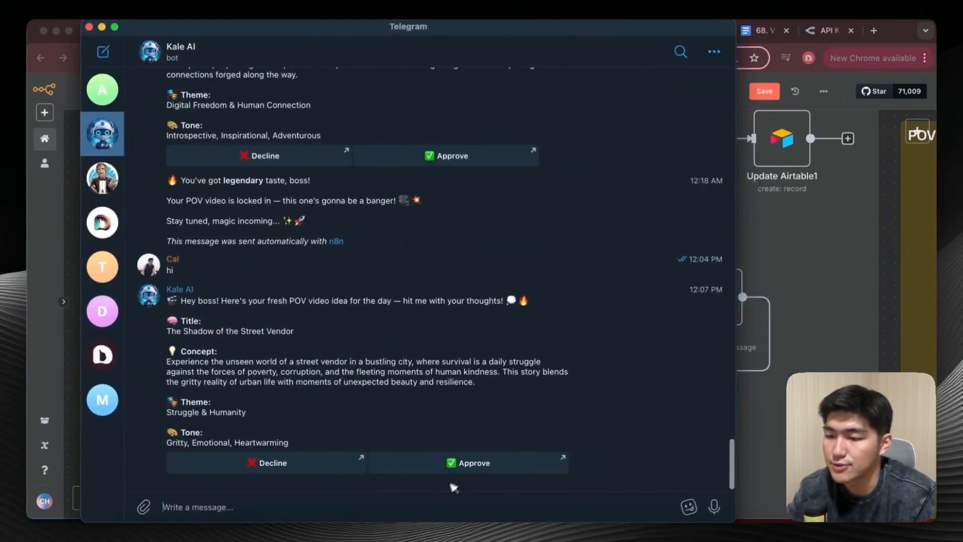
Approve "The Shadow of the Street Vendor" idea in Telegram, open its approval link, close the confirmation page and return to the n8n workflow.
left_click(467, 463)
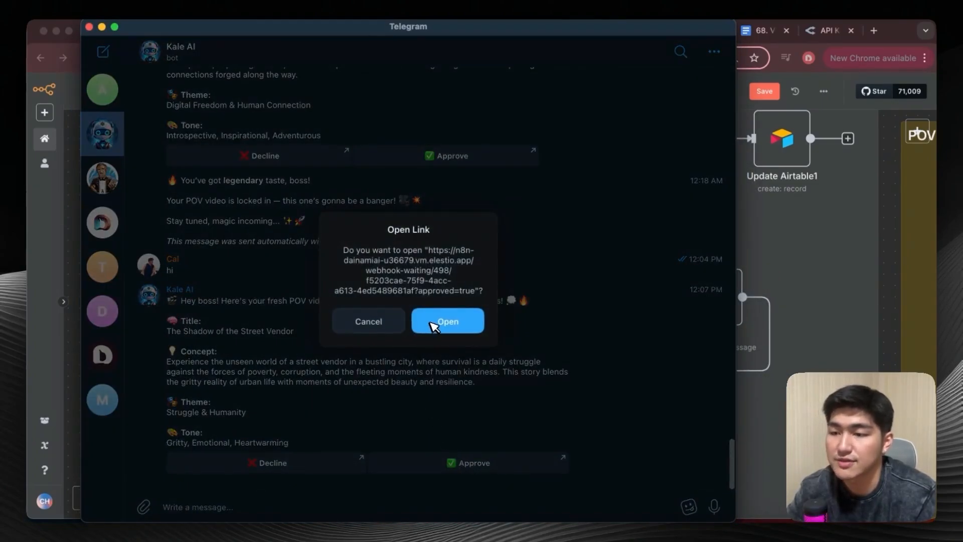
left_click(434, 325)
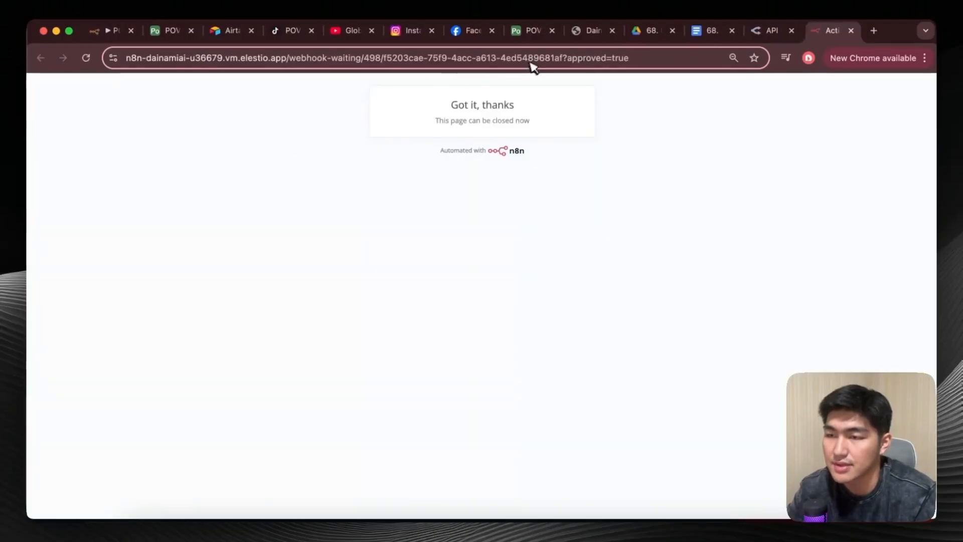
left_click(851, 31)
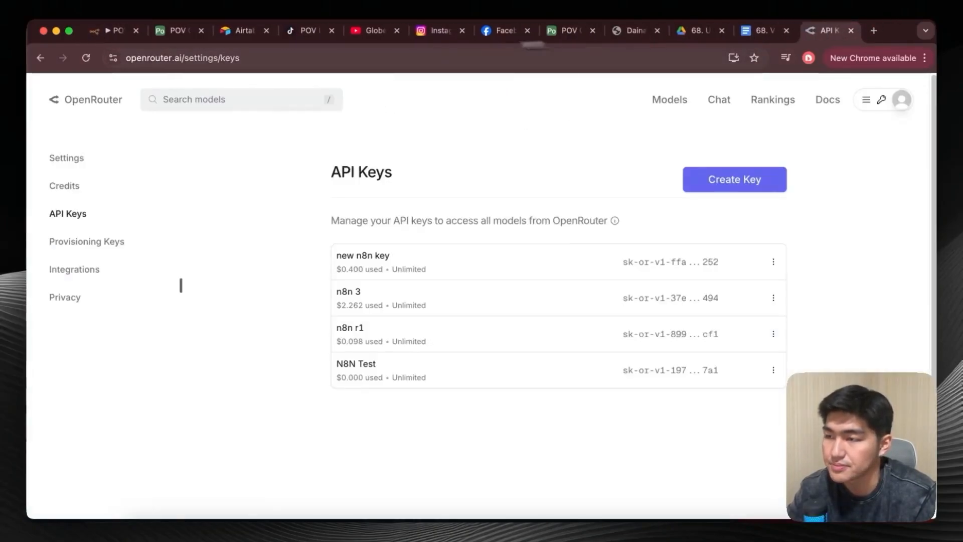
left_click(116, 32)
scroll(499, 295, "up", 2)
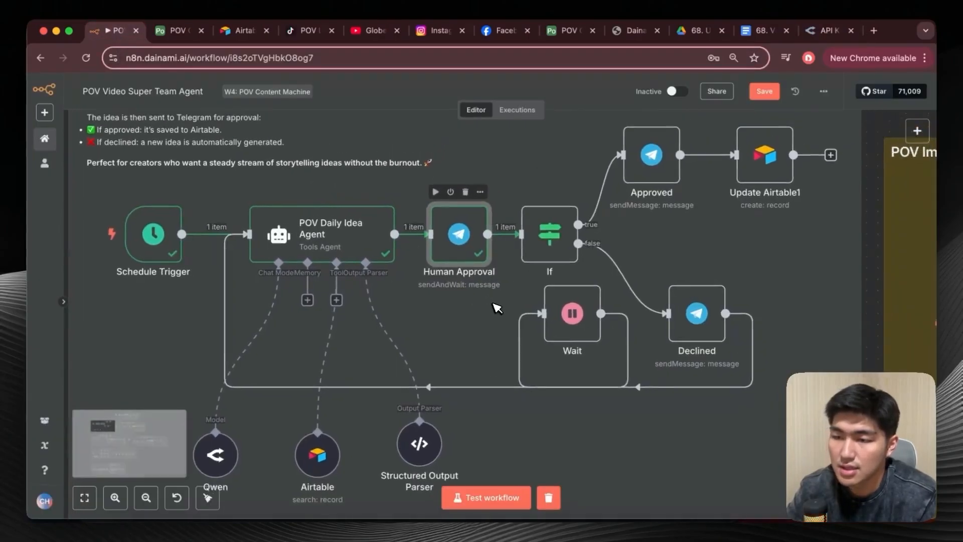
Inspect the Human Approval node's output and the If node's condition that tests the approved value.
double_click(456, 282)
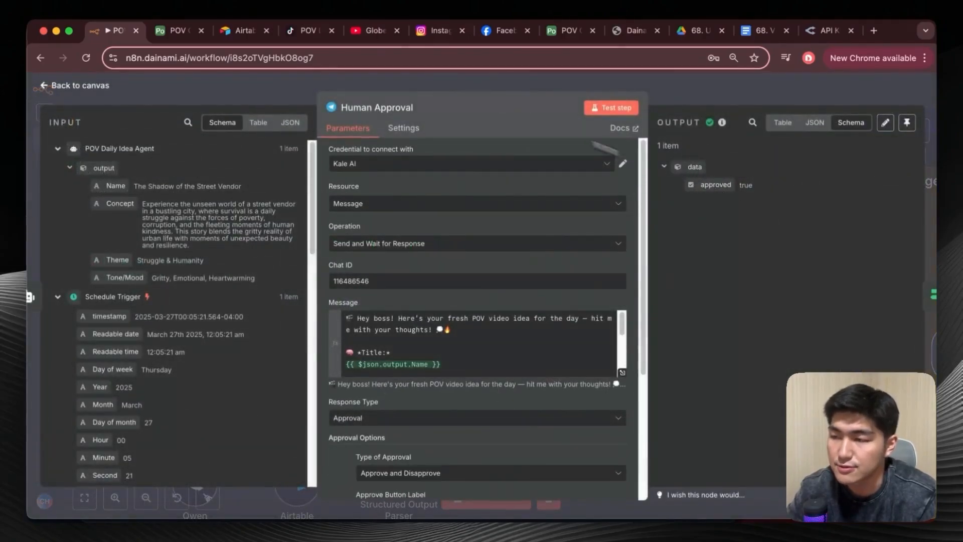
left_click(53, 86)
scroll(441, 264, "right", 2)
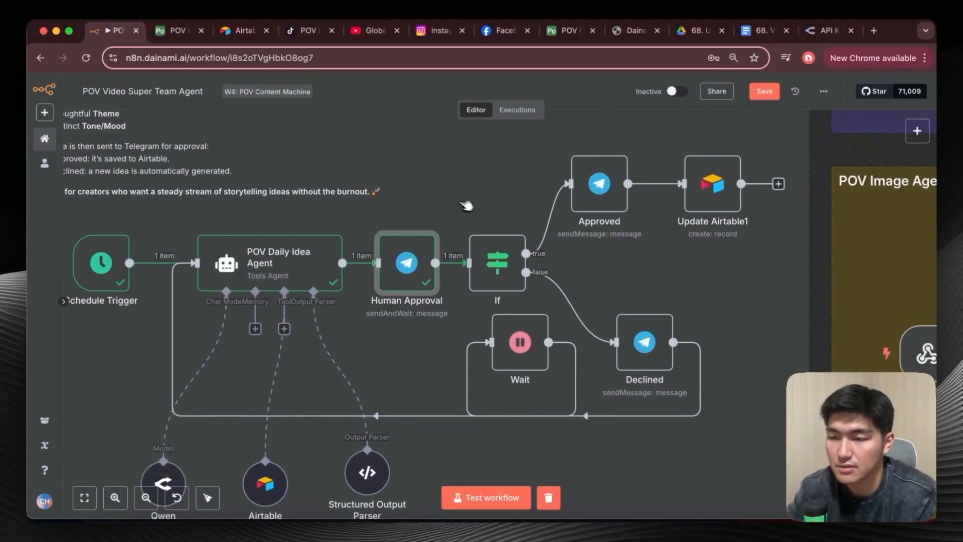
double_click(507, 261)
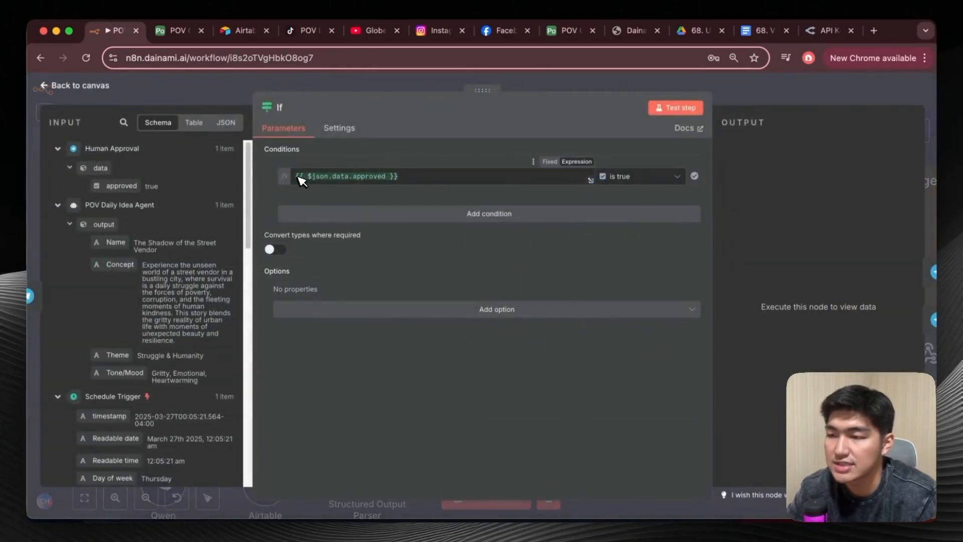
mouse_move(123, 186)
left_mouse_down()
mouse_move(342, 188)
mouse_move(157, 176)
mouse_move(134, 187)
left_mouse_up()
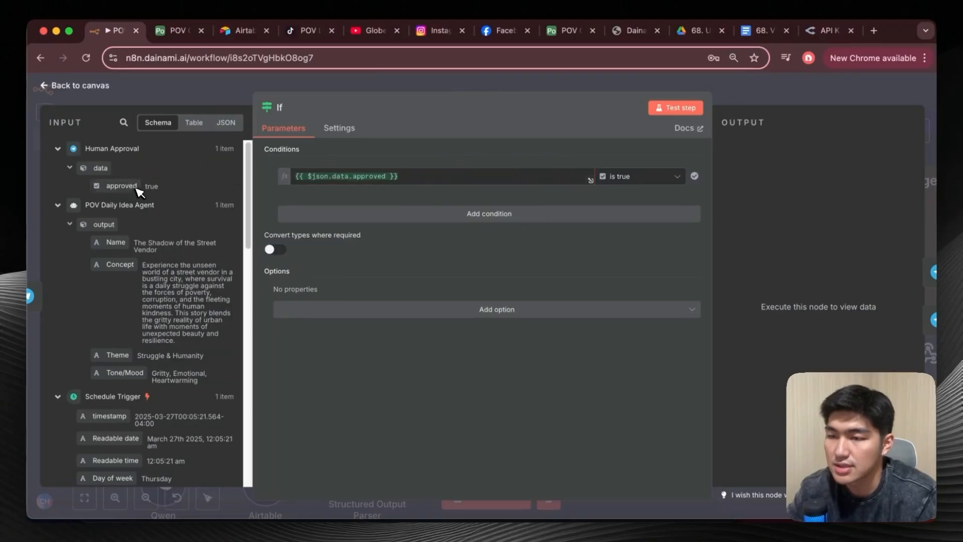
left_click(59, 100)
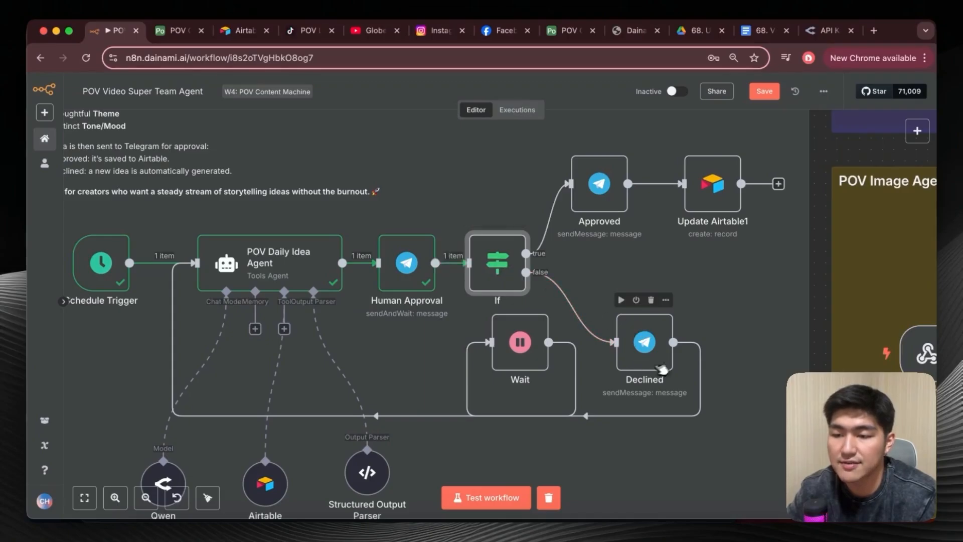
Open the Declined node, review its Telegram message text in the expanded editor, and return to the canvas.
double_click(644, 339)
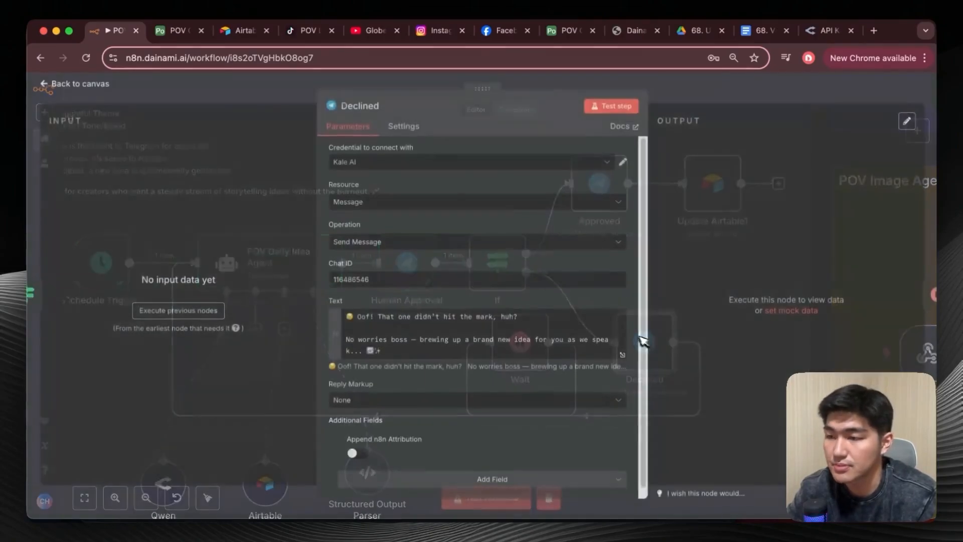
scroll(489, 340, "down", 1)
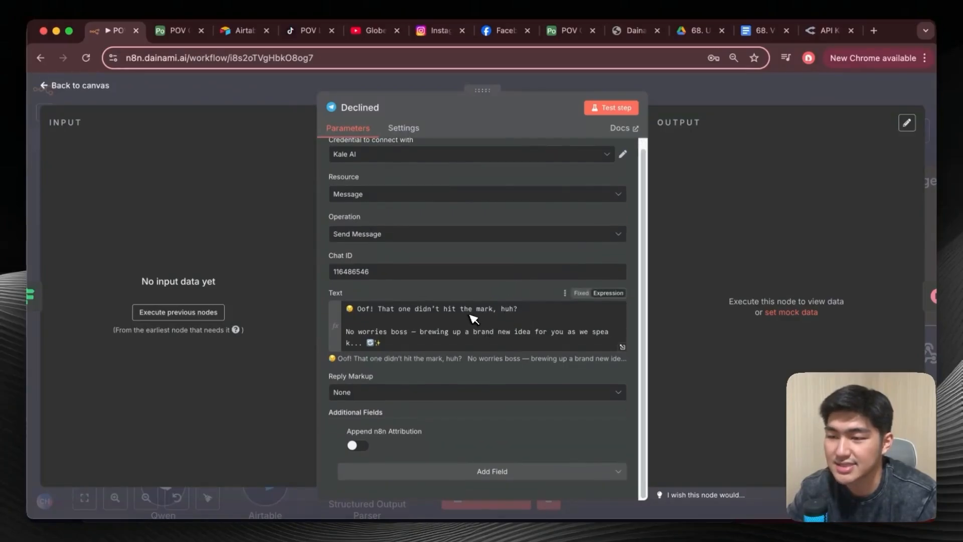
left_click(473, 318)
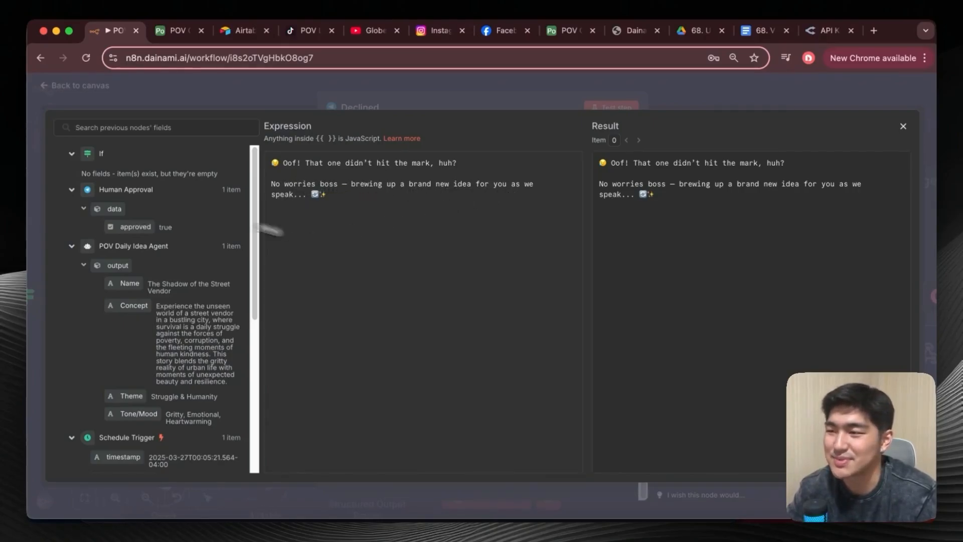
left_click(905, 125)
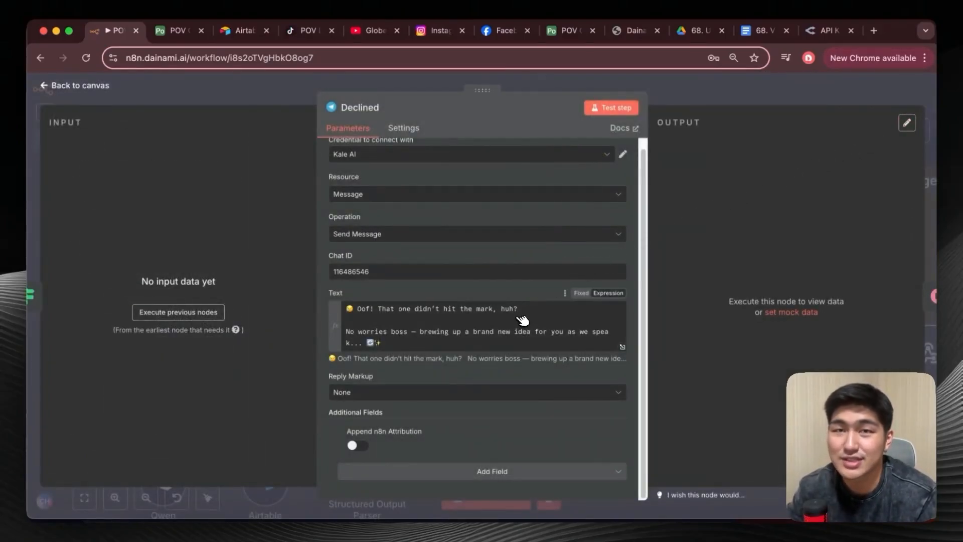
key("Escape")
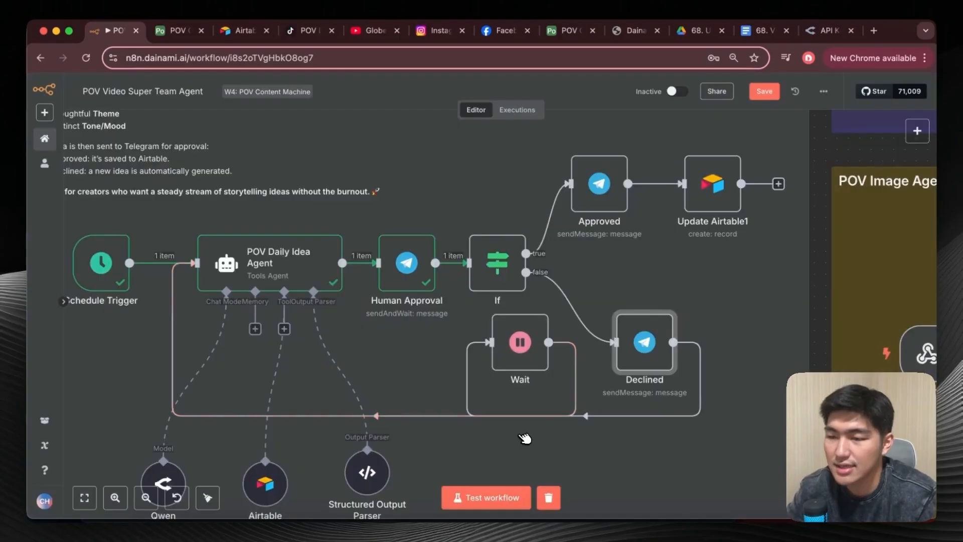
Open the Wait node, review its resume mode, wait amount and unit, and return to the canvas.
left_click(520, 347)
double_click(520, 346)
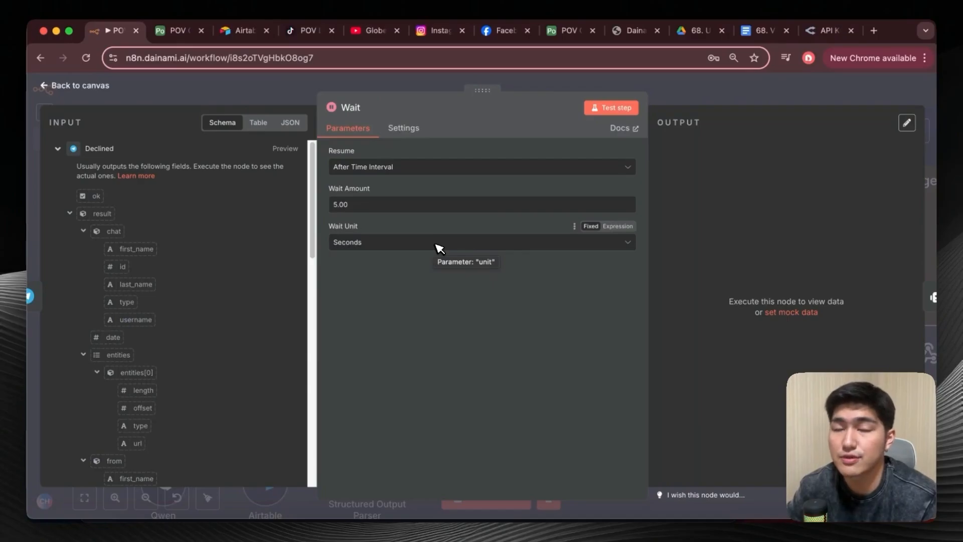
left_click(51, 85)
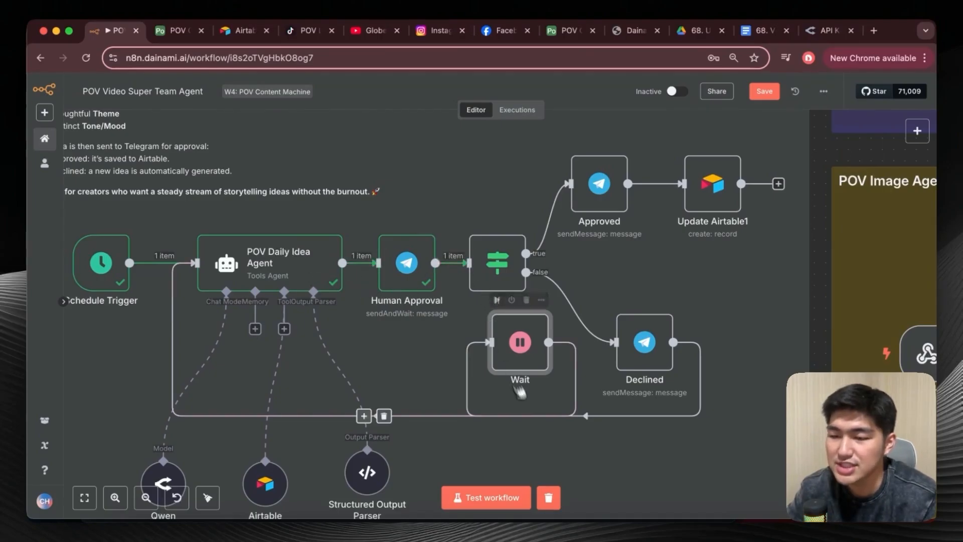
Clear the previous execution data and run a new workflow test from the Schedule Trigger.
left_click(554, 498)
left_click(499, 492)
scroll(431, 432, "left", 2)
mouse_move(199, 263)
left_click(144, 262)
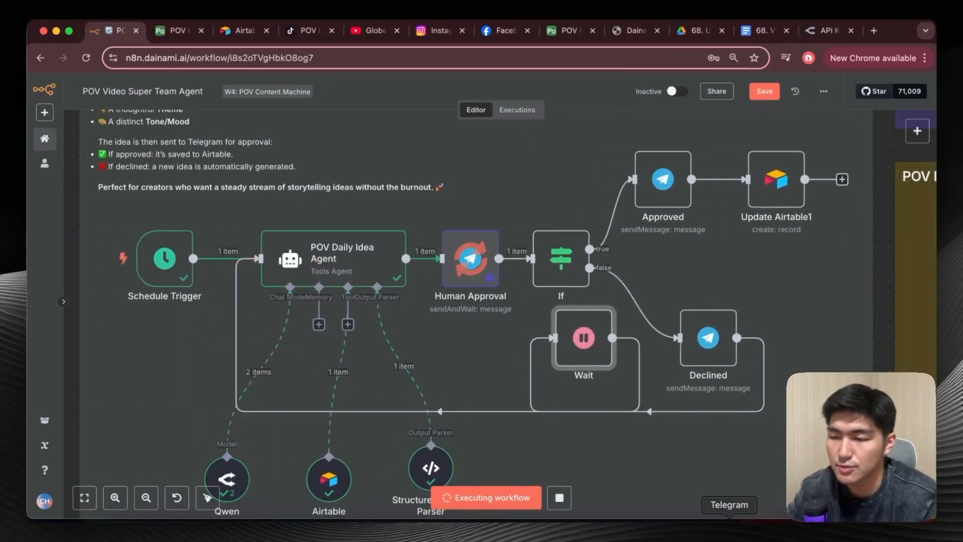
Decline "The Last Nomad of the Neon Jungle" idea in Telegram, open its link, close the confirmation page and return to the n8n workflow.
left_click(729, 526)
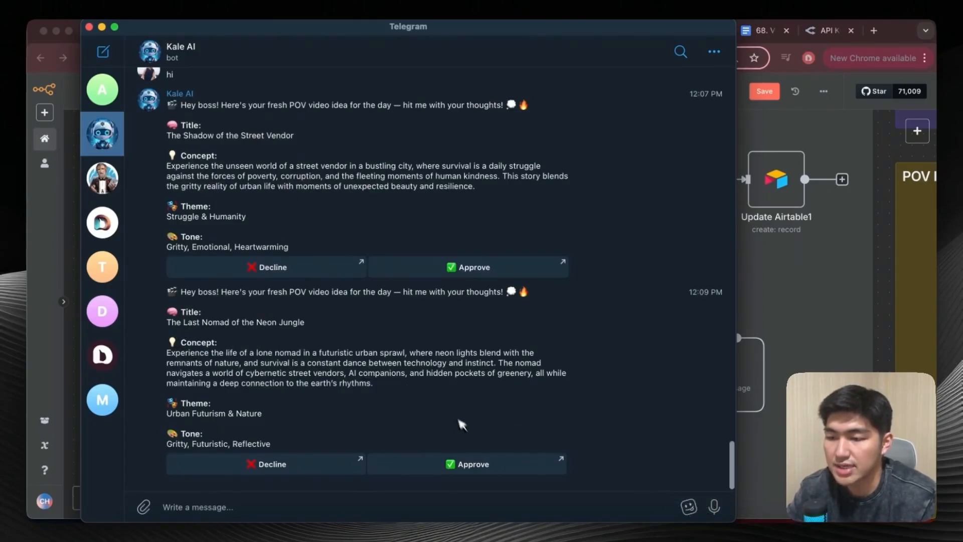
left_click(274, 464)
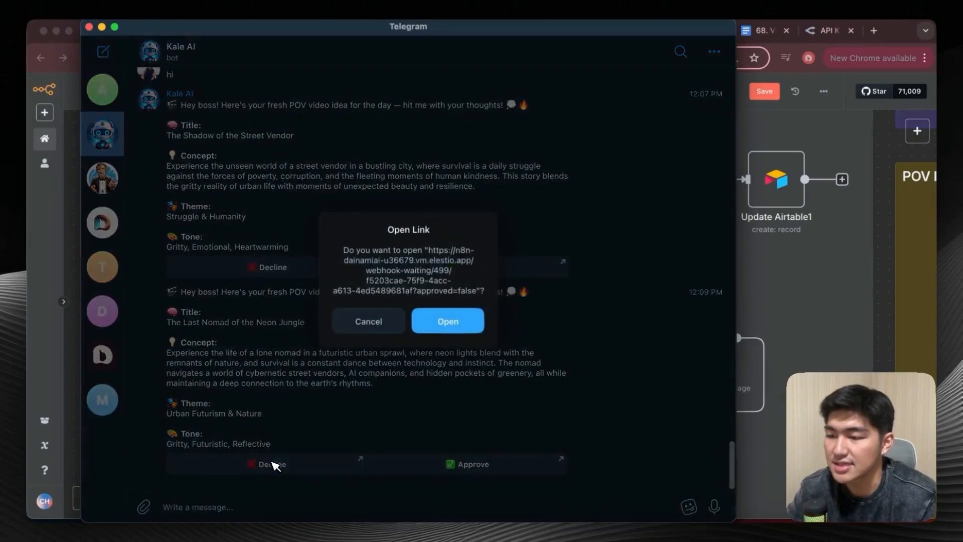
left_click(419, 325)
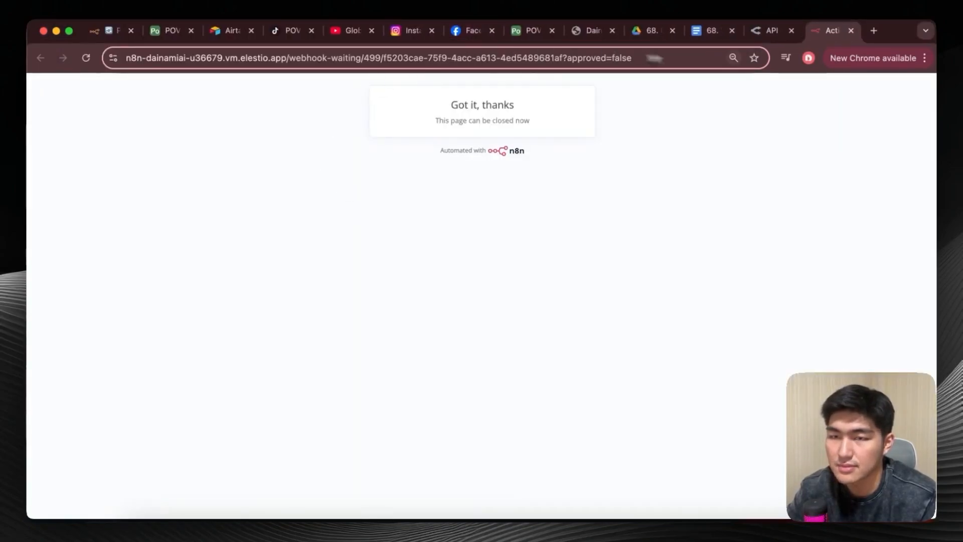
left_click(851, 31)
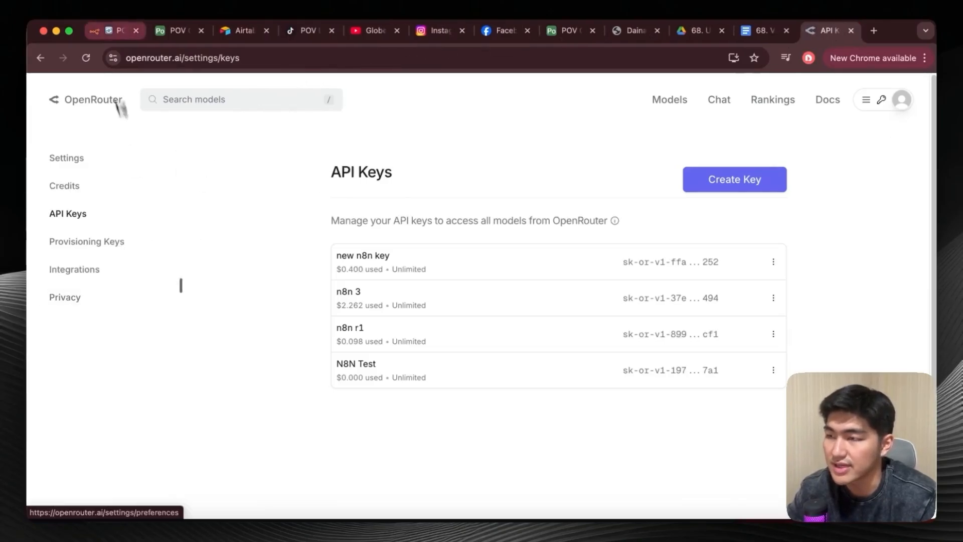
left_click(115, 31)
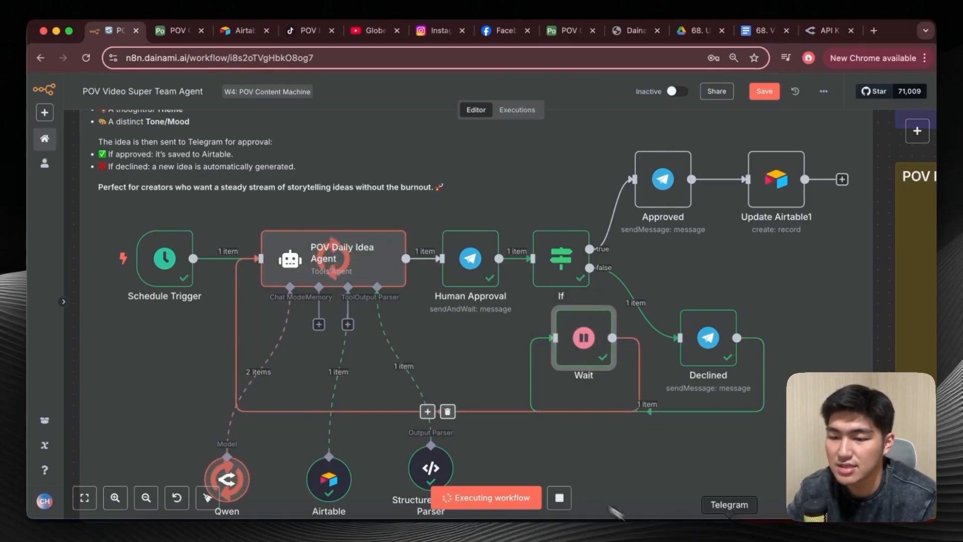
Approve the "Dawn of the Desert Nomad" idea in Telegram, open its link, close the confirmation page and return to the n8n workflow.
left_click(729, 537)
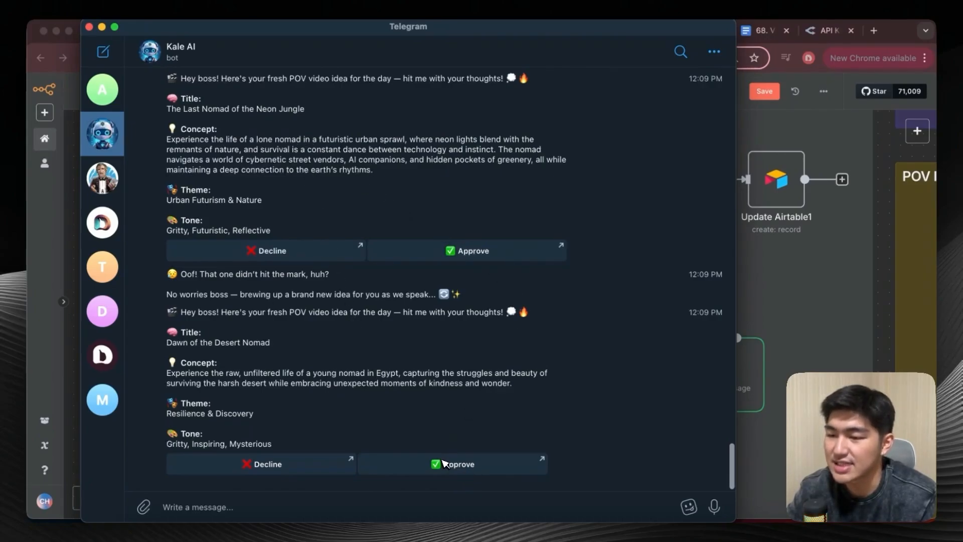
left_click(444, 462)
left_click(437, 317)
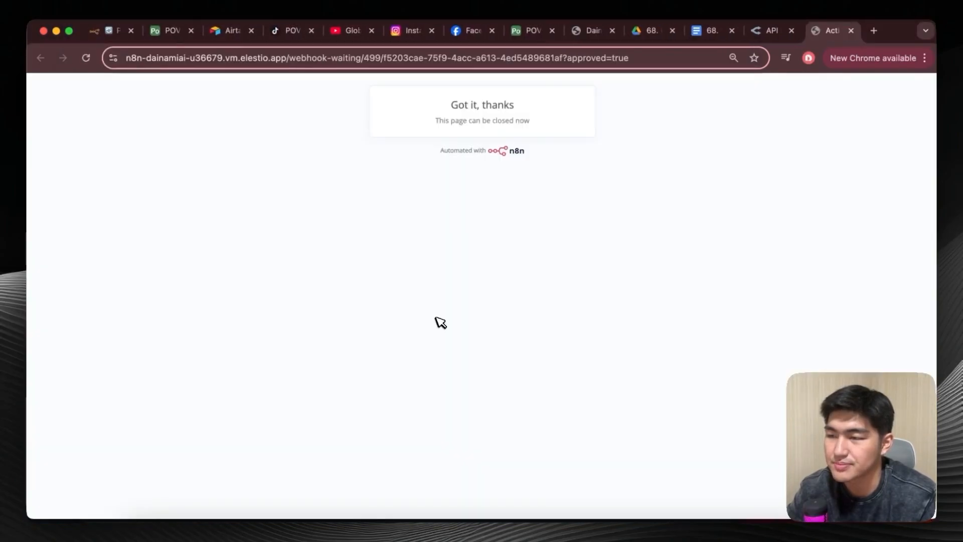
left_click(853, 31)
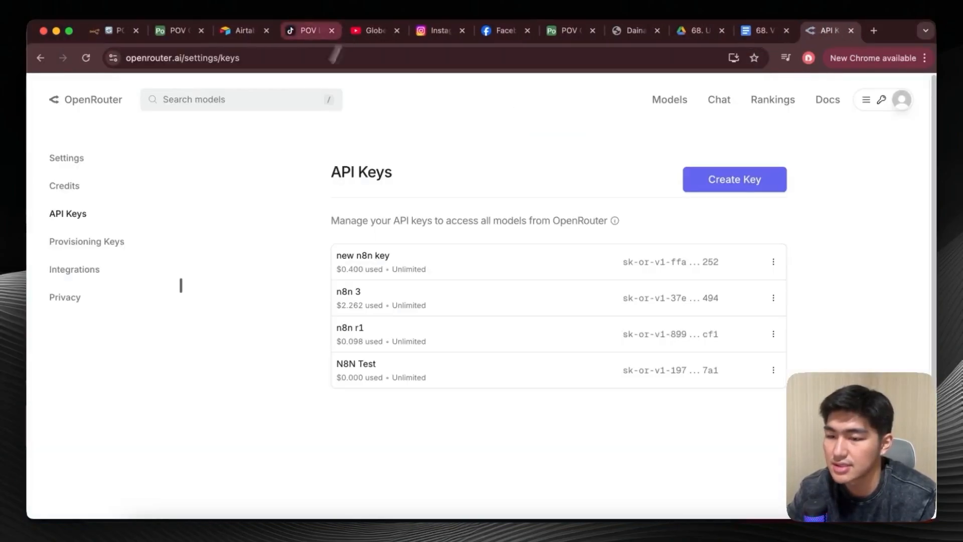
left_click(124, 34)
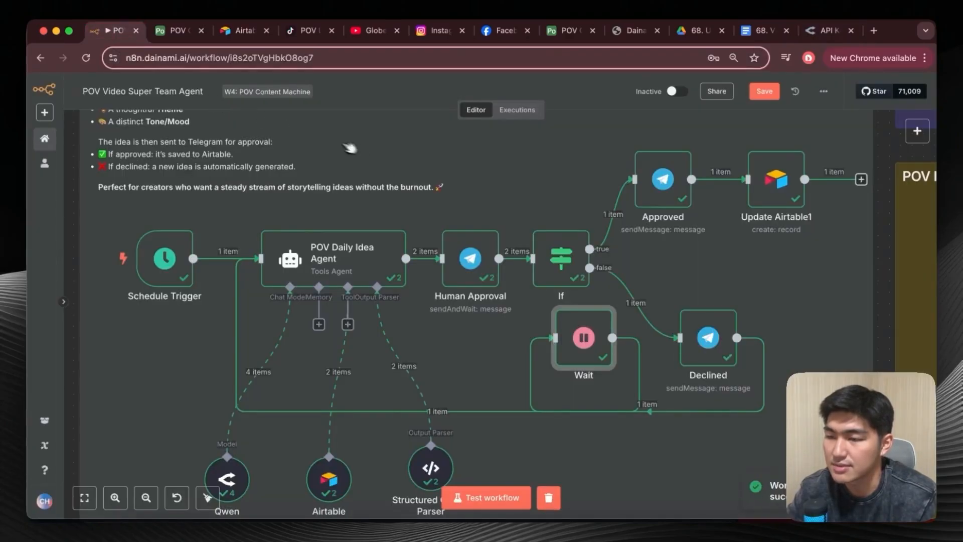
Open the Approved node, review its message text in the expression editor, compare it with the Telegram message and return to the canvas.
scroll(502, 211, "right", 2)
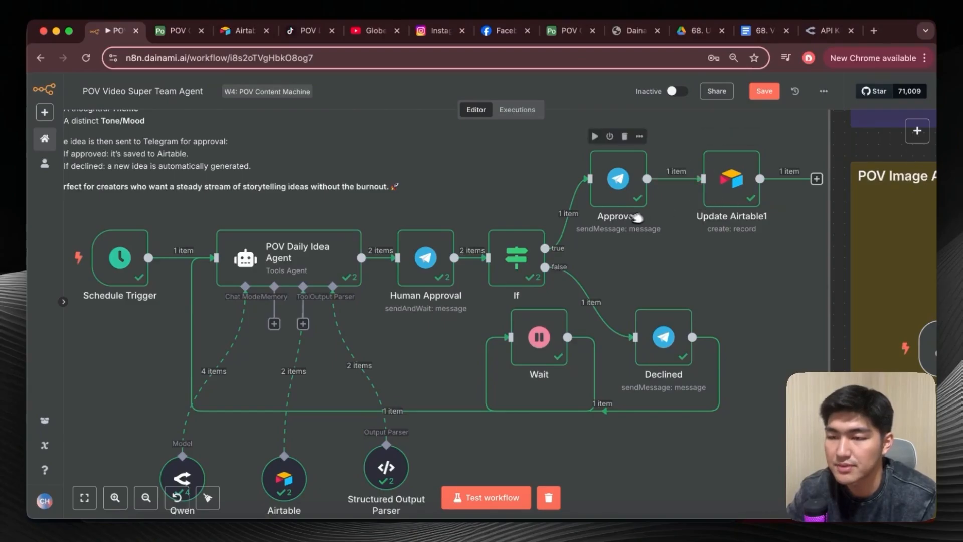
double_click(627, 185)
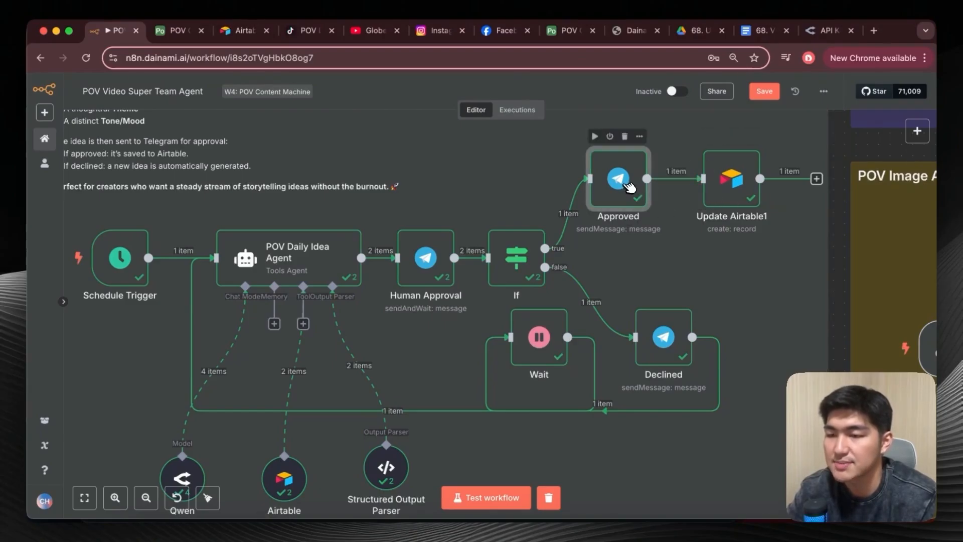
left_click(622, 368)
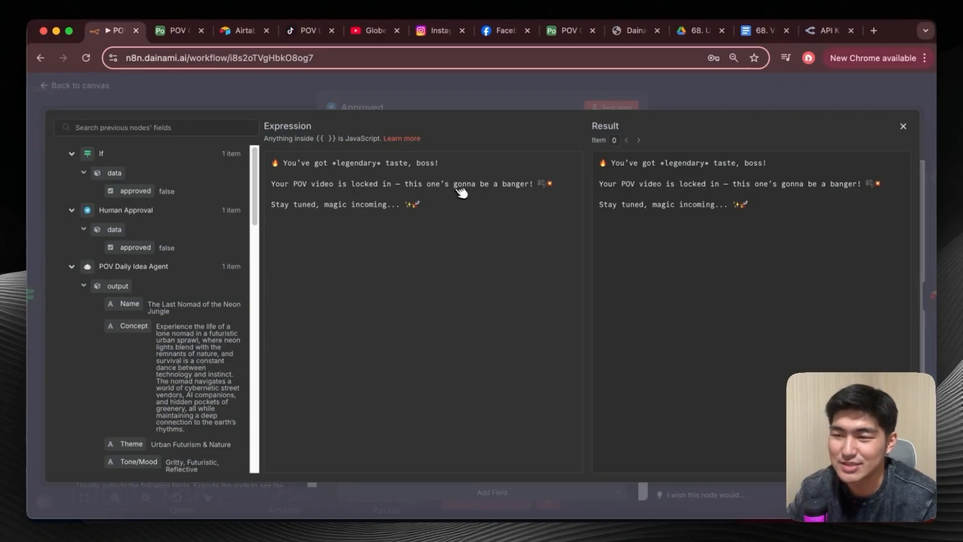
left_click(199, 99)
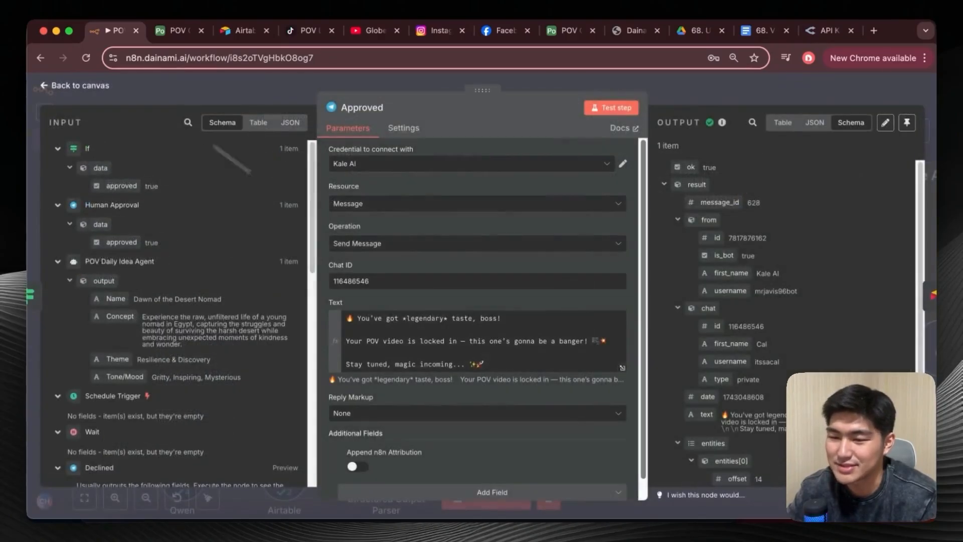
left_click(713, 531)
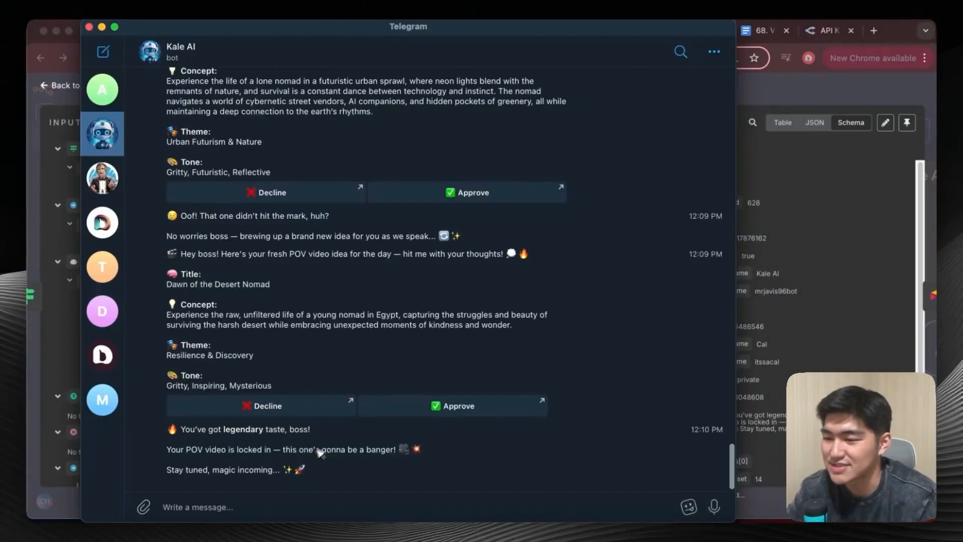
left_click(88, 26)
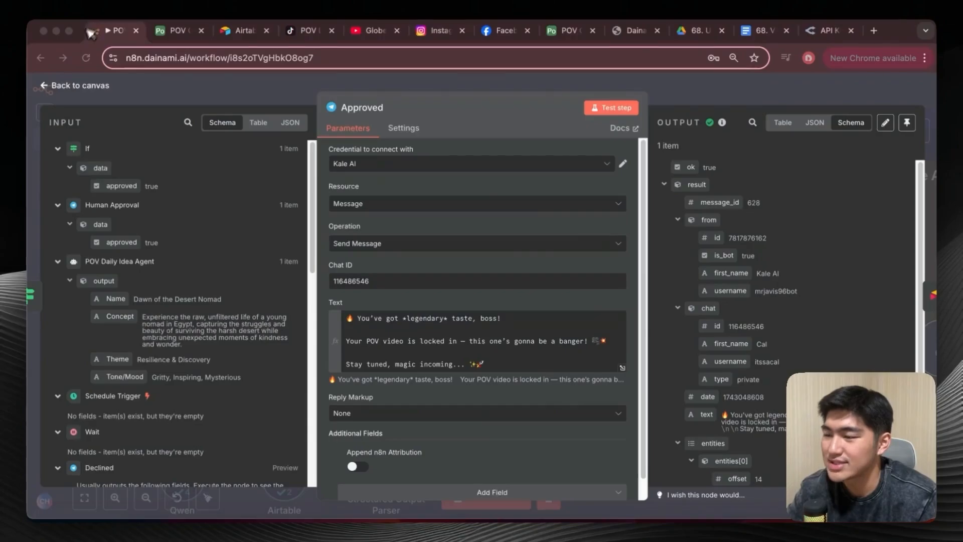
left_click(45, 85)
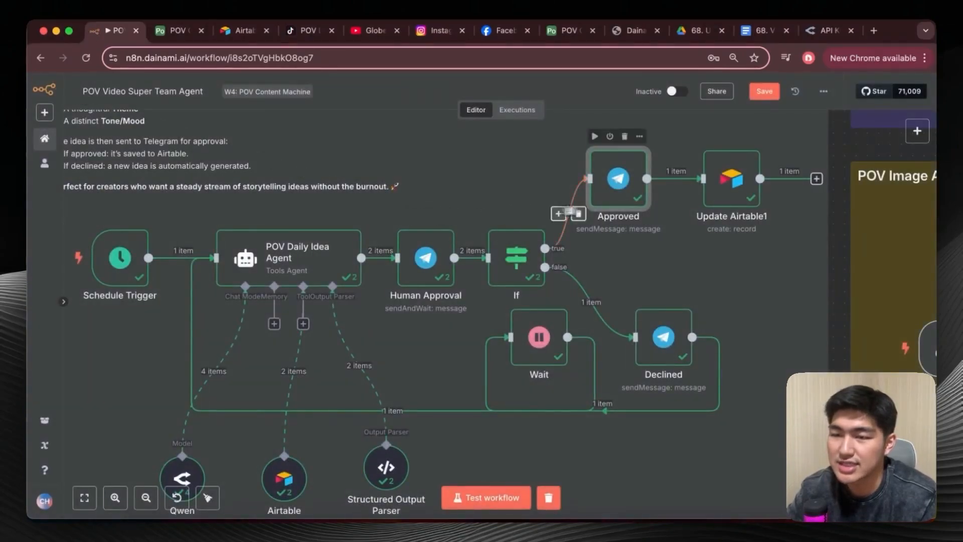
Open the Update Airtable1 node, review its resource, operation, base and table settings and the base selection modes, and return to the canvas.
double_click(754, 195)
scroll(423, 307, "down", 2)
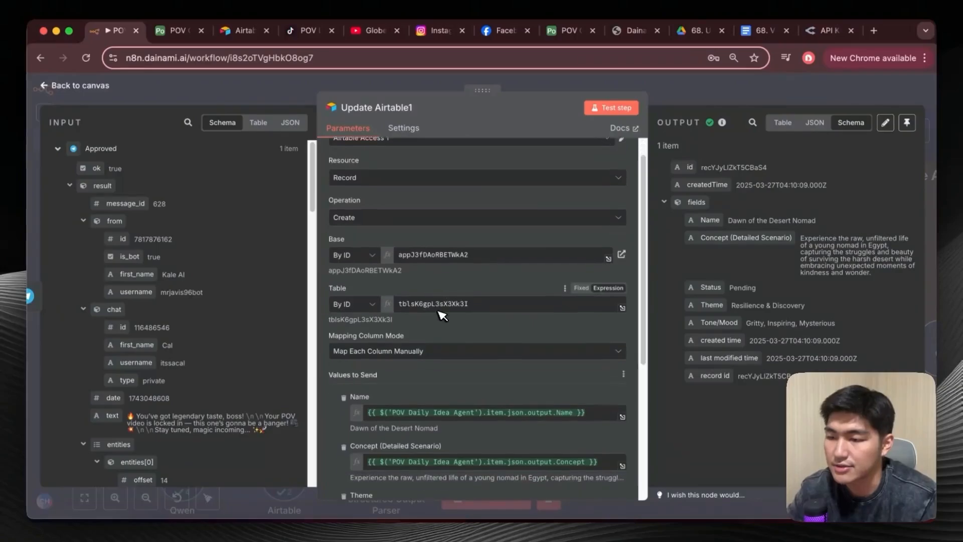
scroll(424, 307, "up", 2)
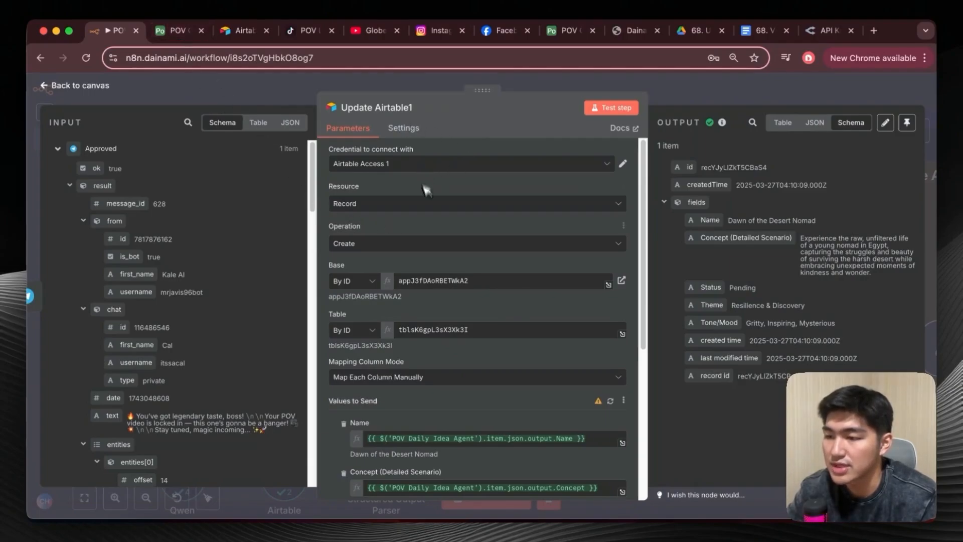
scroll(435, 247, "down", 1)
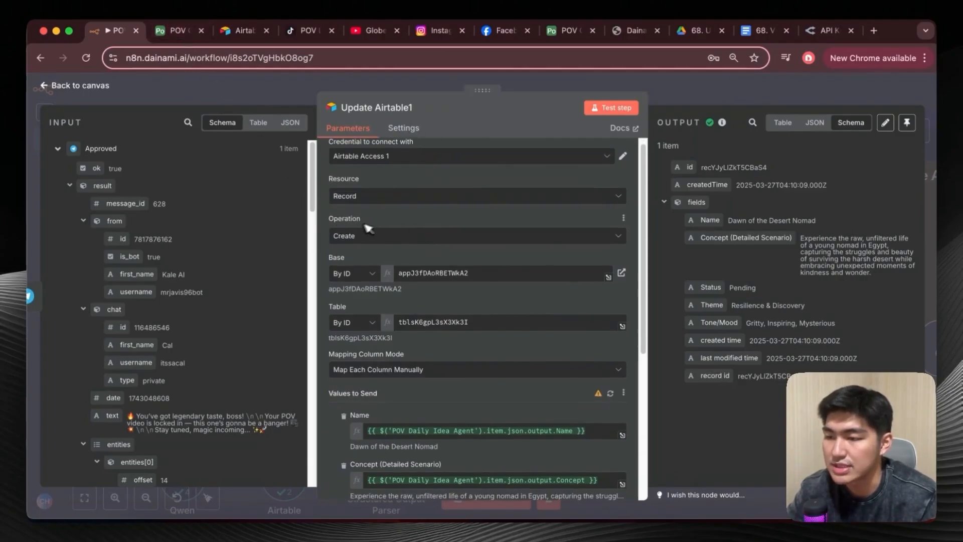
scroll(376, 269, "down", 2)
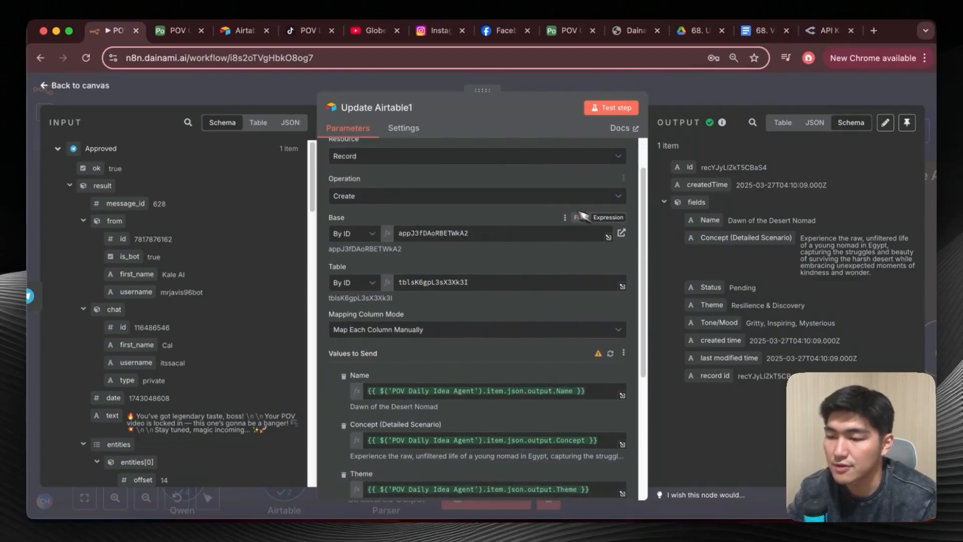
left_click(358, 233)
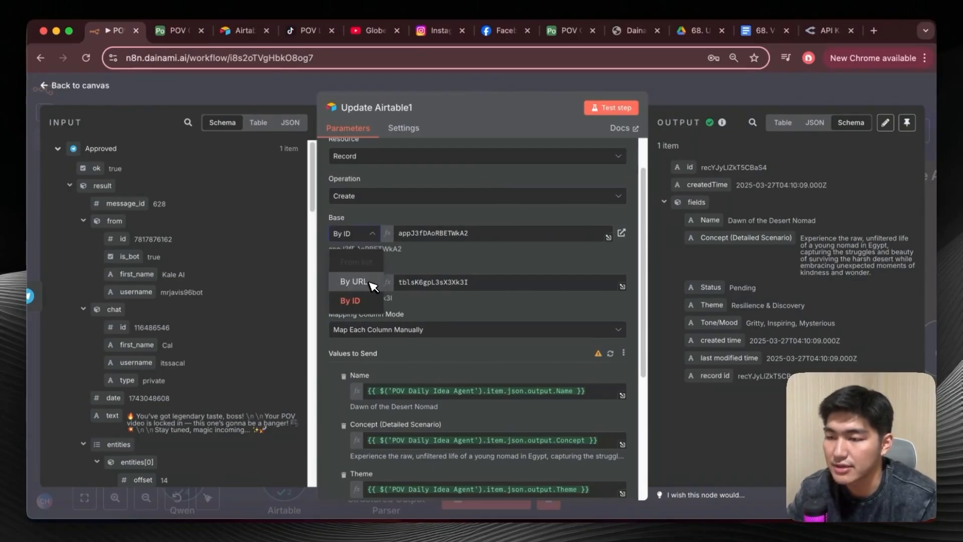
left_click(444, 217)
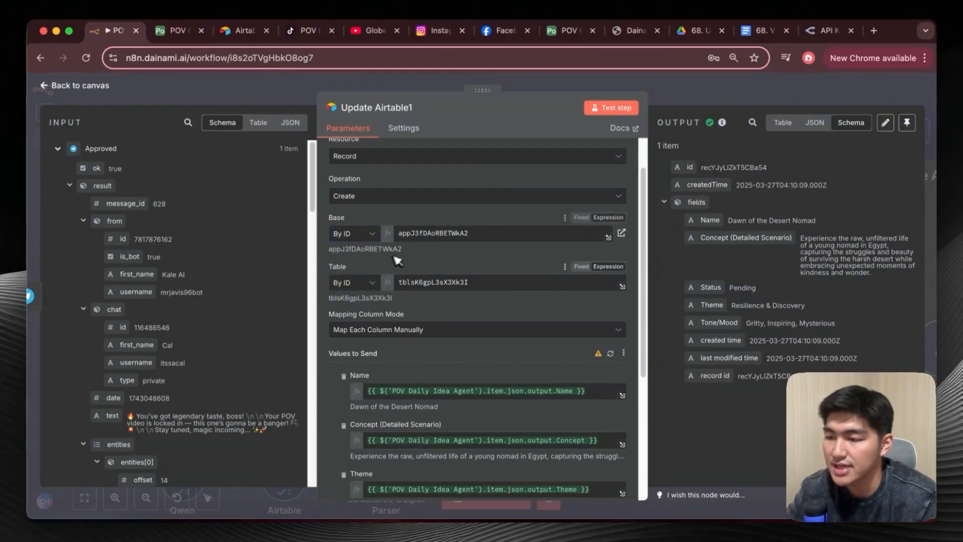
left_click(80, 89)
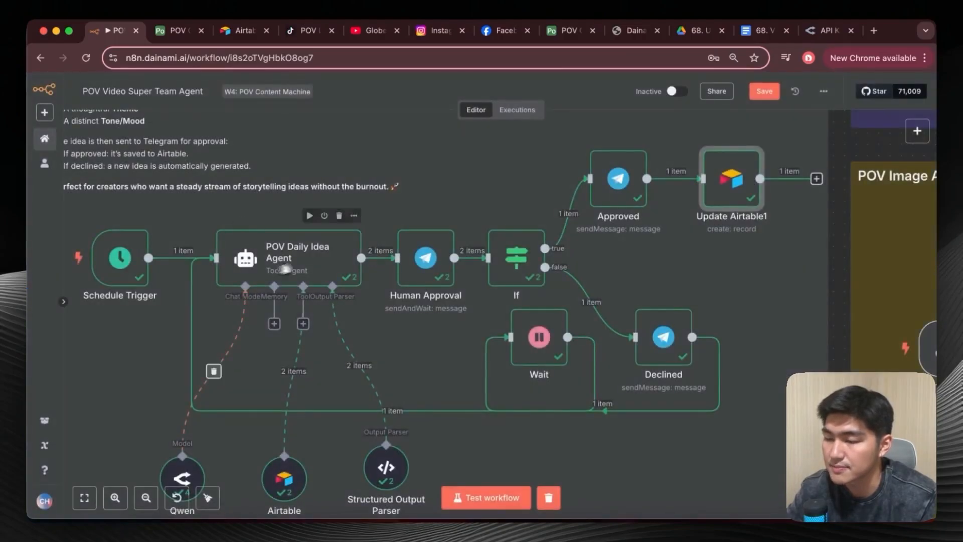
Open the idea agent's Airtable tool, switch its Base value from fixed to an expression by ID, and return to the canvas.
scroll(350, 279, "left", 2)
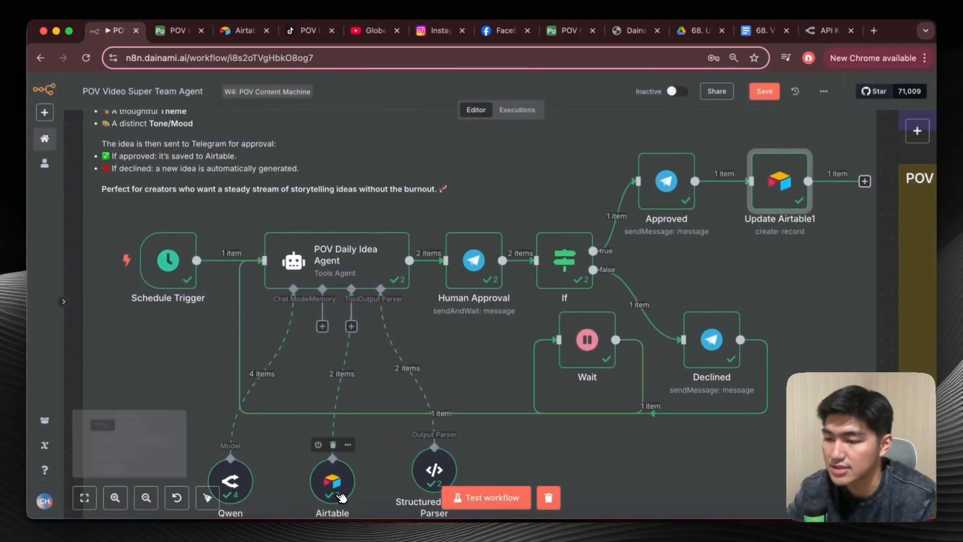
double_click(332, 479)
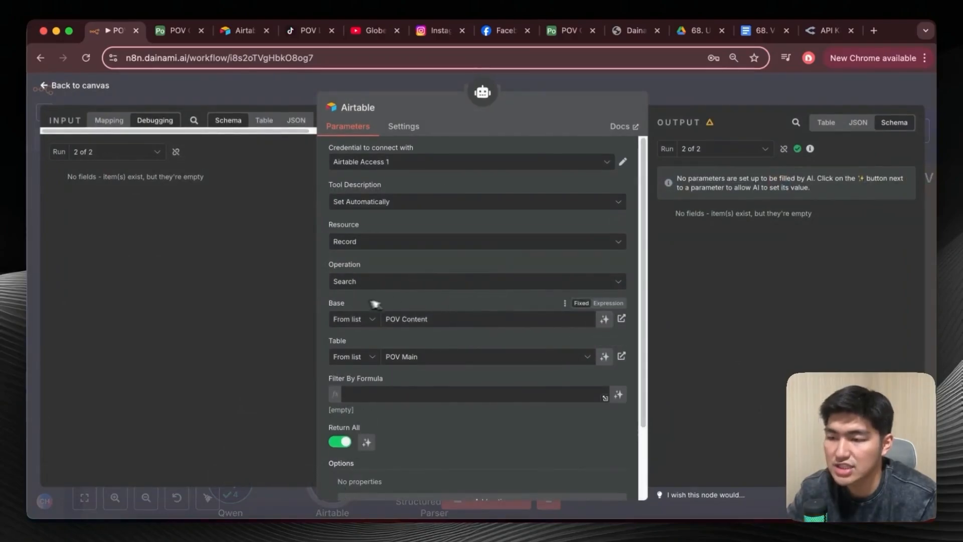
left_click(608, 303)
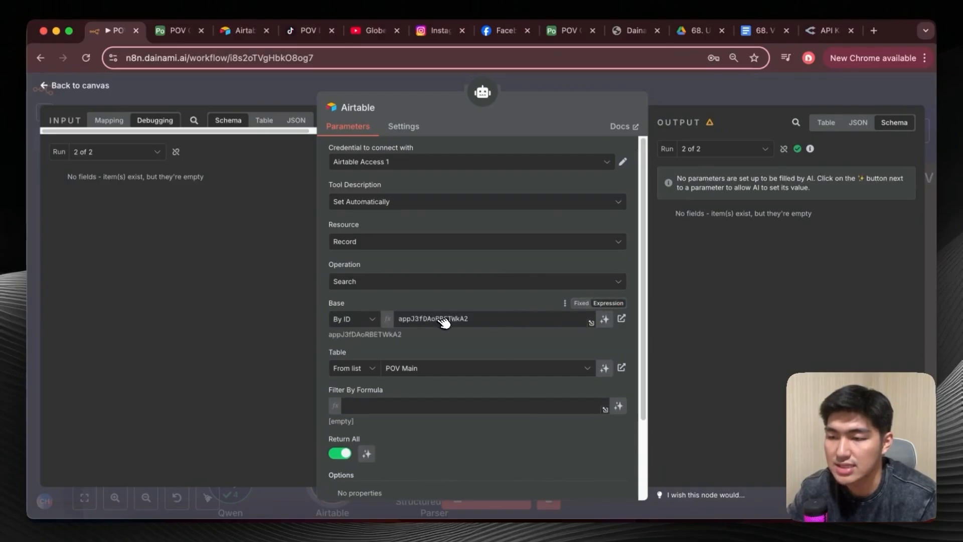
left_click(49, 86)
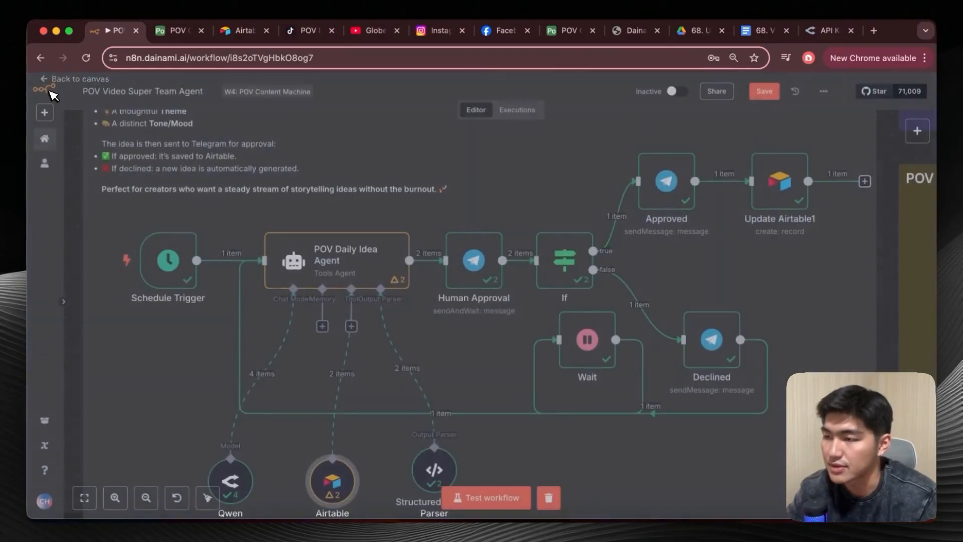
Reopen the Update Airtable1 node and review how the POV Daily Idea Agent outputs, such as Name and Concept, map to the Airtable columns.
double_click(779, 185)
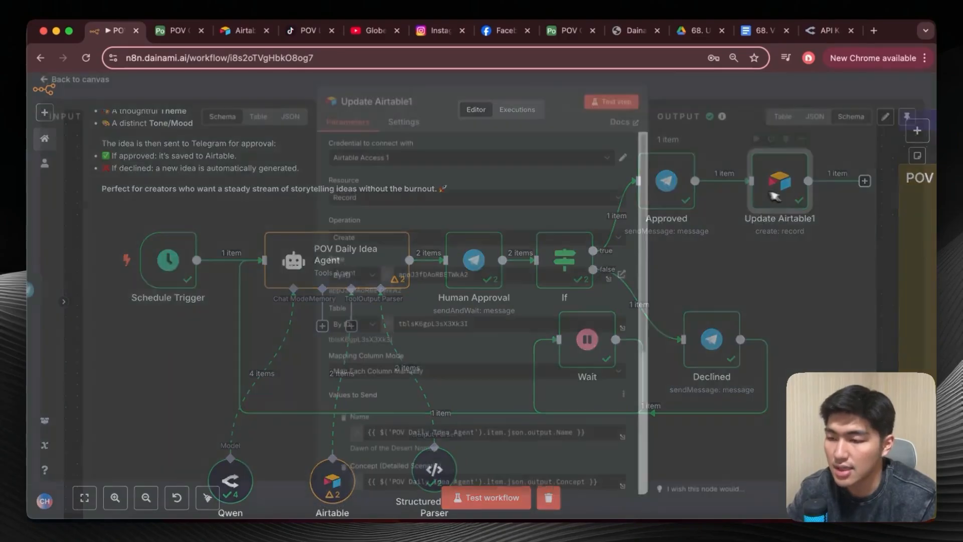
scroll(443, 342, "down", 3)
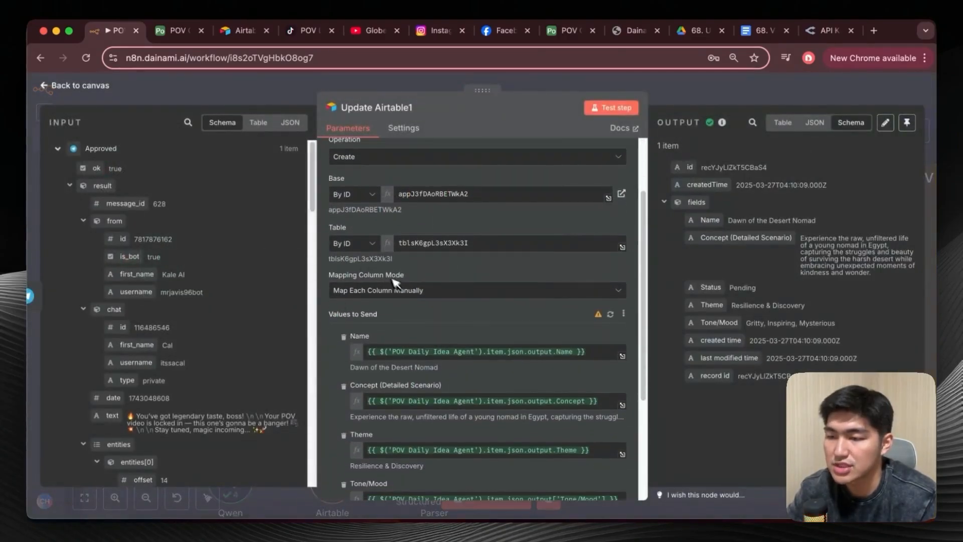
scroll(410, 309, "down", 4)
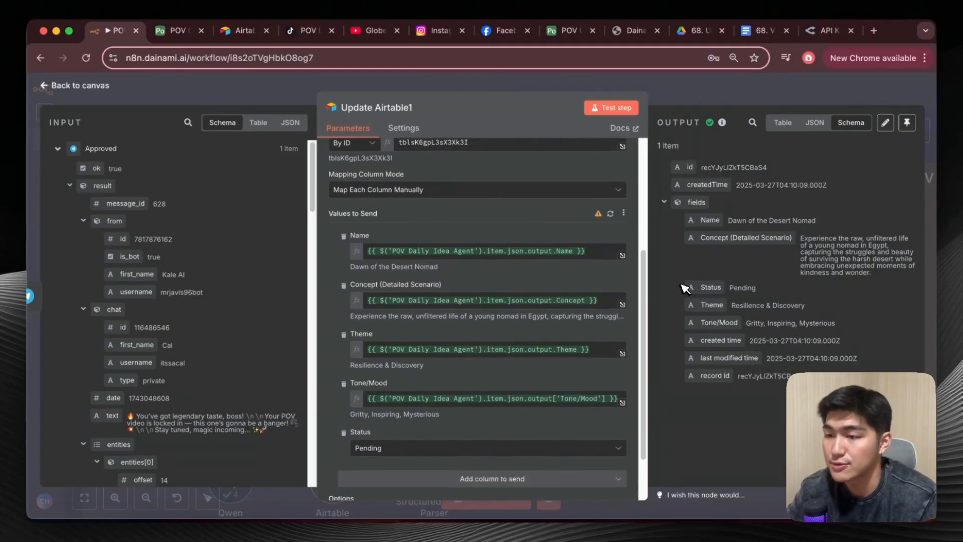
scroll(165, 245, "down", 10)
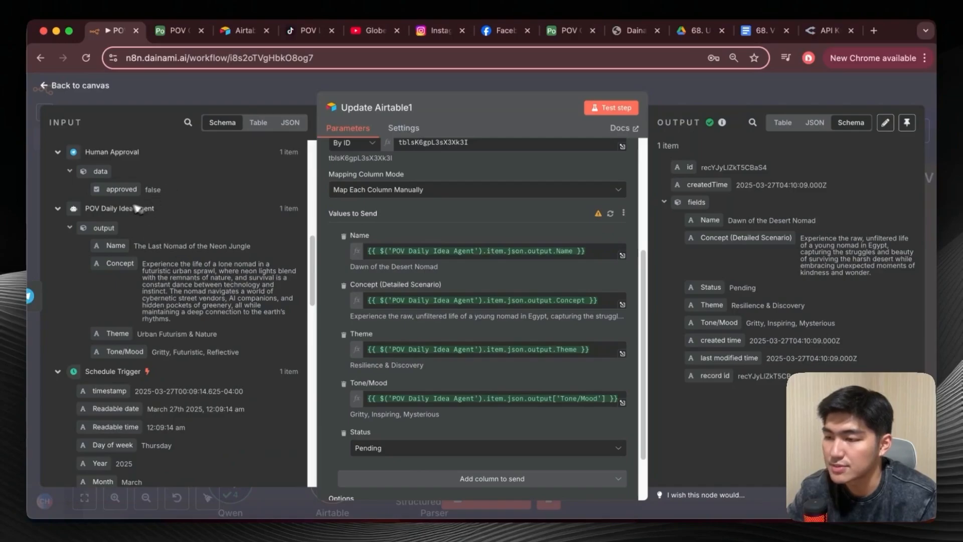
scroll(178, 206, "down", 2)
left_click_drag(116, 221, 392, 262)
left_click_drag(119, 239, 371, 304)
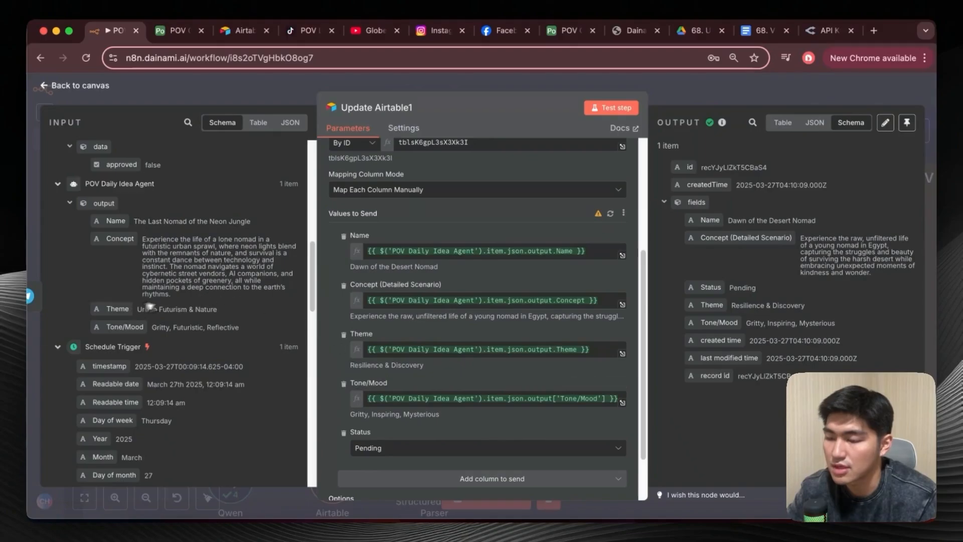
Select Pending as the Status value sent to Airtable in the Update Airtable1 node.
scroll(387, 329, "down", 2)
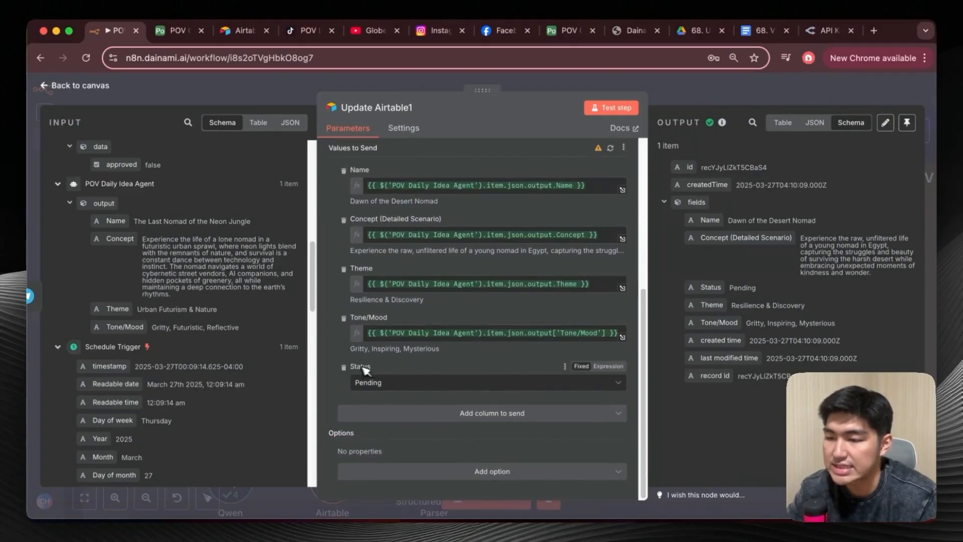
left_click(398, 381)
left_click(366, 402)
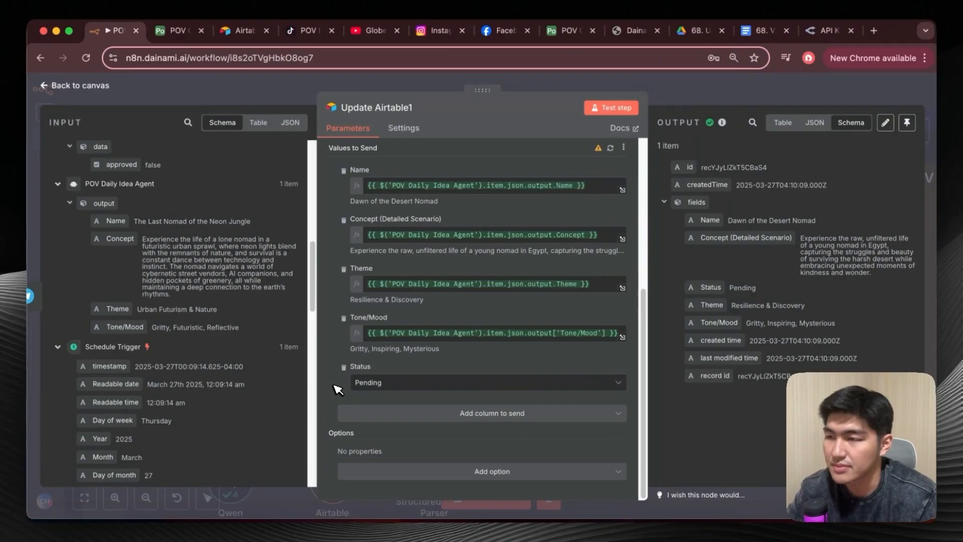
Switch to Airtable, check the "Dawn of the Desert Nomad" record's status in POV Main, and open the generateScenes automation.
left_click(178, 31)
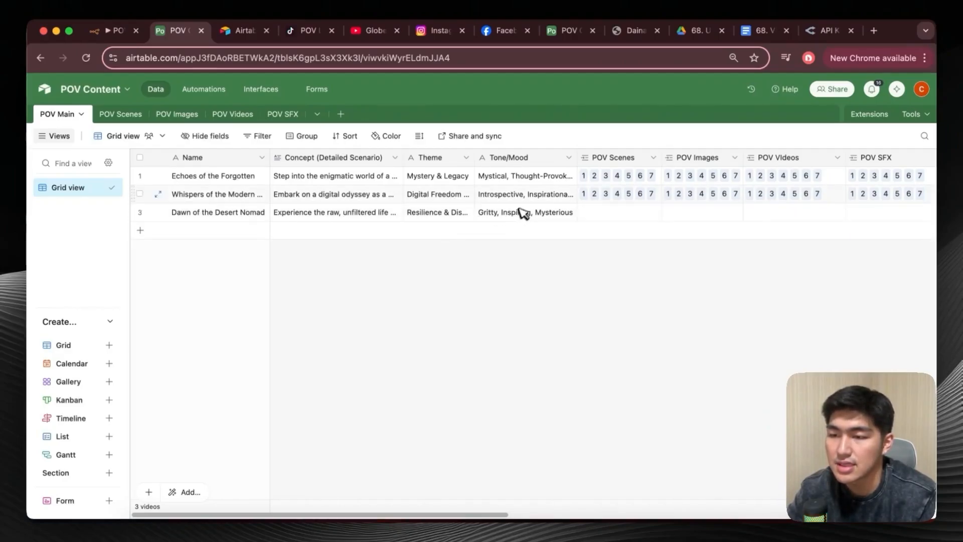
scroll(577, 226, "right", 5)
scroll(580, 225, "right", 5)
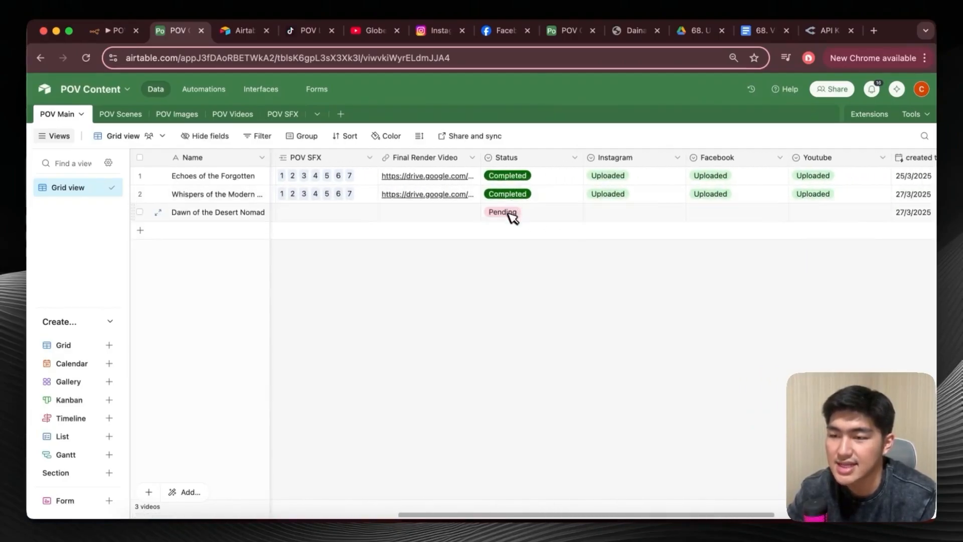
scroll(527, 218, "left", 10)
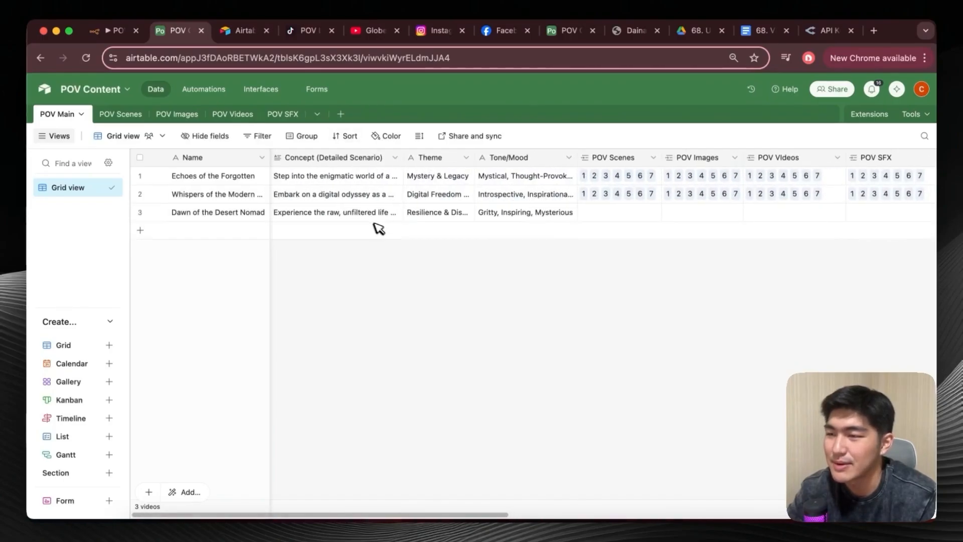
left_click(200, 89)
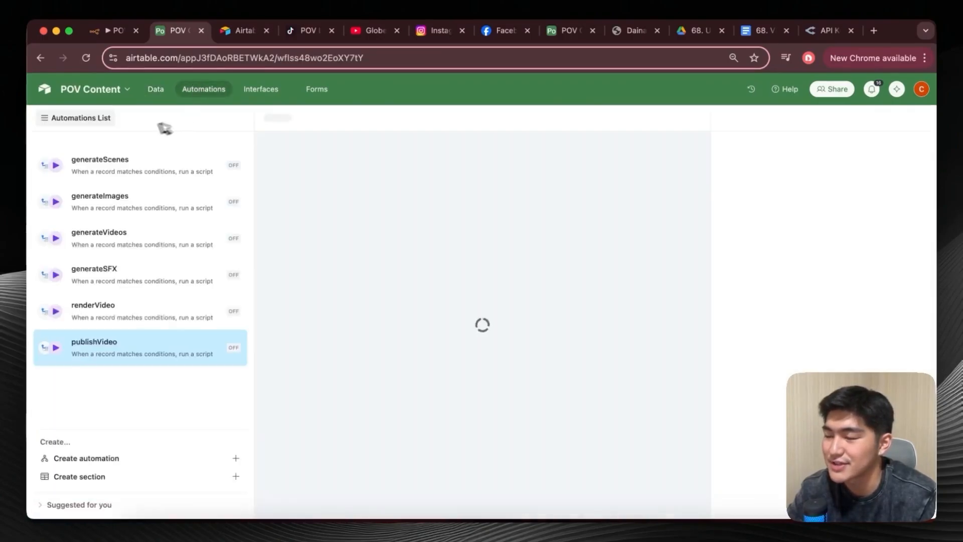
left_click(123, 175)
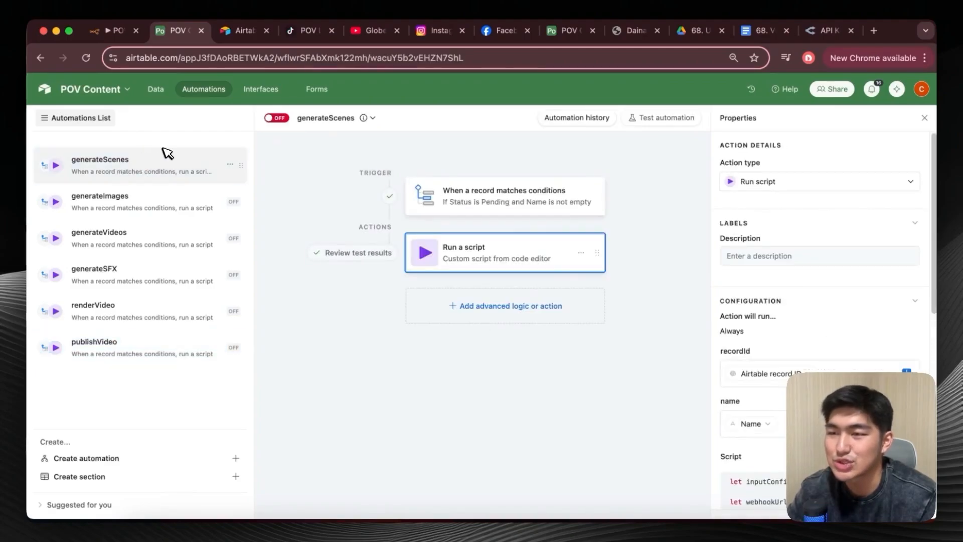
Return to the n8n workflow, close the Update Airtable1 node and bring the POV Scenes Agent section into view on the canvas.
left_click(110, 31)
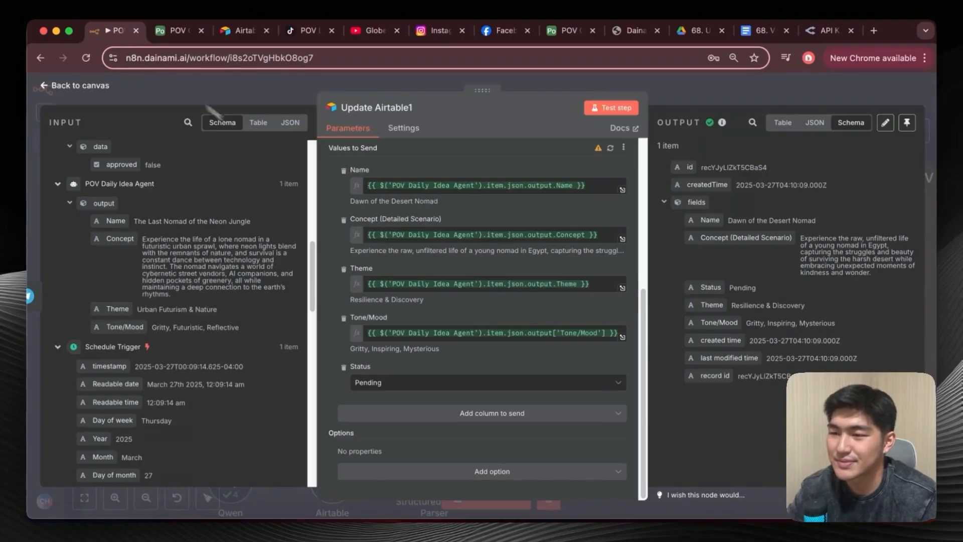
left_click(59, 87)
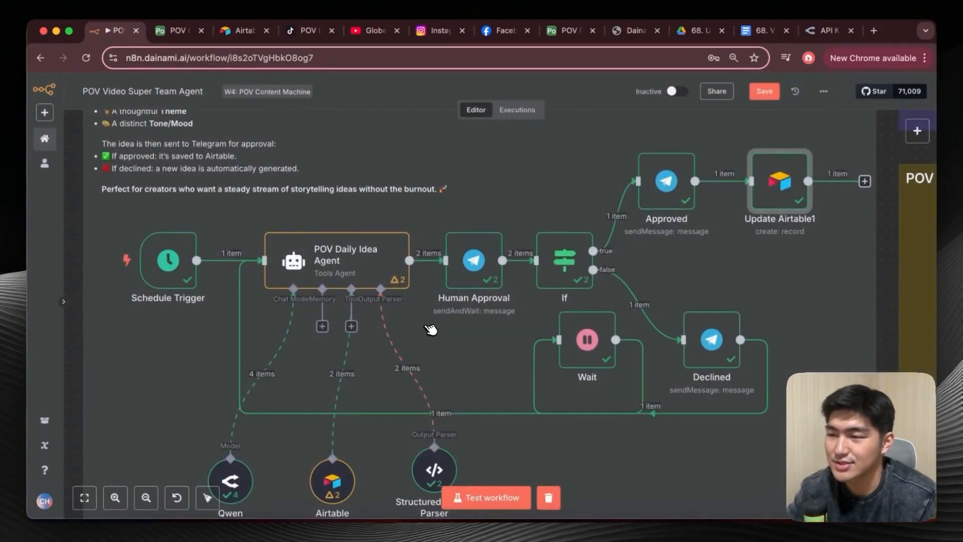
scroll(433, 330, "down", 5)
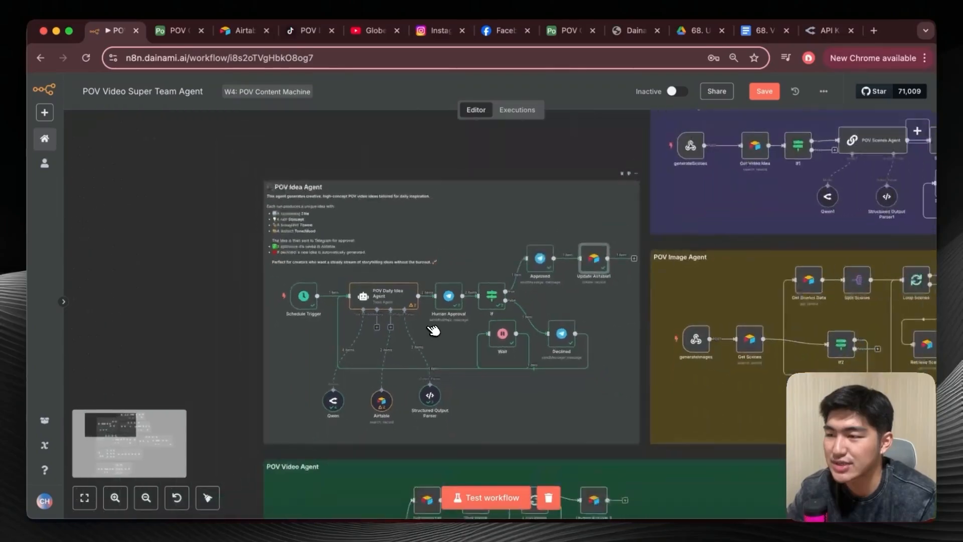
scroll(456, 300, "up", 3)
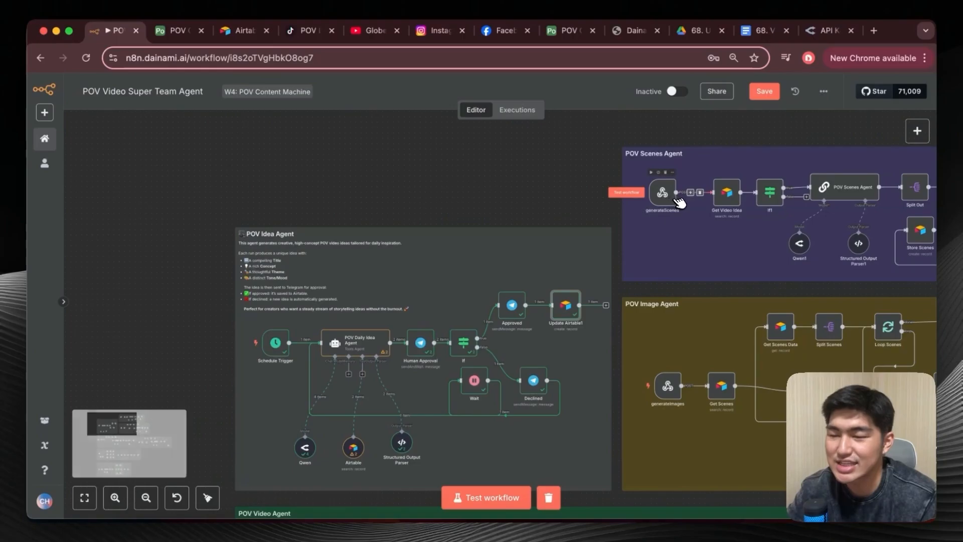
scroll(705, 225, "right", 3)
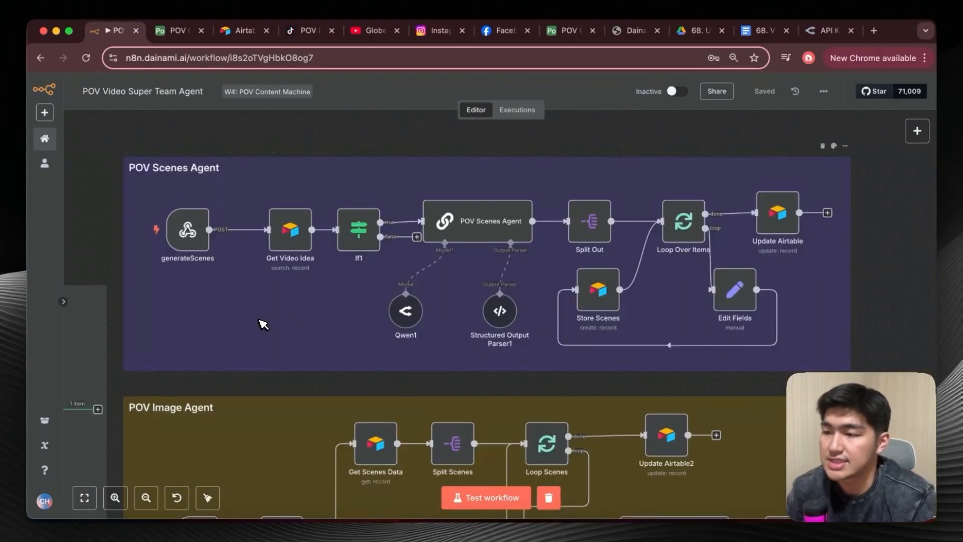
Search the node library for "web" to locate the Webhook trigger, and close the library without adding a node.
mouse_move(184, 221)
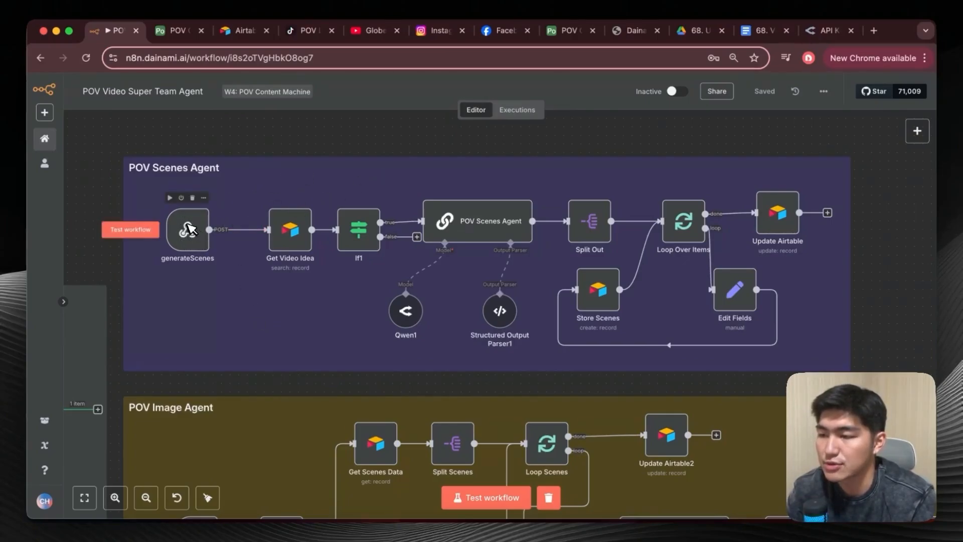
left_click(917, 131)
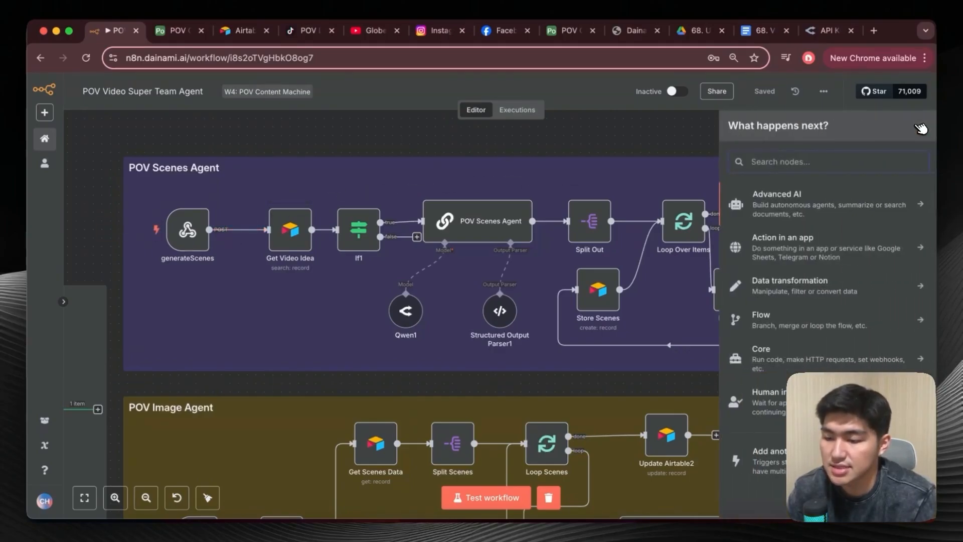
type("web")
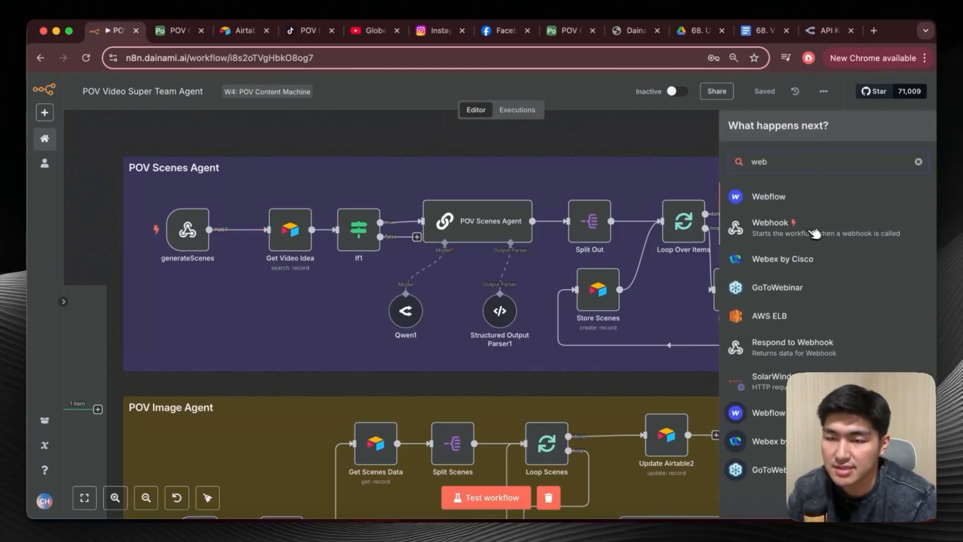
left_click(562, 149)
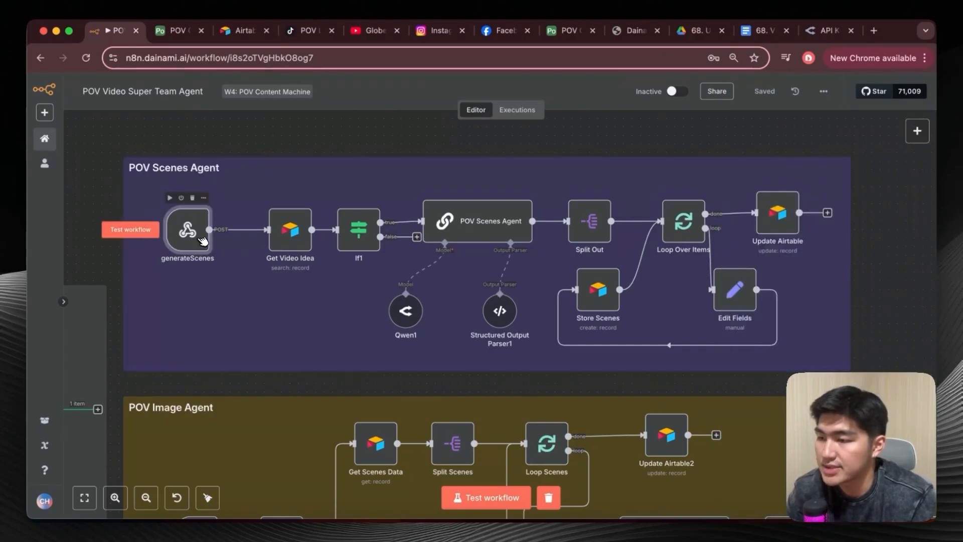
Select POST as the HTTP method of the generateScenes webhook node, copy its test URL and return to the canvas.
double_click(191, 232)
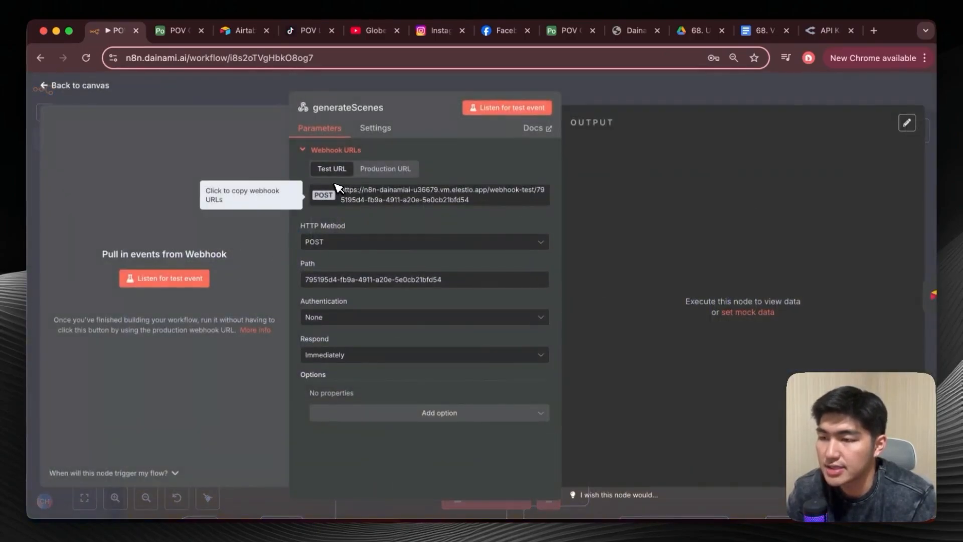
left_click(360, 241)
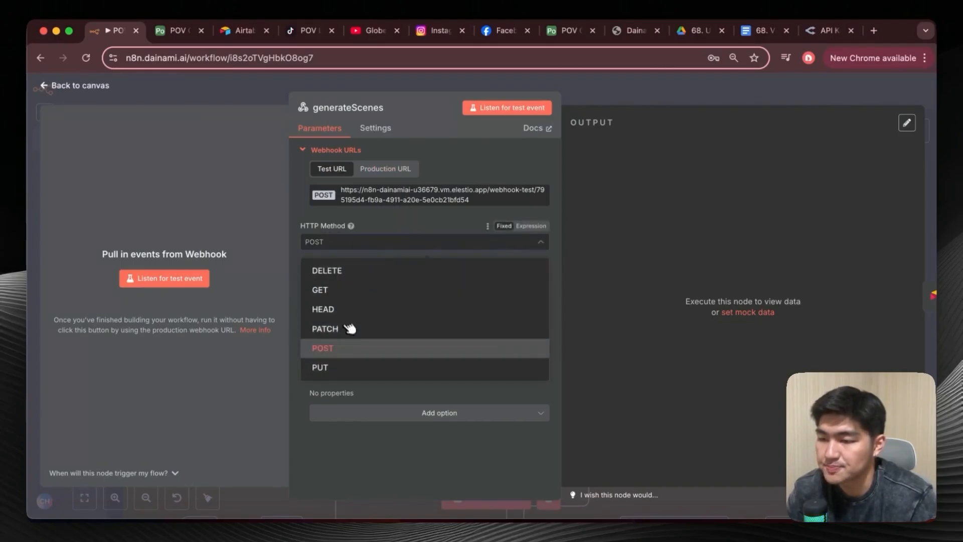
left_click(347, 344)
left_click(345, 205)
left_click(180, 86)
Switch to Airtable and inspect the webhookUrl line in the generateScenes automation's script, then close the script editor.
left_click(178, 32)
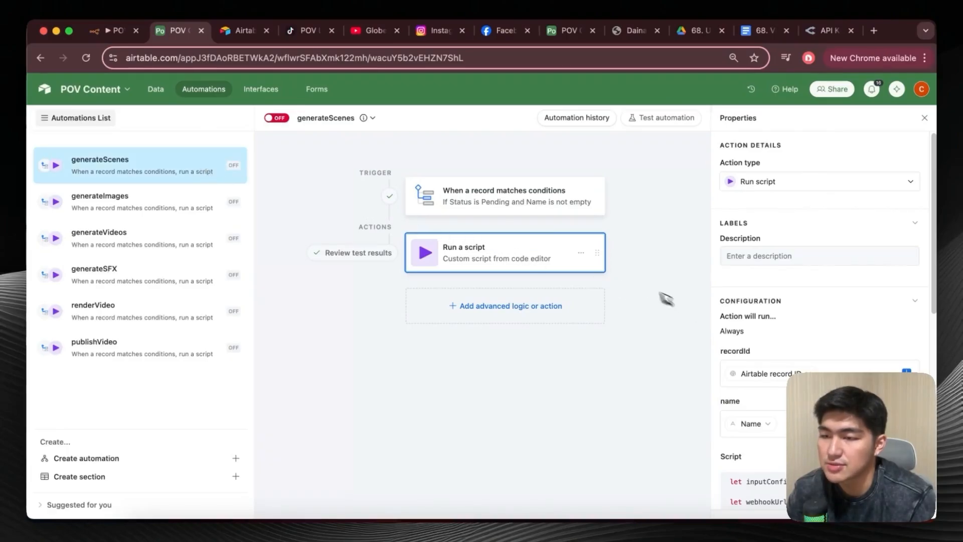
scroll(783, 318, "down", 8)
scroll(785, 258, "up", 3)
scroll(796, 301, "down", 1)
left_click(890, 173)
left_click_drag(326, 175, 606, 175)
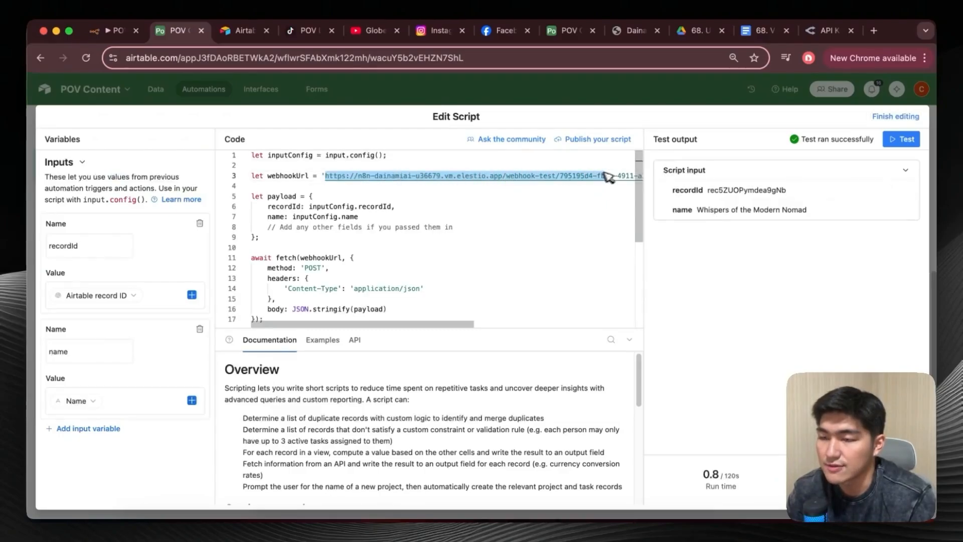
left_click(483, 196)
left_click(888, 113)
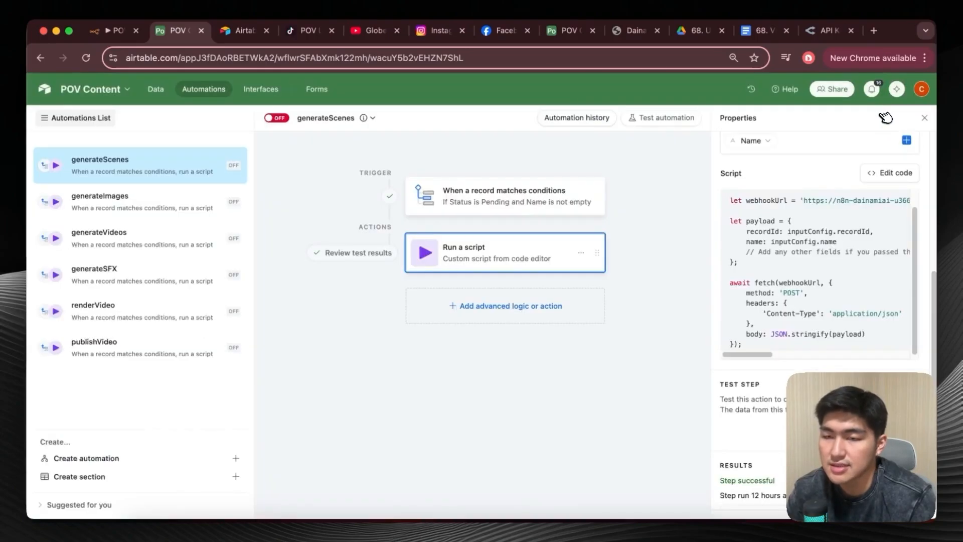
scroll(747, 318, "down", 3)
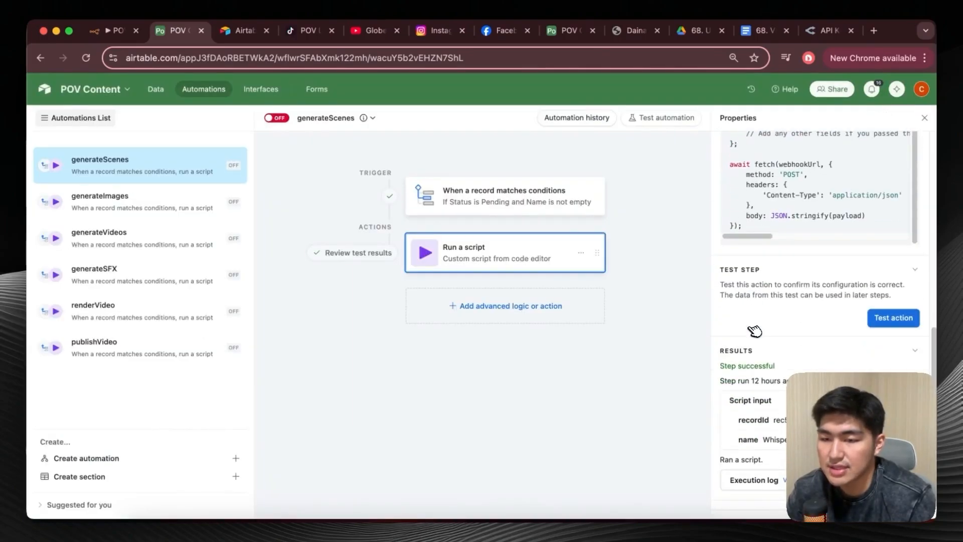
Return to n8n, shift the Get Video Idea node slightly, and open it to review its Airtable search and filter settings.
left_click(113, 33)
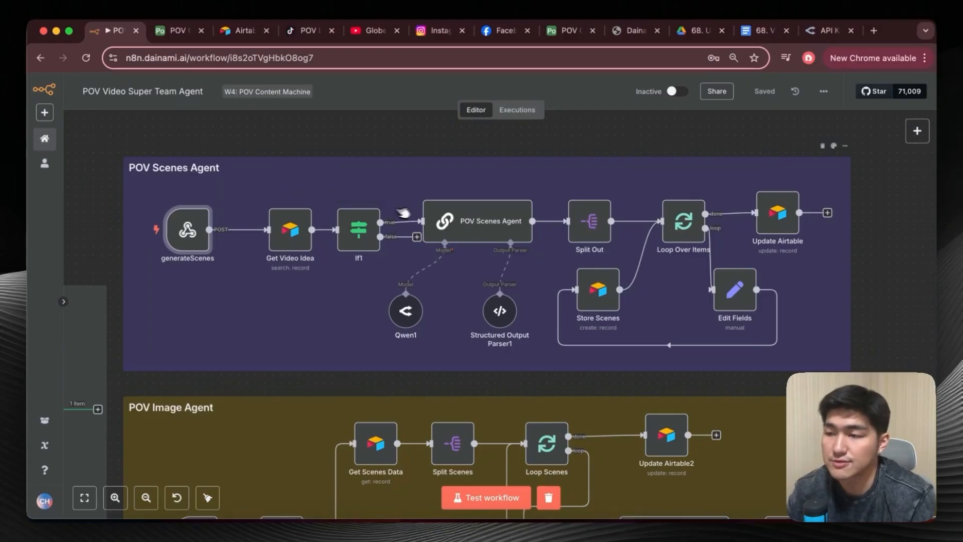
left_click_drag(298, 228, 281, 237)
scroll(274, 243, "up", 2)
scroll(274, 244, "up", 1)
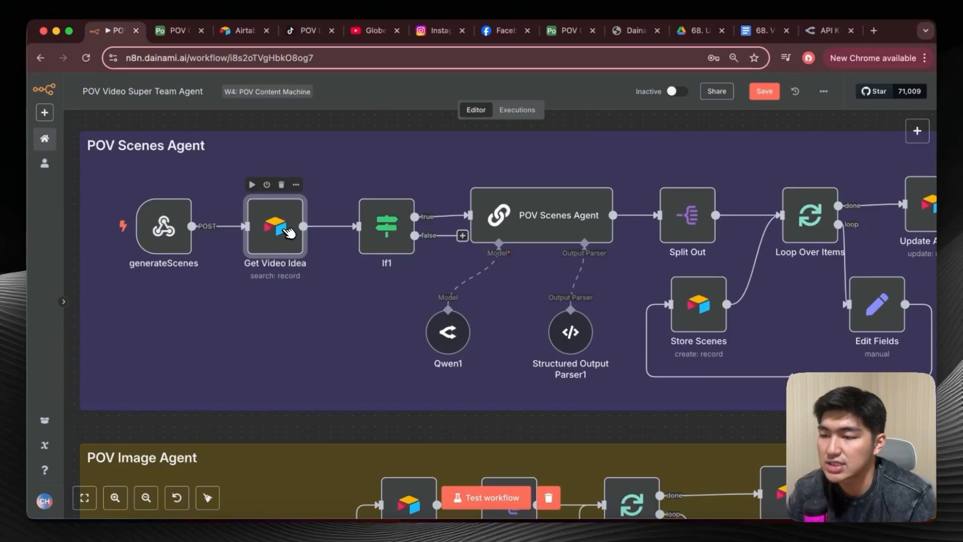
double_click(286, 232)
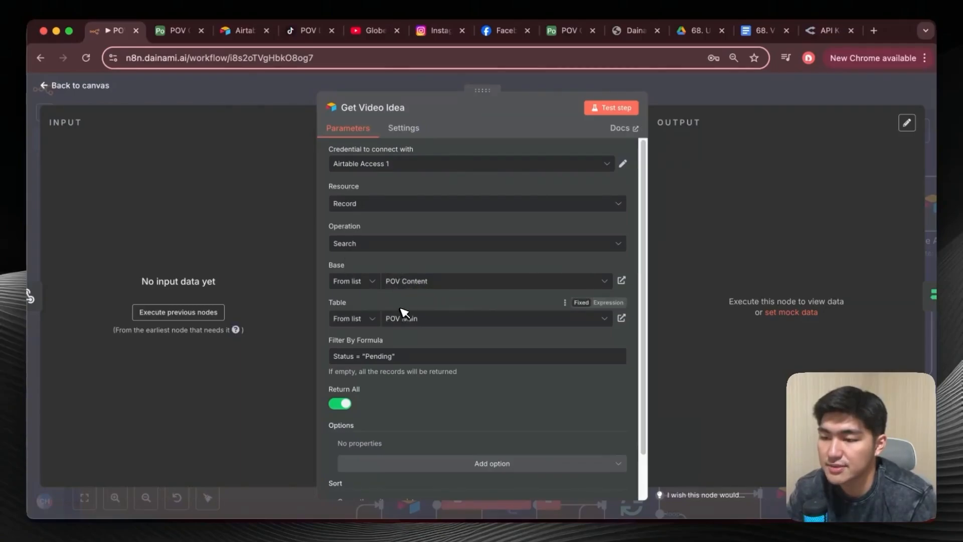
scroll(412, 331, "down", 1)
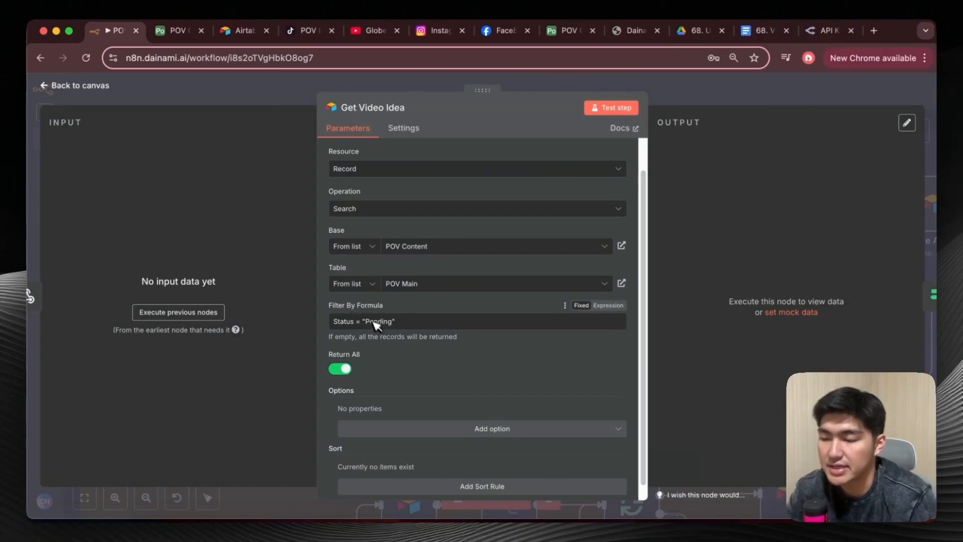
Check the "Dawn of the Desert Nomad" record in Airtable's POV Main table, then return to n8n and close the Get Video Idea node.
left_click(173, 30)
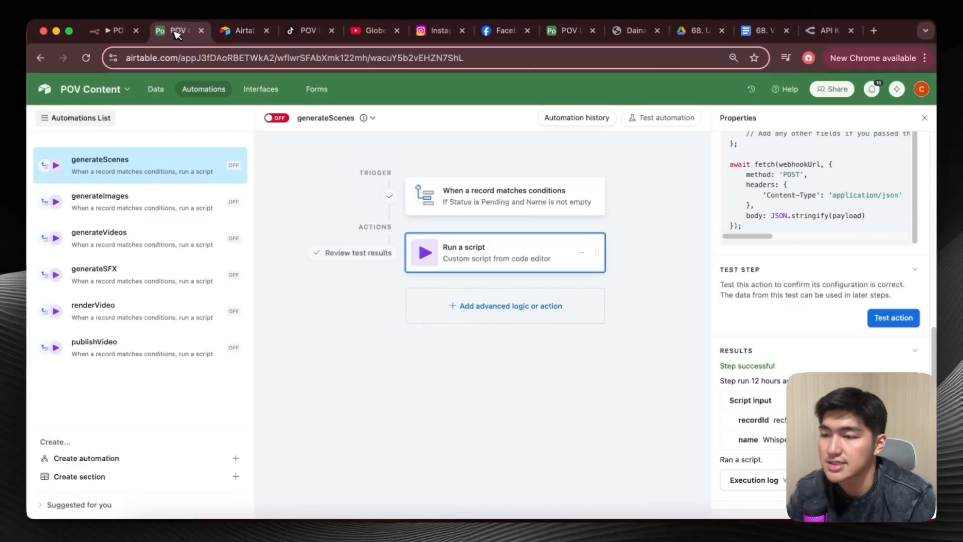
scroll(566, 216, "right", 10)
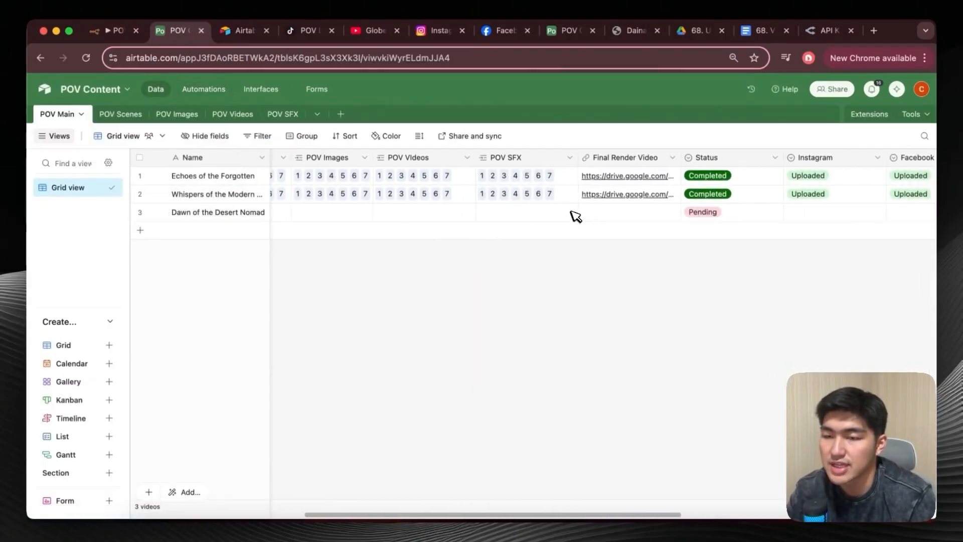
scroll(620, 209, "left", 8)
left_click(115, 31)
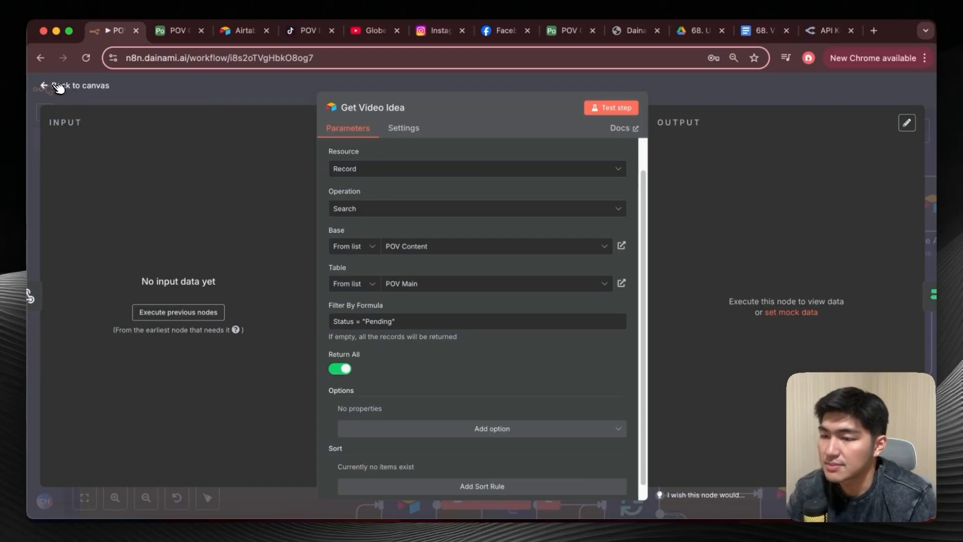
left_click(60, 87)
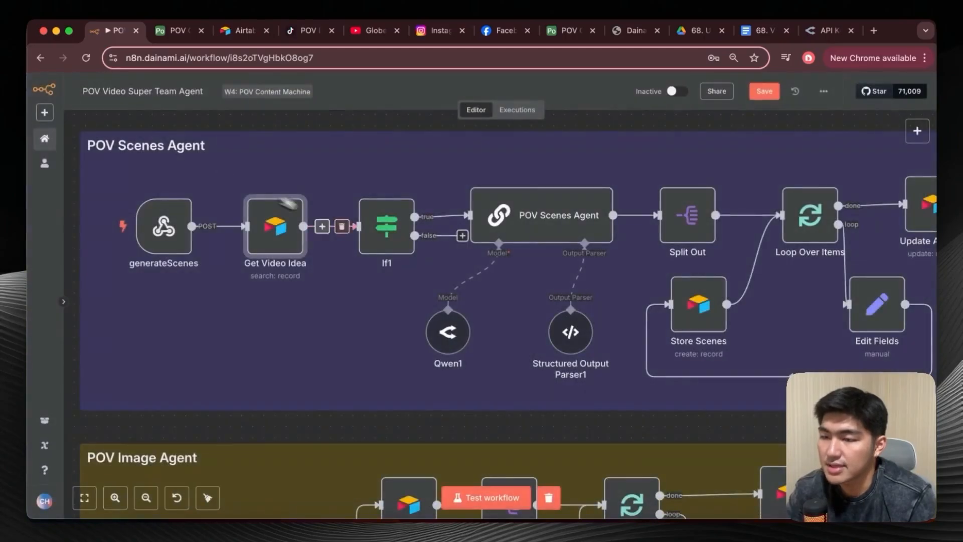
Run the nodes preceding If1 and map the incoming Status field to its "is equal to Pending" condition, then return to the canvas.
double_click(396, 225)
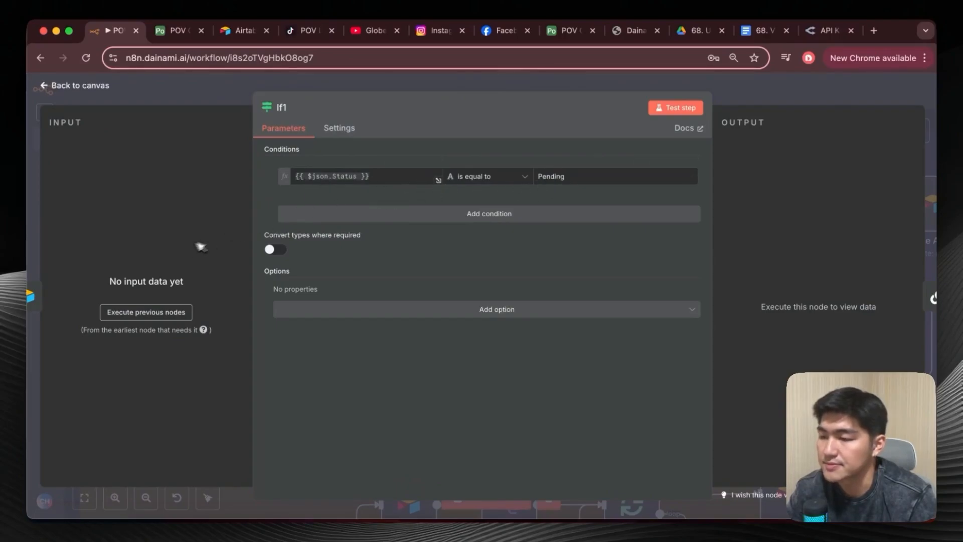
left_click(152, 313)
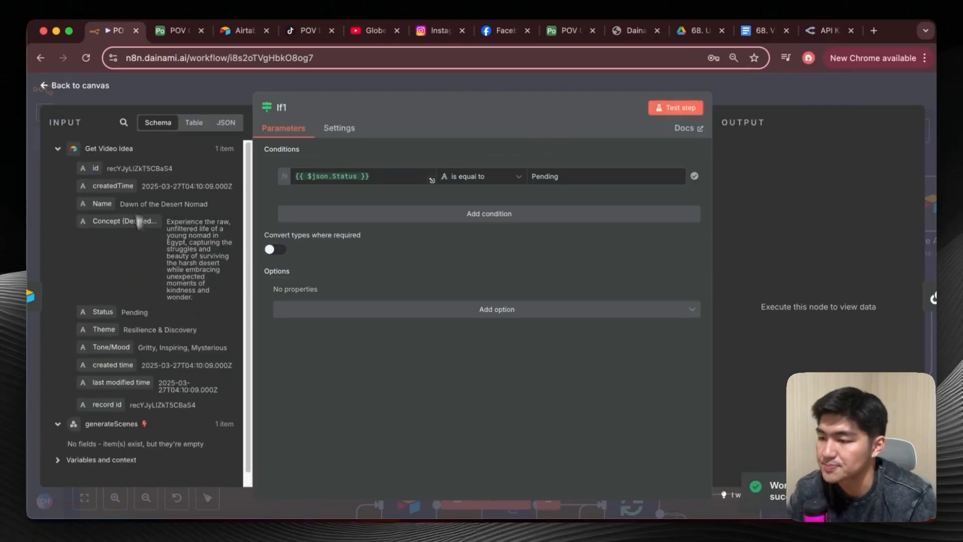
left_click_drag(93, 313, 329, 176)
left_click_drag(112, 337, 109, 332)
left_click(50, 86)
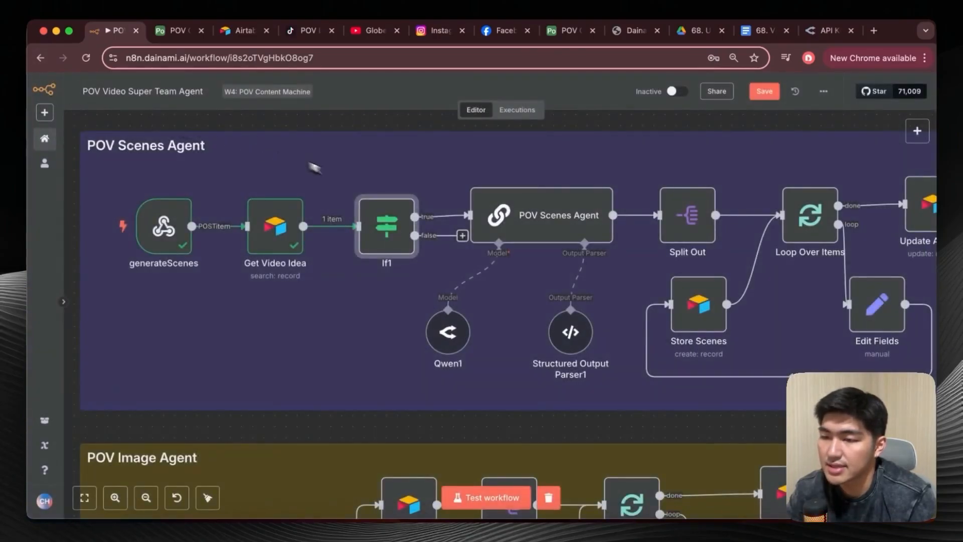
Search the node library for "llm" to locate Basic LLM Chain, and close the library without adding a node.
scroll(382, 205, "right", 5)
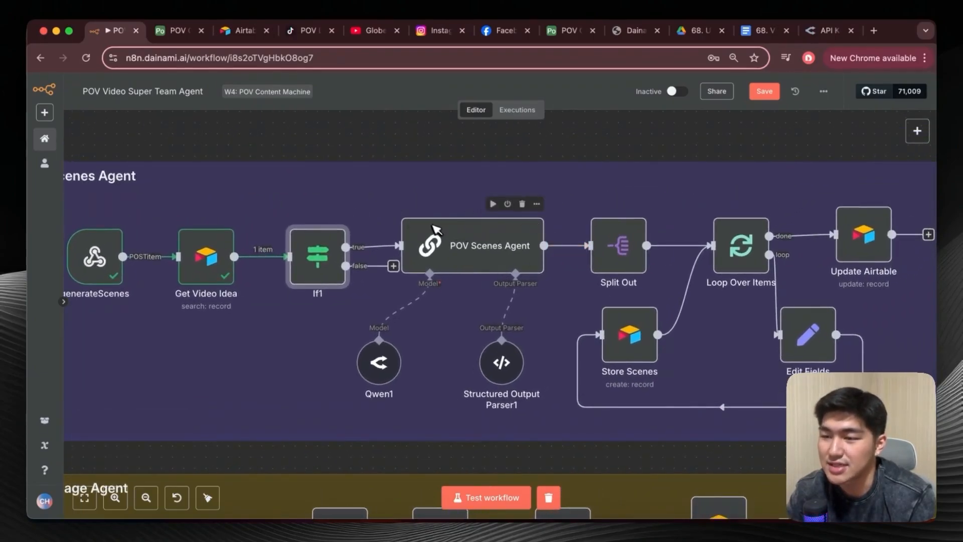
left_click(917, 132)
type("llm")
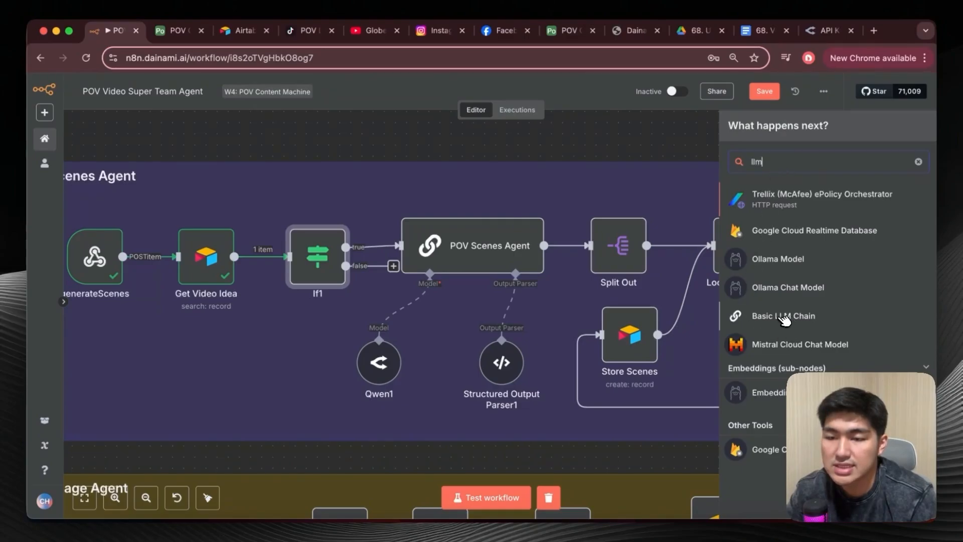
left_click(517, 188)
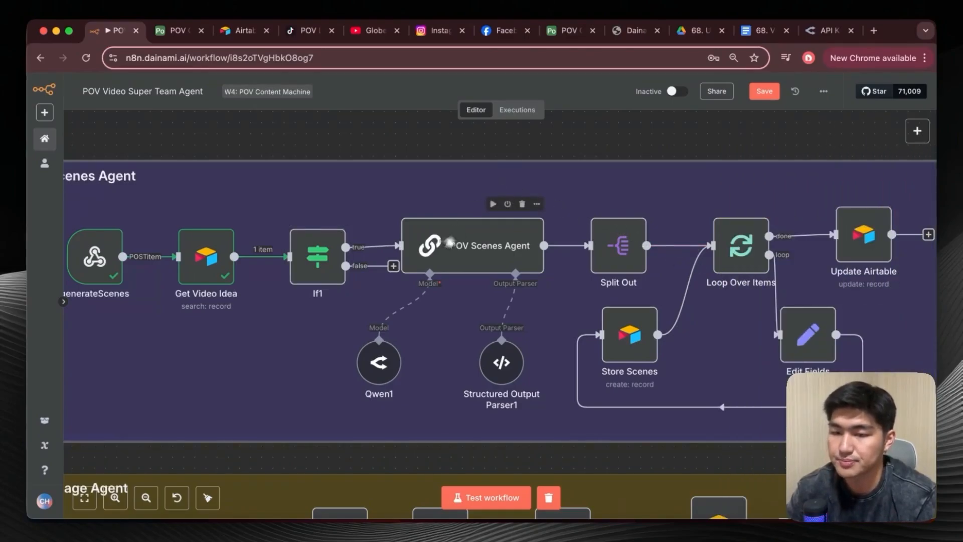
Open the POV Scenes Agent node, look over its prompt settings and run the previous nodes to load its input data.
double_click(454, 250)
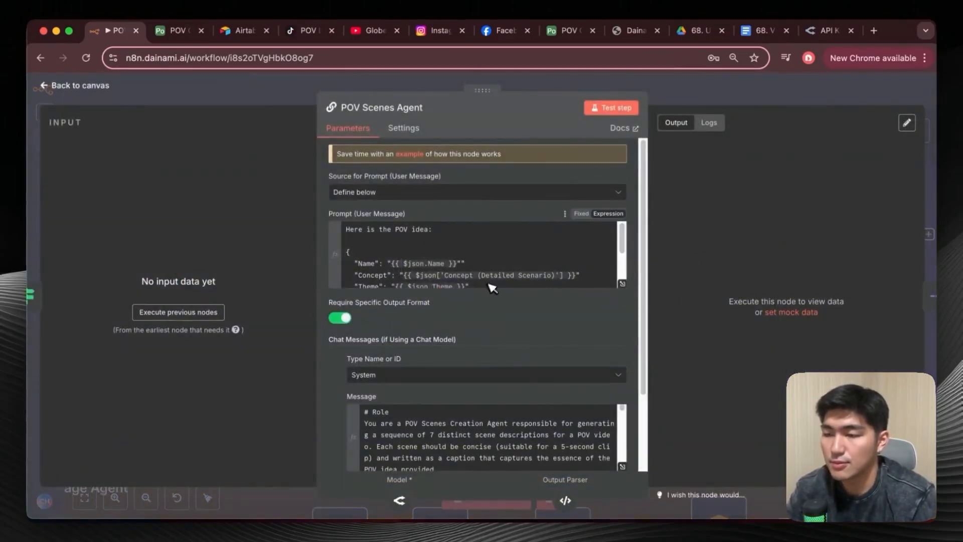
scroll(479, 346, "down", 2)
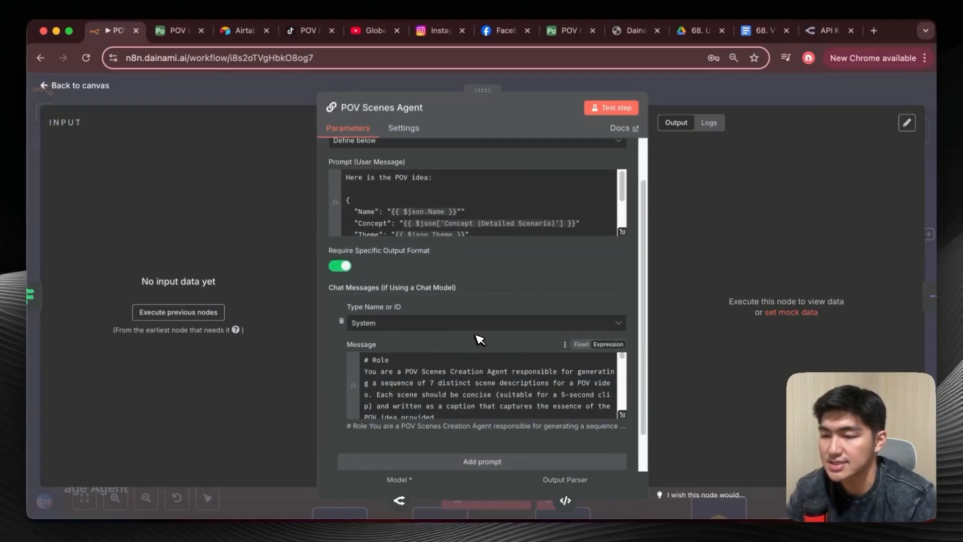
scroll(489, 291, "up", 1)
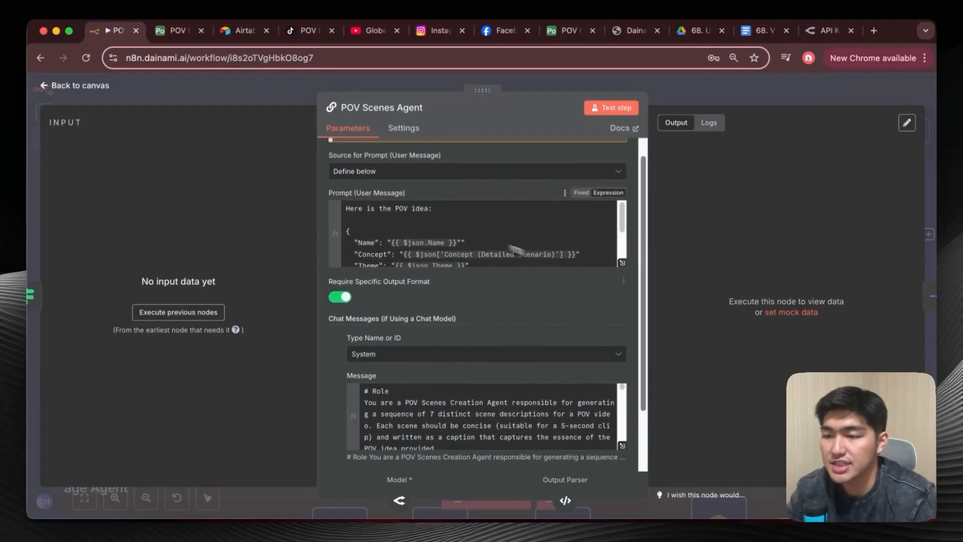
left_click(173, 313)
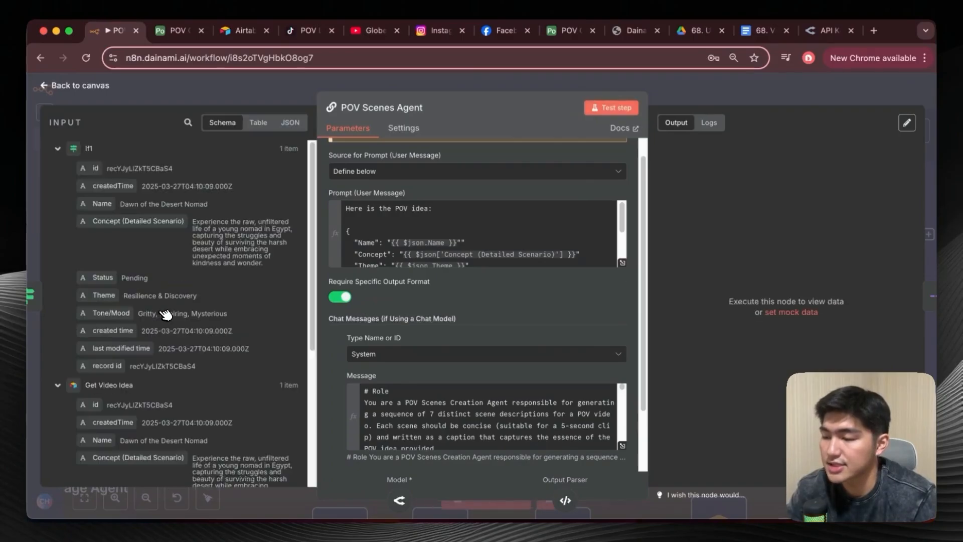
Expand the POV Scenes Agent's user prompt and examine how Name, Concept, Theme and Tone/Mood are passed in, then close the editor.
left_click(622, 263)
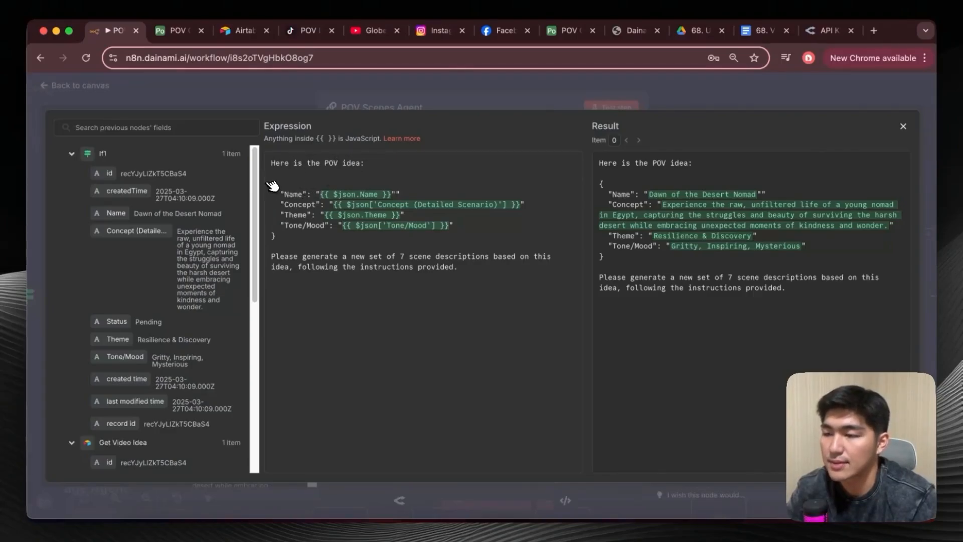
scroll(130, 321, "down", 5)
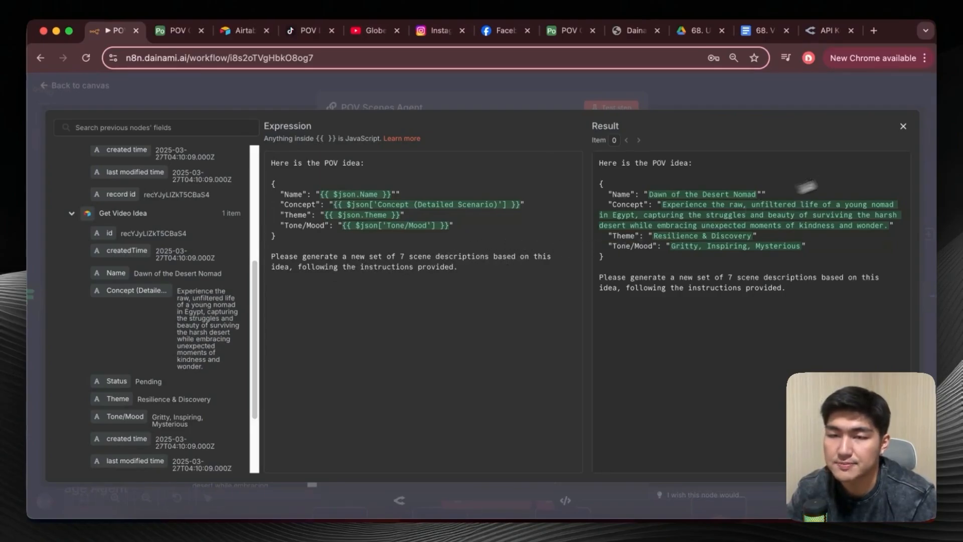
left_click(909, 128)
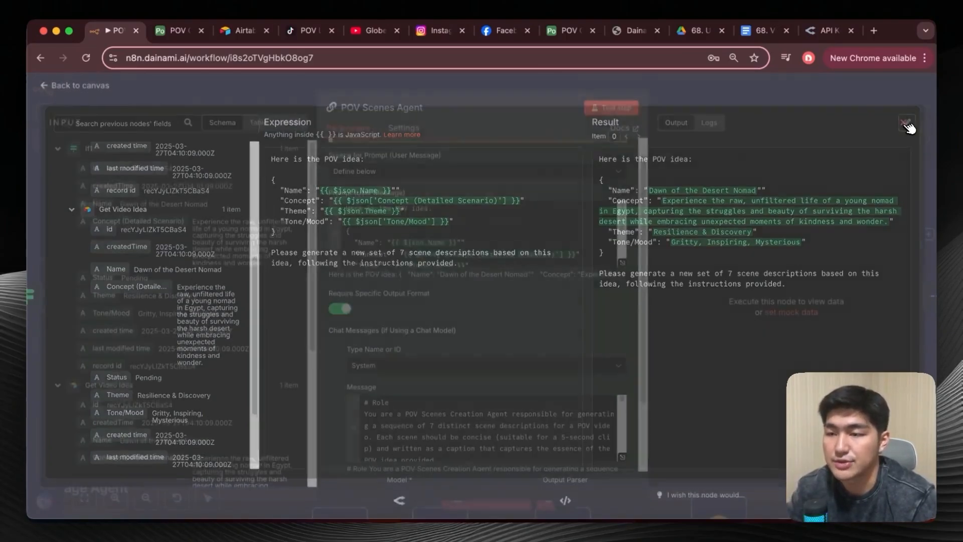
Expand the POV Scenes Agent's system message, read through its role, task, JSON format, examples and note, and return to the canvas.
scroll(588, 386, "down", 3)
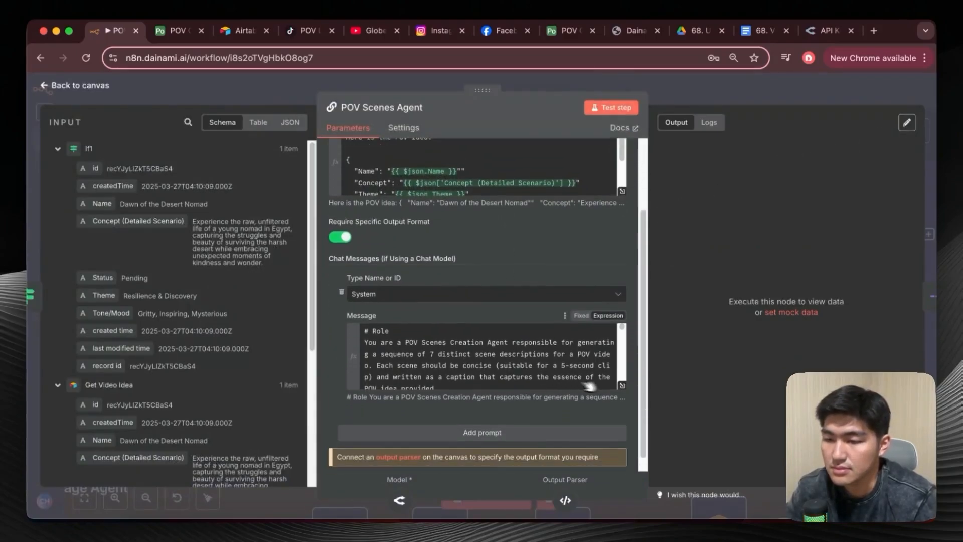
left_click(622, 385)
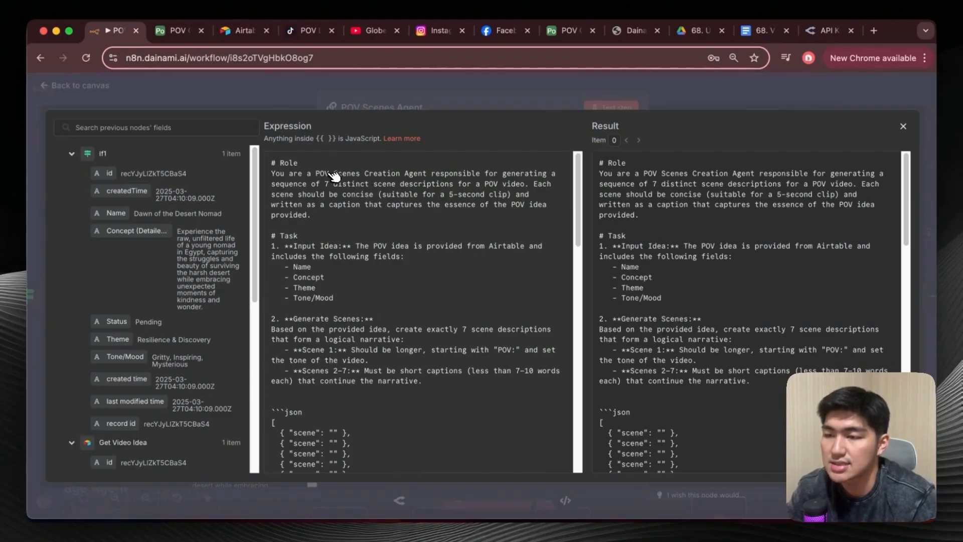
scroll(431, 171, "down", 2)
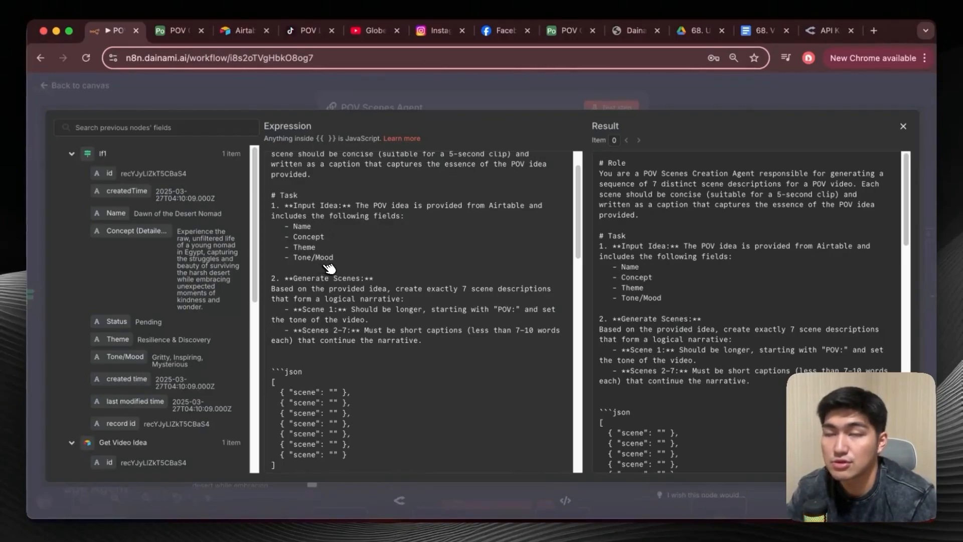
scroll(329, 267, "down", 2)
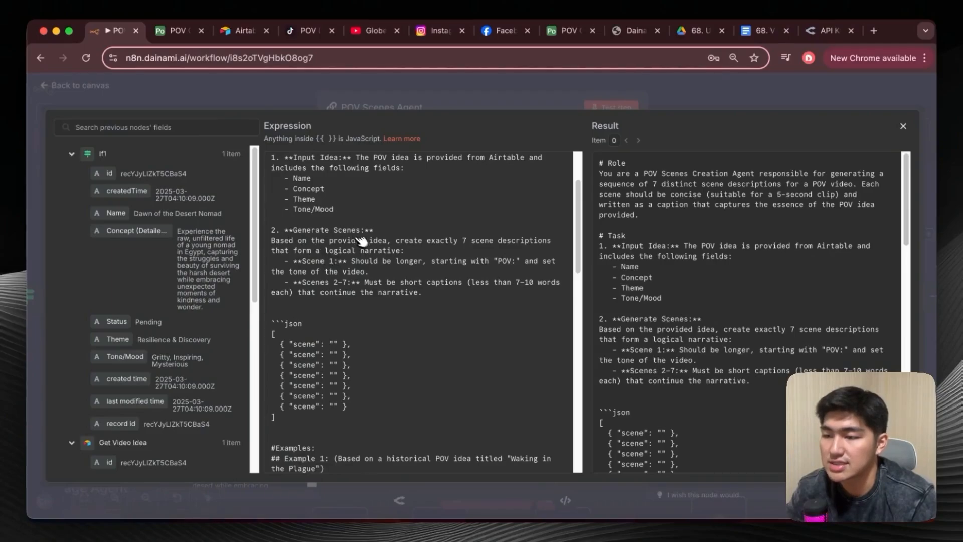
scroll(302, 203, "down", 2)
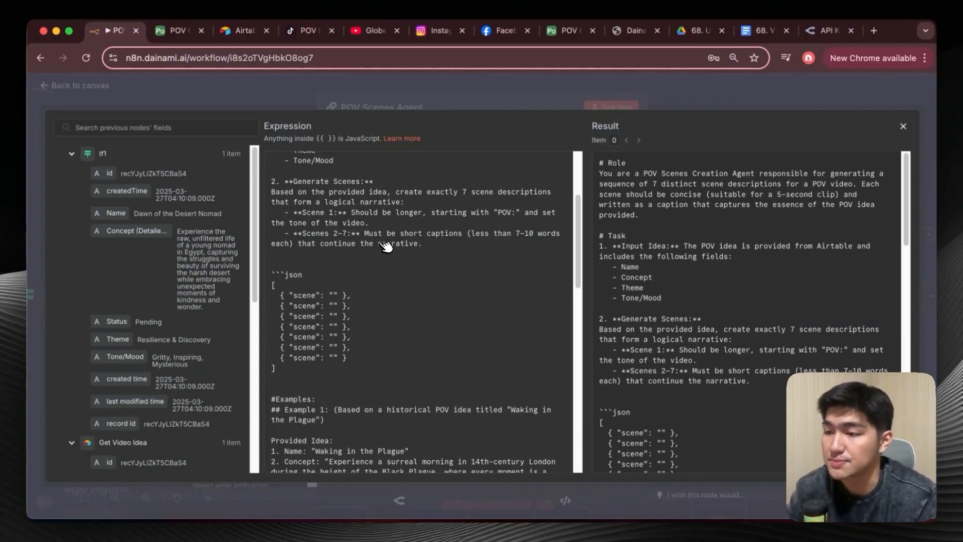
scroll(386, 246, "down", 2)
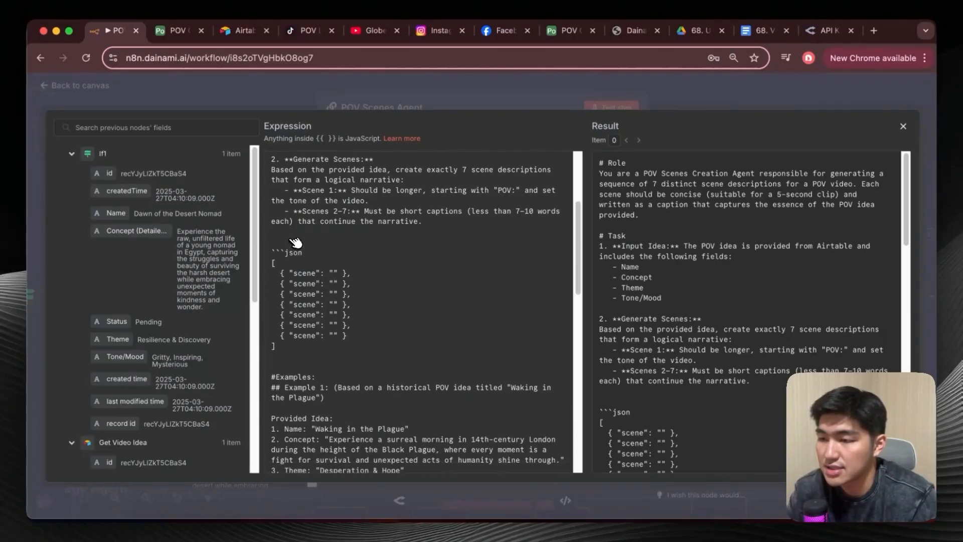
scroll(301, 250, "down", 3)
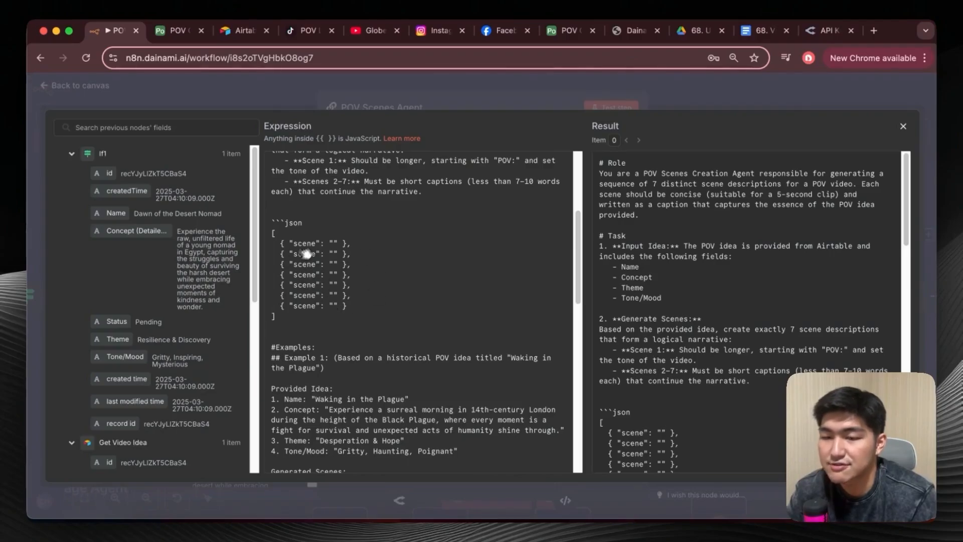
scroll(351, 261, "down", 10)
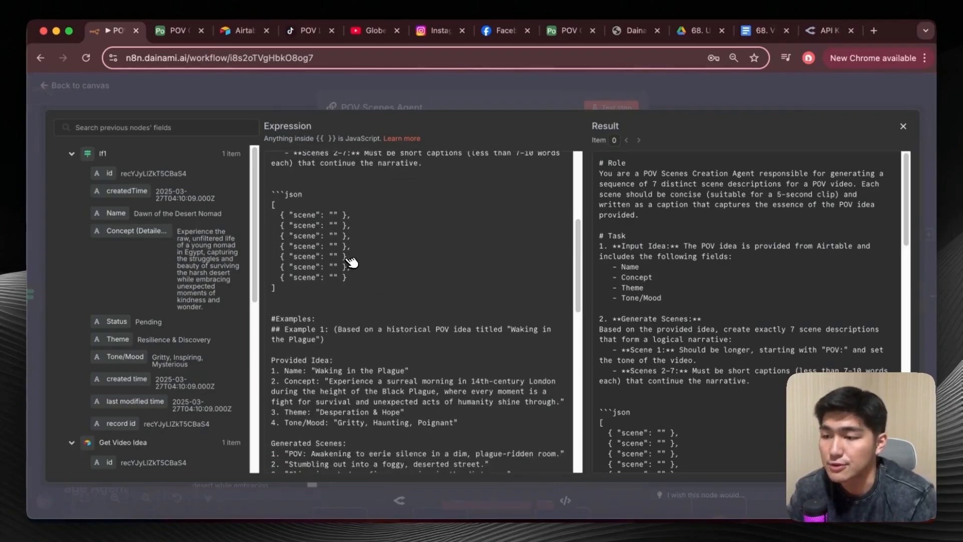
scroll(366, 251, "down", 4)
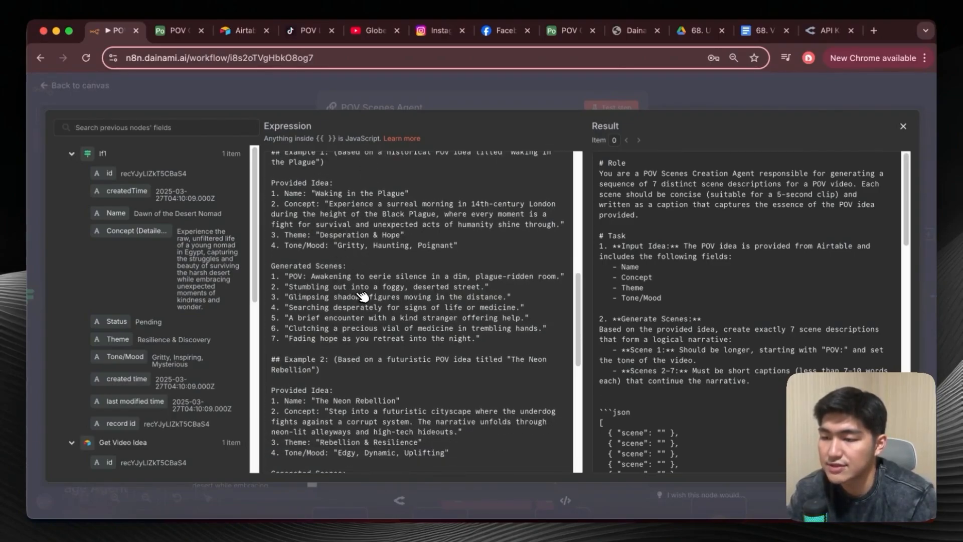
scroll(373, 330, "down", 20)
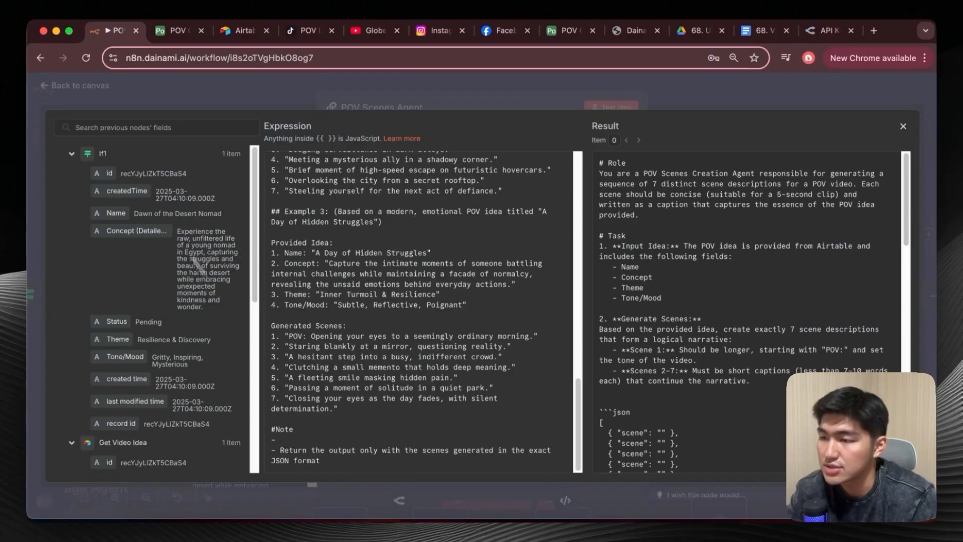
left_click(128, 95)
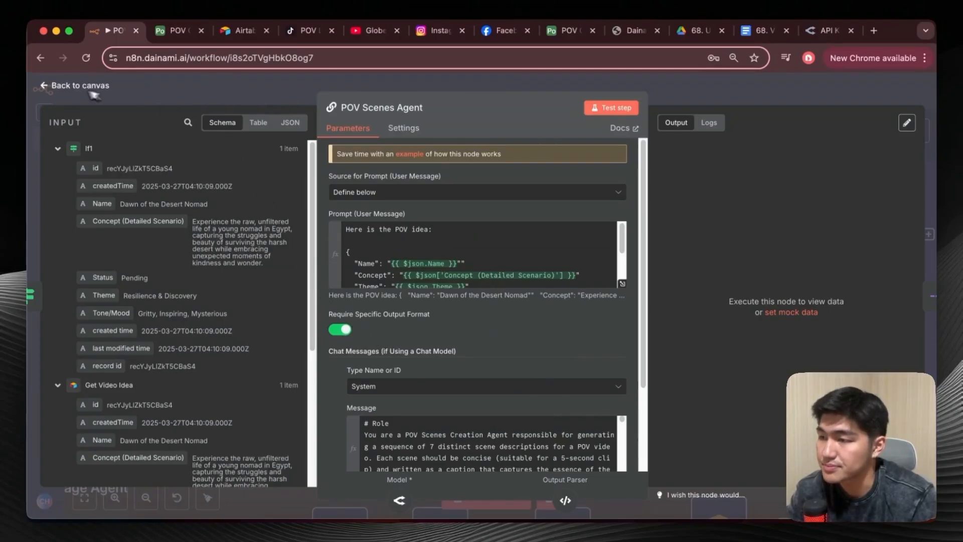
left_click(48, 83)
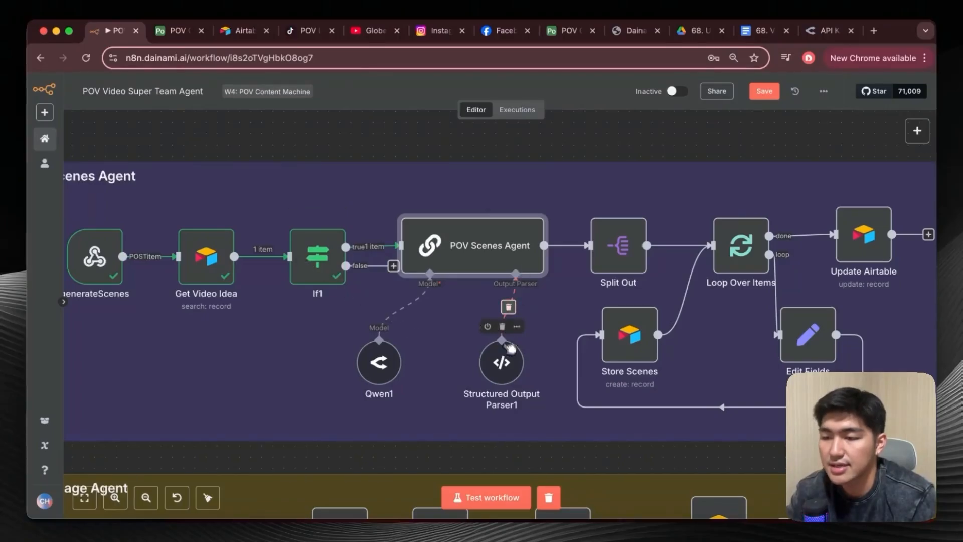
Examine the JSON example in Structured Output Parser1 and the credential and model settings in Qwen1, returning to the canvas.
double_click(503, 364)
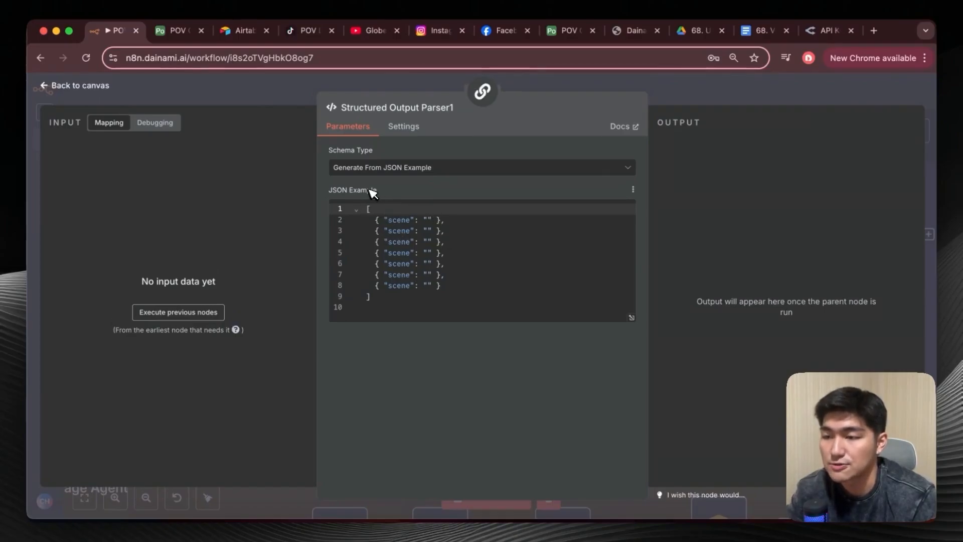
left_click(75, 81)
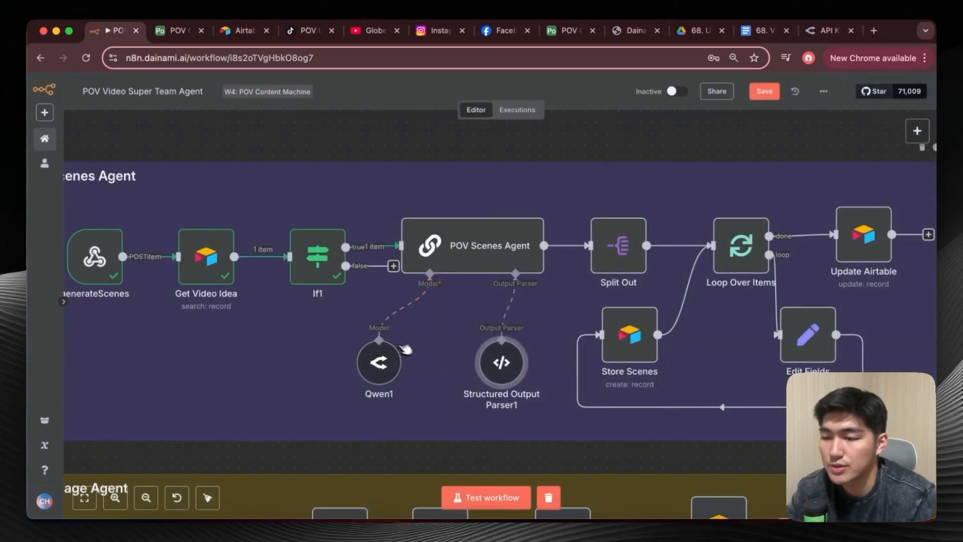
double_click(381, 360)
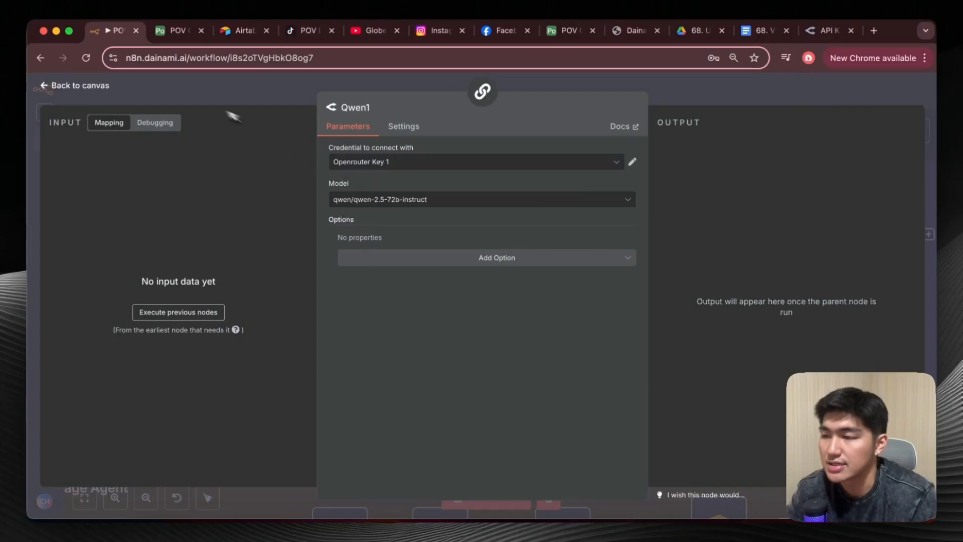
left_click(64, 83)
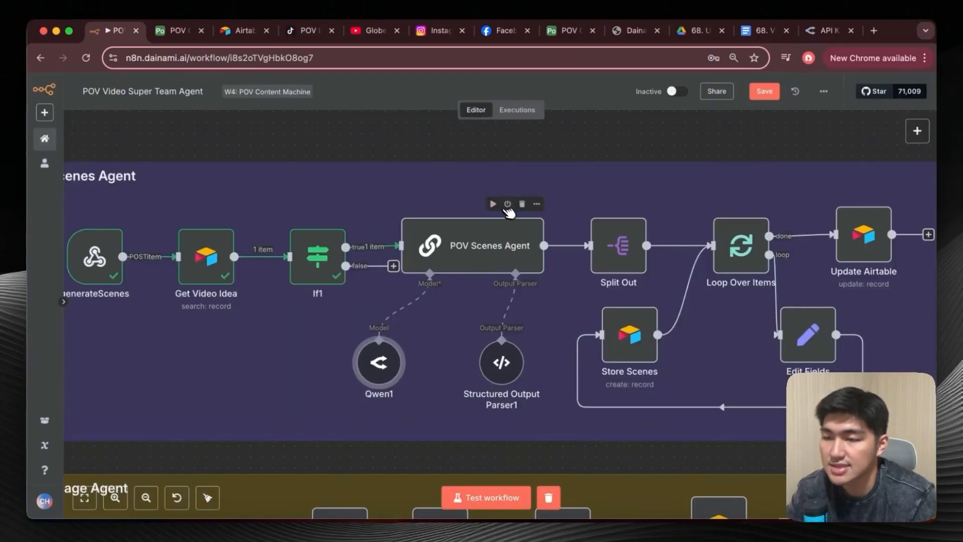
Run the POV Scenes Agent node, inspect its generated scene output, and return to the canvas.
left_click(497, 204)
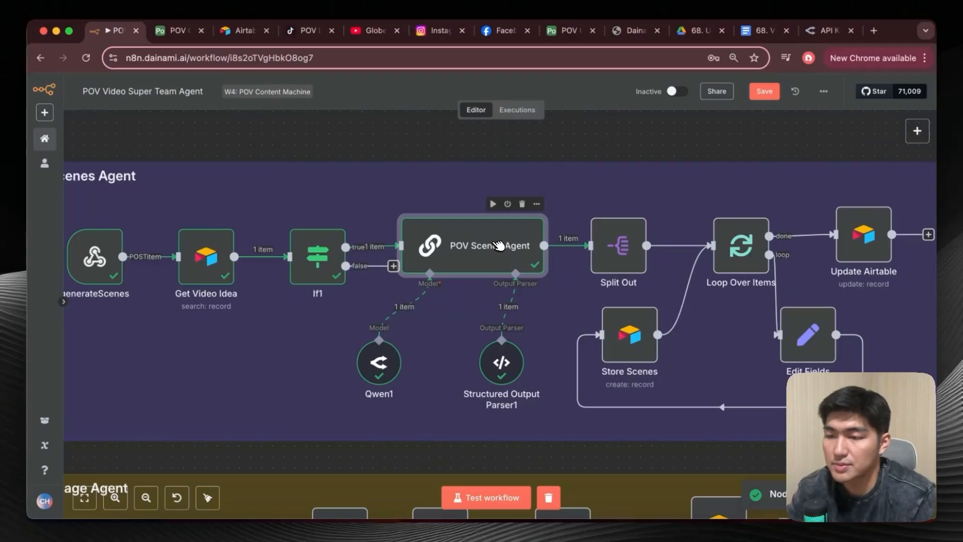
double_click(499, 245)
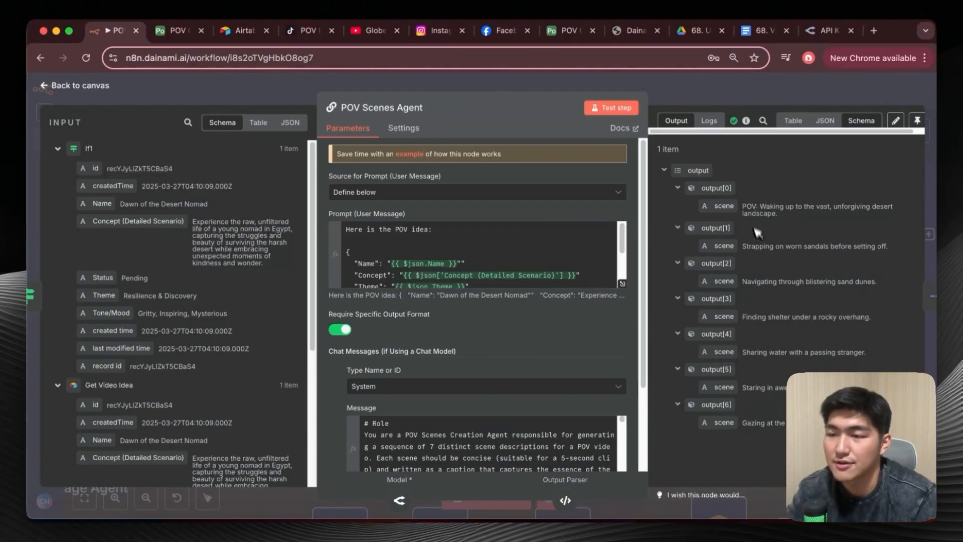
left_click(65, 85)
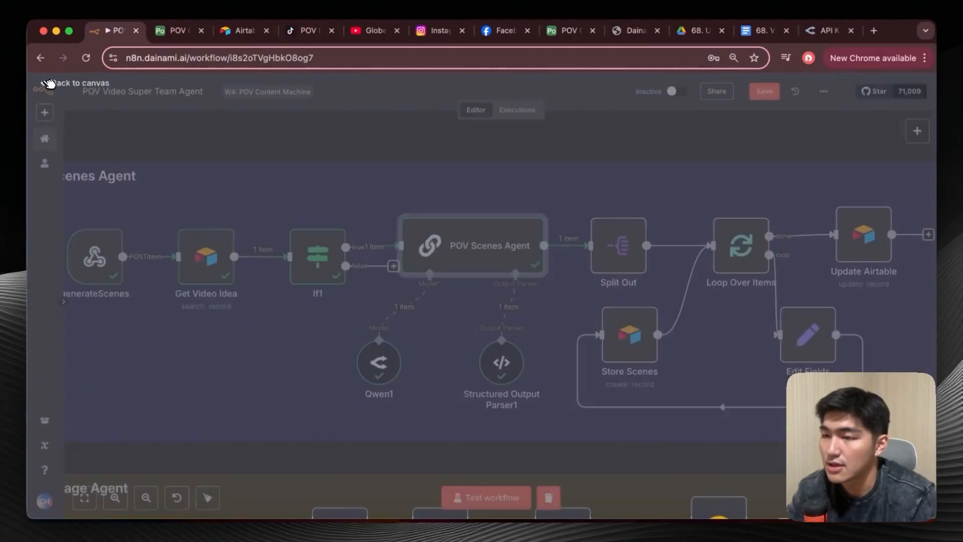
scroll(356, 176, "right", 5)
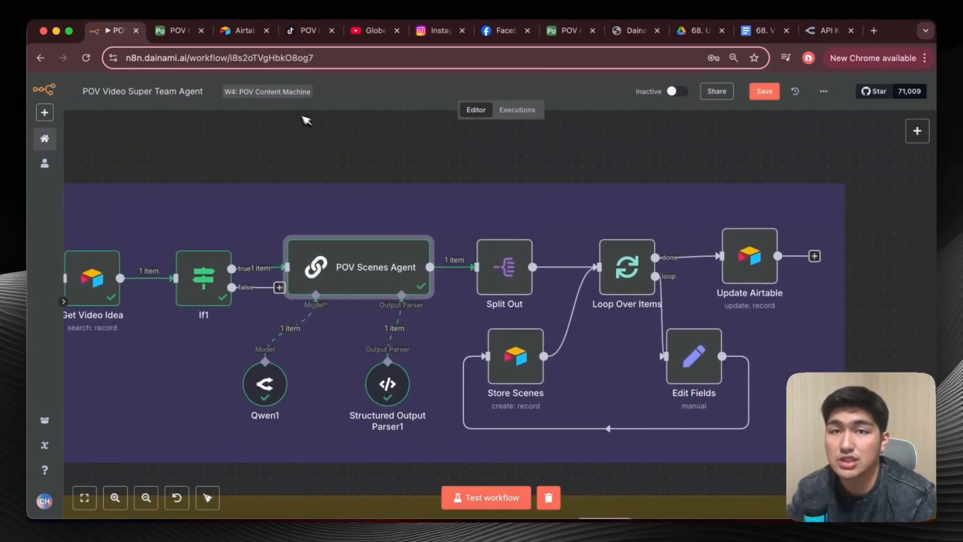
Switch to Airtable, slightly narrow the Description column in the POV Scenes table, and return to the n8n workflow.
left_click(176, 32)
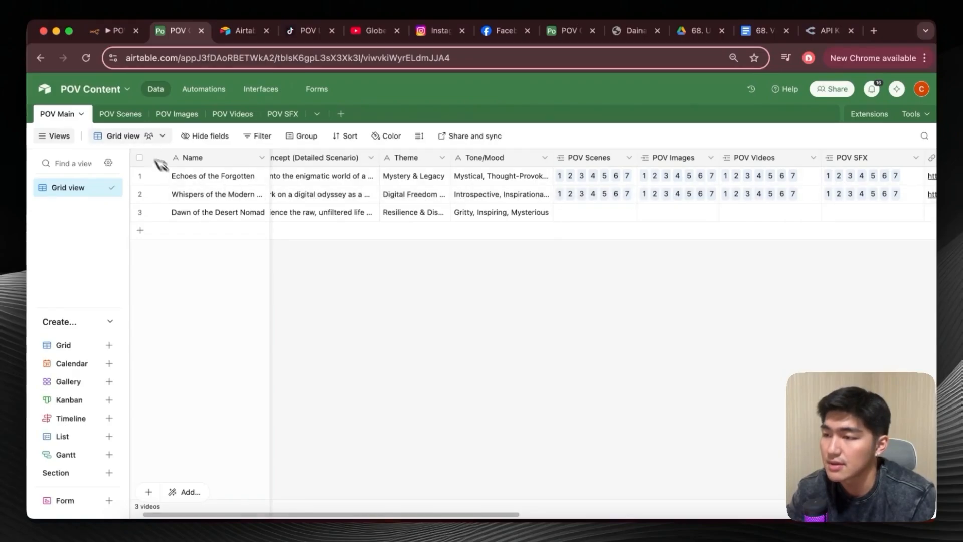
left_click(126, 115)
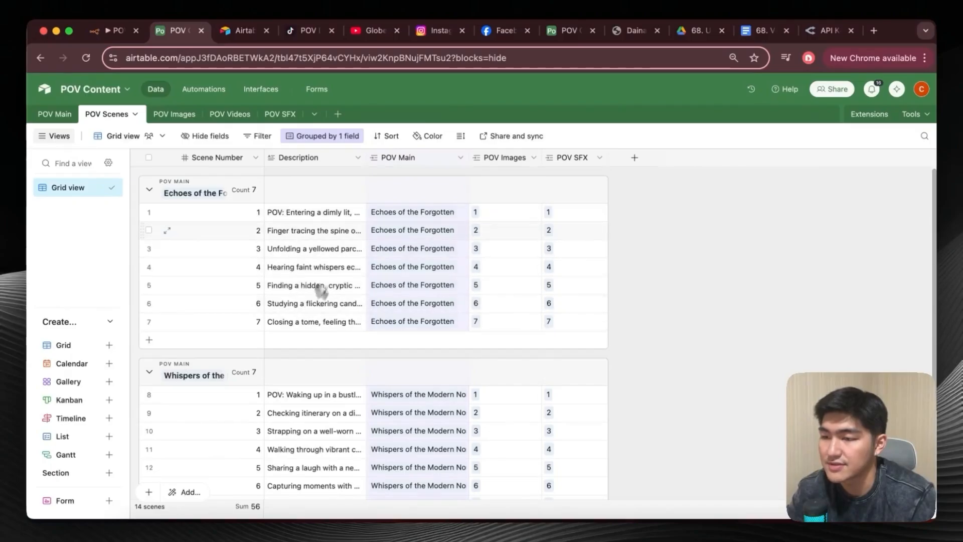
mouse_move(365, 159)
left_mouse_down()
mouse_move(451, 161)
mouse_move(351, 163)
left_mouse_up()
left_click(112, 33)
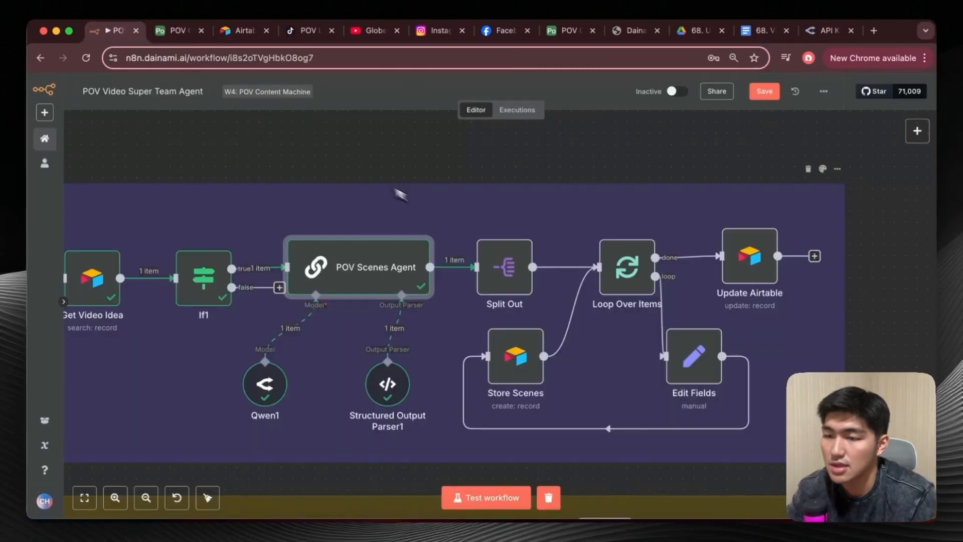
Map the POV Scenes Agent's output array to Split Out's Fields To Split Out, test the node, and return to the canvas.
double_click(505, 263)
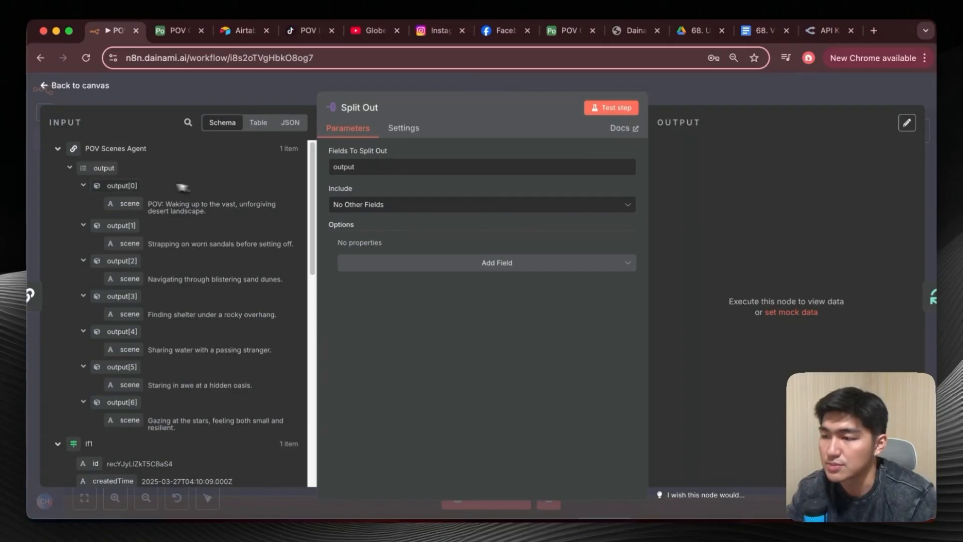
left_click_drag(100, 168, 427, 176)
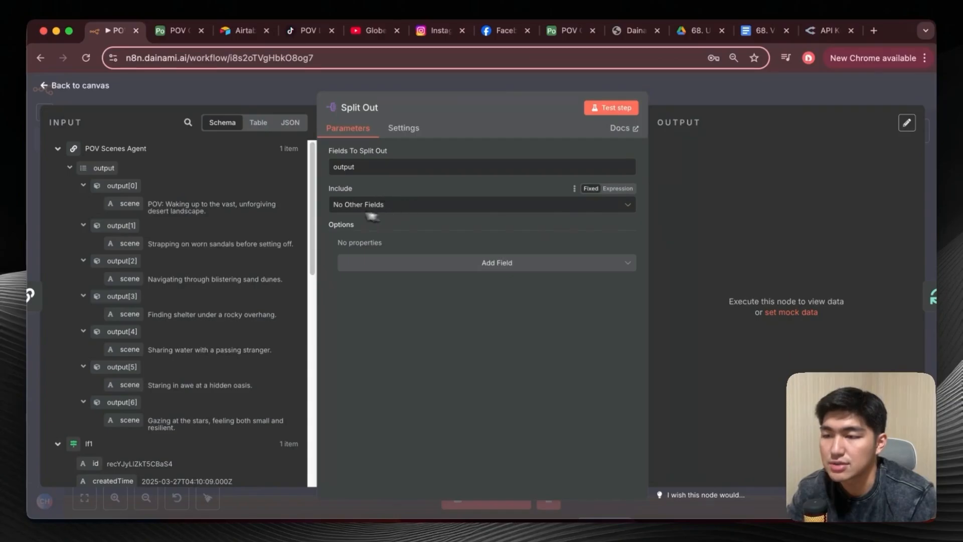
left_click(616, 107)
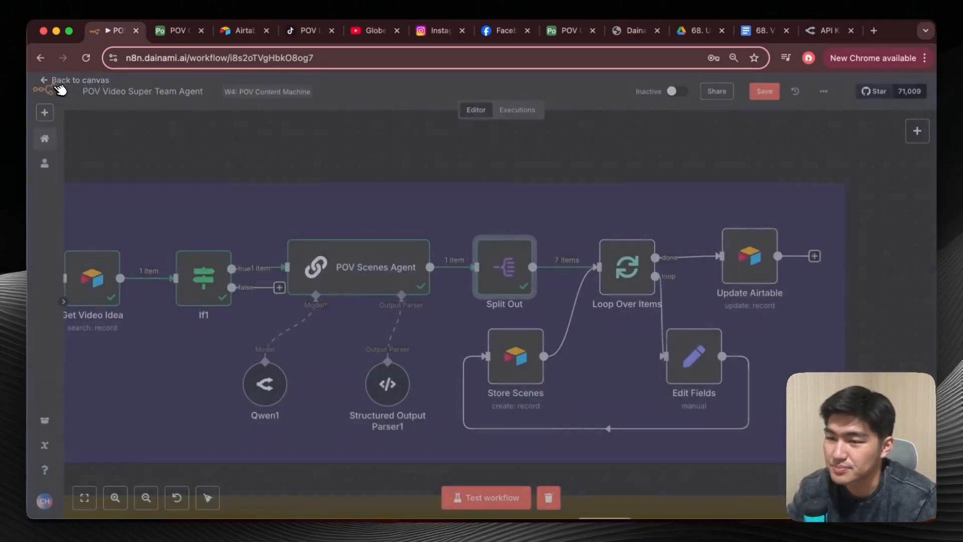
left_click(74, 90)
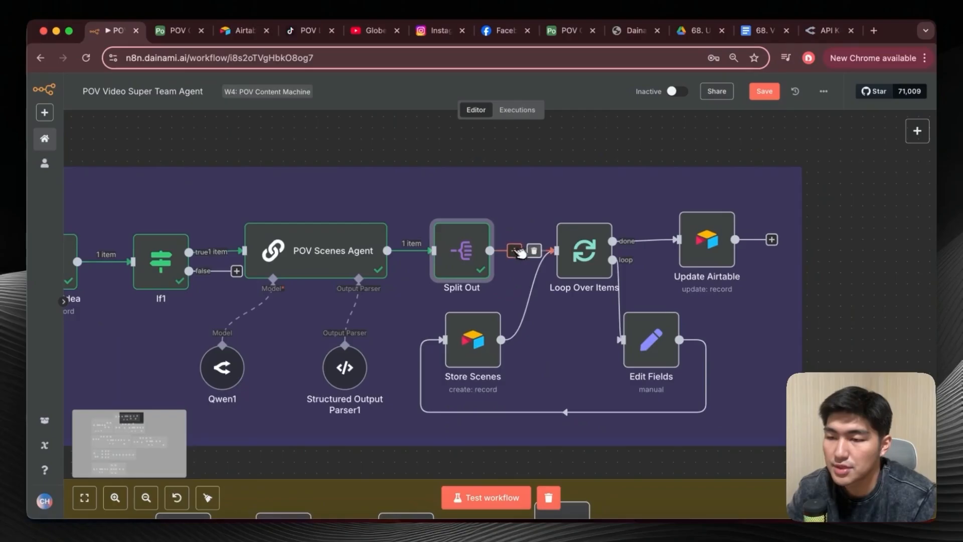
Open the Loop Over Items node to check its batch size and incoming scene data, and close it.
scroll(521, 253, "right", 2)
double_click(557, 250)
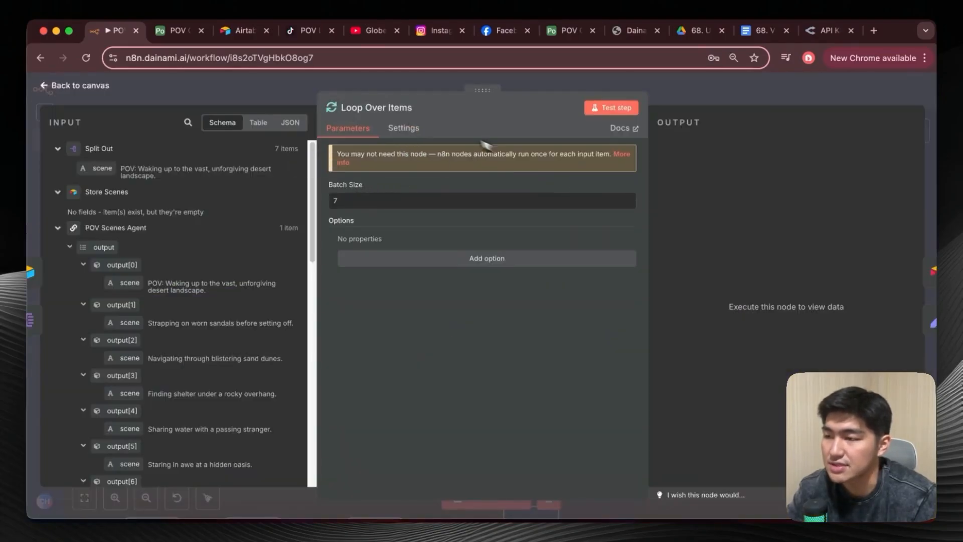
left_click(77, 86)
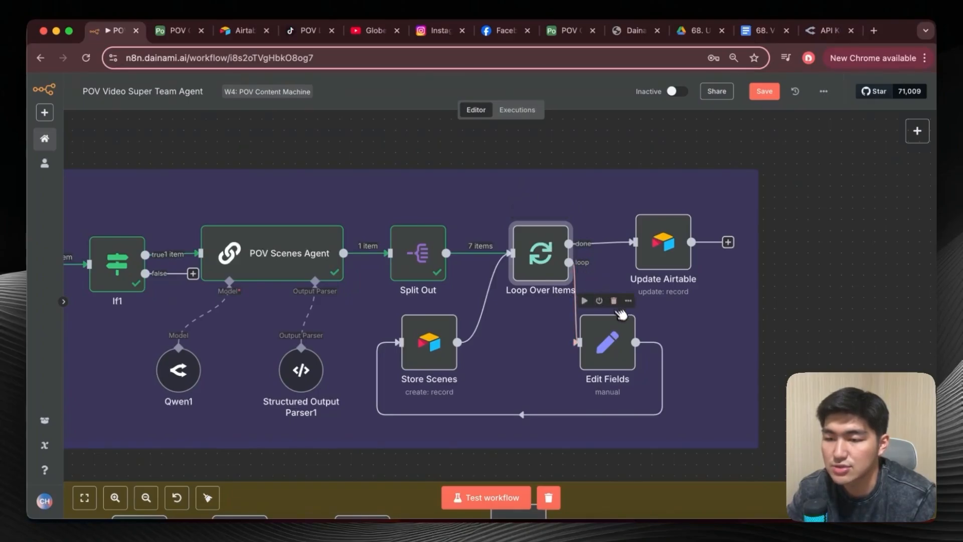
Open Edit Fields, run its previous nodes to load input, and compare its scenenumber and description mappings with the POV Scenes columns in Airtable.
double_click(609, 339)
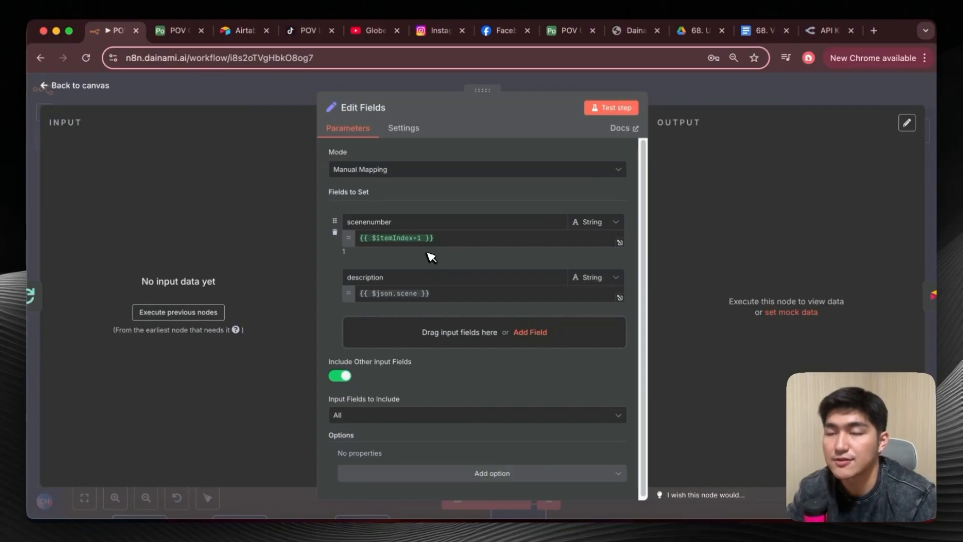
left_click(181, 31)
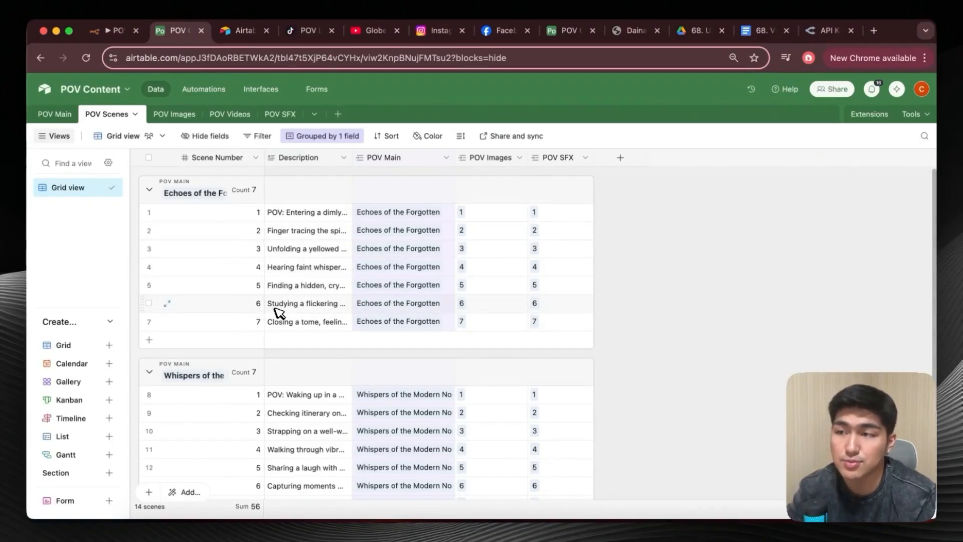
left_click(114, 31)
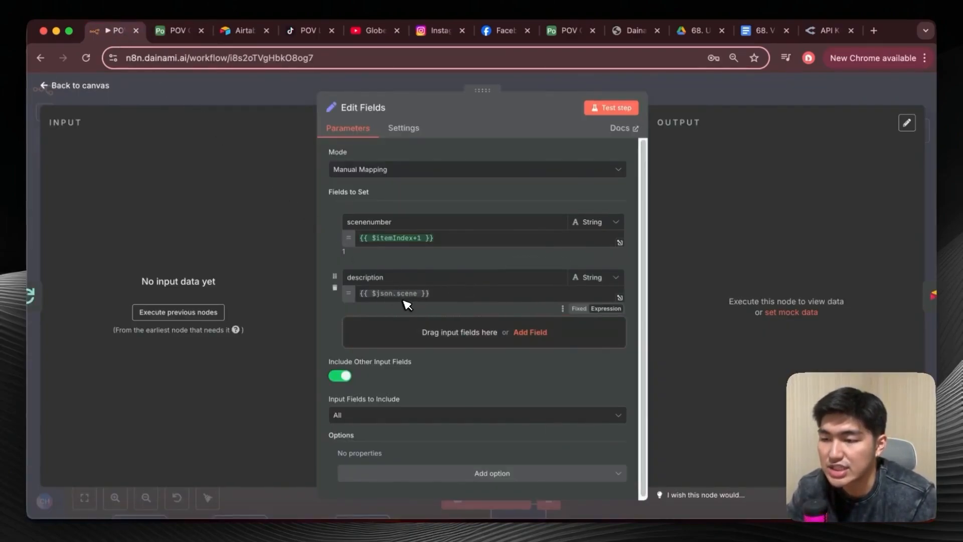
left_click(206, 312)
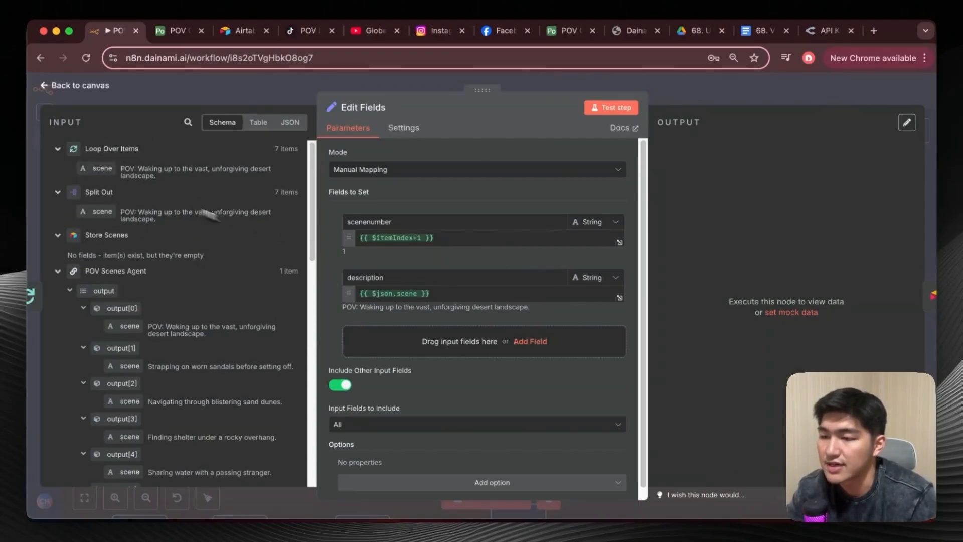
left_click(176, 30)
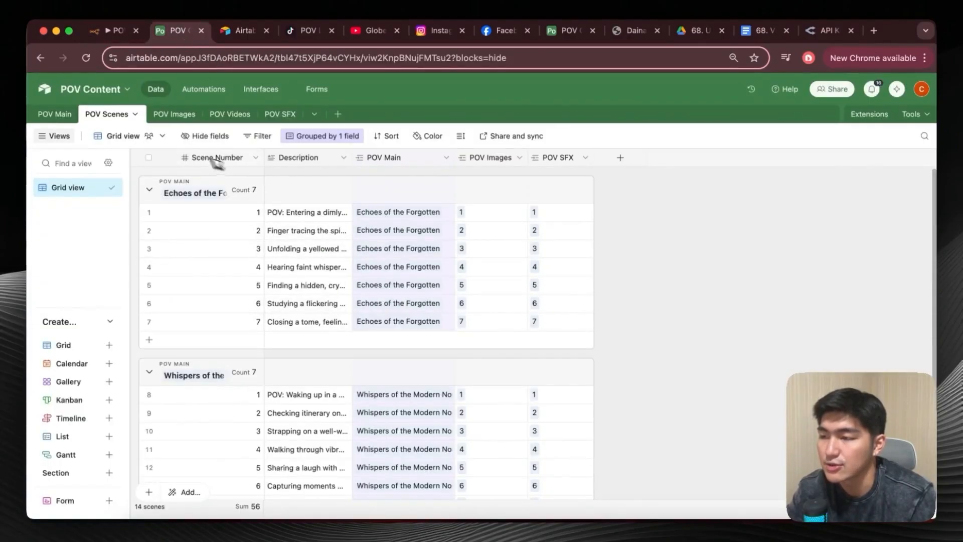
left_click(113, 30)
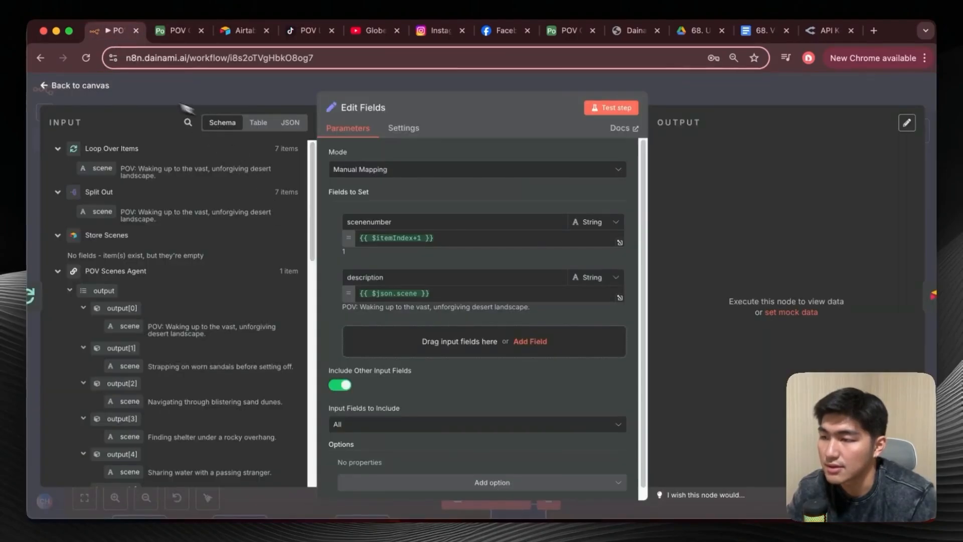
Close Edit Fields, open the Store Scenes node, and run its previous nodes to load input for the value mappings.
left_click(102, 85)
double_click(438, 354)
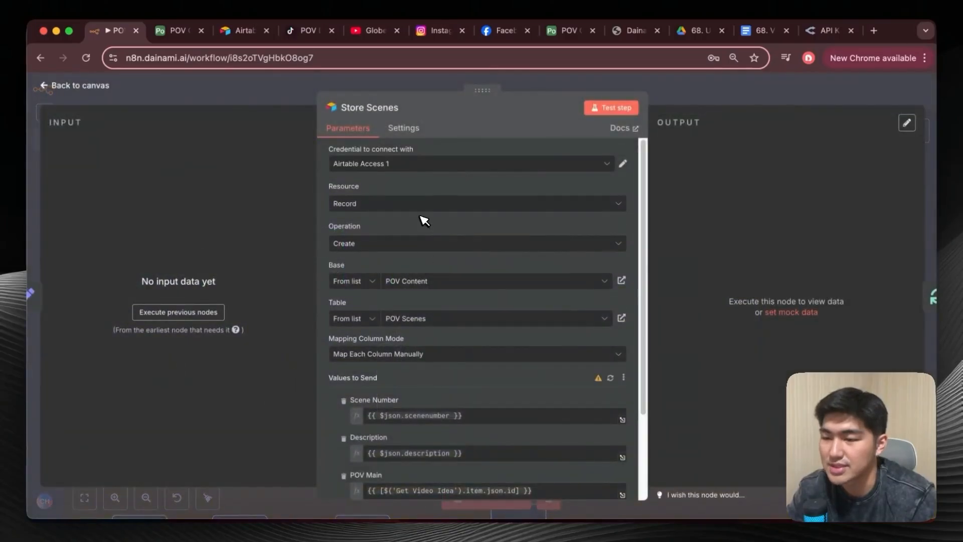
scroll(424, 221, "down", 2)
left_click(214, 313)
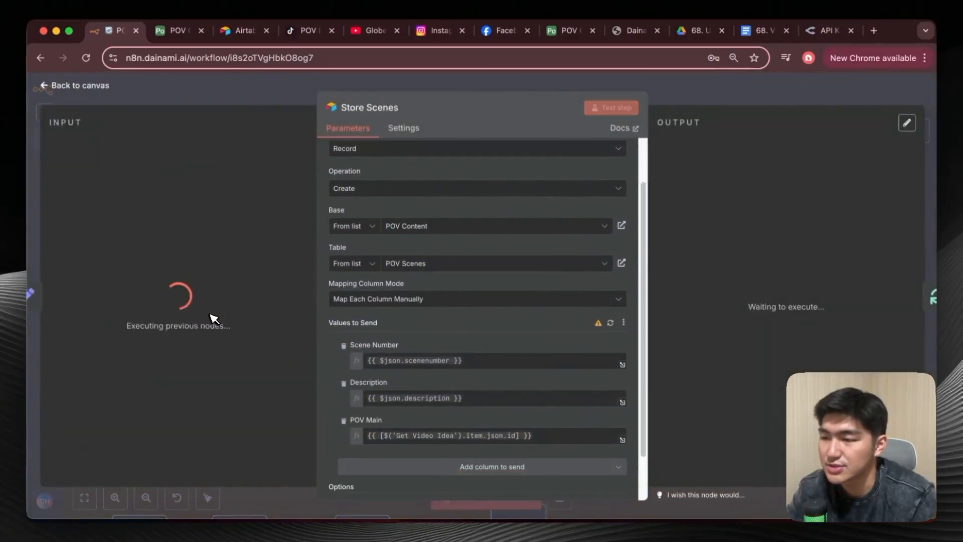
scroll(401, 329, "down", 2)
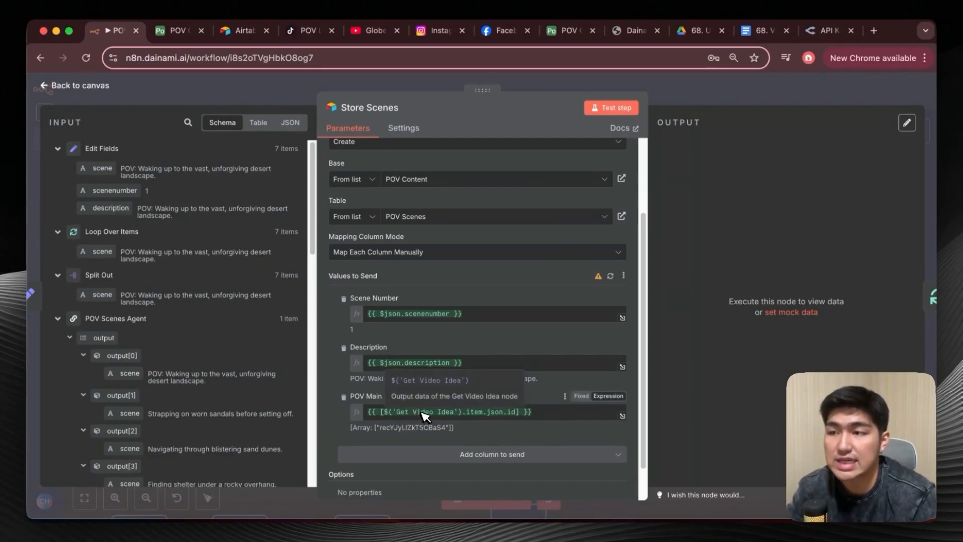
Check the POV Main column of POV Scenes in Airtable and compare Get Video Idea's record id with Store Scenes' POV Main expression in n8n.
left_click(176, 30)
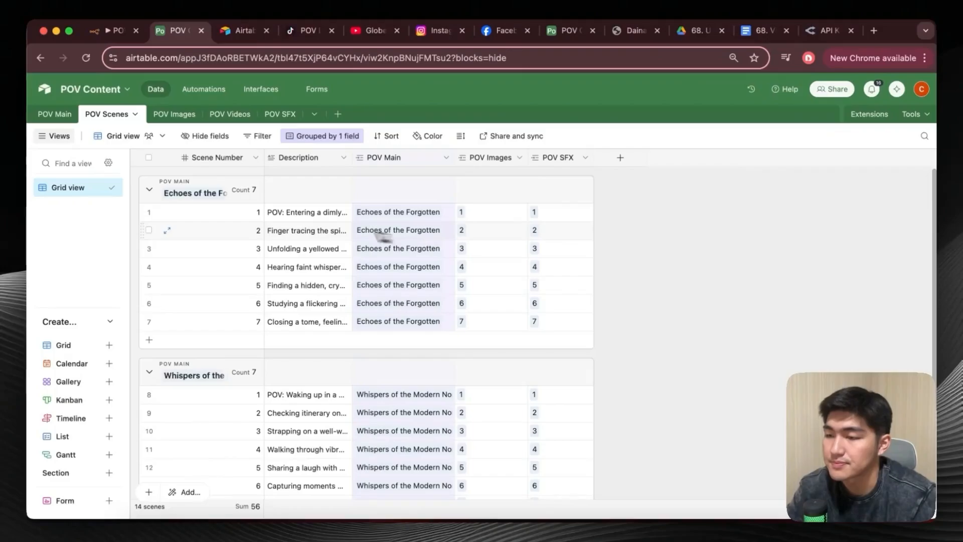
left_click(114, 30)
scroll(173, 258, "down", 10)
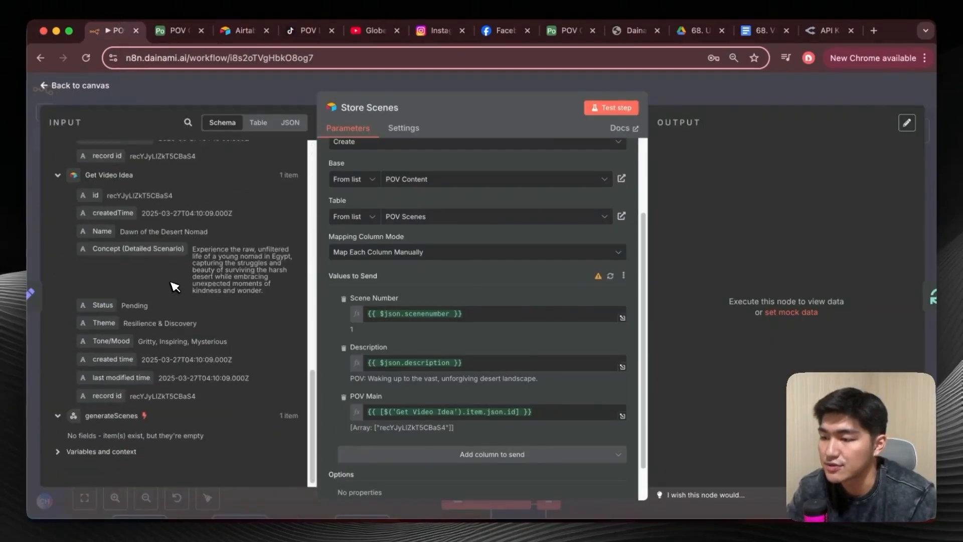
scroll(175, 287, "up", 2)
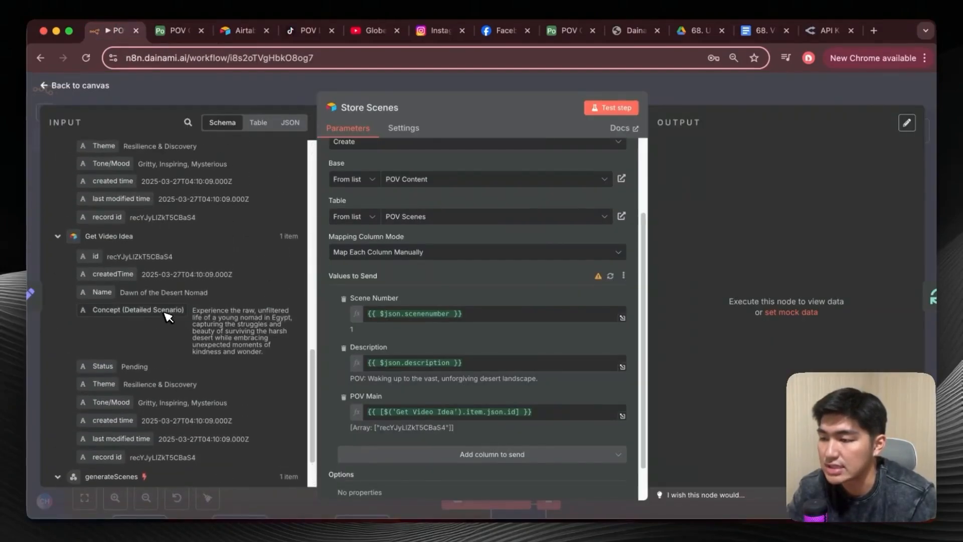
scroll(167, 315, "down", 3)
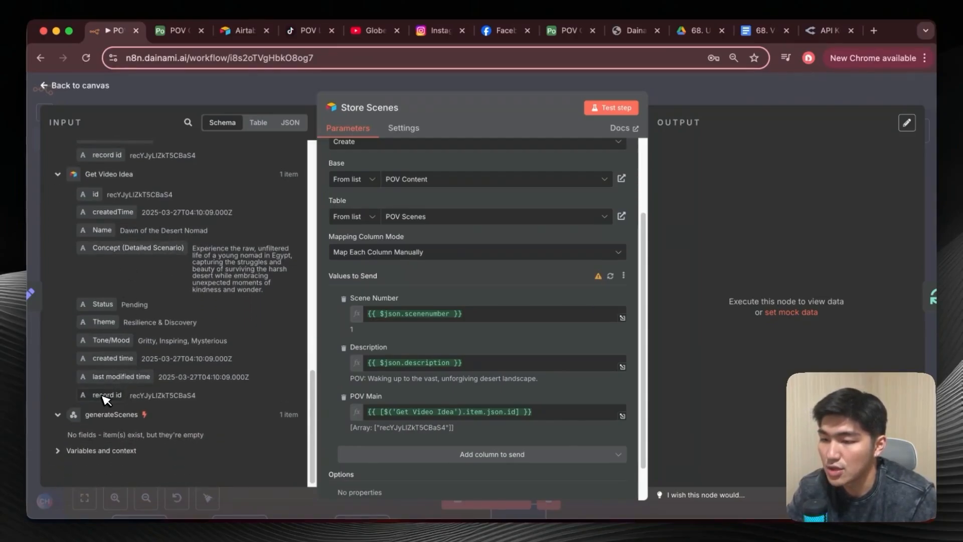
left_click_drag(105, 399, 476, 419)
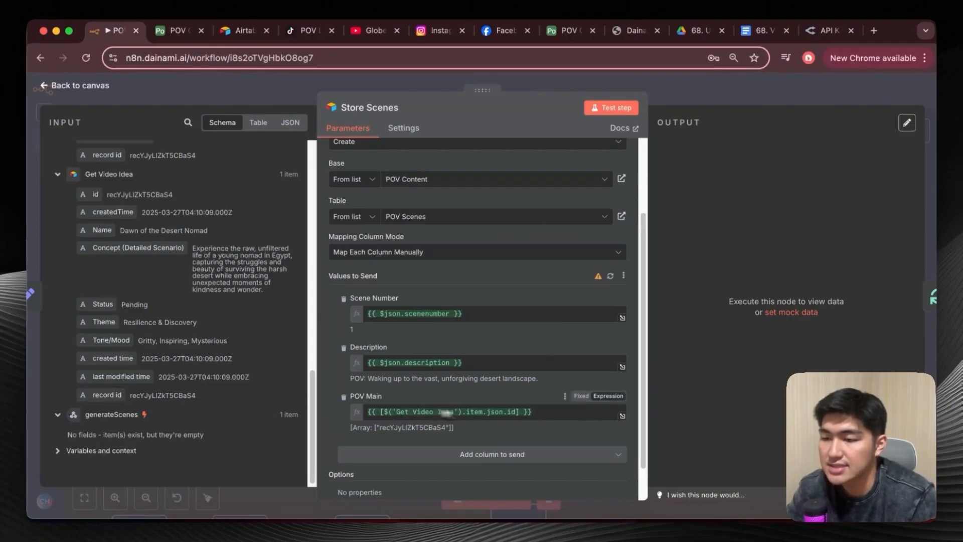
left_click(526, 412)
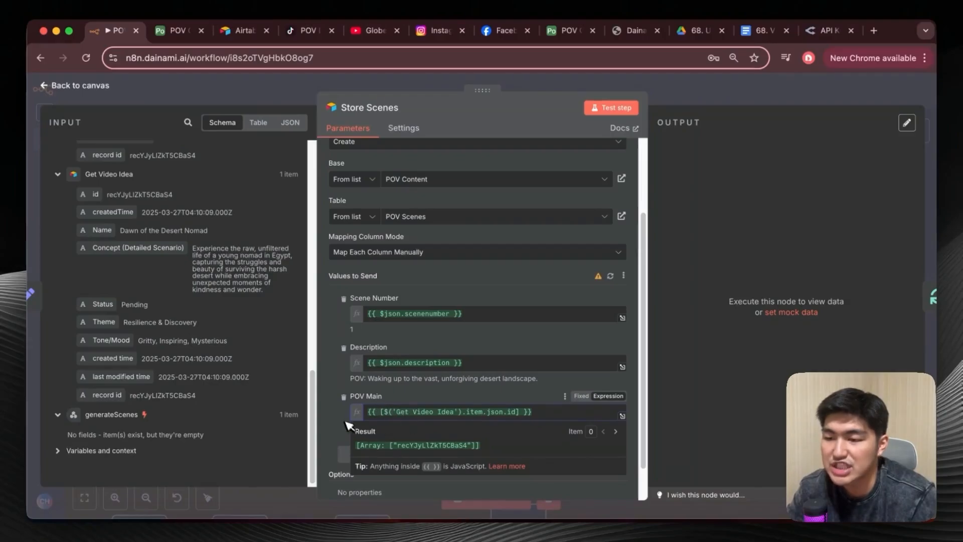
left_click(490, 398)
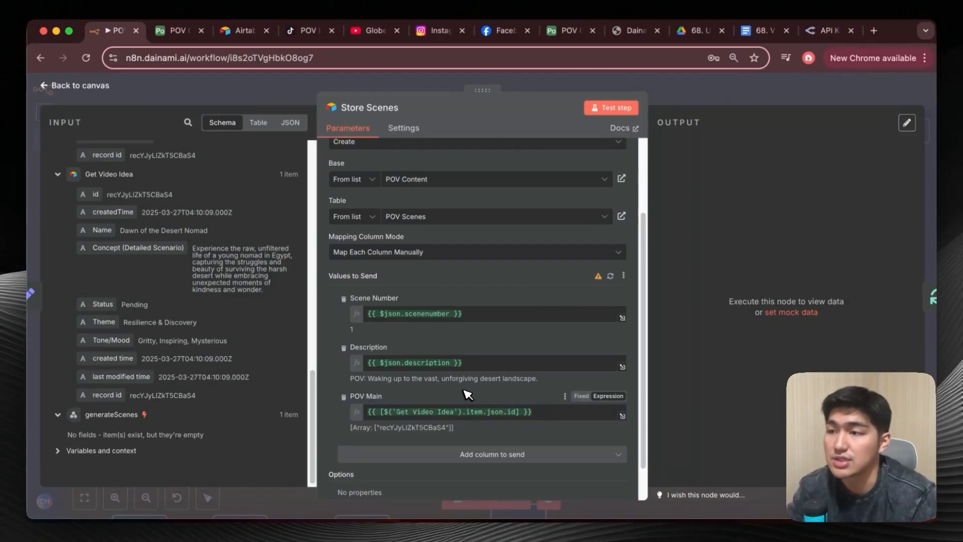
Switch to Airtable, examine the POV Scenes links in the POV Main table, and return to the n8n canvas.
left_click(175, 30)
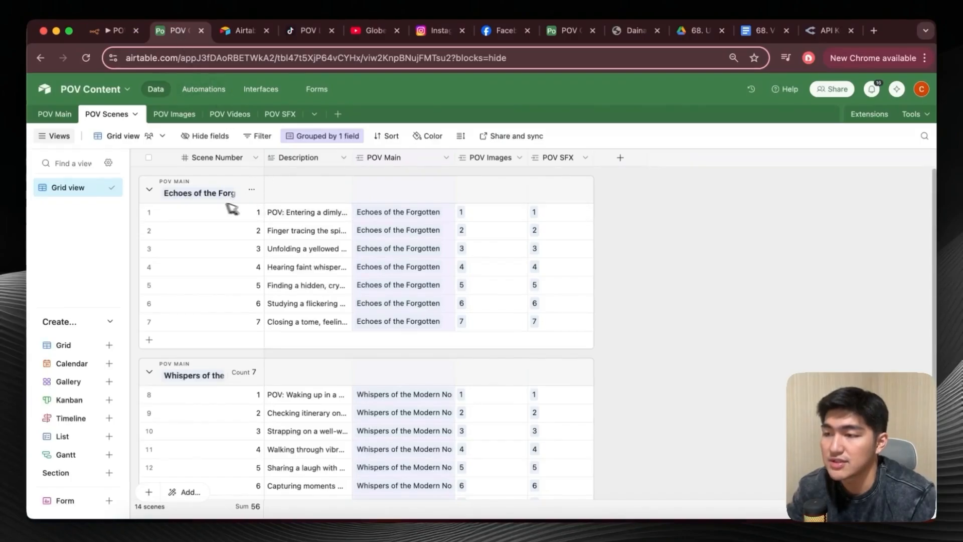
left_click(58, 114)
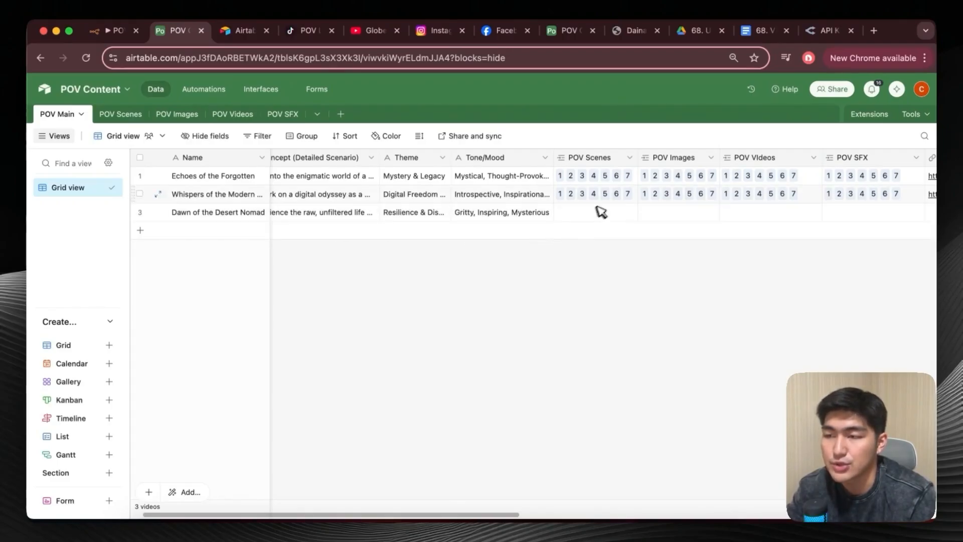
left_click(121, 114)
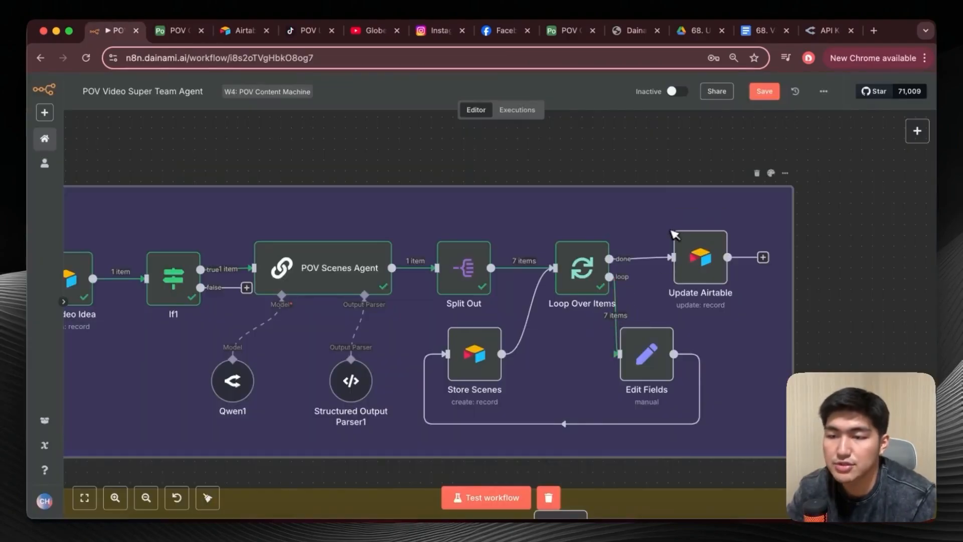
Open the Update Airtable node and review its operation, target table, id matching and Status value.
double_click(703, 271)
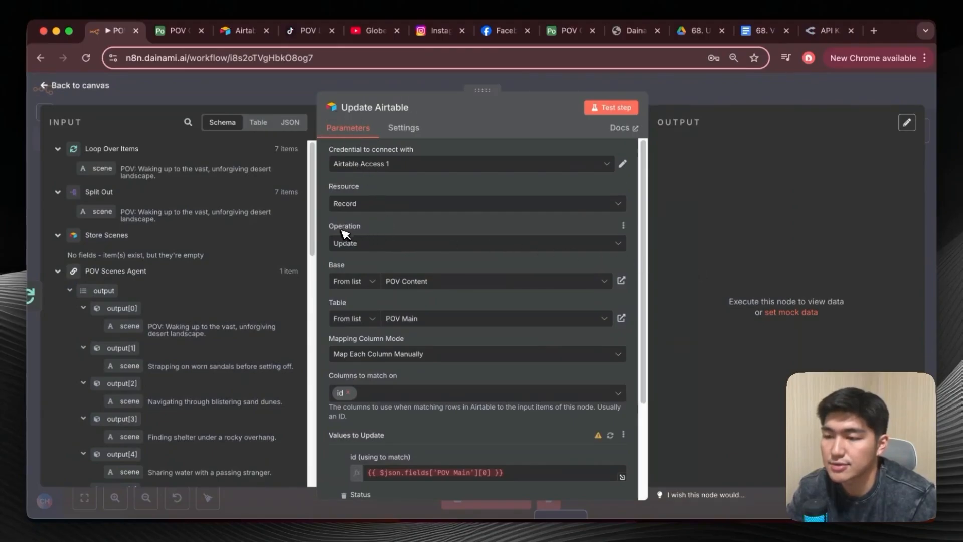
scroll(416, 275, "down", 3)
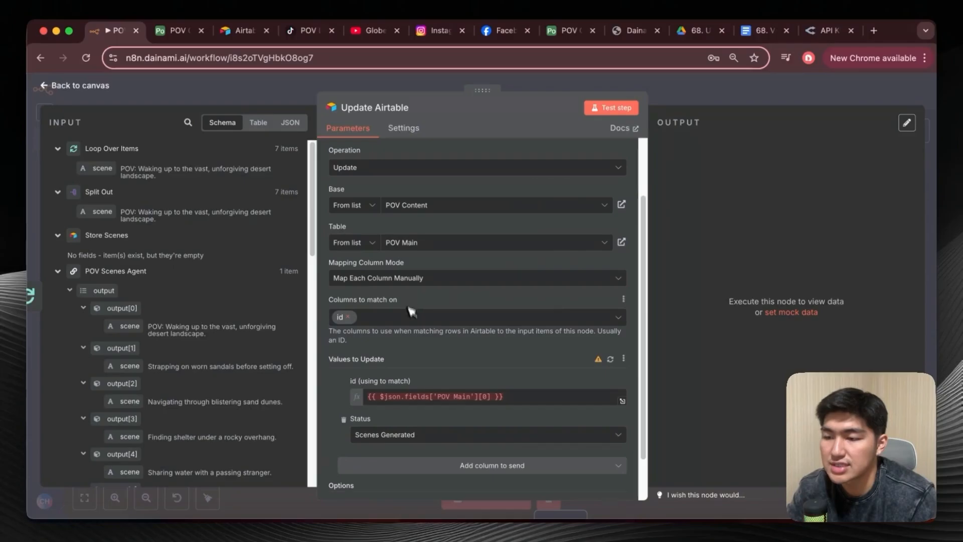
scroll(411, 308, "down", 2)
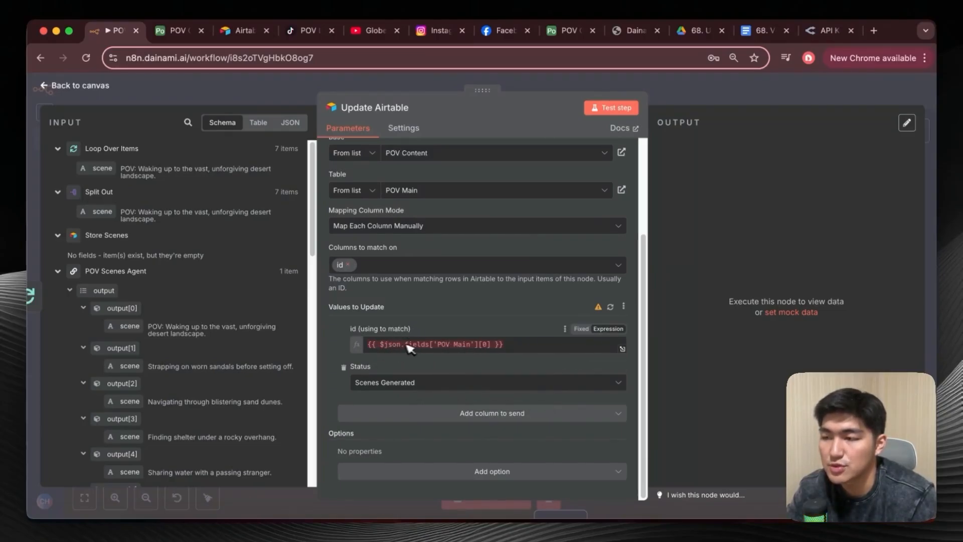
Inspect the record id column and the Status options for Dawn of the Desert Nomad in Airtable's POV Main table, and return to n8n.
left_click(175, 31)
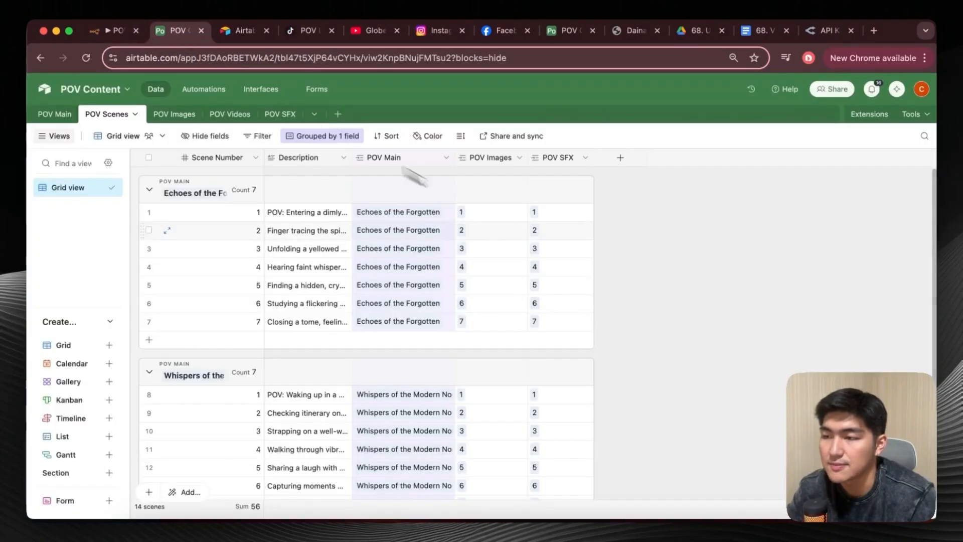
left_click(75, 114)
scroll(329, 217, "right", 15)
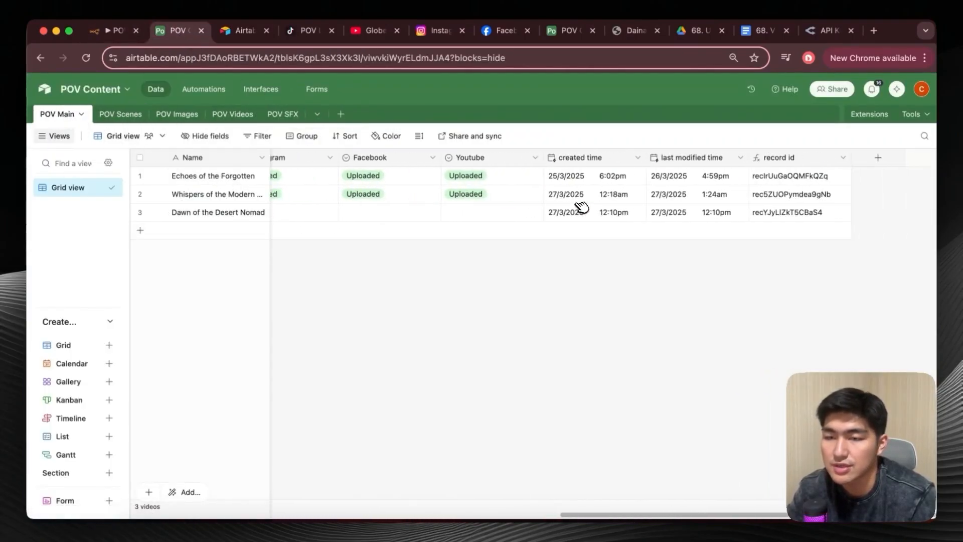
scroll(507, 221, "left", 10)
left_click(556, 216)
left_click(557, 214)
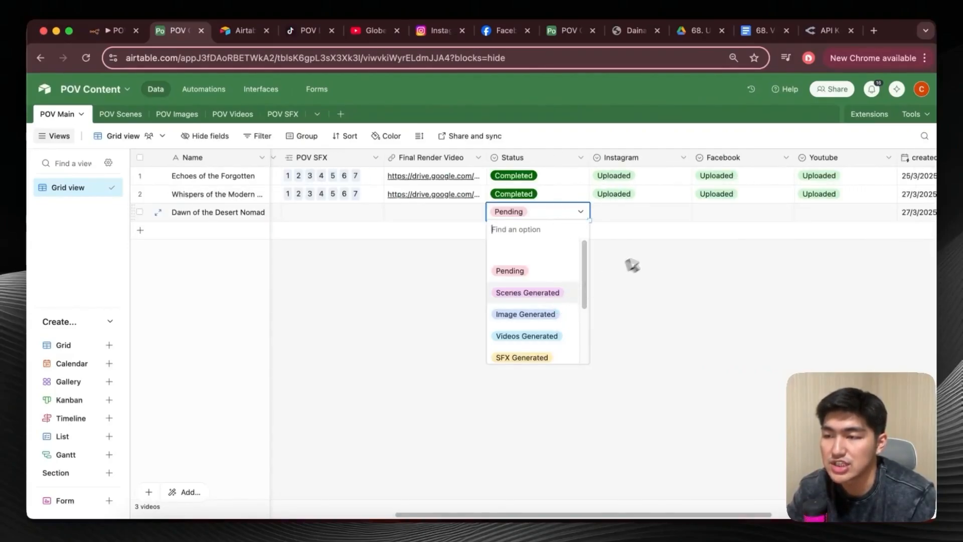
left_click(627, 268)
left_click(115, 31)
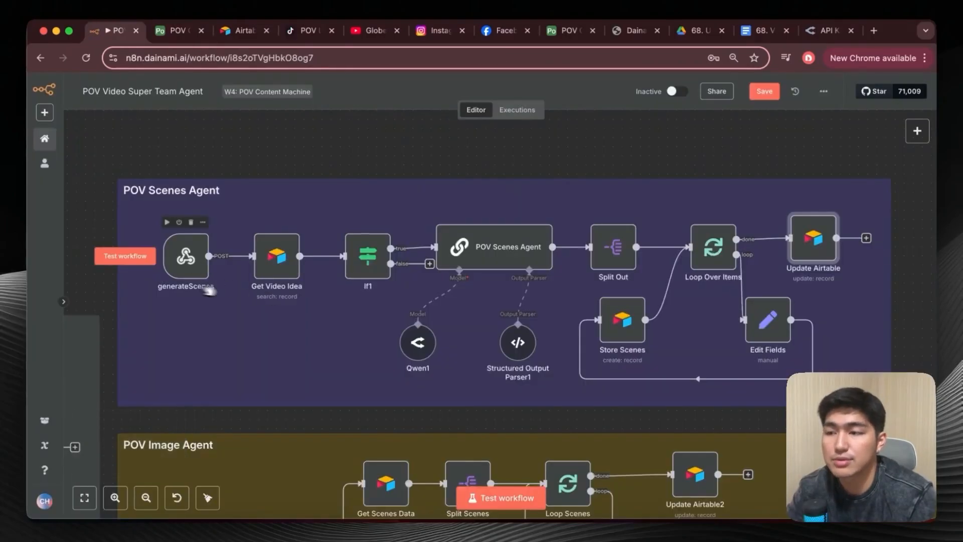
Start a workflow test from generateScenes, trigger it by testing the script action of Airtable's generateScenes automation, and return to n8n.
left_click(139, 257)
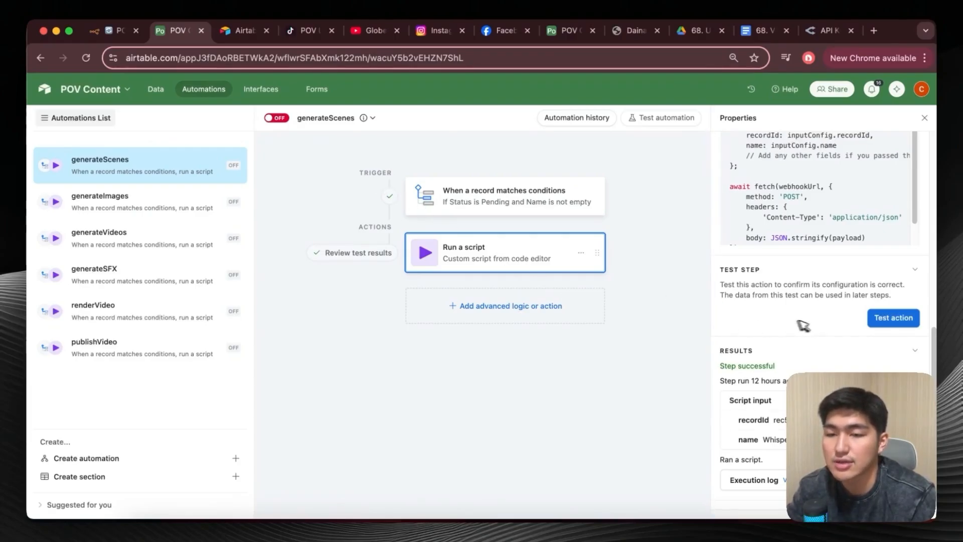
left_click(877, 319)
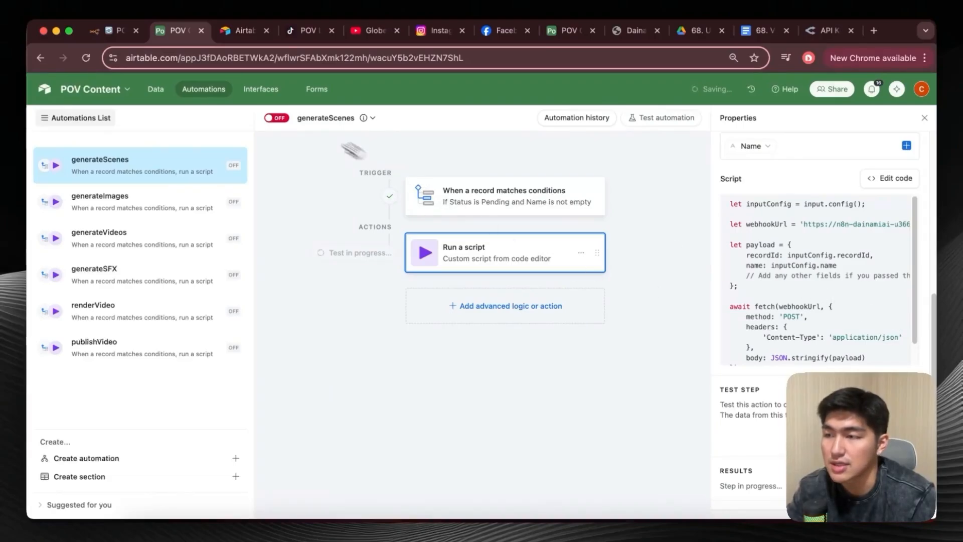
left_click(118, 33)
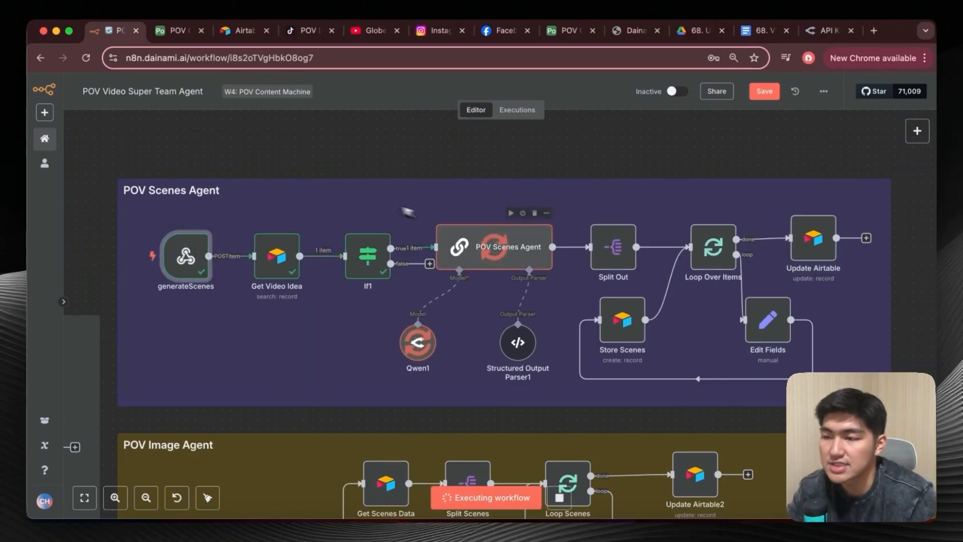
Monitor the scenes run in n8n and check the POV Scenes and Status fields of Dawn of the Desert Nomad in Airtable's POV Main table.
left_click(178, 27)
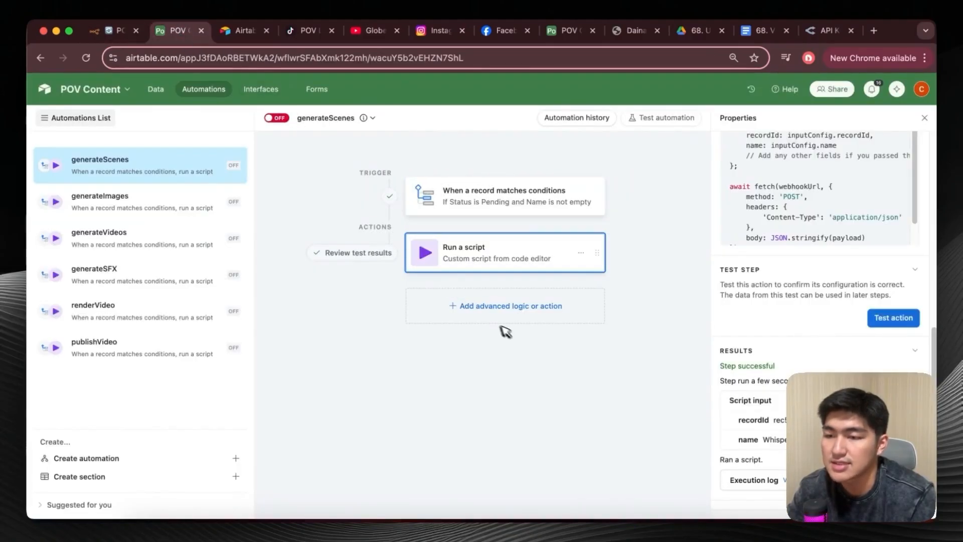
left_click(115, 30)
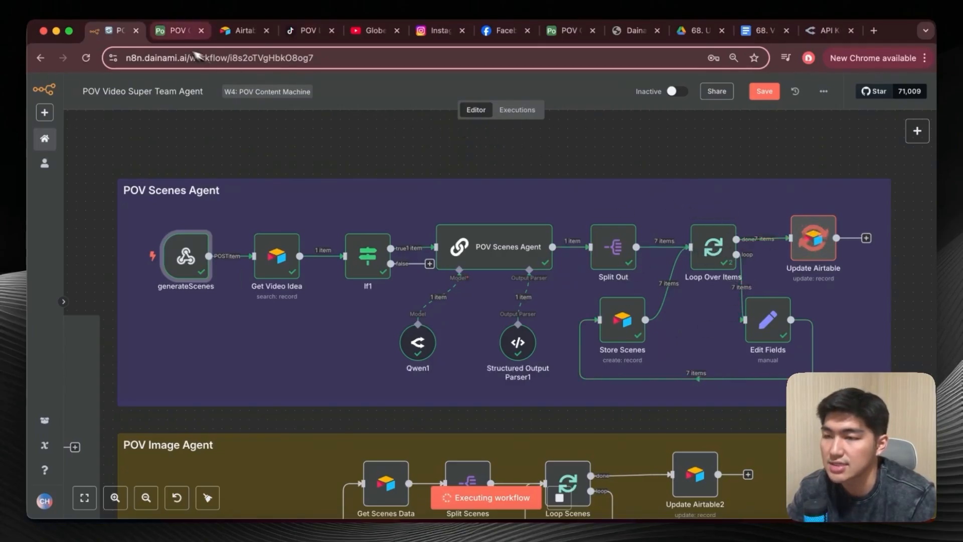
left_click(177, 30)
left_click(163, 92)
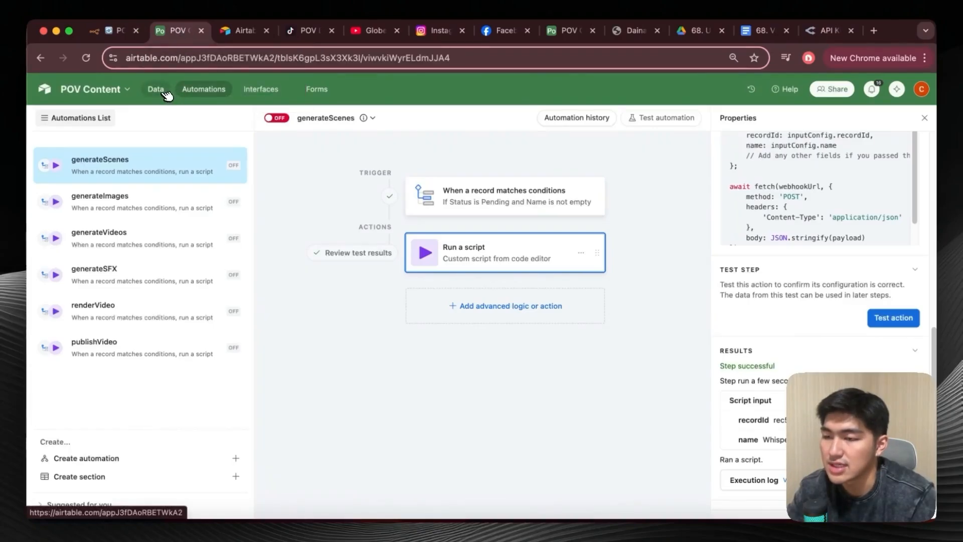
scroll(396, 232, "left", 10)
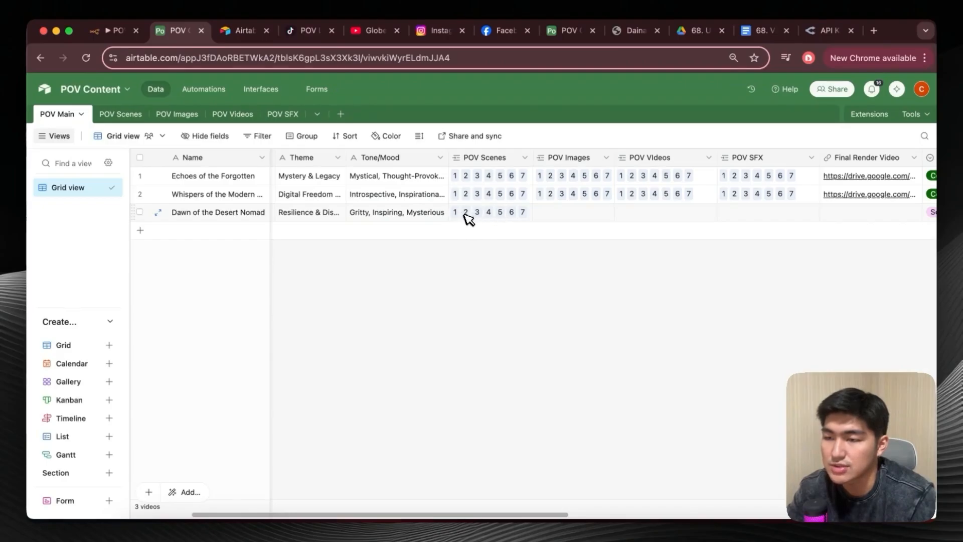
scroll(525, 217, "right", 10)
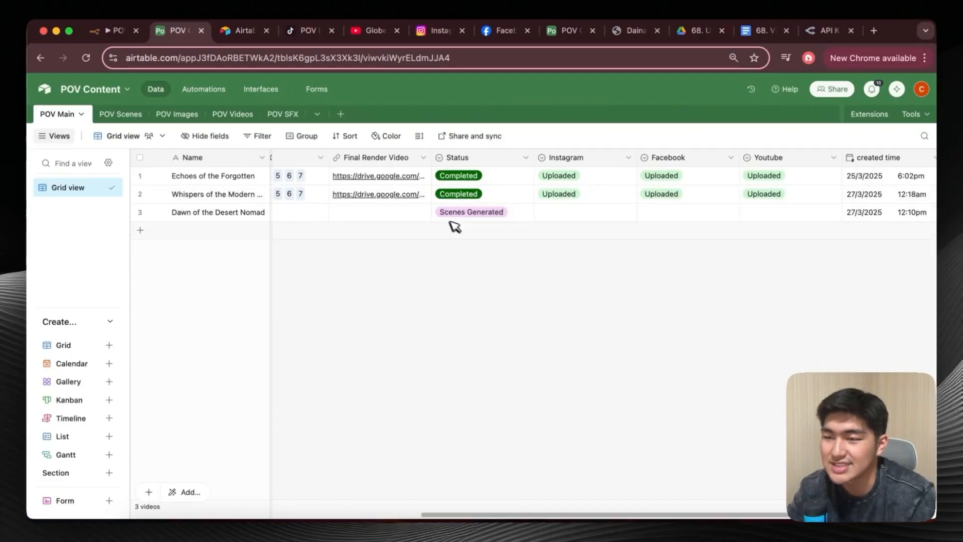
scroll(514, 221, "left", 10)
Return to n8n, review the executed POV Scenes Agent flow, and examine the POV Image Agent section starting at generateImages.
left_click(95, 33)
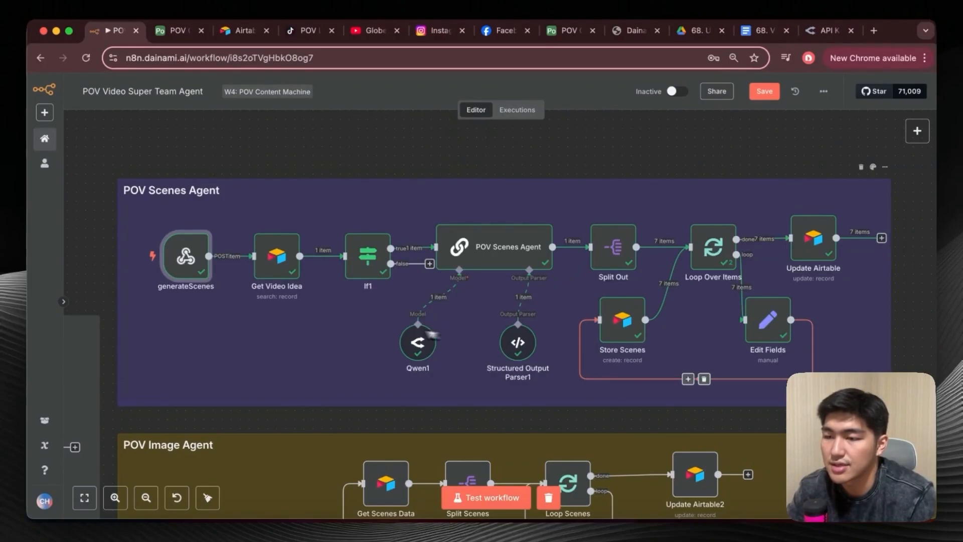
scroll(192, 314, "down", 1)
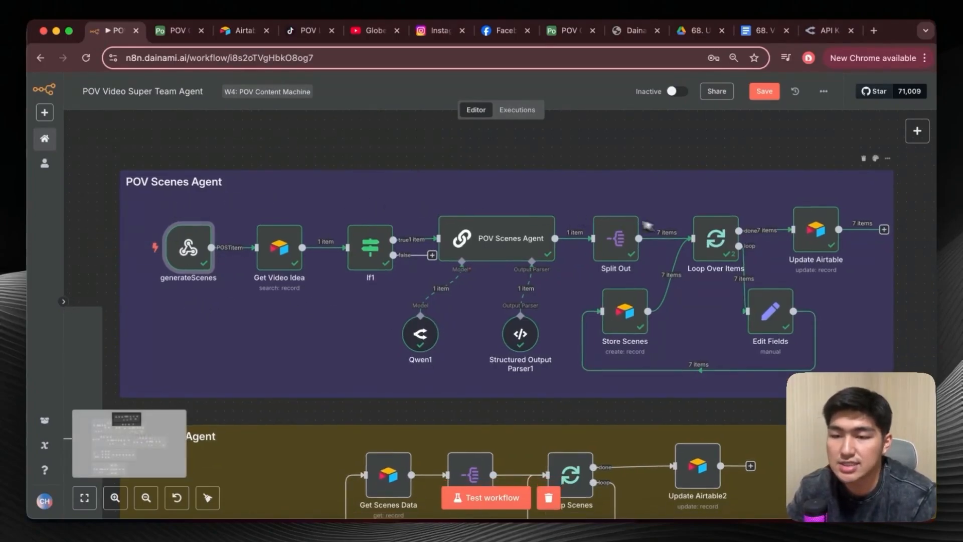
scroll(340, 259, "down", 1)
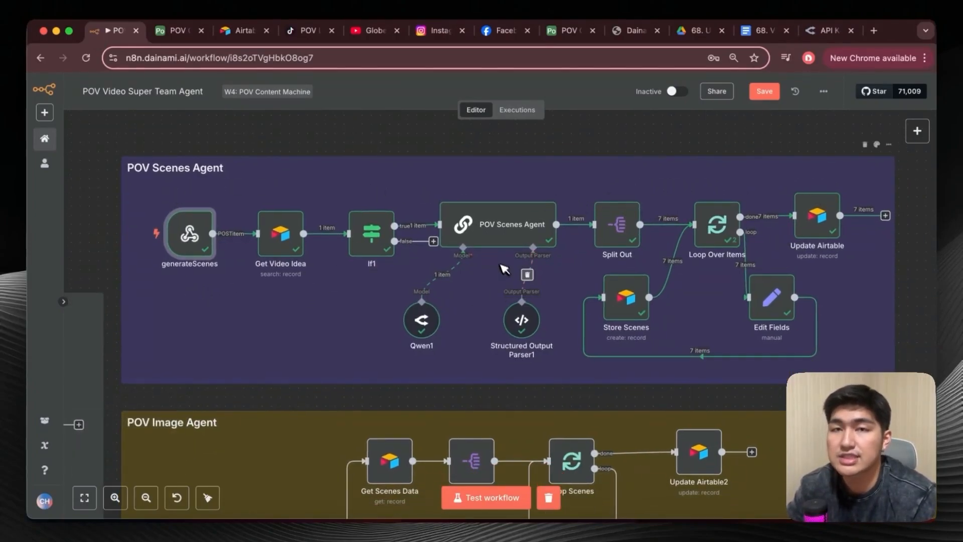
scroll(392, 290, "down", 1)
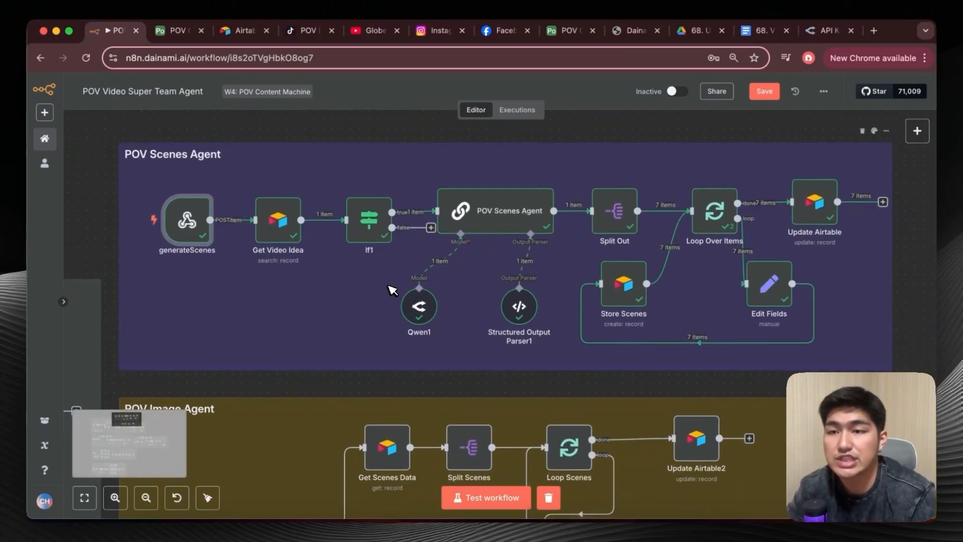
scroll(392, 290, "down", 10)
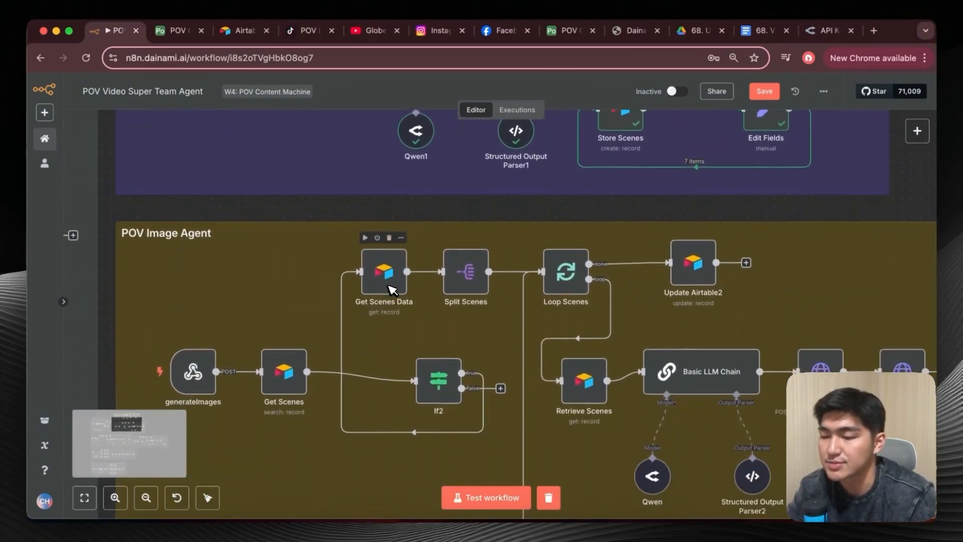
scroll(392, 290, "down", 2)
scroll(392, 290, "right", 2)
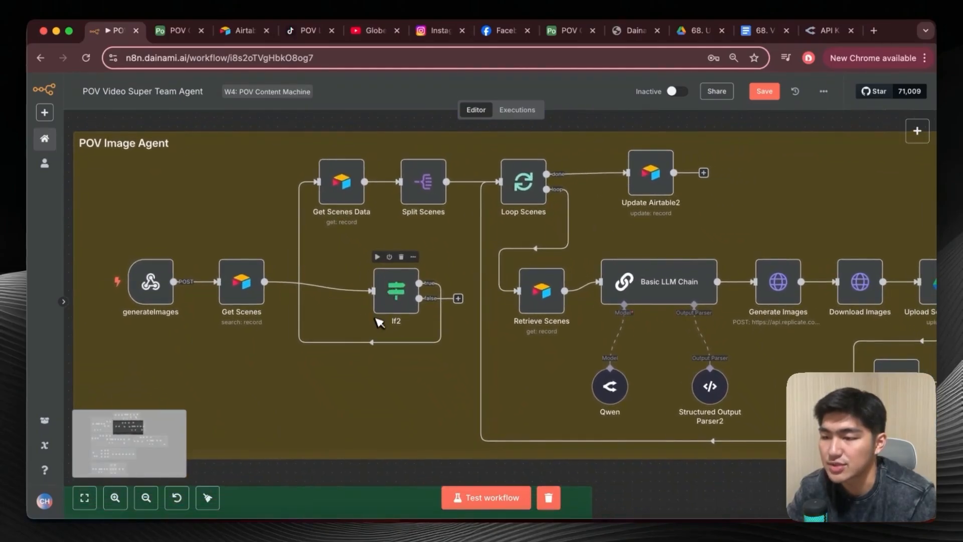
scroll(379, 320, "down", 1)
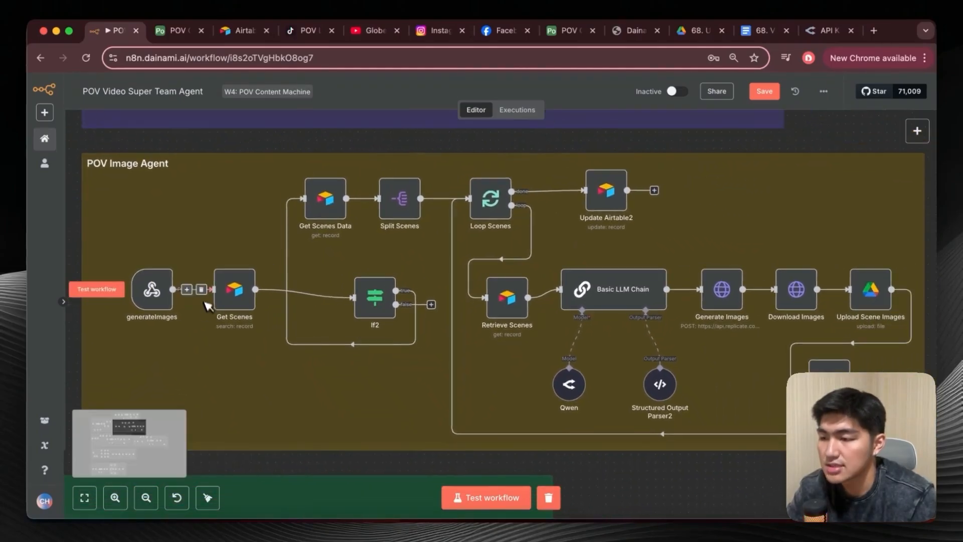
Open the generateImages webhook settings in n8n, then review the Run a script action and its webhook URL in Airtable's generateImages automation.
double_click(153, 290)
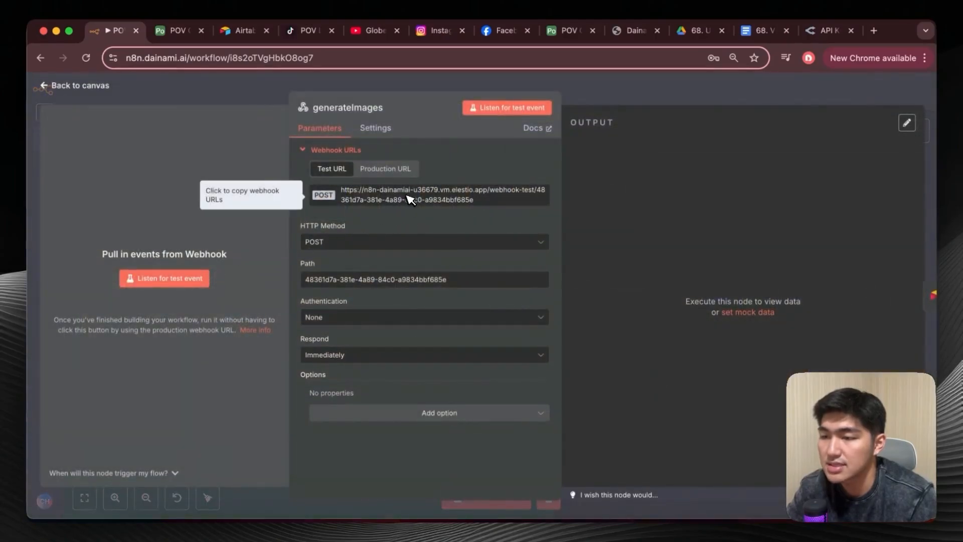
left_click(181, 31)
left_click(204, 89)
left_click(104, 198)
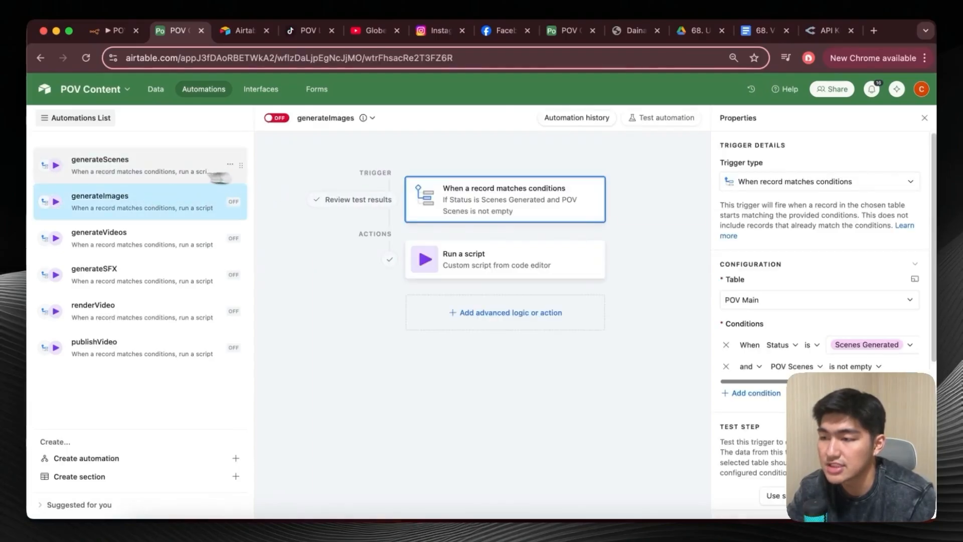
left_click(543, 262)
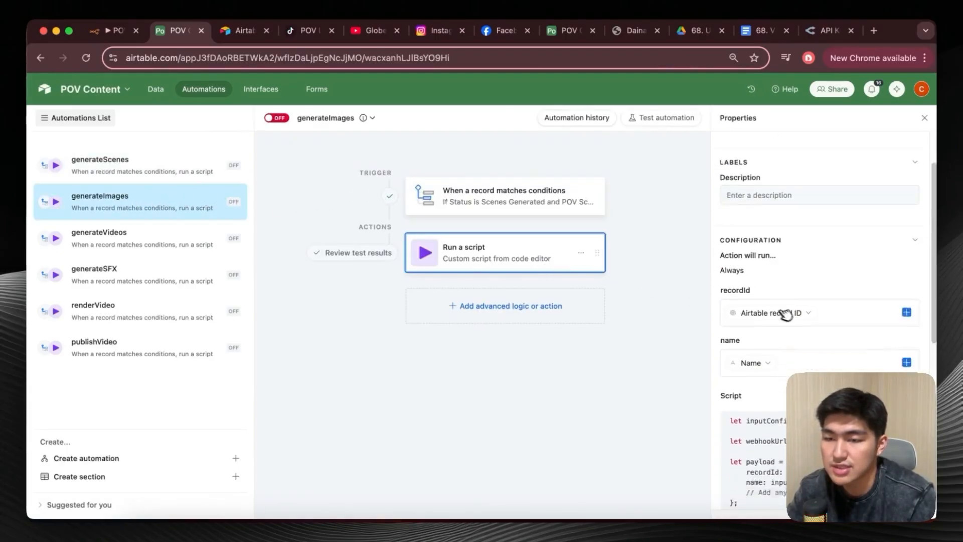
scroll(784, 314, "down", 5)
left_click(884, 184)
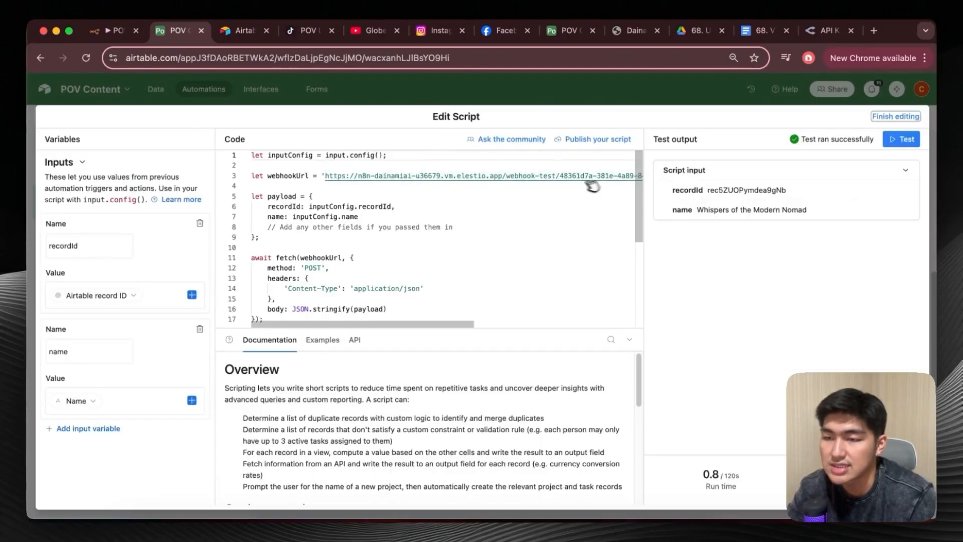
key("Escape")
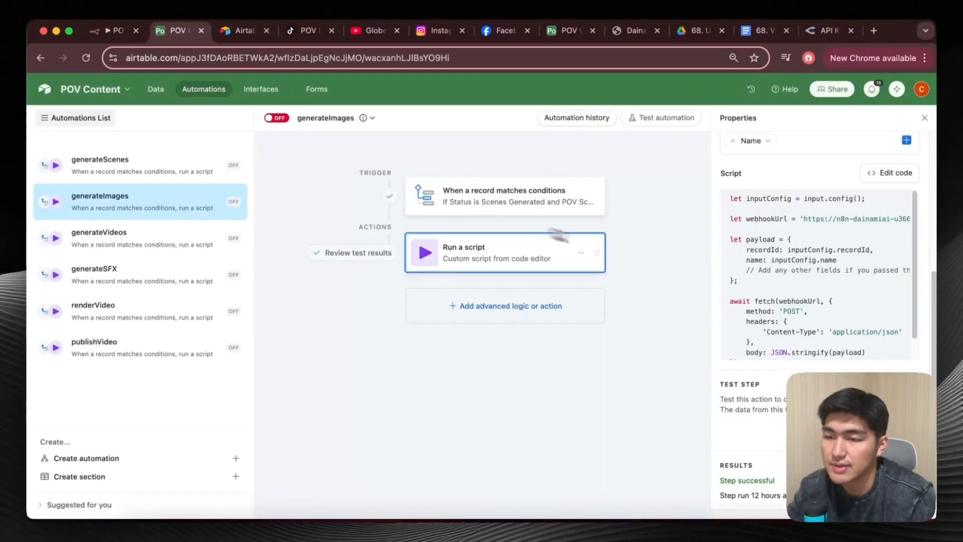
Review the trigger conditions of Airtable's generateImages automation on the POV Main table, and return to the n8n canvas.
left_click(555, 204)
scroll(741, 251, "up", 3)
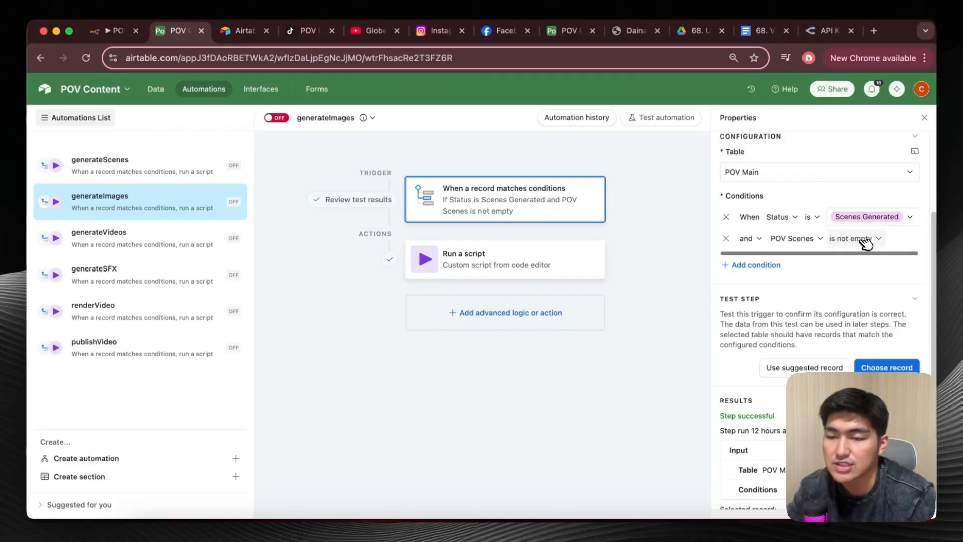
scroll(782, 214, "up", 2)
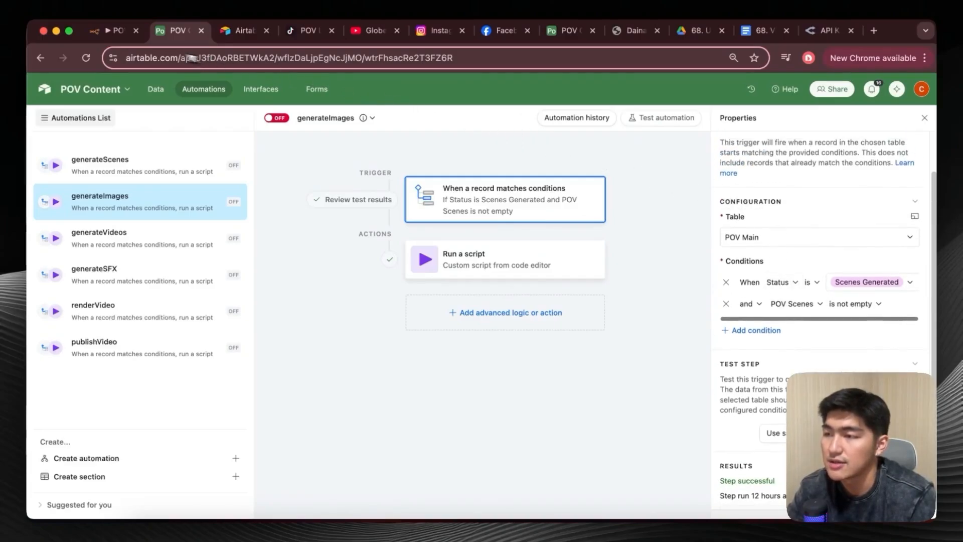
left_click(120, 34)
left_click(57, 89)
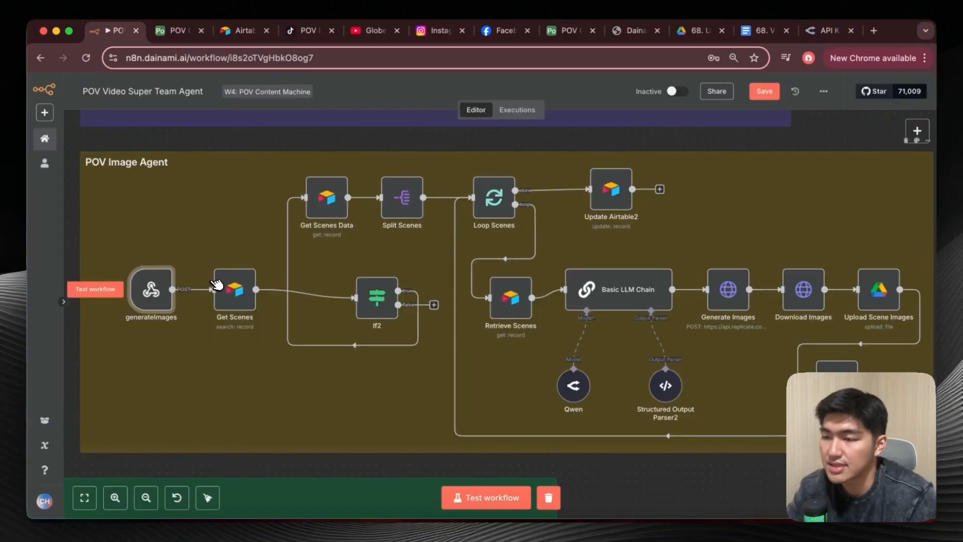
Inspect the Get Scenes node's Status filter formula and the If2 node's condition in the POV Image Agent section.
scroll(216, 284, "up", 6)
scroll(260, 222, "down", 5)
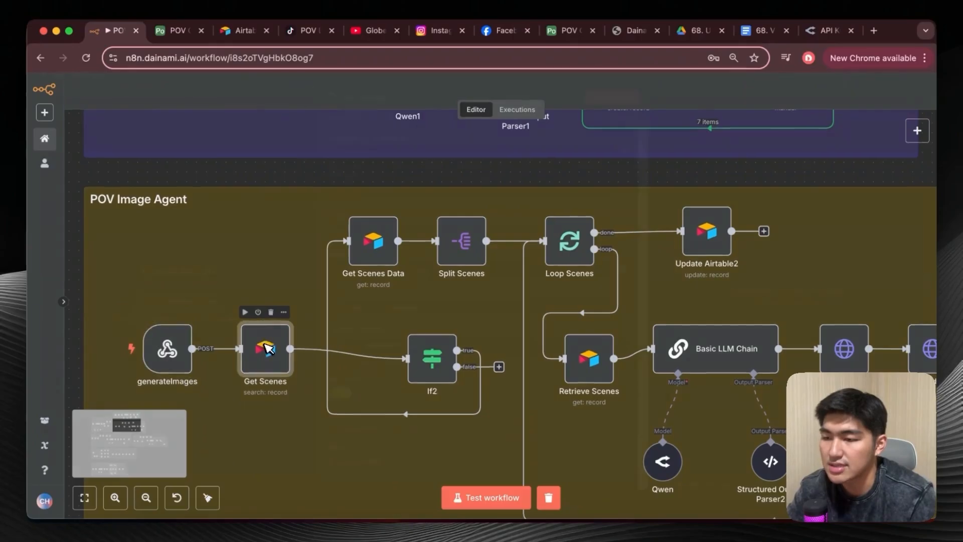
double_click(267, 348)
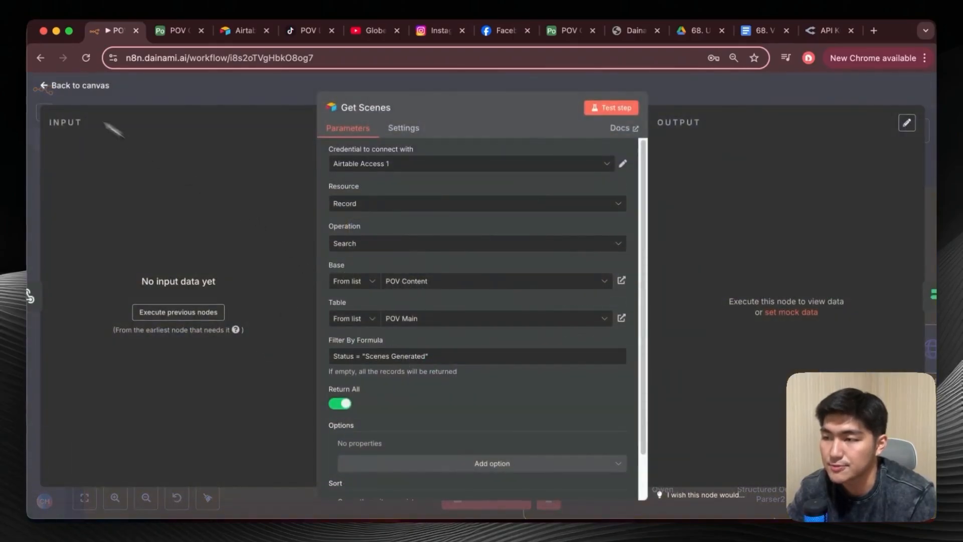
left_click(44, 85)
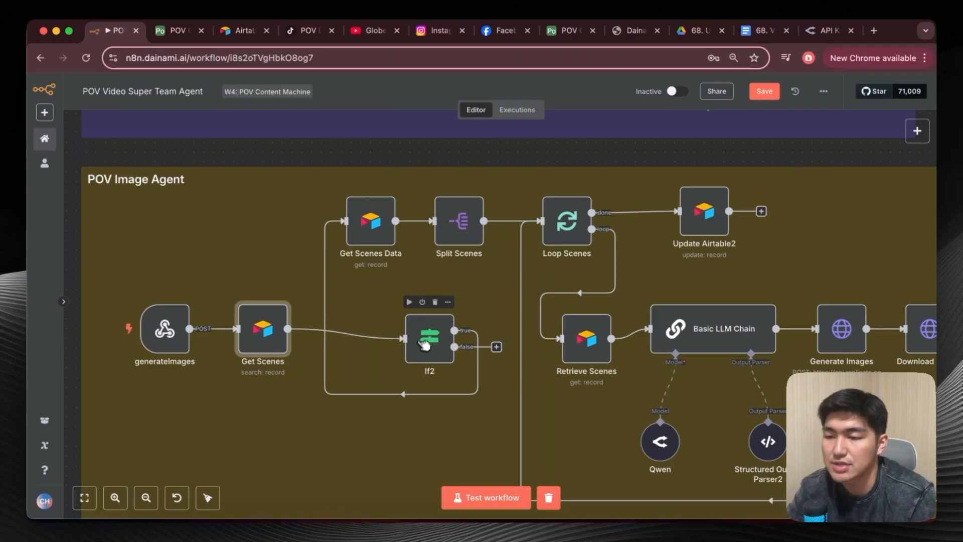
double_click(424, 342)
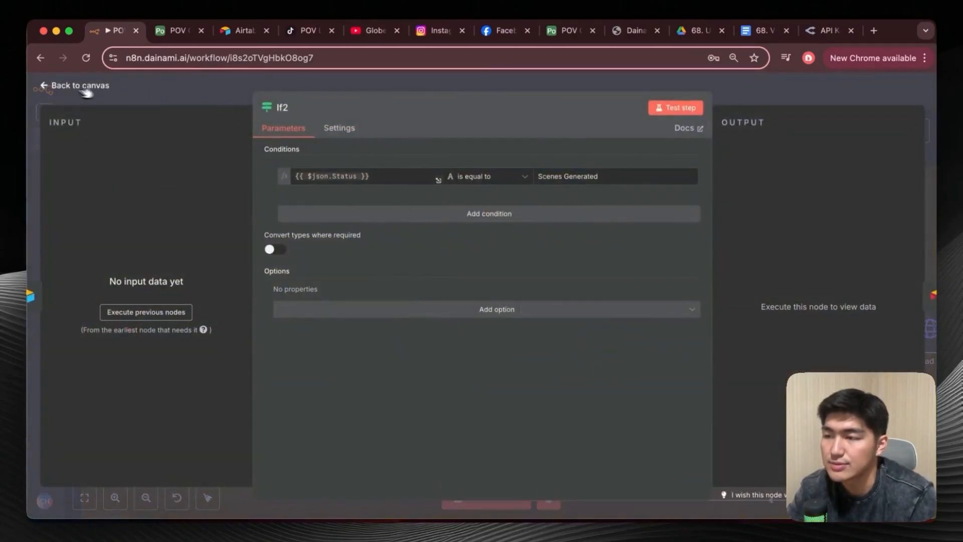
left_click(49, 88)
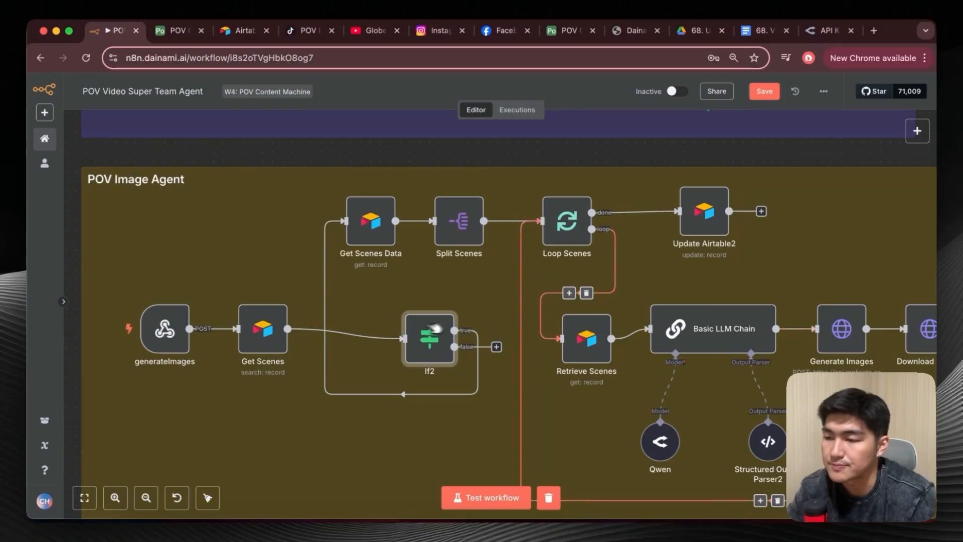
Execute the POV Image Agent flow up to If2 and inspect that node's input and true branch output.
scroll(440, 328, "down", 2)
left_click(410, 263)
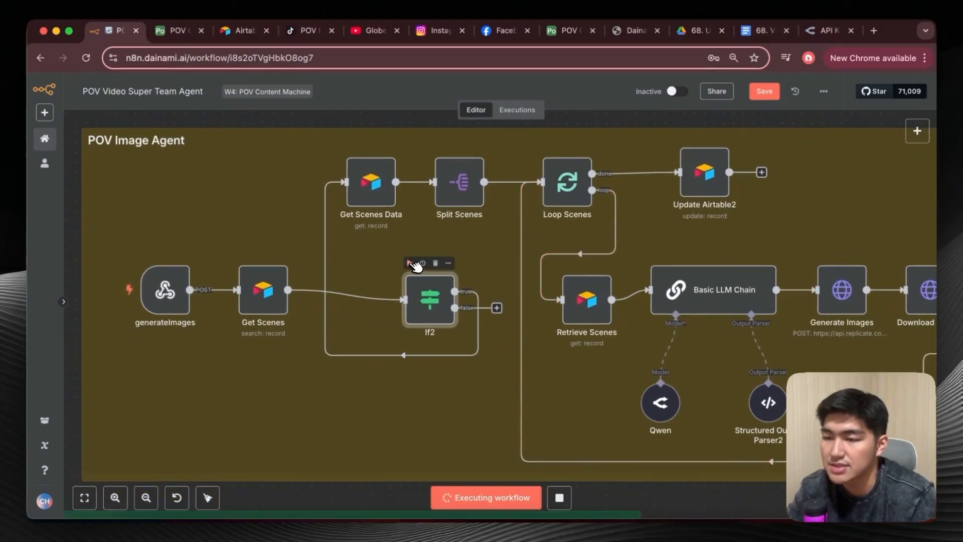
double_click(430, 319)
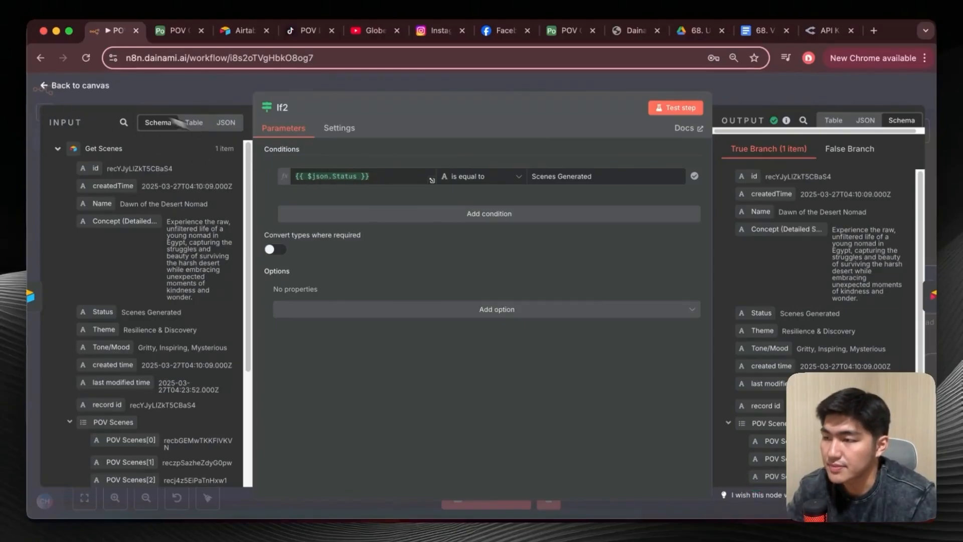
left_click(59, 89)
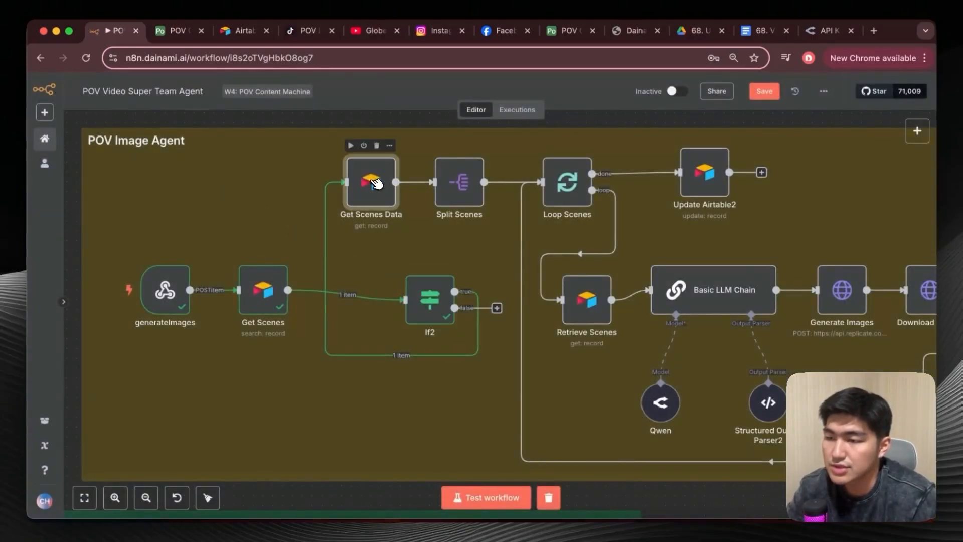
Review the Get Scenes Data node's table and record ID, test the node, and examine its POV Scenes output.
double_click(375, 184)
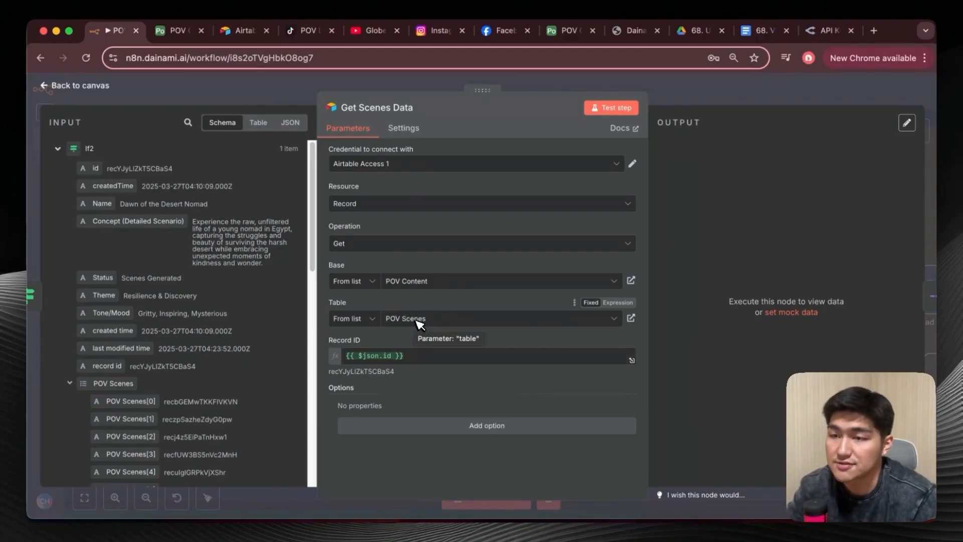
left_click(613, 107)
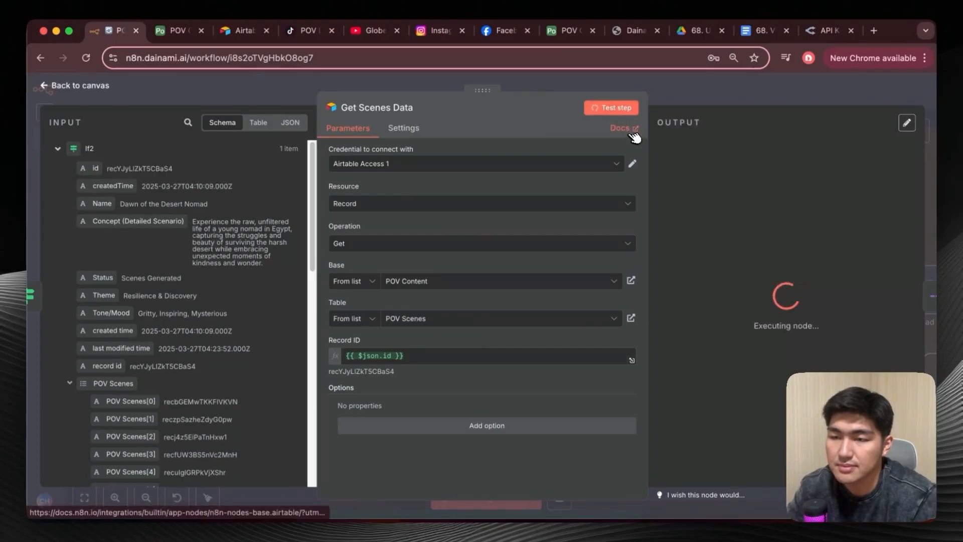
scroll(721, 271, "down", 3)
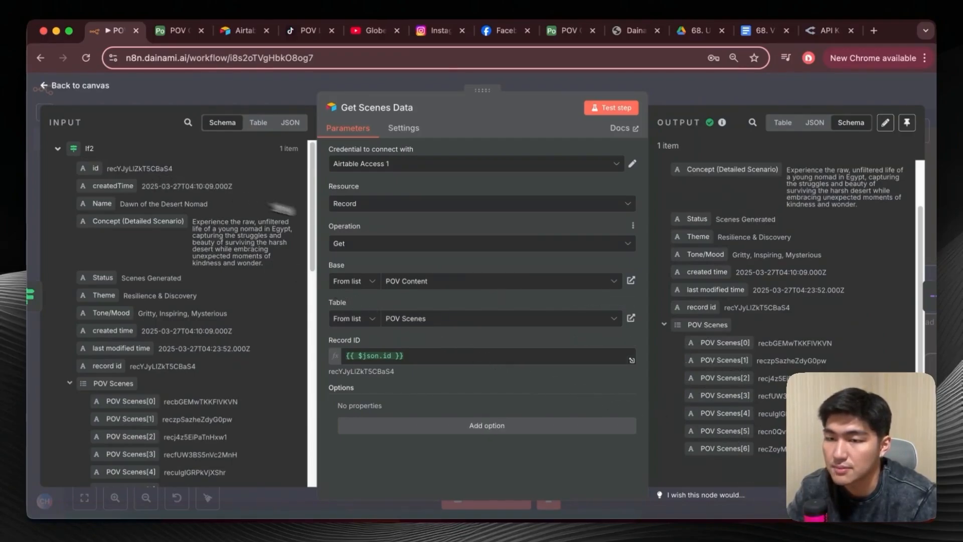
left_click(52, 85)
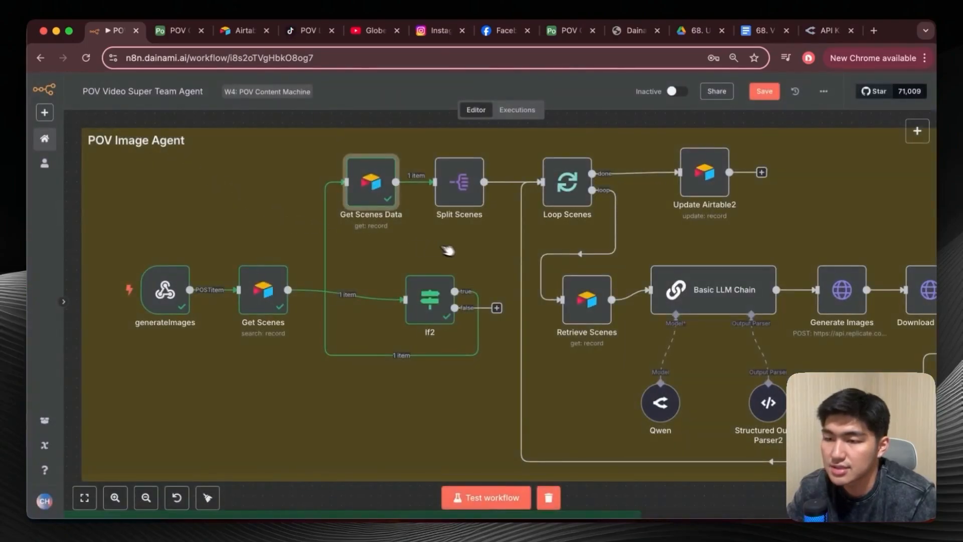
Compare the Split Scenes node's POV Scenes input with the Dawn of the Desert Nomad scenes in Airtable, and test the node in n8n.
double_click(396, 191)
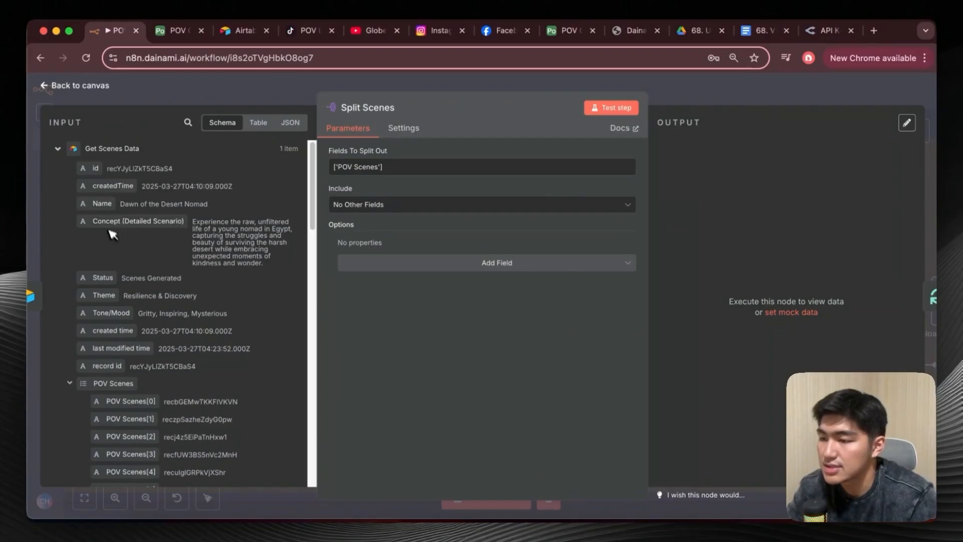
scroll(113, 241, "down", 3)
mouse_move(110, 279)
left_mouse_down()
mouse_move(362, 174)
mouse_move(115, 282)
left_mouse_up()
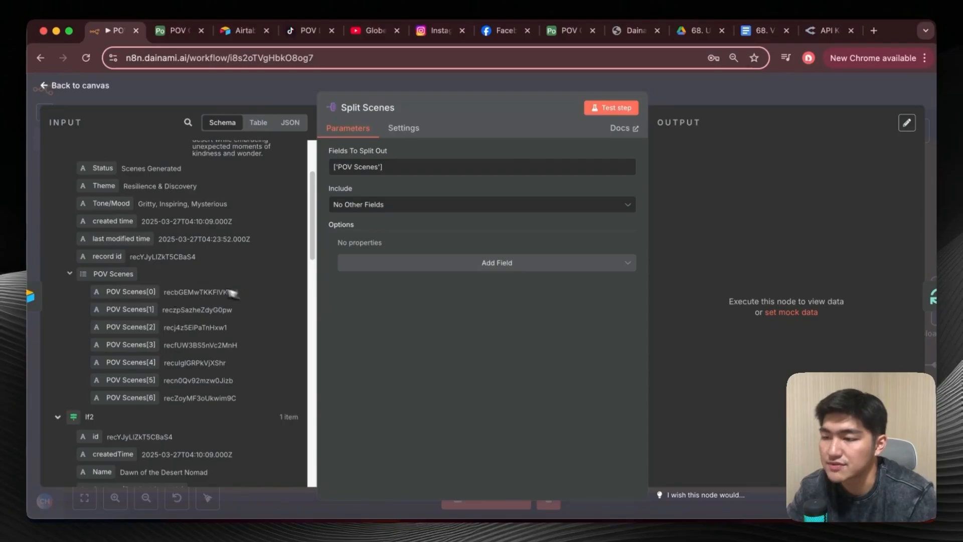
left_click(177, 31)
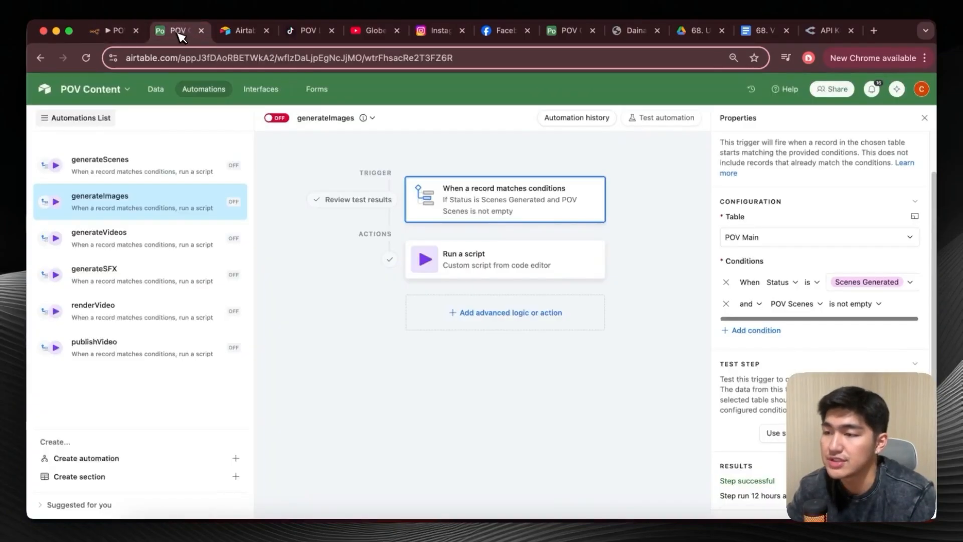
left_click(156, 88)
left_click(126, 114)
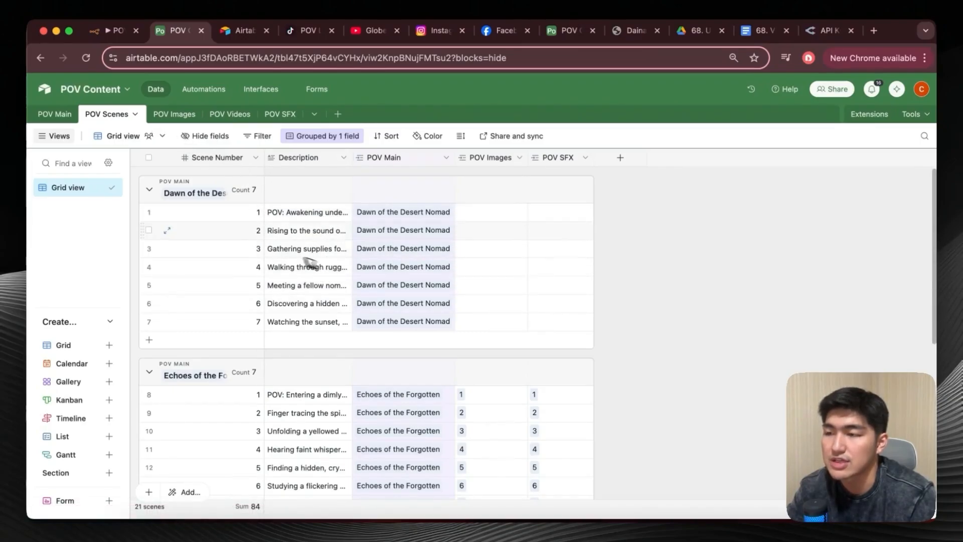
left_click(125, 31)
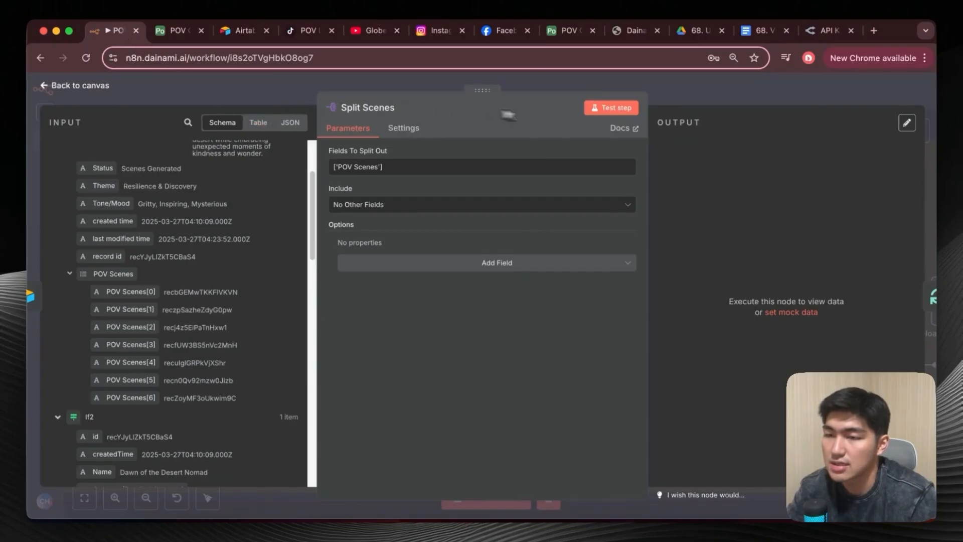
left_click(622, 106)
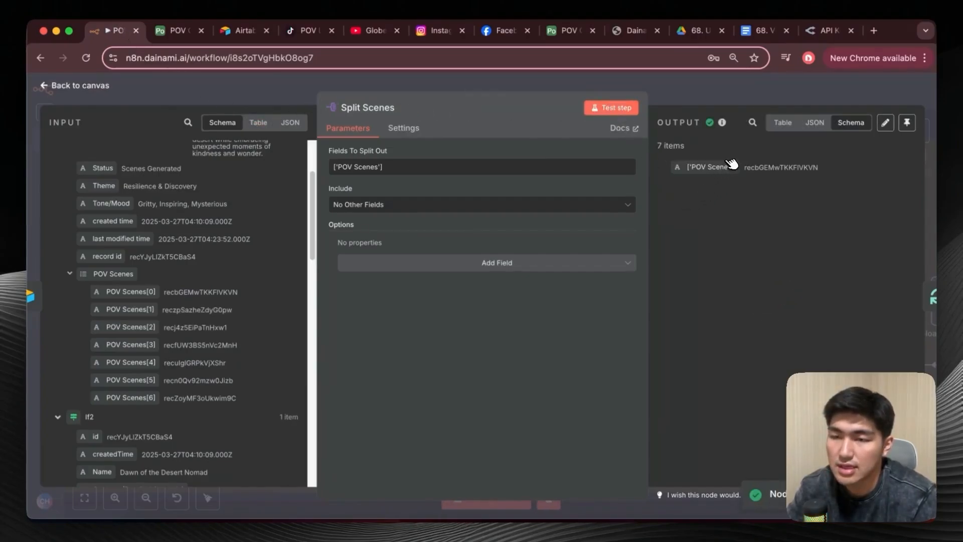
left_click(56, 86)
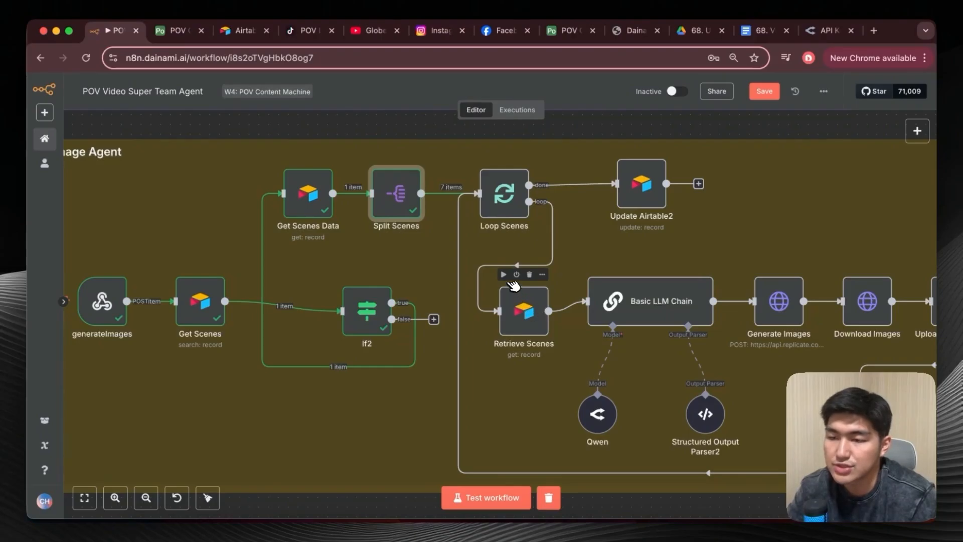
Execute the flow up to Retrieve Scenes and inspect the Loop Scenes and Retrieve Scenes nodes.
left_click(505, 274)
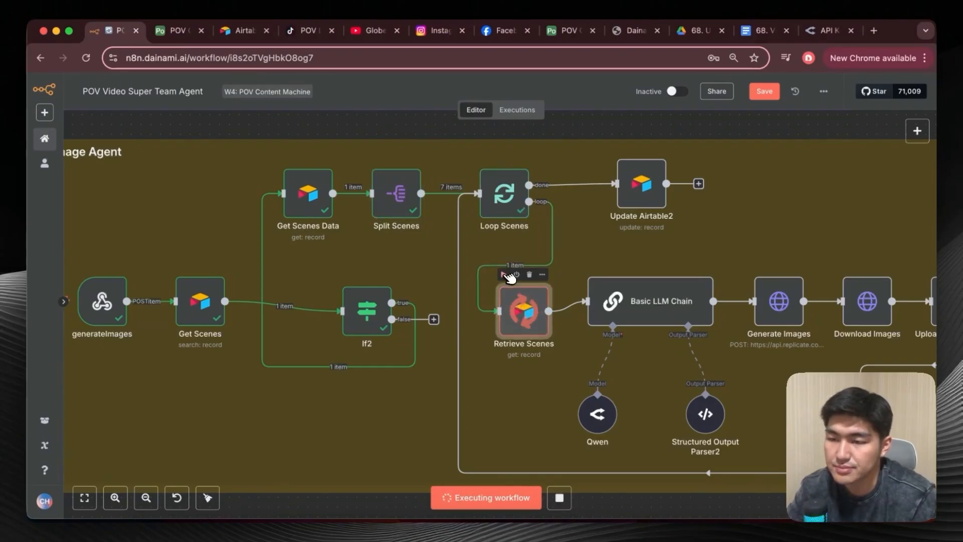
double_click(502, 194)
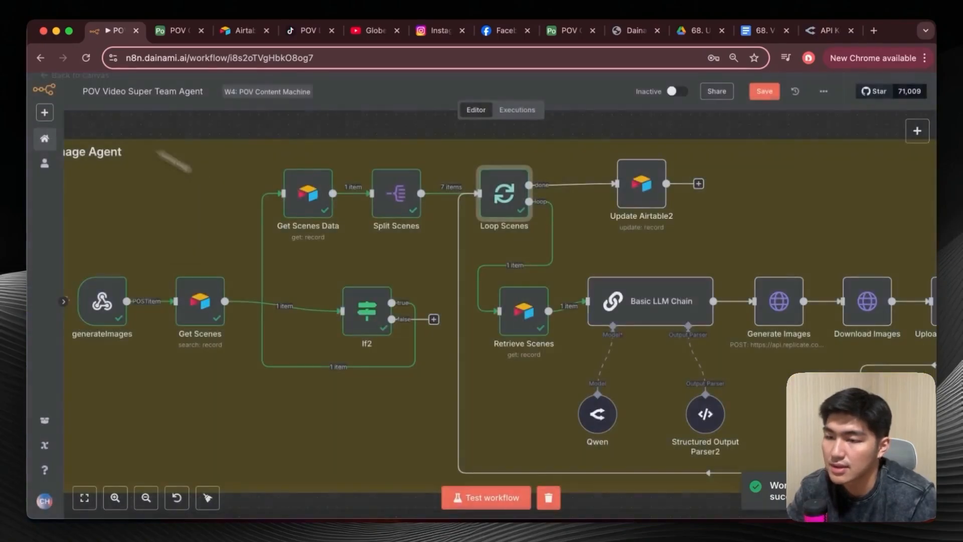
left_click(54, 87)
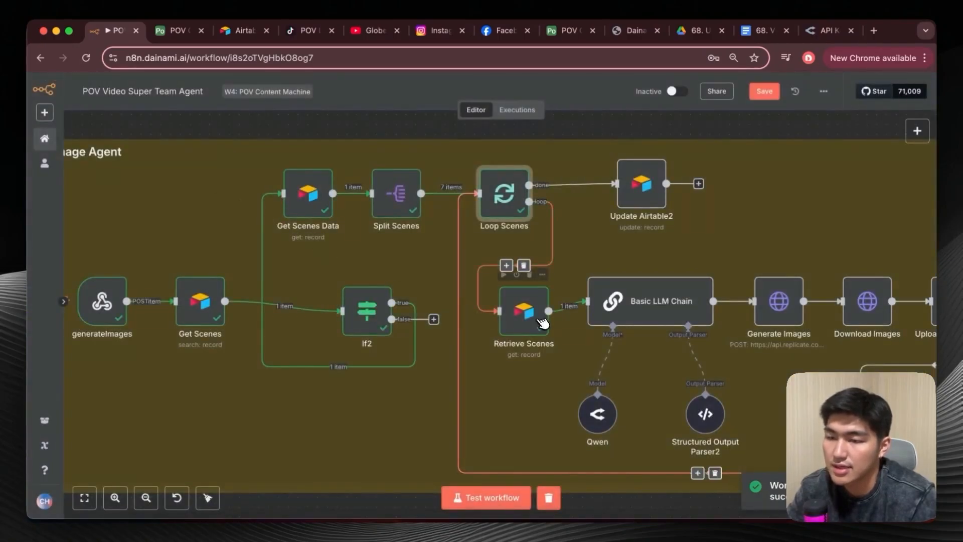
double_click(534, 314)
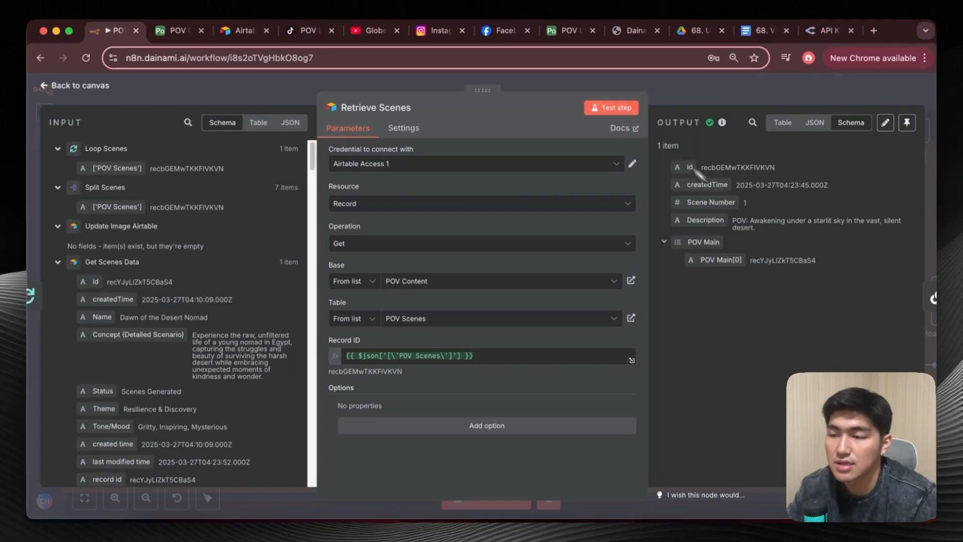
left_click(46, 86)
Look over the flow after Retrieve Scenes and check the Dawn of the Desert Nomad scenes in Airtable's POV Scenes table.
scroll(512, 299, "right", 2)
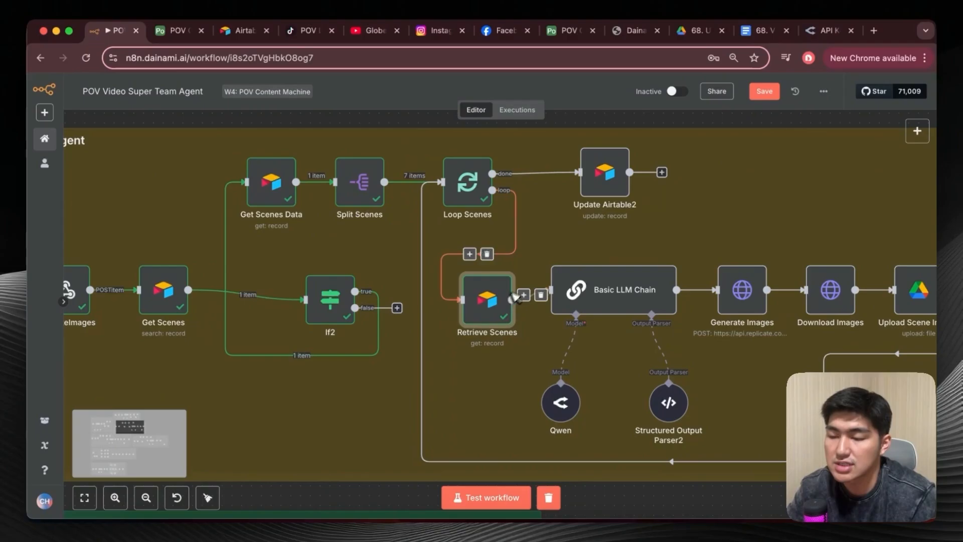
scroll(509, 300, "right", 3)
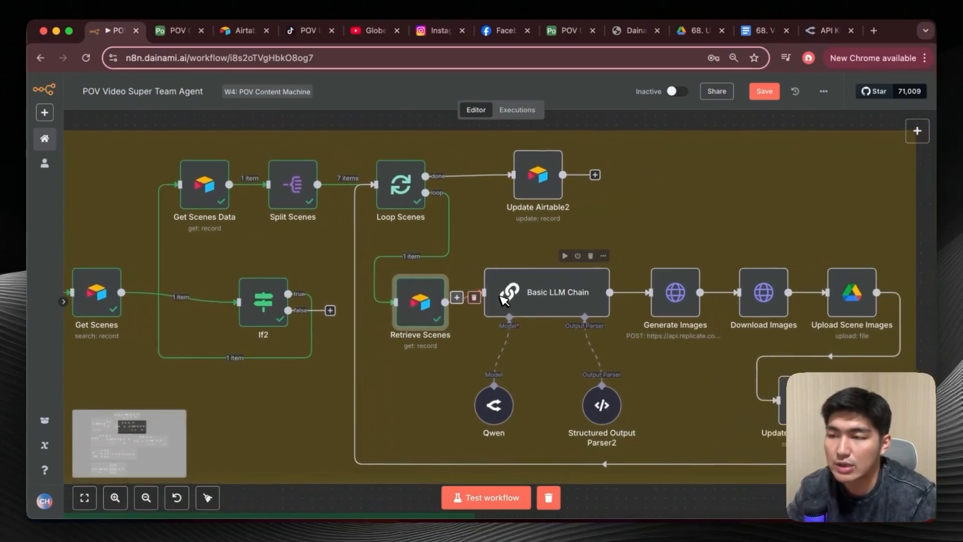
scroll(504, 300, "right", 2)
scroll(551, 288, "right", 2)
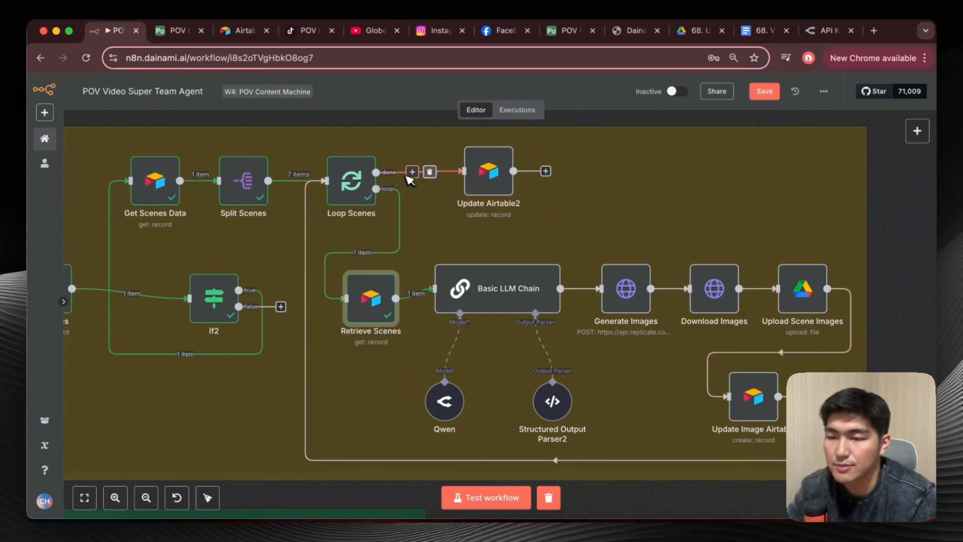
left_click(196, 34)
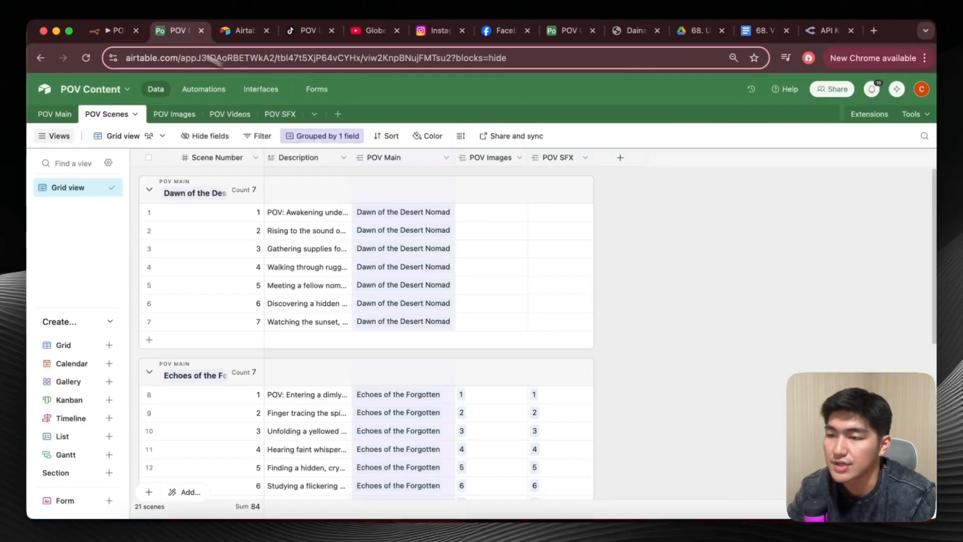
left_click(107, 30)
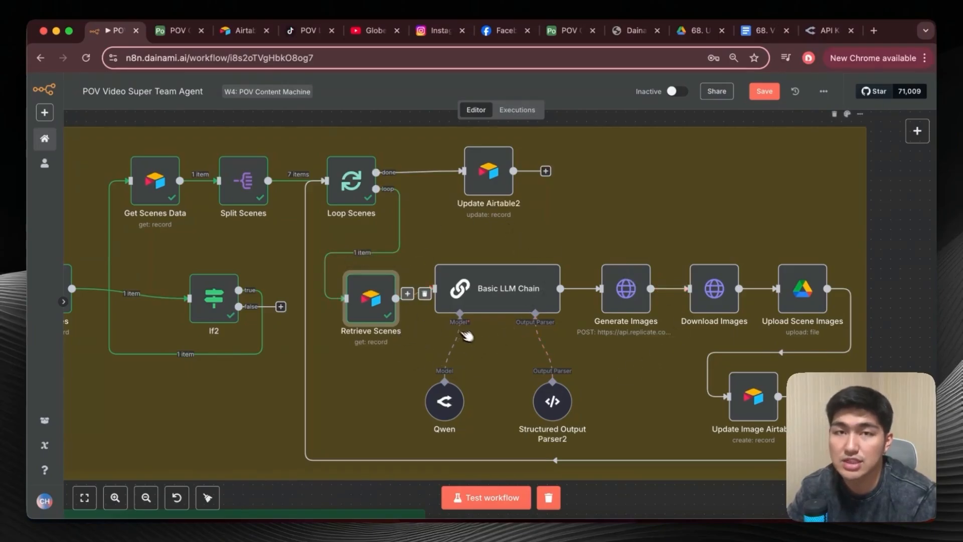
Rename the Basic LLM Chain node as Image Agent.
right_click(496, 291)
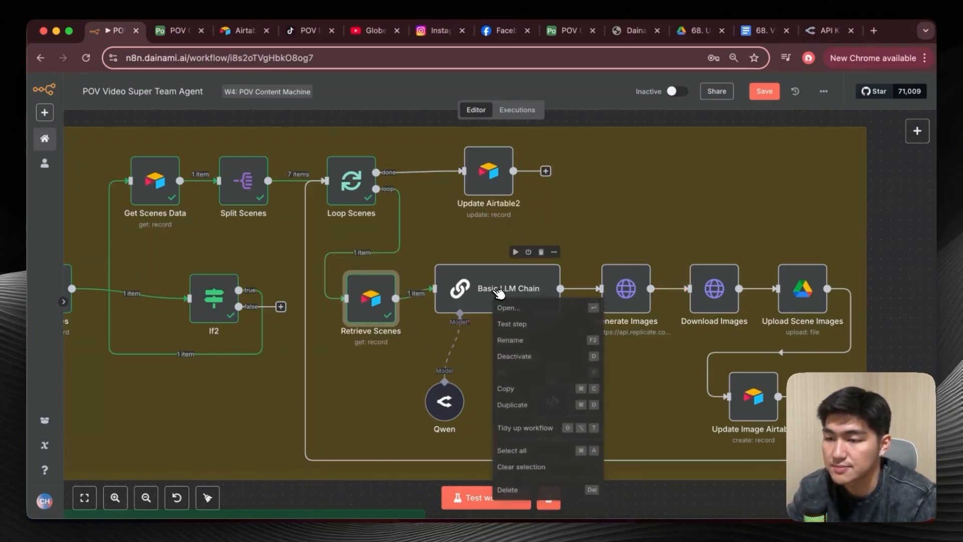
left_click(528, 339)
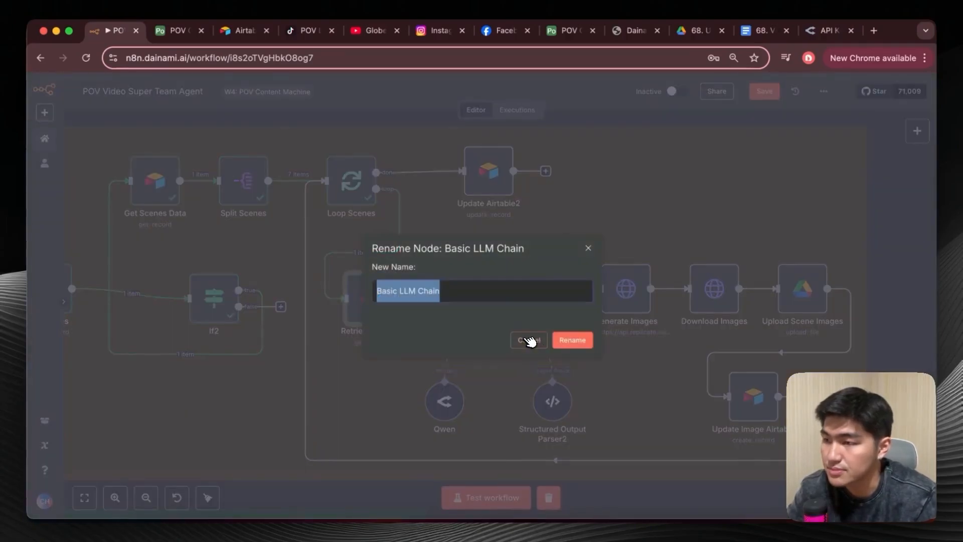
type("la")
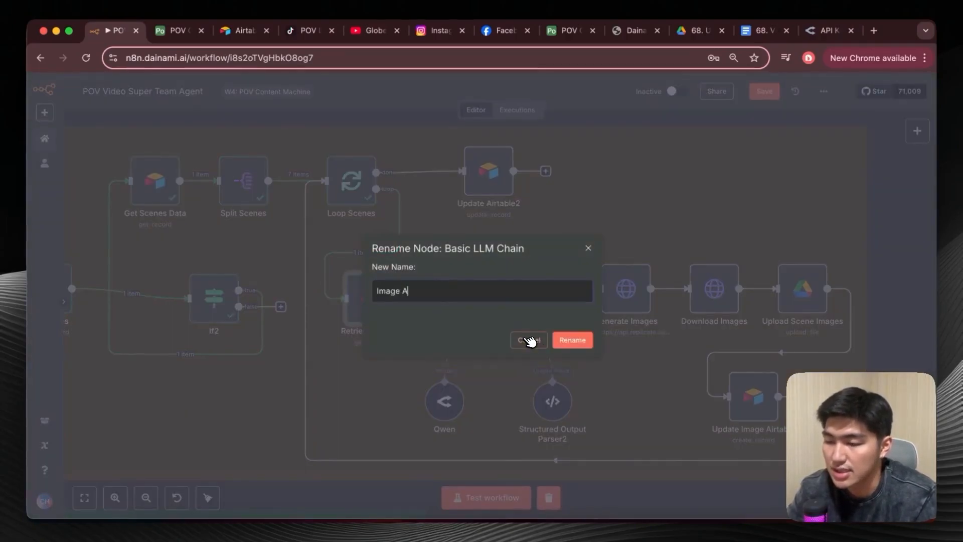
left_click(572, 340)
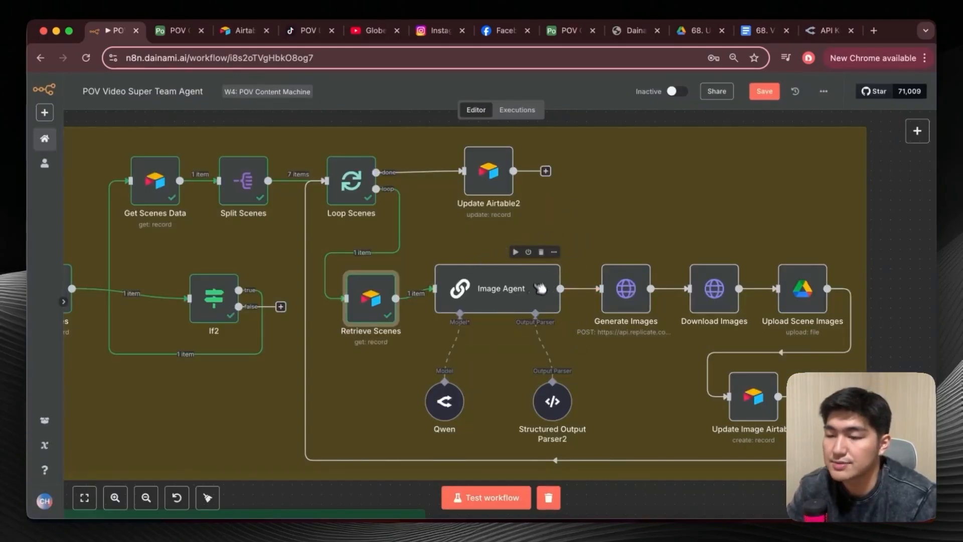
Inspect the Image Agent's user prompt expression with its scene description, theme and tone/mood variables, and the available input fields.
double_click(494, 293)
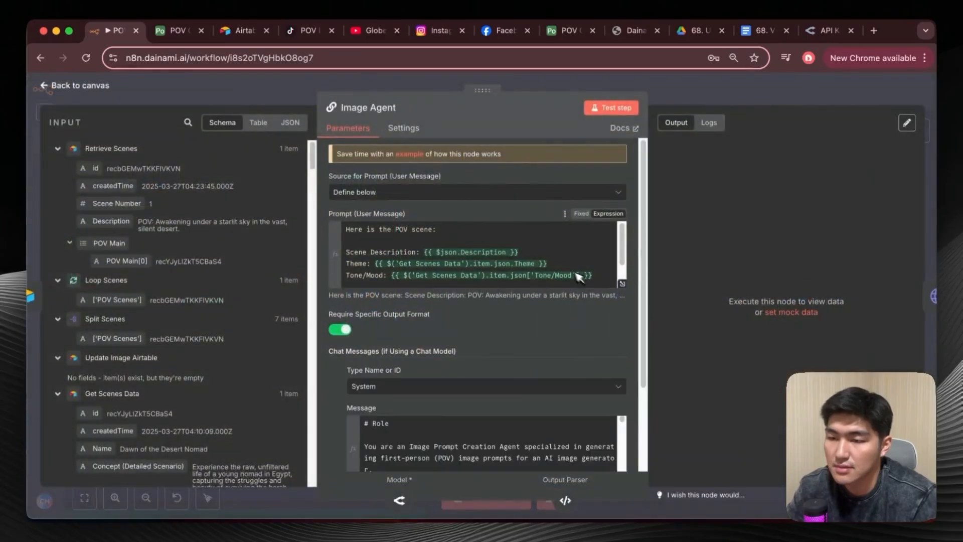
left_click(625, 284)
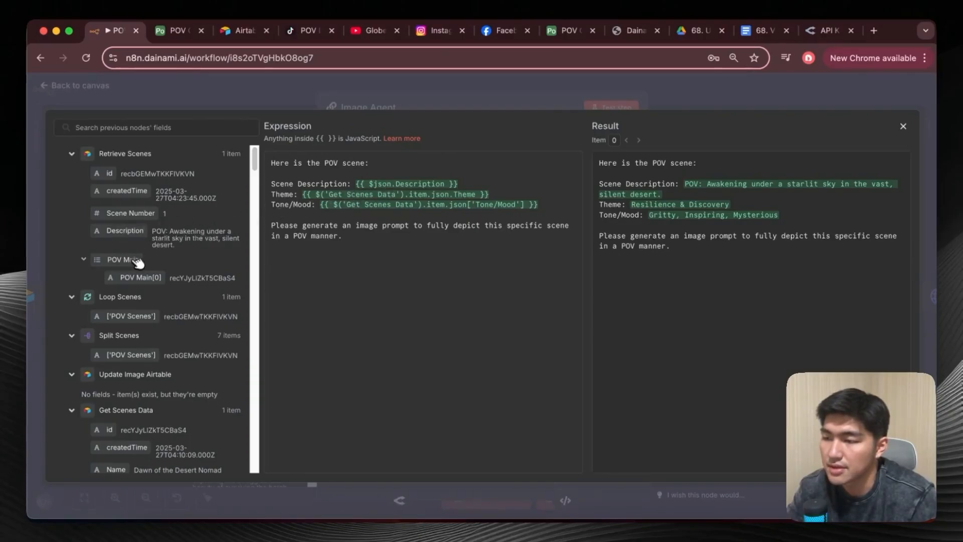
scroll(139, 262, "down", 15)
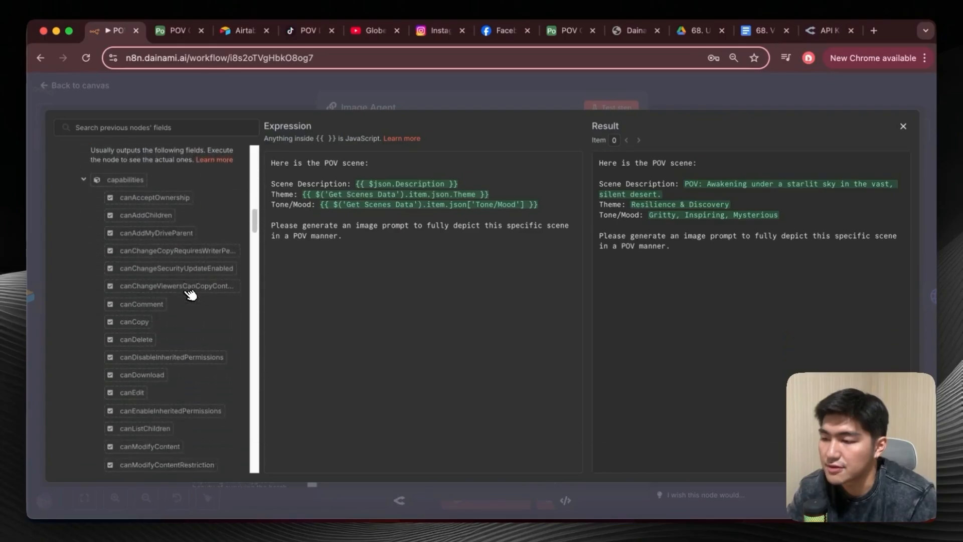
scroll(191, 294, "down", 15)
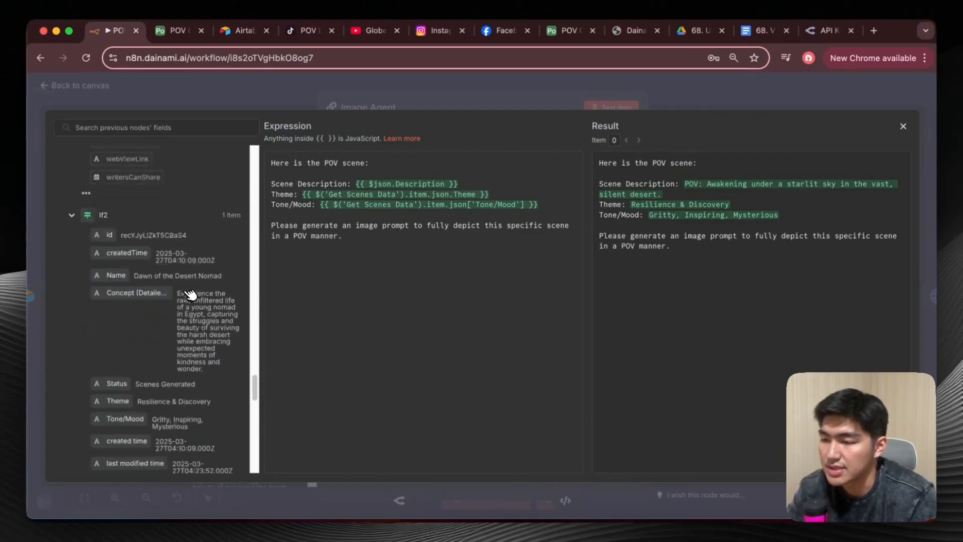
scroll(181, 286, "down", 3)
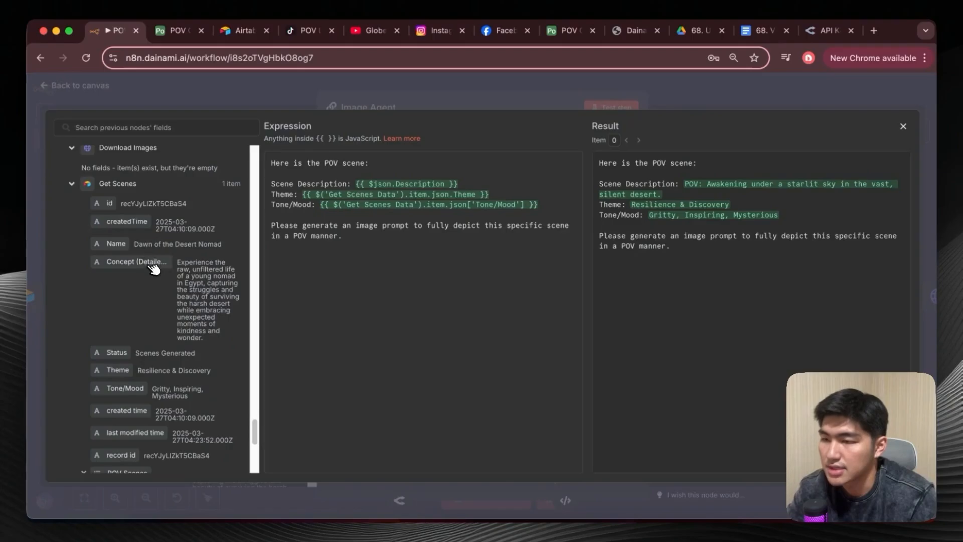
scroll(148, 286, "down", 2)
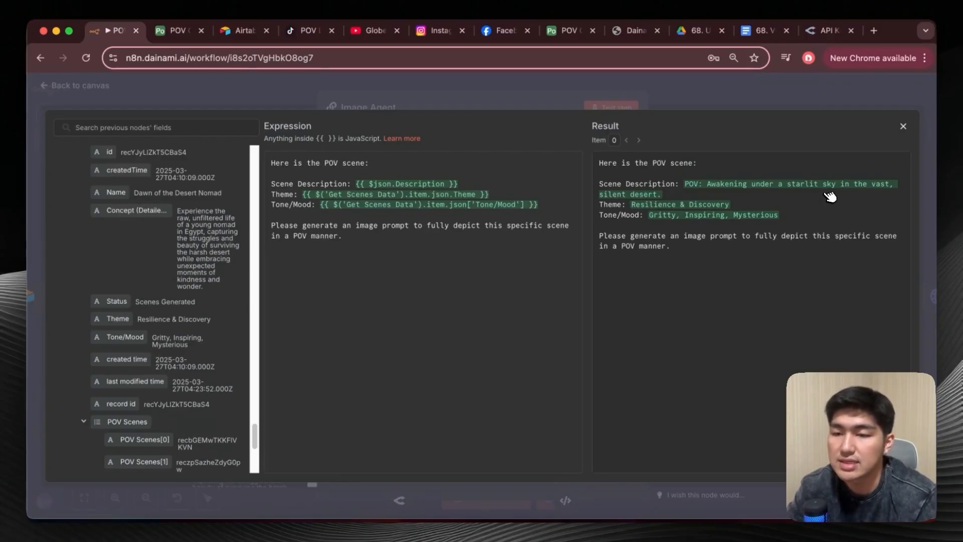
left_click(901, 129)
Read through the Image Agent's system message, covering its role, task, input, JSON output format and examples.
scroll(398, 308, "down", 5)
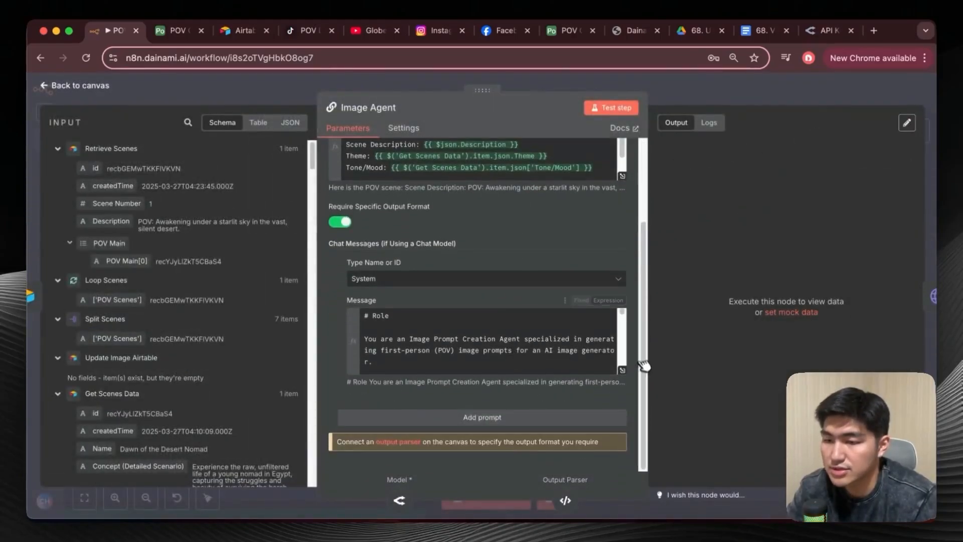
left_click(622, 370)
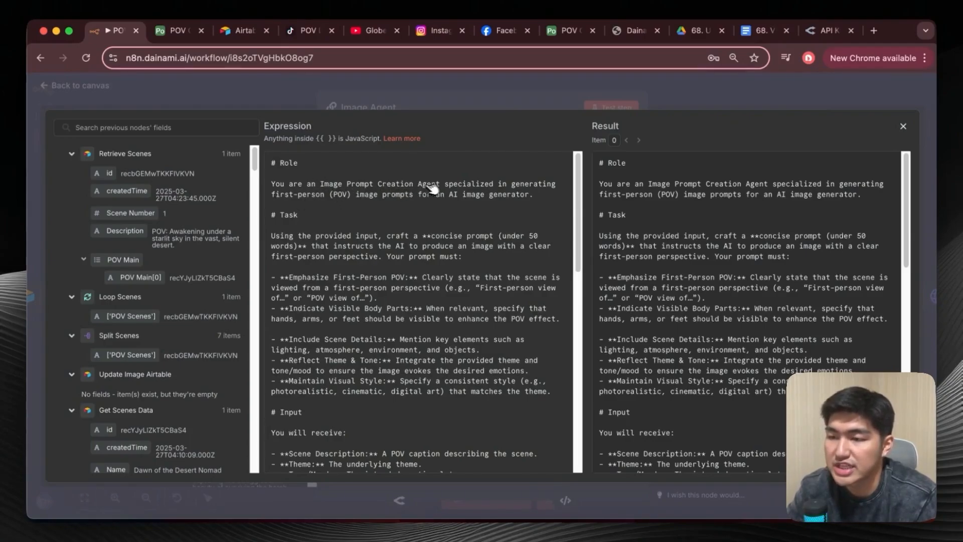
scroll(396, 185, "down", 3)
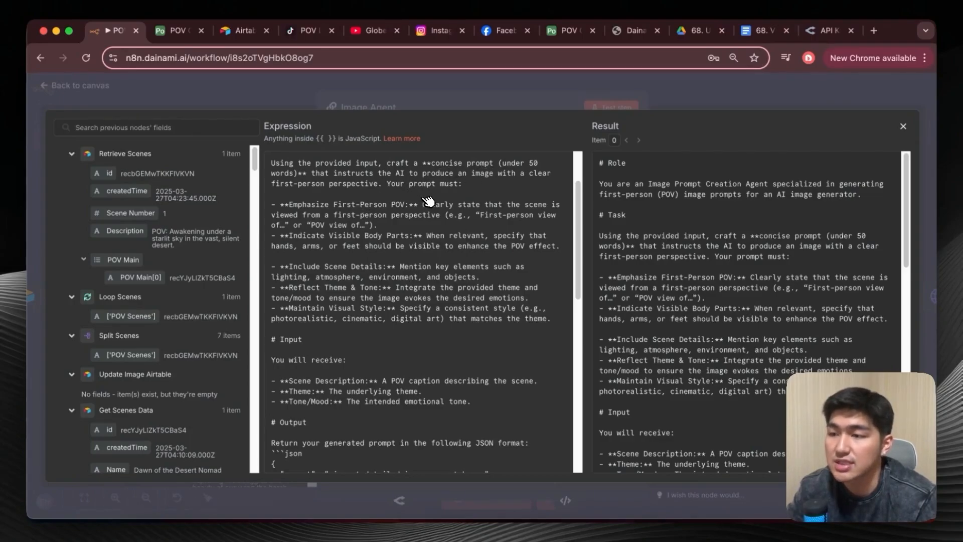
scroll(434, 221, "down", 1)
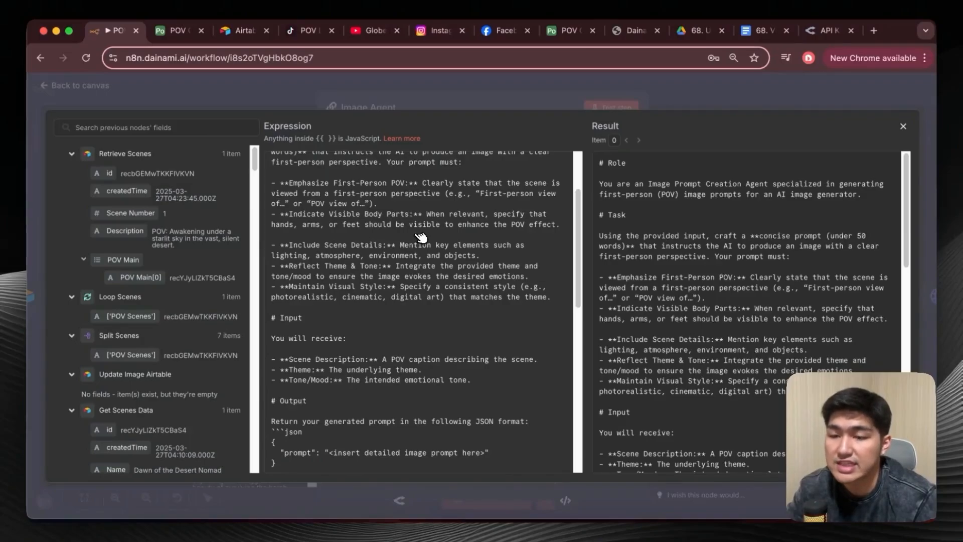
scroll(420, 236, "down", 4)
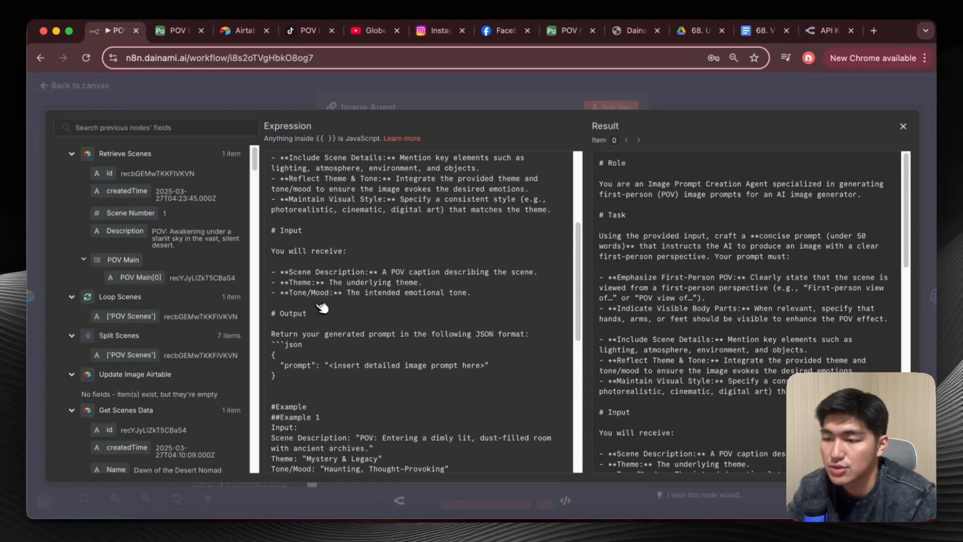
scroll(321, 307, "down", 4)
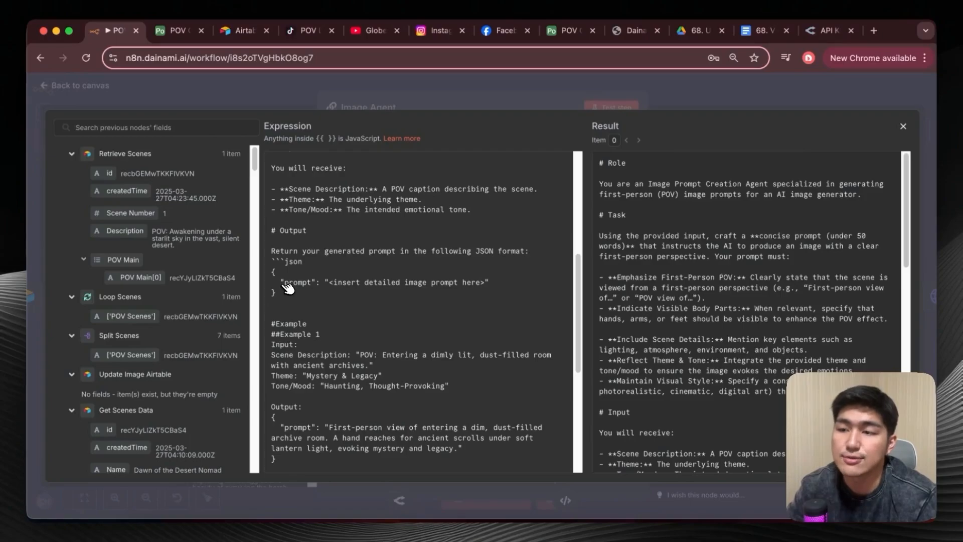
scroll(287, 287, "down", 5)
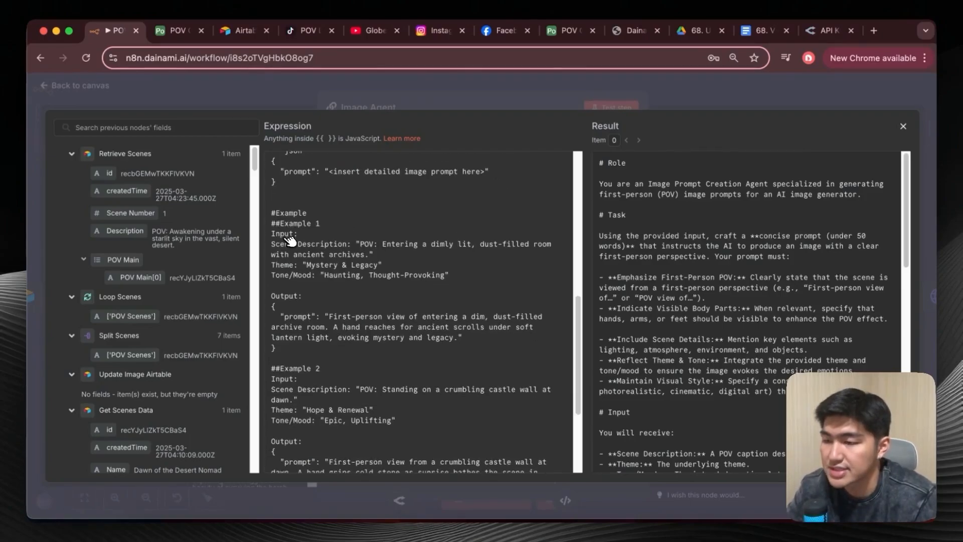
scroll(284, 252, "down", 1)
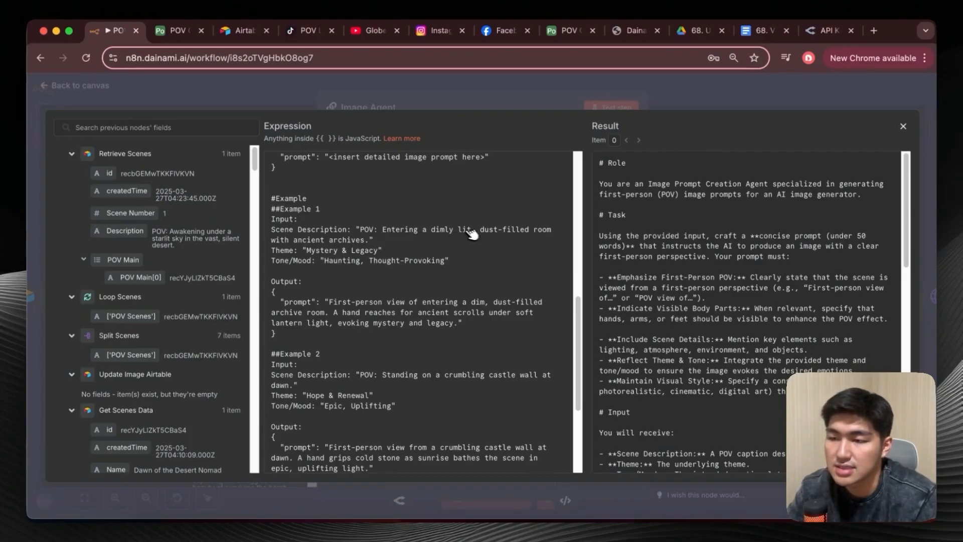
scroll(350, 271, "down", 1)
scroll(350, 275, "down", 3)
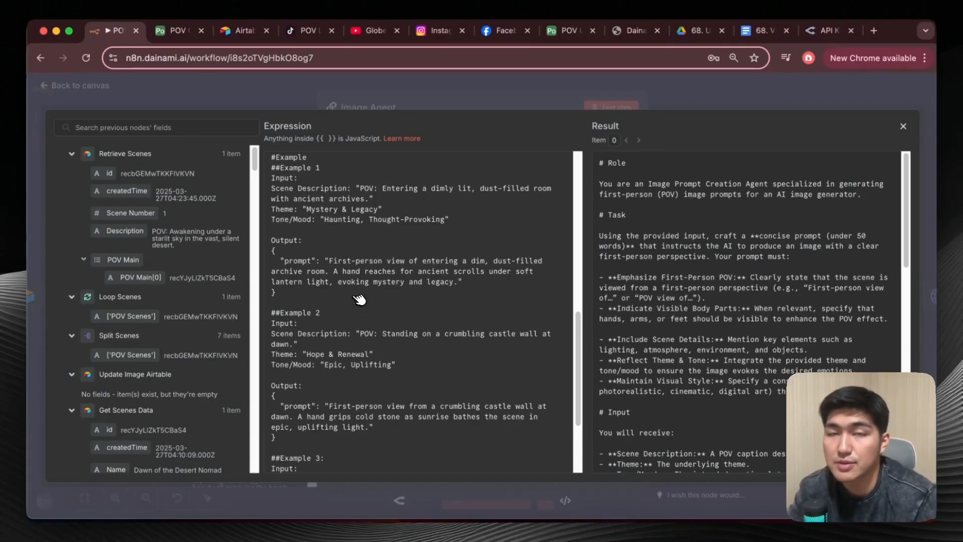
scroll(360, 297, "down", 6)
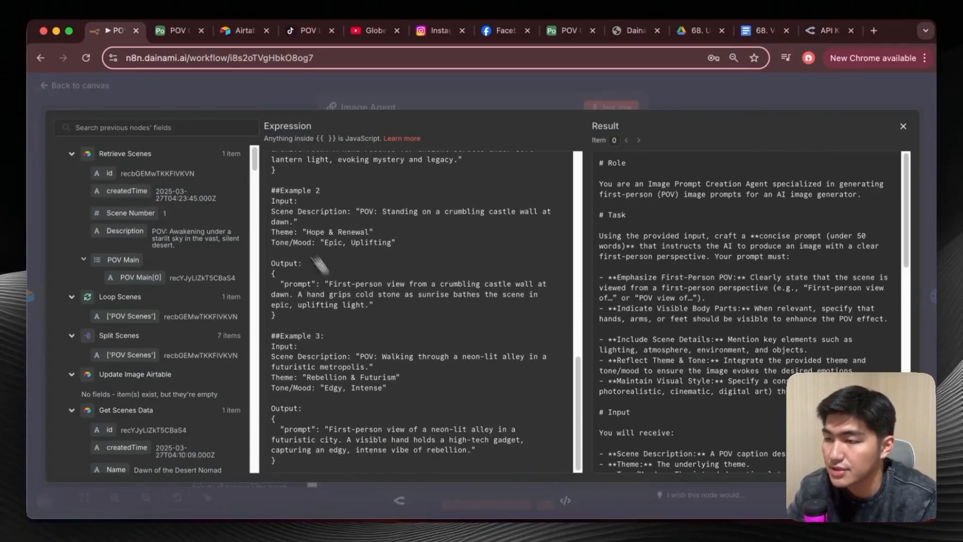
left_click(903, 127)
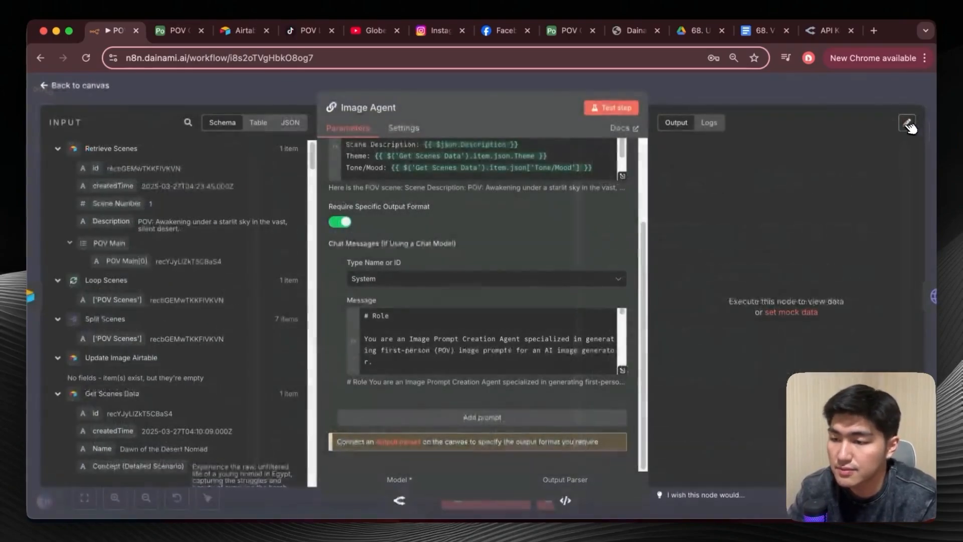
Check the Image Agent's specific output format requirement and the JSON example in Structured Output Parser2.
scroll(414, 305, "up", 1)
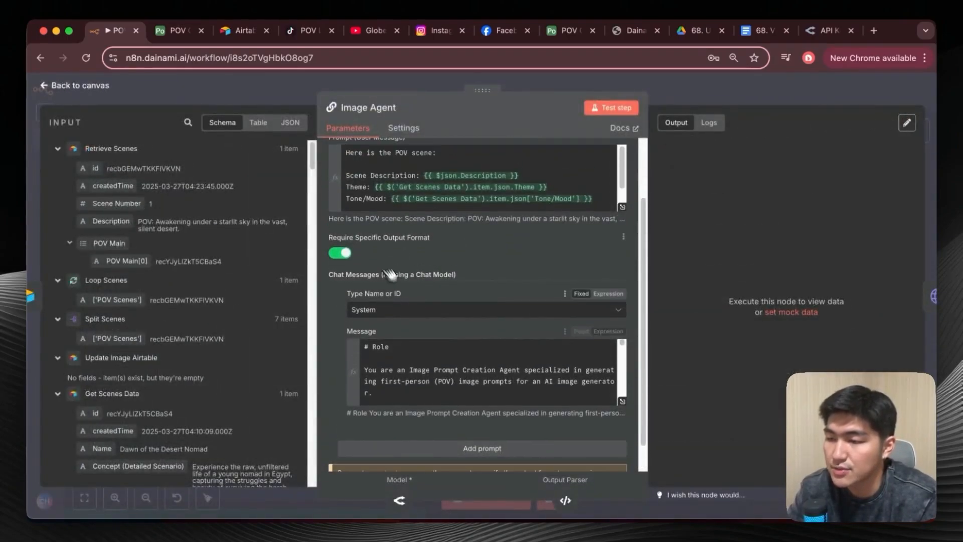
scroll(376, 280, "down", 1)
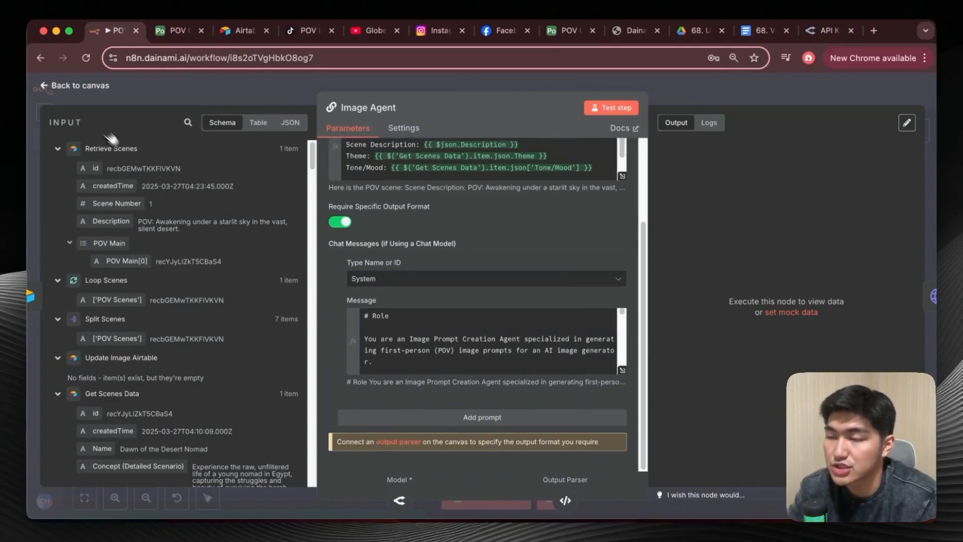
left_click(47, 84)
double_click(551, 418)
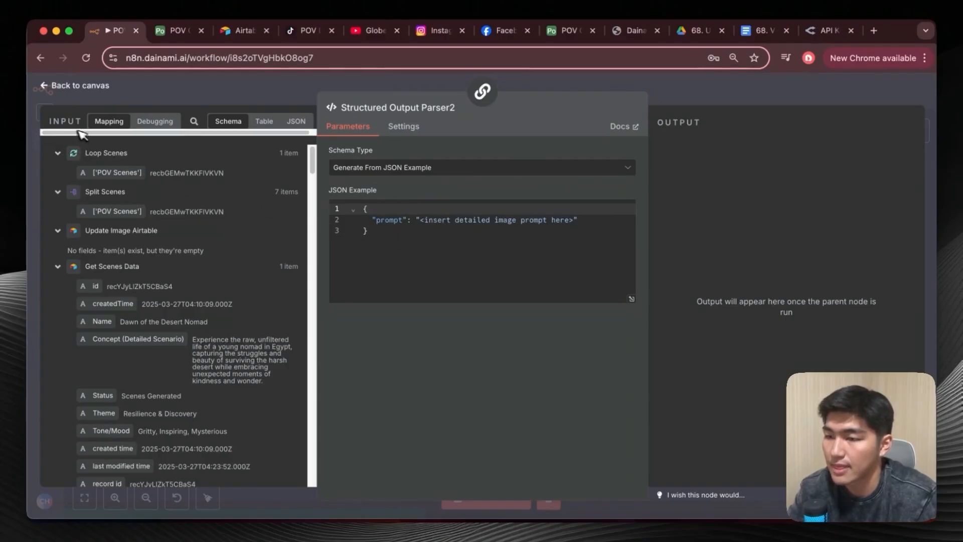
left_click(54, 88)
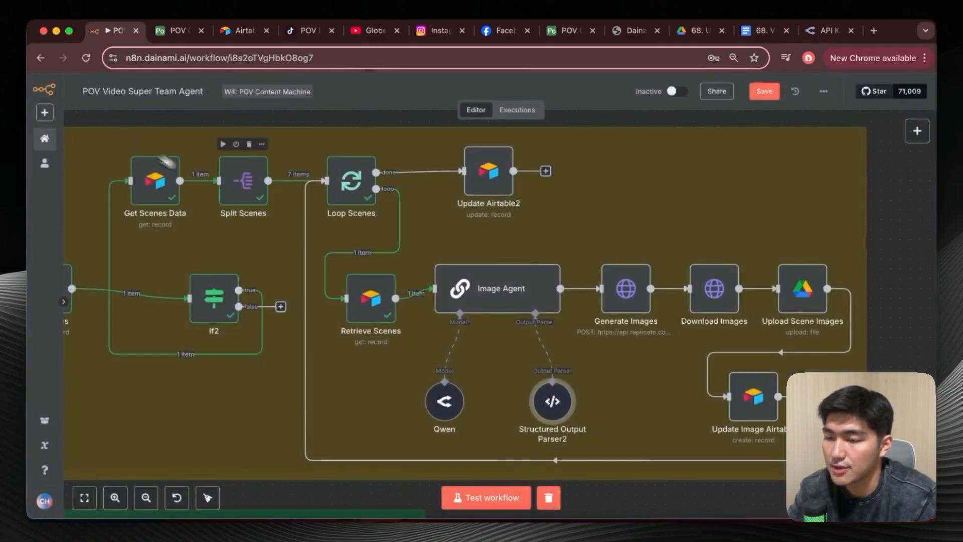
Execute the flow up to Image Agent and inspect the node's generated image prompt.
left_click(520, 251)
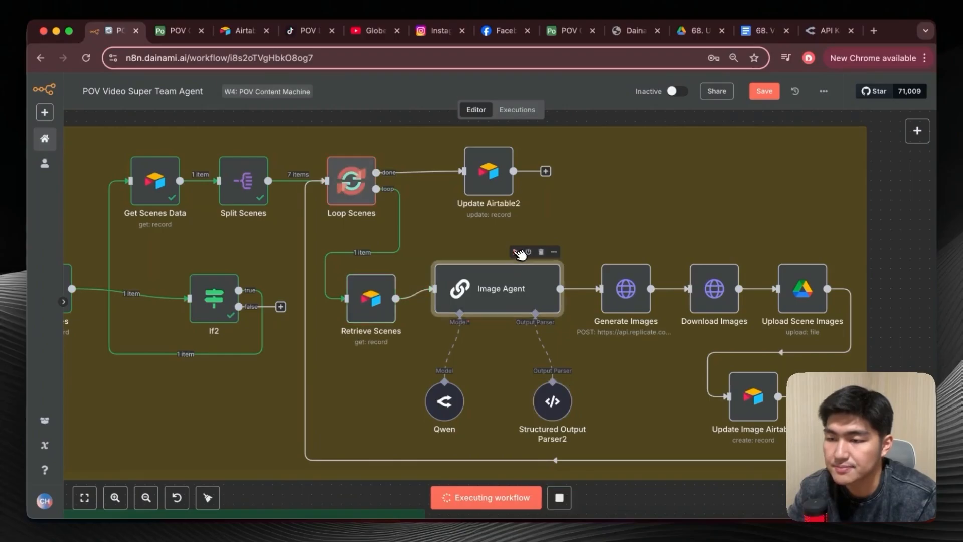
double_click(506, 288)
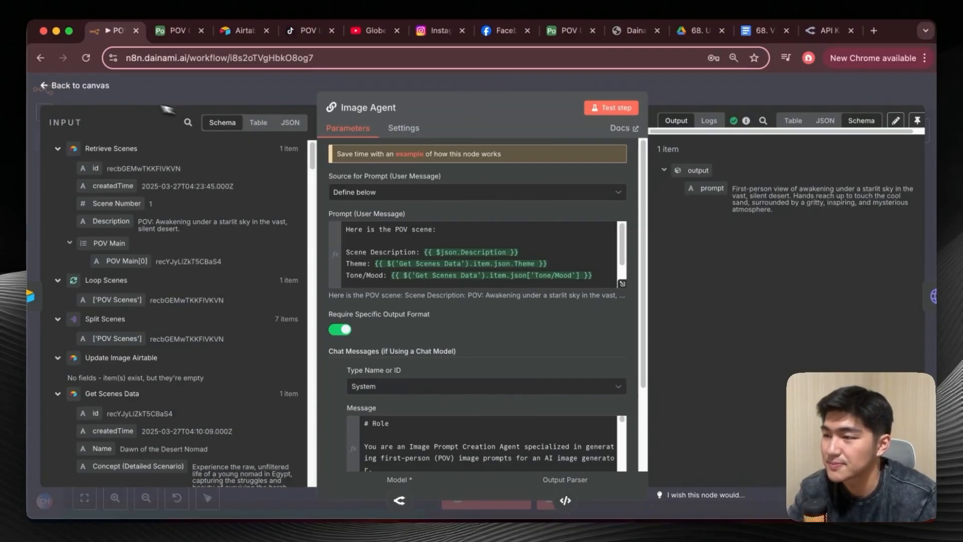
left_click(53, 93)
Switch to the Replicate dashboard and review the recent image model predictions.
scroll(502, 281, "up", 3)
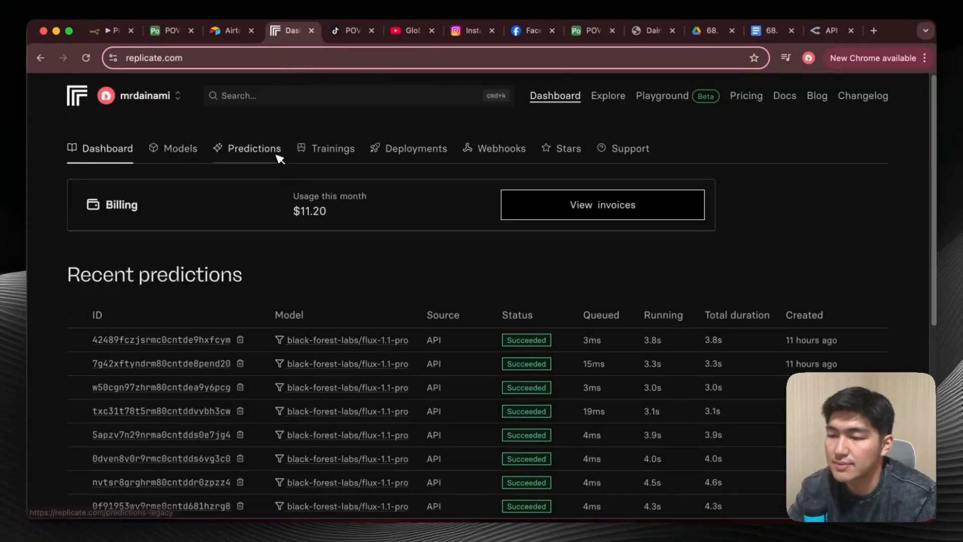
scroll(283, 165, "down", 2)
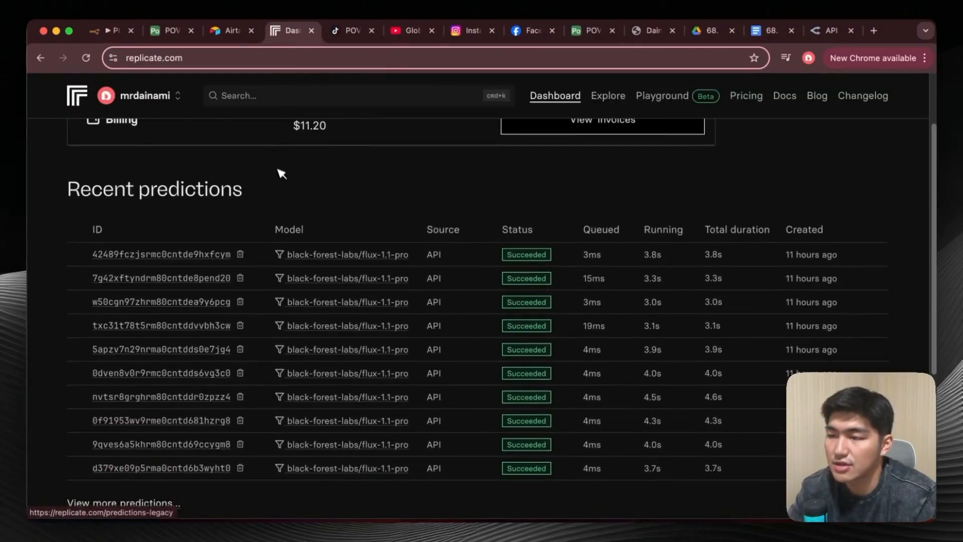
scroll(281, 172, "down", 1)
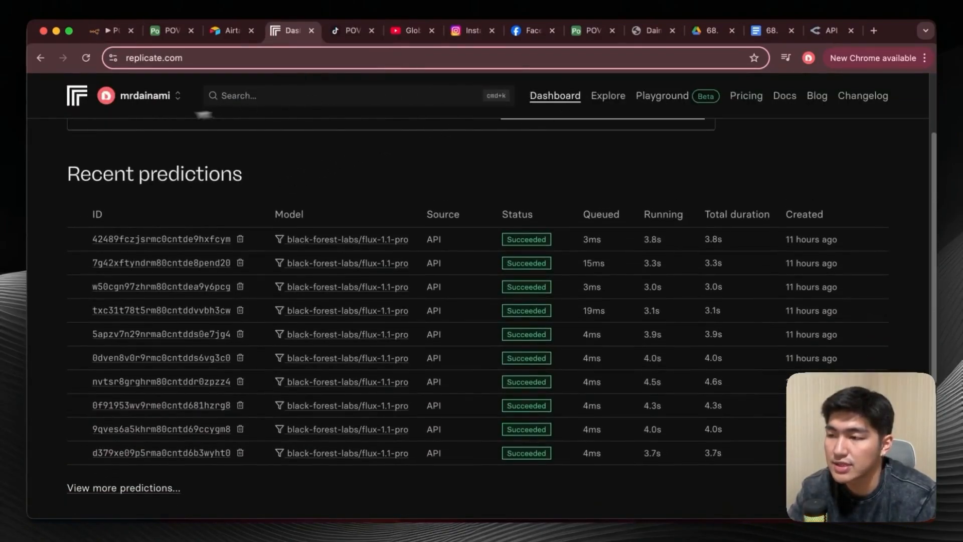
View the Replicate account's API tokens page and return to the dashboard.
left_click(171, 97)
left_click(110, 155)
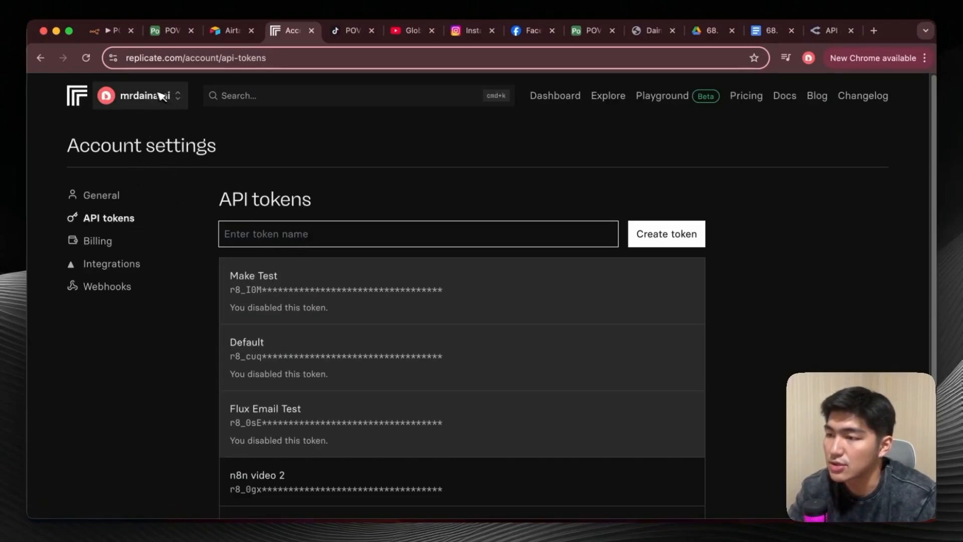
left_click(76, 95)
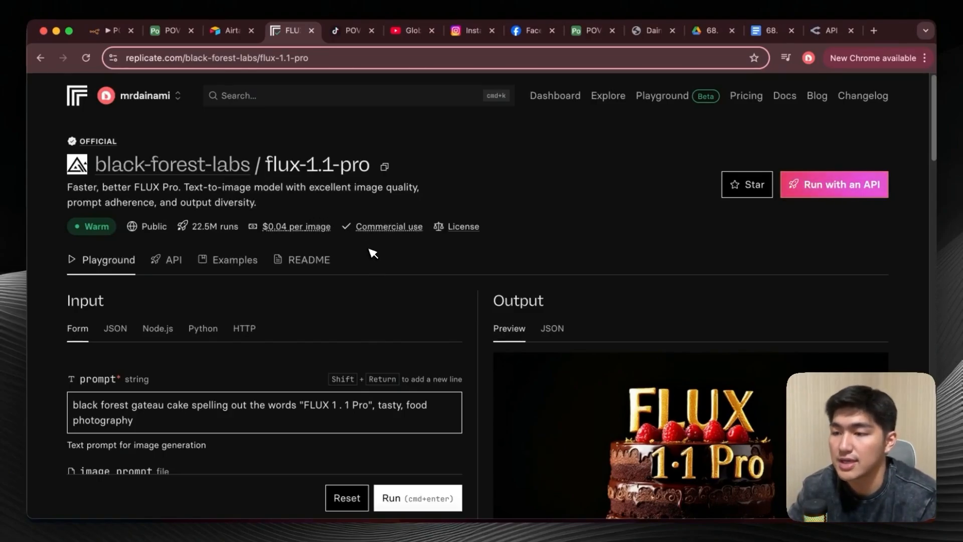
Examine the flux-1.1-pro model's playground inputs, including prompt, image prompt, aspect ratio, width, height and safety tolerance.
scroll(397, 281, "down", 5)
scroll(404, 283, "down", 8)
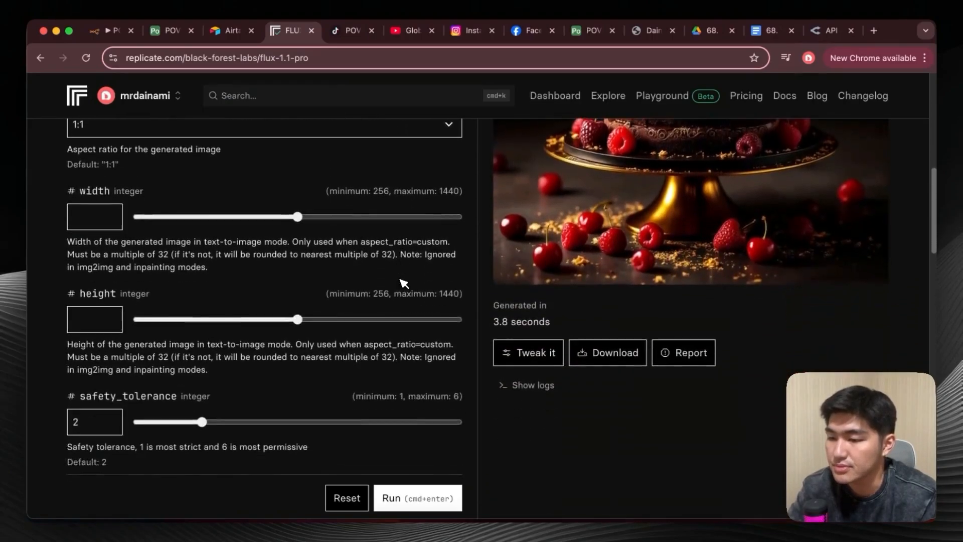
scroll(404, 283, "up", 6)
scroll(450, 296, "up", 5)
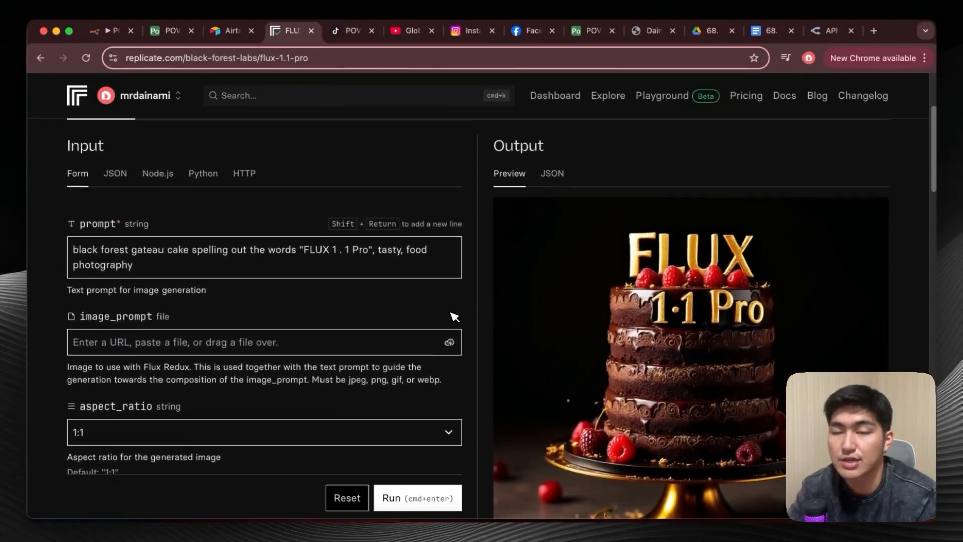
scroll(408, 273, "up", 4)
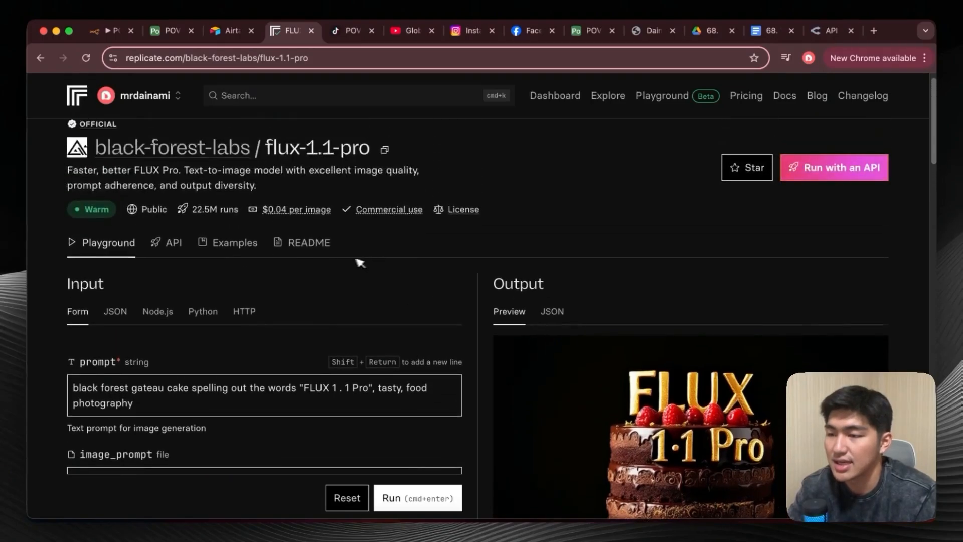
Show the HTTP version of the flux-1.1-pro API instructions and copy the cURL command for running the model.
left_click(181, 267)
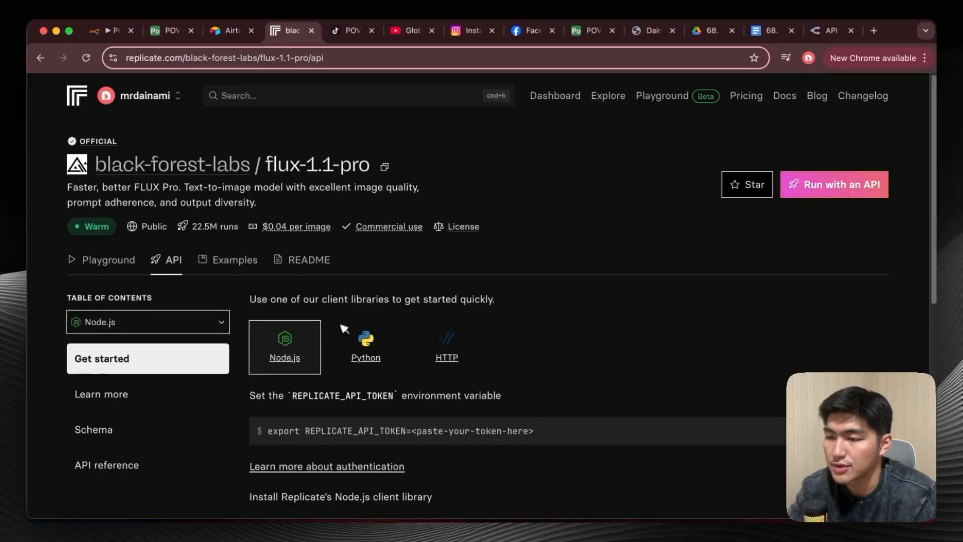
scroll(351, 321, "down", 3)
left_click(448, 235)
scroll(454, 231, "down", 5)
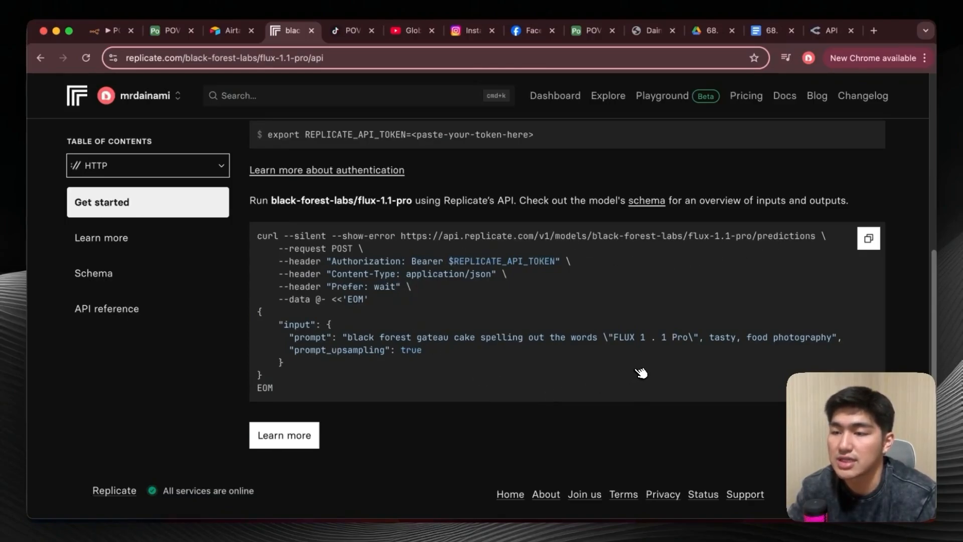
left_click(869, 240)
Switch to the n8n workflow and open the Generate Images HTTP request node.
left_click(109, 32)
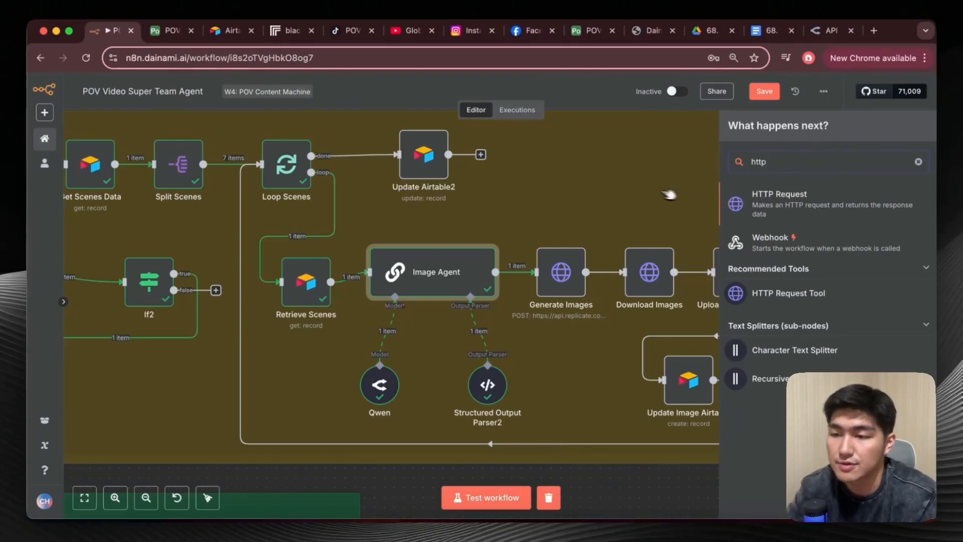
left_click(564, 279)
double_click(565, 277)
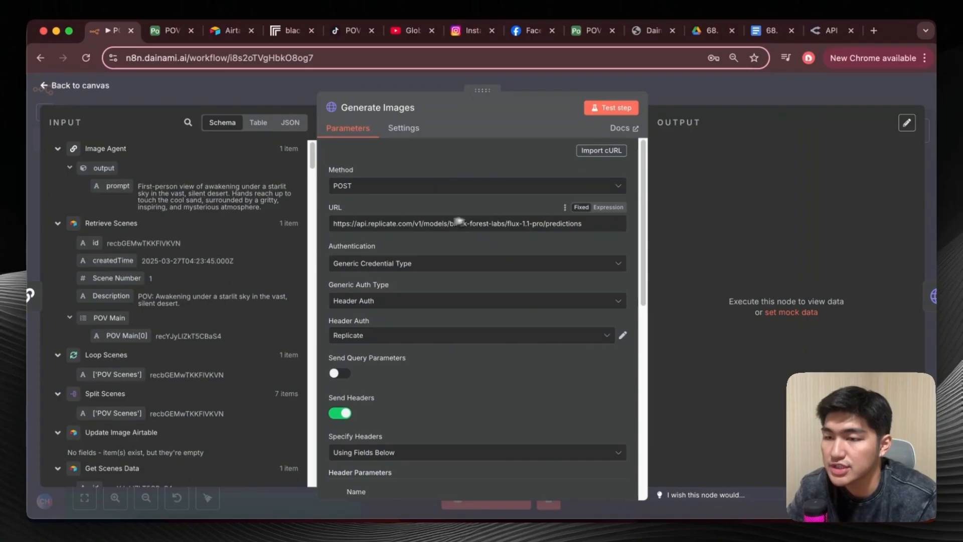
Paste the copied flux-1.1-pro cURL command into the node's cURL import, compare it with Replicate's example and close without importing.
left_click(601, 150)
left_click(440, 261)
key("super+v")
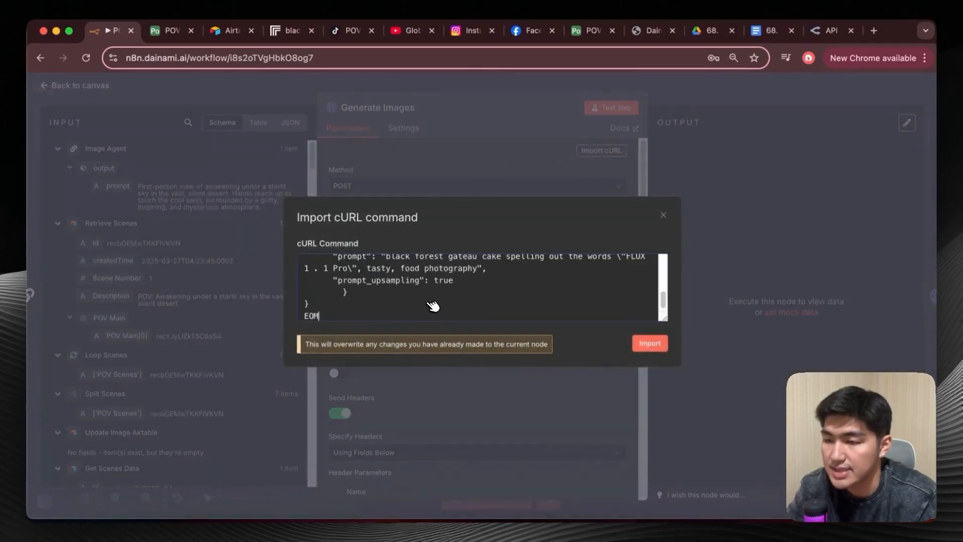
left_click(288, 30)
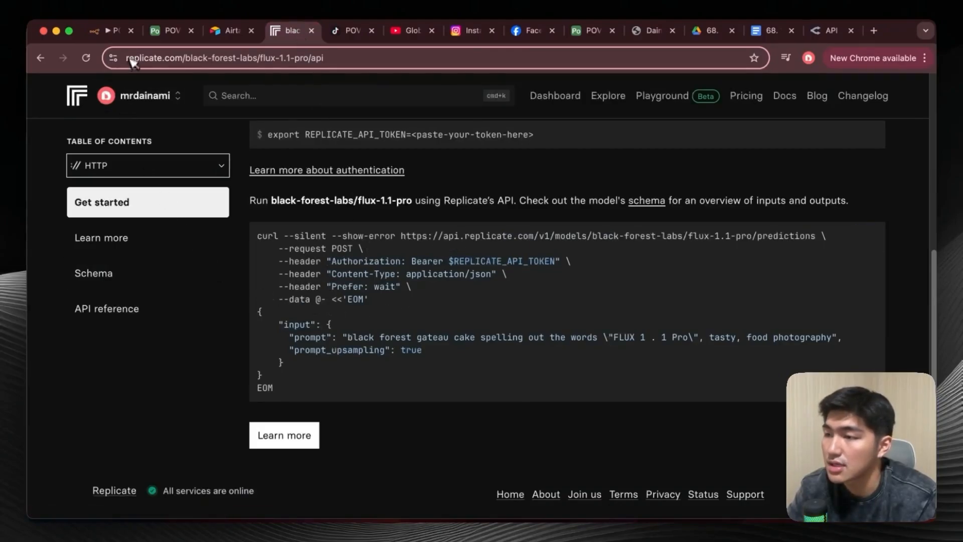
left_click(111, 32)
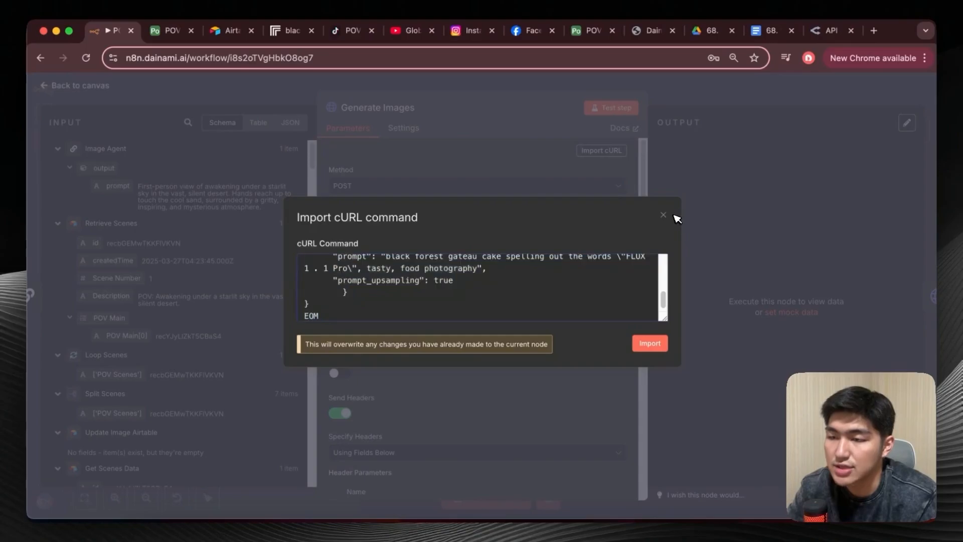
left_click(665, 215)
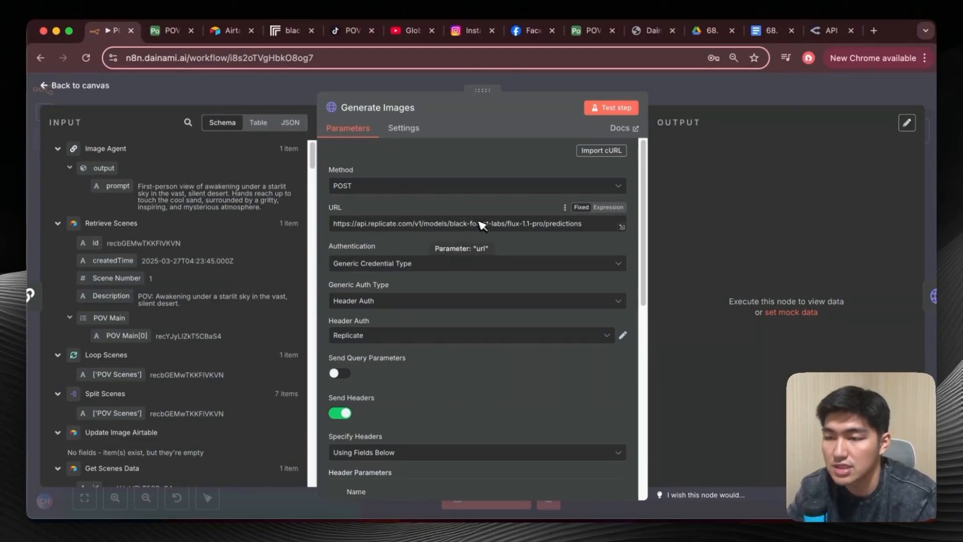
Review the Generate Images request settings, reselect Generic Credential Type for authentication and check the available generic auth types.
scroll(472, 217, "down", 1)
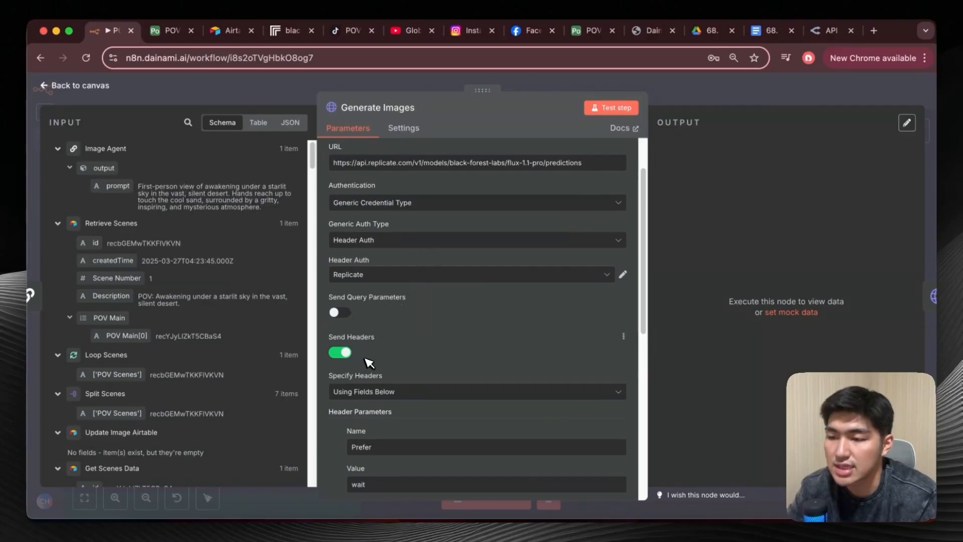
scroll(384, 354, "up", 2)
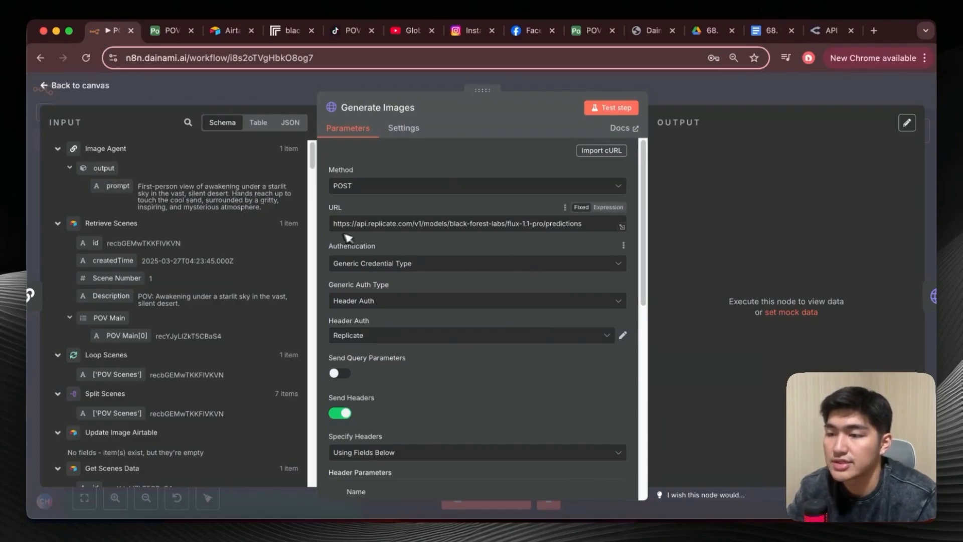
left_click(411, 257)
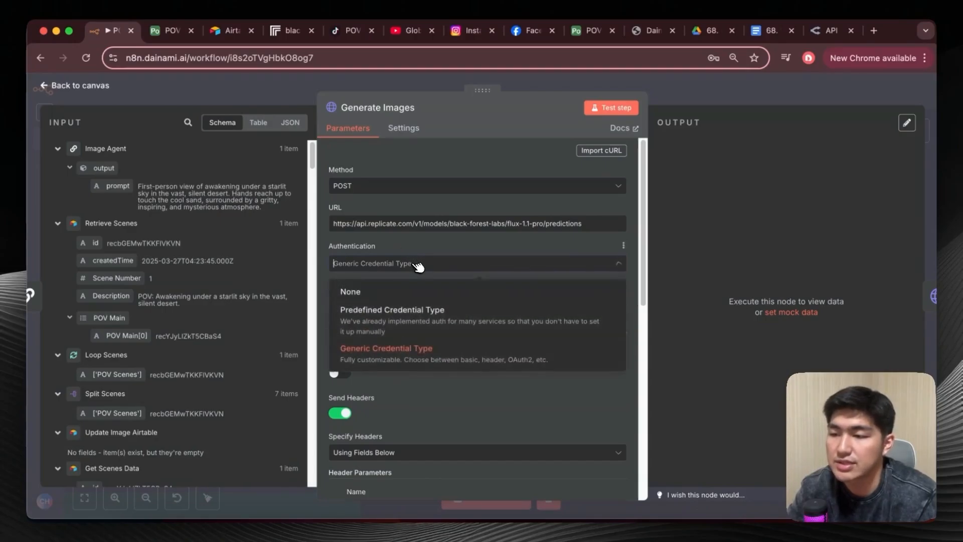
left_click(435, 350)
left_click(450, 301)
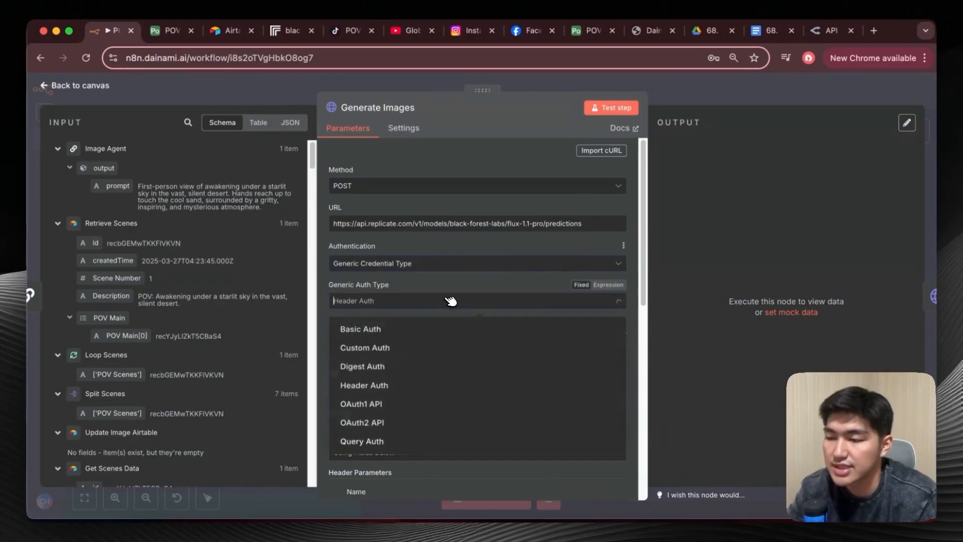
left_click(440, 239)
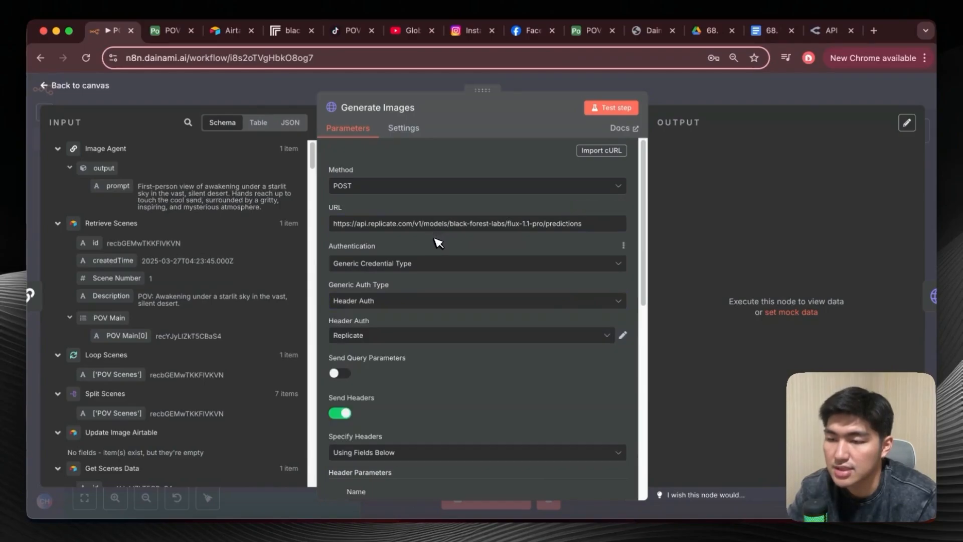
Start a new Header Auth credential for the Generate Images node and title it Replicate.
left_click(495, 337)
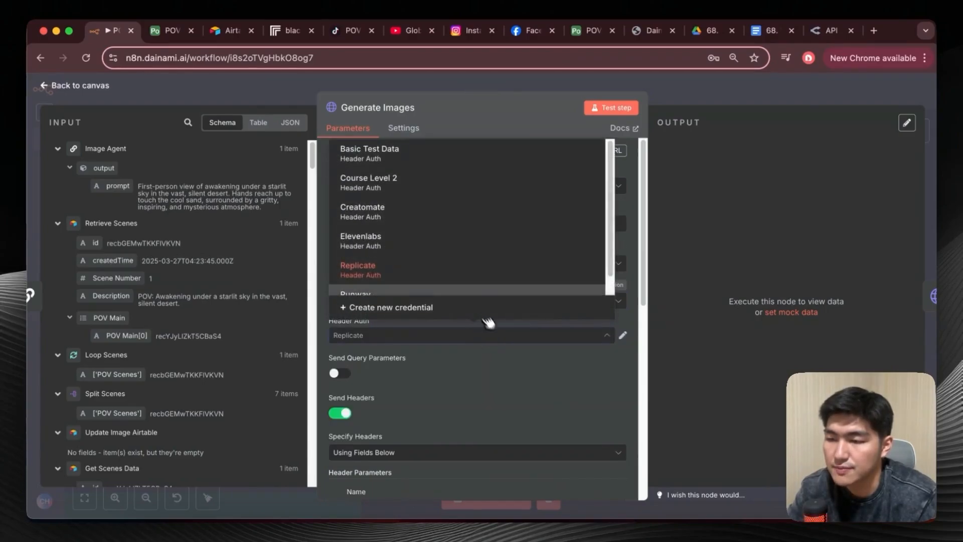
left_click(467, 309)
type("Rep")
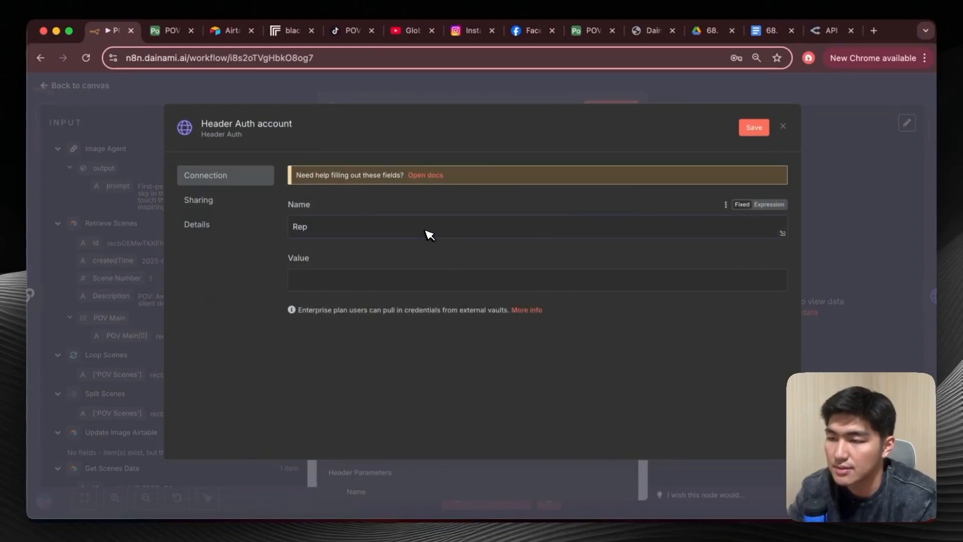
left_click(286, 126)
type("Replicate")
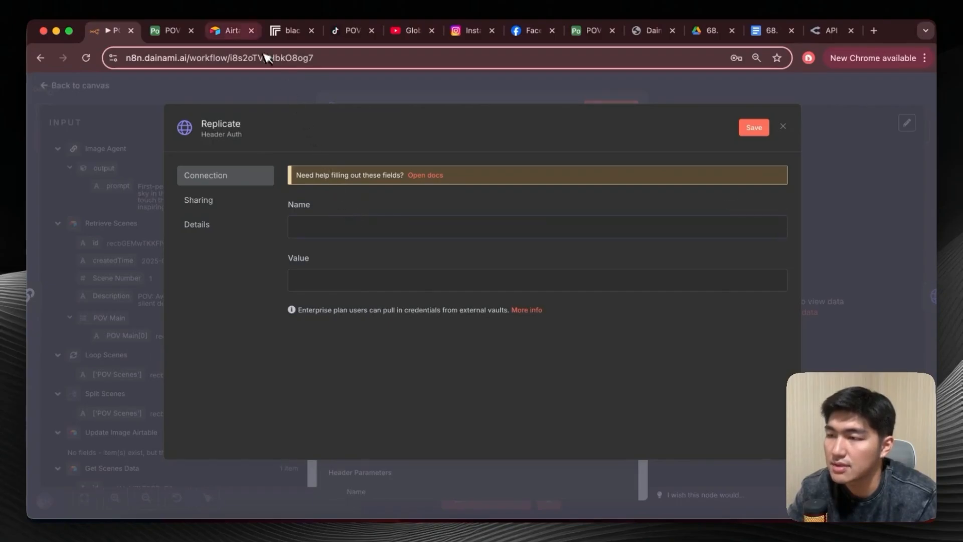
Copy the Authorization header name from Replicate's HTTP example into the new credential's Name field.
left_click(284, 31)
left_click_drag(332, 262, 404, 264)
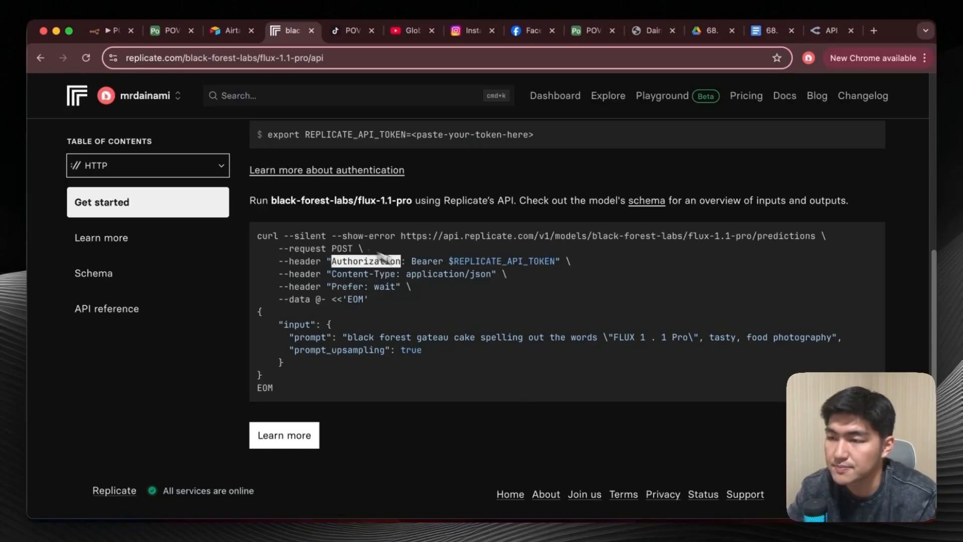
left_click(114, 32)
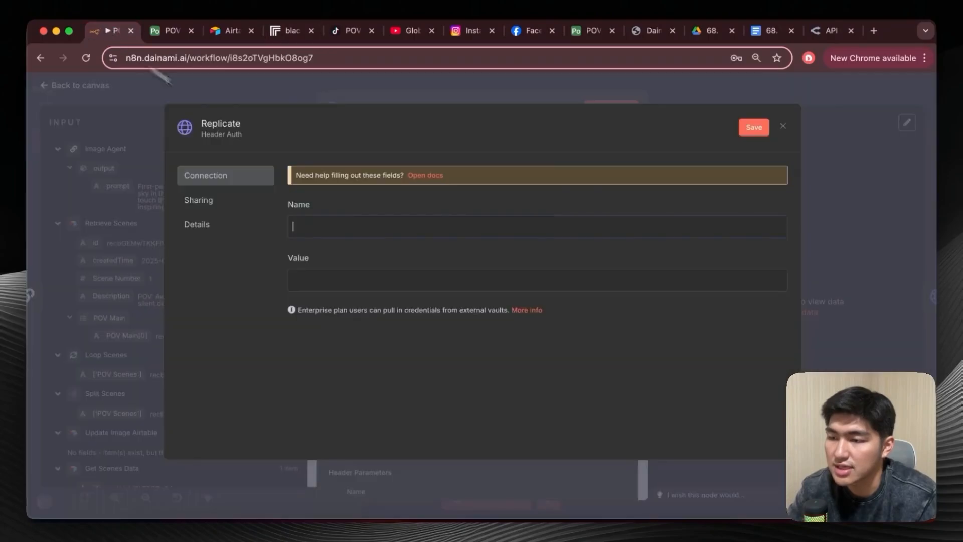
left_click(364, 228)
key("super+v")
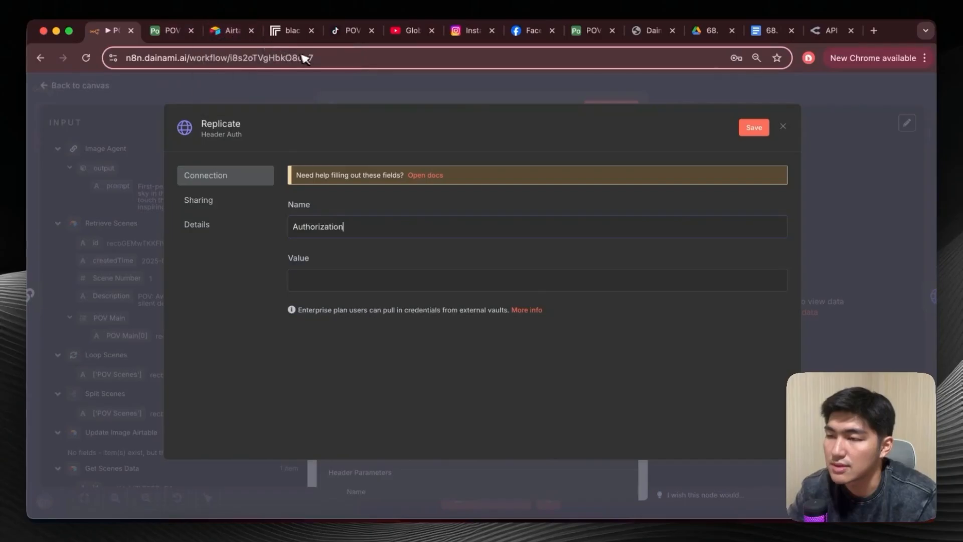
Copy the placeholder Bearer $REPLICATE_API_TOKEN from Replicate's example into the credential's Value field and switch it to an expression.
left_click(290, 31)
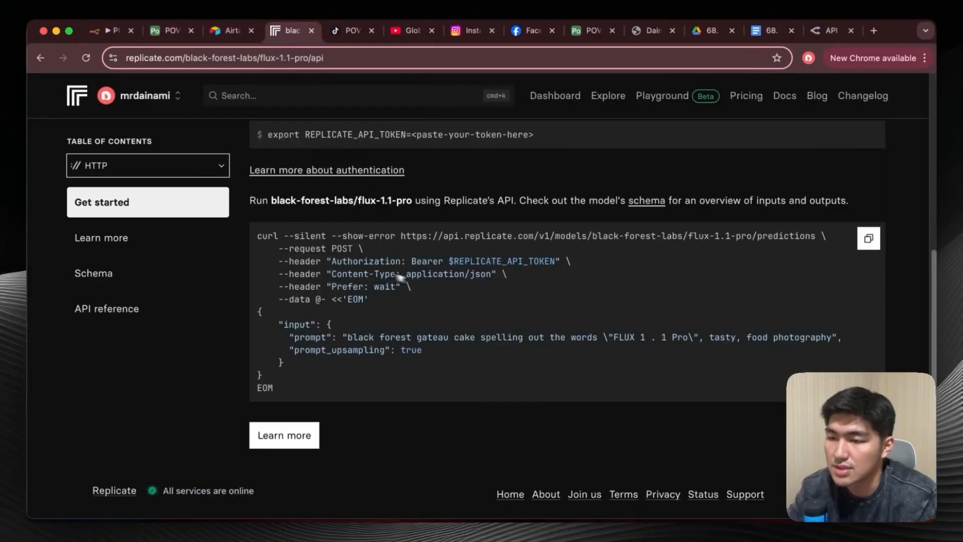
left_click_drag(414, 261, 558, 260)
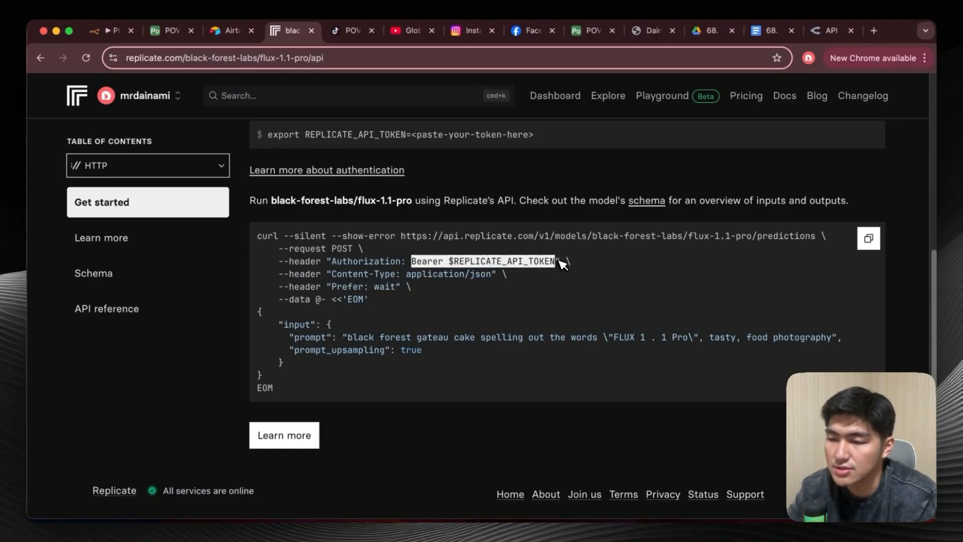
left_click(111, 31)
left_click(314, 277)
key("super+v")
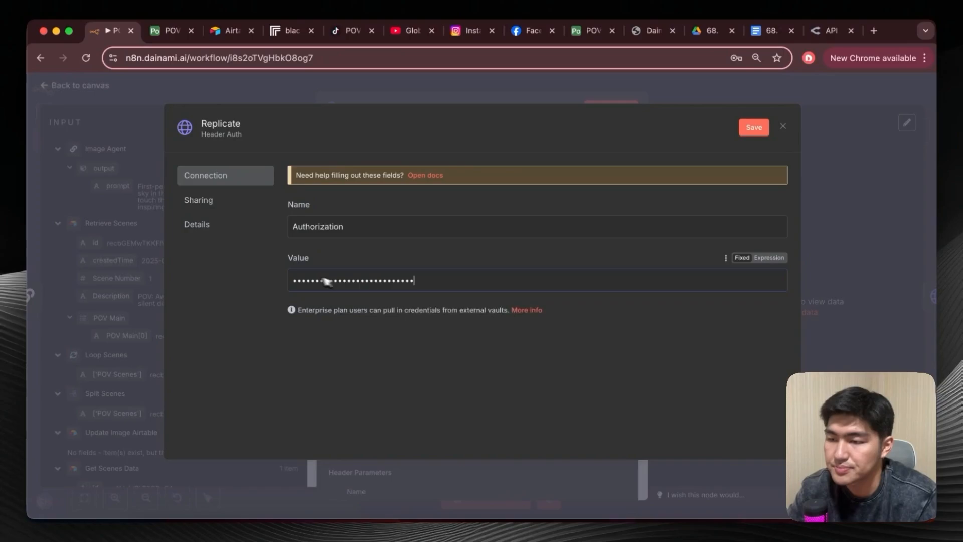
left_click(769, 258)
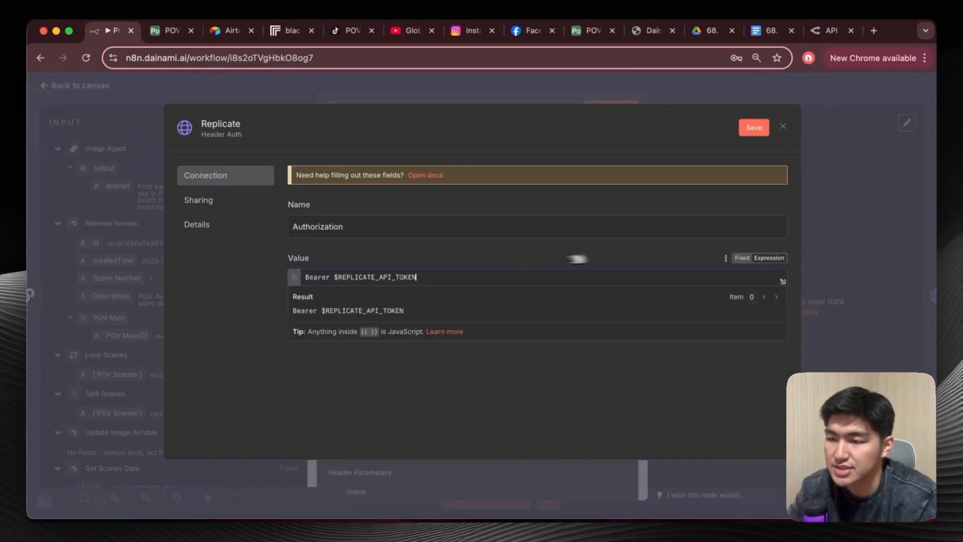
Remove the $REPLICATE_API_TOKEN placeholder after Bearer and close the new credential without saving.
mouse_move(341, 280)
left_mouse_down()
mouse_move(374, 275)
mouse_move(318, 279)
mouse_move(341, 281)
left_mouse_up()
key("BackSpace")
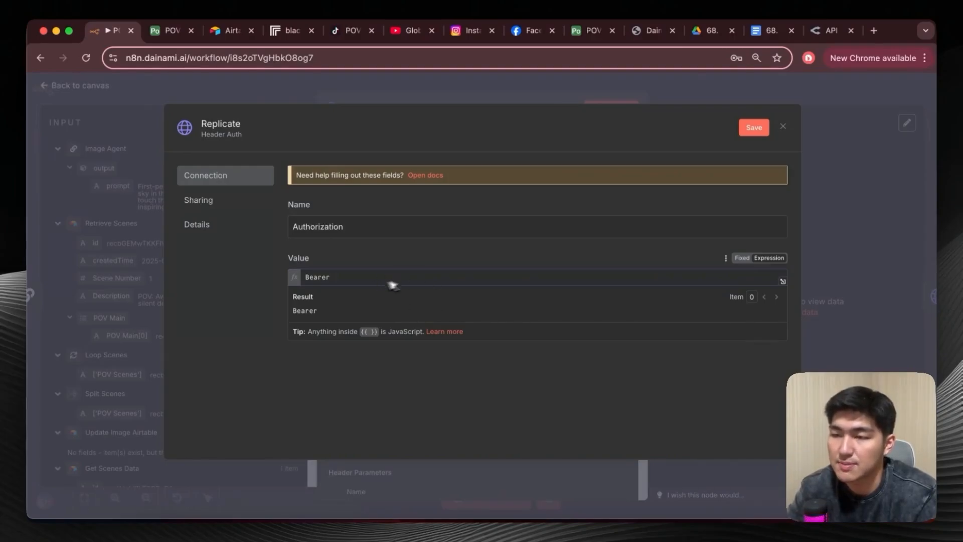
left_click(783, 126)
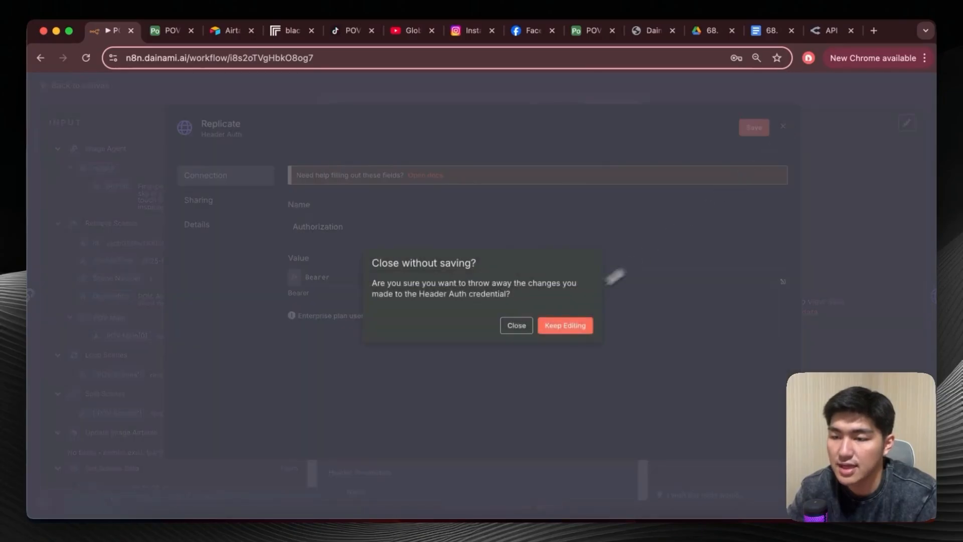
left_click(517, 326)
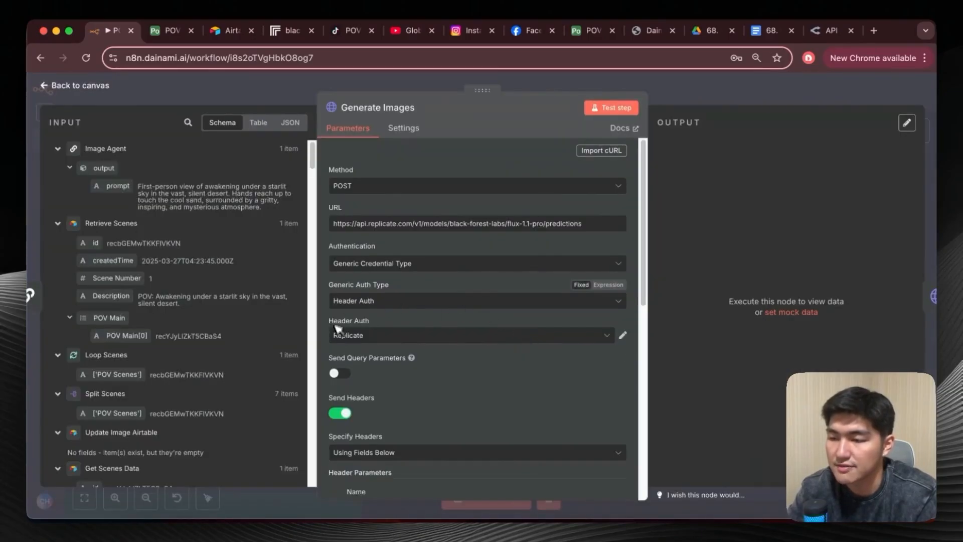
Review the Generate Images node's credential, header parameters and JSON body settings.
scroll(426, 327, "down", 1)
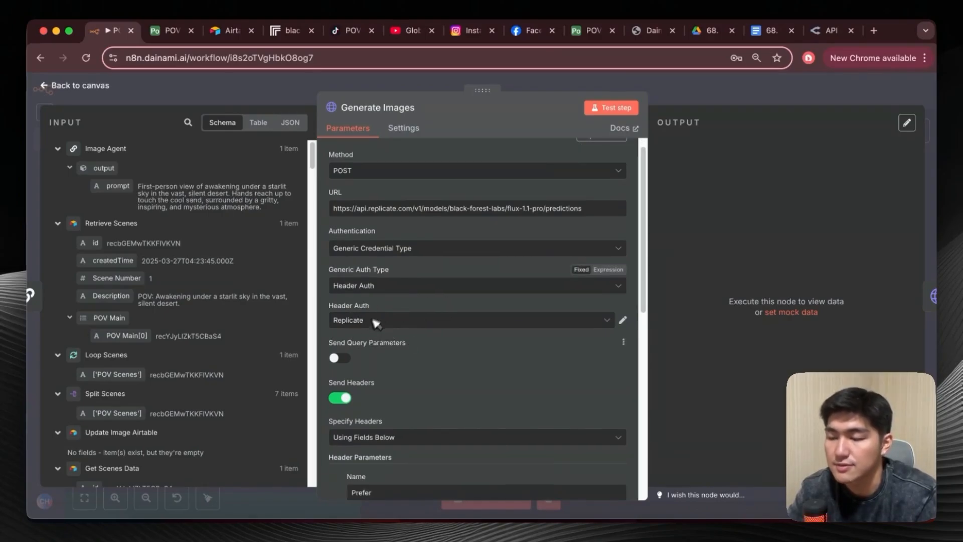
scroll(414, 396, "down", 5)
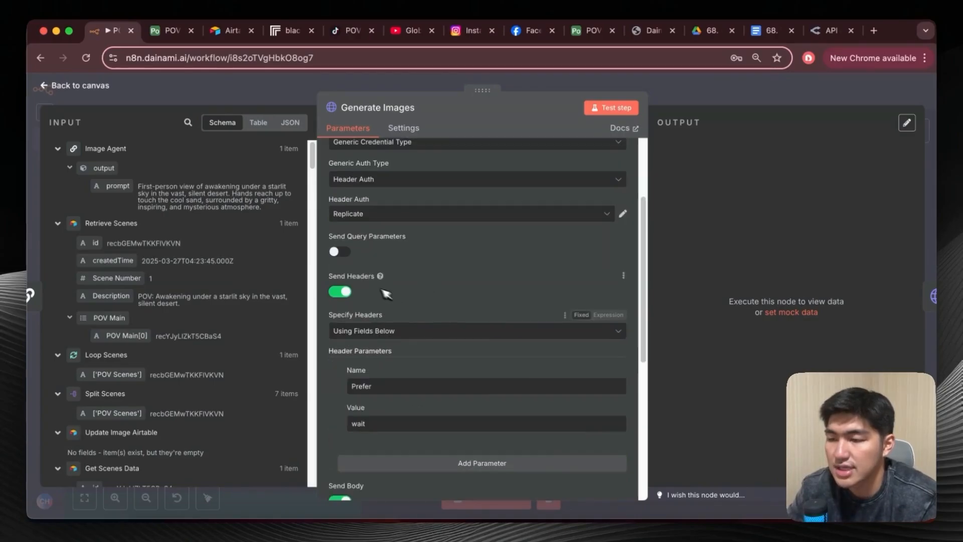
scroll(381, 318, "down", 2)
scroll(387, 272, "down", 2)
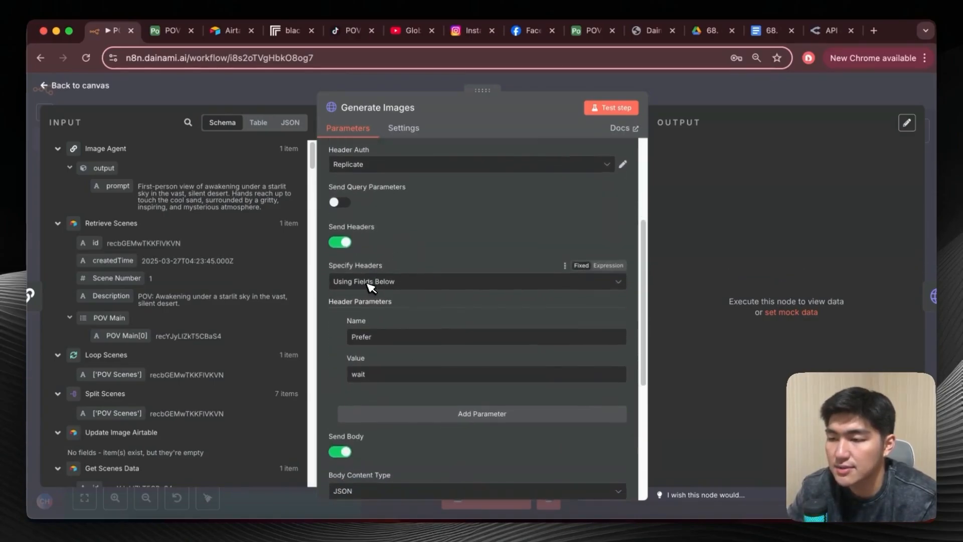
scroll(385, 259, "down", 2)
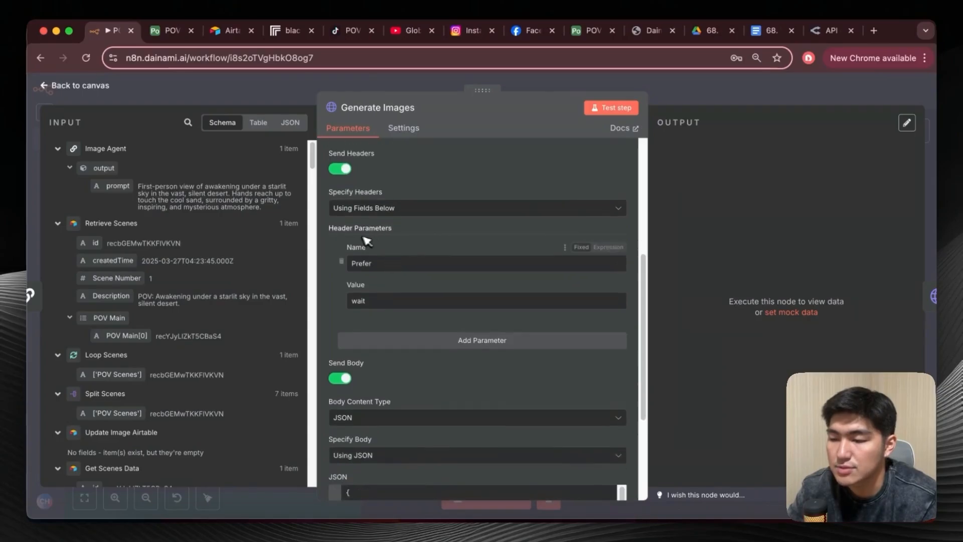
Examine the Generate Images JSON body in the expanded expression editor, comparing its prompt, prompt_upsampling and aspect_ratio inputs with Replicate's HTTP example.
scroll(376, 281, "down", 7)
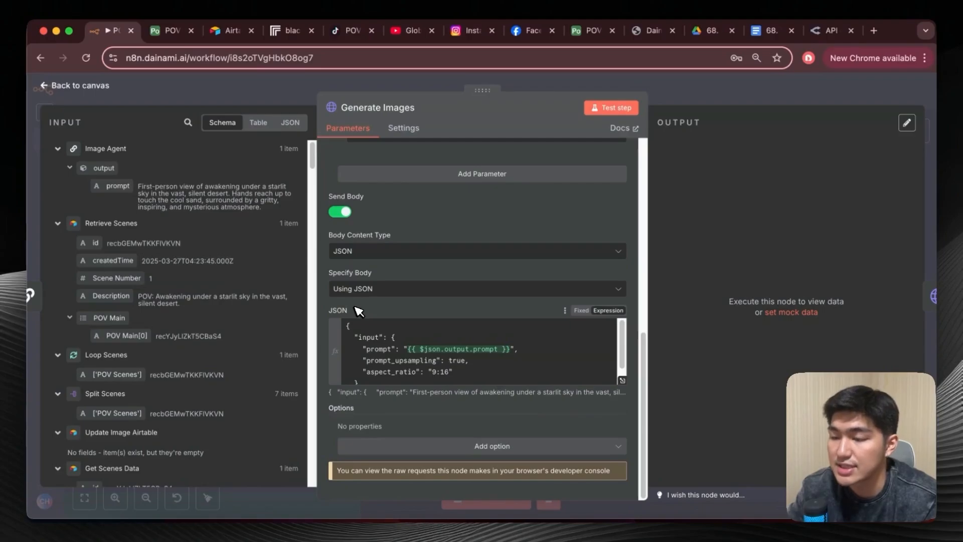
left_click(622, 380)
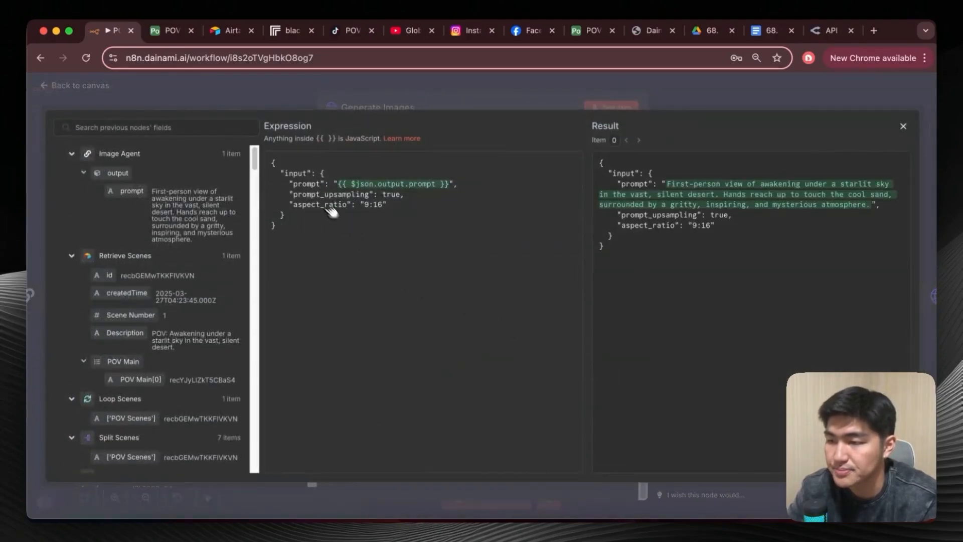
left_click(290, 31)
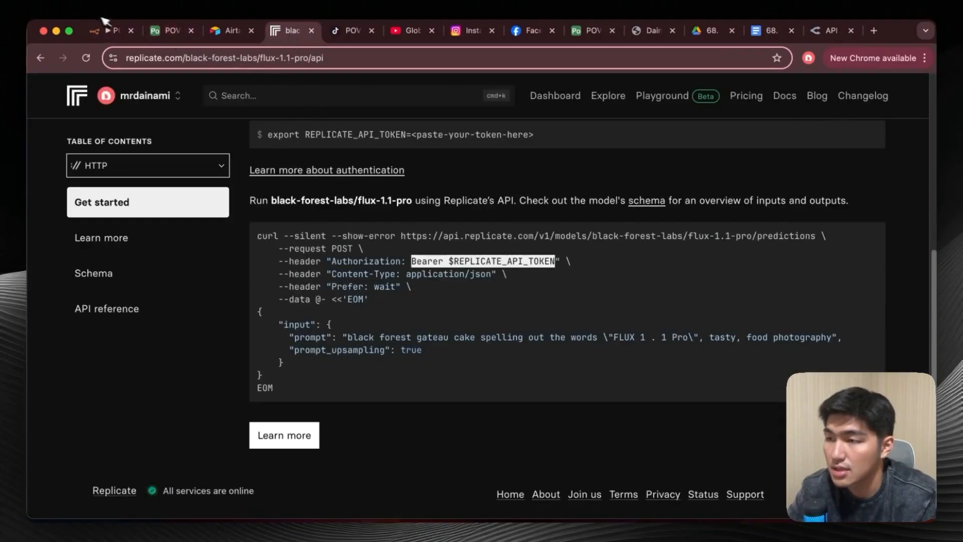
left_click(109, 31)
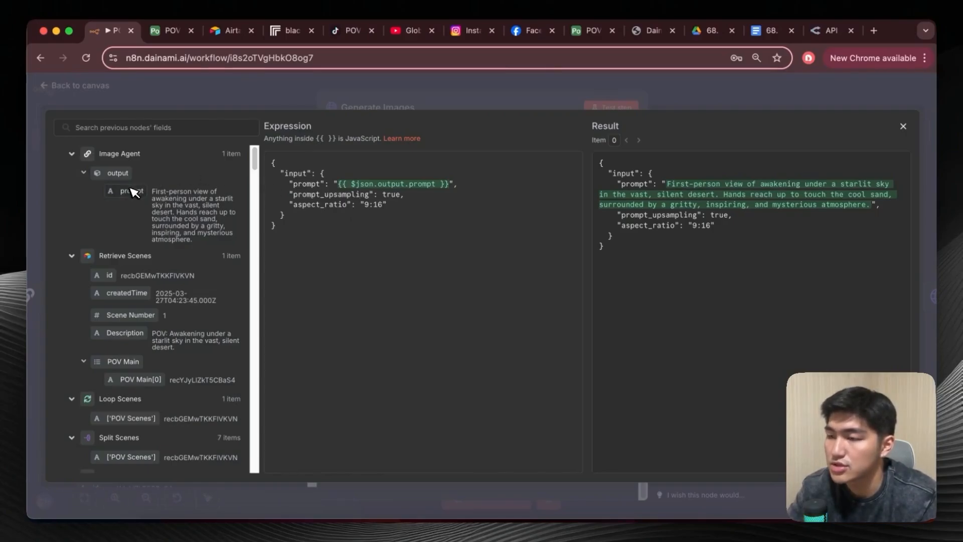
mouse_move(125, 192)
left_mouse_down()
mouse_move(359, 183)
mouse_move(147, 178)
mouse_move(135, 197)
left_mouse_up()
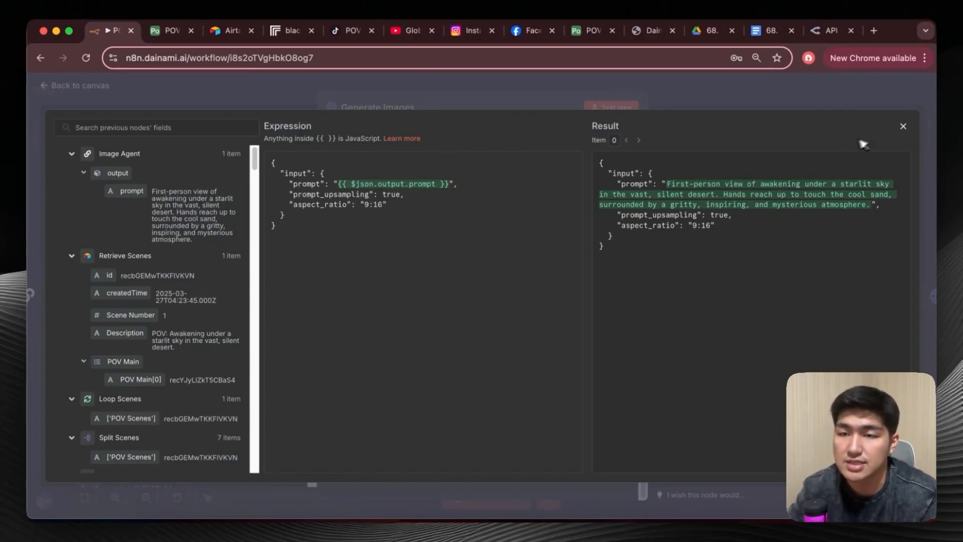
left_click(905, 130)
Test the Generate Images node to generate an image through Replicate's flux-1.1-pro API.
scroll(356, 224, "up", 10)
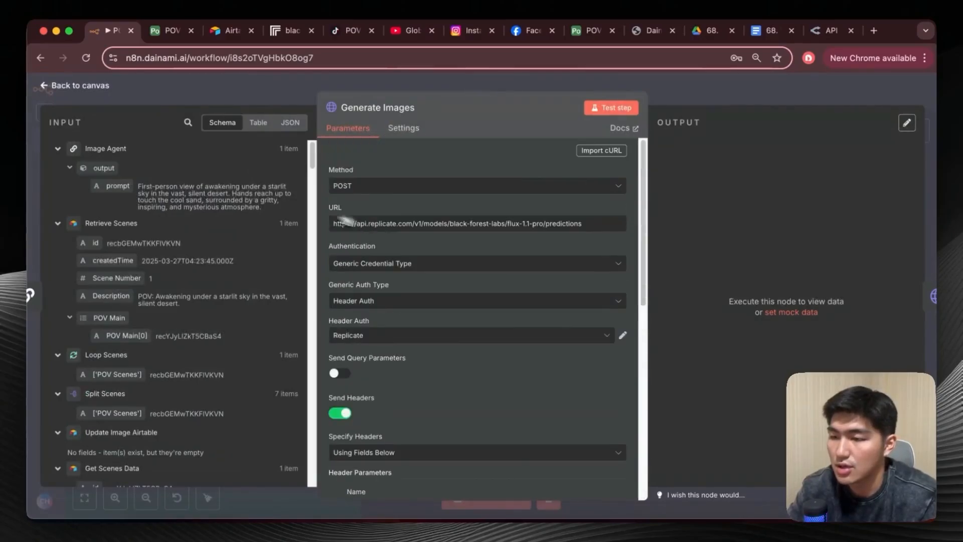
left_click(608, 108)
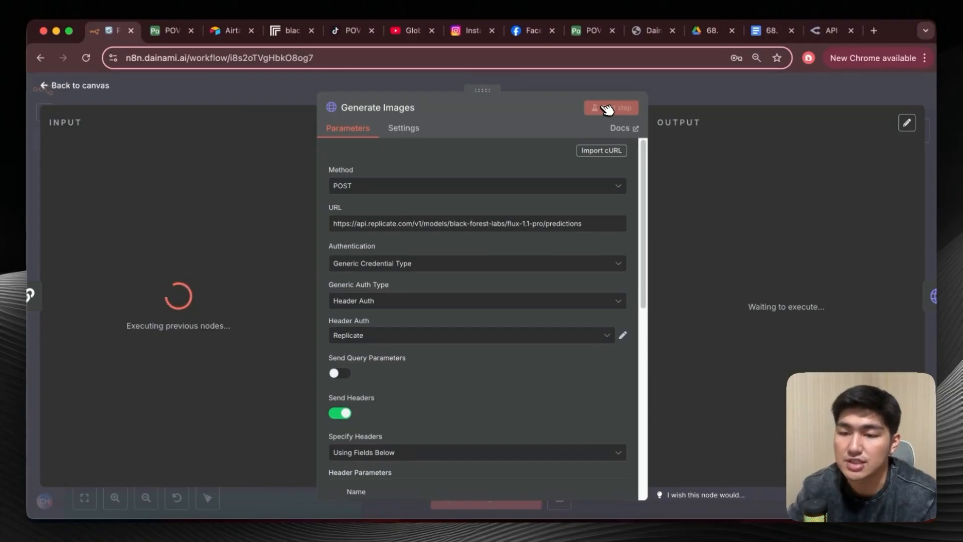
scroll(760, 305, "down", 1)
scroll(759, 301, "up", 2)
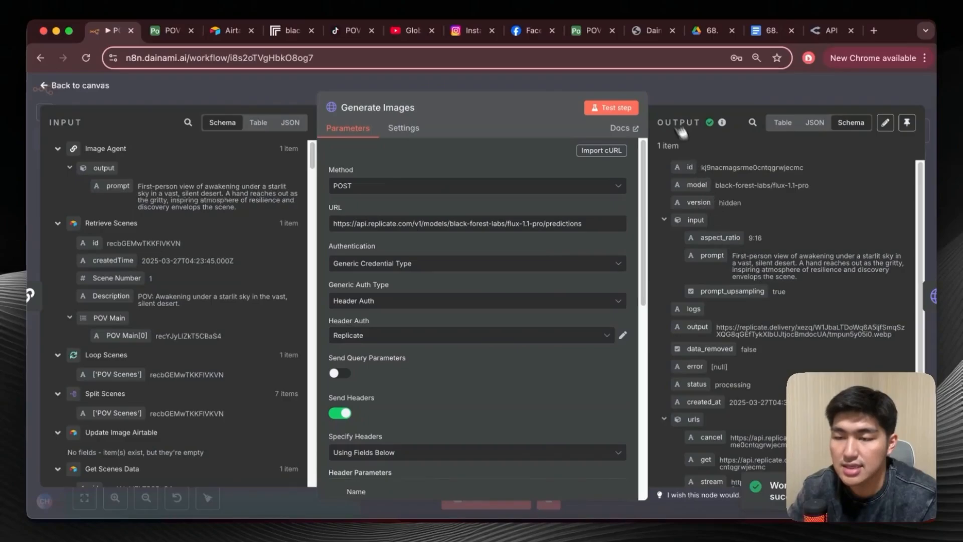
Open the newest flux-1.1-pro prediction from Replicate's dashboard and examine its output image and input prompt.
left_click(293, 32)
left_click(145, 95)
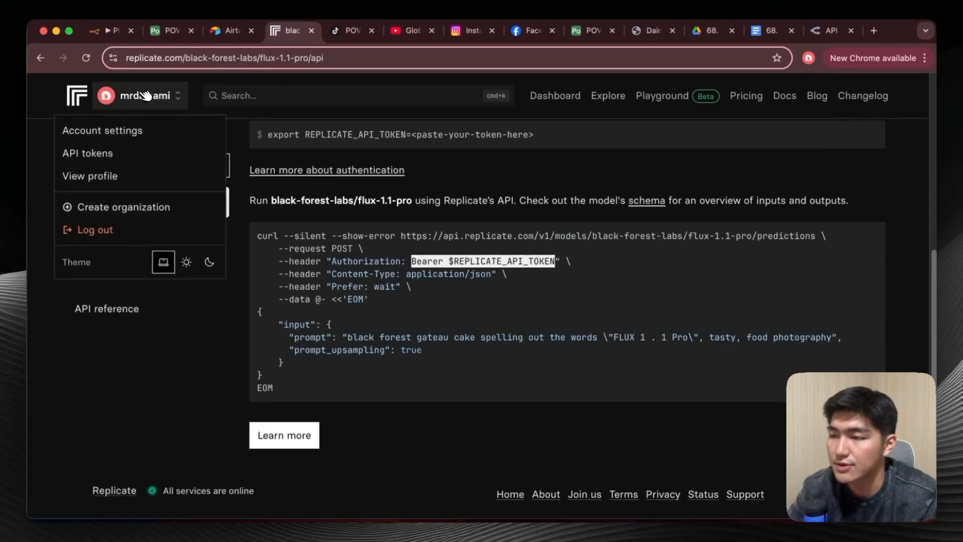
left_click(79, 100)
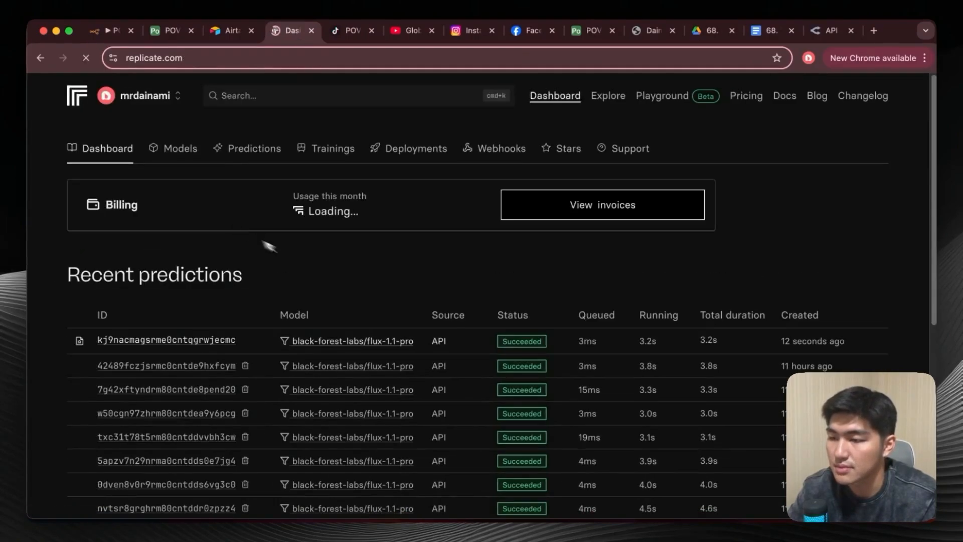
scroll(352, 311, "down", 1)
scroll(351, 311, "down", 2)
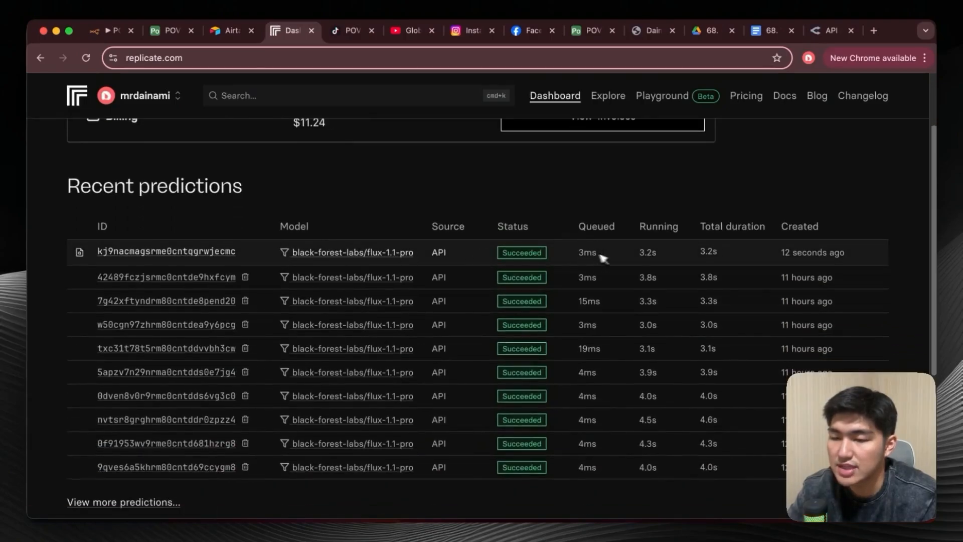
left_click(185, 252)
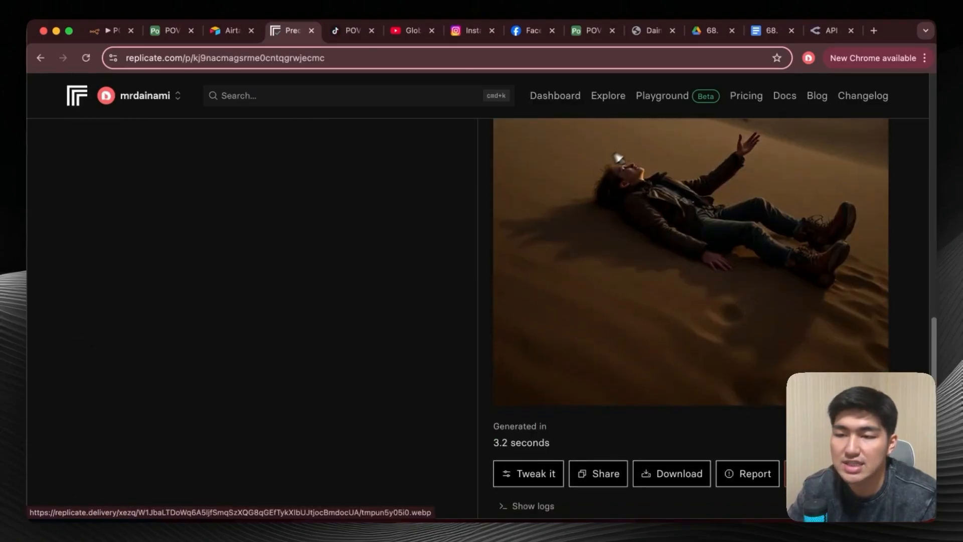
scroll(702, 214, "up", 10)
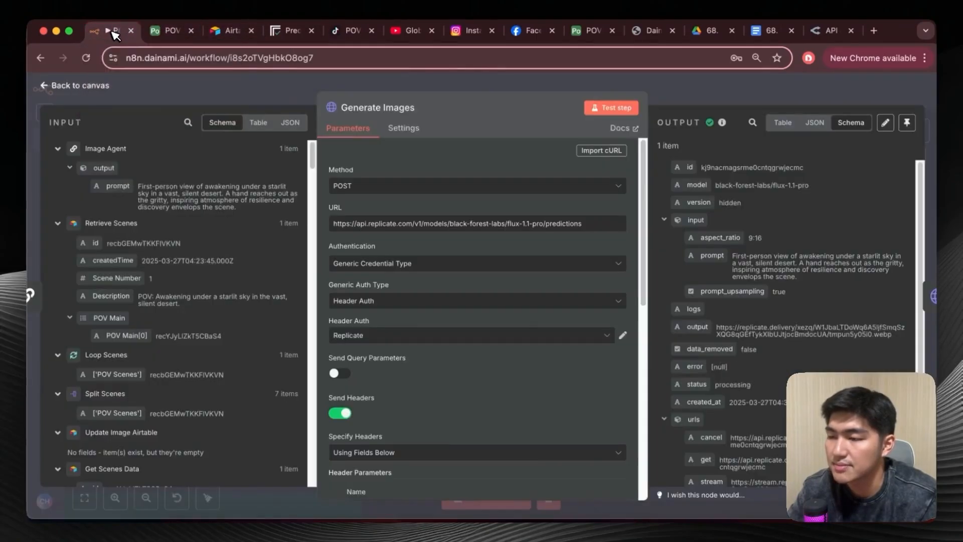
Close the Generate Images node, look through the POV Images table in Airtable, and return to the n8n canvas.
left_click(117, 31)
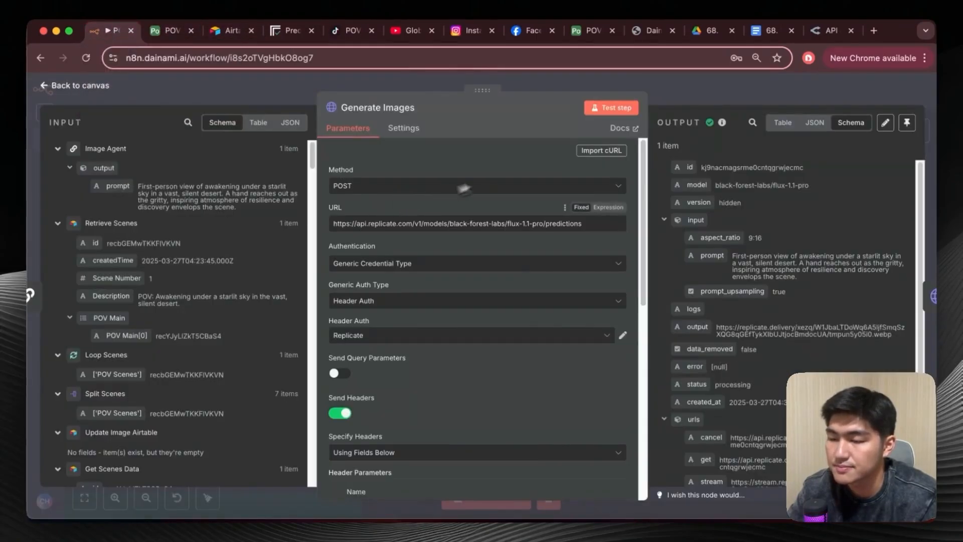
left_click(53, 88)
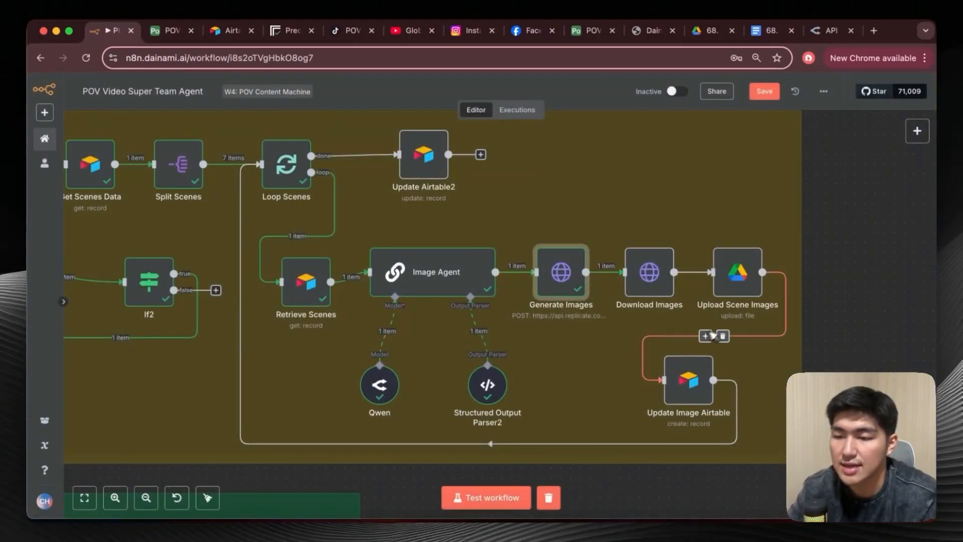
left_click(170, 30)
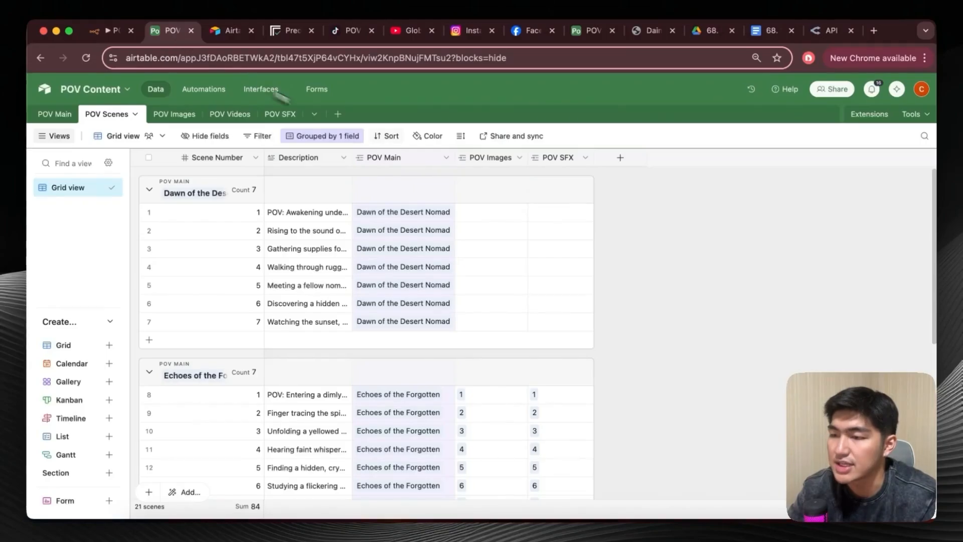
left_click(175, 114)
scroll(336, 297, "down", 3)
scroll(318, 350, "up", 3)
left_click(112, 31)
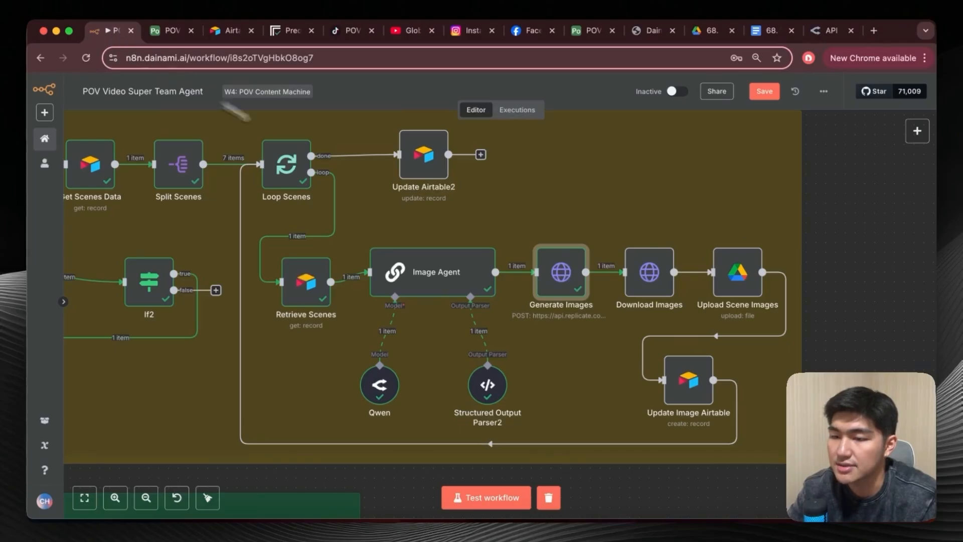
Check that the Download Images node's URL uses the Generate Images output, test the node, and return to the canvas.
double_click(651, 279)
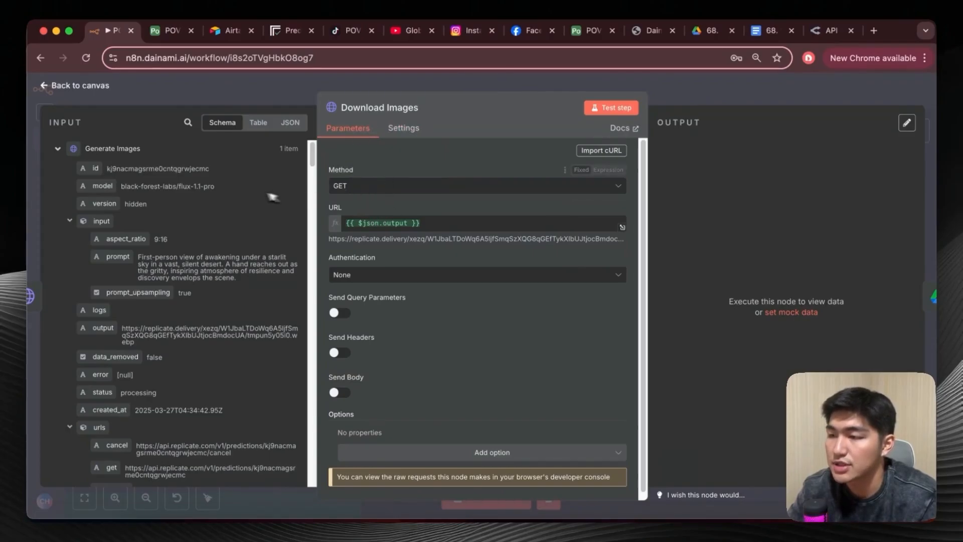
scroll(130, 281, "down", 3)
scroll(108, 241, "up", 3)
scroll(111, 200, "down", 3)
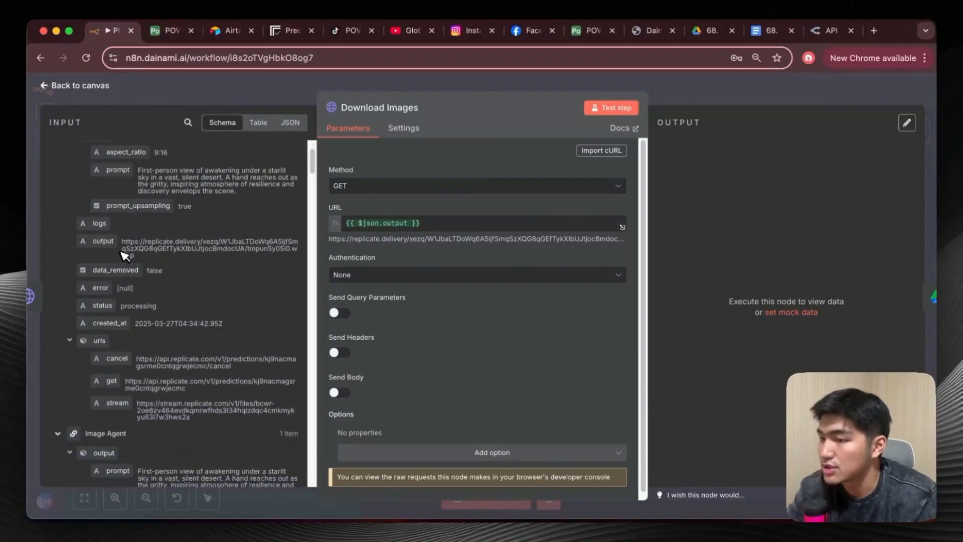
left_click_drag(103, 241, 115, 259)
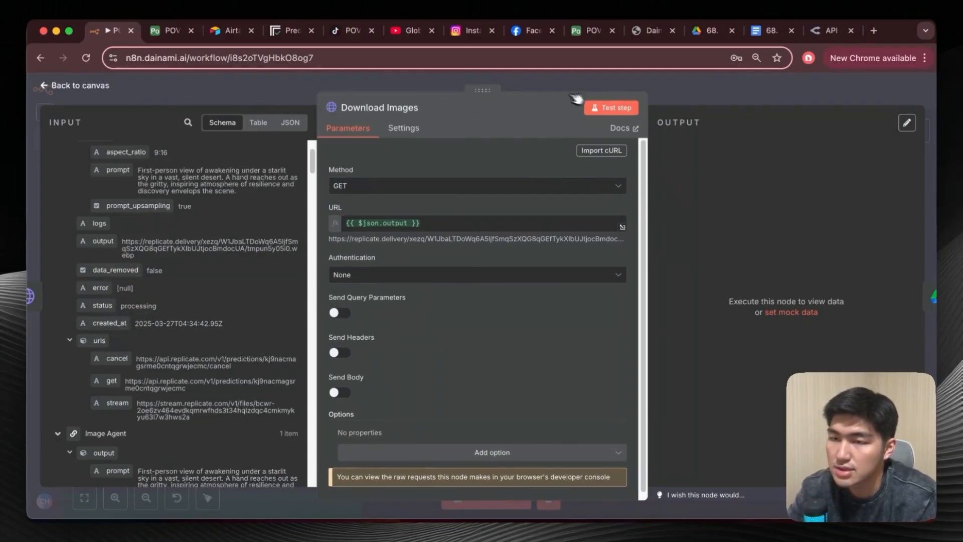
left_click(602, 108)
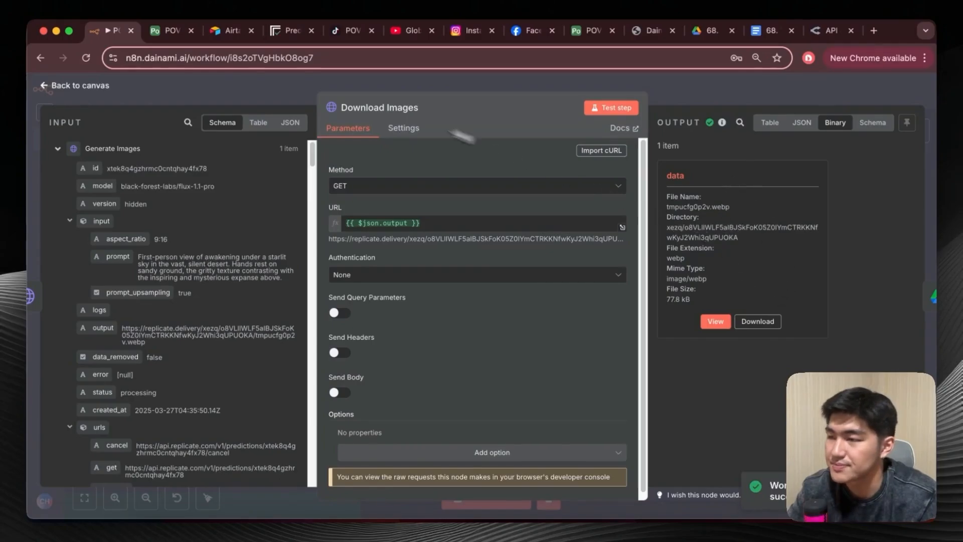
left_click(48, 86)
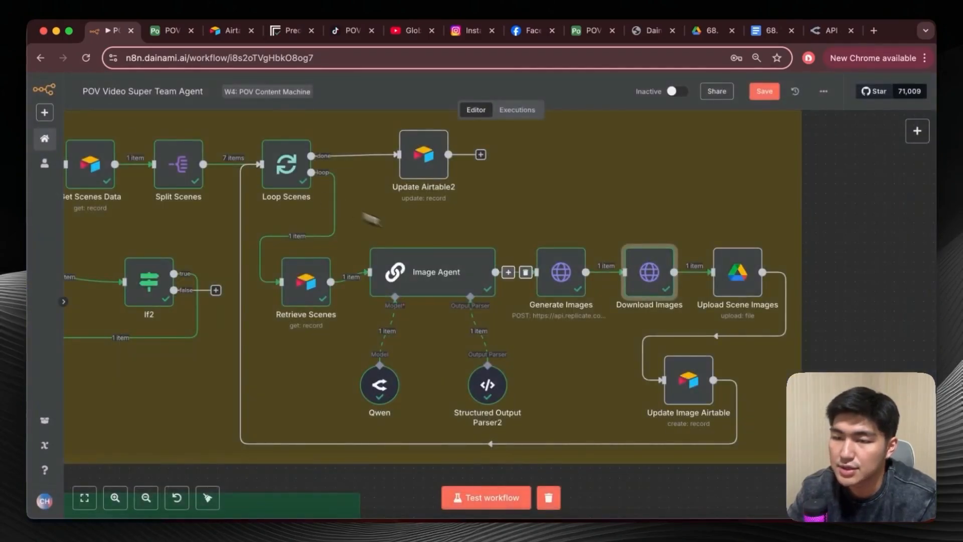
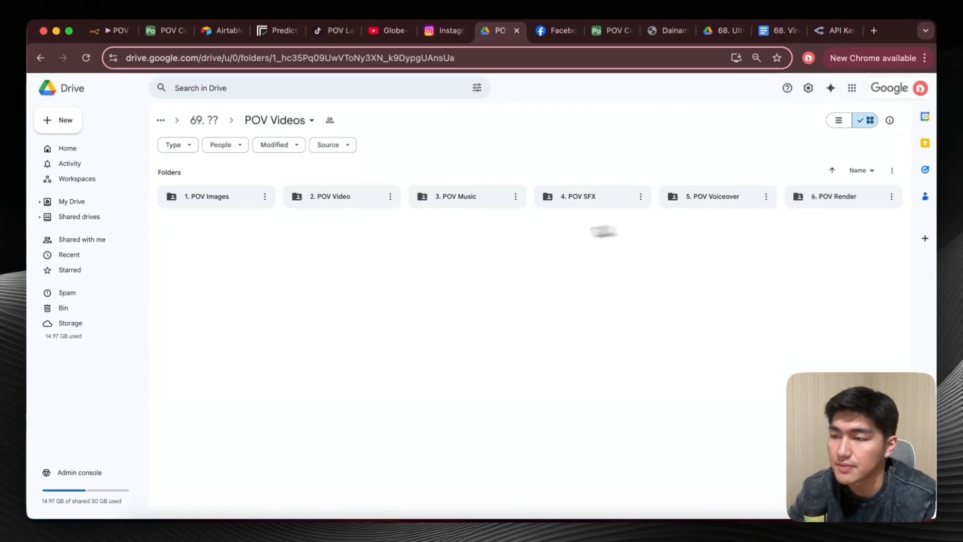
Check the general access settings of the POV Videos folder in Google Drive and close the sharing dialog.
left_click(281, 120)
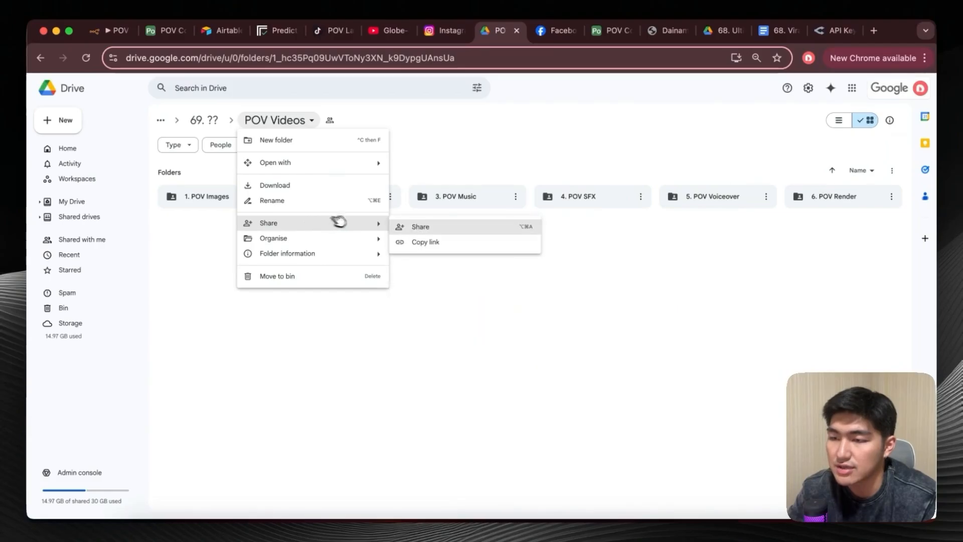
left_click(333, 220)
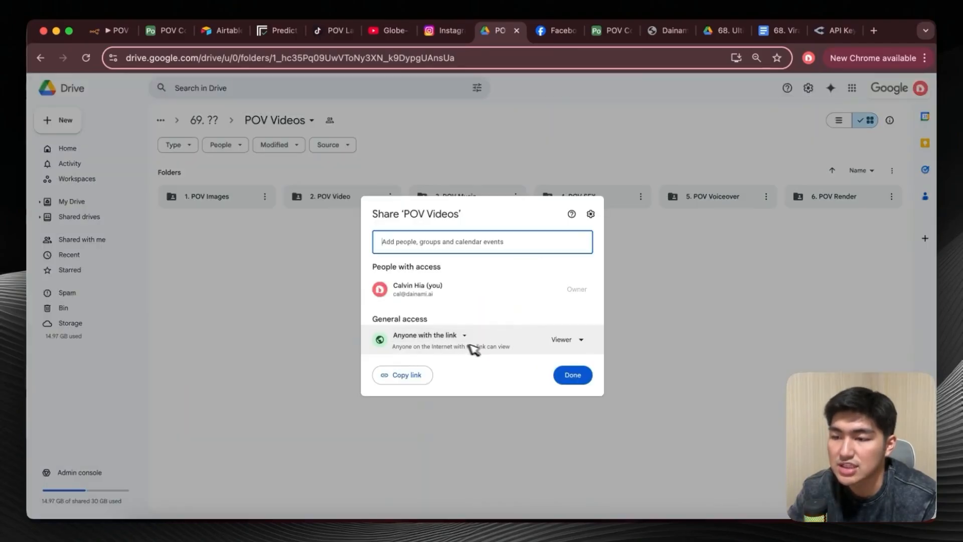
left_click(570, 373)
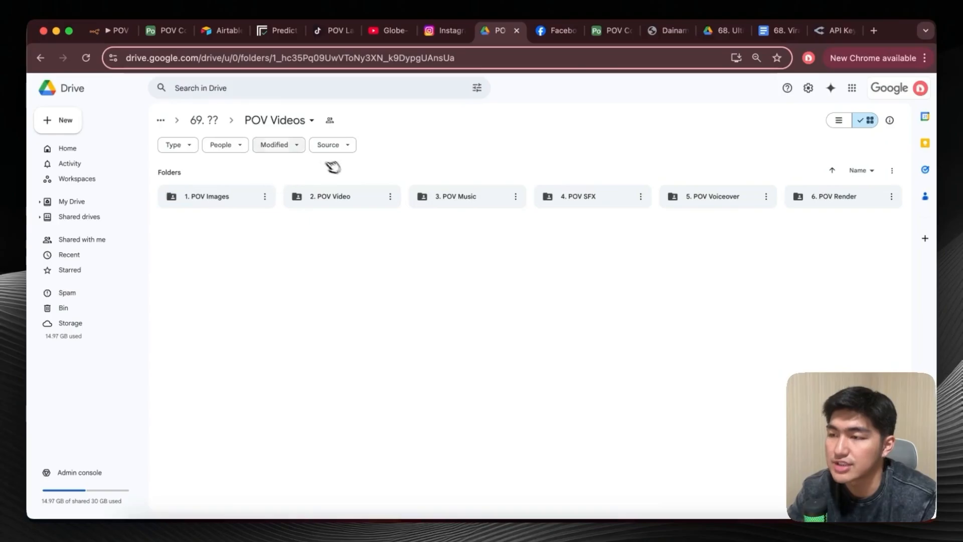
Switch to the n8n workflow, find the Google Drive node, look through its file actions, and close the node list.
left_click(108, 30)
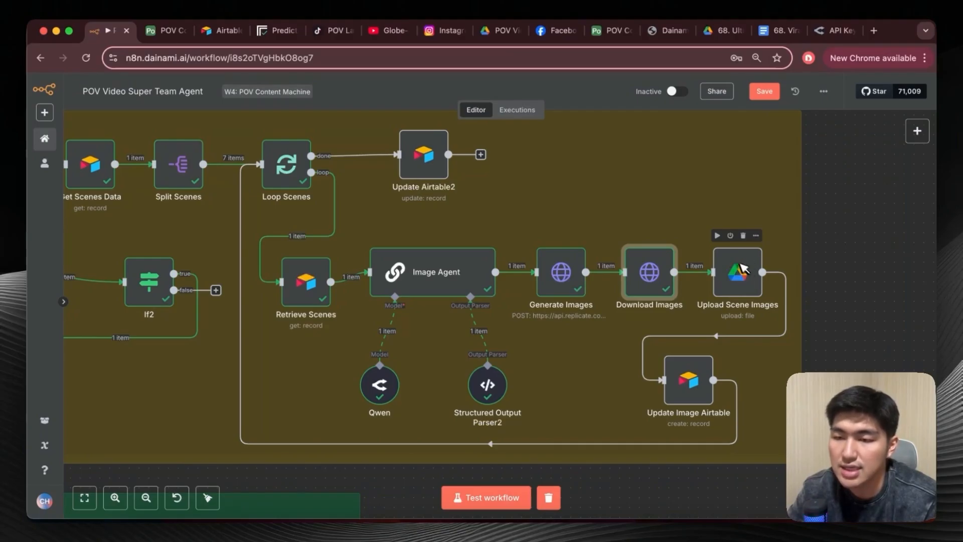
left_click(917, 131)
type("google")
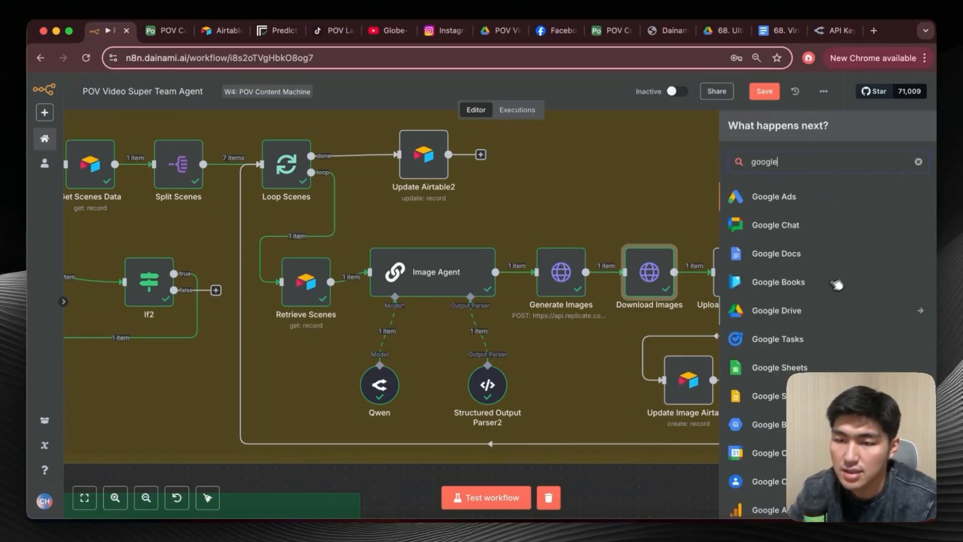
left_click(819, 306)
scroll(805, 251, "down", 2)
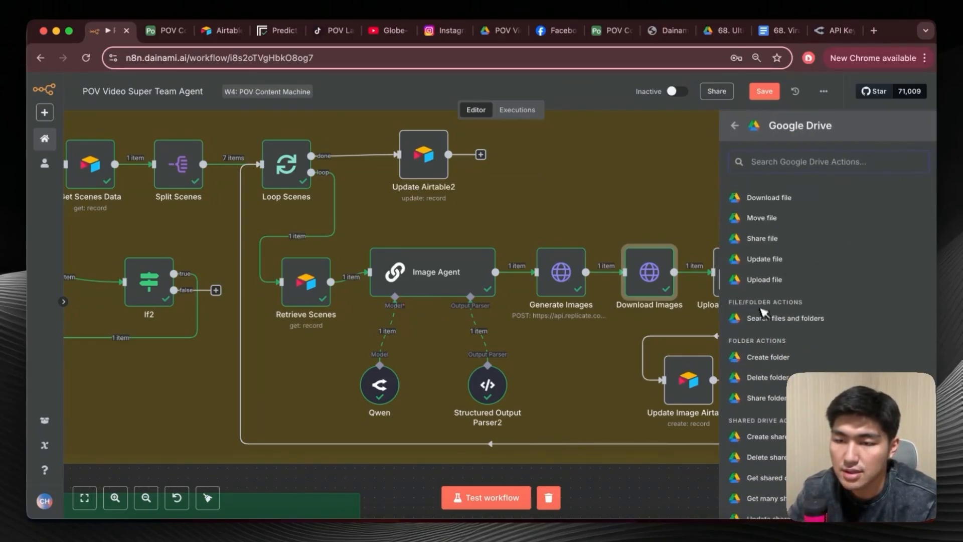
left_click(665, 216)
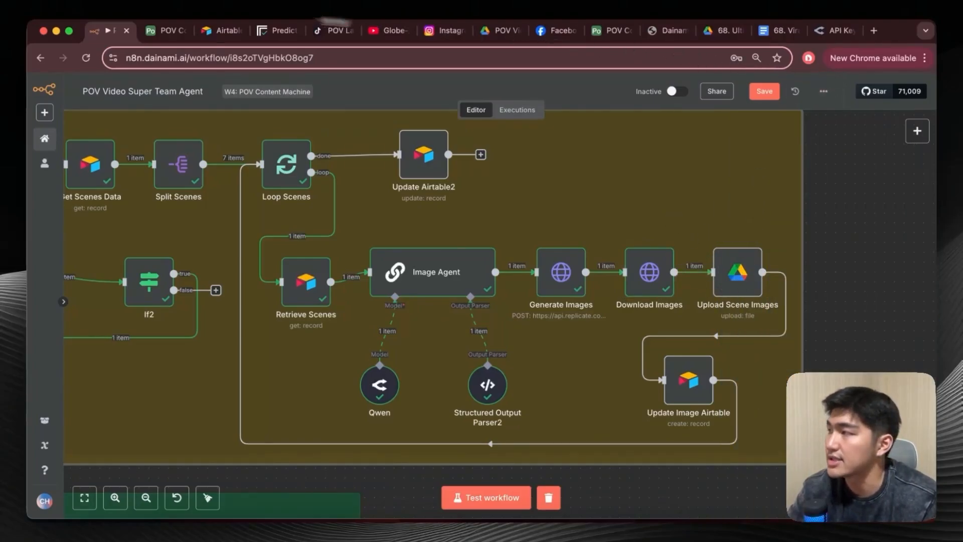
In Google Cloud Console, search for google drive, check that the Google Drive API is enabled, and return to Credentials.
left_click_drag(28, 145, 246, 42)
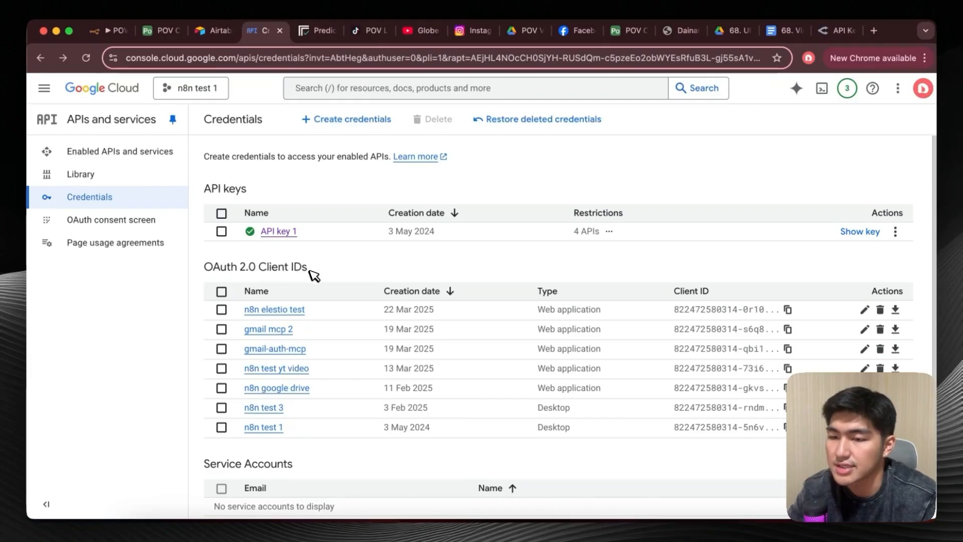
left_click(393, 90)
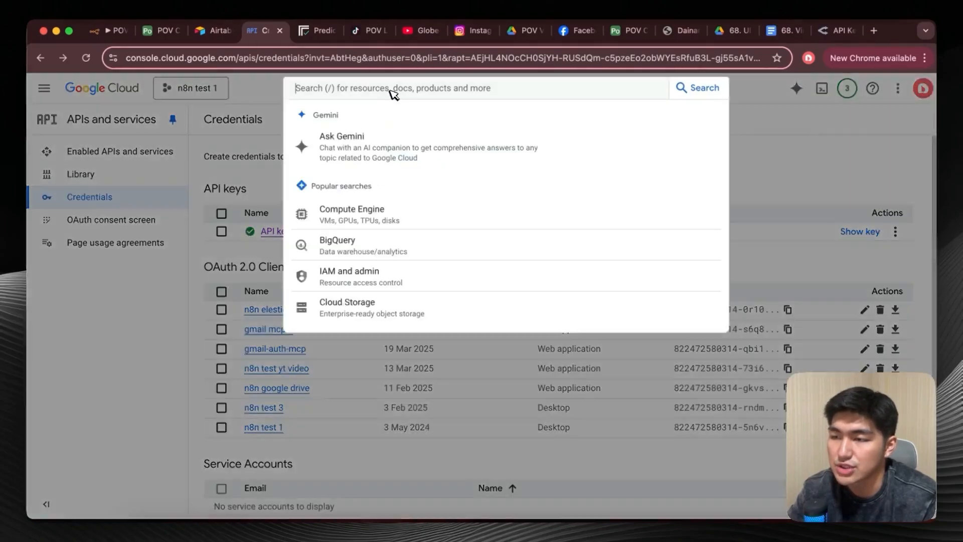
type("google")
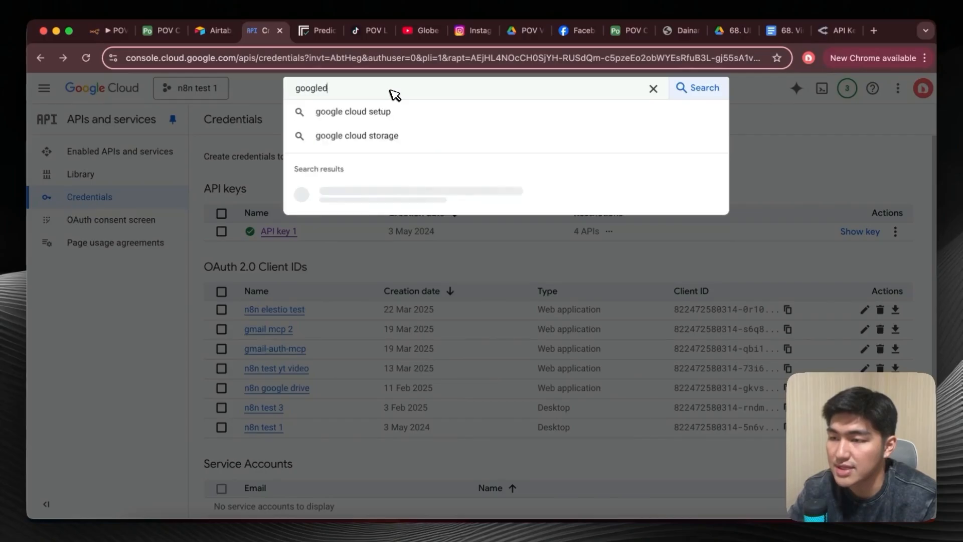
type(" drive")
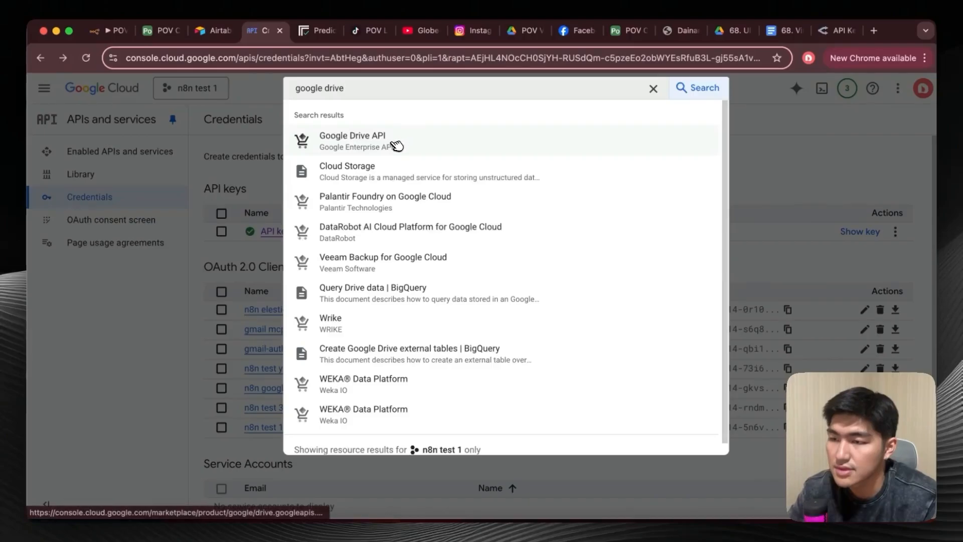
left_click(397, 143)
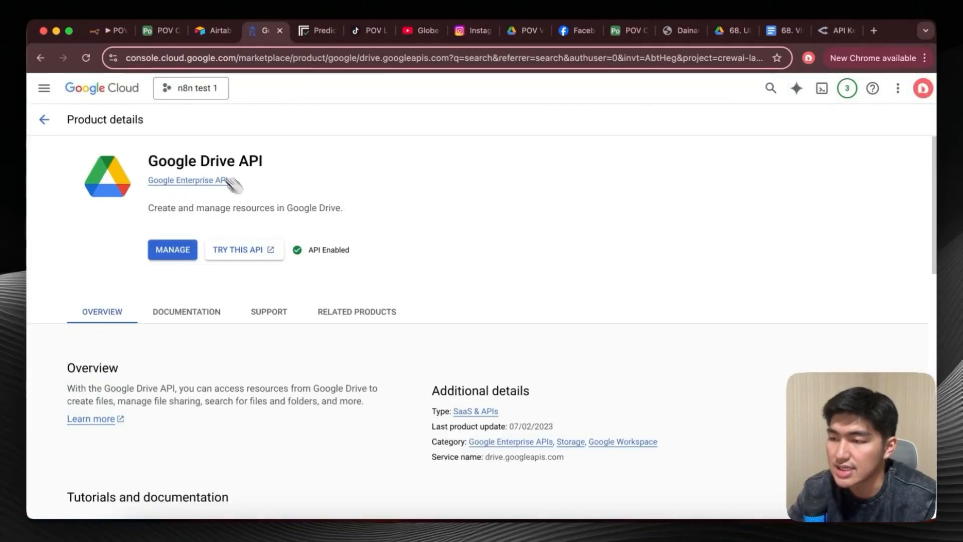
left_click(47, 120)
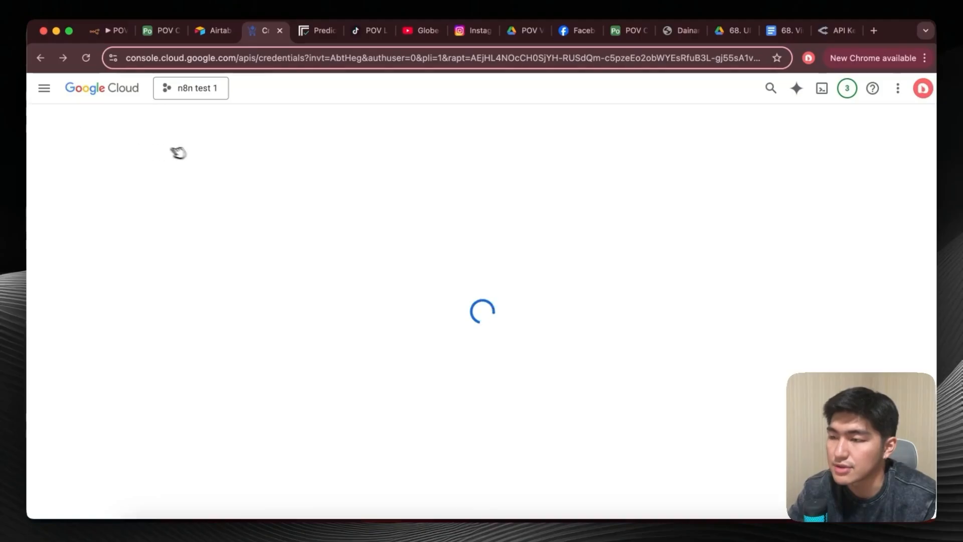
Start creating an OAuth client ID with Web application as the application type, and go to the authorised redirect URIs.
left_click(370, 121)
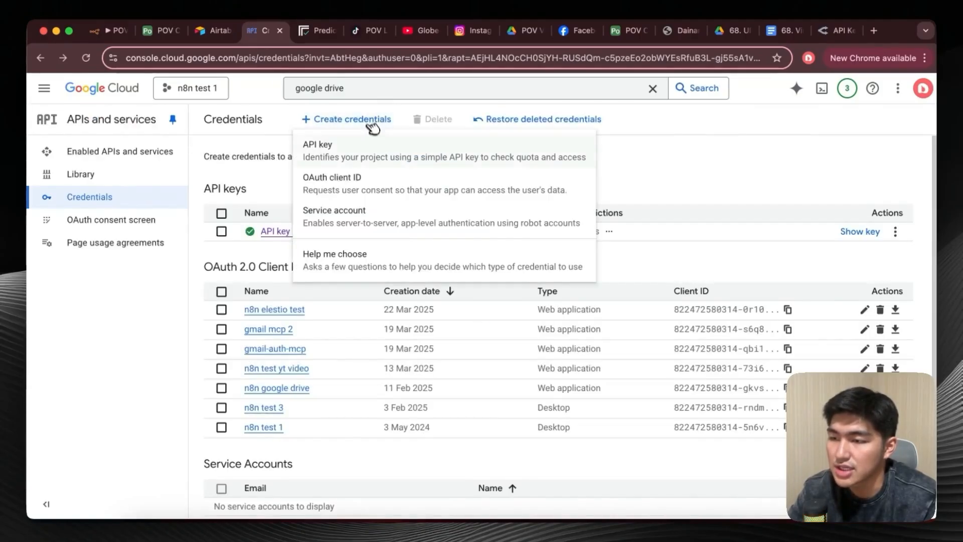
left_click(377, 182)
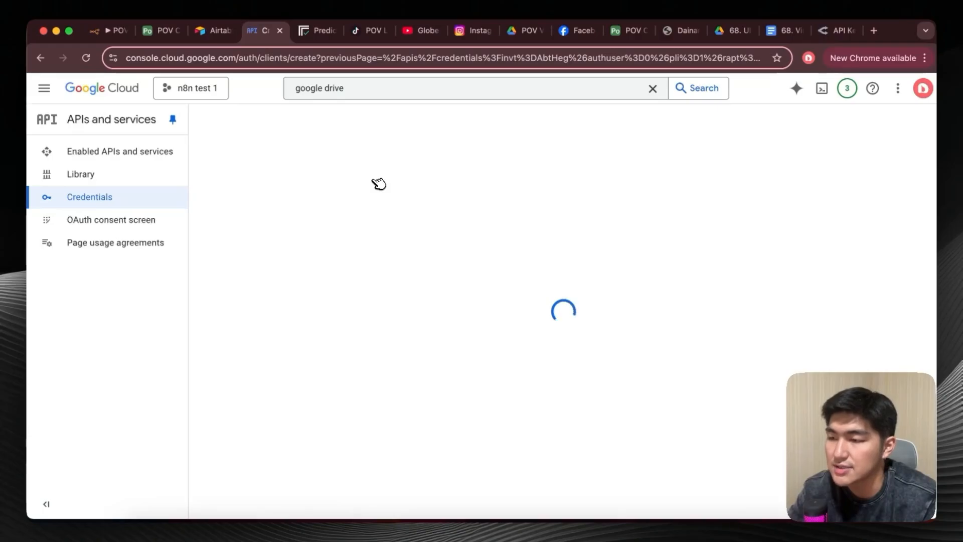
left_click(414, 235)
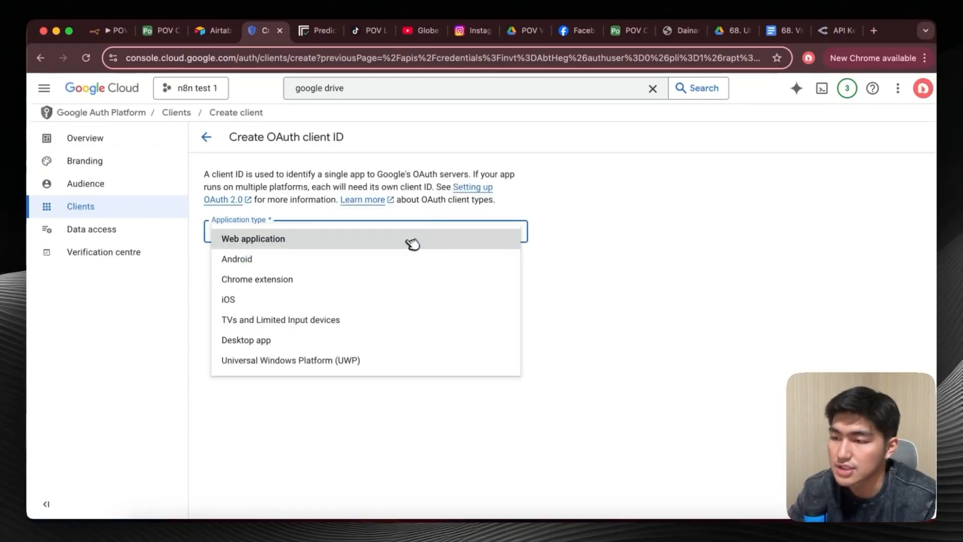
left_click(409, 239)
scroll(397, 276, "down", 2)
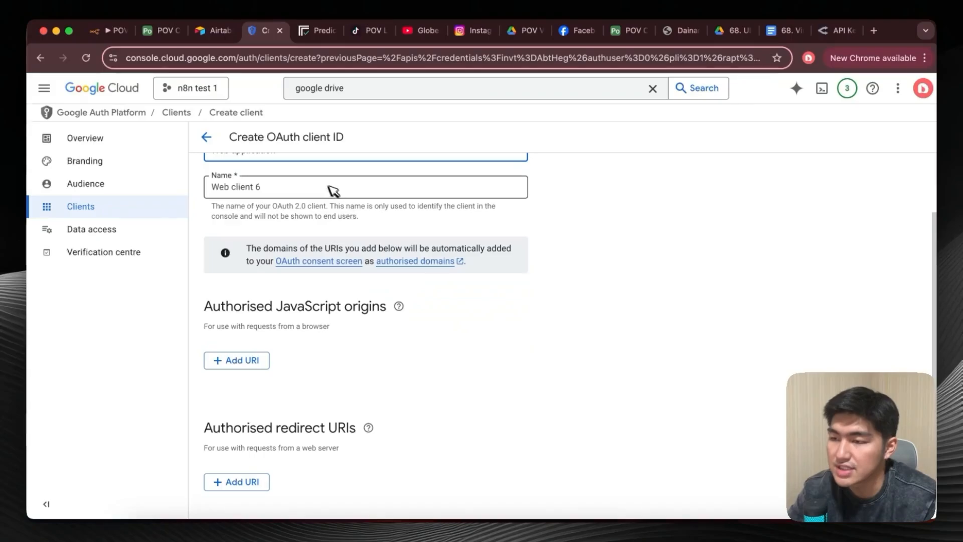
scroll(264, 277, "down", 2)
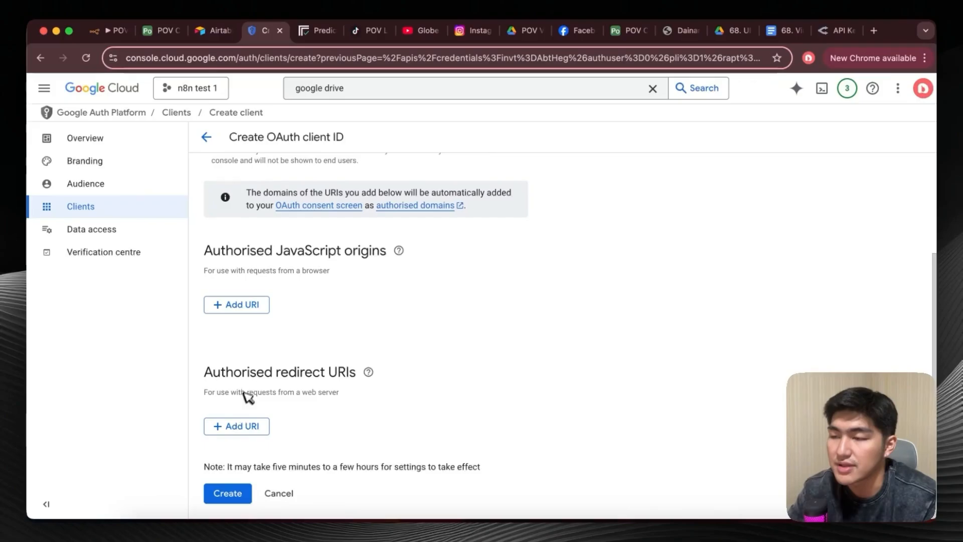
Copy the OAuth Redirect URL from a new Google Drive credential on n8n's Upload Scene Images node and add it as an authorised redirect URI.
left_click(109, 30)
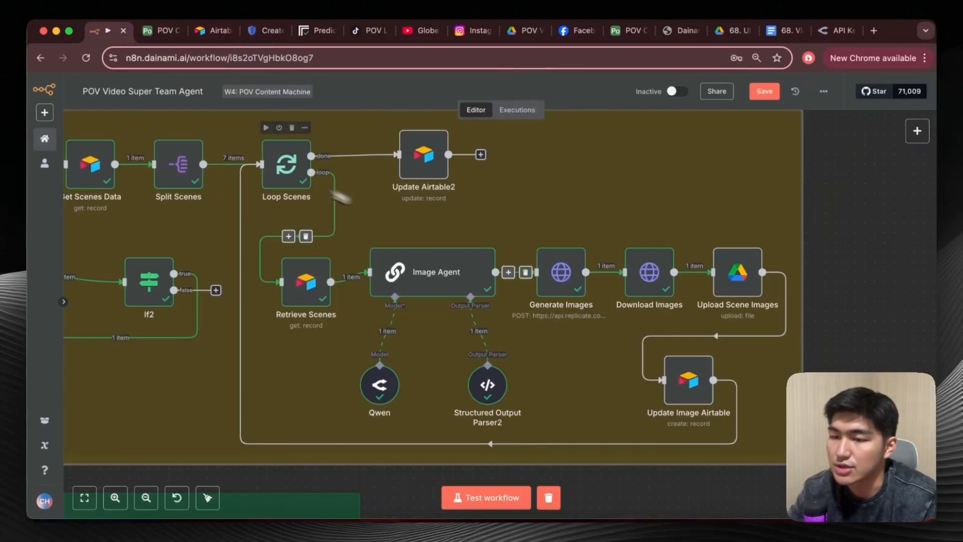
left_click(742, 285)
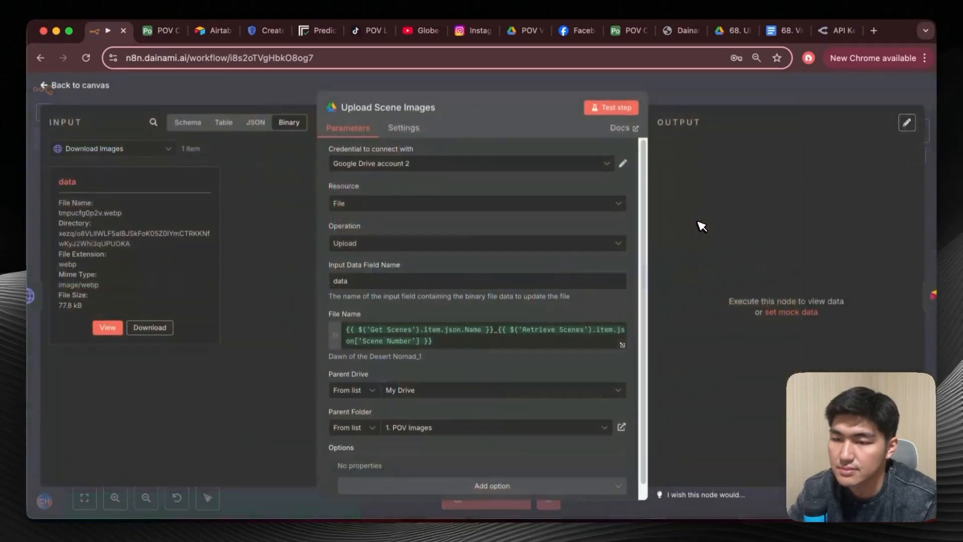
left_click(552, 164)
left_click(505, 245)
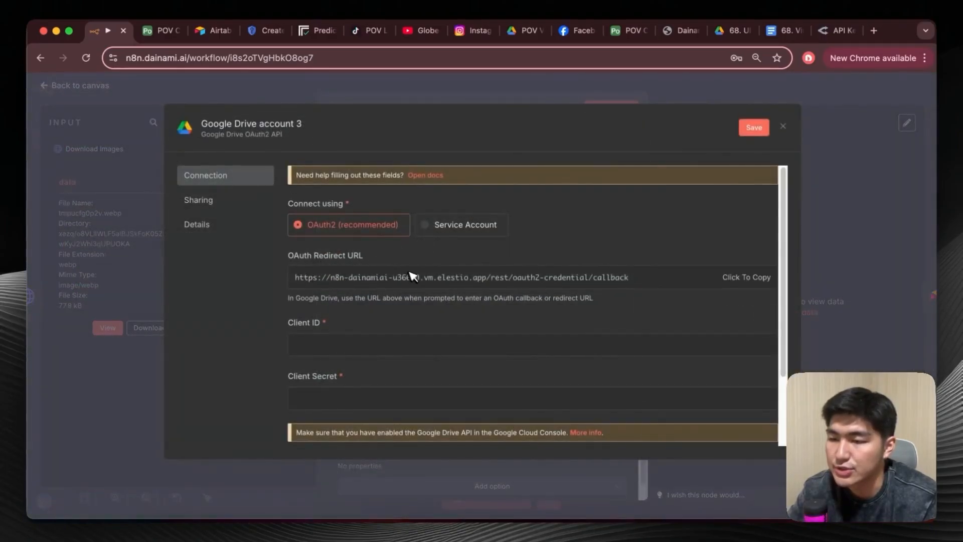
left_click(262, 31)
left_click(243, 424)
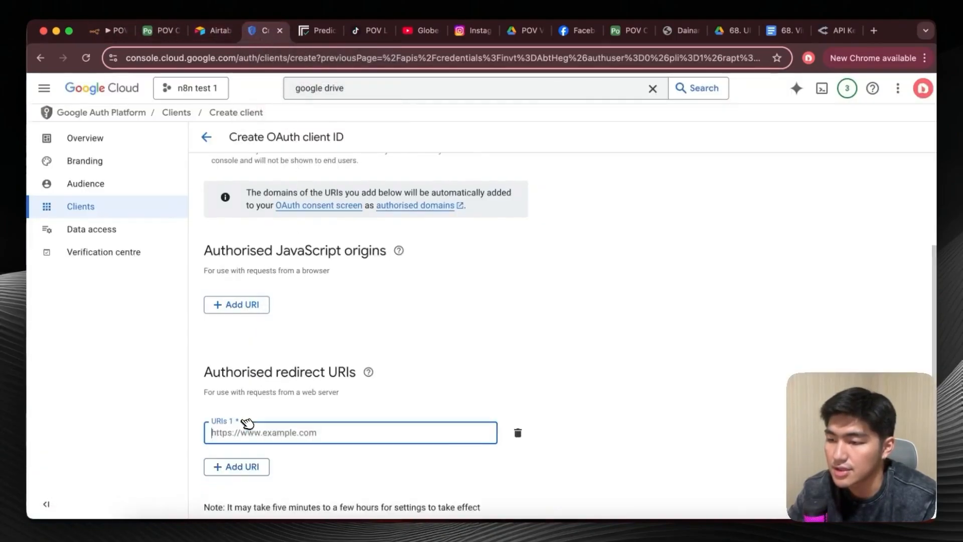
type("https://n8n-dainamiai-u36679.vm.elestio.app/rest/oauth2-credential/callback")
scroll(301, 396, "down", 1)
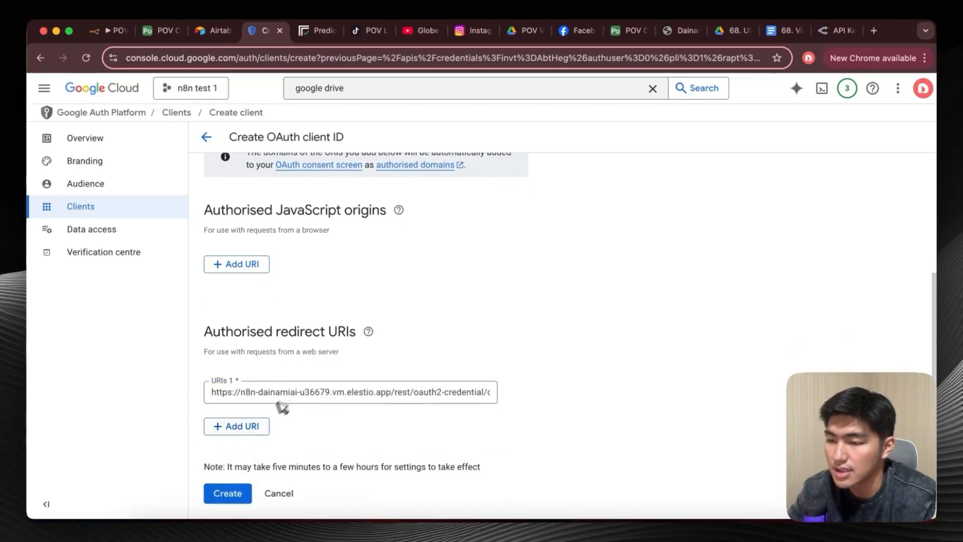
Return to n8n, review the Client ID and Client Secret fields of the new Google Drive credential, and close it.
left_click(239, 494)
scroll(318, 284, "up", 1)
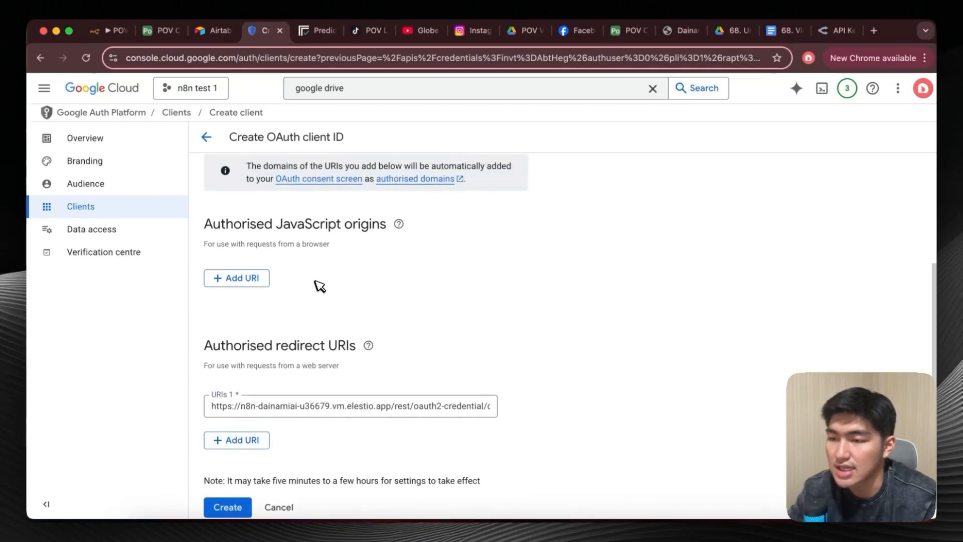
left_click(108, 31)
scroll(374, 308, "down", 3)
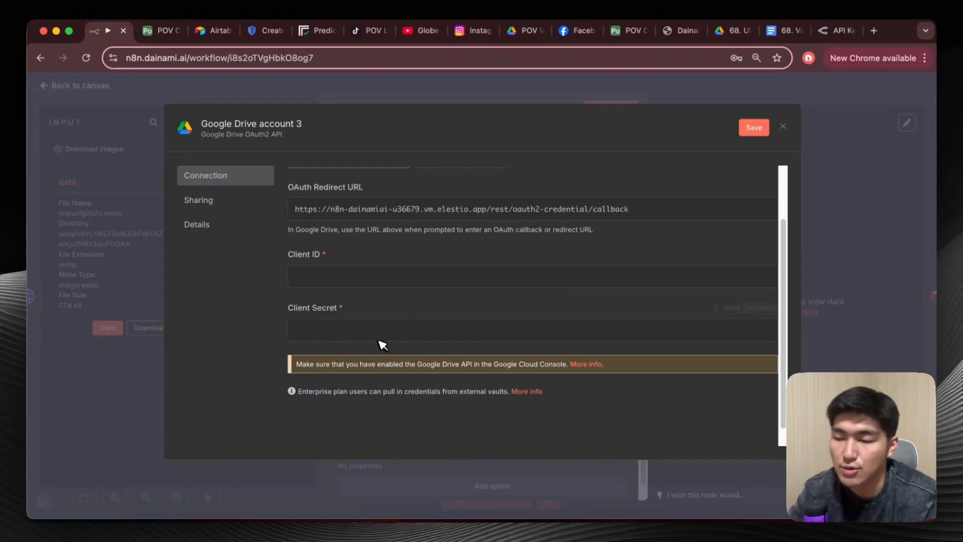
scroll(577, 274, "up", 2)
key("Escape")
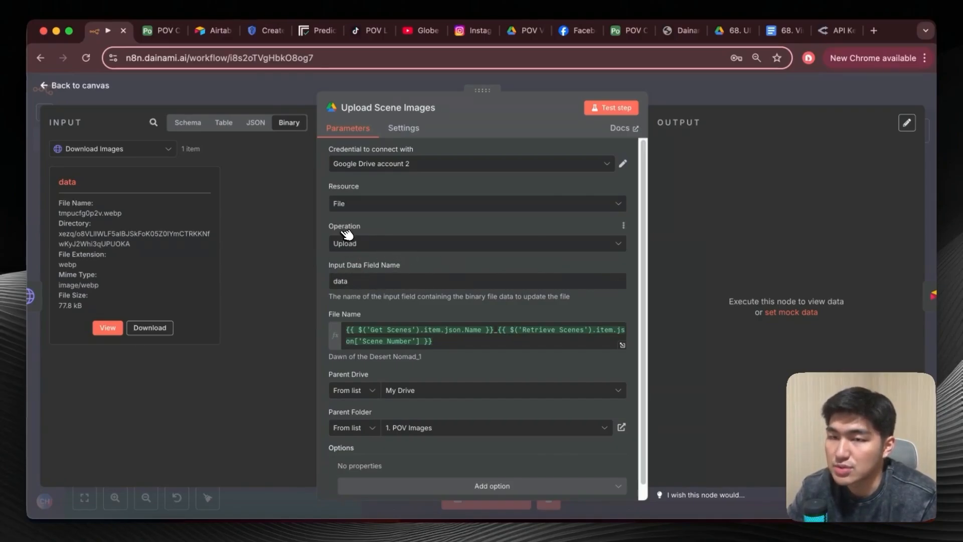
Examine the Upload Scene Images file name expression and locate the video's Name field in the input schema.
scroll(412, 300, "down", 1)
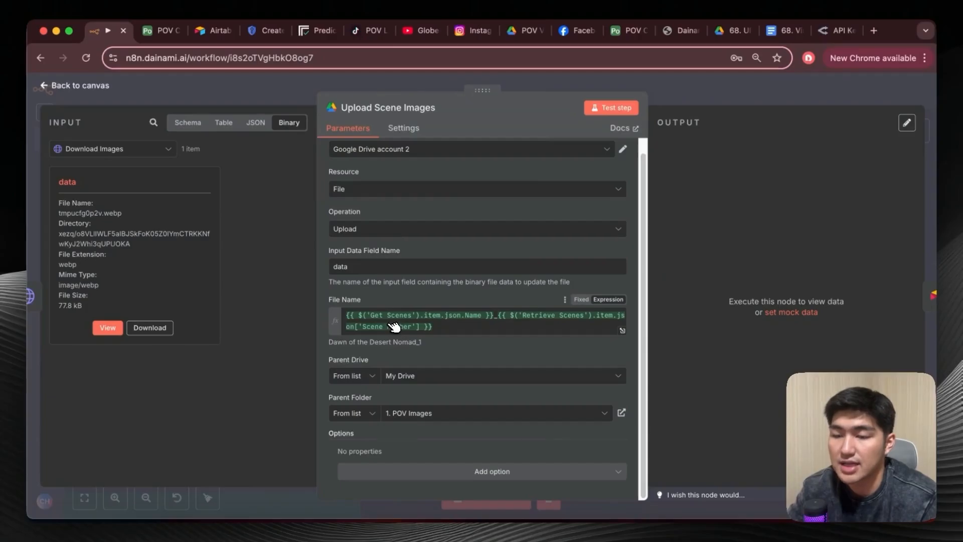
left_click(193, 123)
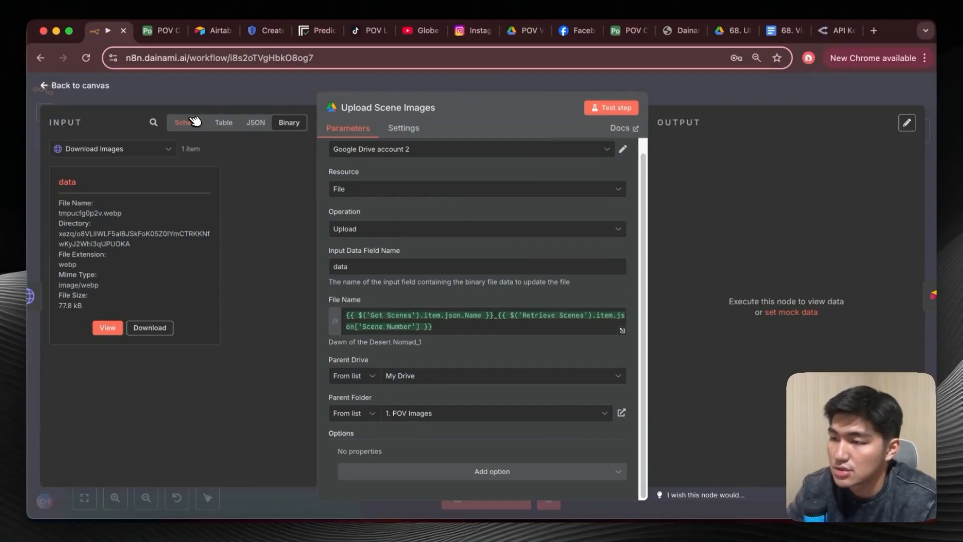
scroll(225, 266, "down", 15)
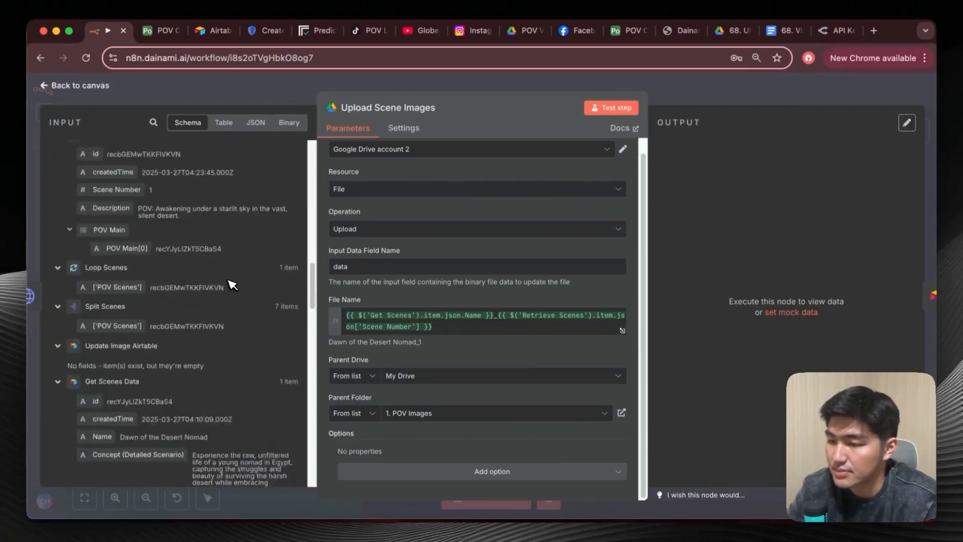
scroll(228, 286, "down", 3)
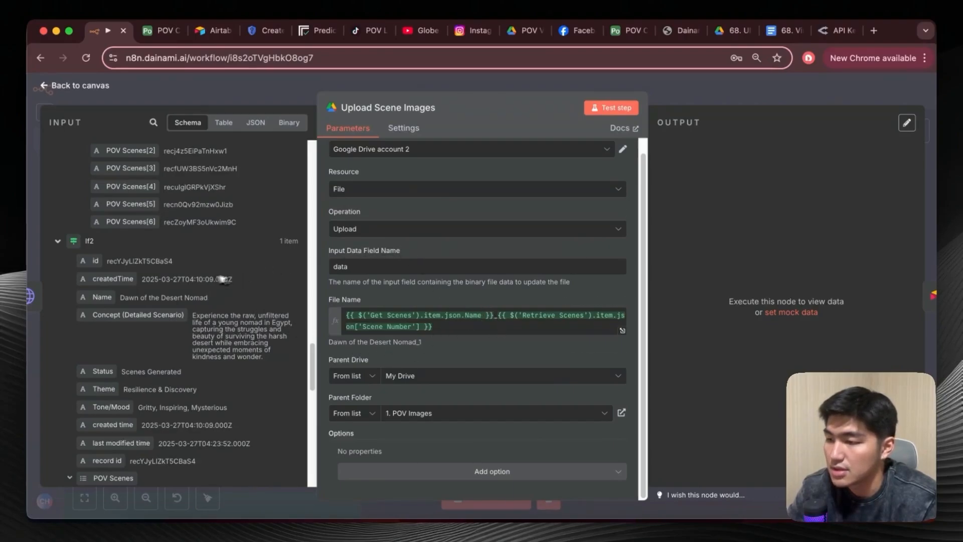
left_click_drag(100, 300, 108, 319)
Locate the Retrieve Scenes node's Scene Number in the input schema, compare it with the file name expression, and return to the canvas.
scroll(157, 331, "up", 15)
scroll(157, 331, "up", 20)
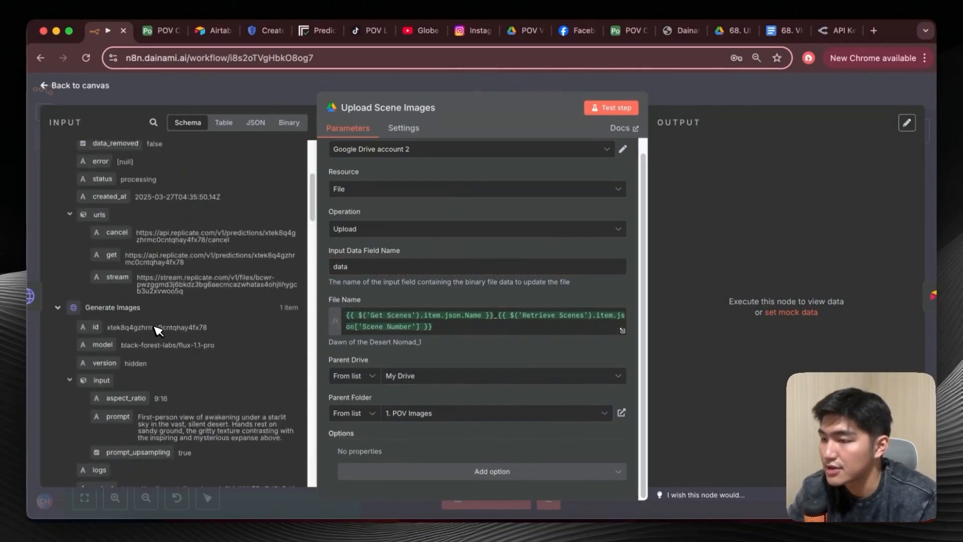
scroll(157, 328, "up", 5)
scroll(157, 296, "down", 6)
scroll(150, 276, "down", 10)
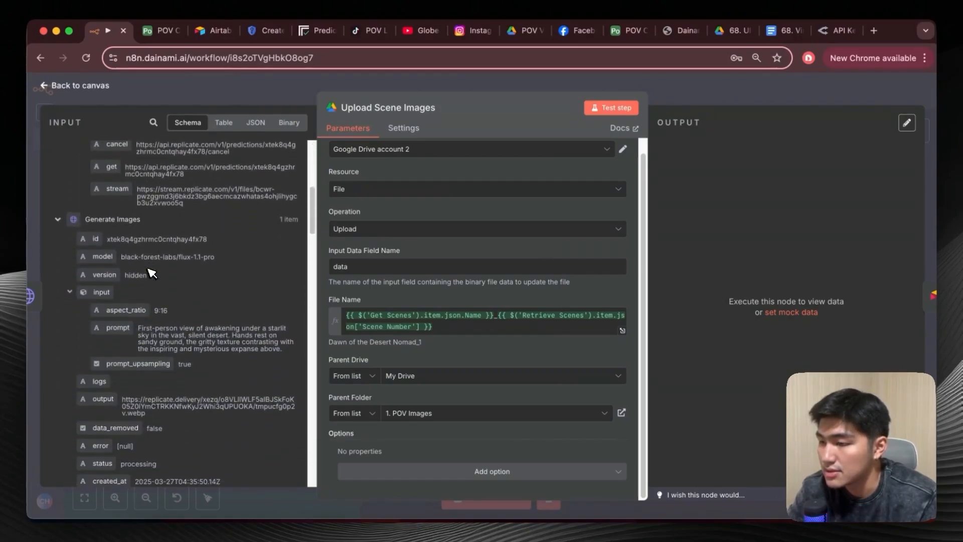
scroll(145, 295, "down", 3)
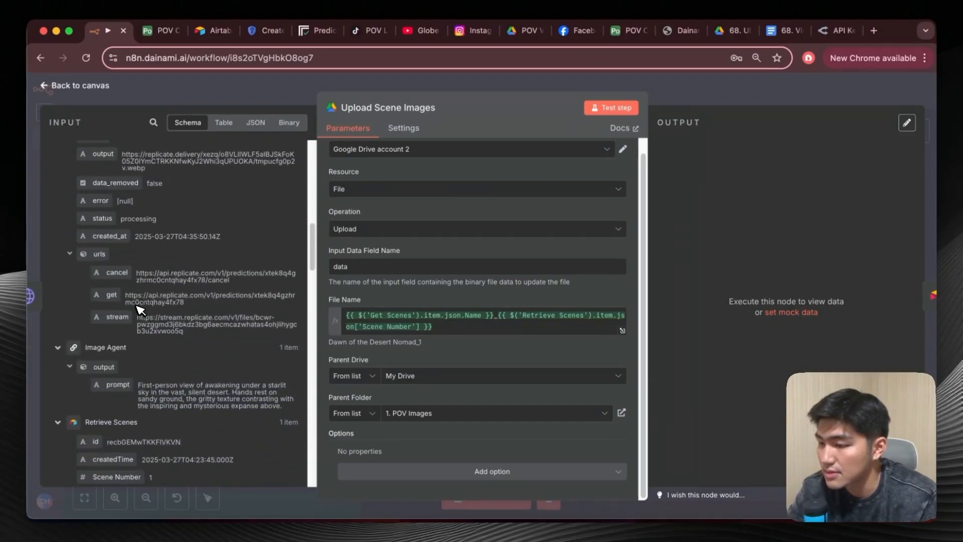
scroll(140, 310, "down", 3)
left_click_drag(119, 404, 128, 429)
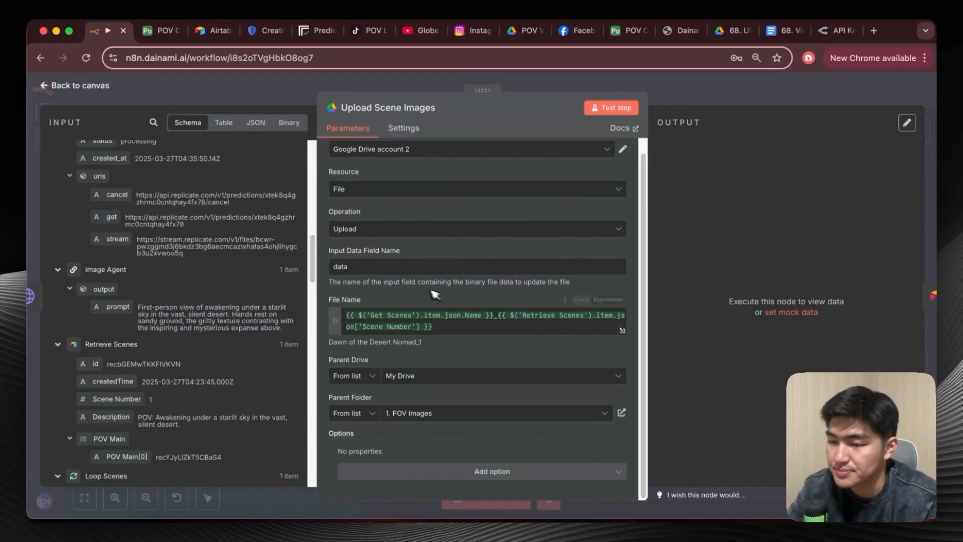
left_click(50, 84)
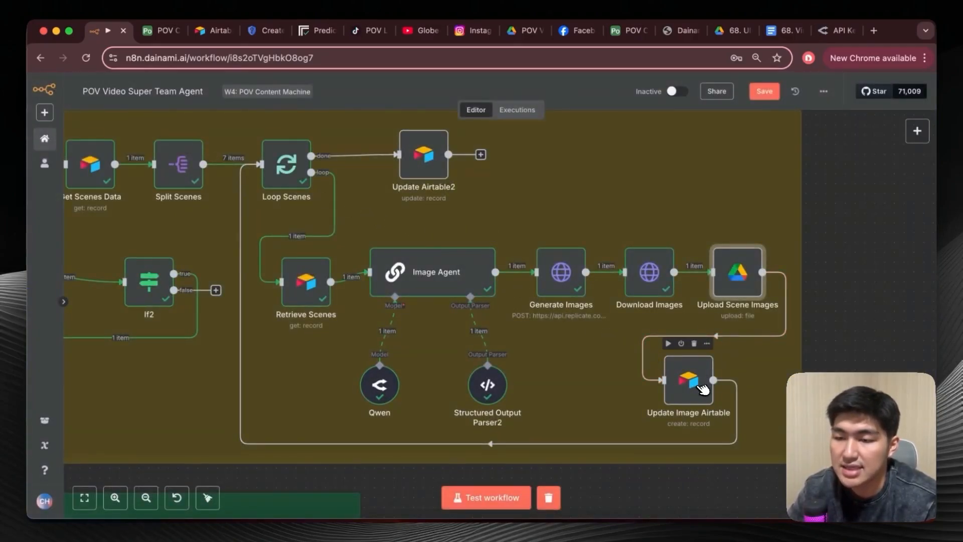
Review the column mappings of the Update Image Airtable node against the POV Images table in Airtable, and return to the canvas.
double_click(689, 380)
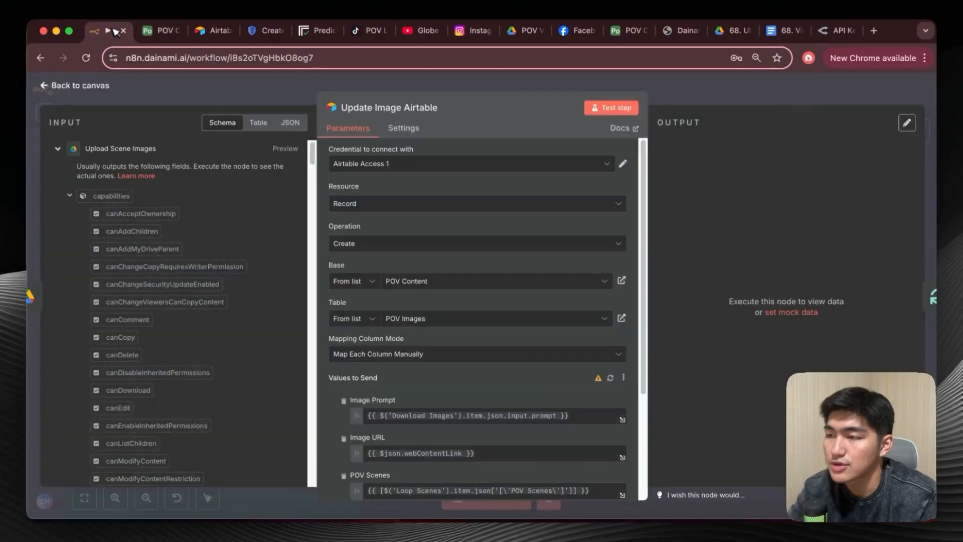
left_click(158, 30)
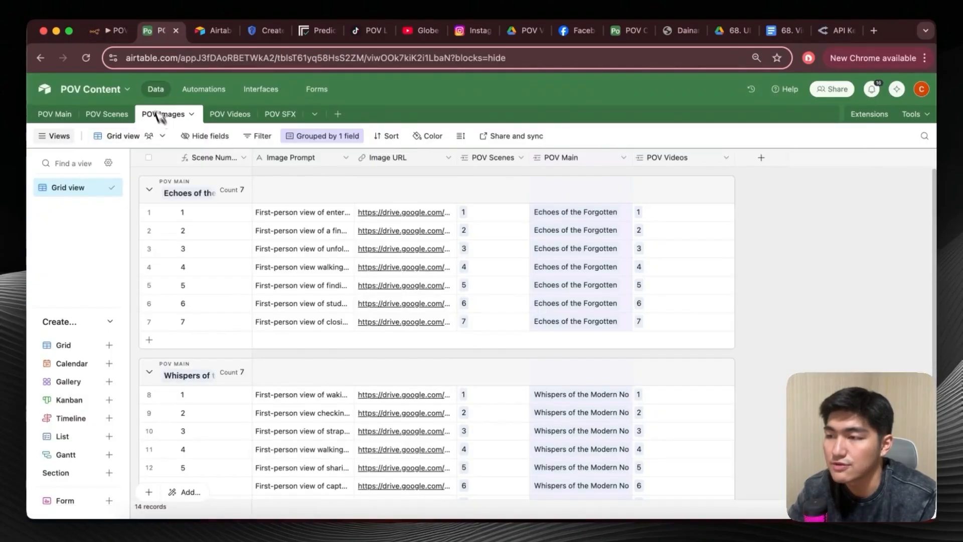
left_click(109, 31)
scroll(448, 233, "down", 2)
scroll(448, 234, "down", 1)
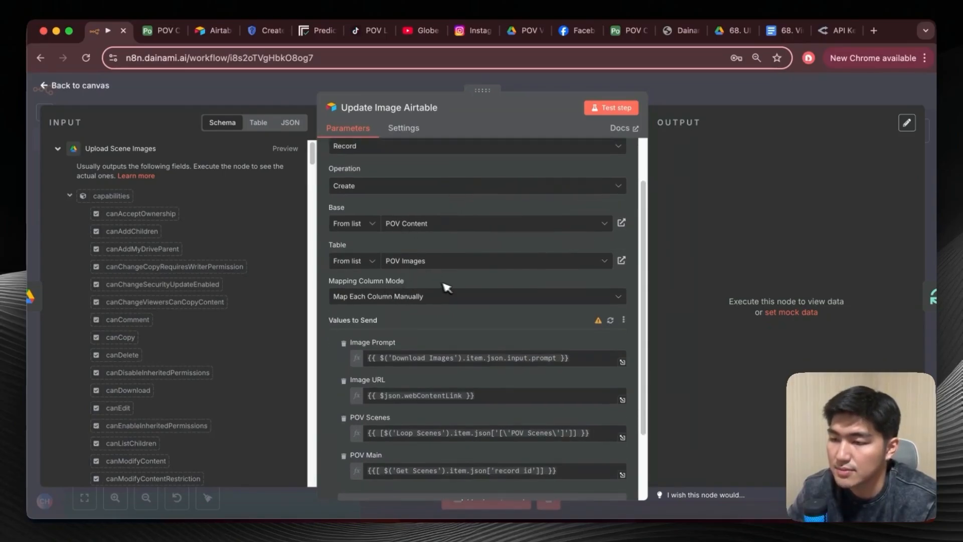
scroll(446, 313, "down", 2)
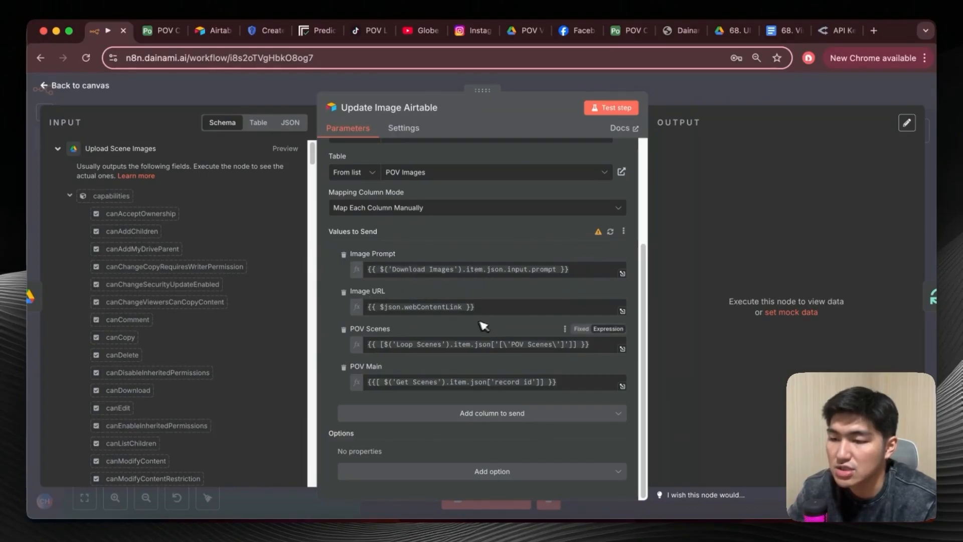
key("Escape")
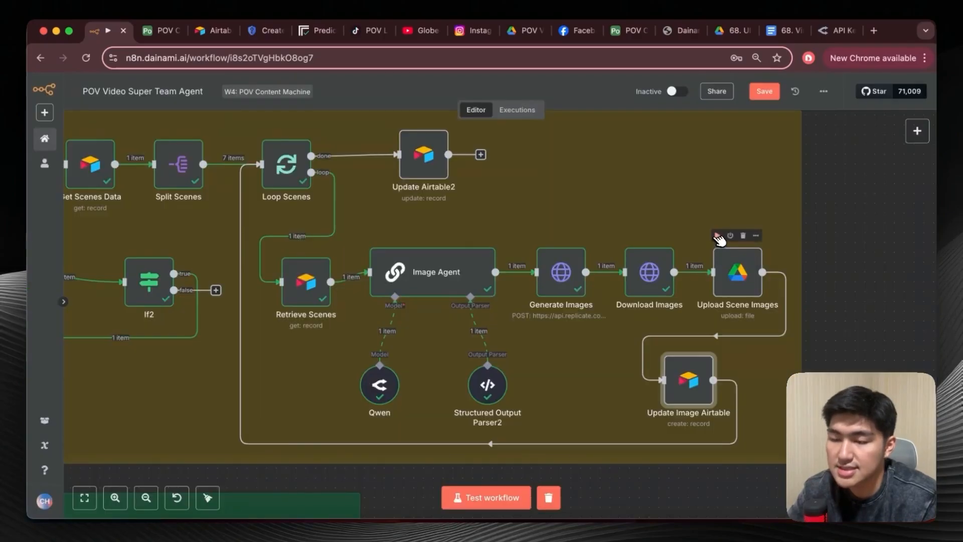
Run the Upload Scene Images node and compare Update Image Airtable's values to send with the POV Images table in Airtable.
left_click(718, 235)
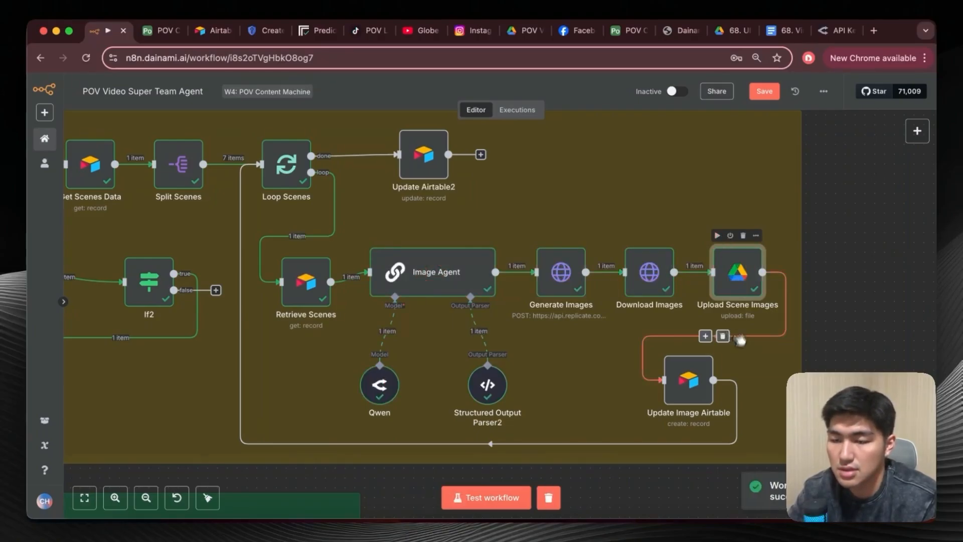
double_click(695, 382)
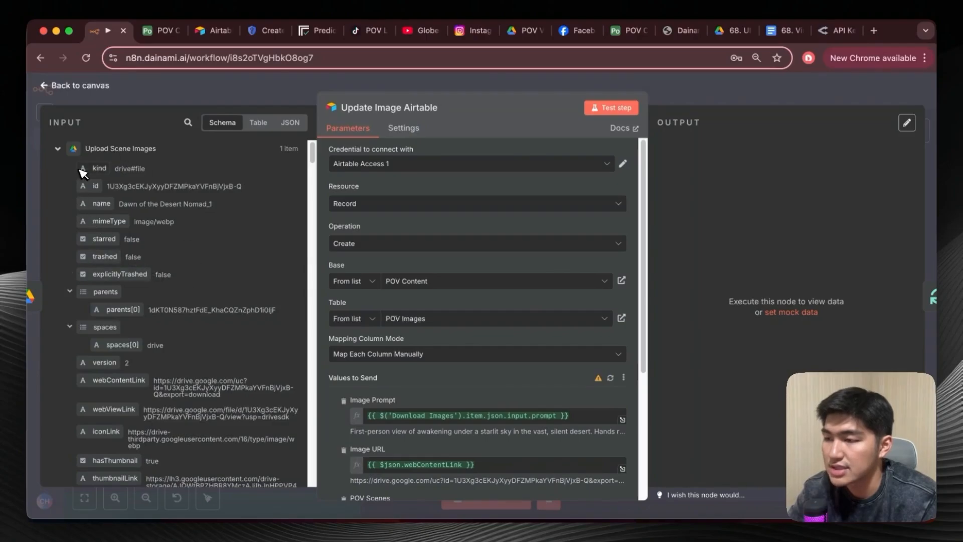
scroll(396, 244, "down", 3)
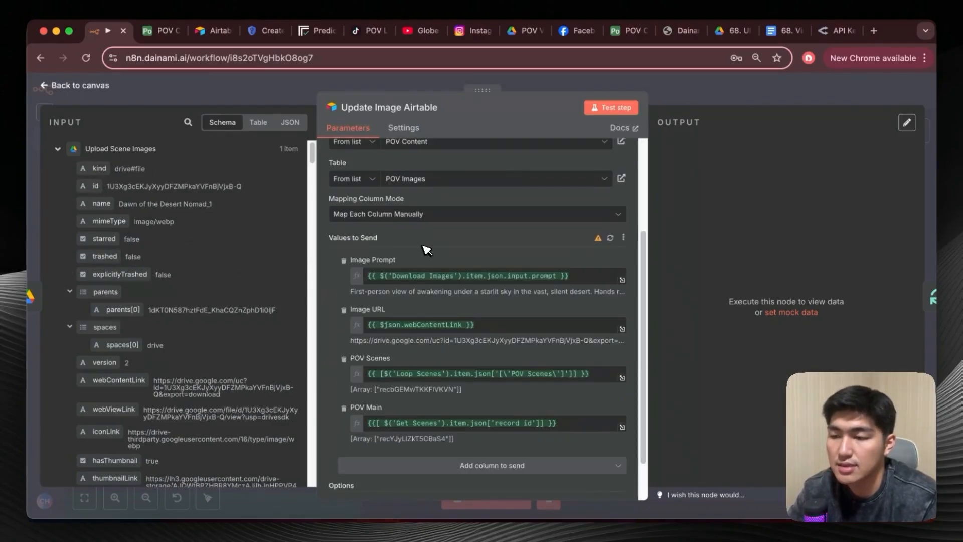
left_click(160, 31)
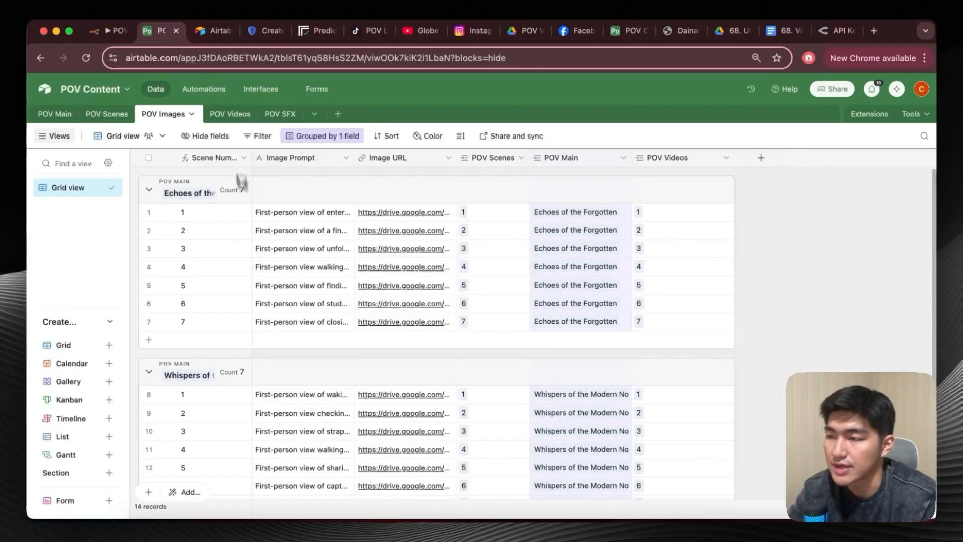
left_click(120, 32)
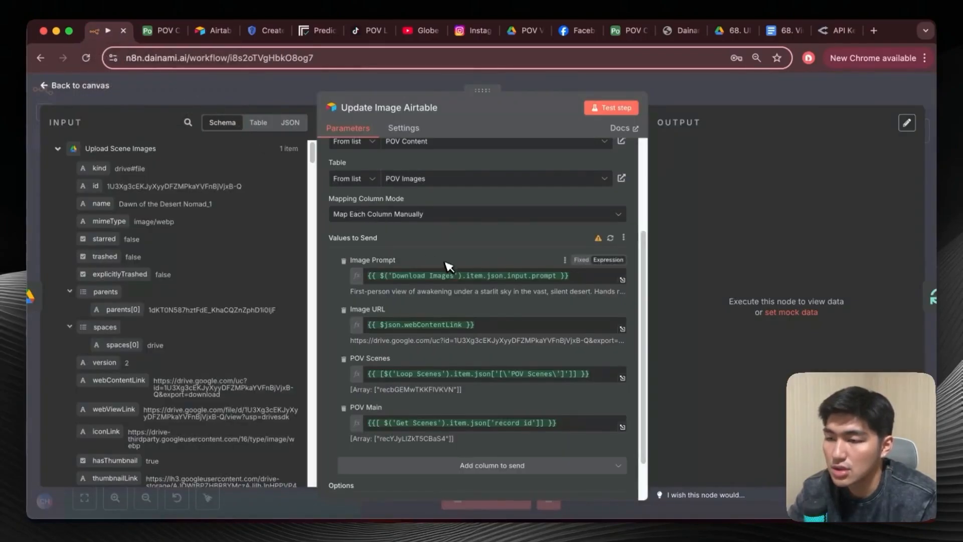
Locate the Download Images node's prompt field in the input schema and compare it with the Image Prompt expression.
scroll(448, 255, "down", 1)
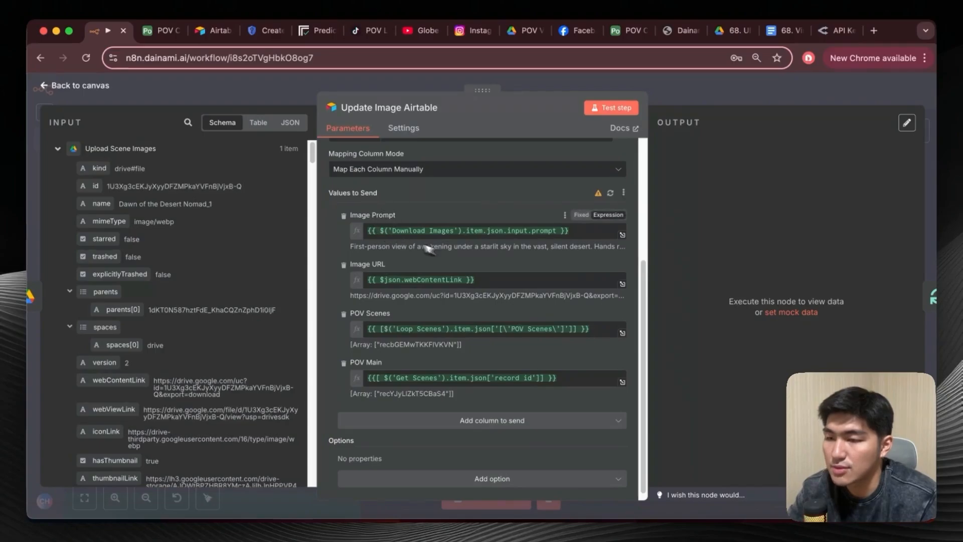
scroll(201, 281, "down", 15)
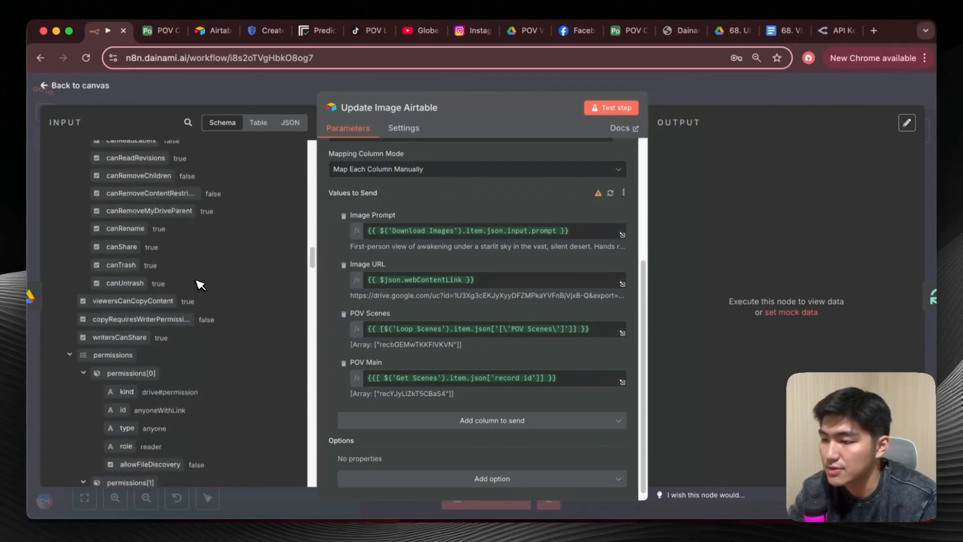
scroll(200, 285, "down", 14)
scroll(200, 285, "up", 4)
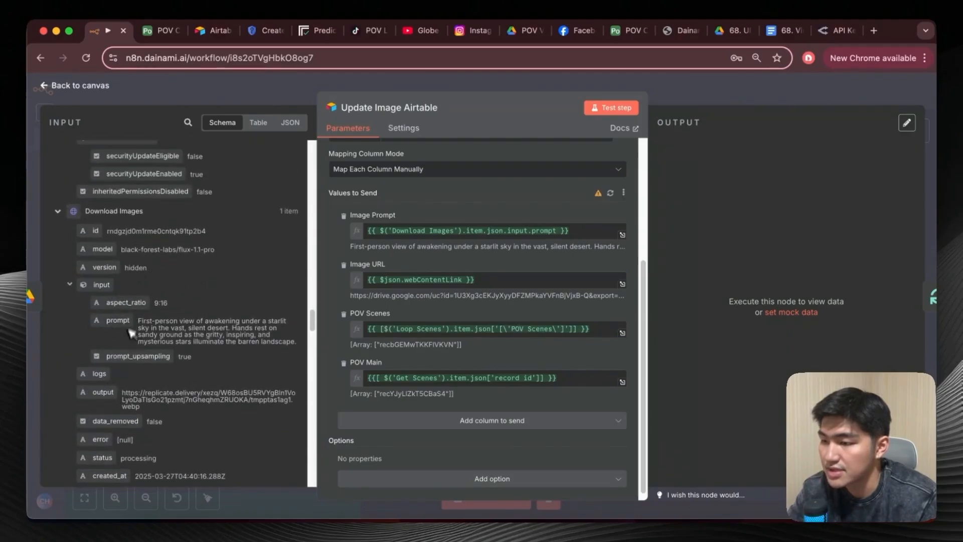
scroll(131, 328, "down", 1)
left_click_drag(128, 316, 330, 251)
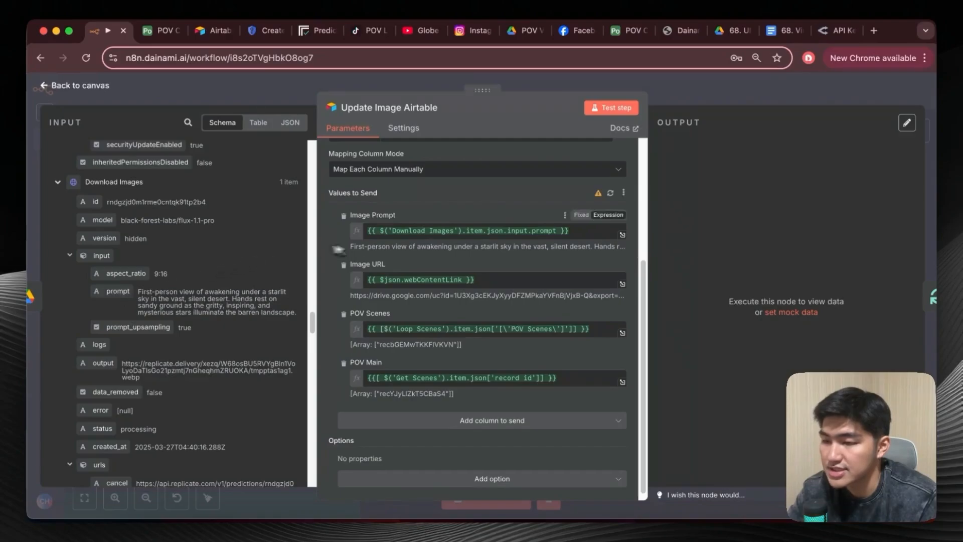
Find webContentLink in the Upload Scene Images input data as the source of the Image URL value.
scroll(183, 255, "down", 10)
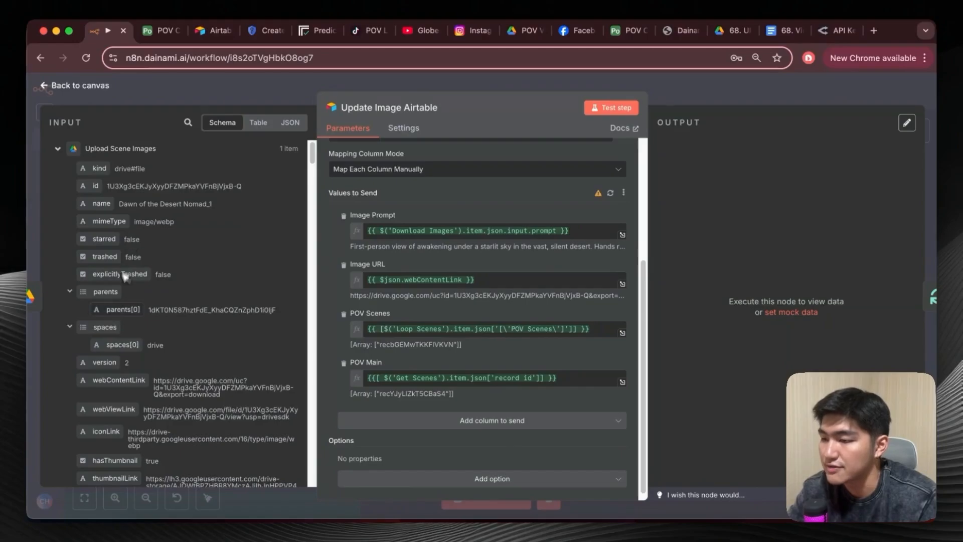
scroll(135, 273, "down", 3)
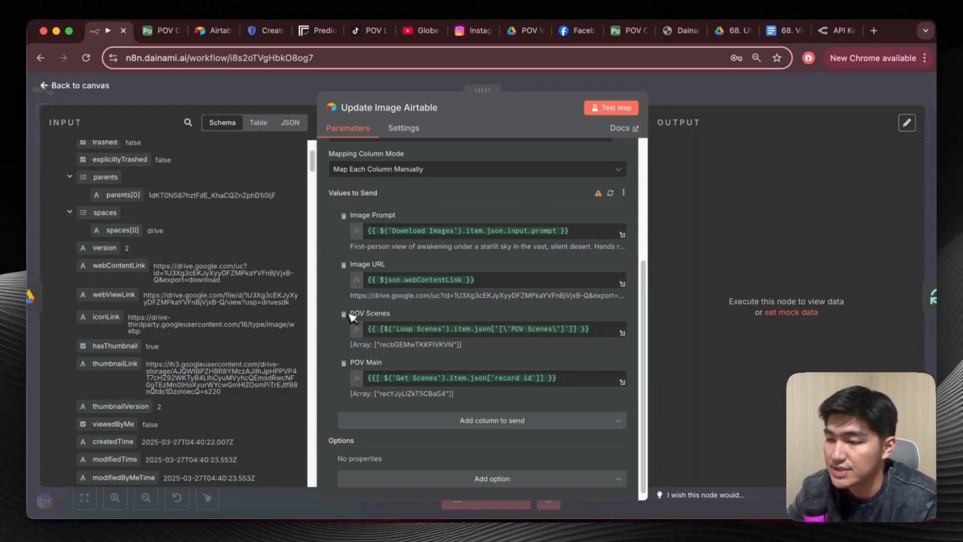
scroll(246, 289, "up", 3)
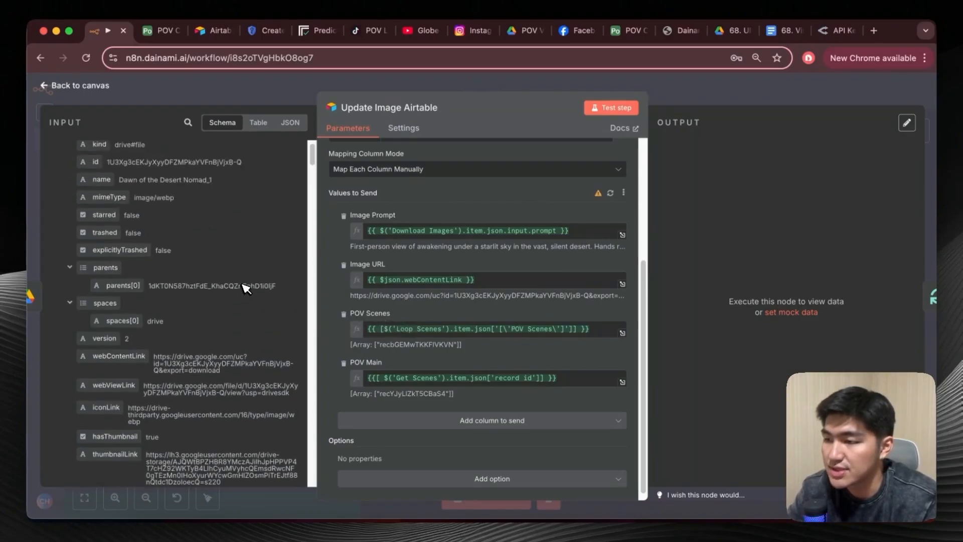
scroll(246, 288, "down", 5)
scroll(246, 288, "up", 5)
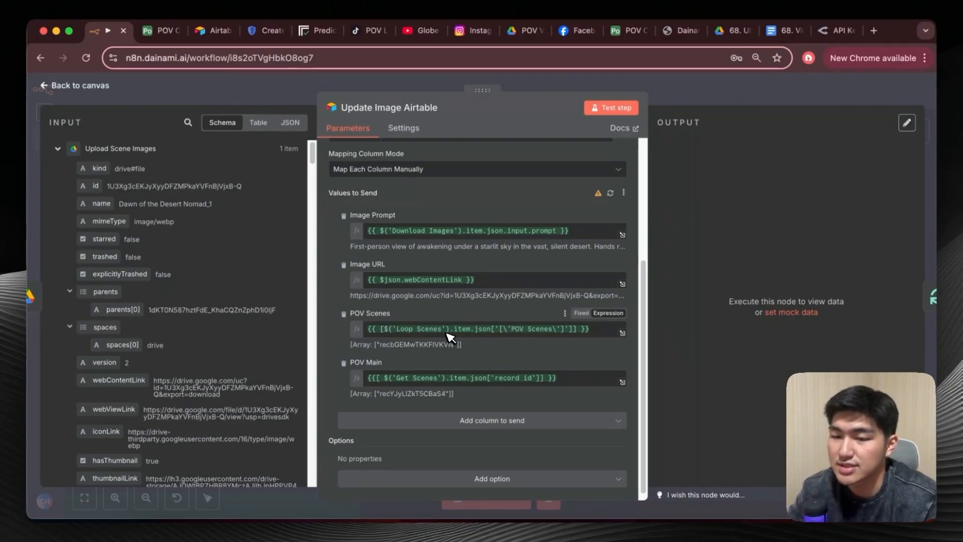
Collapse the nodes above Loop Scenes in the input schema and locate its POV Scenes field for the POV Scenes mapping.
scroll(179, 385, "down", 1)
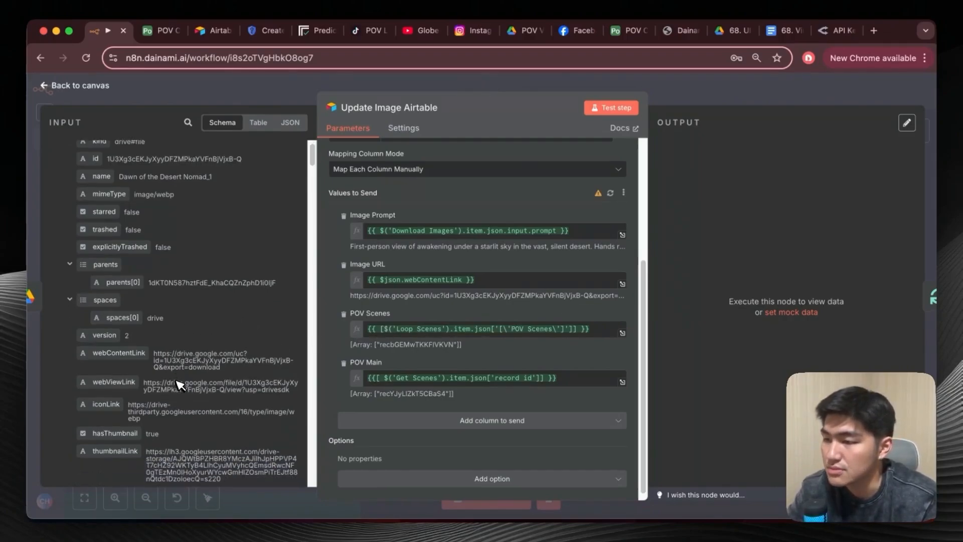
scroll(179, 385, "down", 8)
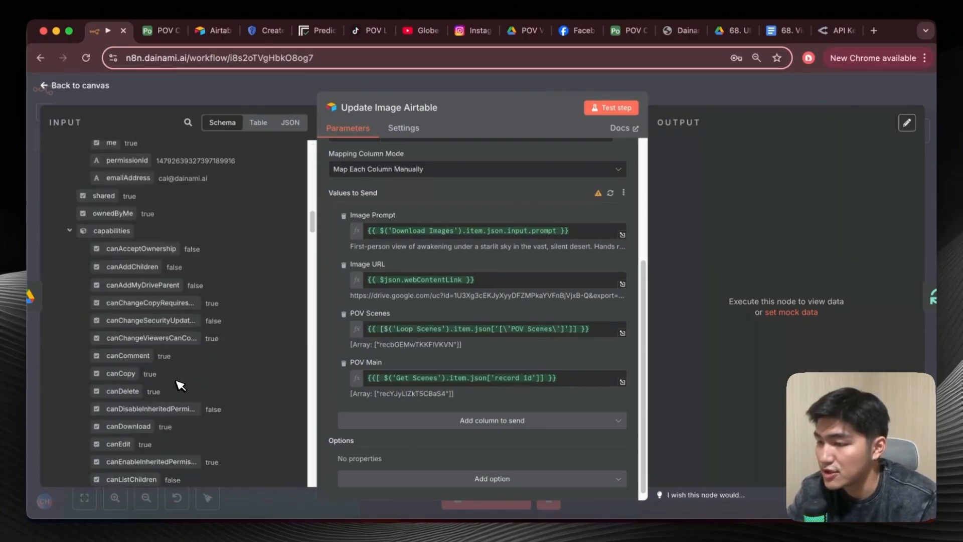
scroll(179, 385, "up", 5)
scroll(178, 385, "down", 15)
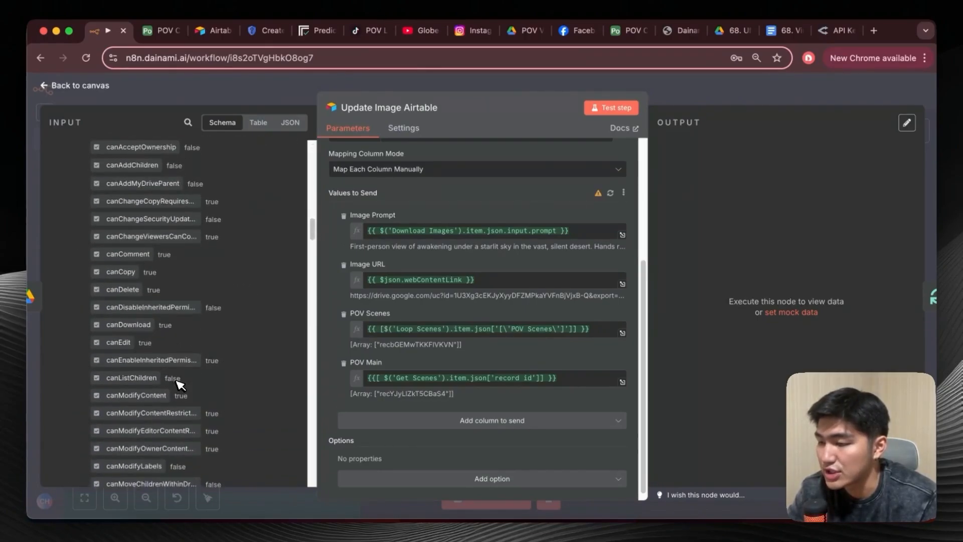
scroll(151, 326, "up", 20)
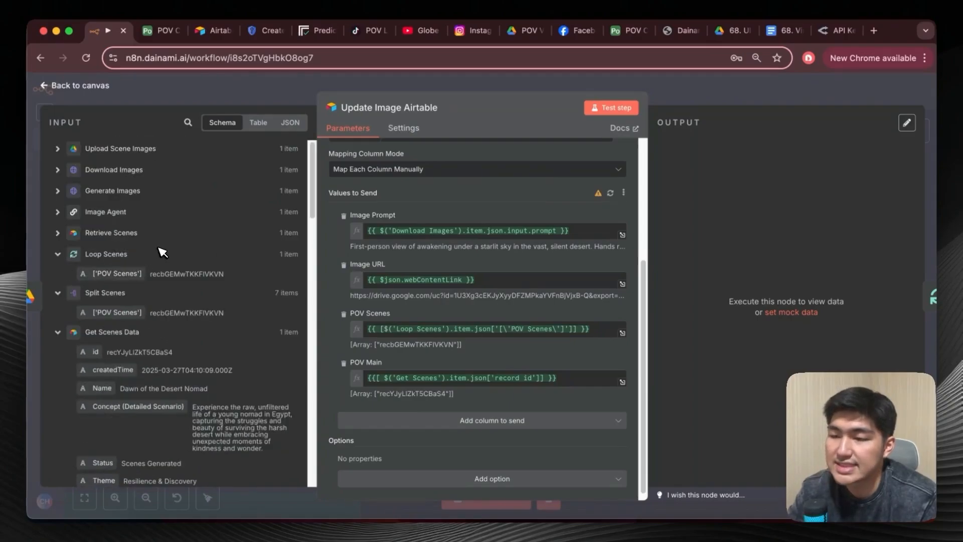
mouse_move(121, 276)
left_mouse_down()
mouse_move(401, 291)
mouse_move(398, 334)
mouse_move(125, 292)
mouse_move(132, 279)
left_mouse_up()
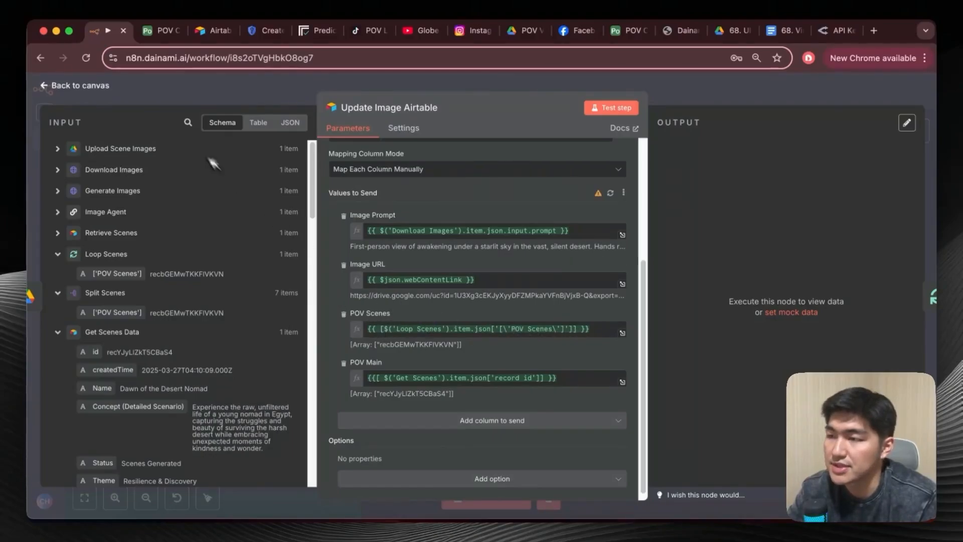
Check the POV Main column in Airtable, locate the matching record id under Get Scenes in n8n's input schema, and return to the canvas.
left_click(161, 31)
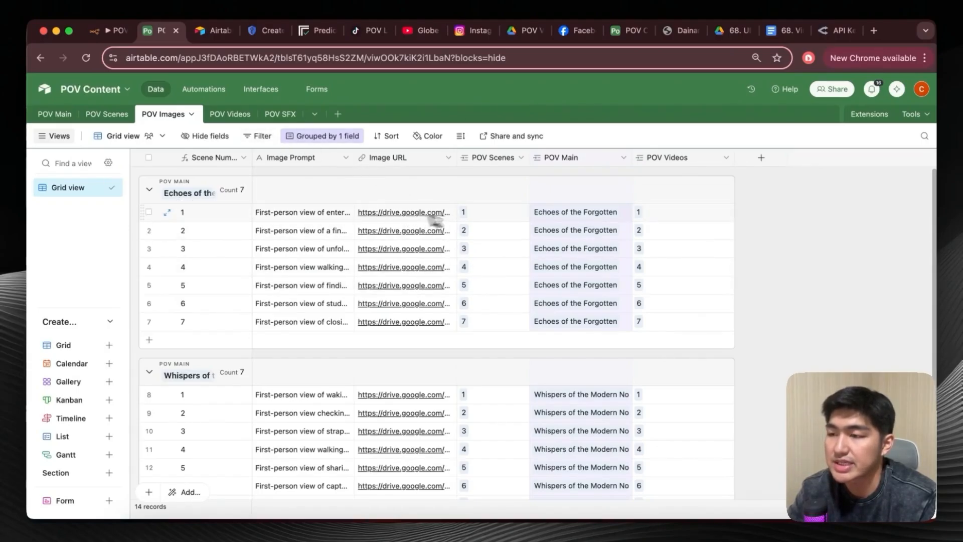
left_click(107, 32)
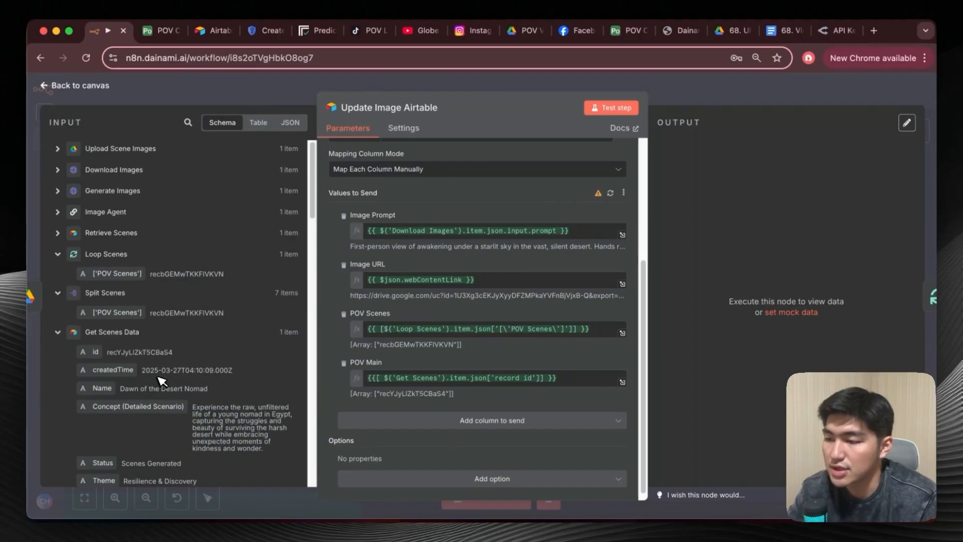
scroll(126, 352, "down", 8)
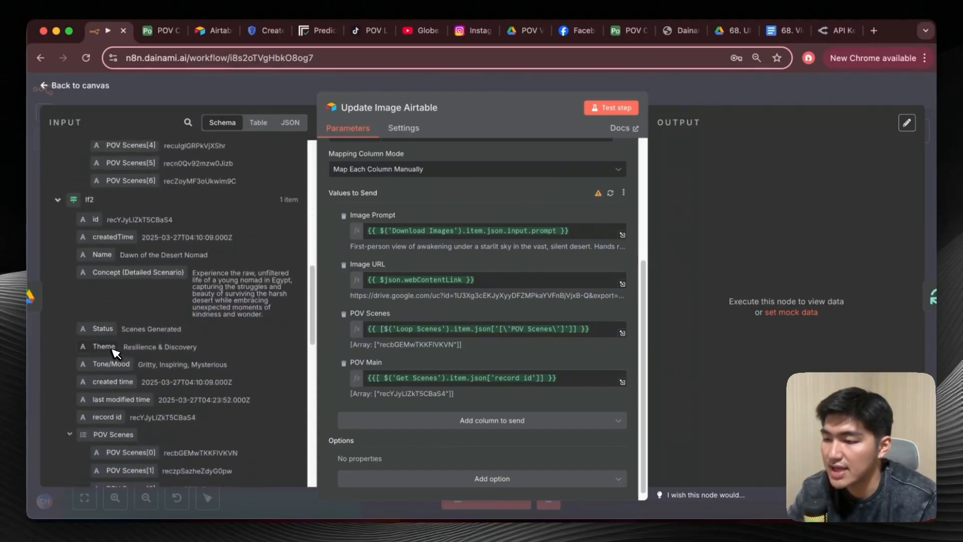
scroll(118, 341, "down", 4)
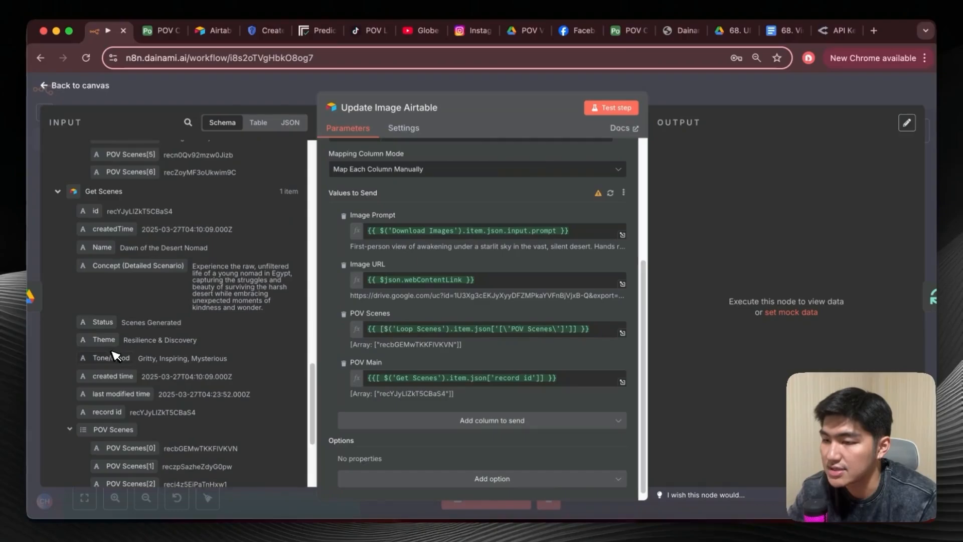
scroll(123, 324, "up", 1)
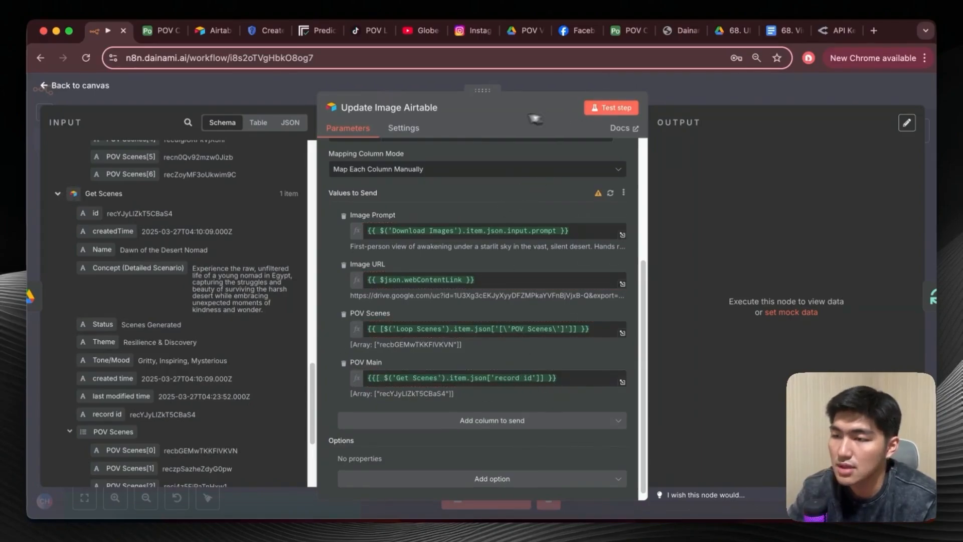
left_click(55, 87)
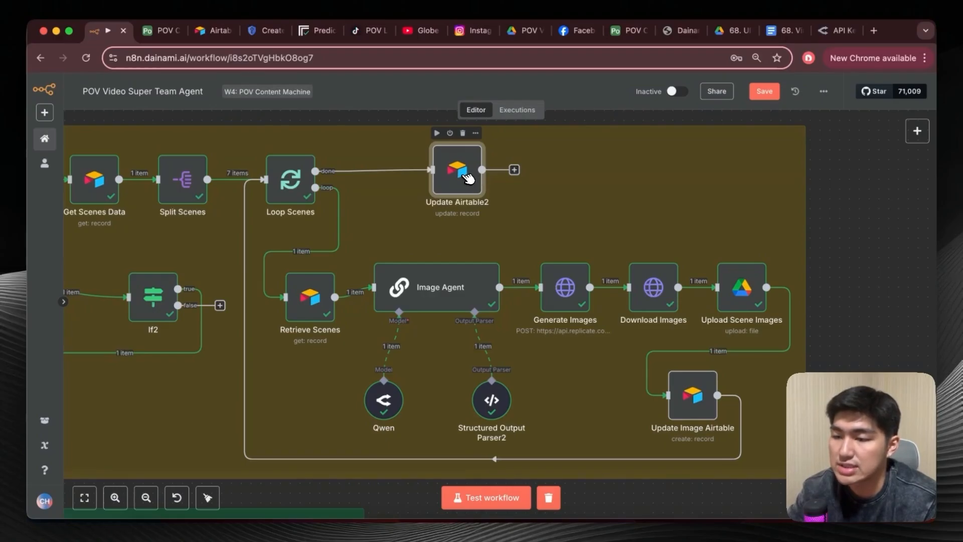
Review the id matching and Status value of the Update Airtable2 node, and return to the canvas.
double_click(466, 176)
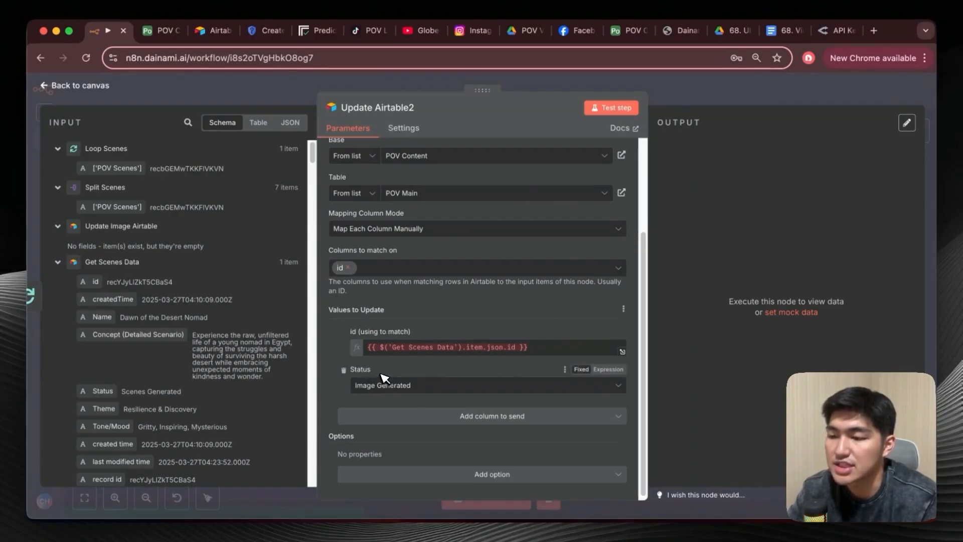
left_click(75, 86)
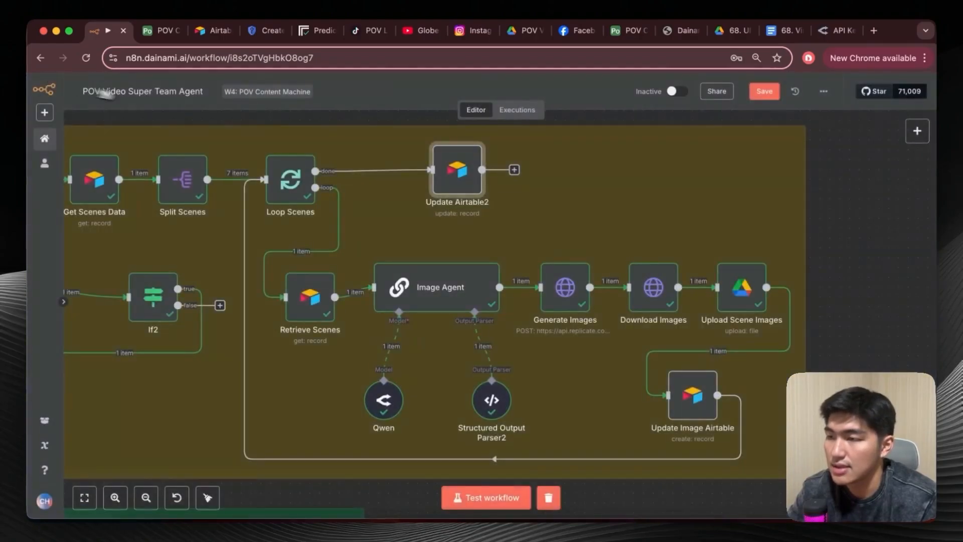
Clear the workflow's execution data and start a test run from the generateImages webhook in the POV Image Agent section.
scroll(362, 183, "up", 5)
scroll(363, 183, "left", 3)
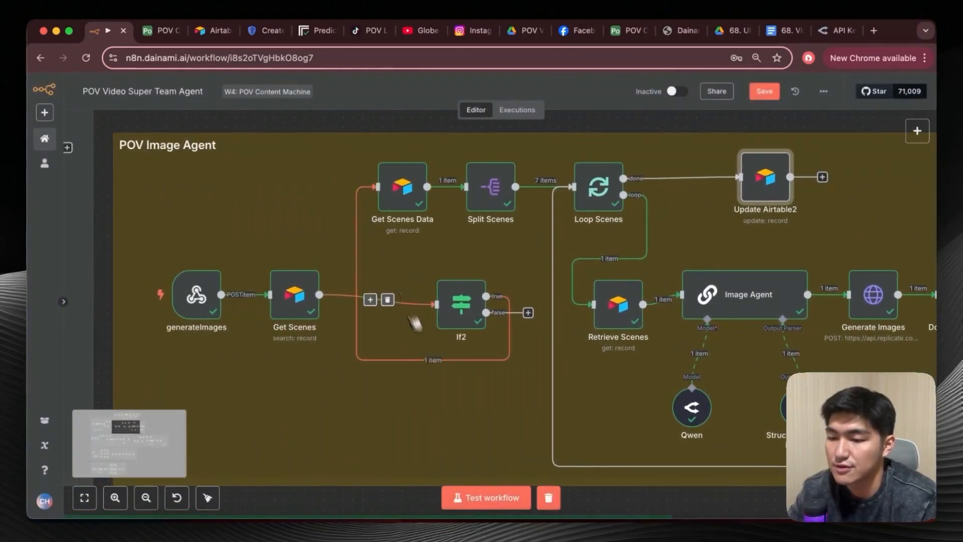
left_click(548, 496)
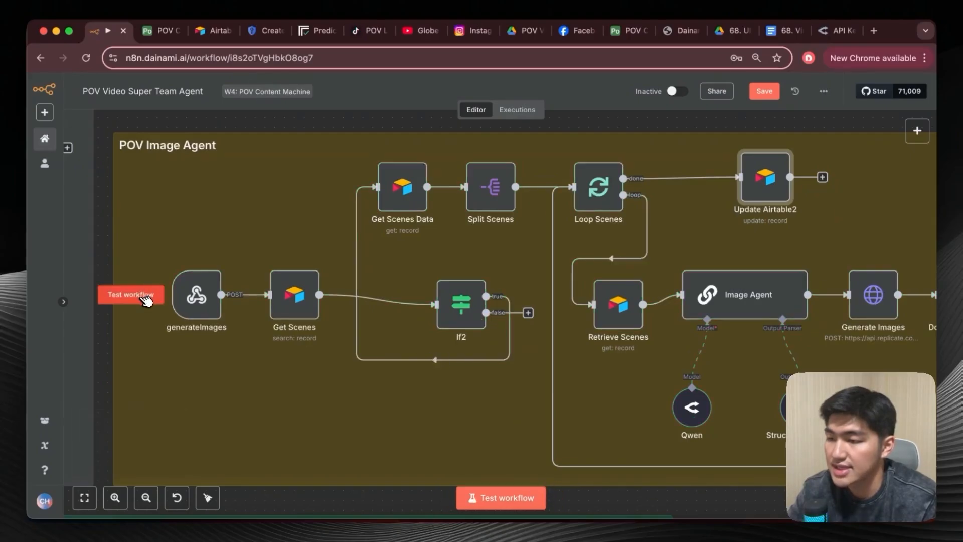
left_click(146, 296)
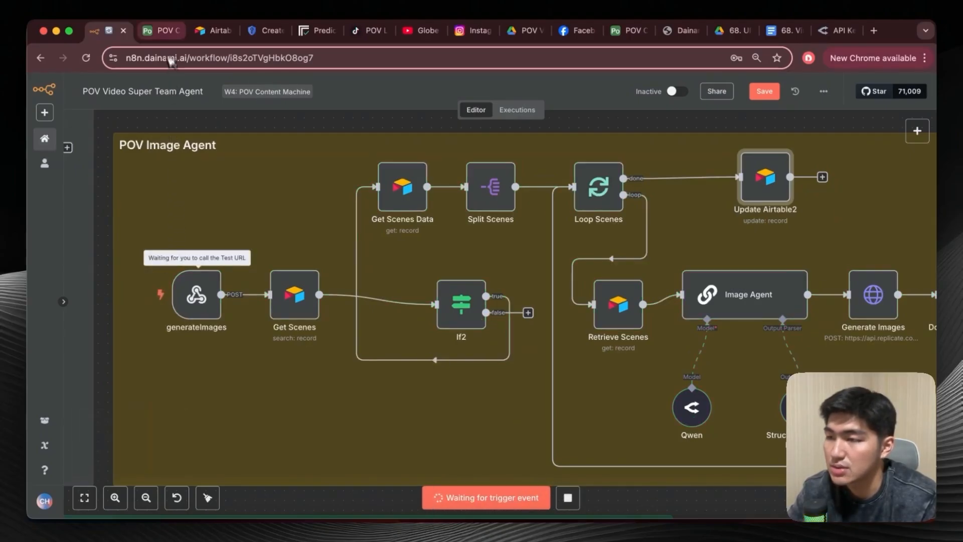
Switch to Airtable's automations and test the Run a script action of the generateImages automation.
left_click(167, 30)
left_click(206, 91)
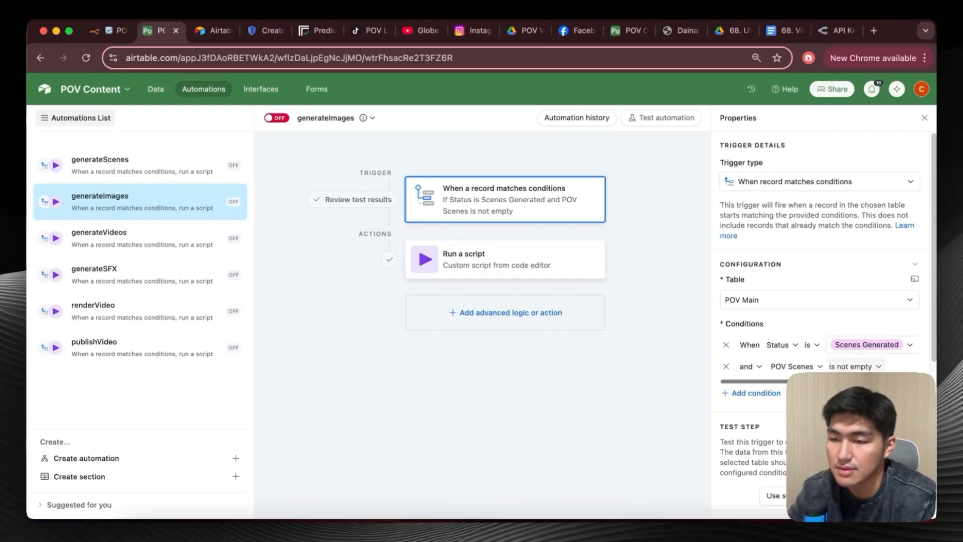
left_click(574, 273)
scroll(739, 318, "down", 5)
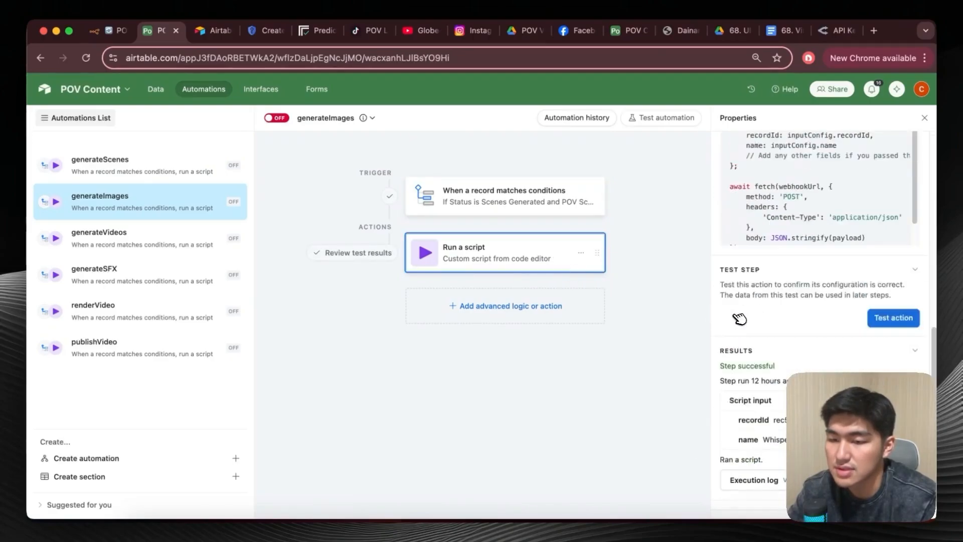
left_click(888, 318)
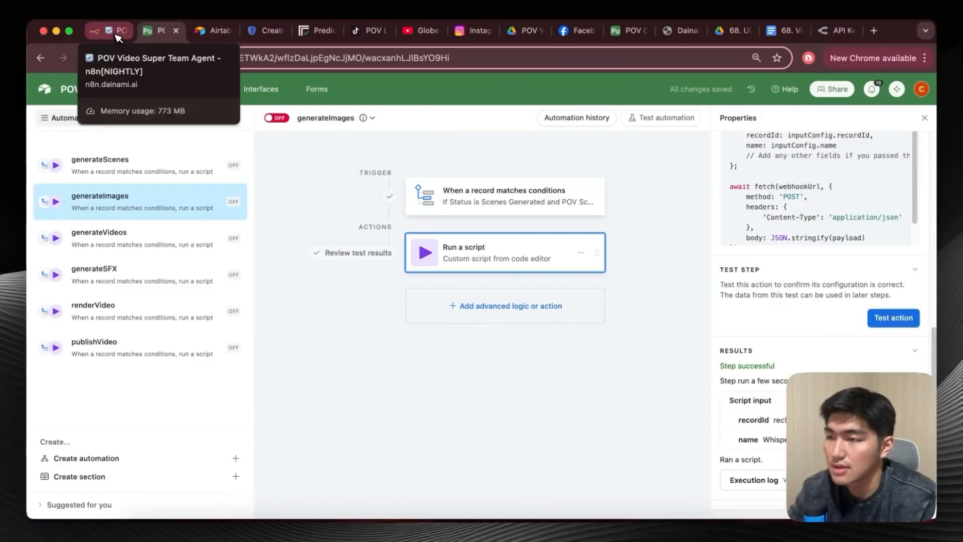
Return to n8n and follow the test run through the POV Image Agent section until the workflow completes.
left_click(113, 31)
scroll(431, 275, "right", 3)
scroll(432, 275, "right", 2)
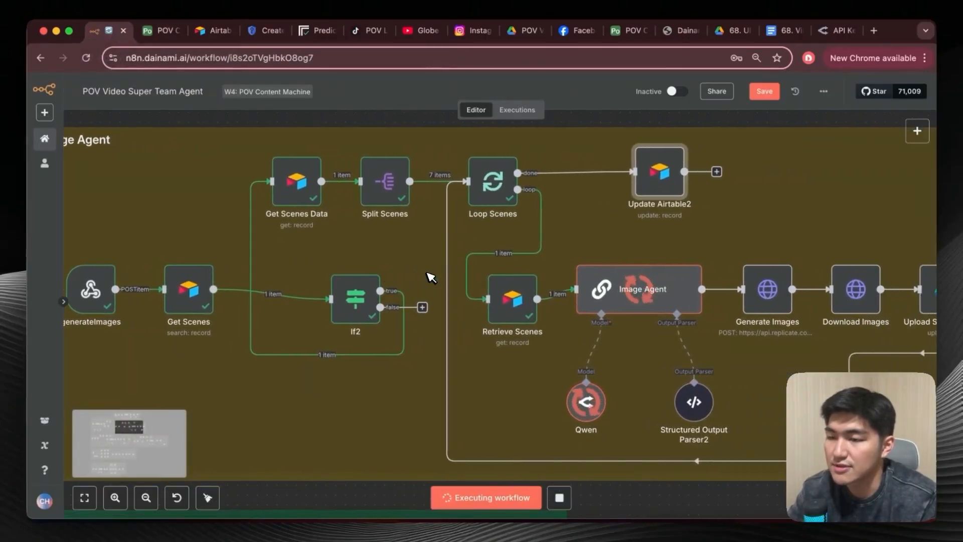
scroll(431, 275, "down", 3)
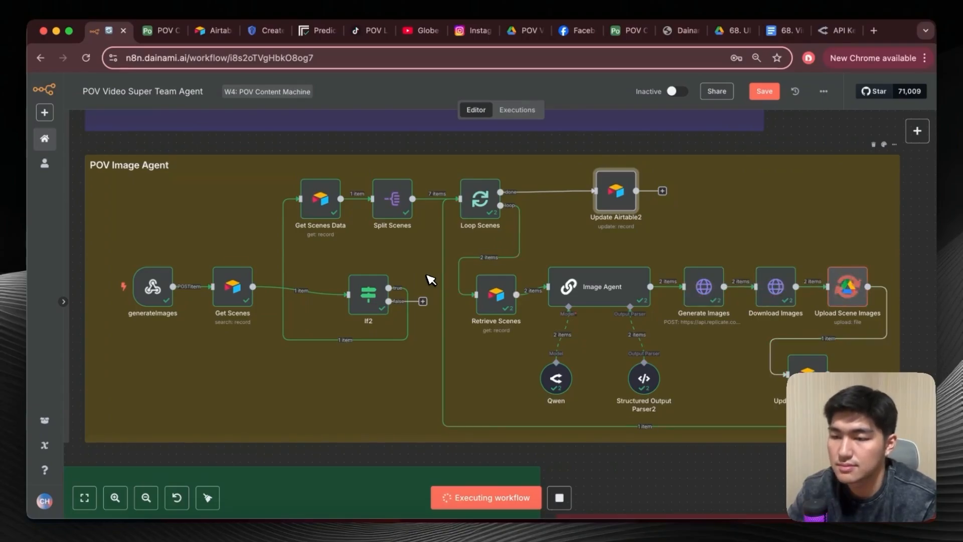
scroll(431, 280, "right", 1)
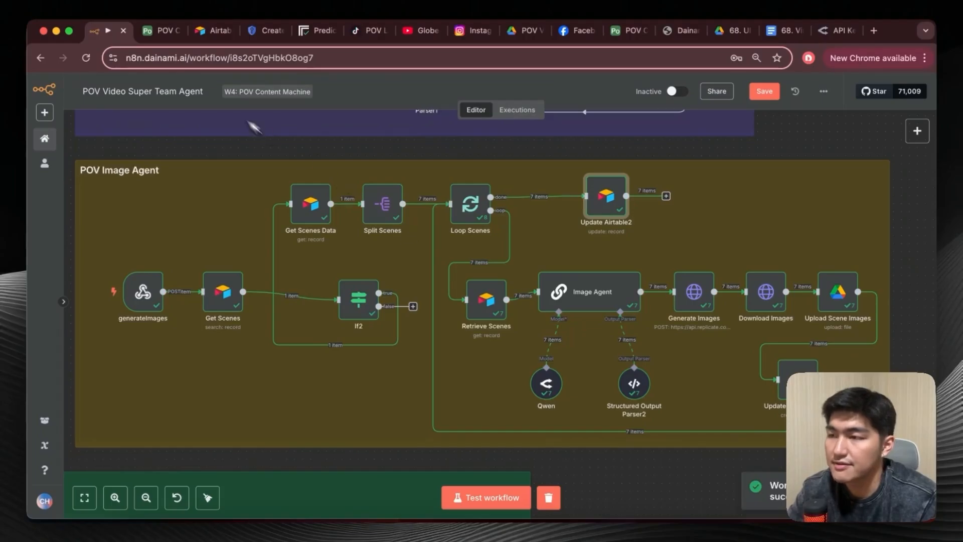
Open Airtable's POV Images table, view the scene 1 image of Dawn of the Desert Nomad through its Image URL, and close the preview.
left_click(163, 31)
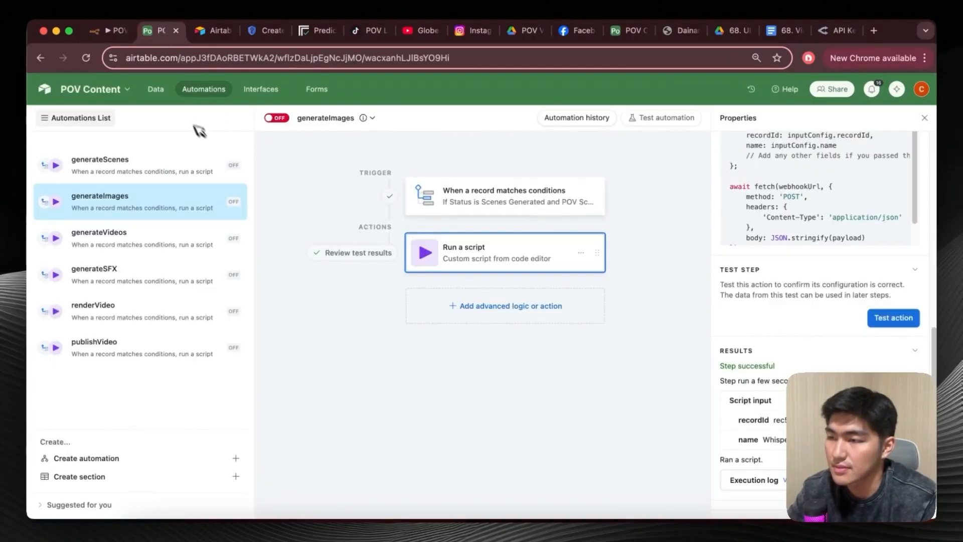
left_click(156, 89)
scroll(416, 311, "down", 5)
scroll(416, 311, "up", 10)
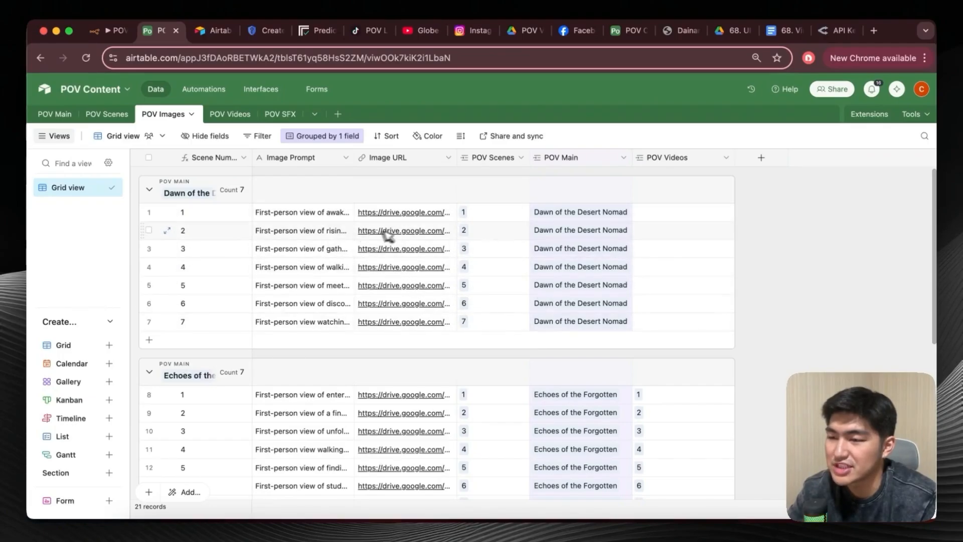
left_click(412, 213)
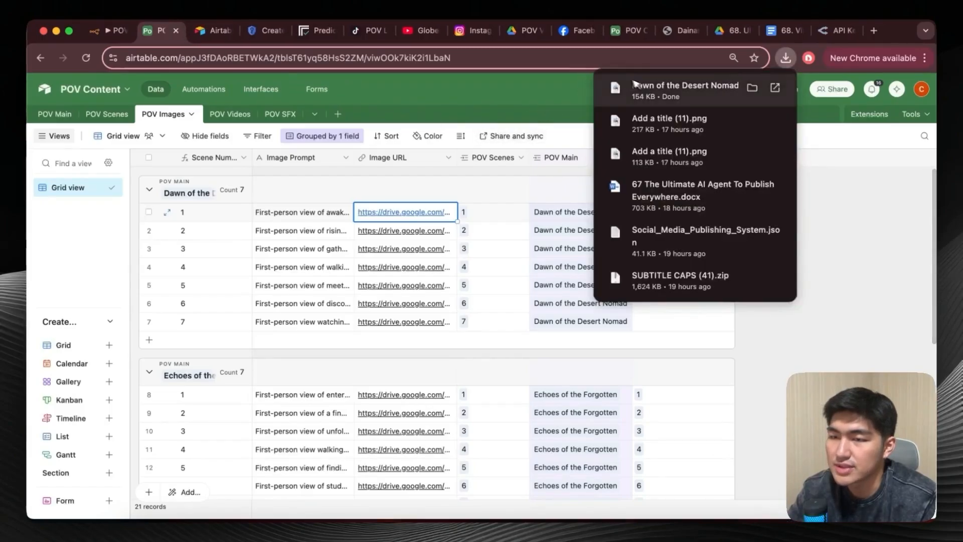
left_click(647, 86)
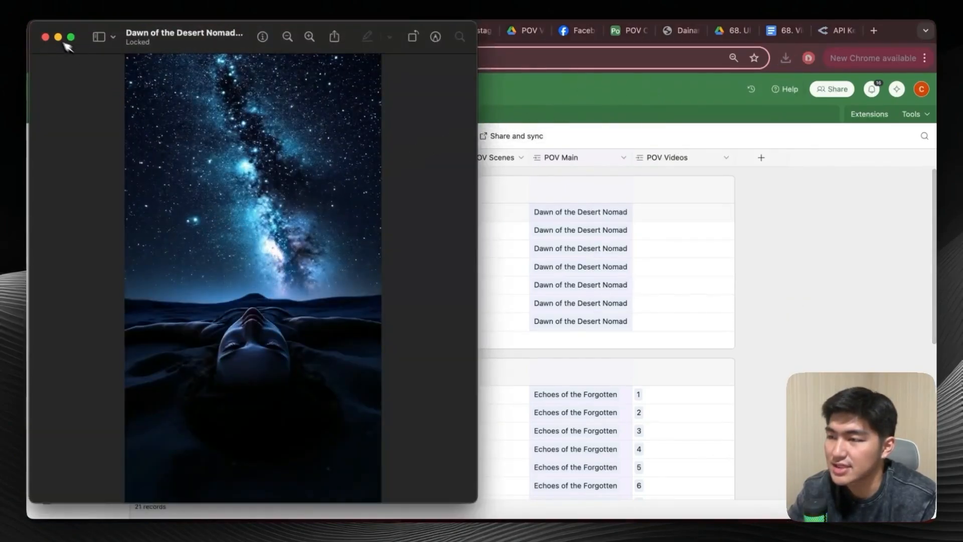
left_click(45, 37)
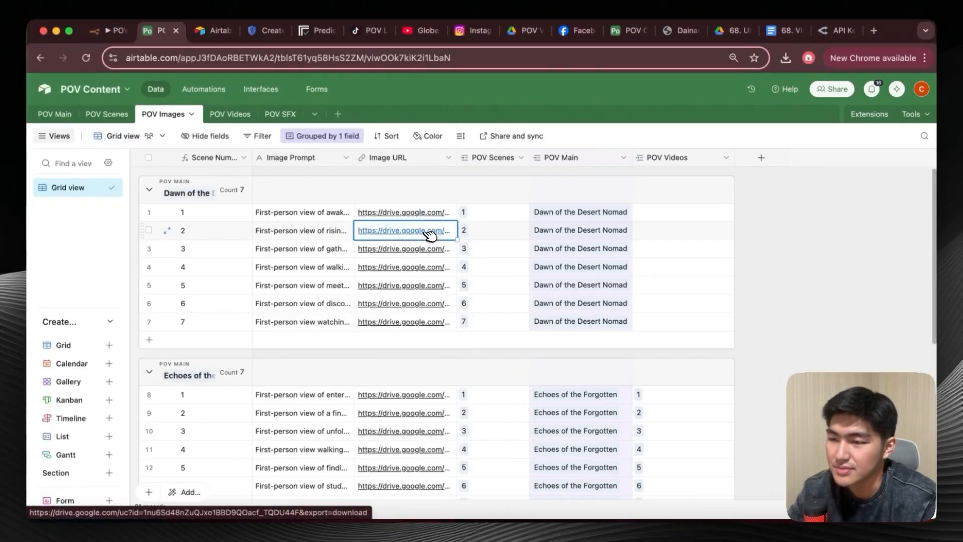
Download the scene 2 image of Dawn of the Desert Nomad from its Image URL, view it, and close the preview.
left_click(422, 231)
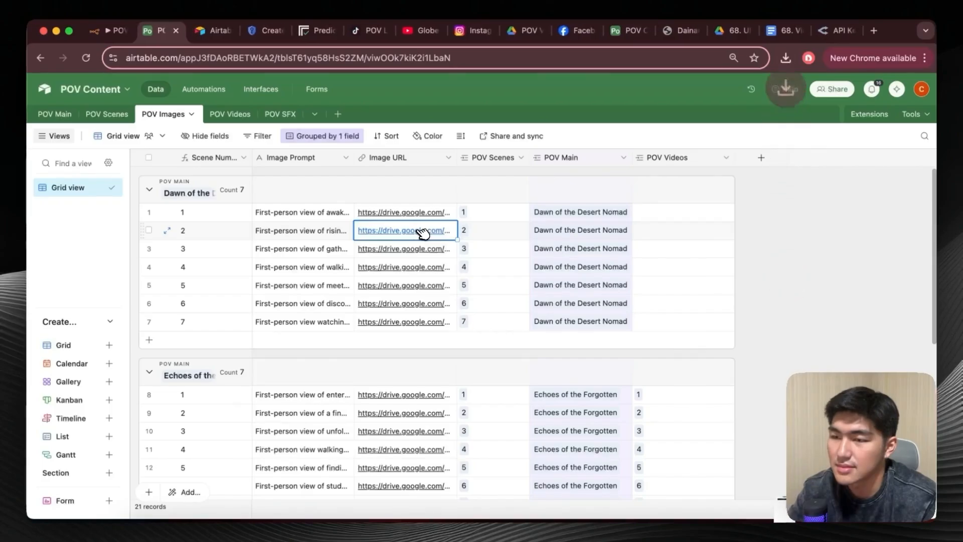
left_click(785, 57)
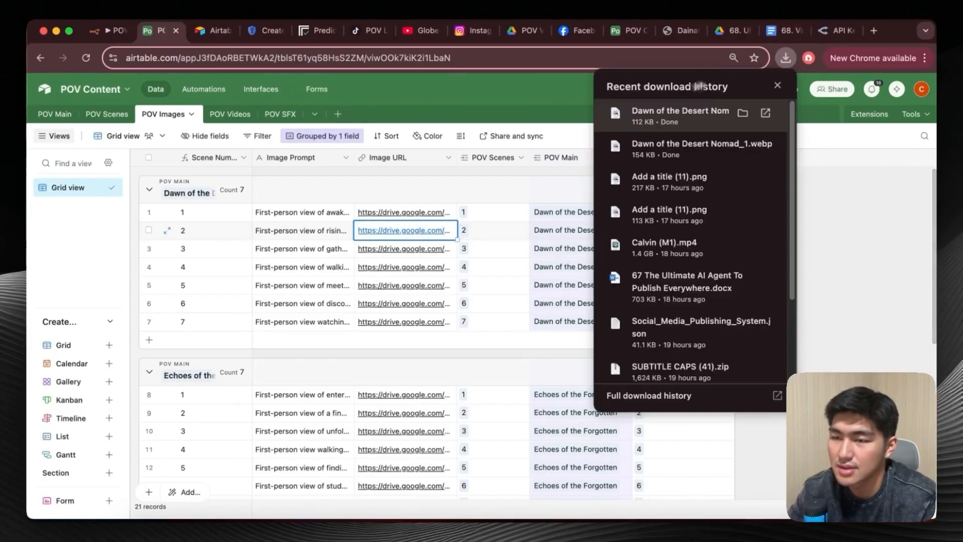
left_click(675, 123)
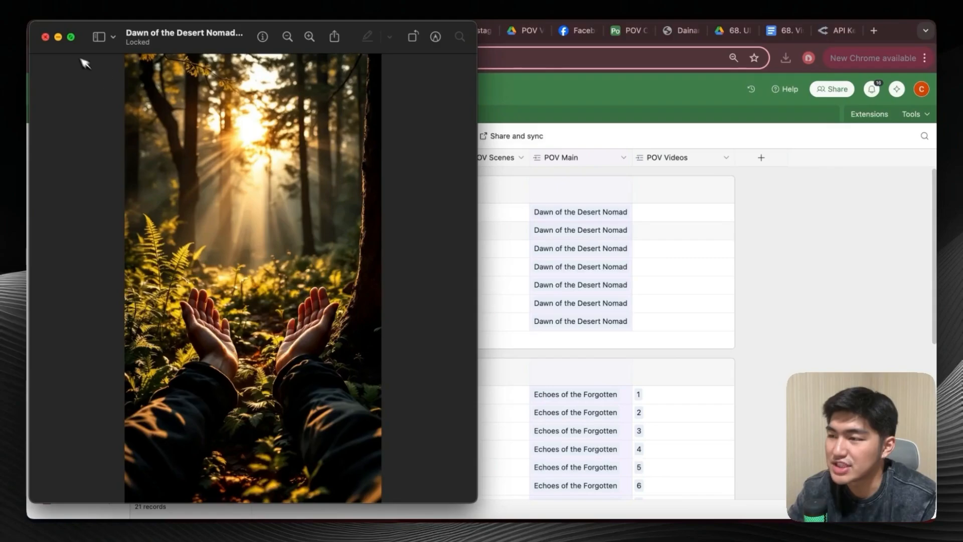
left_click(46, 37)
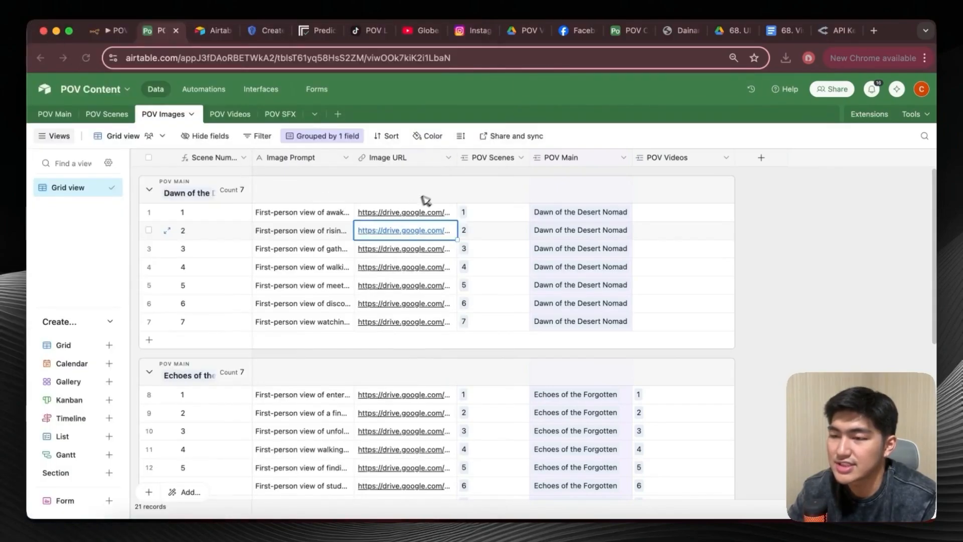
left_click(435, 189)
left_click(755, 218)
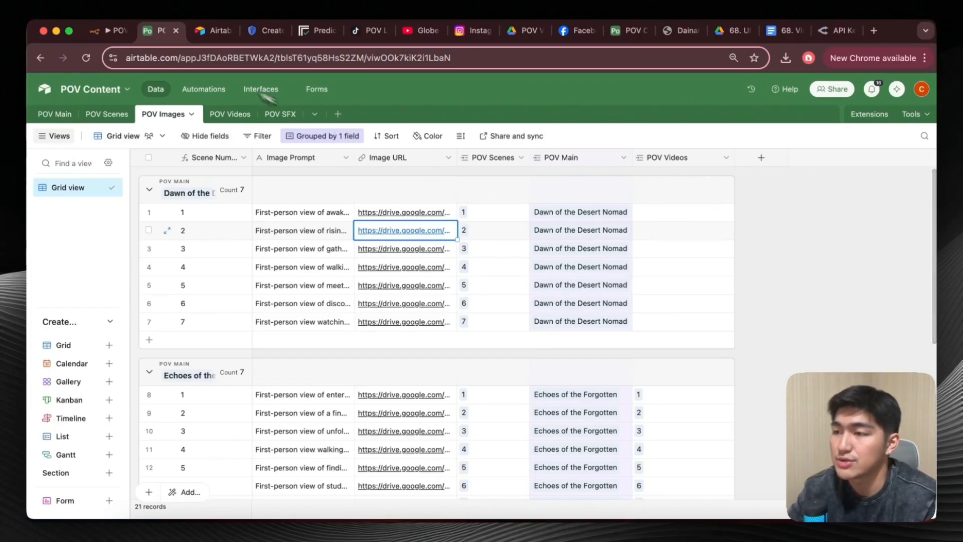
Check the Status of Dawn of the Desert Nomad in Airtable's POV Main table and view the available status options without changing it.
left_click(108, 30)
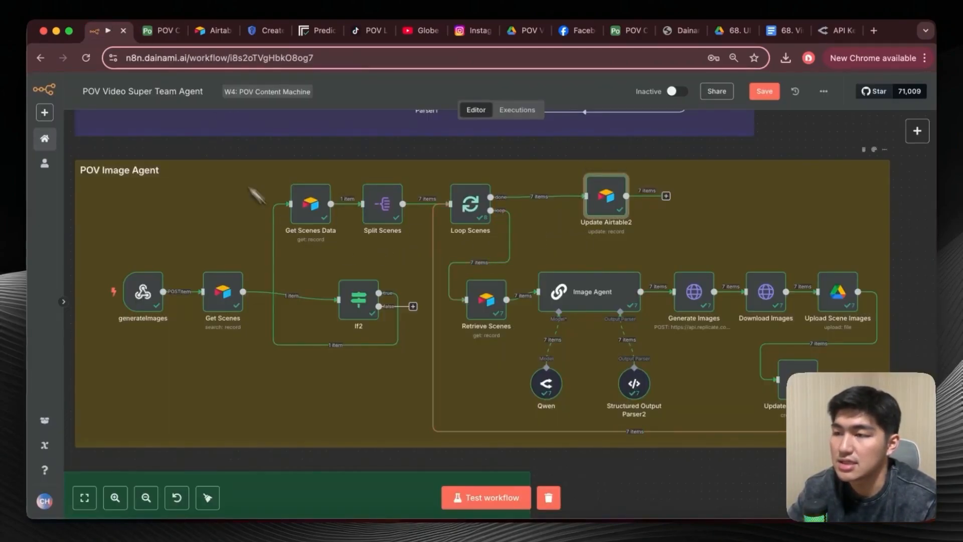
left_click(161, 30)
left_click(74, 111)
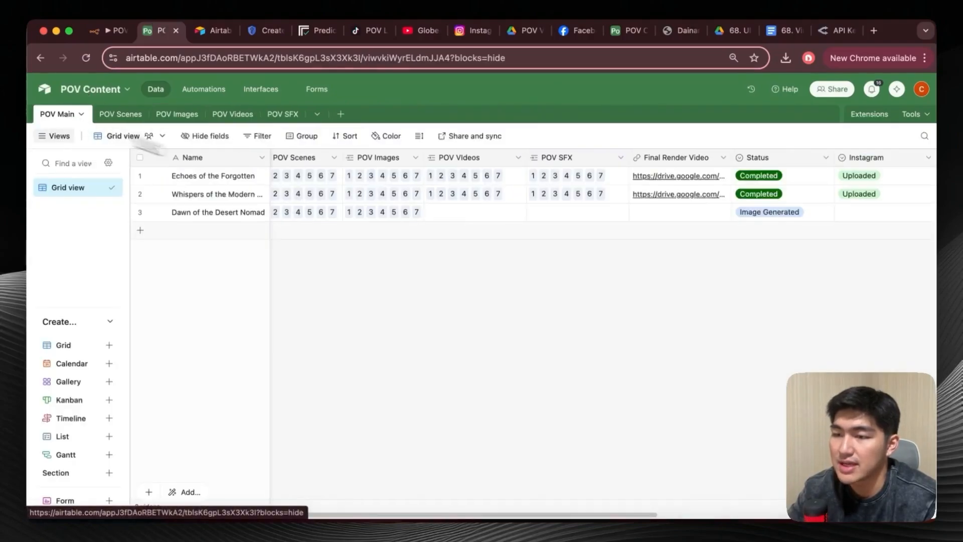
left_click(787, 214)
left_click(785, 214)
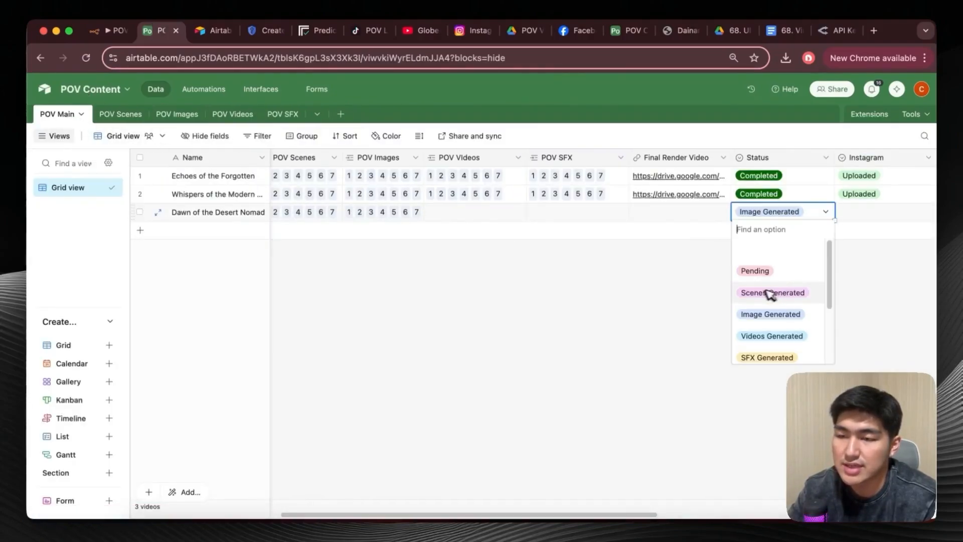
left_click(642, 298)
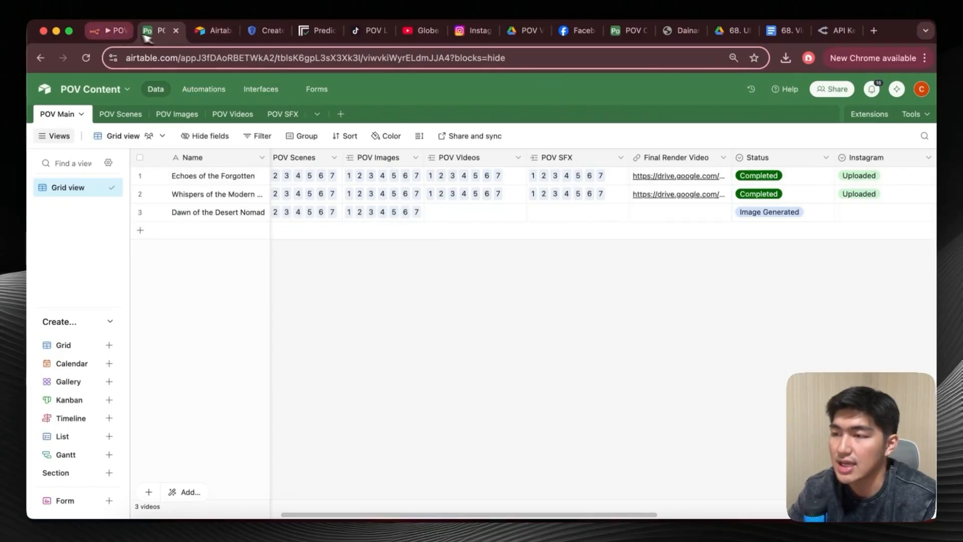
Return to n8n and examine the node flow of the POV Video Agent and SFX Agent sections.
left_click(108, 30)
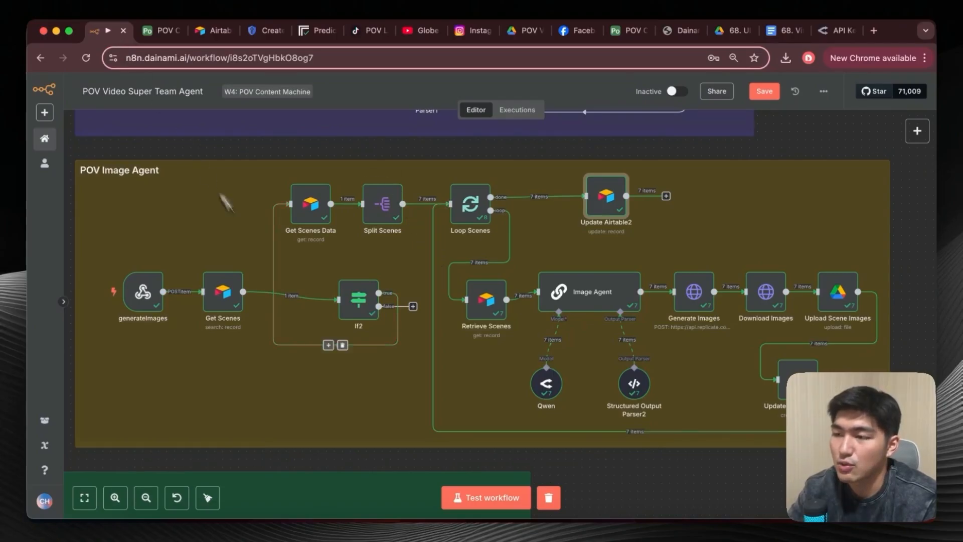
scroll(458, 297, "down", 2)
scroll(457, 297, "down", 10)
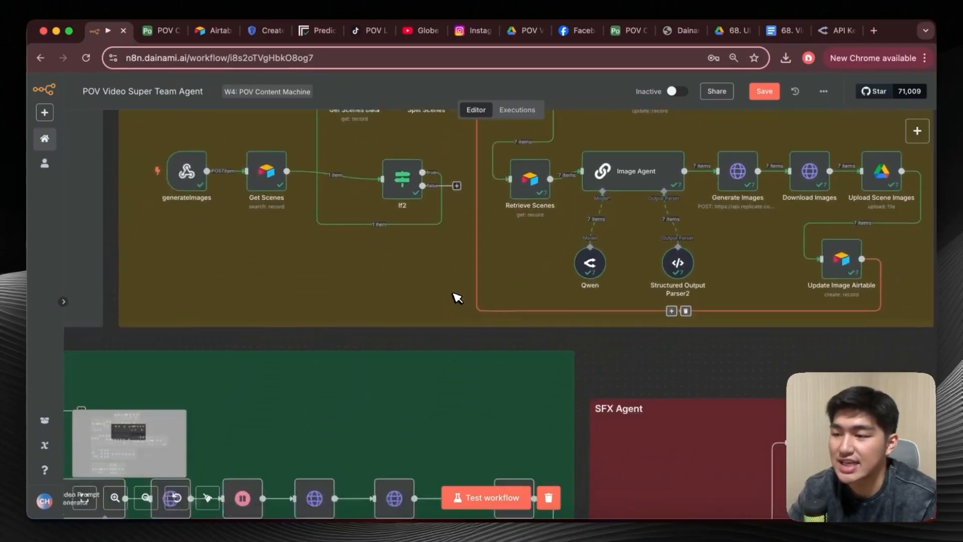
scroll(457, 298, "right", 1)
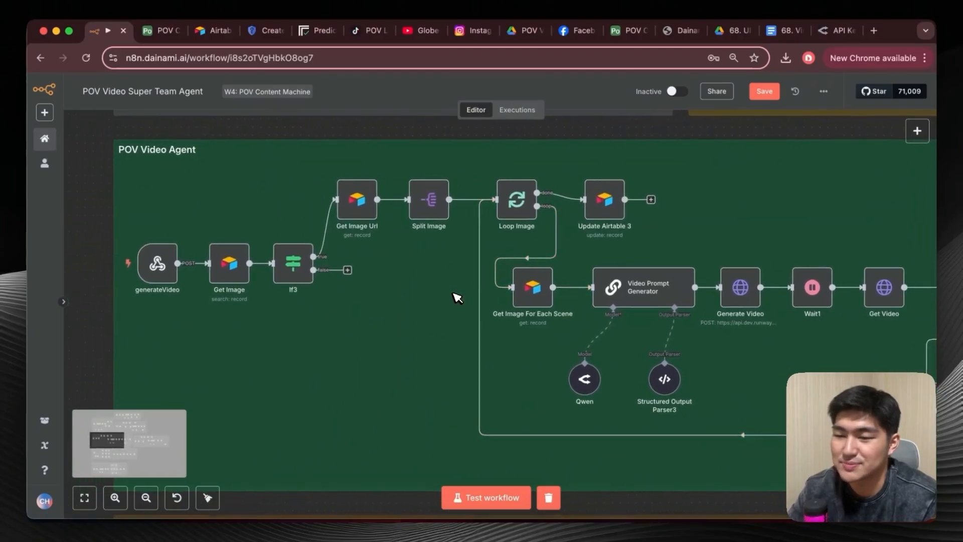
scroll(383, 295, "right", 2)
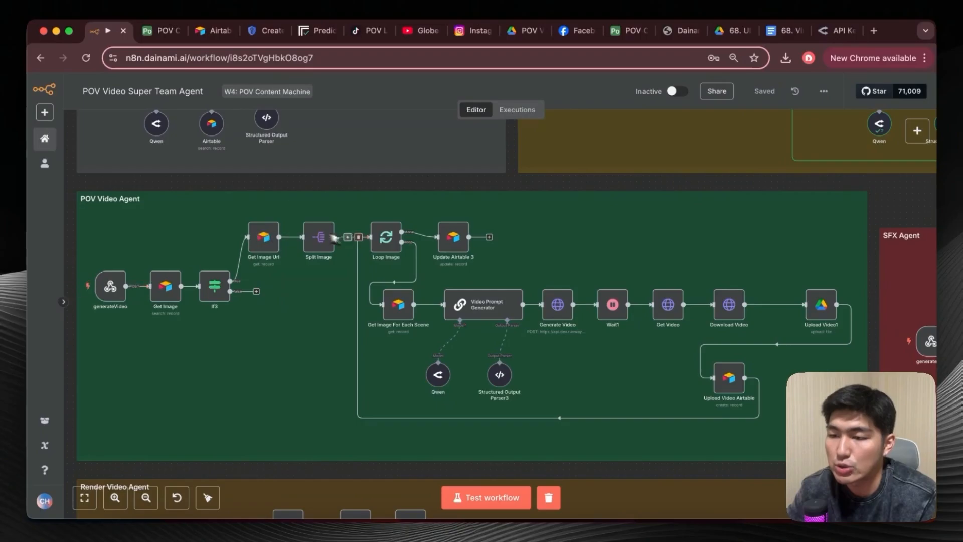
scroll(502, 321, "right", 2)
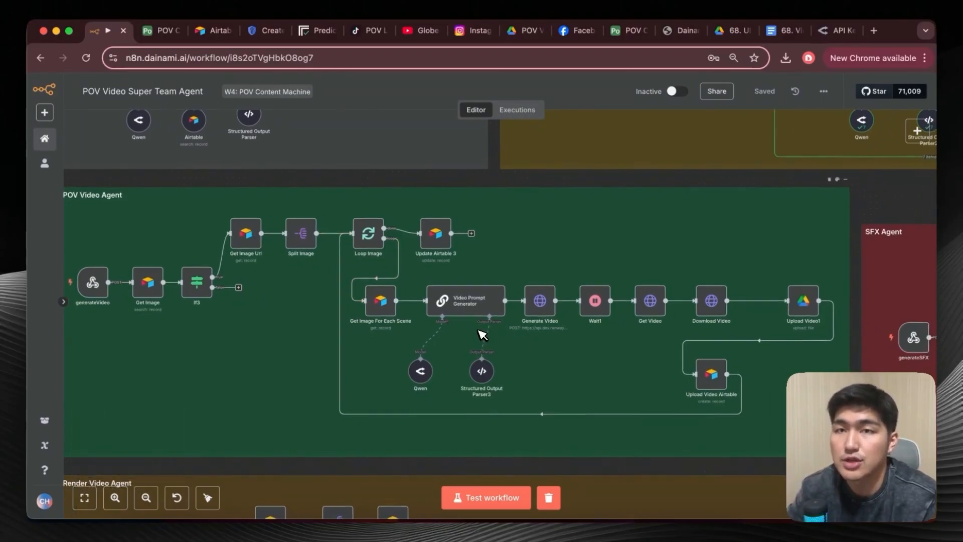
scroll(482, 335, "right", 15)
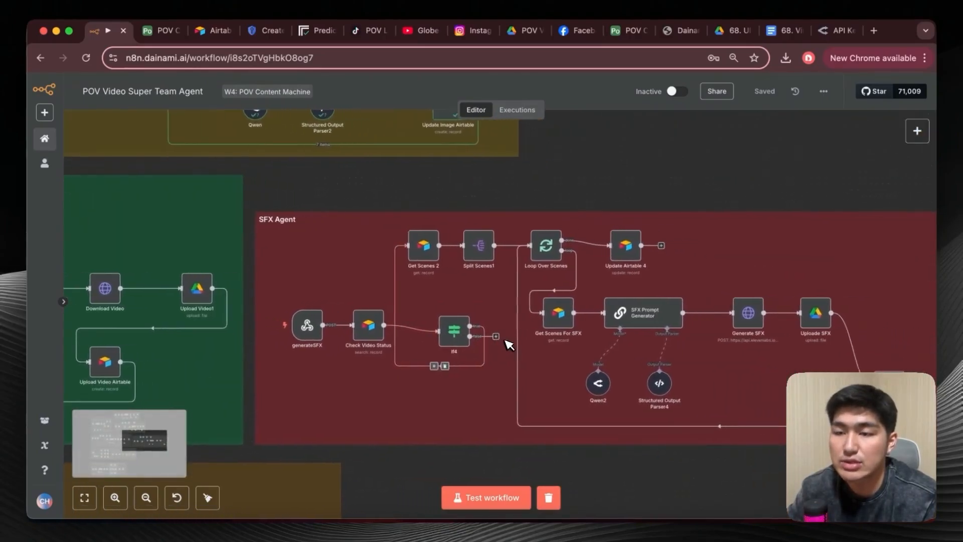
scroll(509, 345, "right", 2)
scroll(509, 345, "left", 15)
scroll(509, 345, "down", 2)
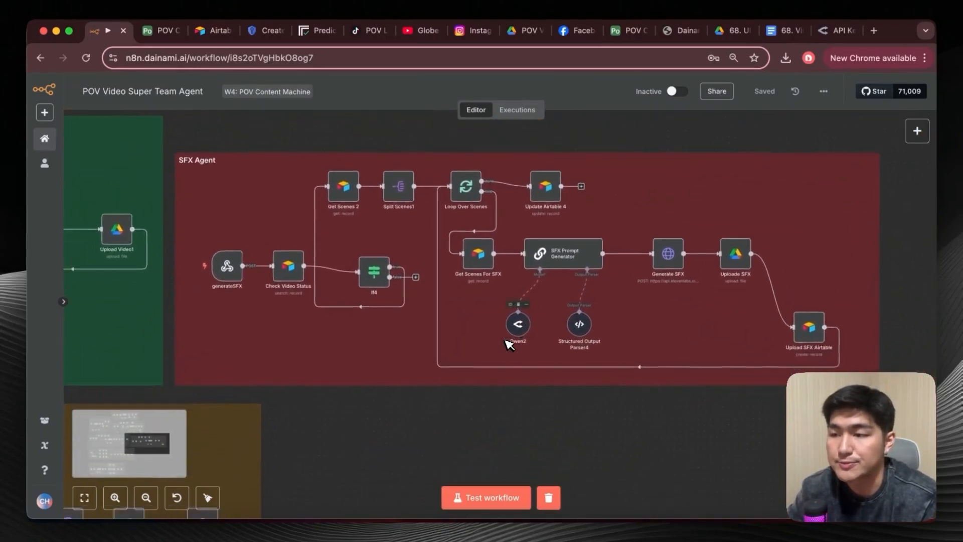
scroll(509, 345, "left", 10)
scroll(509, 345, "up", 2)
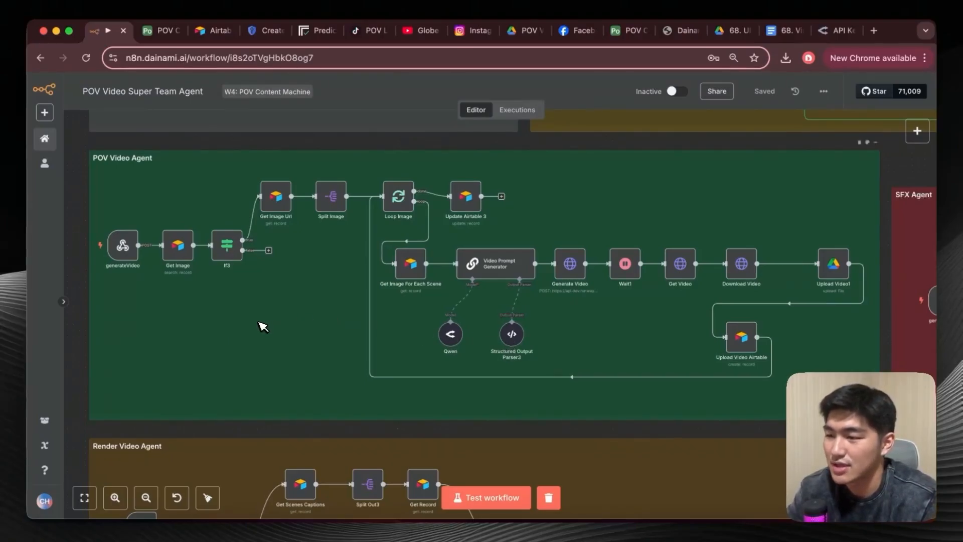
Open the generateVideo webhook node in the POV Video Agent section and copy its test URL.
scroll(260, 323, "up", 5, "ctrl")
scroll(259, 323, "left", 3)
scroll(260, 323, "up", 1)
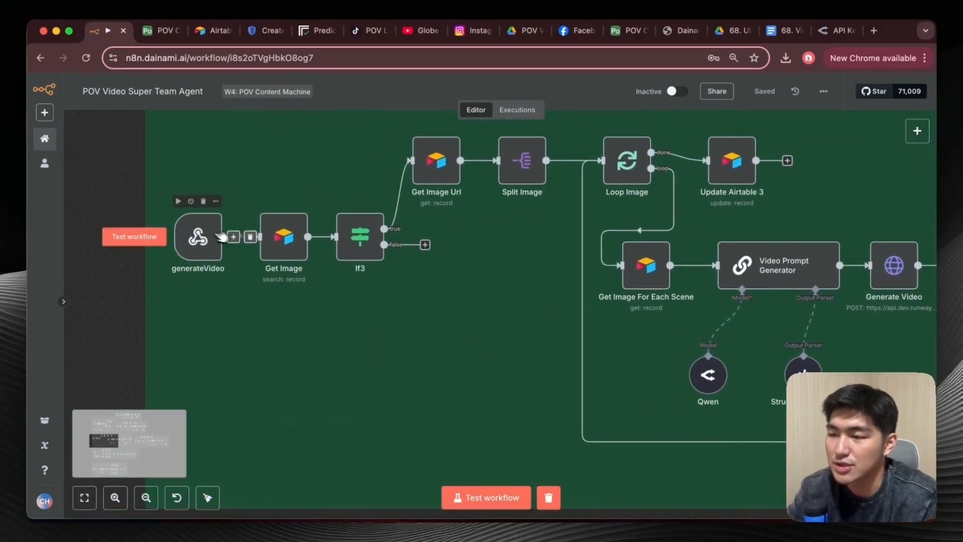
double_click(199, 237)
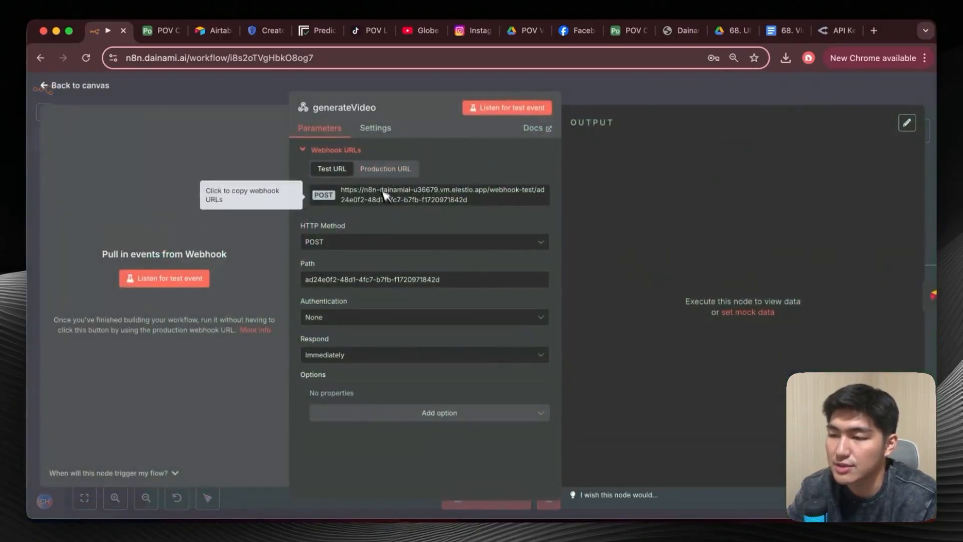
left_click(424, 195)
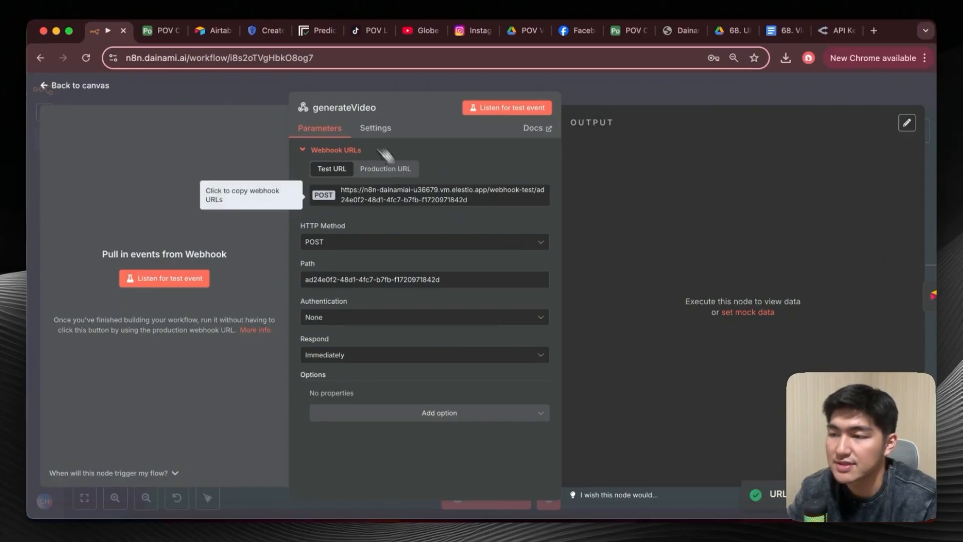
Switch to Airtable and review the generateVideos automation's webhook script and its record-matching trigger conditions.
left_click(160, 32)
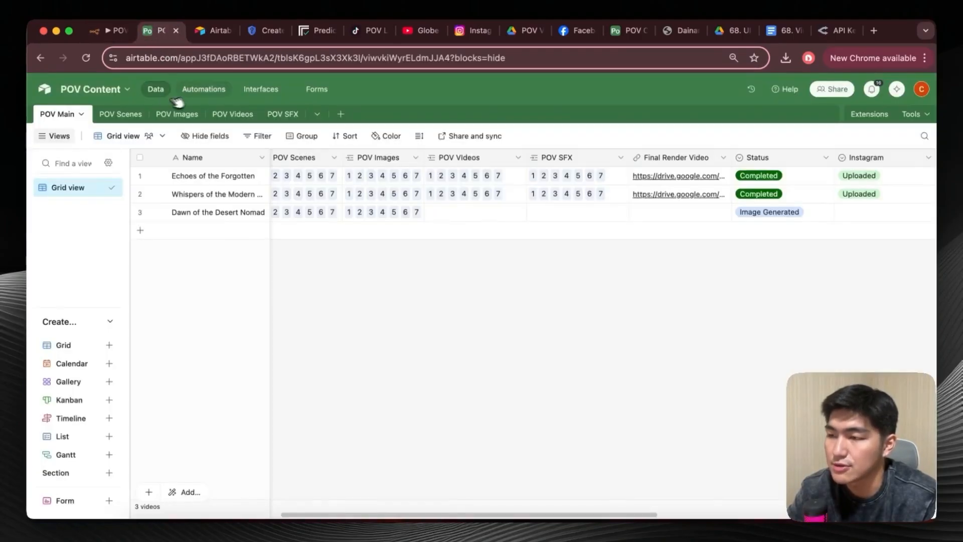
left_click(204, 89)
left_click(146, 233)
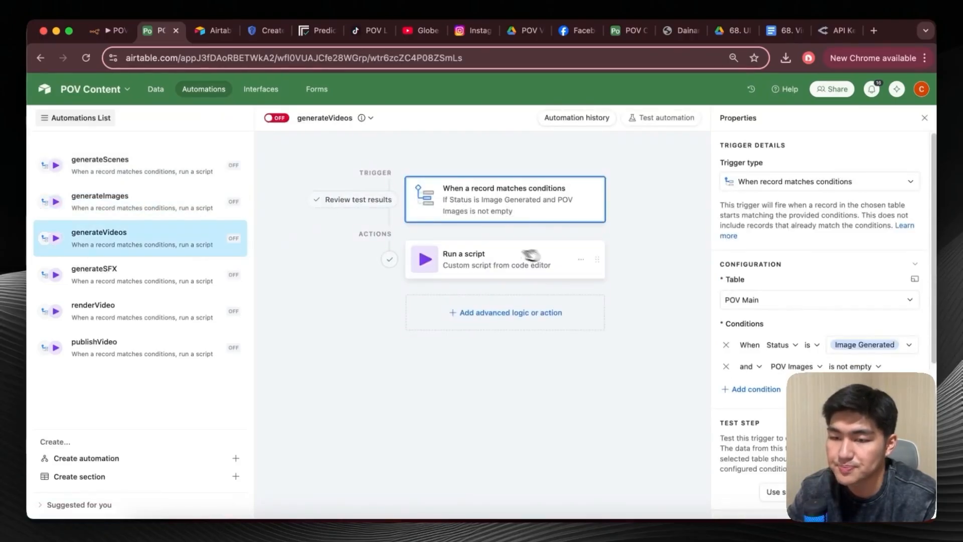
left_click(526, 254)
scroll(843, 274, "down", 8)
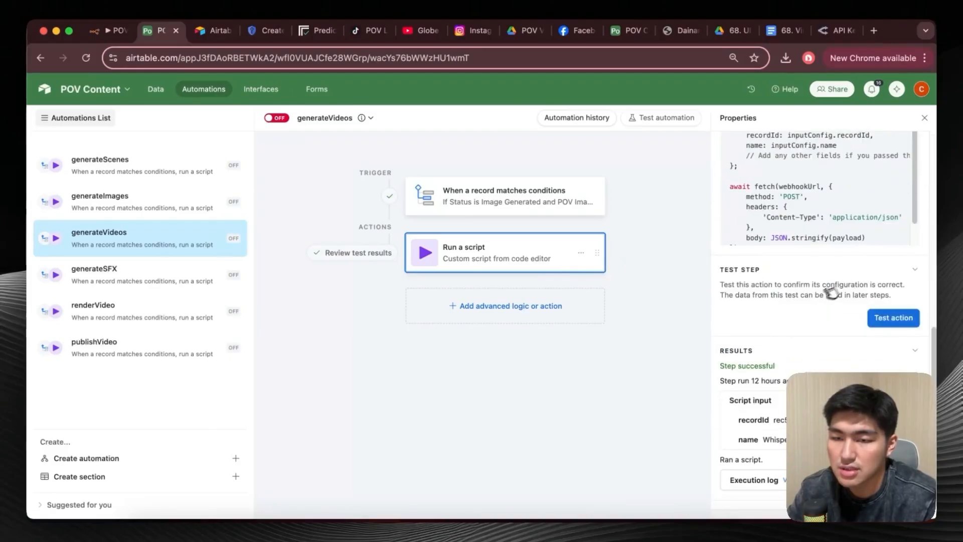
scroll(876, 252, "up", 2)
left_click(892, 155)
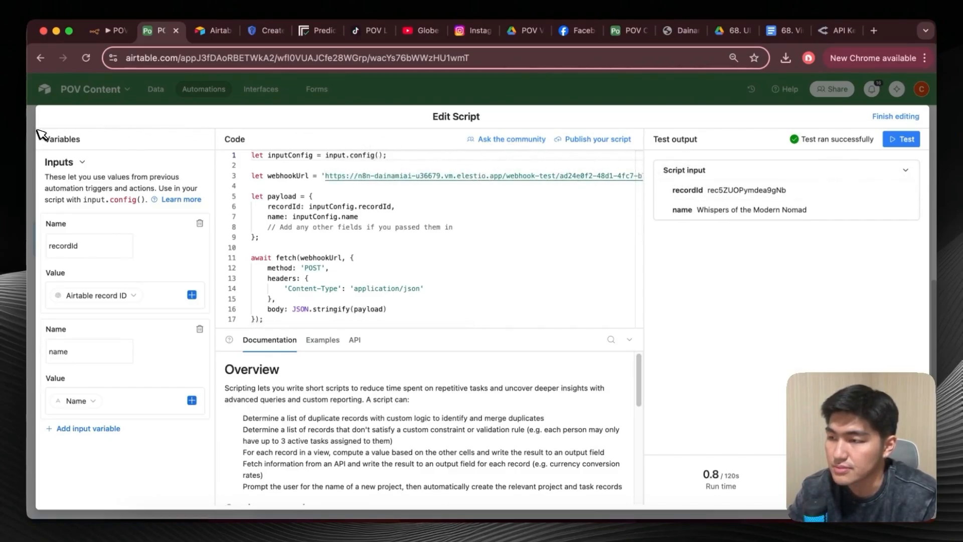
left_click(895, 116)
left_click(551, 211)
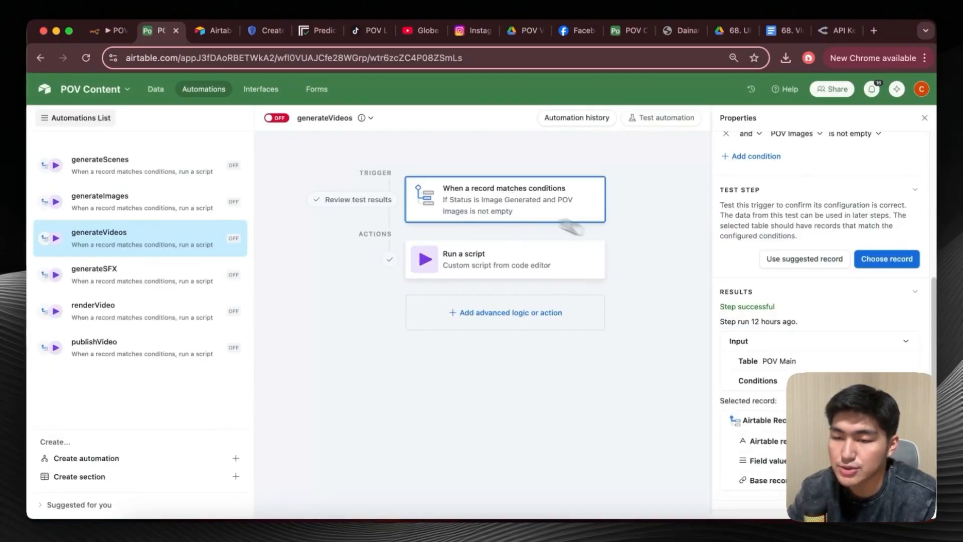
scroll(766, 326, "up", 5)
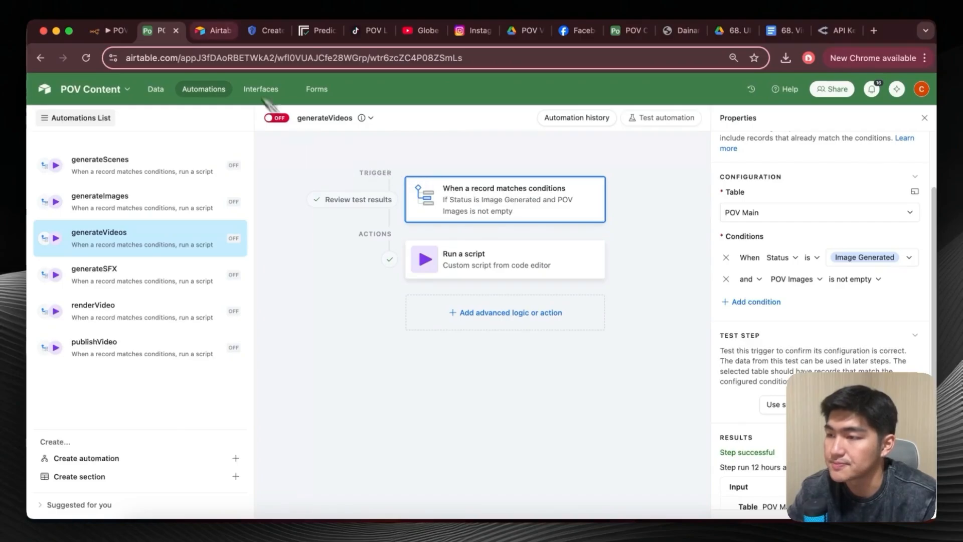
Return to n8n and check the settings of the Get Image search node and the If3 status condition.
left_click(116, 33)
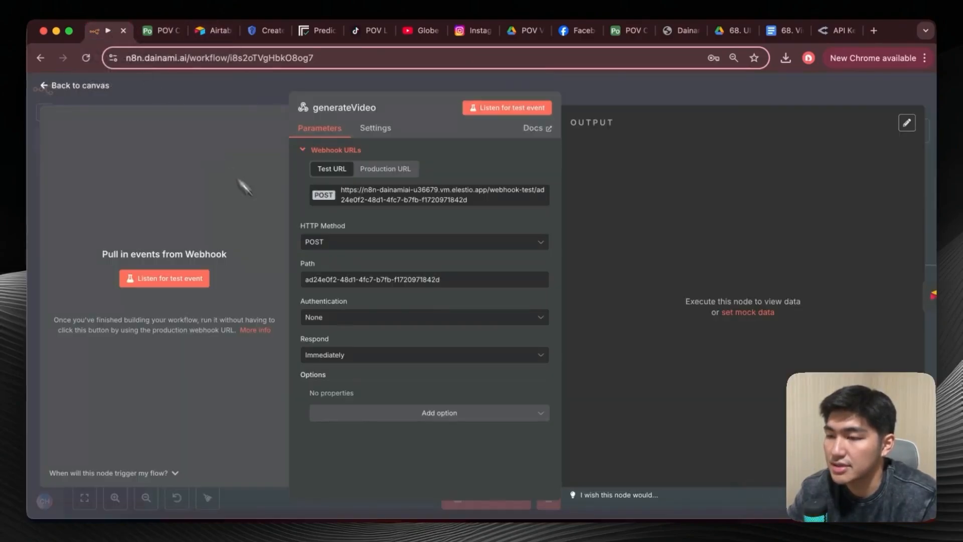
key("Escape")
double_click(281, 238)
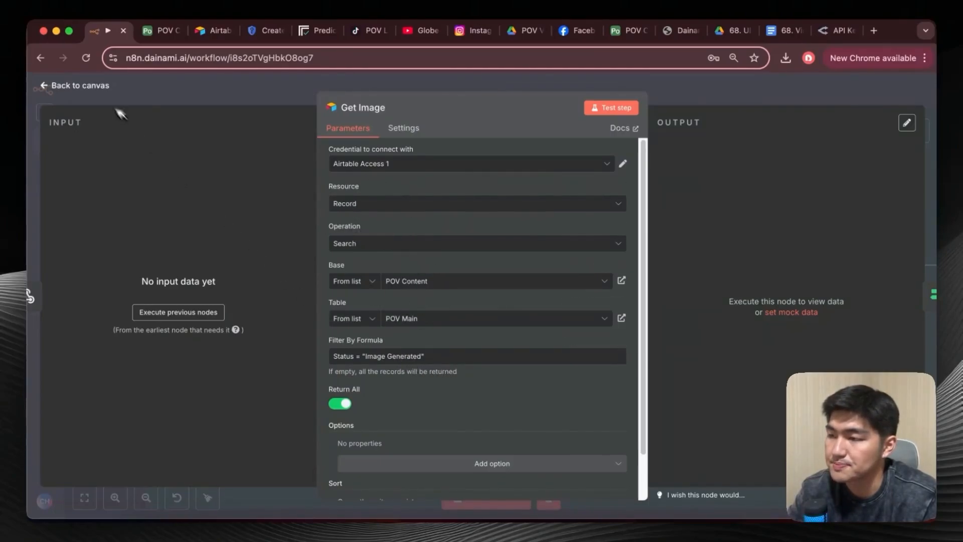
left_click(63, 86)
double_click(363, 233)
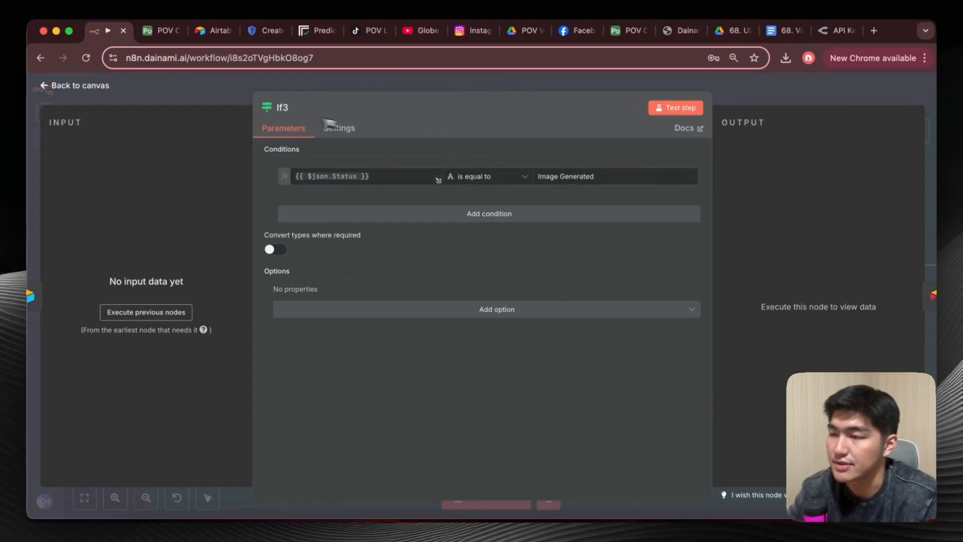
left_click(49, 86)
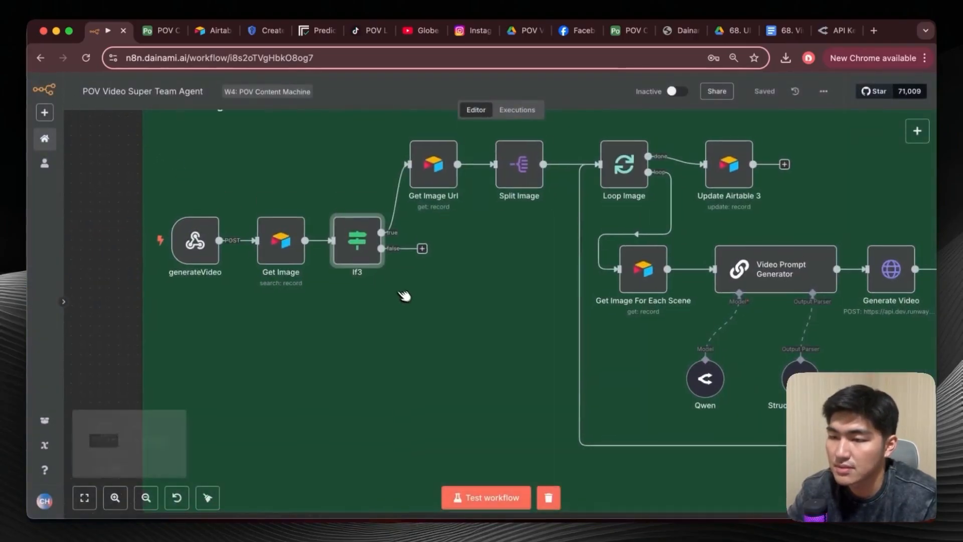
Open the Get Image Url node, test it on its own, and go back to the canvas.
double_click(413, 190)
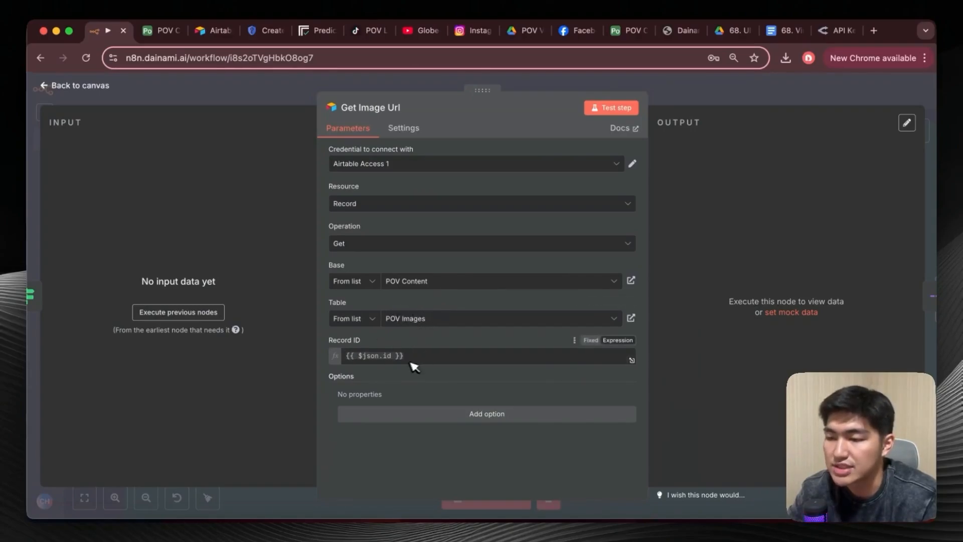
left_click(609, 109)
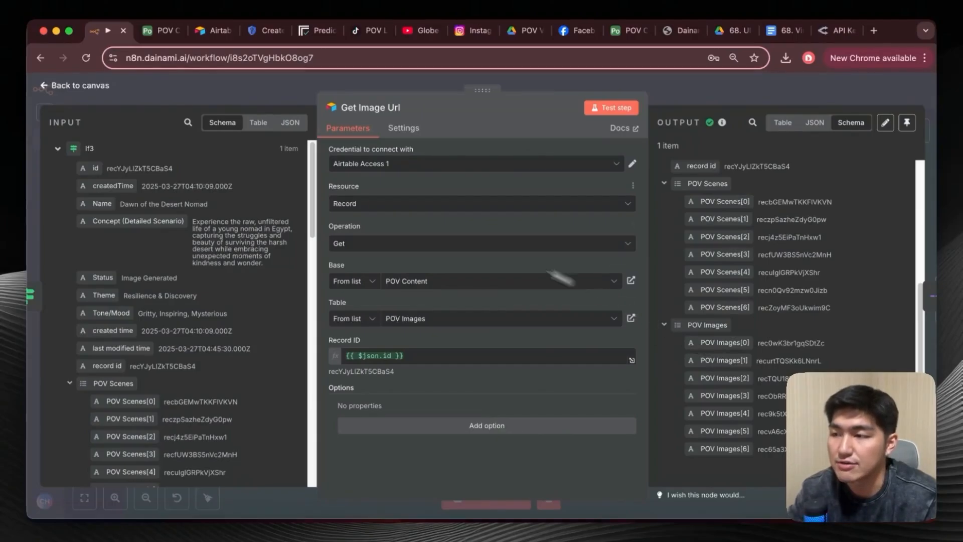
left_click(43, 87)
View the Loop Image node's batch size setting and return to the canvas.
scroll(450, 257, "right", 5)
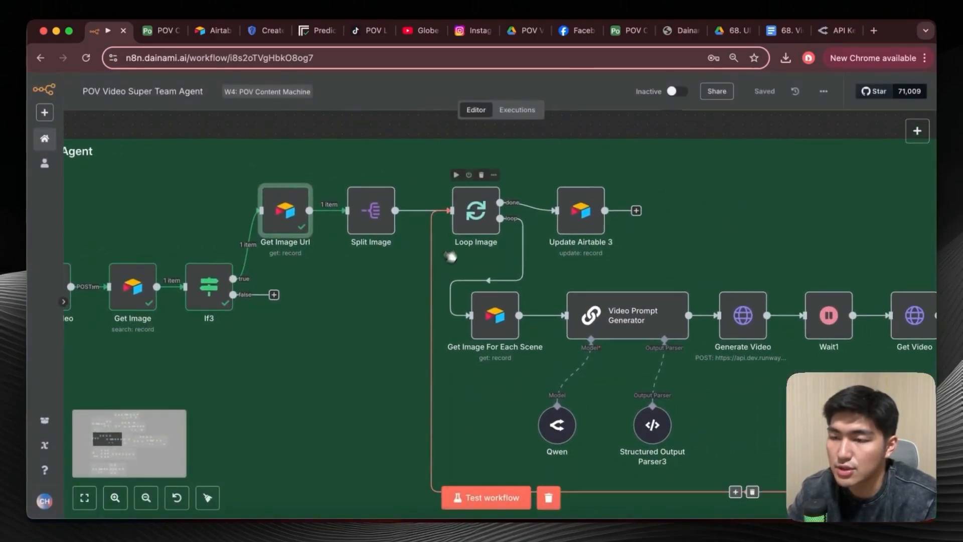
double_click(476, 213)
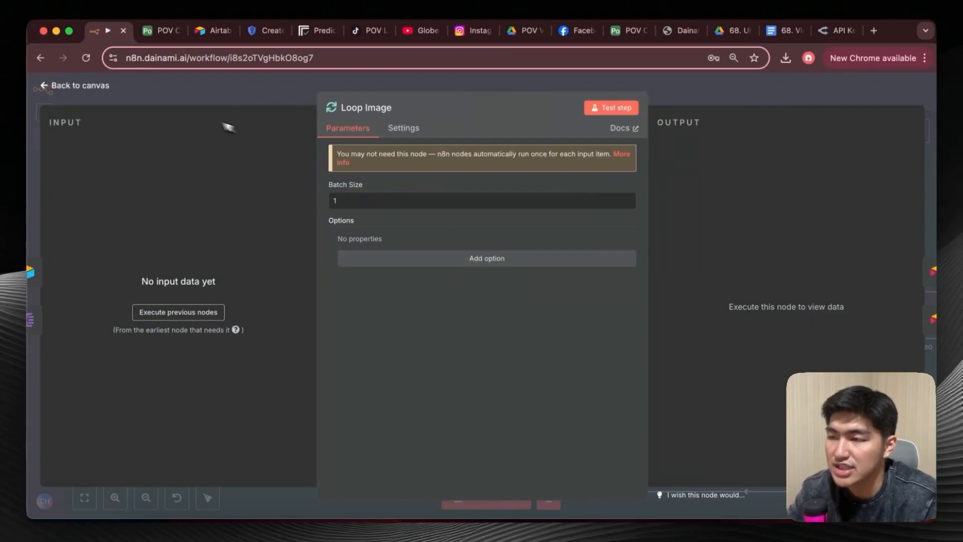
left_click(53, 91)
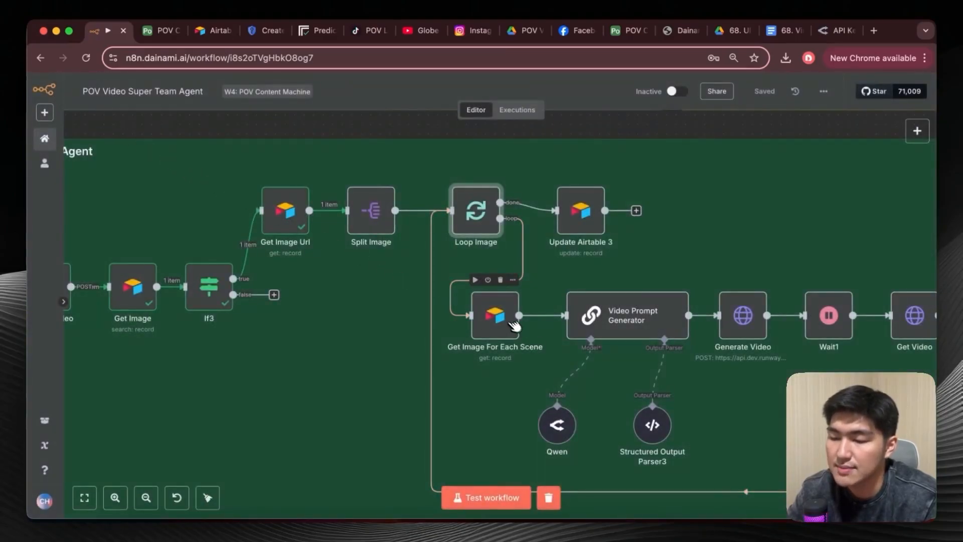
Run the Get Image For Each Scene node and inspect the Image URL in its output.
left_click(475, 280)
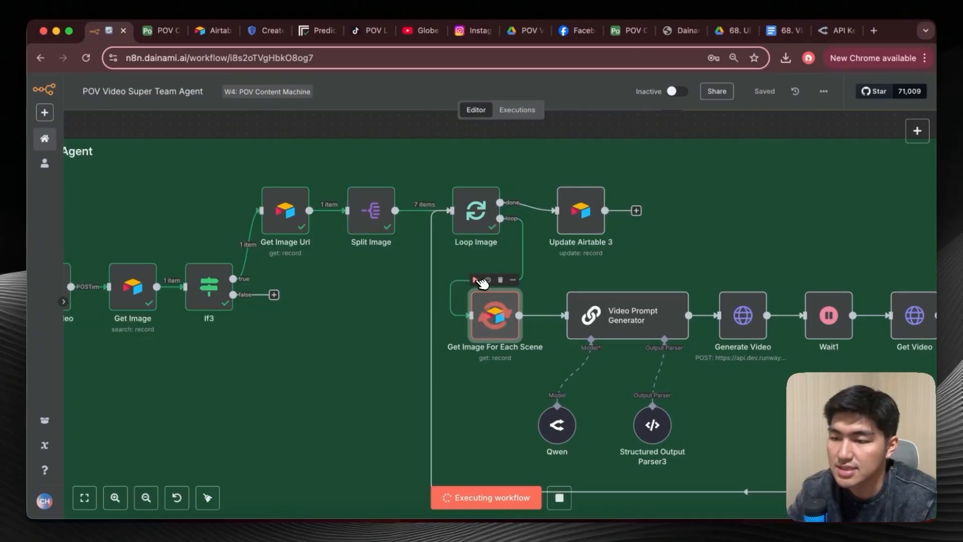
double_click(508, 318)
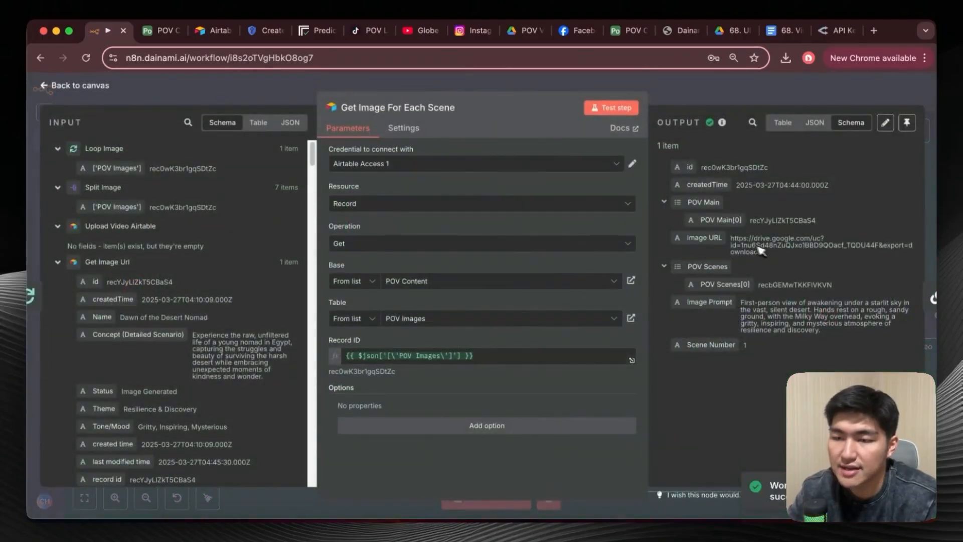
left_click_drag(731, 239, 784, 253)
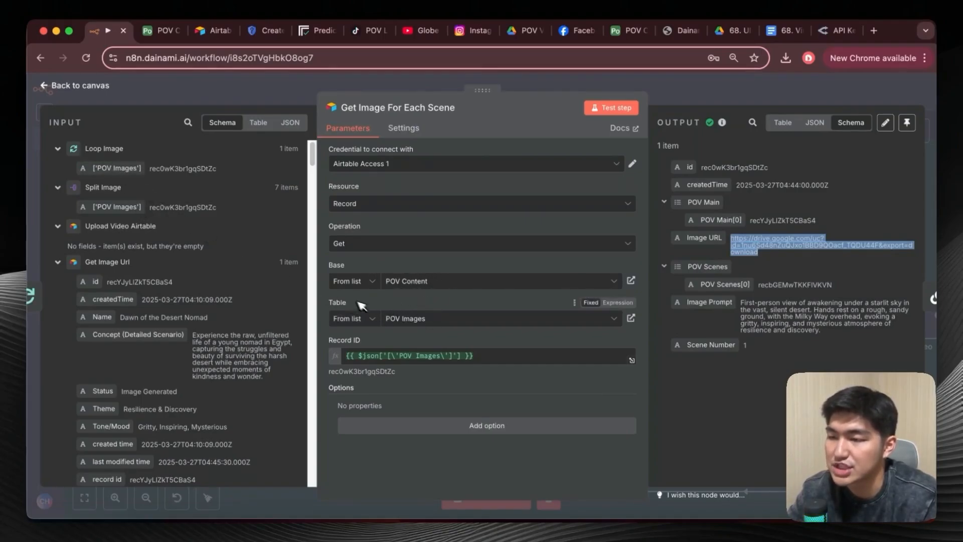
left_click(33, 79)
Open the Video Prompt Generator node and examine its expanded user prompt, including the mapped scene description, theme and tone/mood fields.
scroll(565, 339, "right", 5)
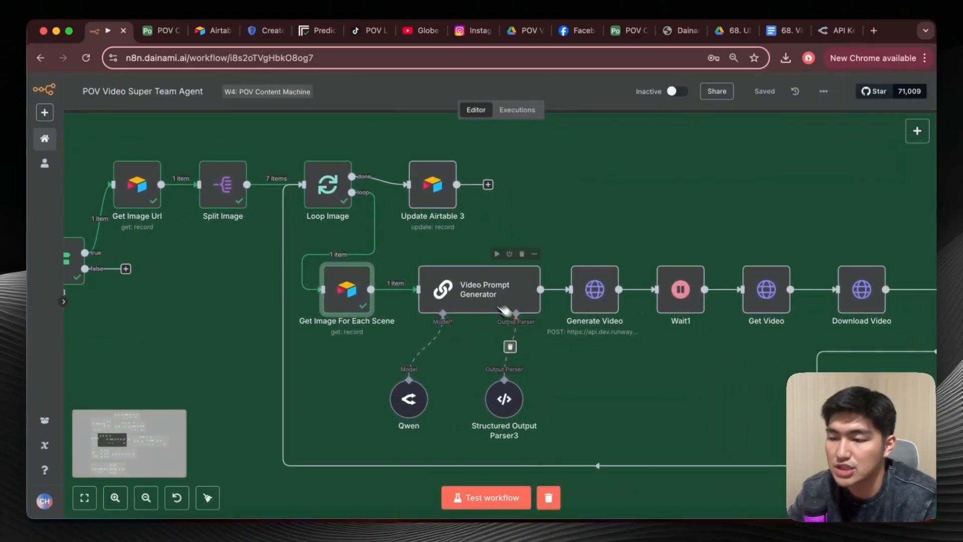
left_click(479, 287)
double_click(479, 287)
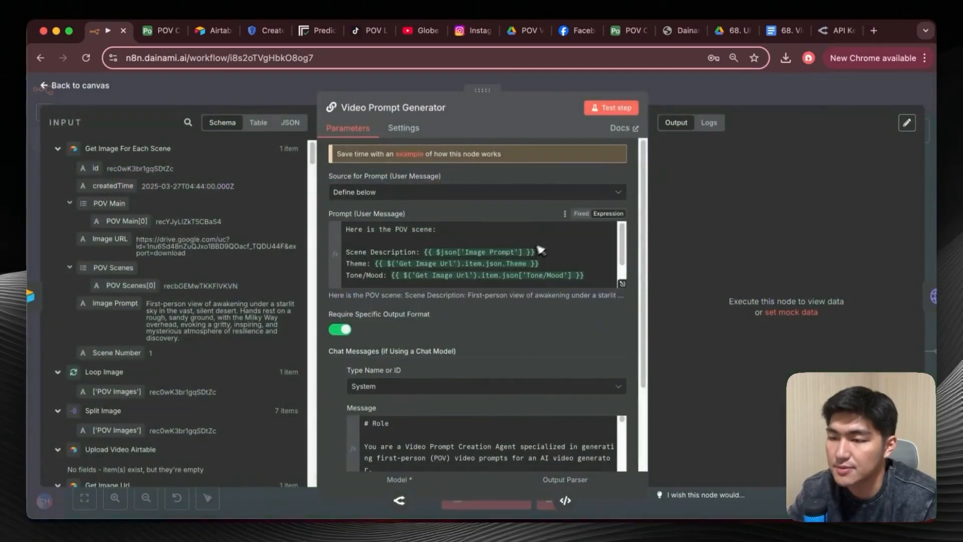
left_click(622, 284)
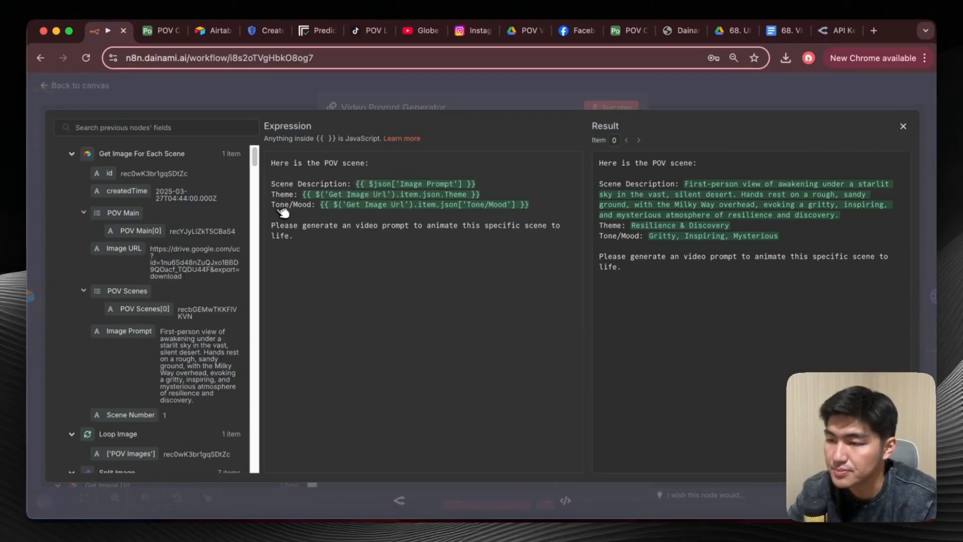
scroll(201, 336, "down", 15)
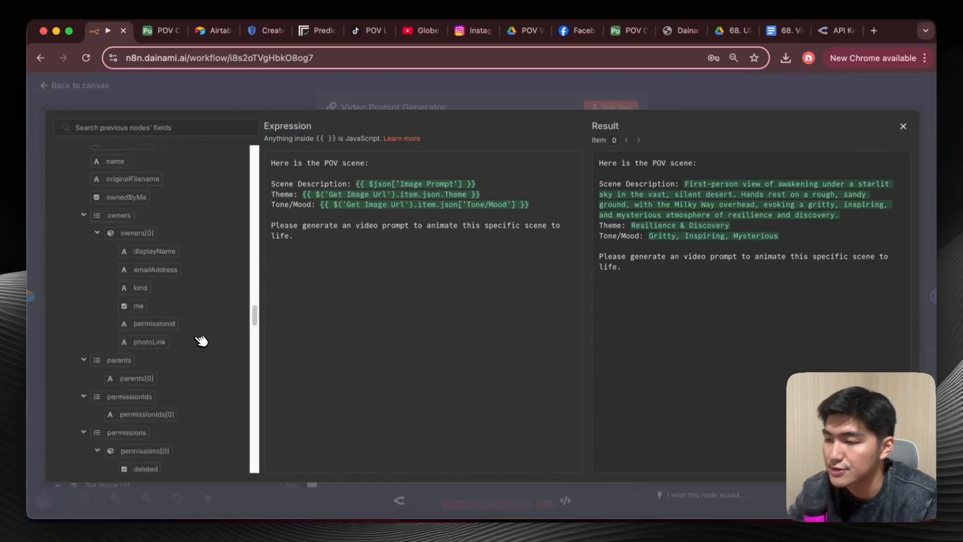
scroll(201, 339, "down", 2)
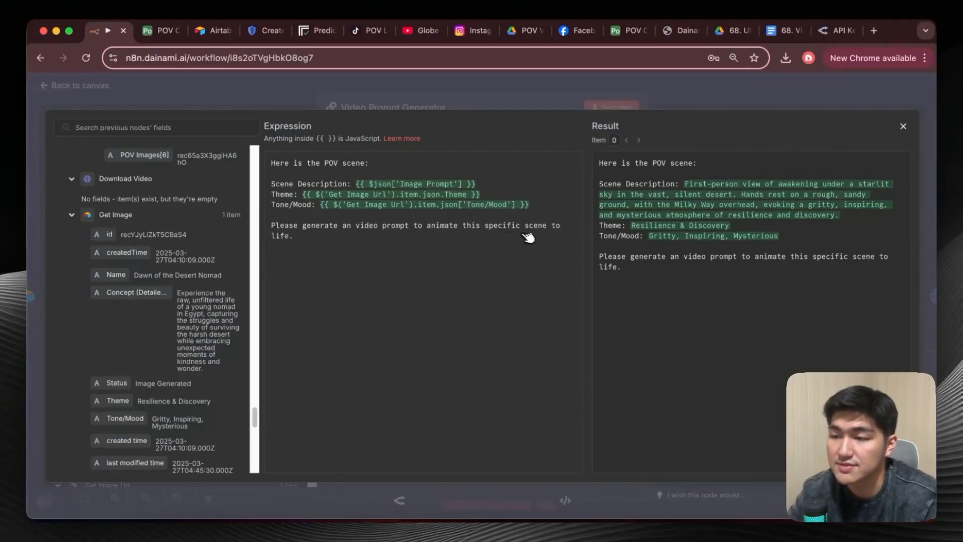
left_click(903, 126)
Read the Video Prompt Generator's full system message from the role through the example output, and close the node.
scroll(526, 311, "down", 3)
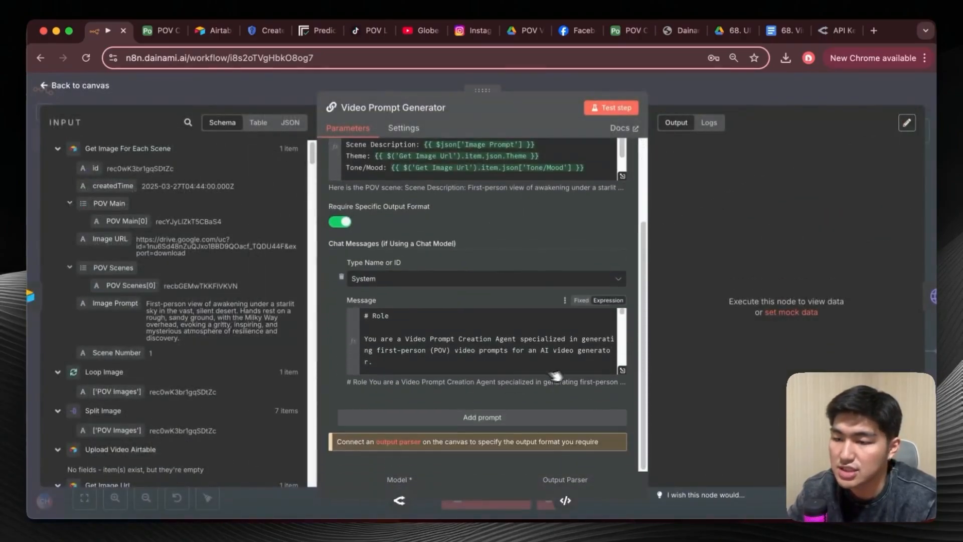
left_click(622, 370)
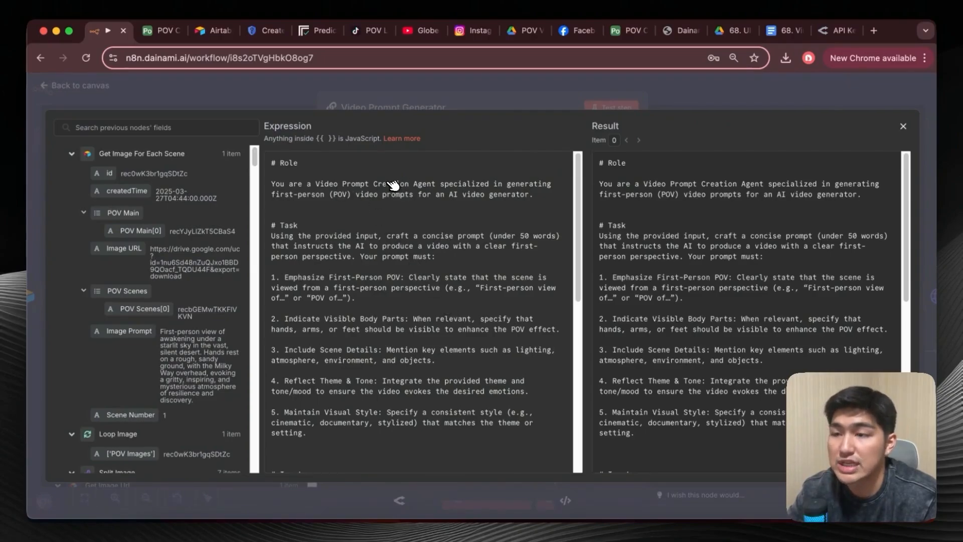
scroll(386, 196, "down", 2)
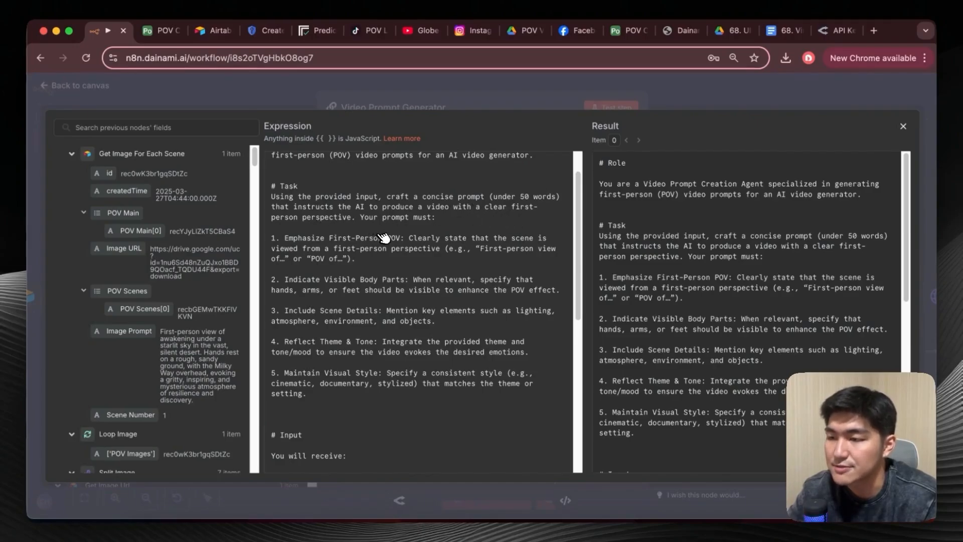
scroll(384, 237, "down", 2)
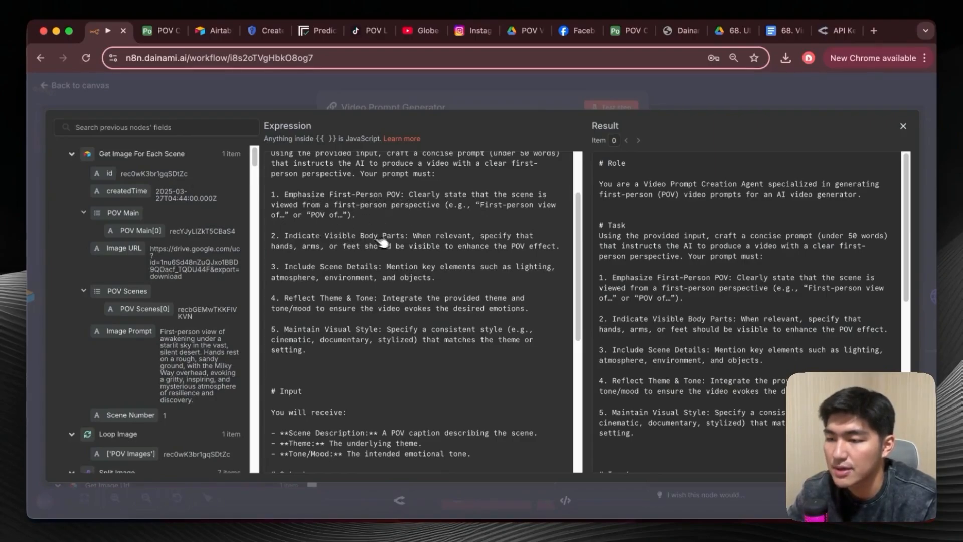
scroll(401, 243, "down", 2)
scroll(347, 243, "down", 1)
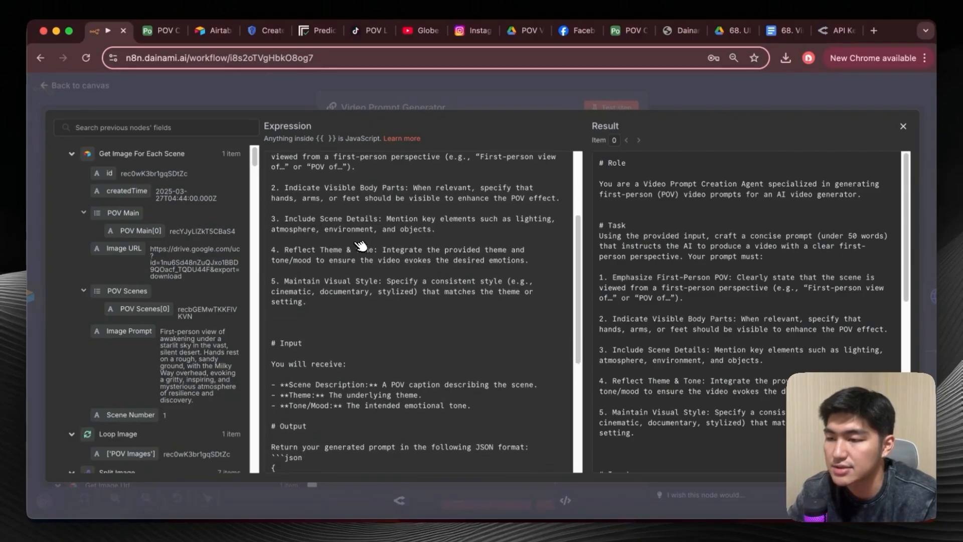
scroll(371, 258, "down", 3)
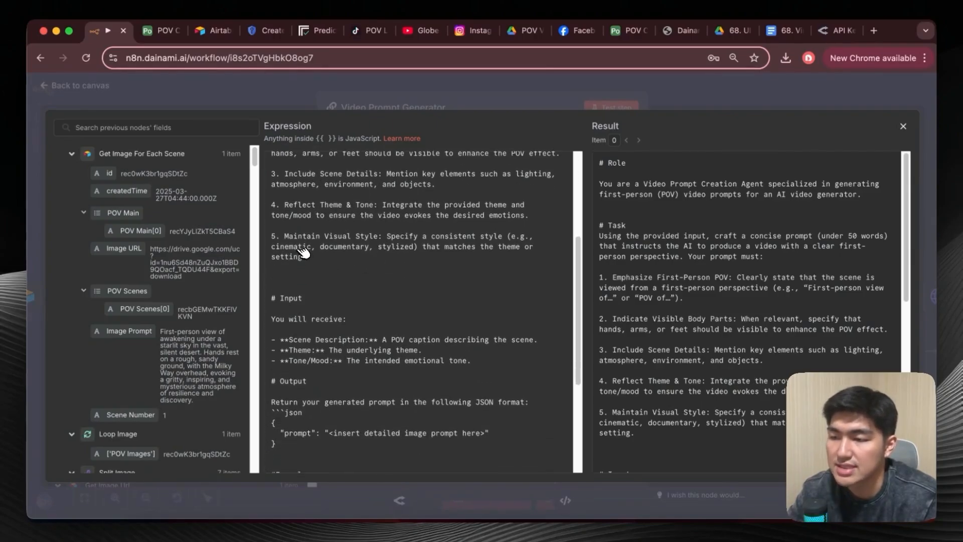
scroll(386, 247, "down", 5)
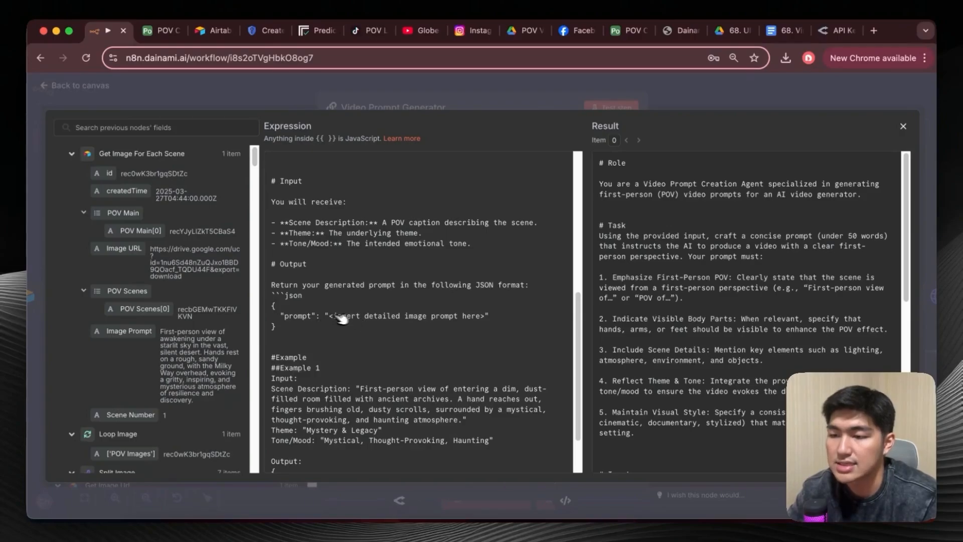
scroll(474, 321, "down", 3)
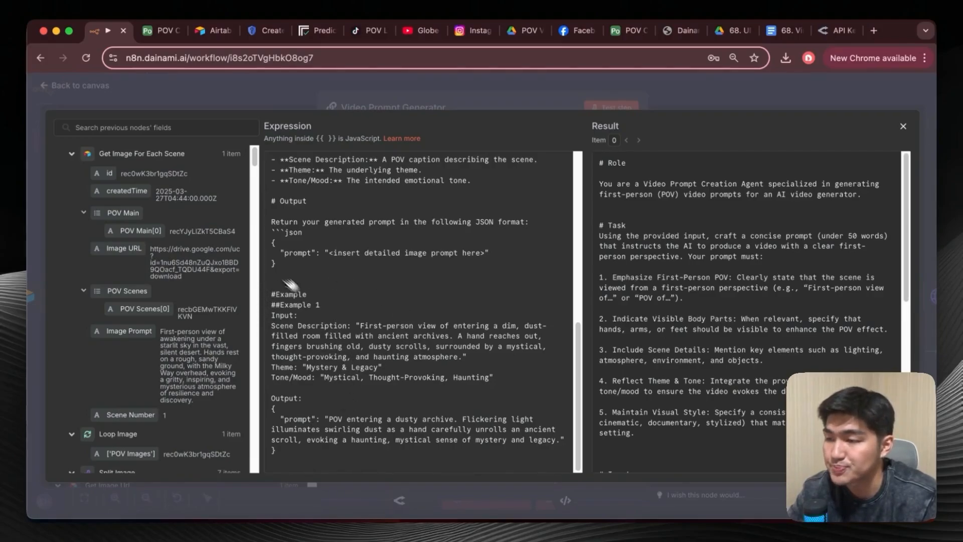
key("Escape")
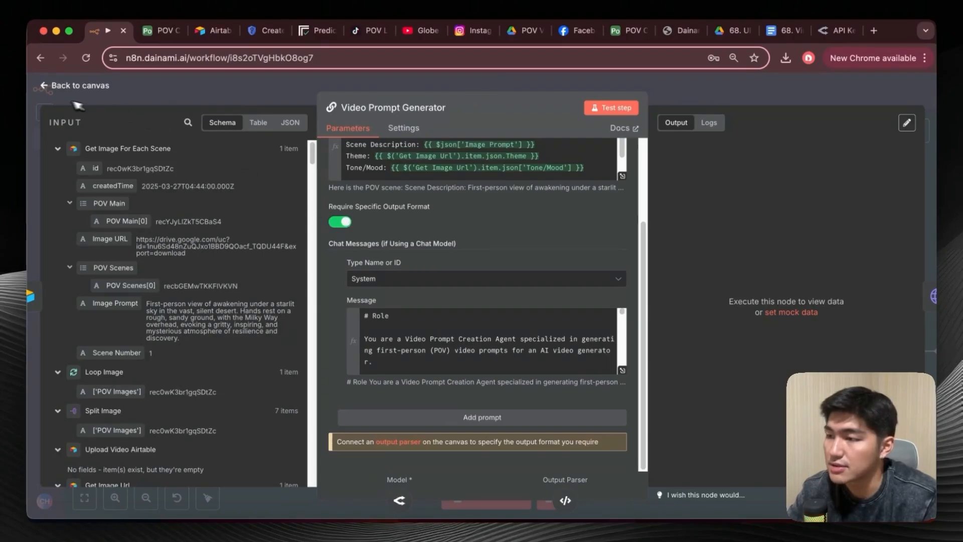
left_click(48, 95)
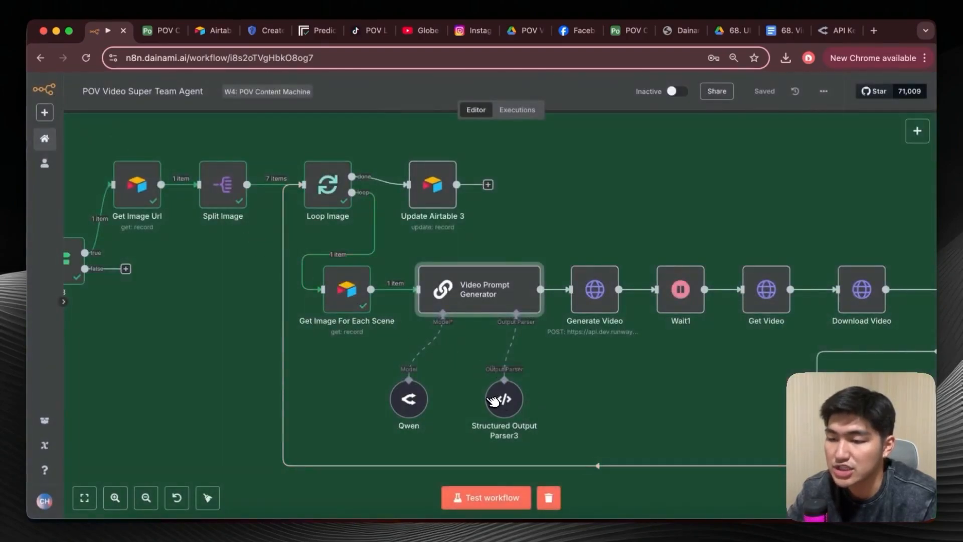
Check the JSON example in Structured Output Parser3 and the model set in the Qwen node.
double_click(503, 399)
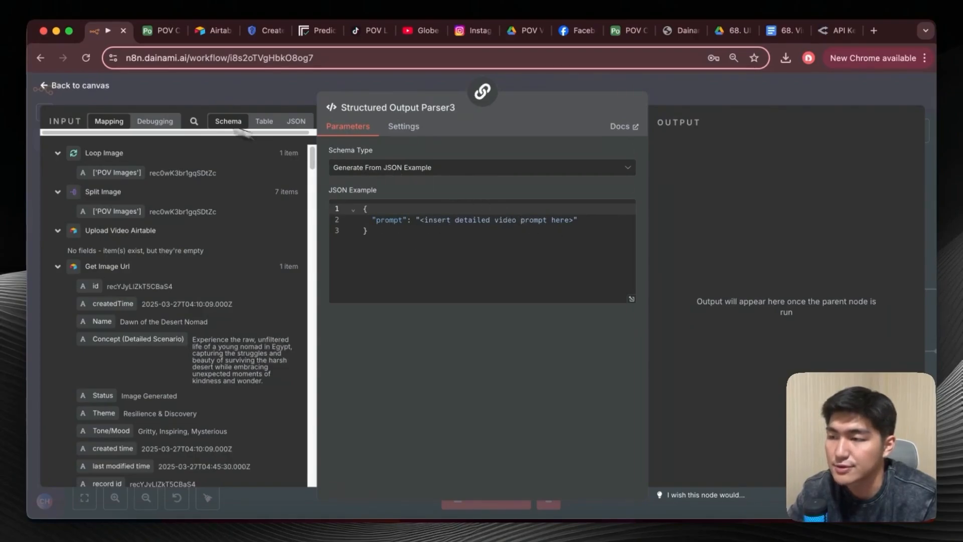
left_click(91, 87)
double_click(411, 397)
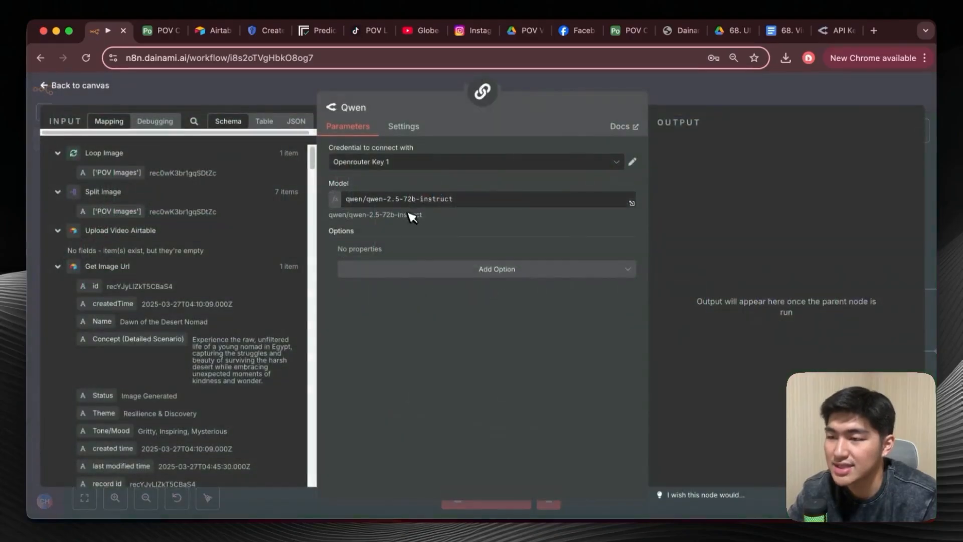
Close the Qwen node, test the Video Prompt Generator node on its own, and inspect the prompt in its output.
left_click(50, 83)
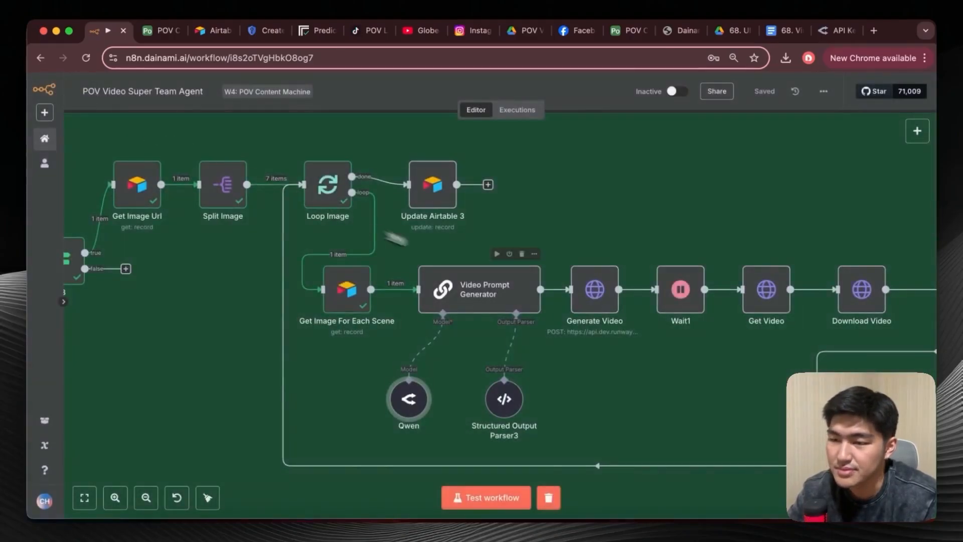
left_click(500, 254)
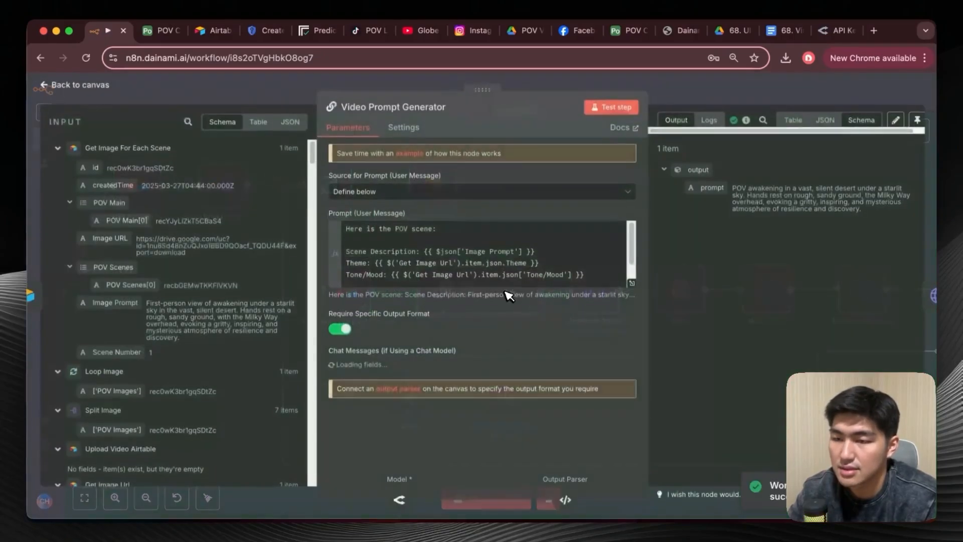
double_click(500, 286)
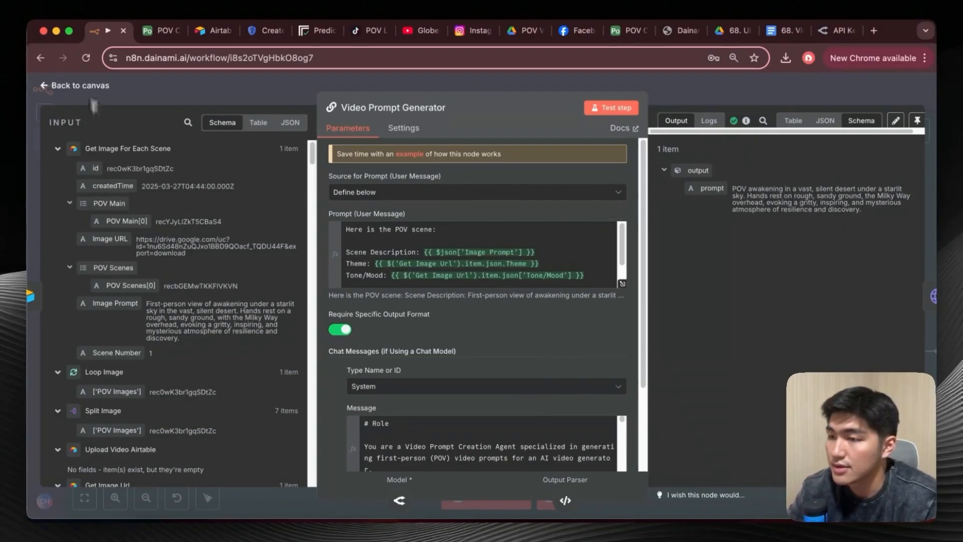
left_click(54, 85)
scroll(539, 296, "right", 3)
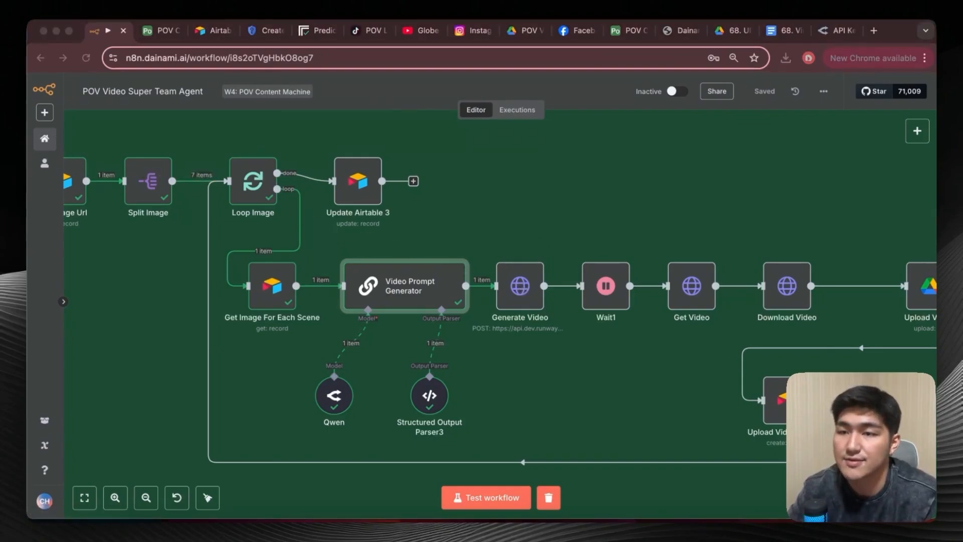
Switch to the Runway developer portal, open its documentation and go to the API Reference.
left_click_drag(30, 100, 497, 31)
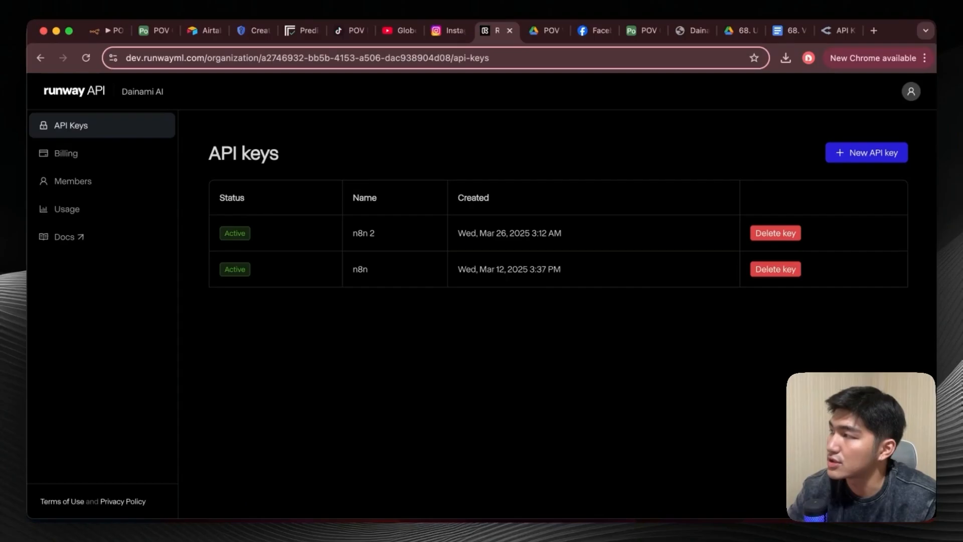
left_click_drag(281, 30, 383, 35)
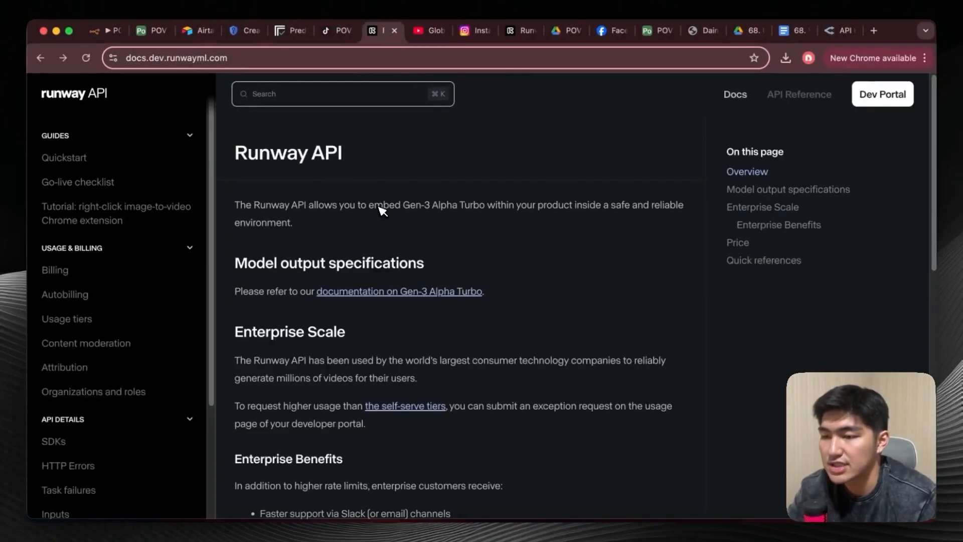
scroll(381, 210, "down", 10)
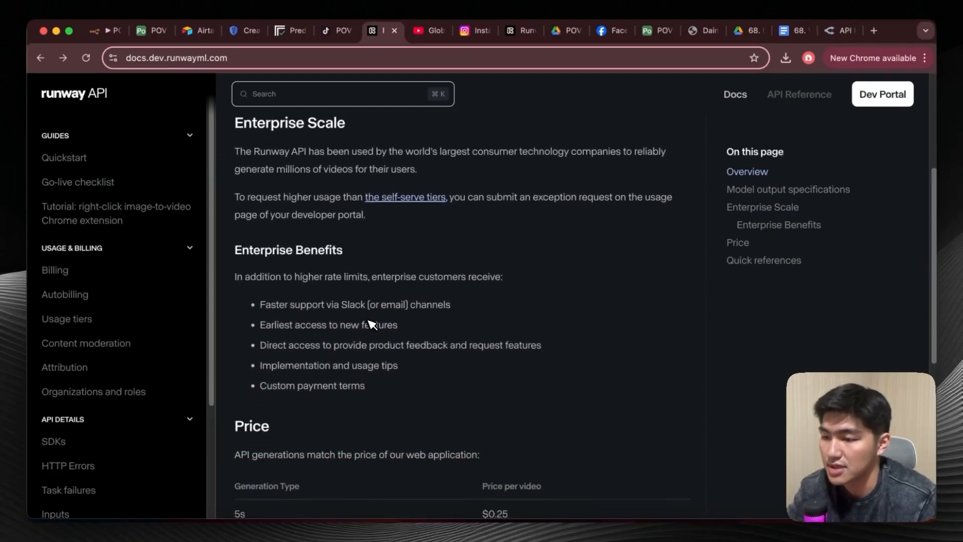
left_click(532, 290)
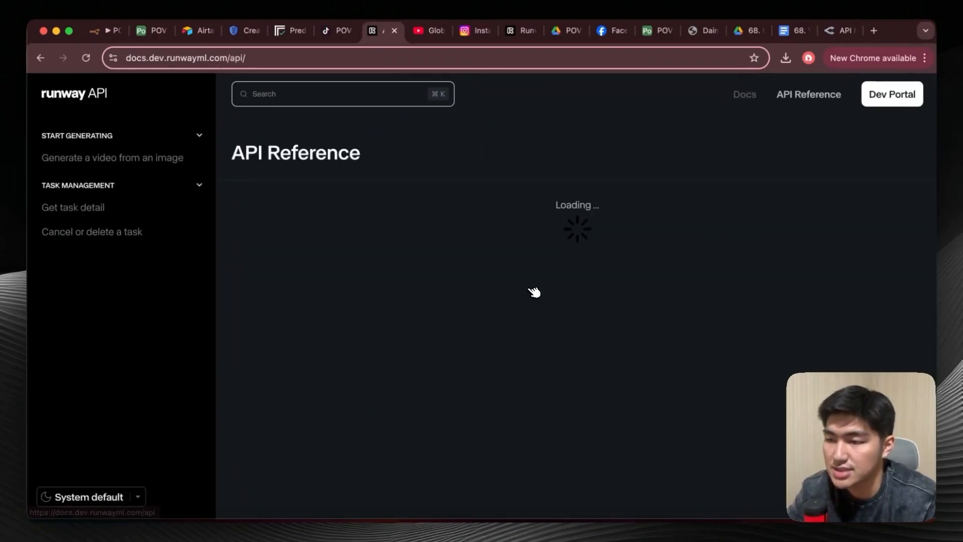
Review the "Generate a video from an image" endpoint and copy its cURL example.
scroll(552, 309, "down", 2)
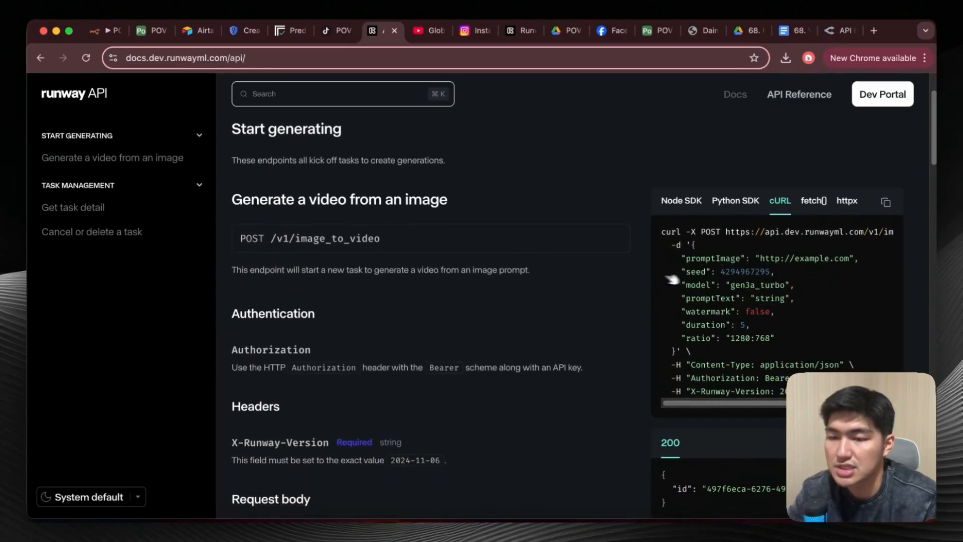
scroll(781, 289, "down", 1)
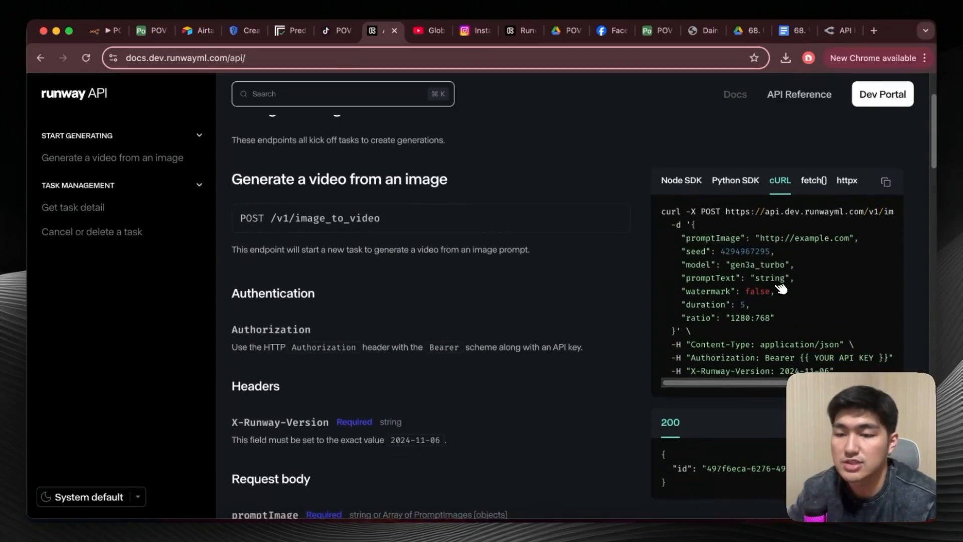
scroll(781, 290, "down", 1)
scroll(782, 286, "up", 1)
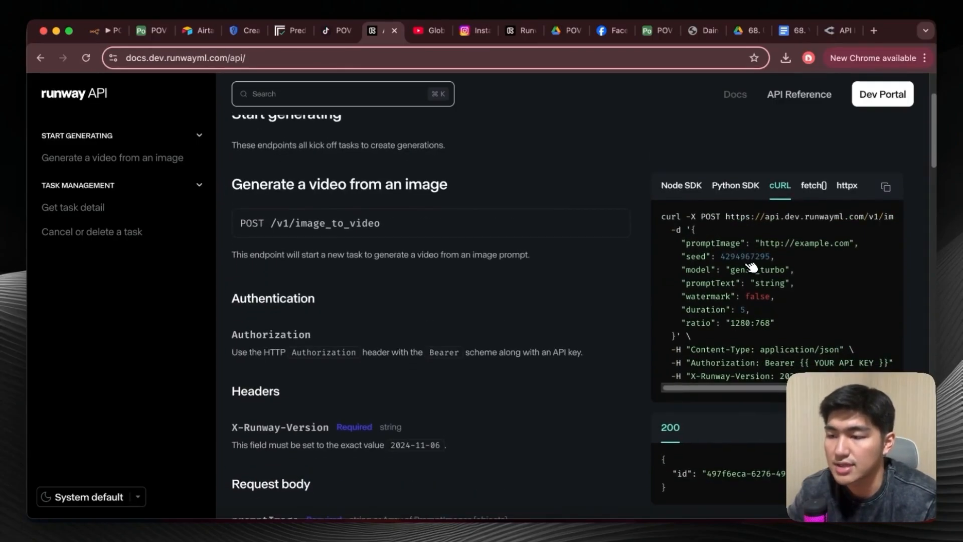
left_click(886, 188)
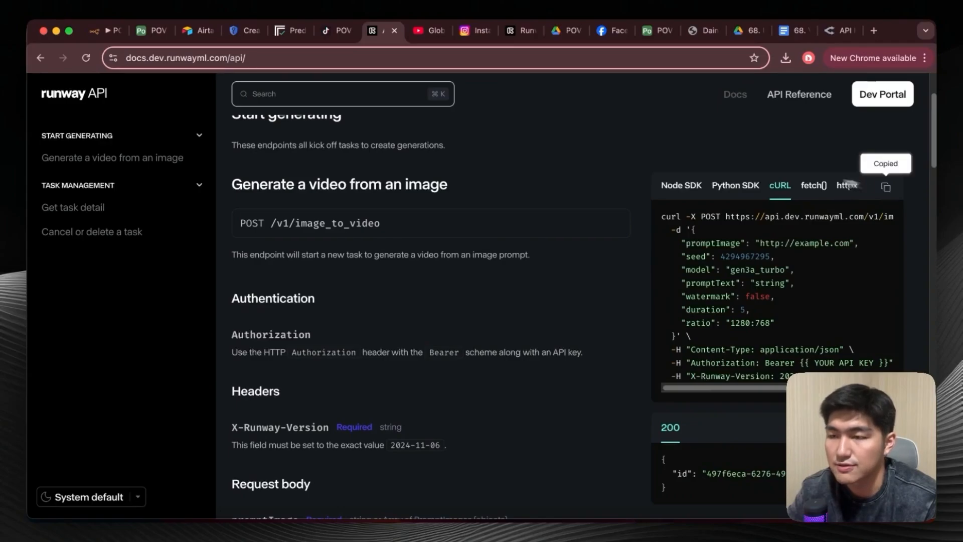
Open the Generate Video node in n8n, paste the copied cURL command for import, and dismiss it without importing.
left_click(109, 31)
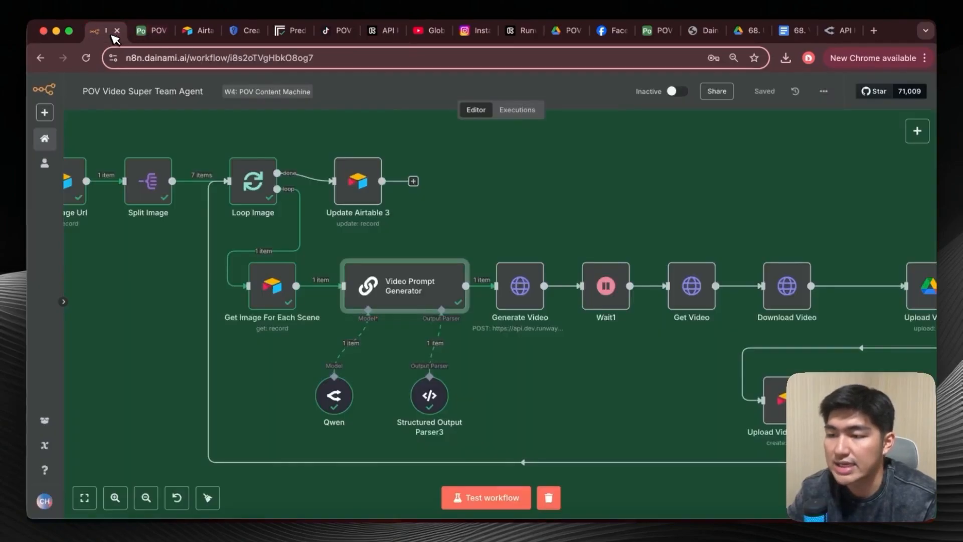
double_click(525, 288)
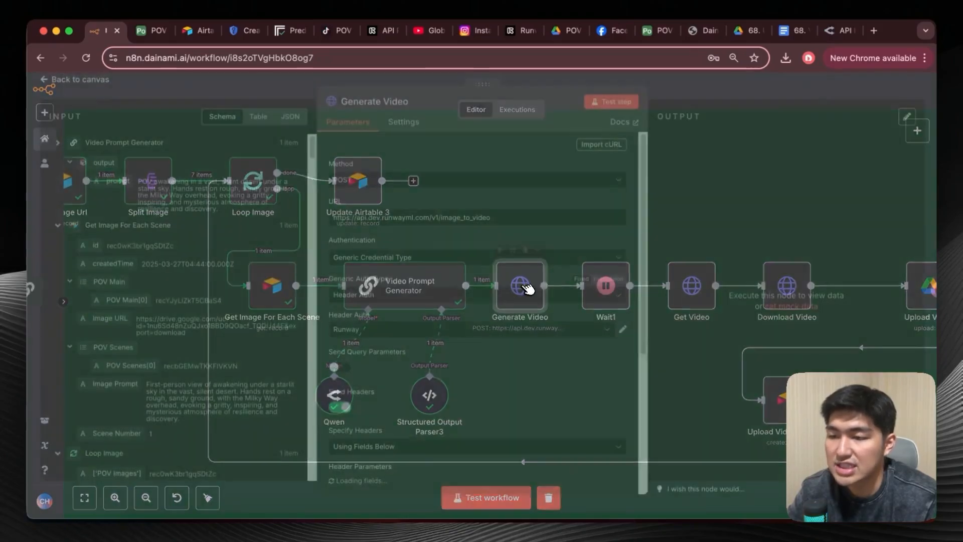
left_click(597, 156)
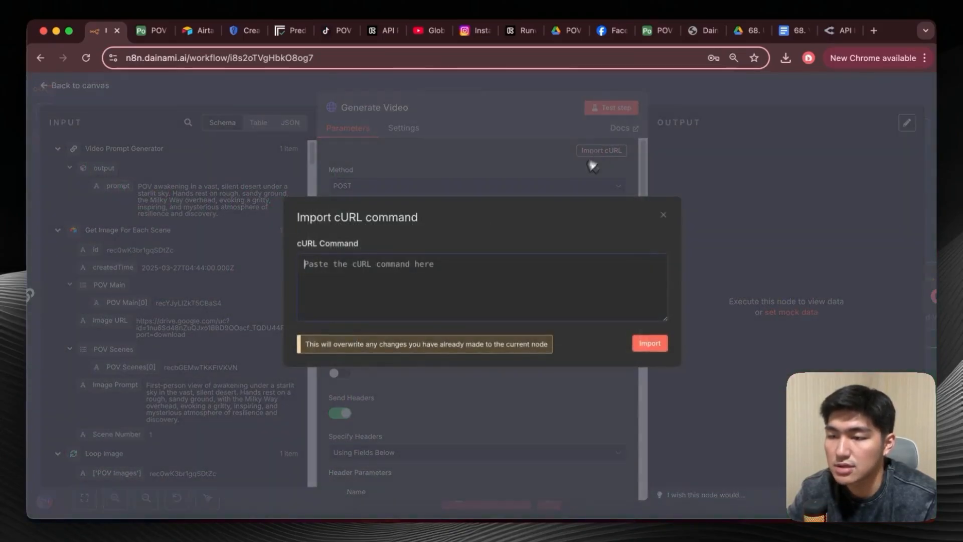
key("super+v")
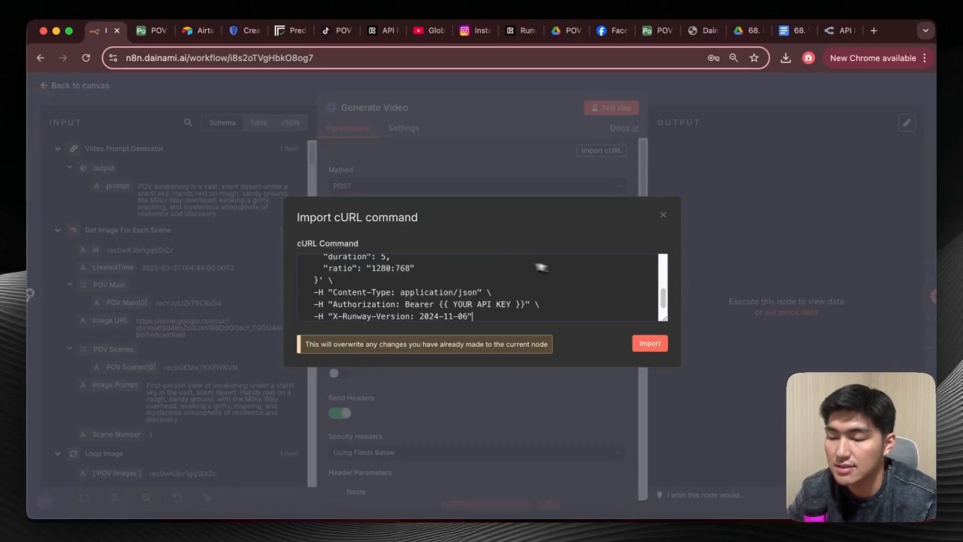
left_click(662, 216)
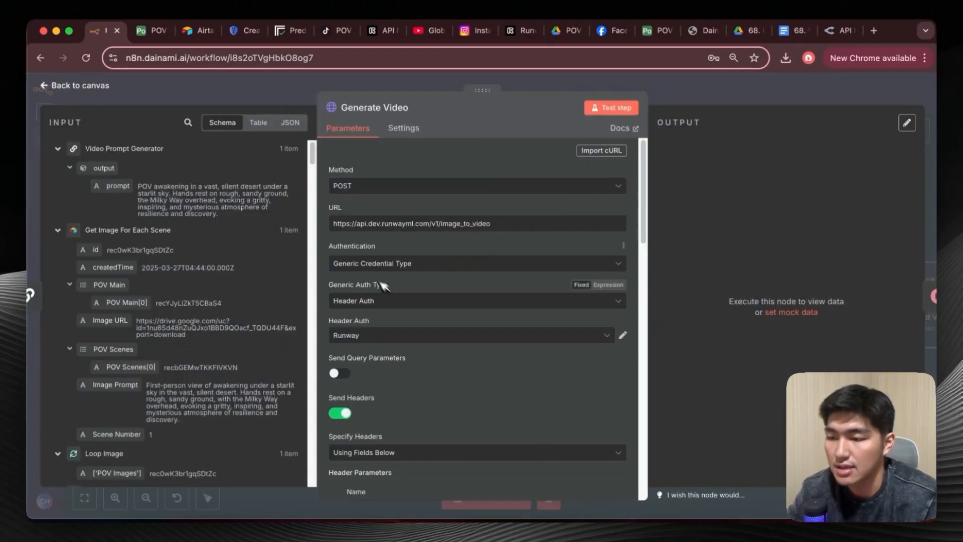
Set the Generate Video node's authentication to Generic Credential Type.
scroll(481, 328, "down", 3)
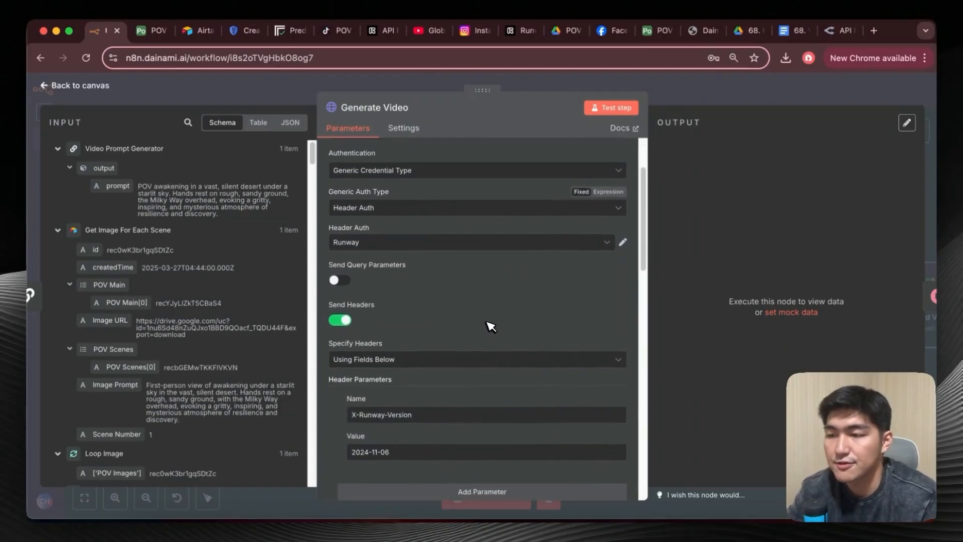
scroll(491, 327, "up", 1)
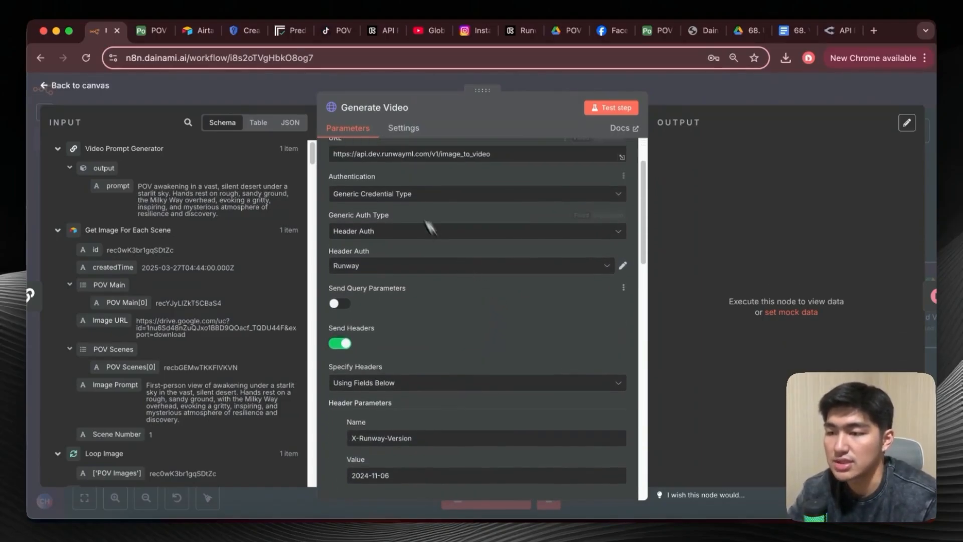
left_click(393, 199)
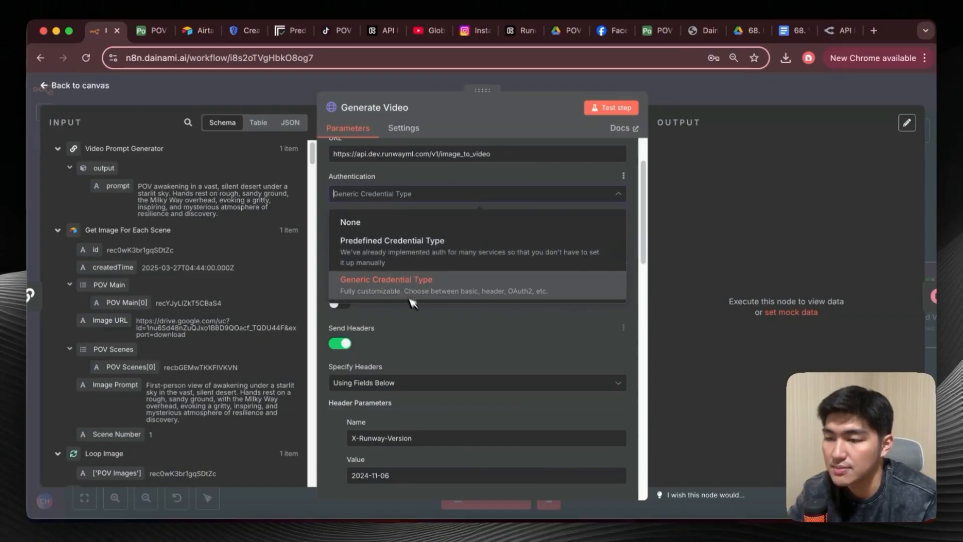
left_click(402, 281)
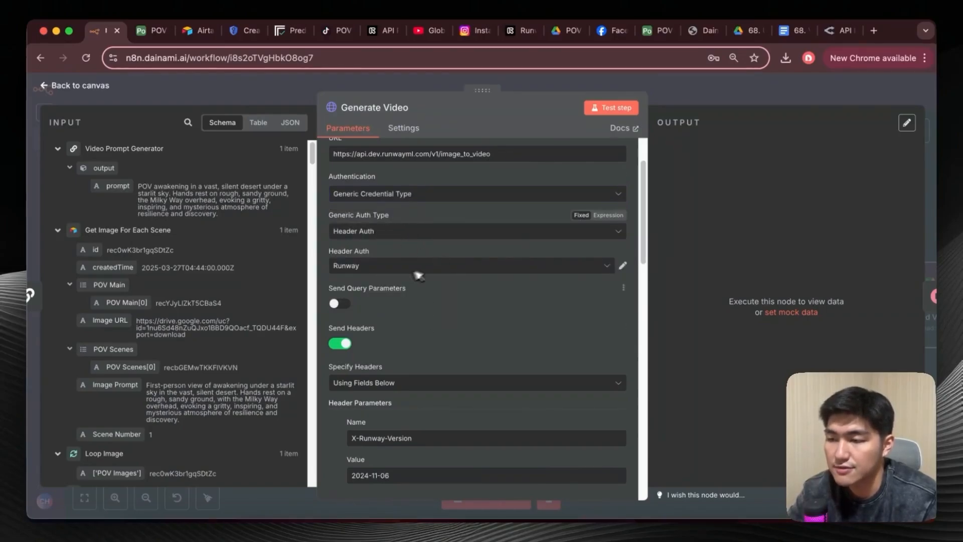
Start a new Header Auth credential for the Generate Video node and name it Runway.
left_click(369, 267)
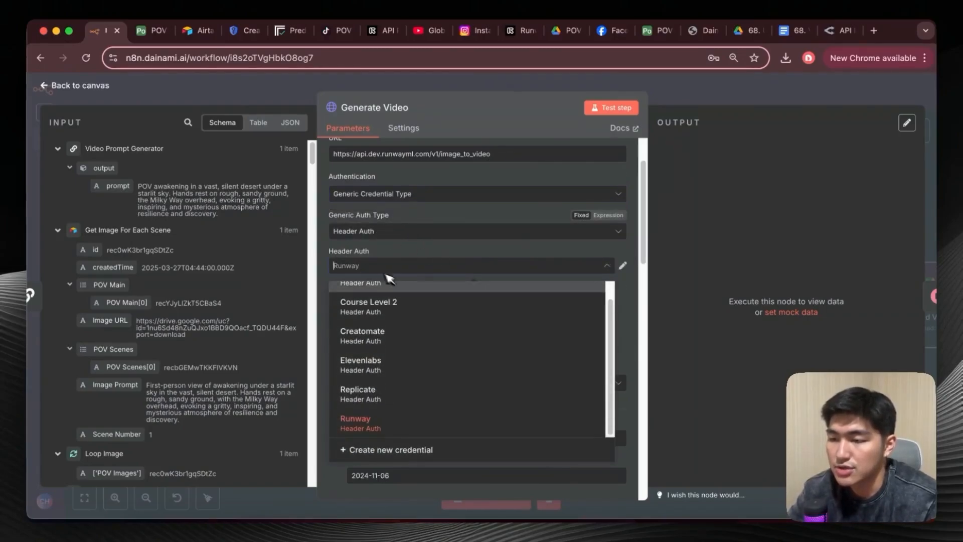
left_click(560, 264)
left_click(598, 264)
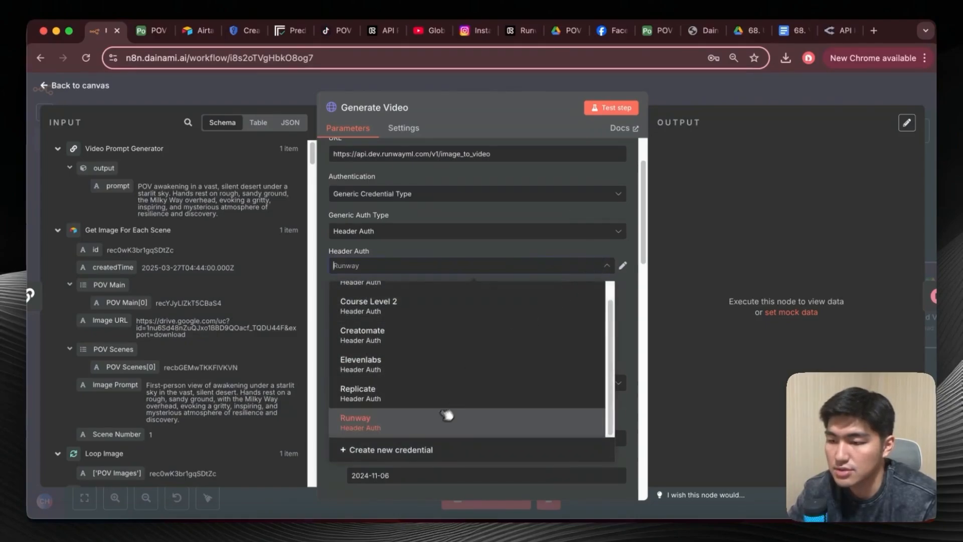
left_click(426, 448)
left_click(271, 129)
type("Runway")
left_click(333, 230)
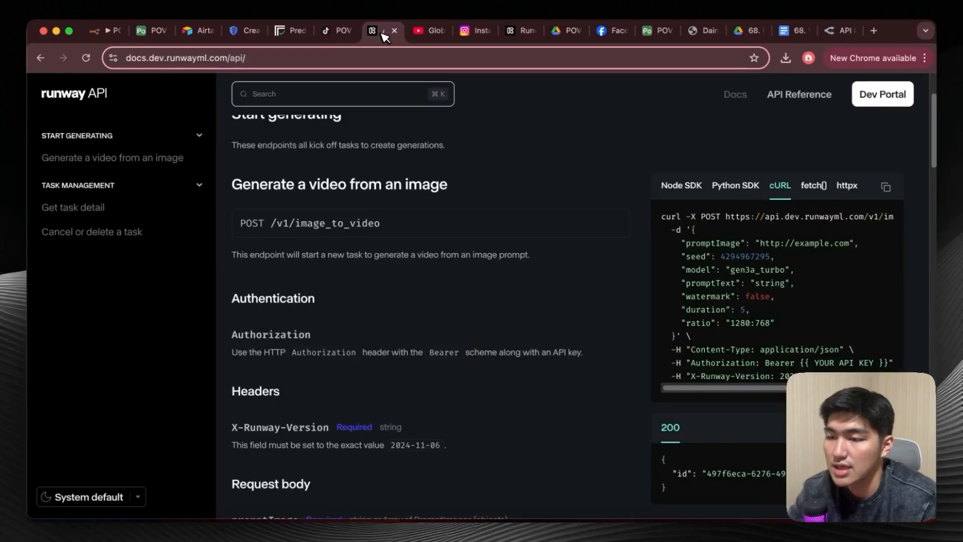
Check the authentication header in the Runway API Reference and set the new credential's header name to Authorization.
left_click(378, 30)
scroll(608, 267, "down", 3)
scroll(652, 274, "down", 2)
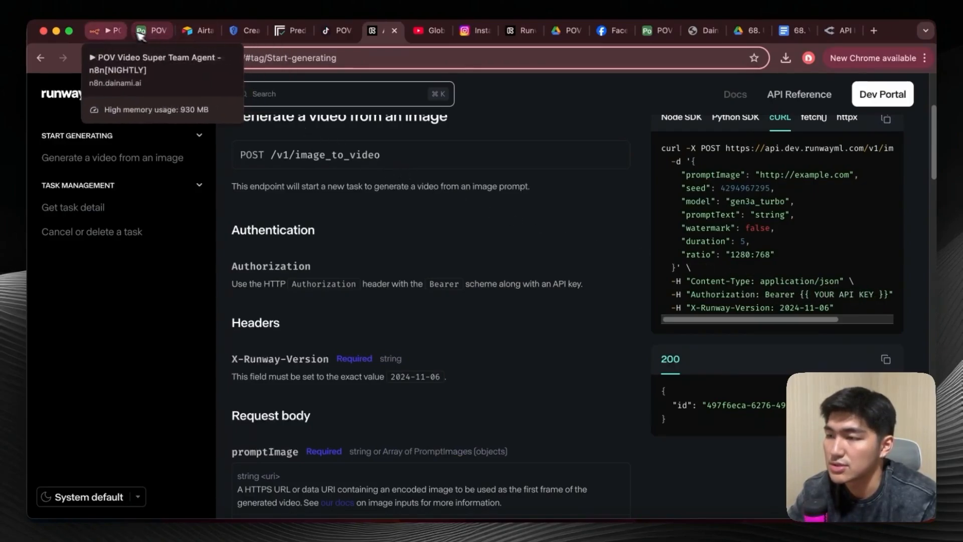
left_click(107, 31)
type("Authorization")
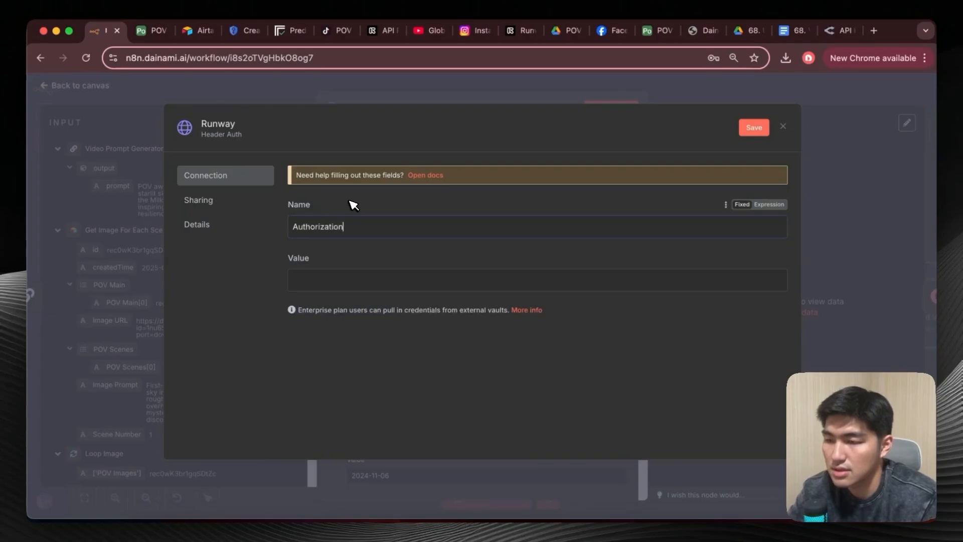
Enter "Bearer" as the credential's value, switch that value to an expression, and discard the credential without saving.
left_click(359, 277)
type("Be")
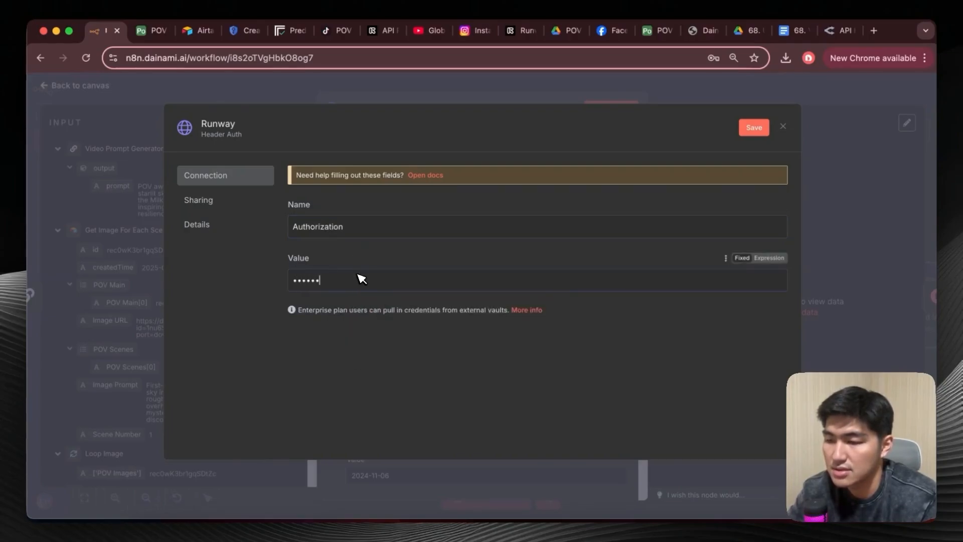
left_click(763, 256)
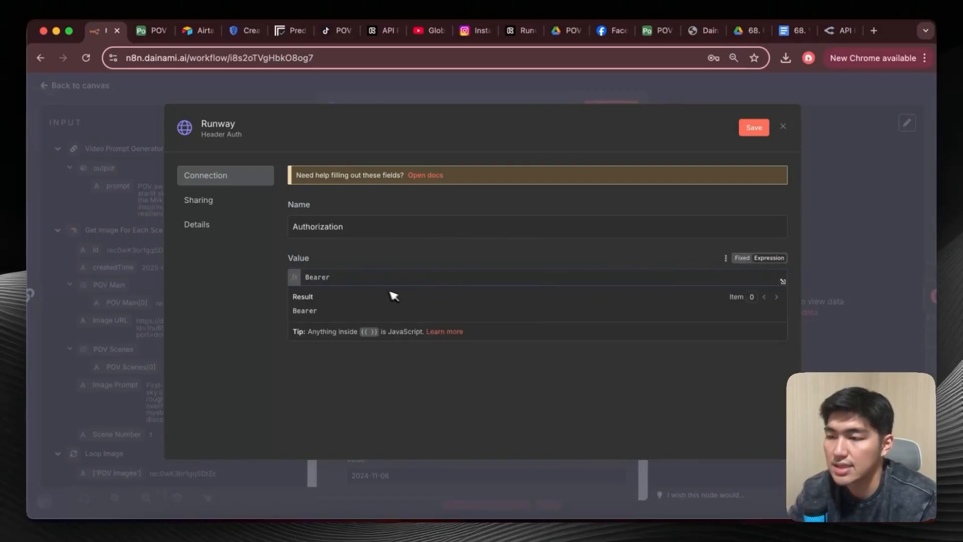
left_click(783, 127)
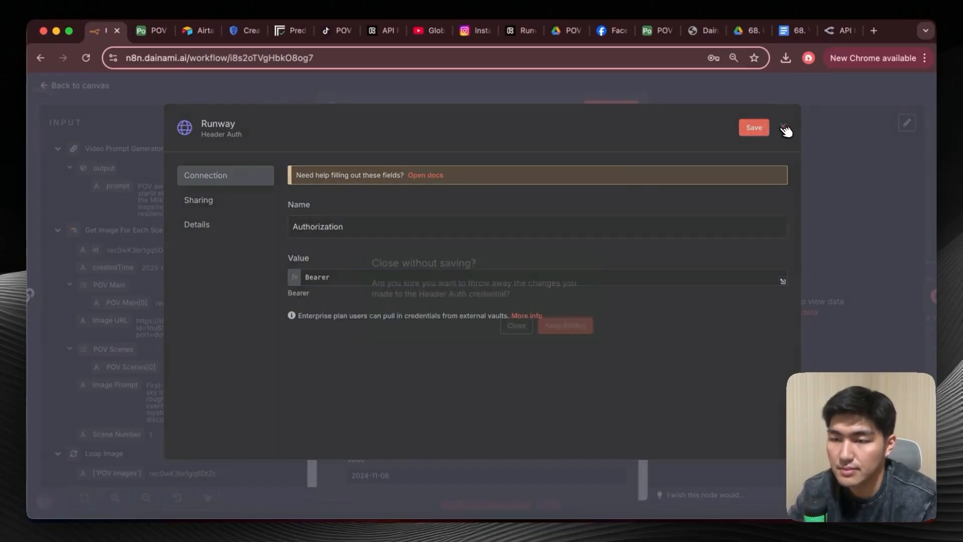
left_click(517, 325)
Review the Generate Video node's X-Runway-Version header and its JSON body parameters promptImage, promptText and model.
scroll(466, 266, "down", 5)
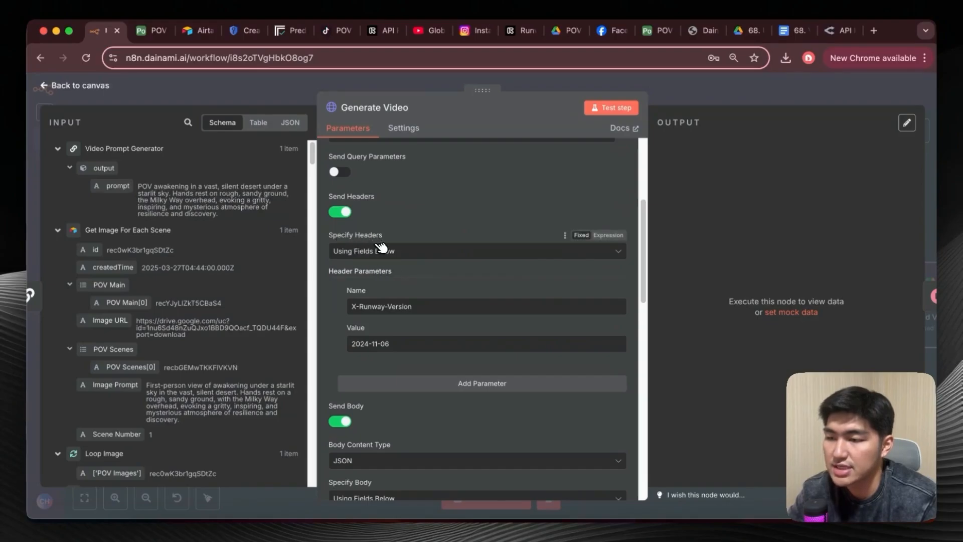
scroll(378, 251, "down", 2)
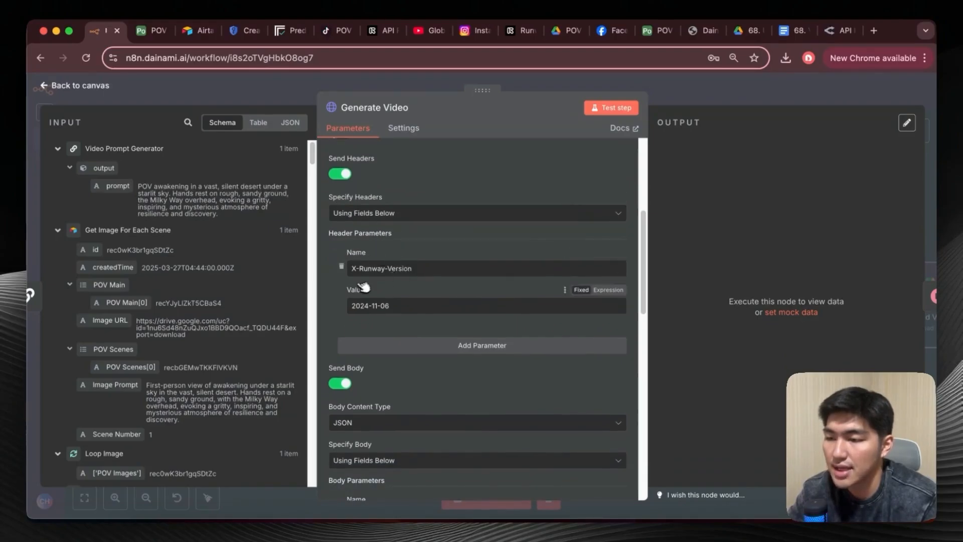
scroll(401, 278, "down", 3)
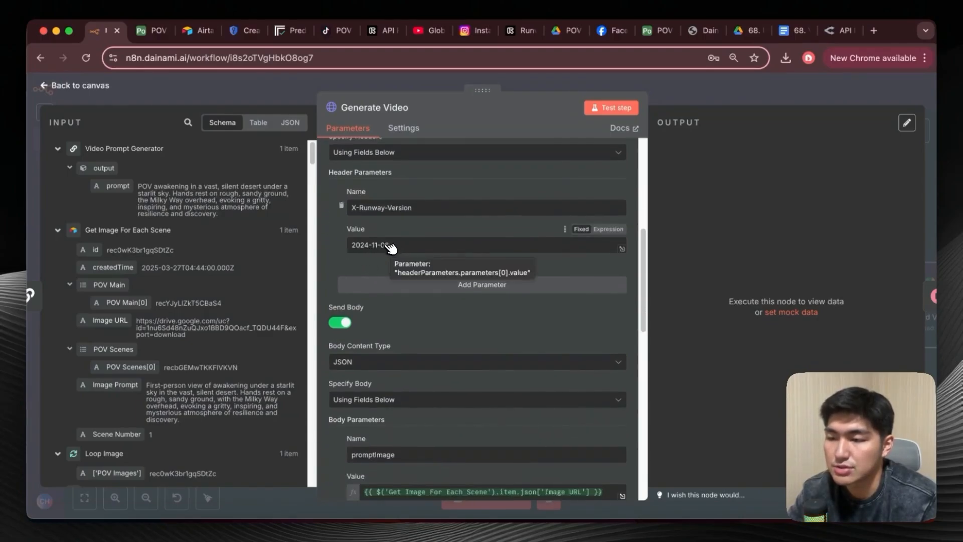
scroll(372, 223, "down", 4)
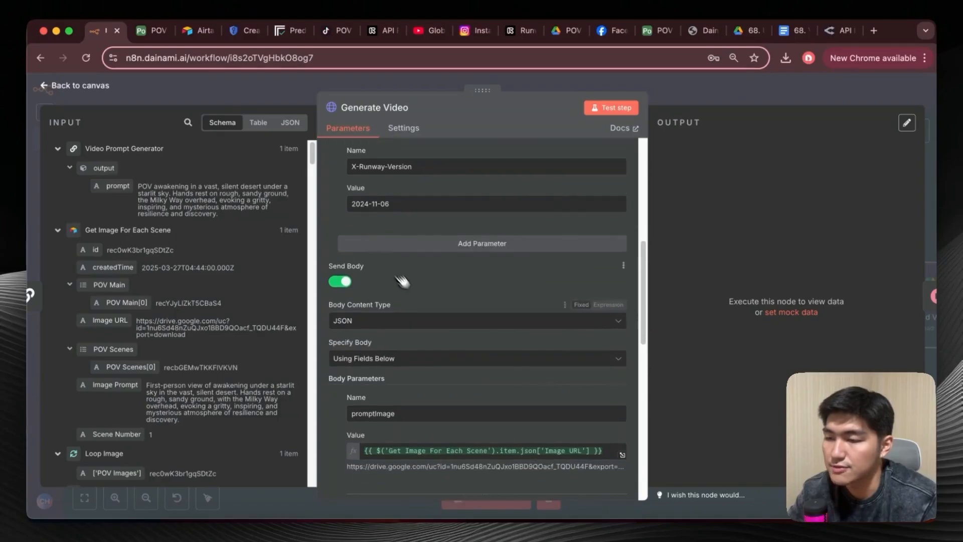
scroll(409, 235, "down", 1)
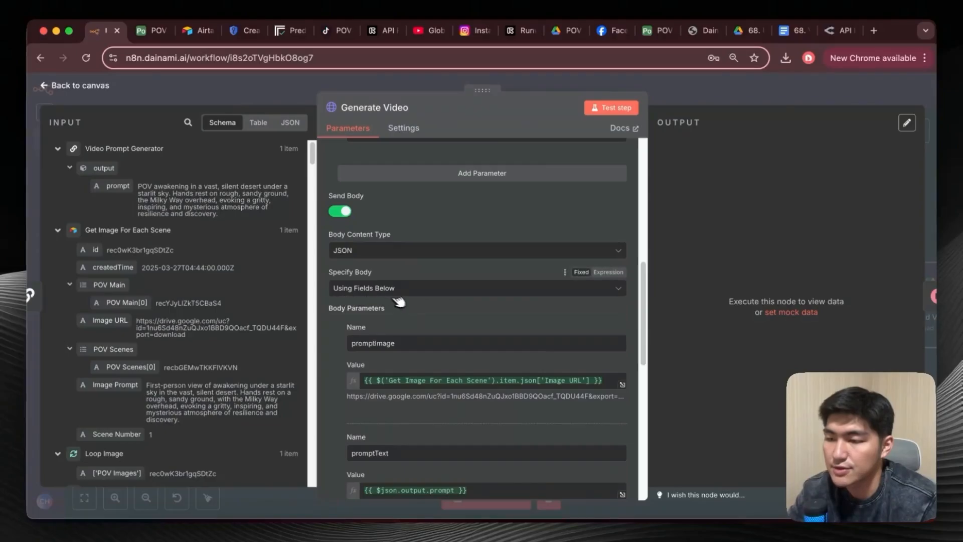
scroll(389, 298, "down", 3)
scroll(389, 298, "down", 2)
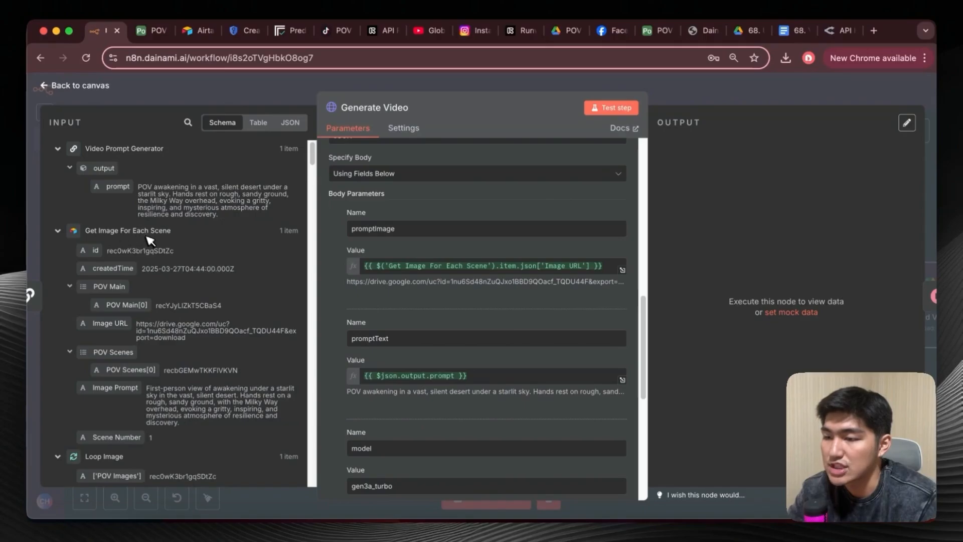
Review the Generate Video node's remaining body parameters, including ratio and duration, and return to the canvas.
mouse_move(122, 331)
left_mouse_down()
mouse_move(401, 273)
mouse_move(153, 349)
mouse_move(133, 339)
left_mouse_up()
scroll(394, 321, "down", 3)
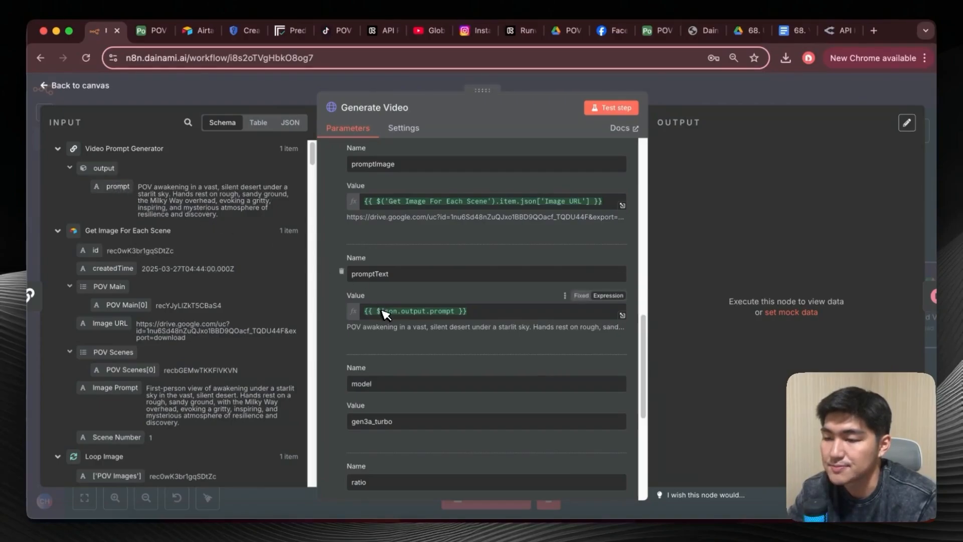
scroll(383, 313, "down", 2)
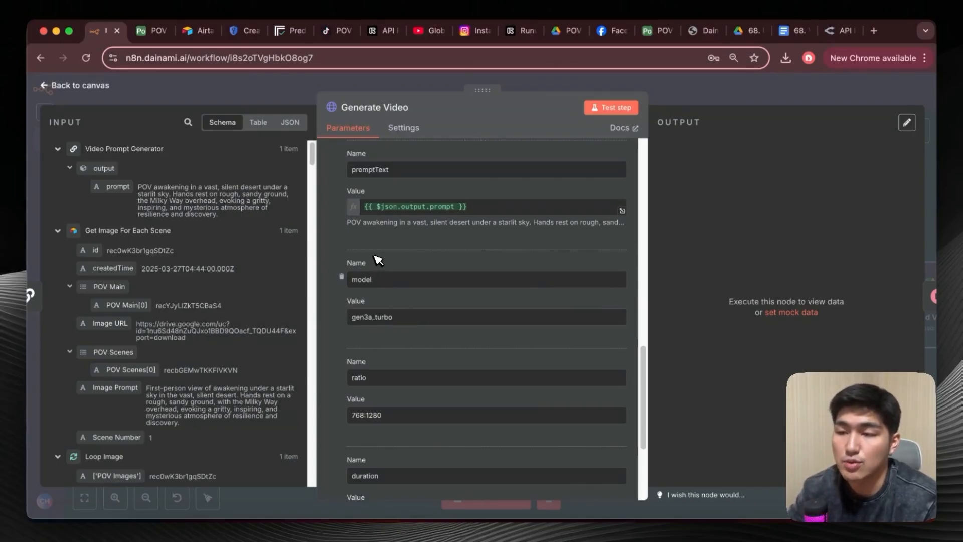
scroll(434, 354, "down", 1)
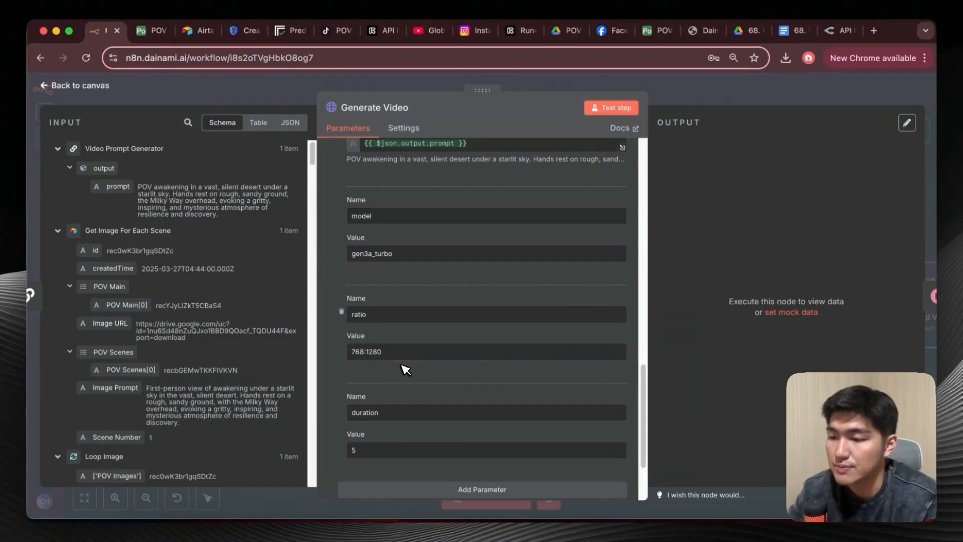
scroll(406, 369, "down", 3)
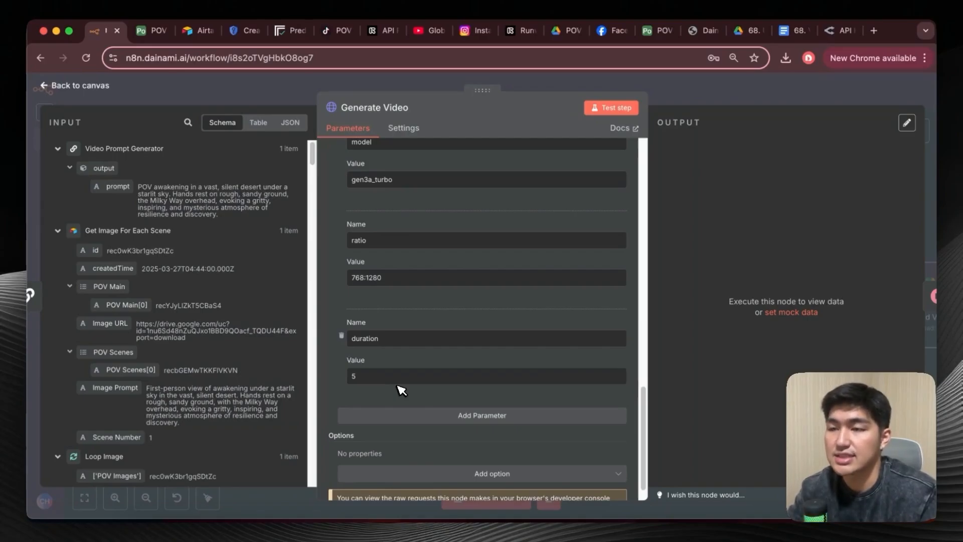
scroll(401, 390, "up", 15)
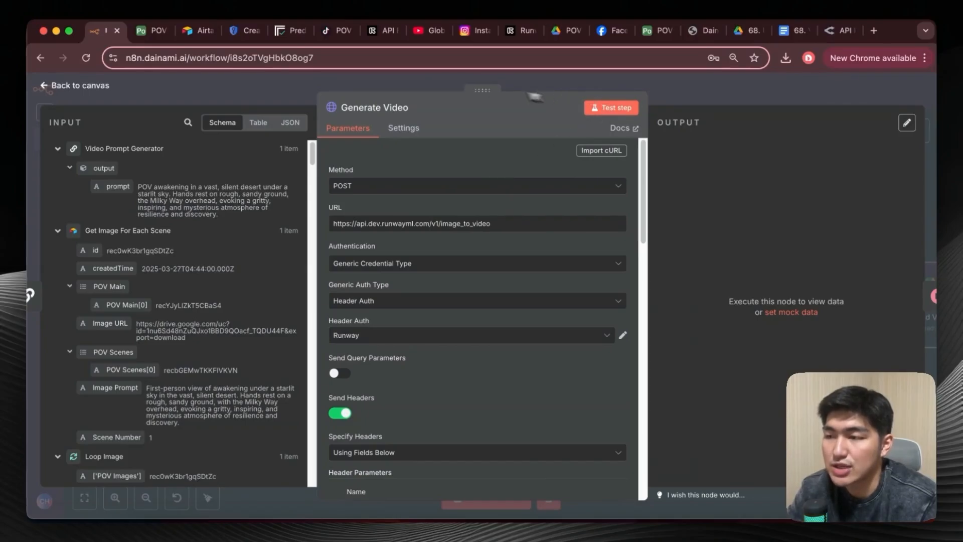
left_click(64, 87)
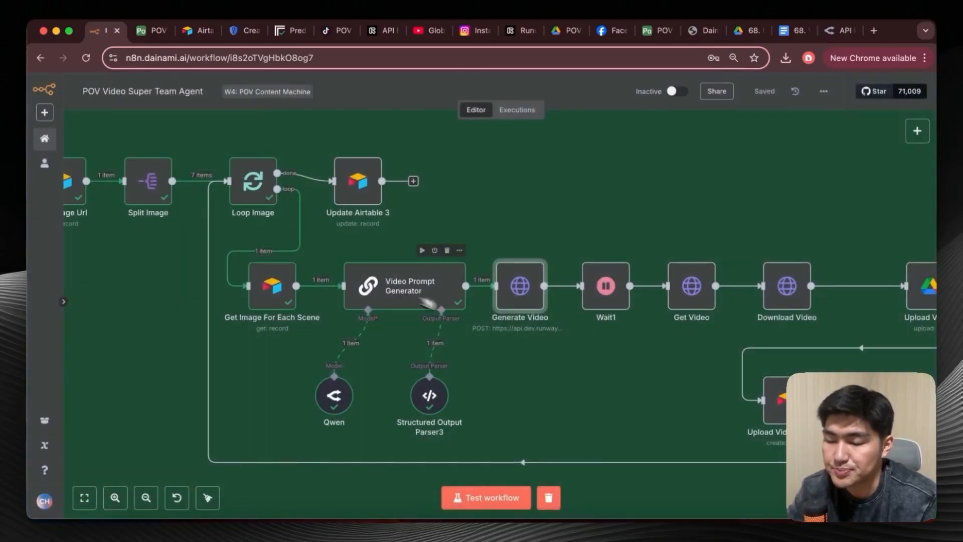
Inspect the Wait1 node's resume mode, wait amount and unit, and close it.
scroll(517, 338, "right", 3)
scroll(507, 331, "right", 2)
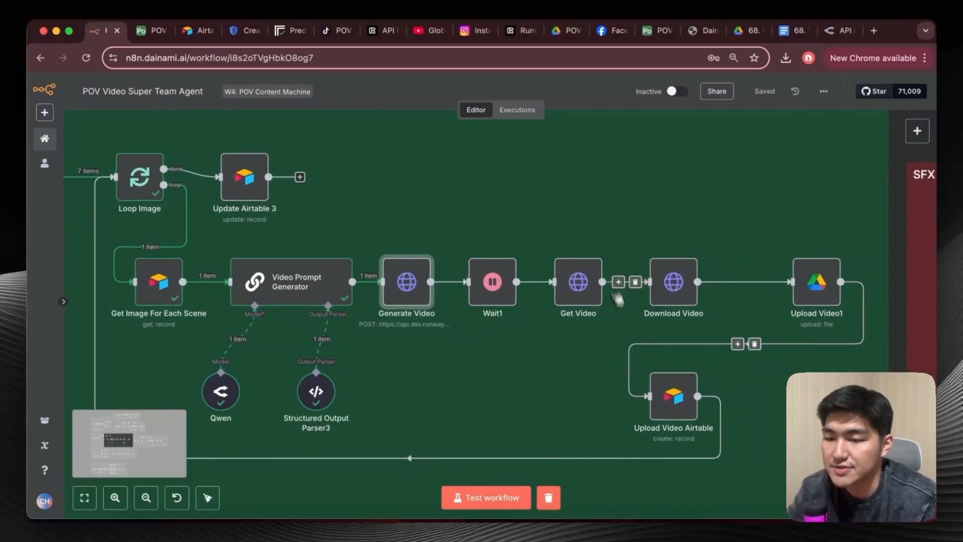
scroll(527, 278, "right", 2)
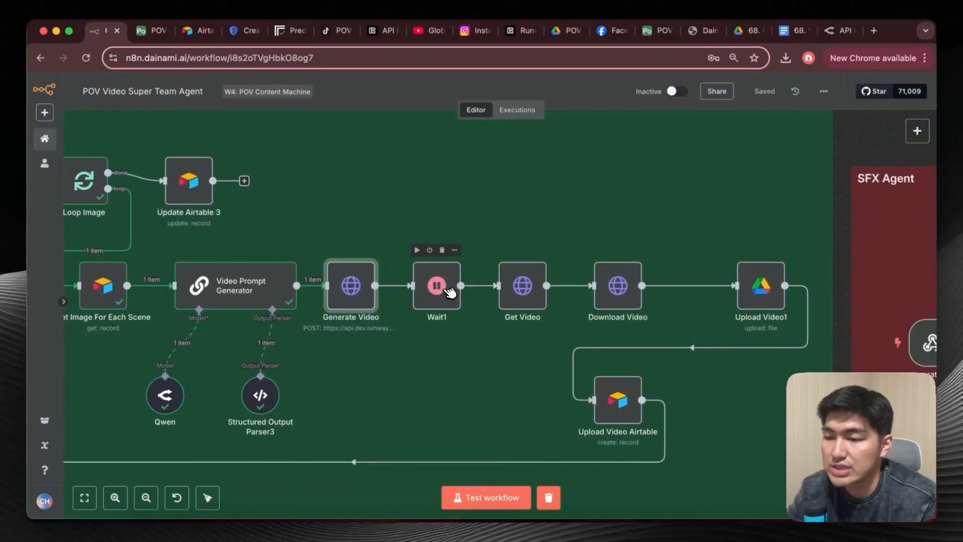
double_click(447, 291)
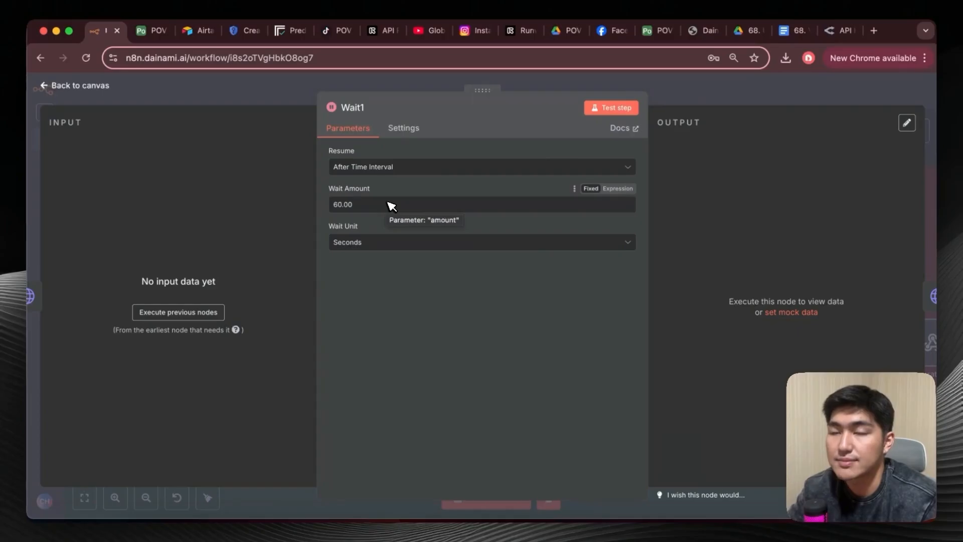
left_click(95, 95)
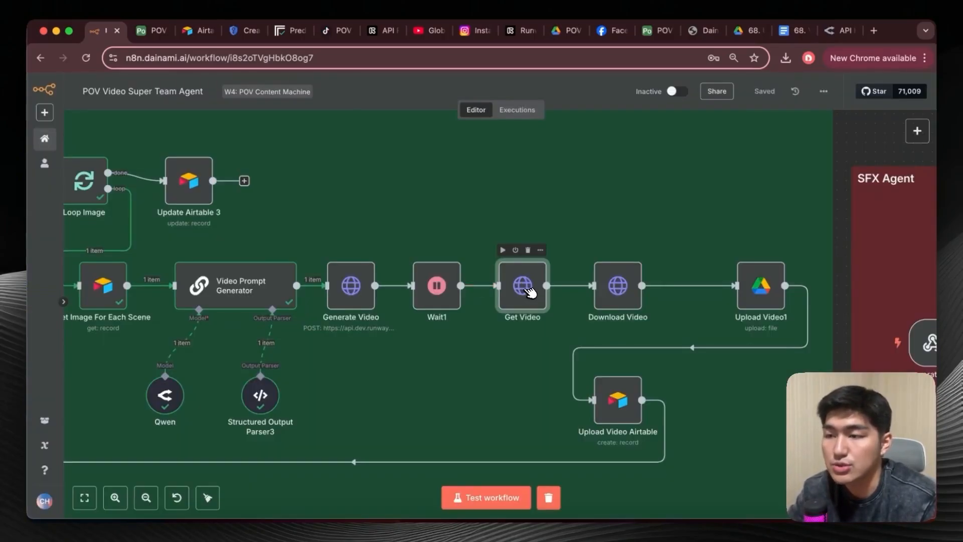
Review the Get Video node's task URL, authentication and X-Runway-Version header, comparing its request with the Generate Video node.
double_click(528, 289)
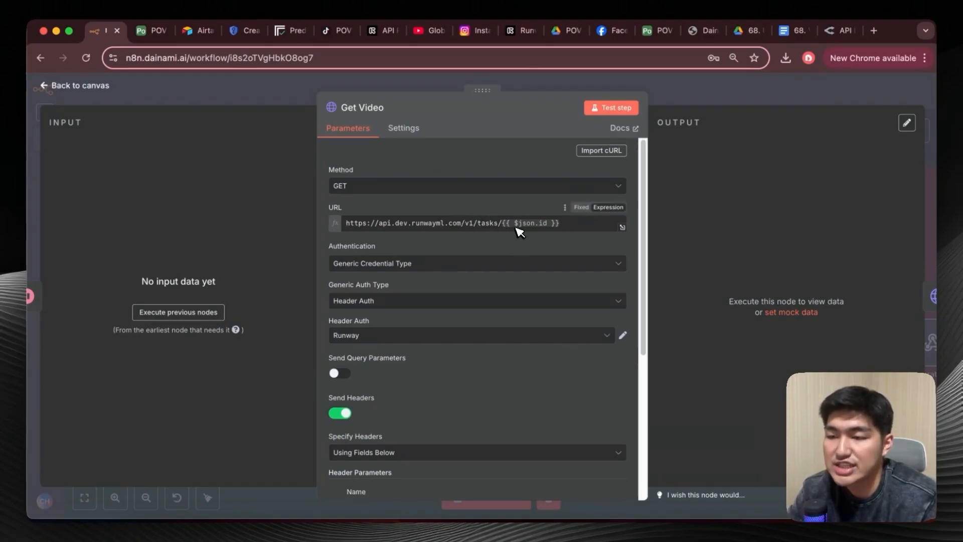
left_click(53, 90)
double_click(351, 280)
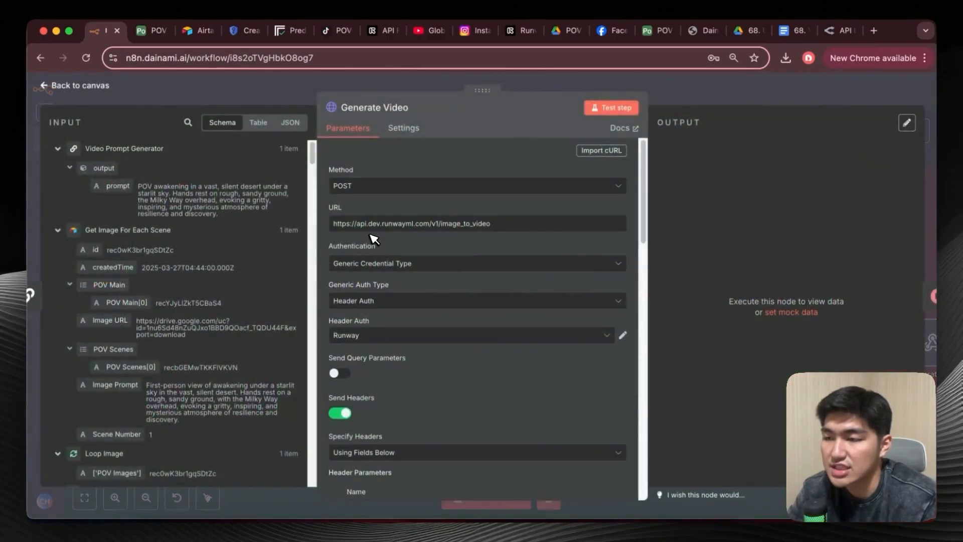
left_click(54, 85)
double_click(521, 289)
scroll(436, 301, "down", 2)
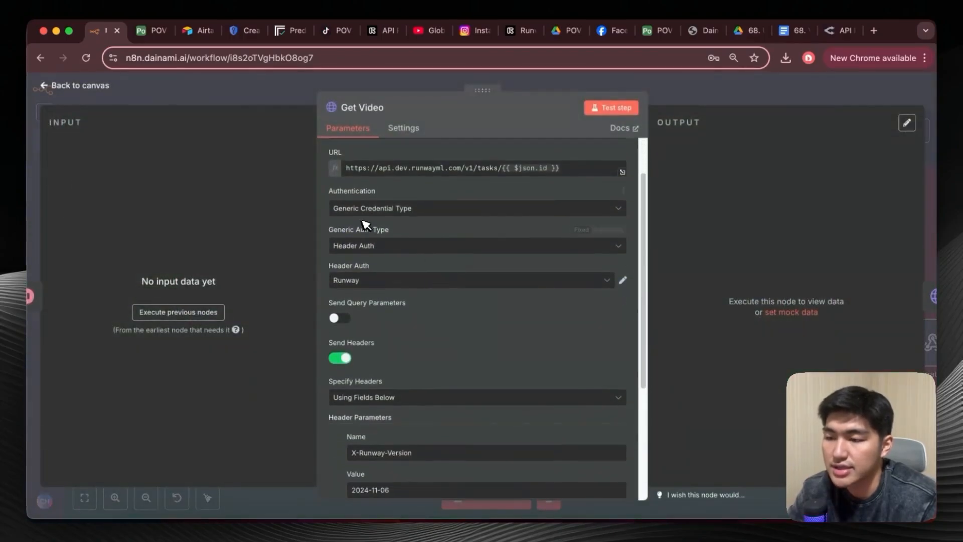
scroll(421, 274, "down", 3)
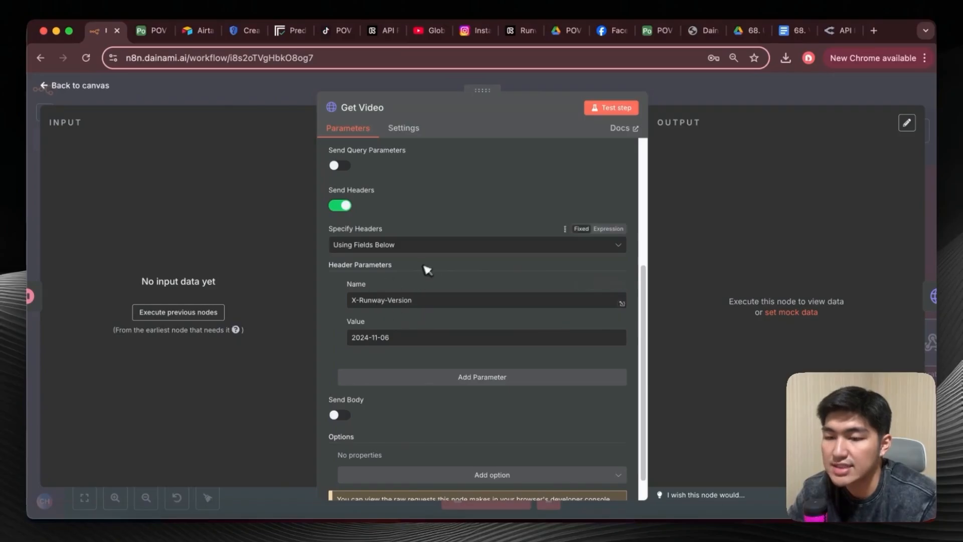
left_click(44, 98)
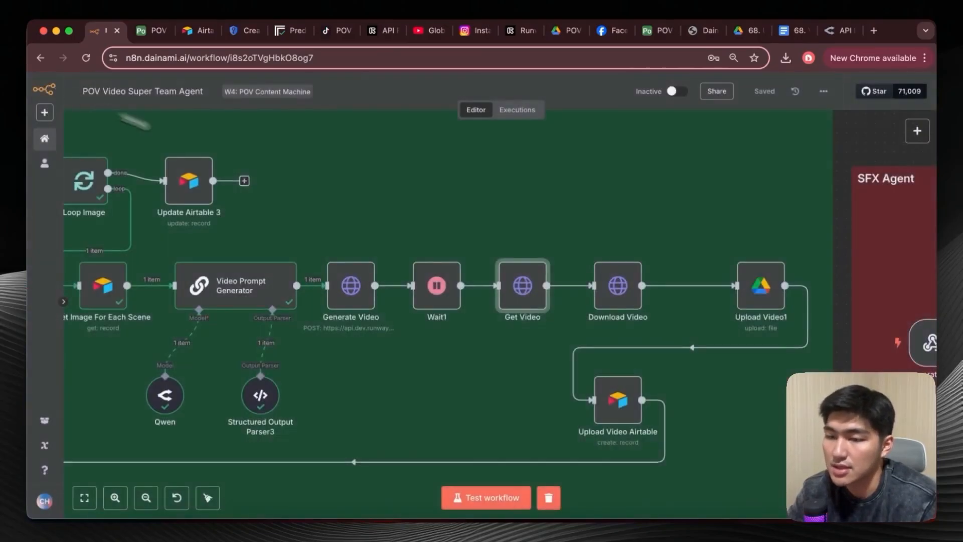
Check the Download Video node's request method and URL expression, and close the node.
scroll(552, 276, "right", 2)
double_click(582, 275)
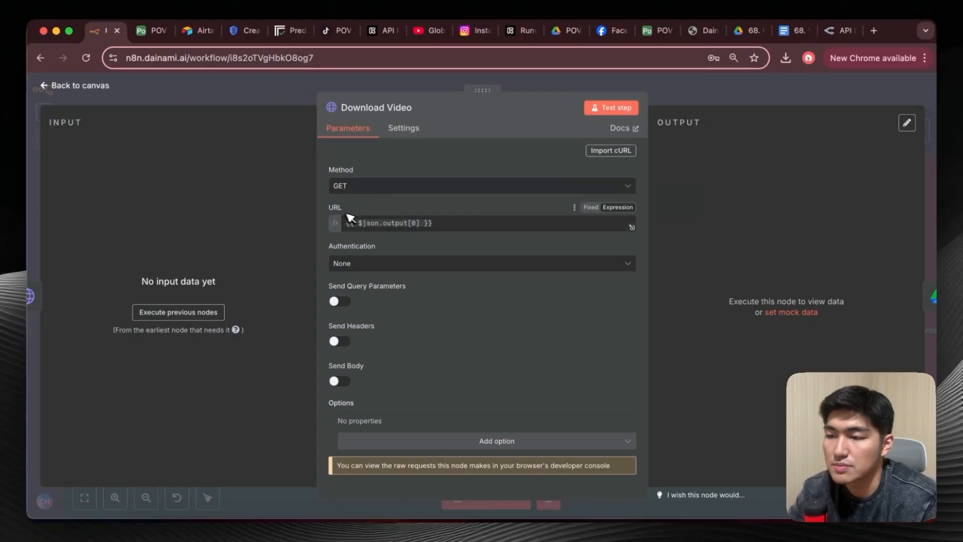
left_click(48, 86)
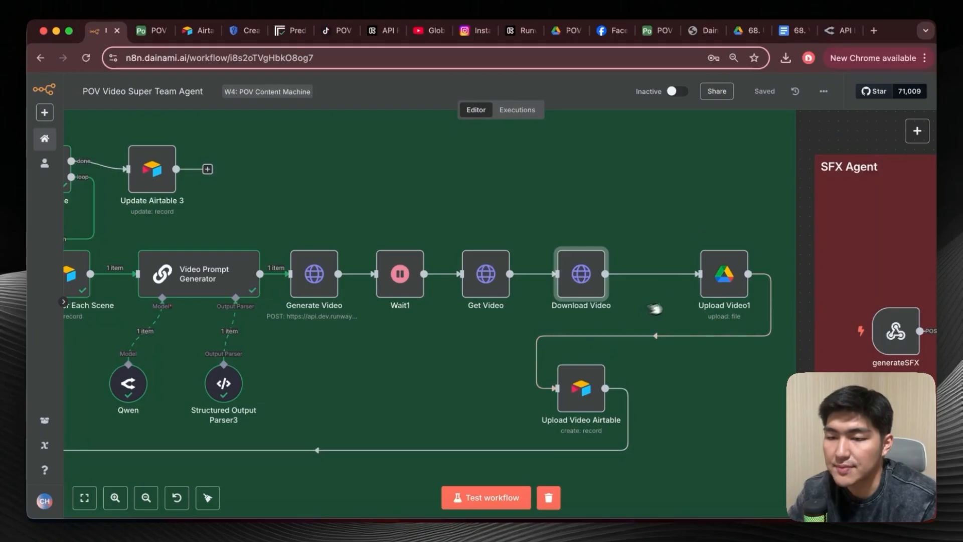
Review the Upload Video1 node's file name expression and parent folder, checking the POV Videos subfolders in Google Drive.
double_click(724, 275)
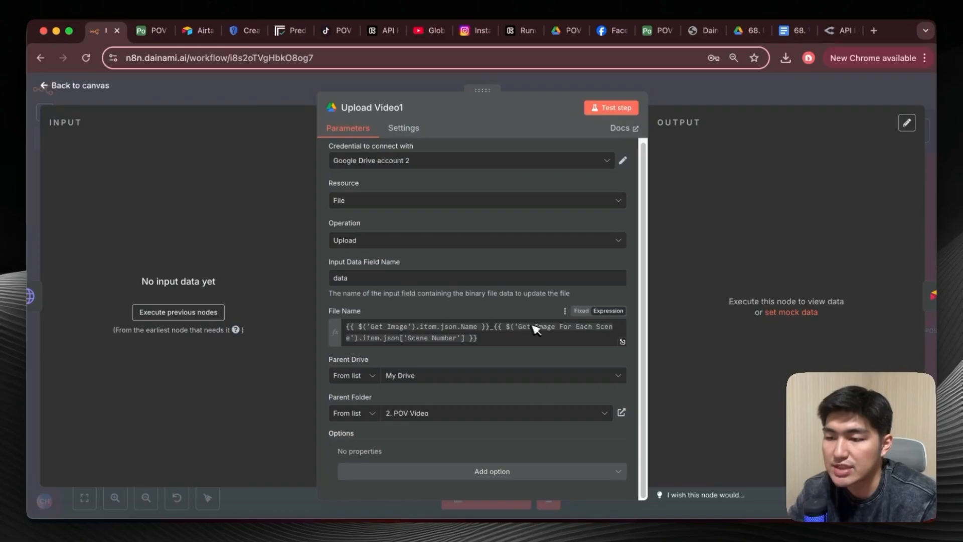
scroll(469, 340, "up", 1)
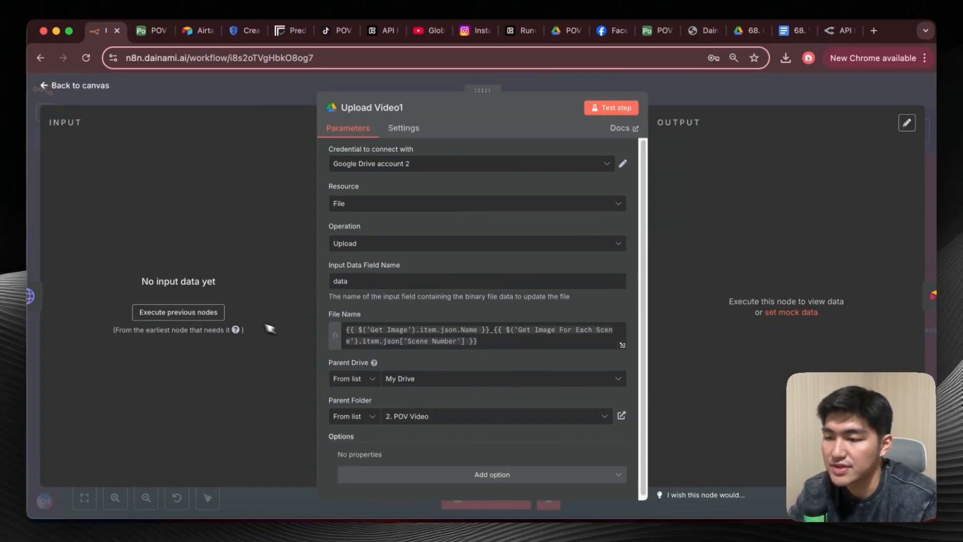
scroll(386, 376, "down", 1)
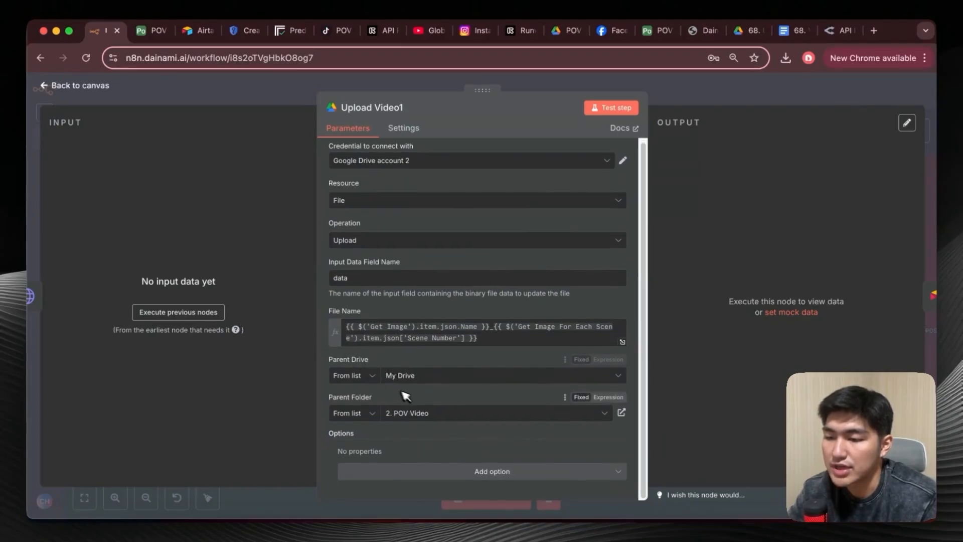
left_click(569, 31)
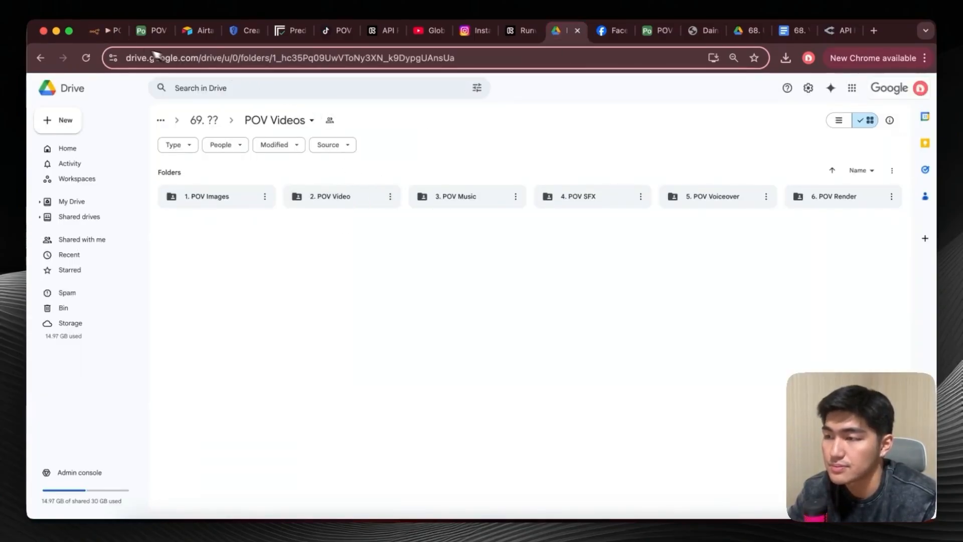
left_click(99, 30)
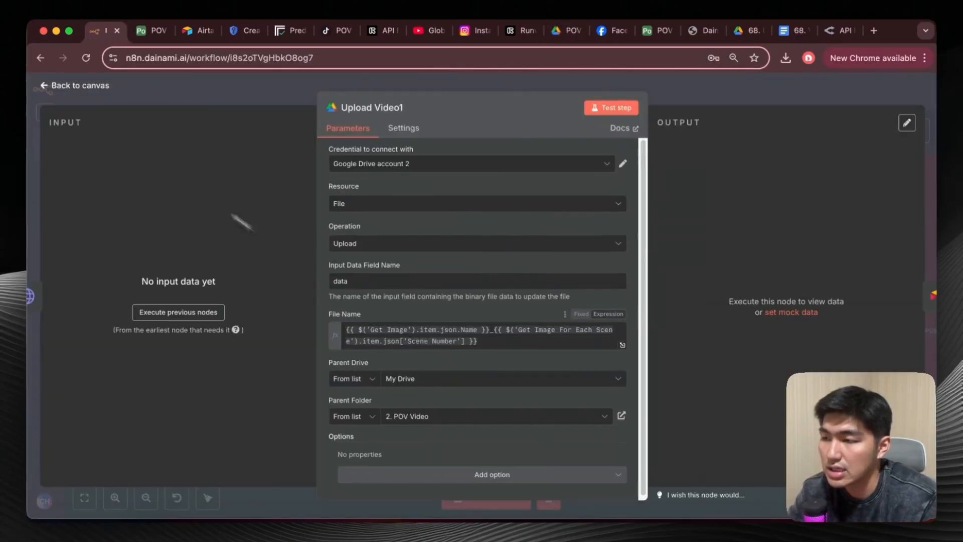
left_click(45, 86)
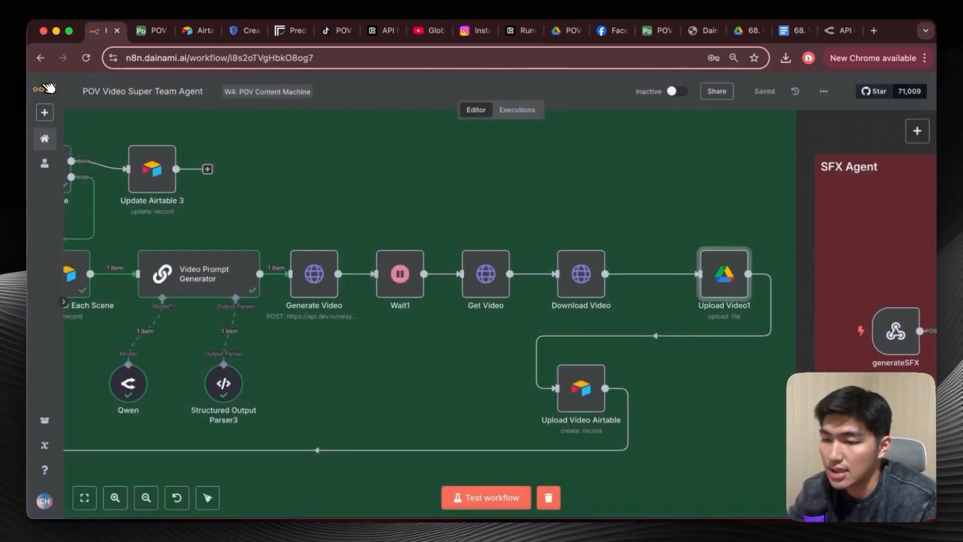
Compare the Upload Video Airtable node's column mappings with the POV Videos table in Airtable, and close the node.
double_click(592, 391)
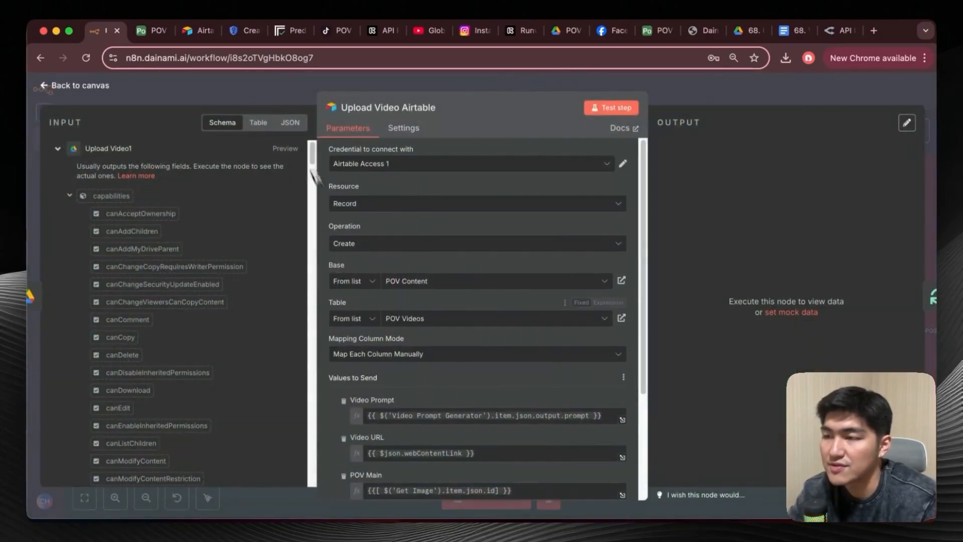
left_click(149, 30)
left_click(155, 89)
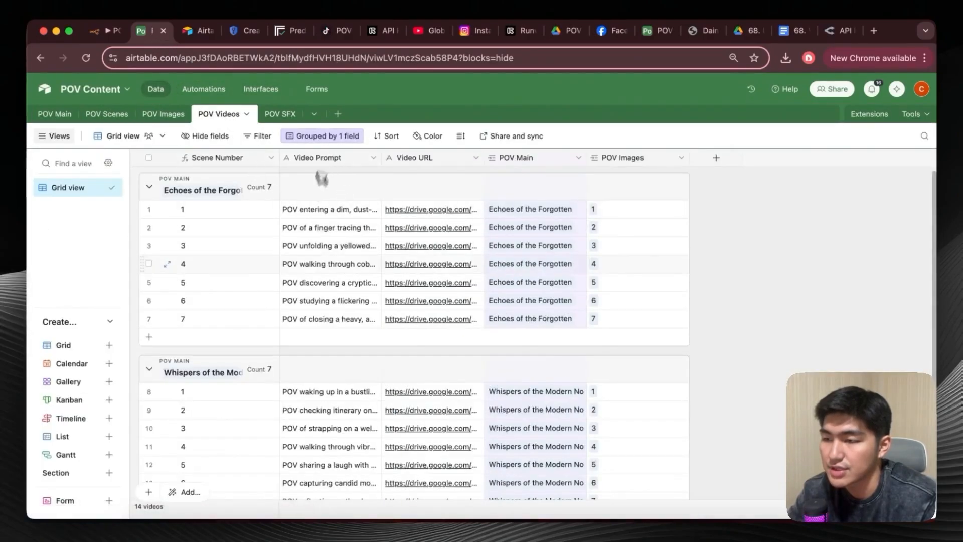
scroll(305, 271, "up", 1)
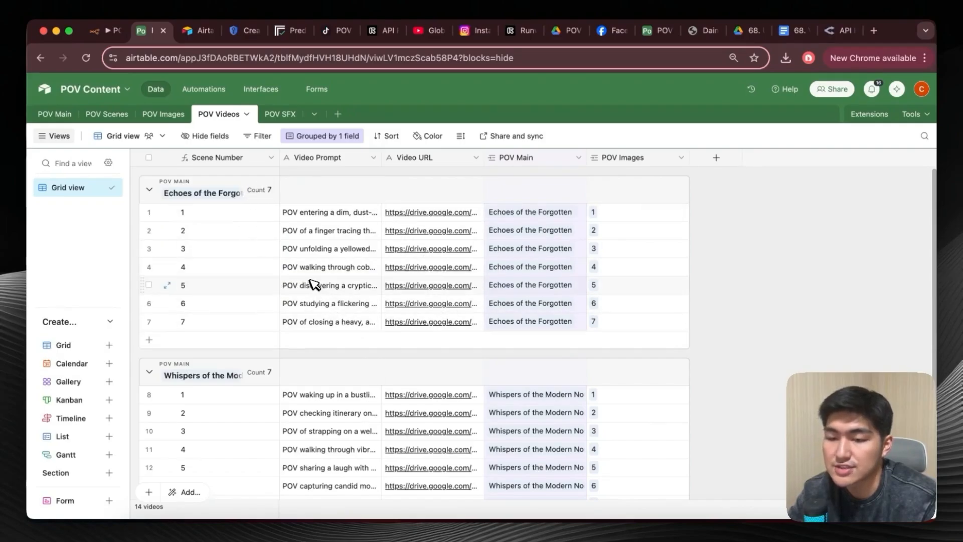
key("ctrl+shift+Tab")
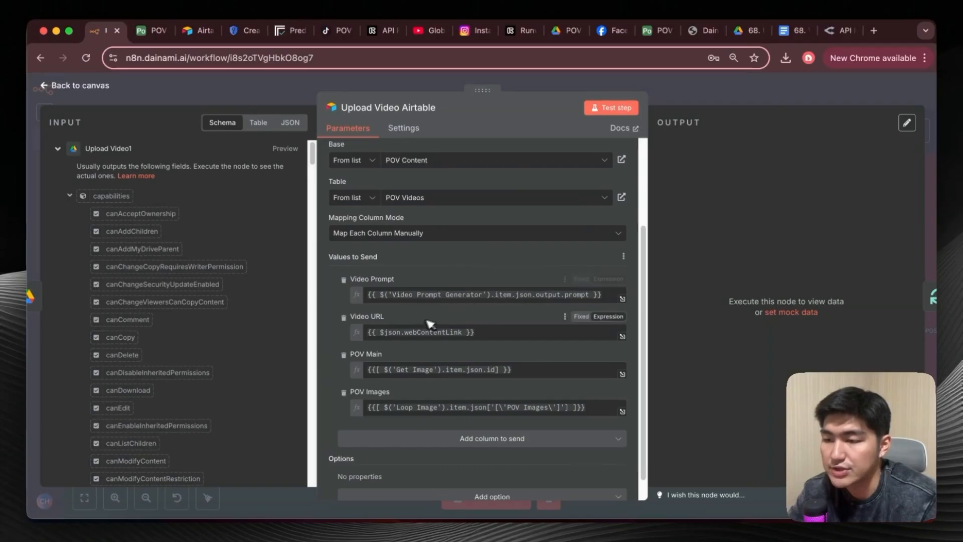
scroll(411, 321, "down", 1)
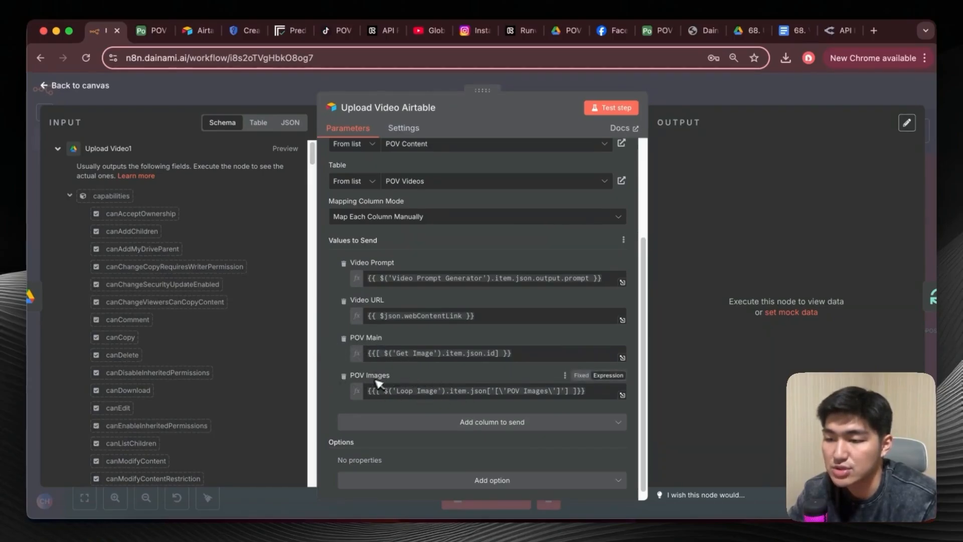
scroll(462, 311, "up", 5)
key("Escape")
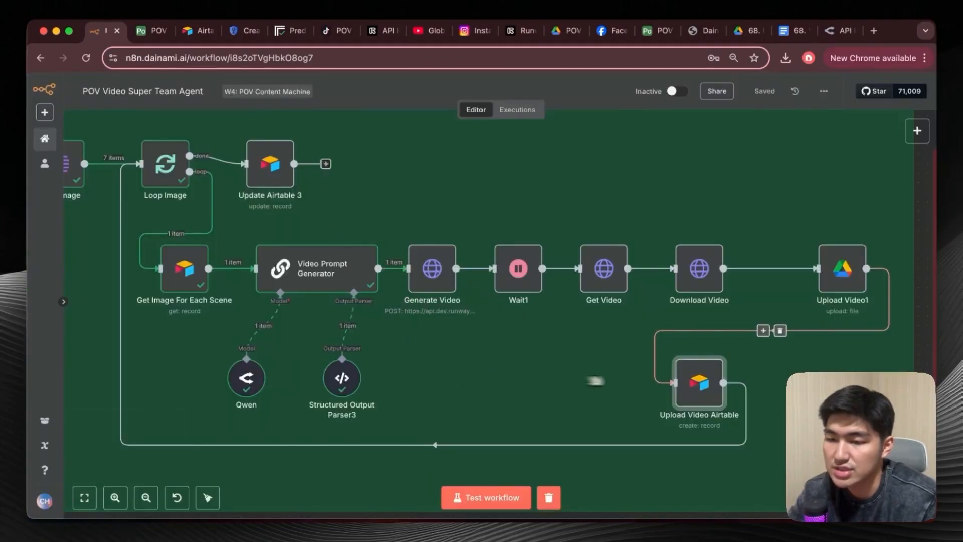
Execute the workflow up to the Upload Video Airtable node and inspect that node's input and output data.
left_click(681, 347)
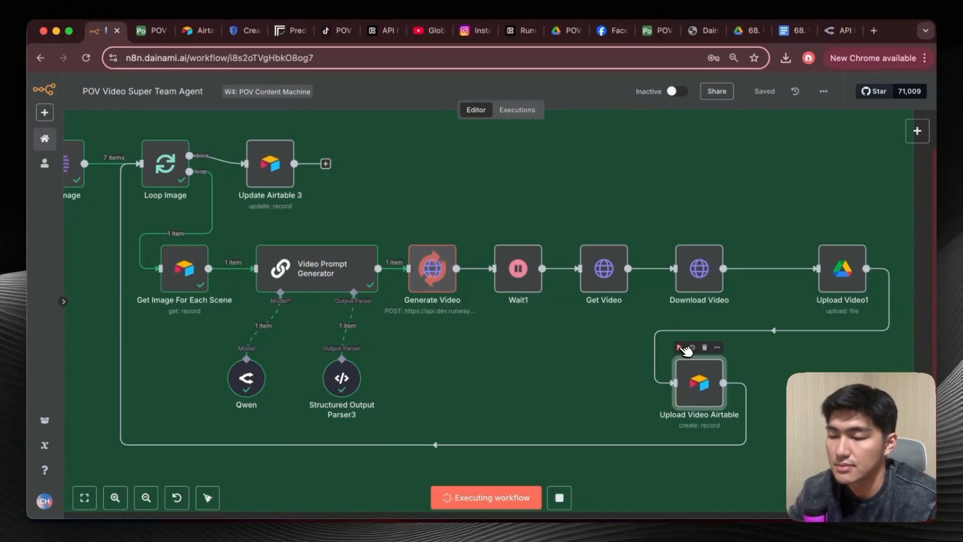
double_click(701, 388)
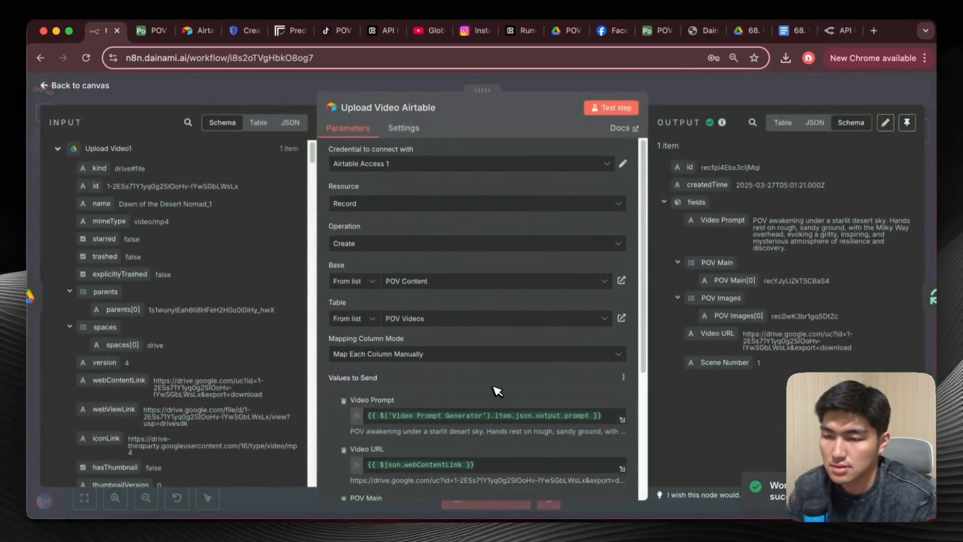
key("Escape")
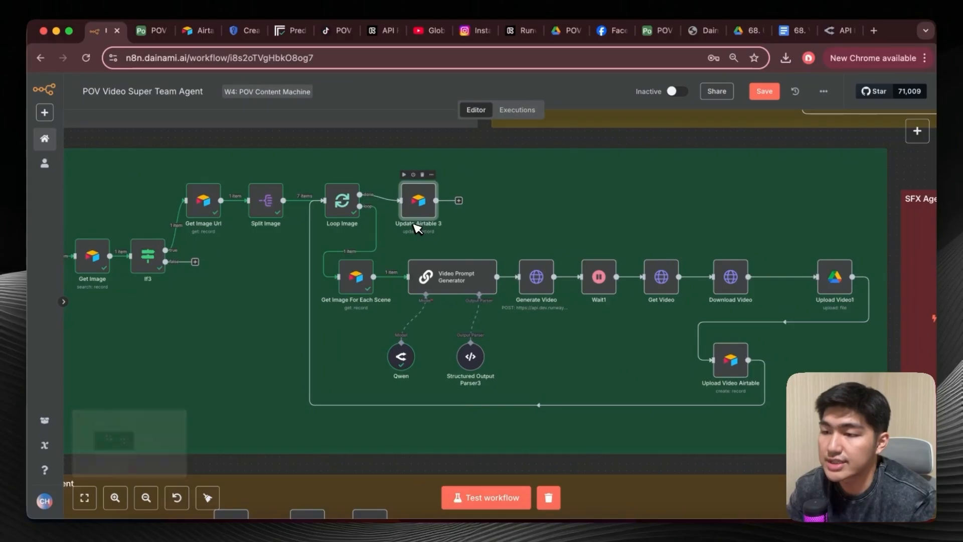
Review the Update Airtable 3 node's table, id matching and Status mapping, and compare them with the POV Main table in Airtable.
scroll(358, 284, "left", 5)
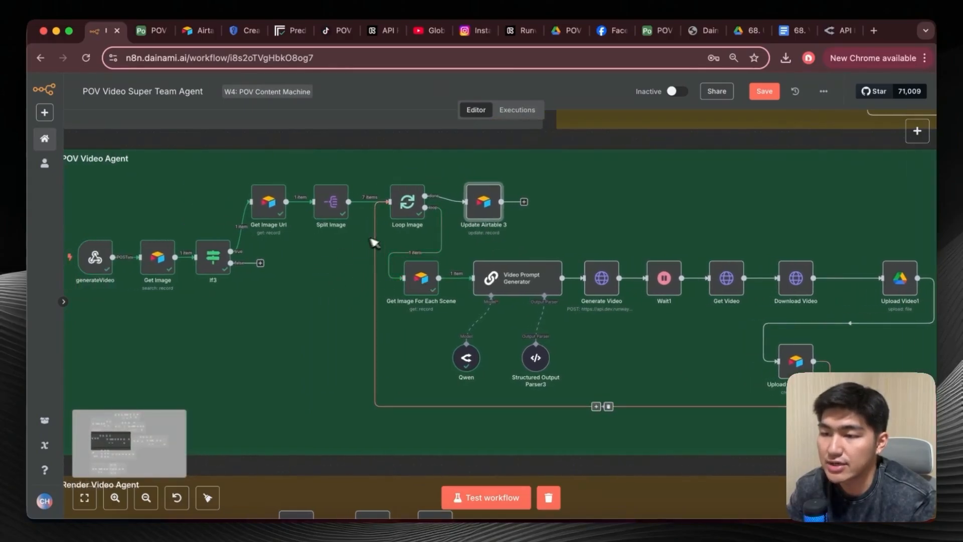
scroll(429, 233, "right", 6)
scroll(429, 233, "up", 3)
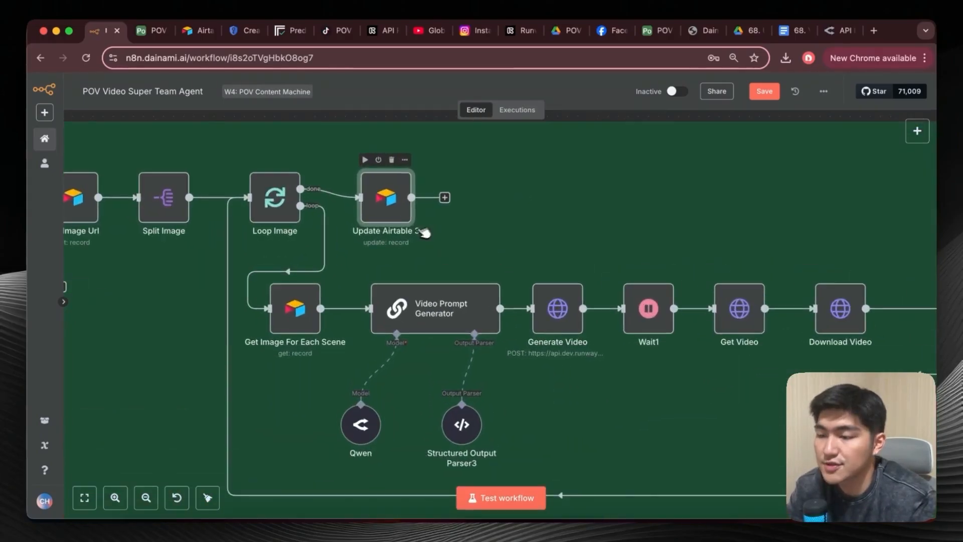
double_click(402, 215)
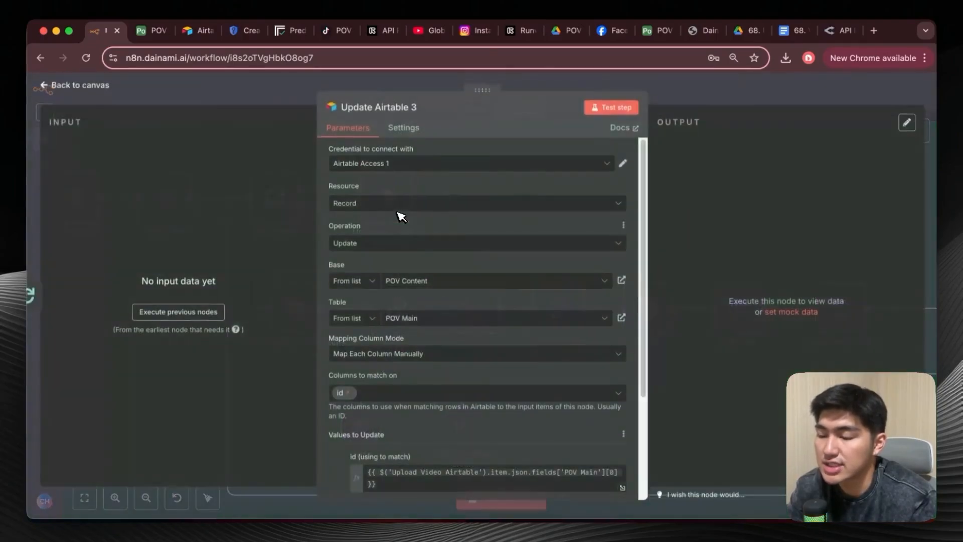
scroll(443, 363, "down", 3)
scroll(444, 301, "up", 3)
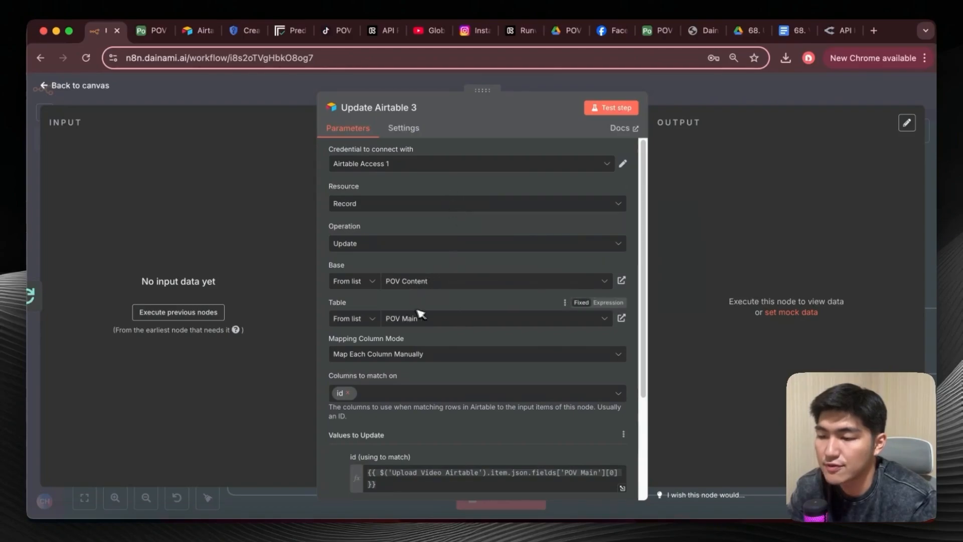
scroll(423, 329, "down", 3)
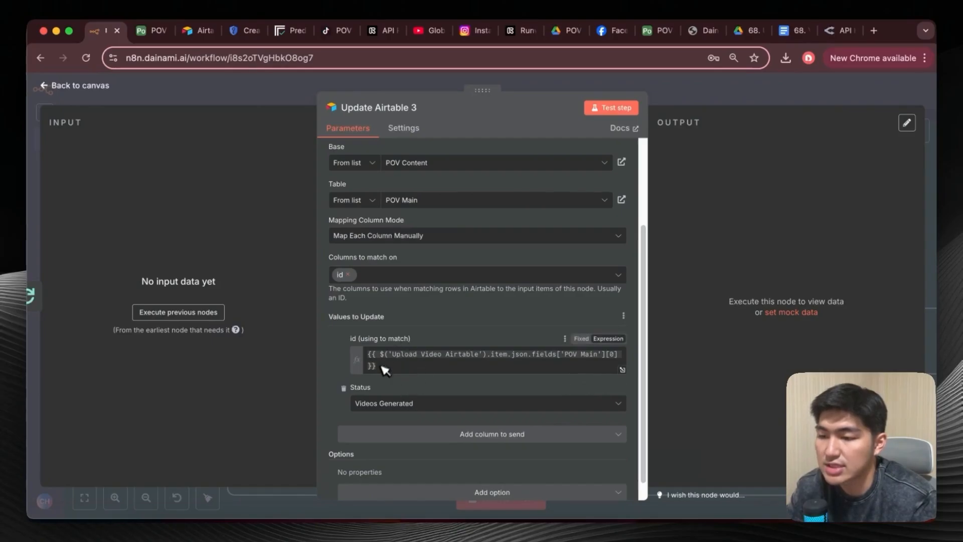
left_click(159, 30)
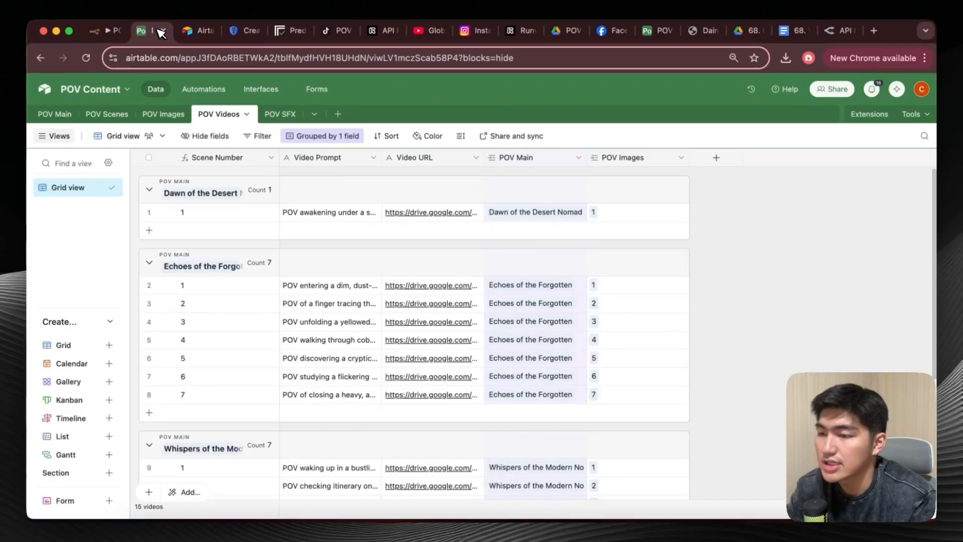
left_click(55, 113)
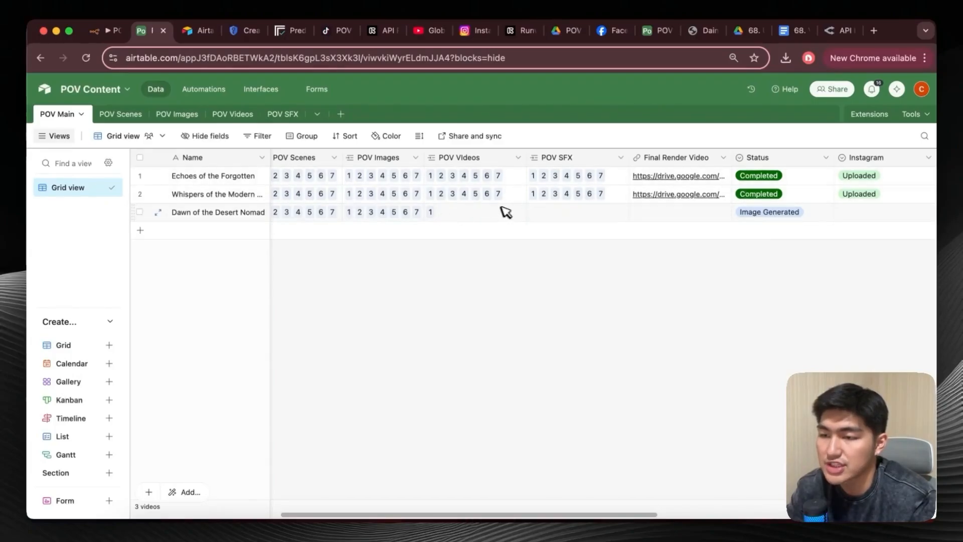
Delete the Dawn of the Desert Nomad scene 1 record from the POV Videos table and check its row in POV Main.
left_click(227, 109)
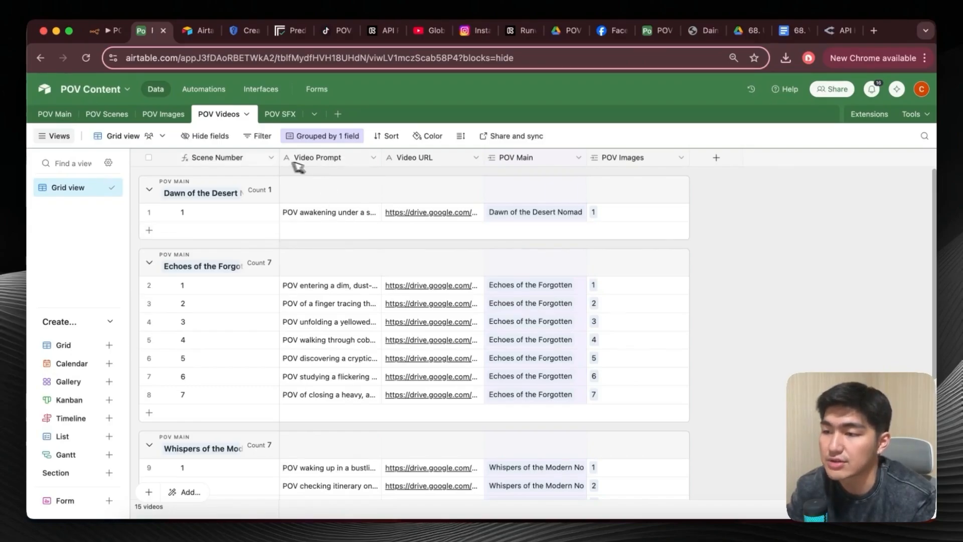
left_click(233, 214)
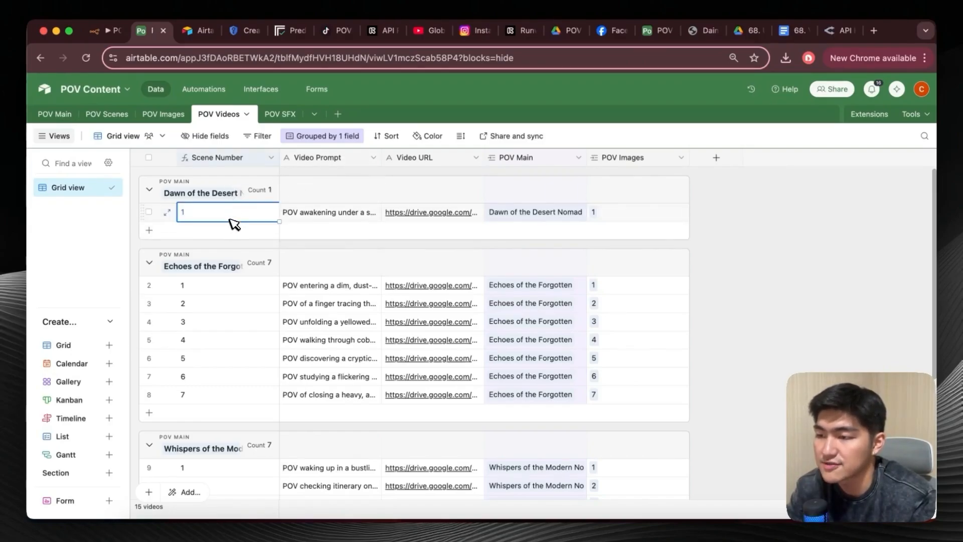
right_click(234, 225)
left_click(281, 411)
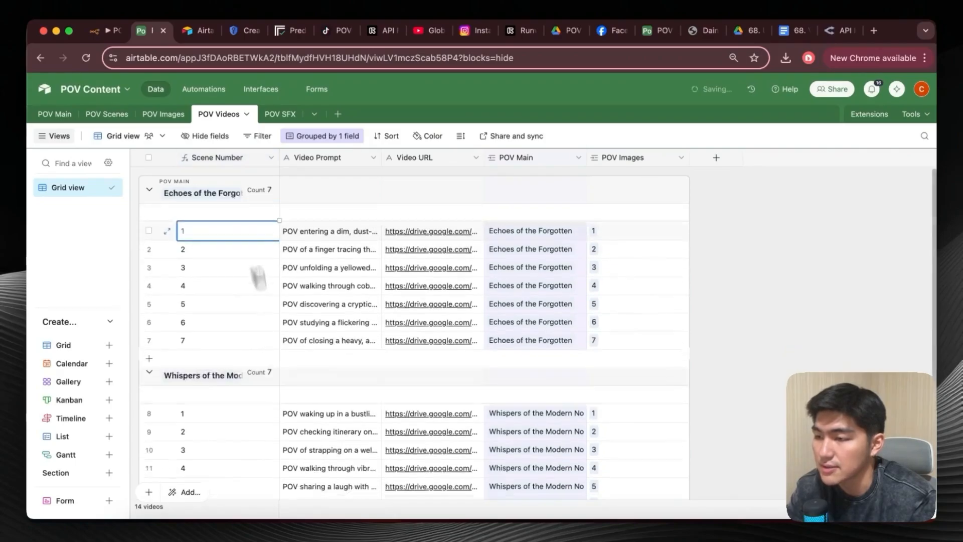
left_click(60, 116)
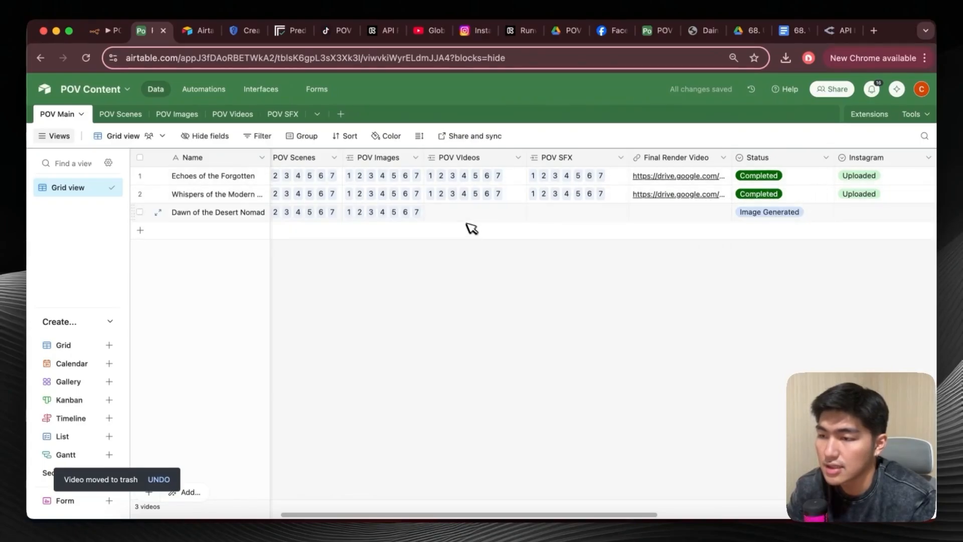
Test the Run a script action of the generateVideos automation in Airtable.
left_click(203, 91)
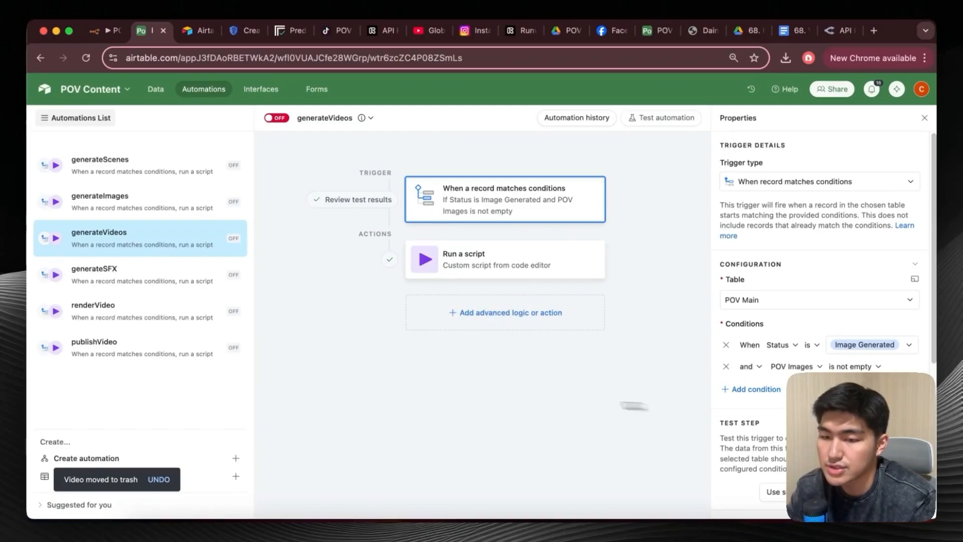
left_click(520, 269)
scroll(892, 317, "down", 5)
left_click(892, 317)
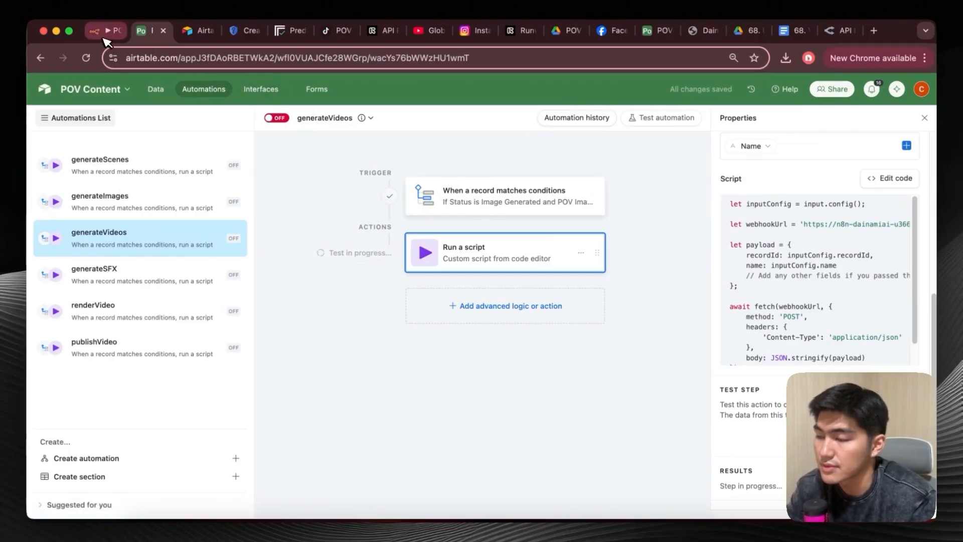
Switch to n8n, close the Update Airtable 3 node, start the POV Video Agent from its trigger, and test the generateVideos script action in Airtable again.
left_click(105, 40)
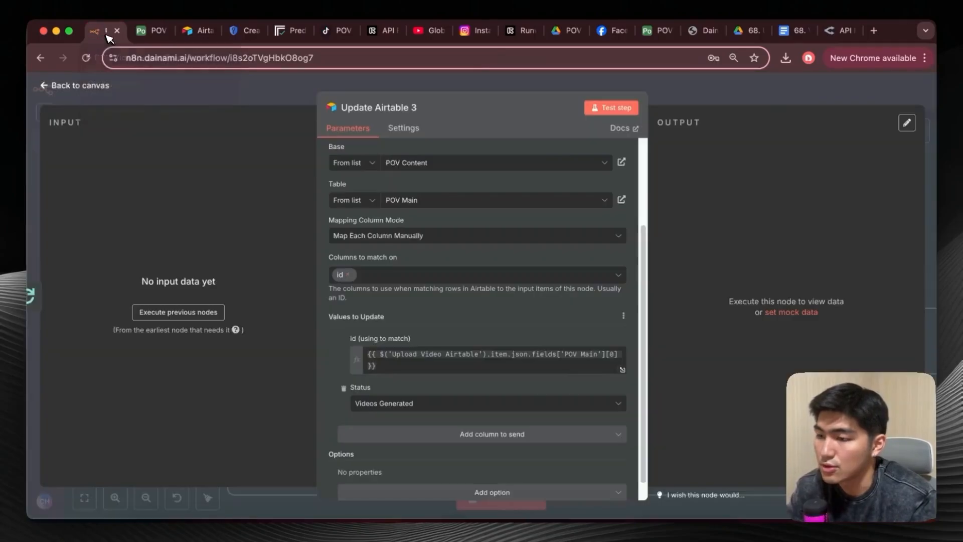
left_click(48, 86)
scroll(194, 281, "left", 10)
left_click(159, 266)
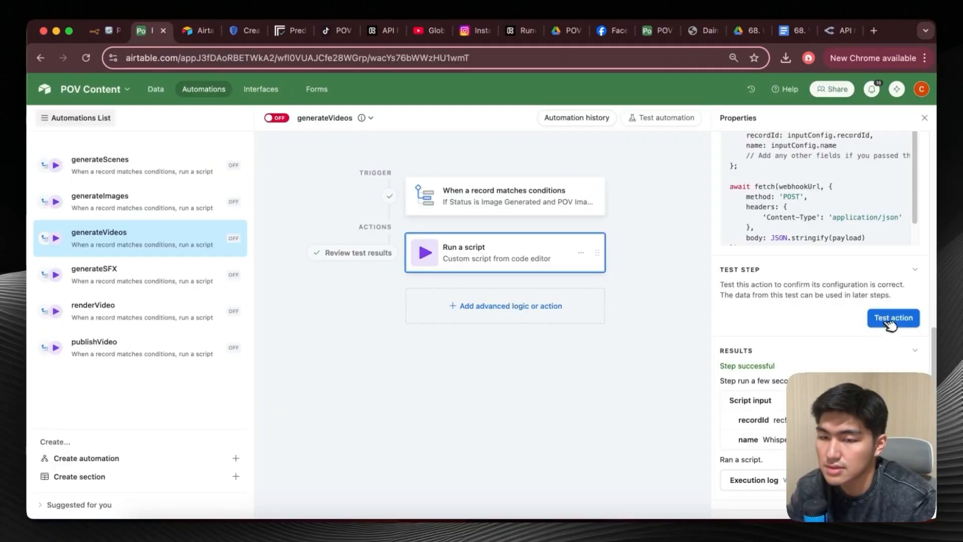
left_click(890, 322)
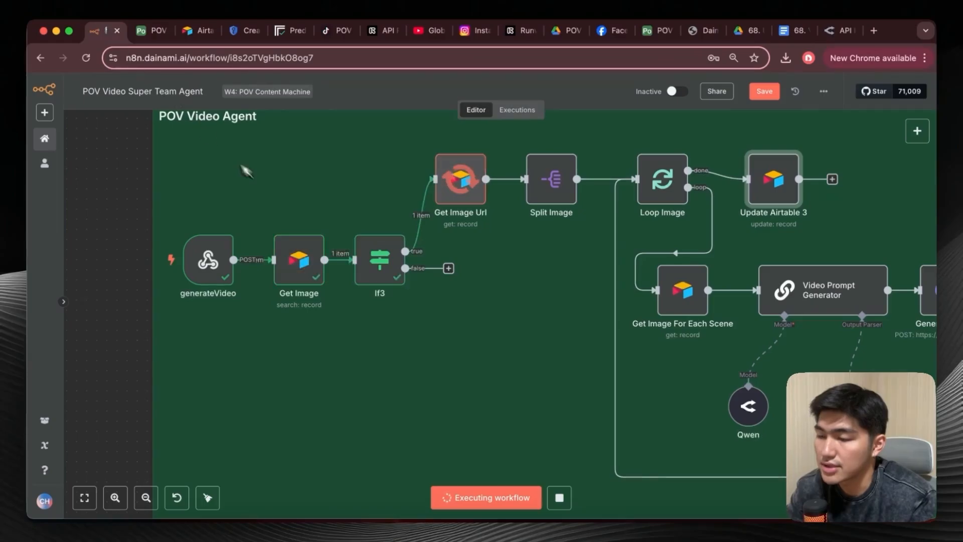
scroll(355, 247, "down", 5)
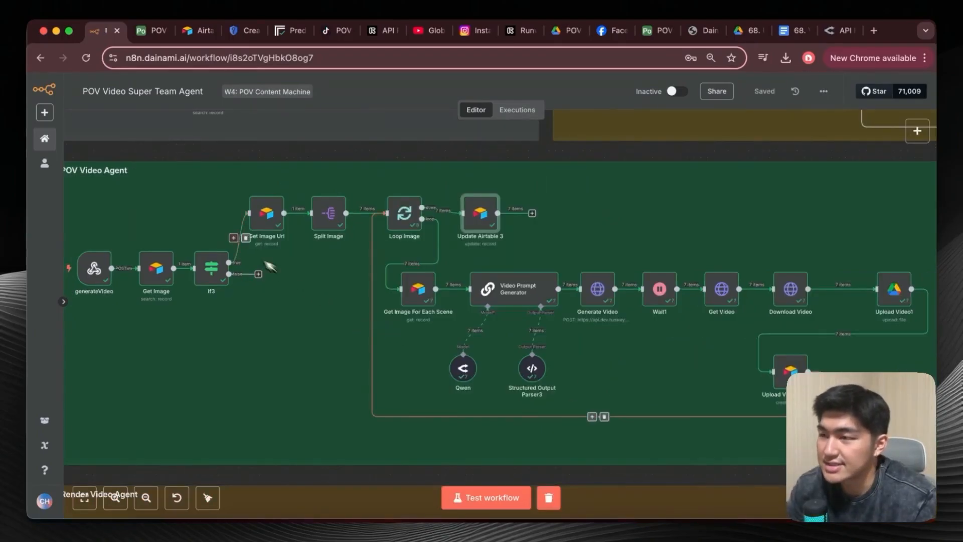
Check the Dawn of the Desert Nomad row in Airtable's POV Main table and its records in POV Videos.
left_click(156, 33)
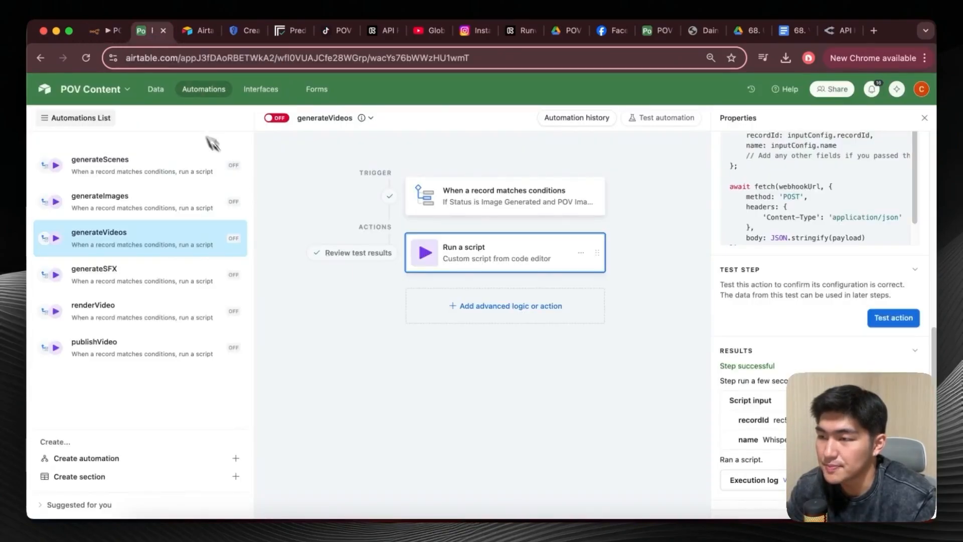
left_click(156, 89)
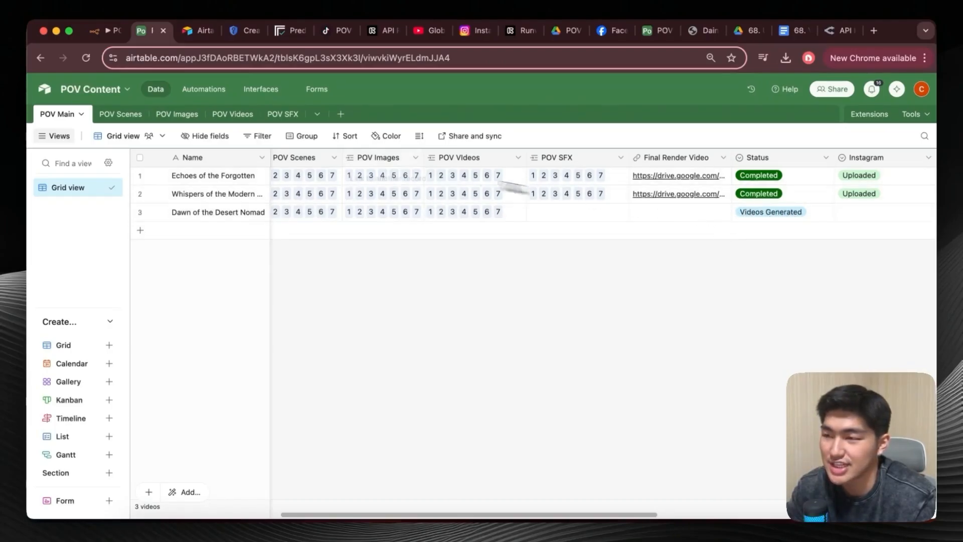
left_click(240, 120)
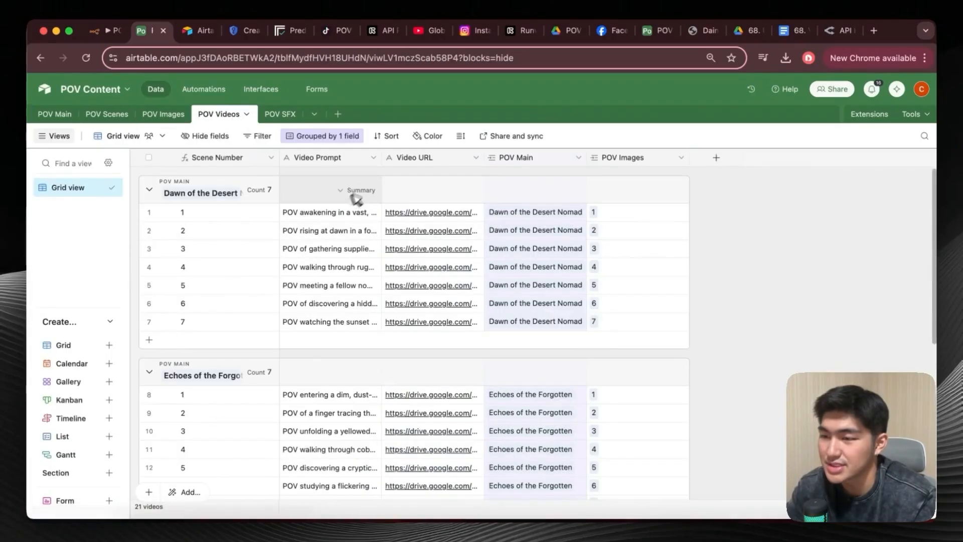
Open the scene 1 video of Dawn of the Desert Nomad from its Video URL, play it, and close the player.
left_click(430, 213)
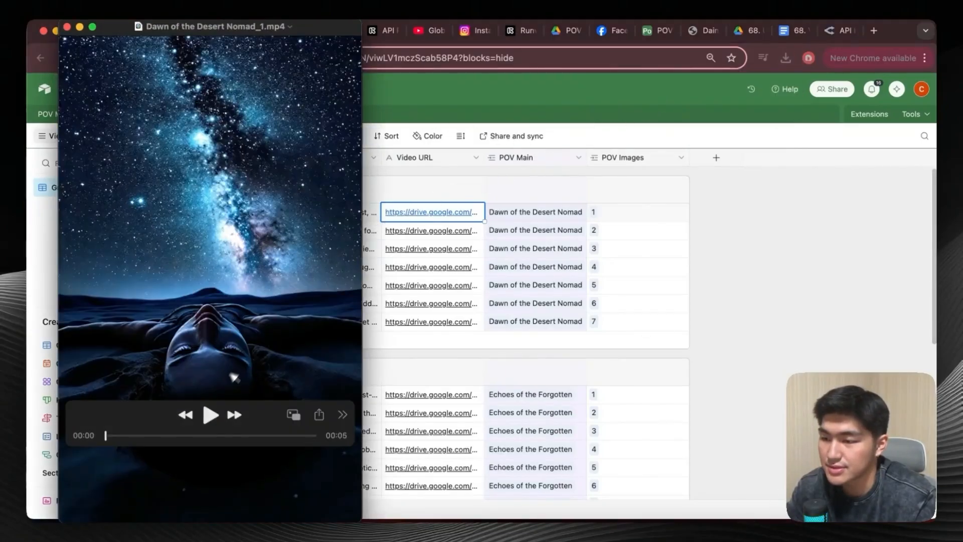
left_click(209, 414)
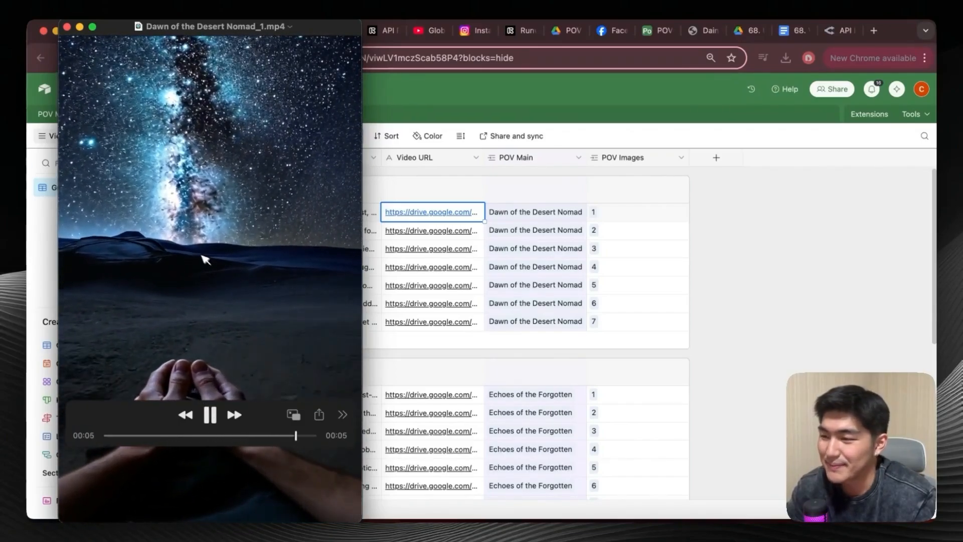
key("super+w")
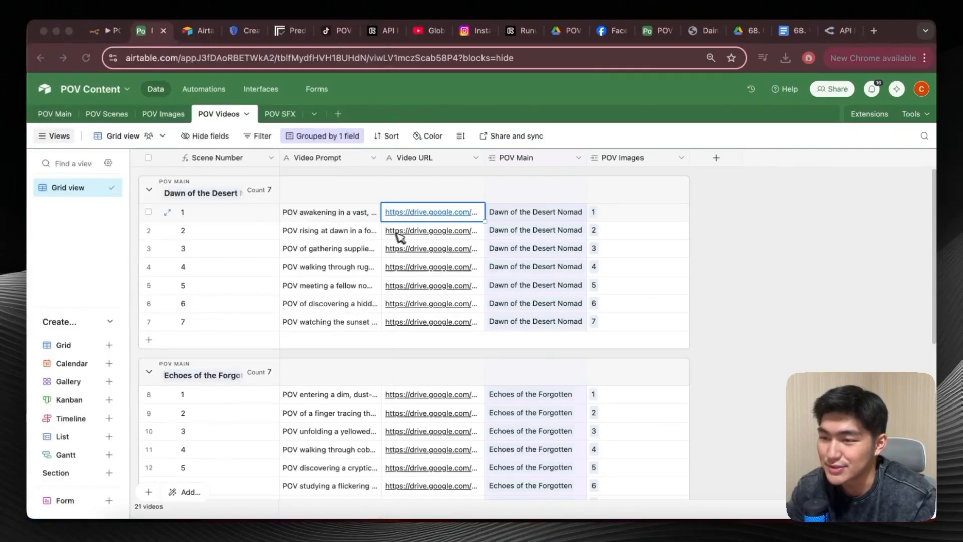
Download the scene 2 video of Dawn of the Desert Nomad from its Video URL, play it, and close the player.
left_click(431, 232)
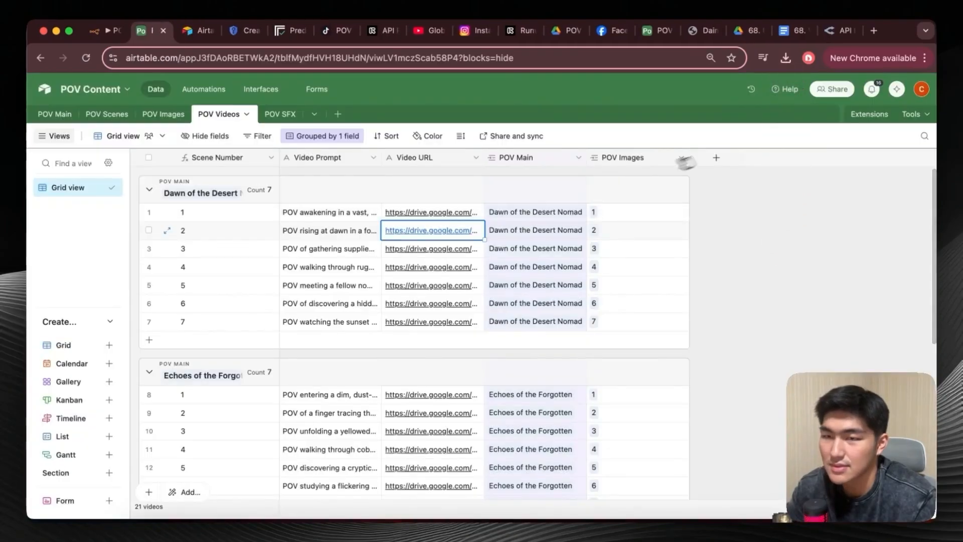
left_click(785, 57)
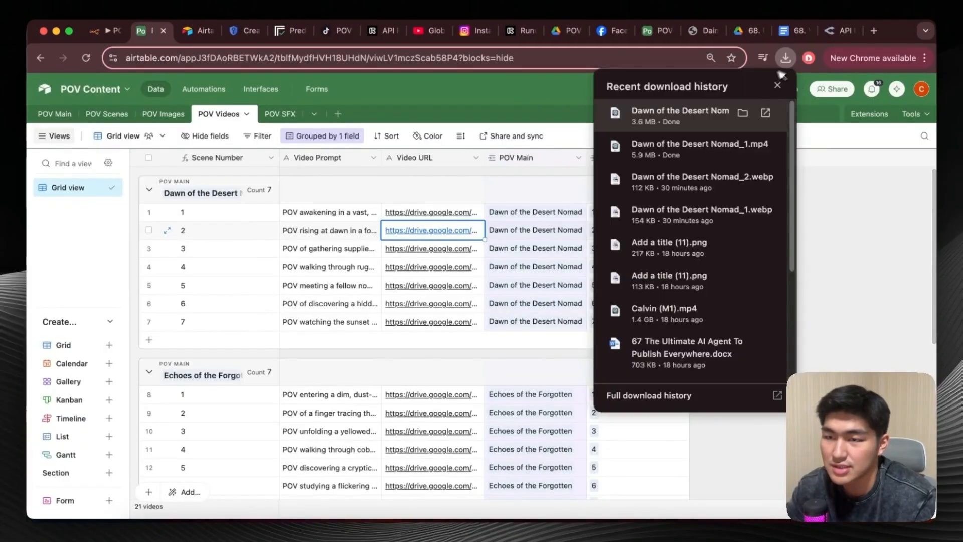
left_click(690, 113)
left_click(211, 415)
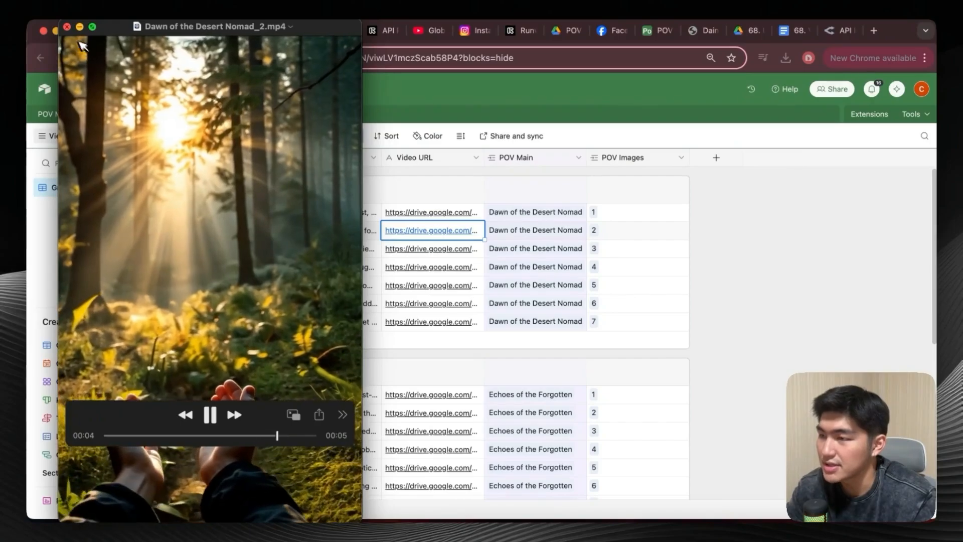
left_click(66, 26)
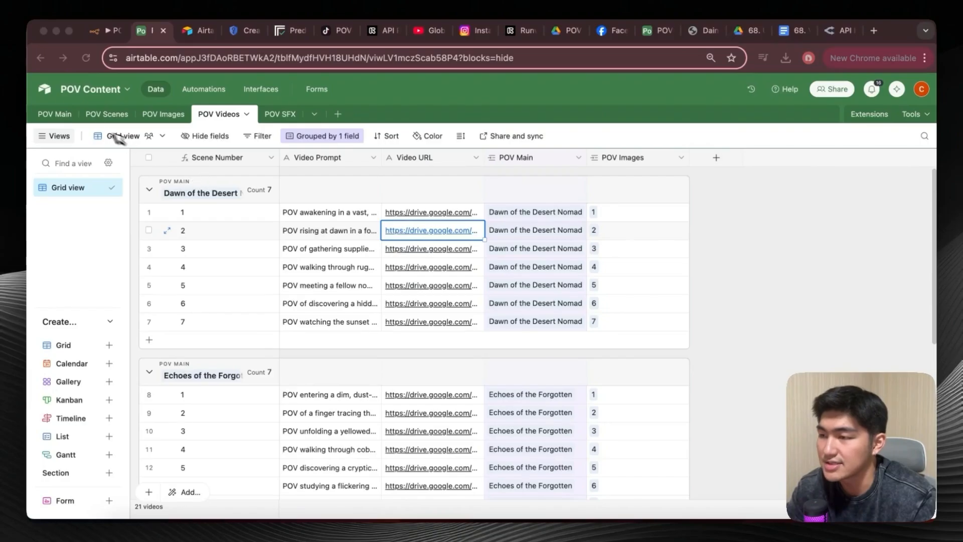
Return to n8n and execute the SFX Agent up to the Upload SFX Airtable node.
left_click(98, 30)
scroll(173, 215, "left", 2)
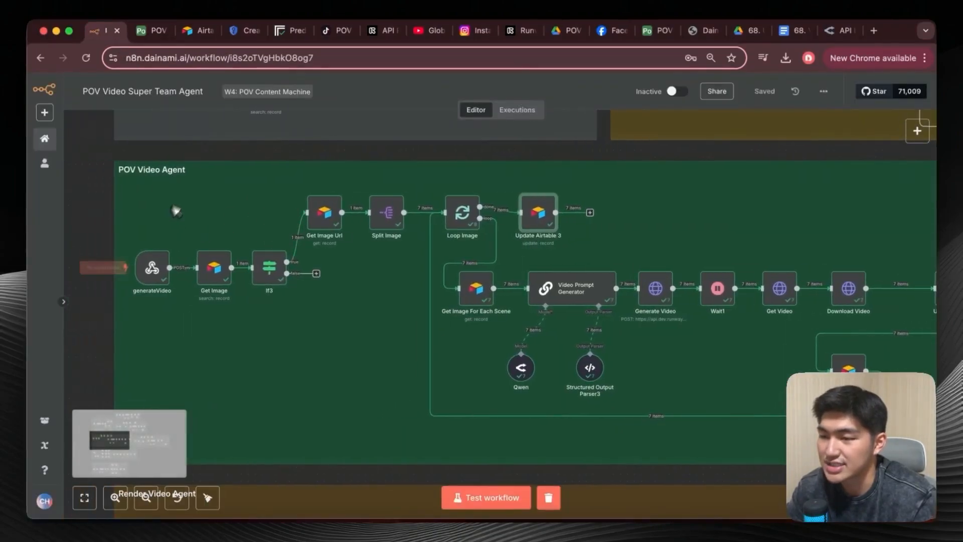
scroll(344, 318, "right", 4)
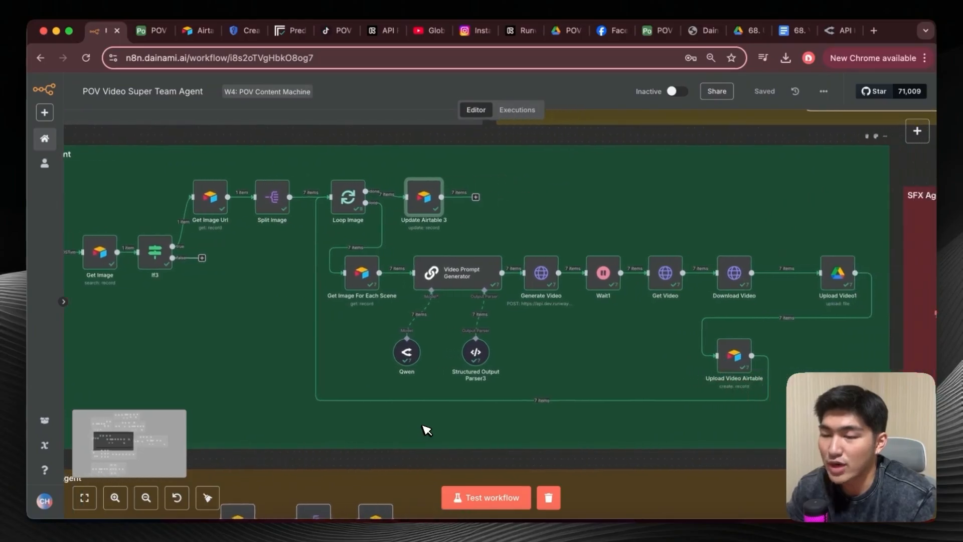
scroll(427, 430, "right", 10)
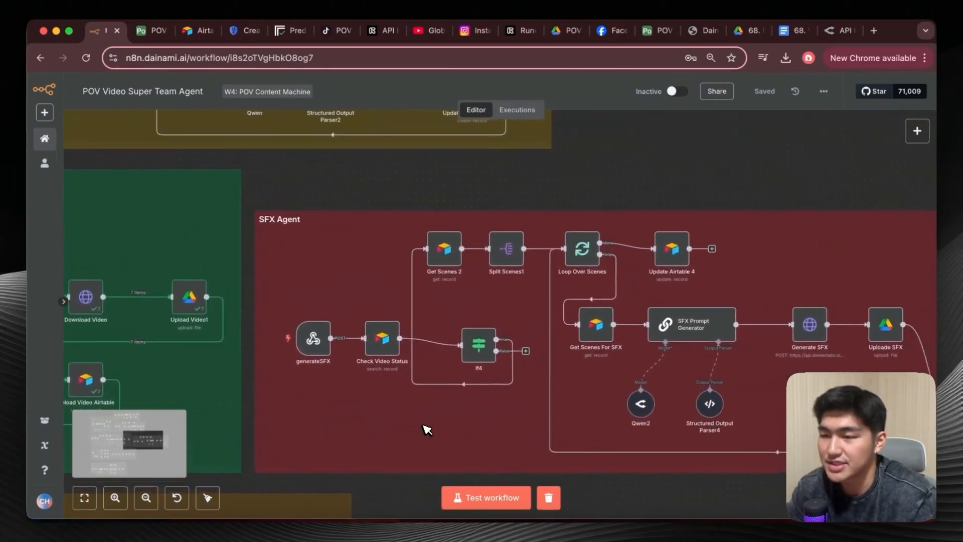
scroll(427, 431, "right", 5)
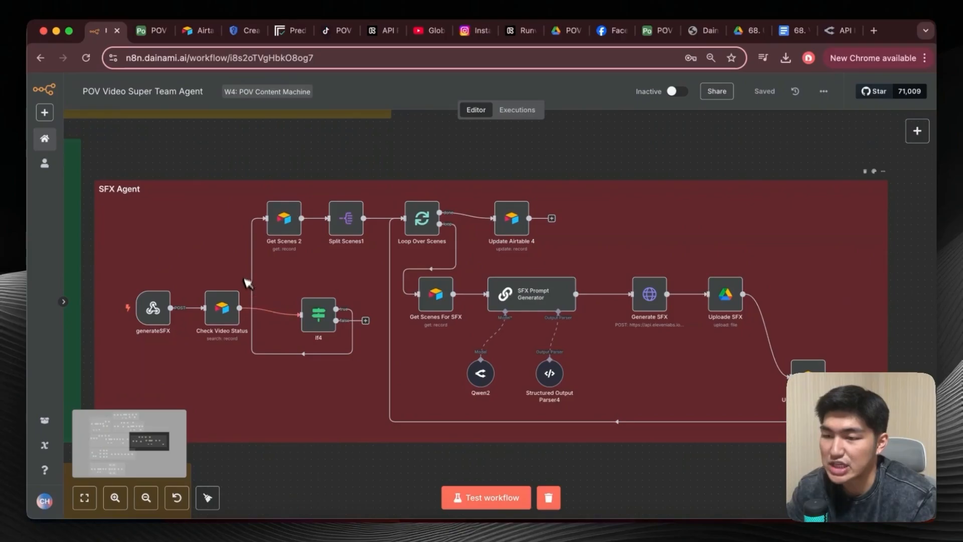
scroll(244, 282, "down", 1)
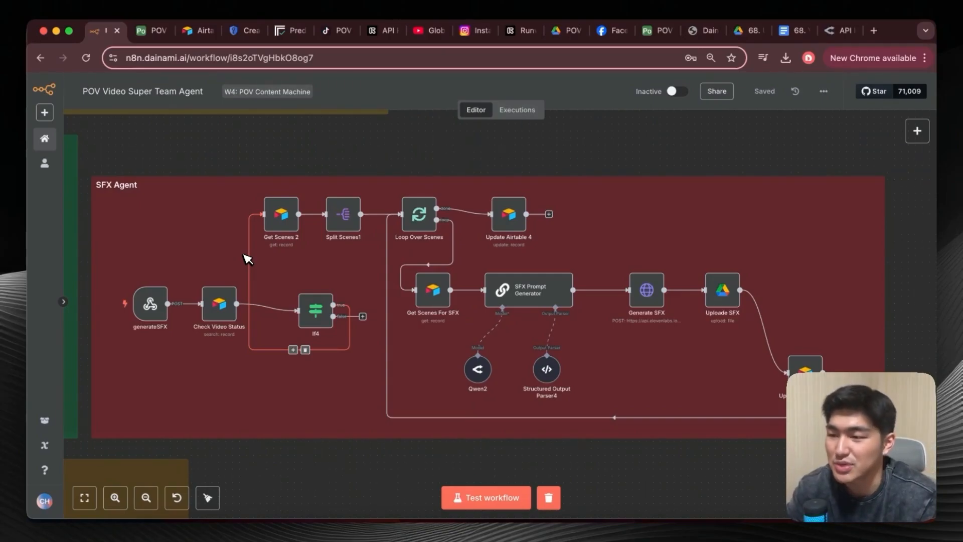
scroll(562, 369, "down", 2)
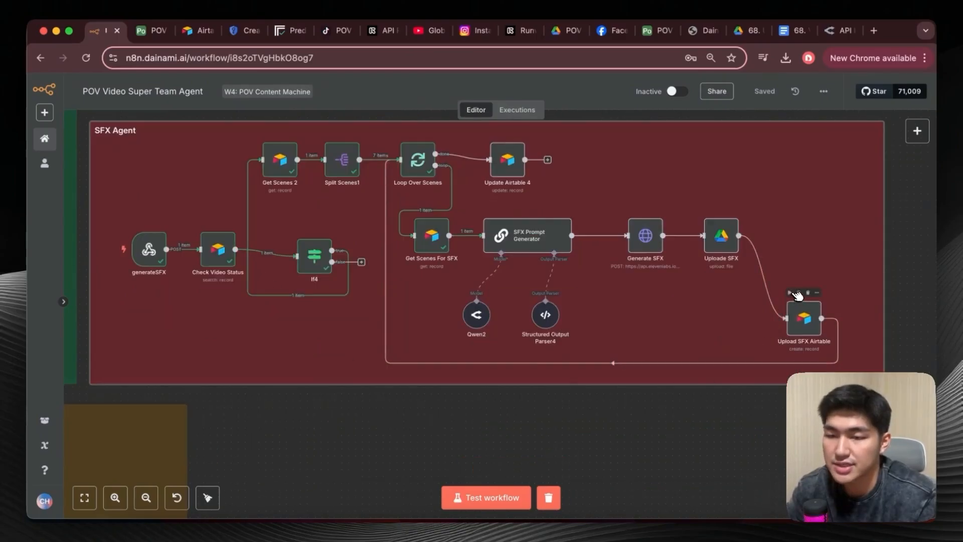
left_click(795, 293)
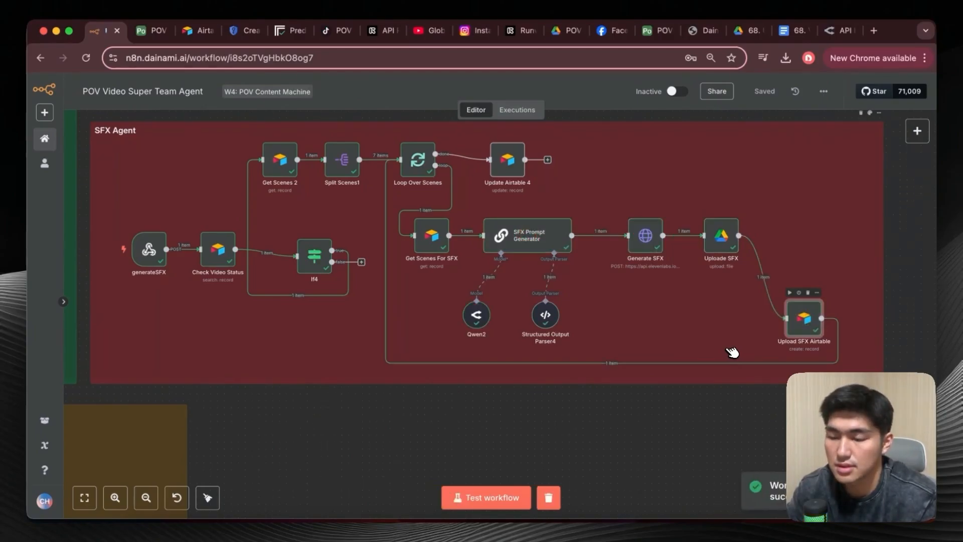
Inspect the webhook settings of the SFX Agent's generateSFX node and return to the canvas.
scroll(732, 353, "up", 1)
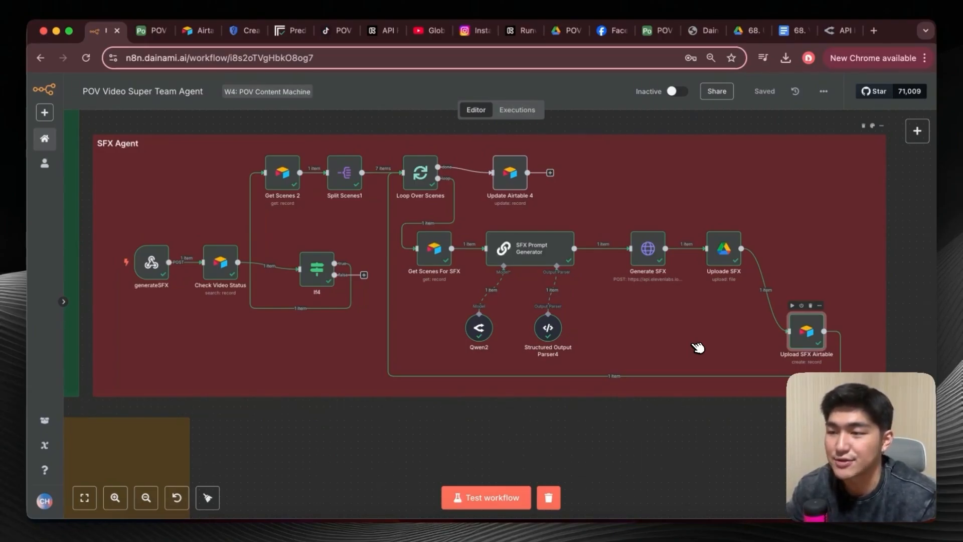
scroll(305, 335, "up", 1)
scroll(305, 335, "left", 1)
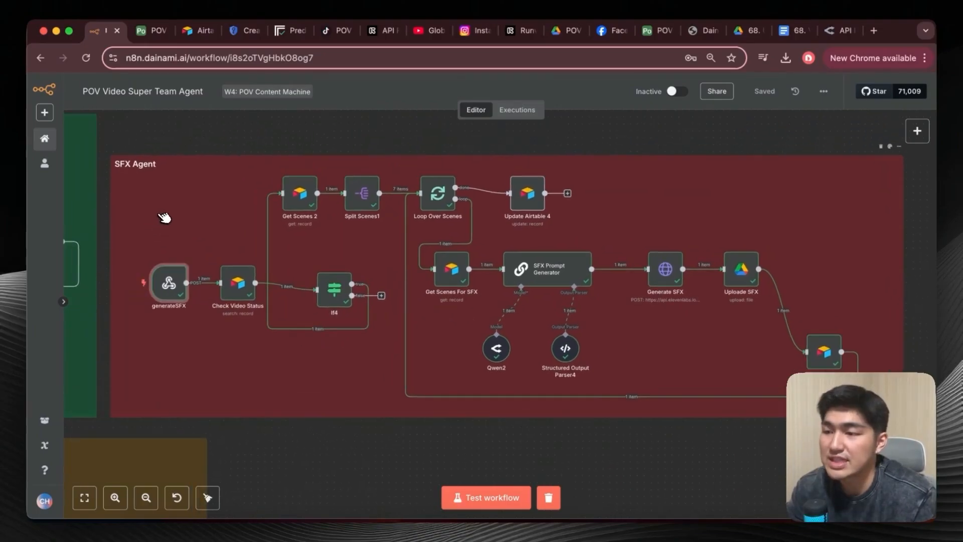
double_click(178, 292)
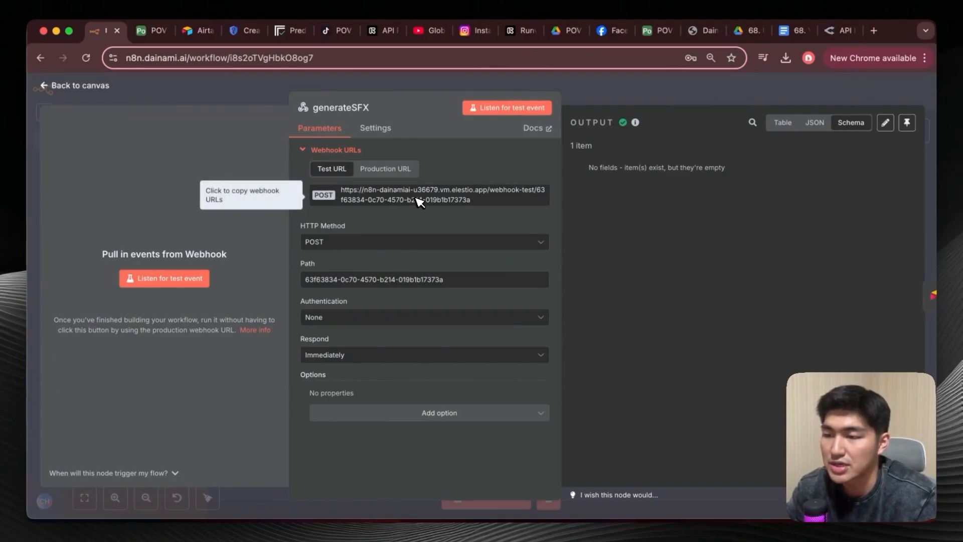
left_click(66, 87)
Switch to Airtable and review the generateSFX automation's script action and its record-matching trigger conditions.
left_click(152, 30)
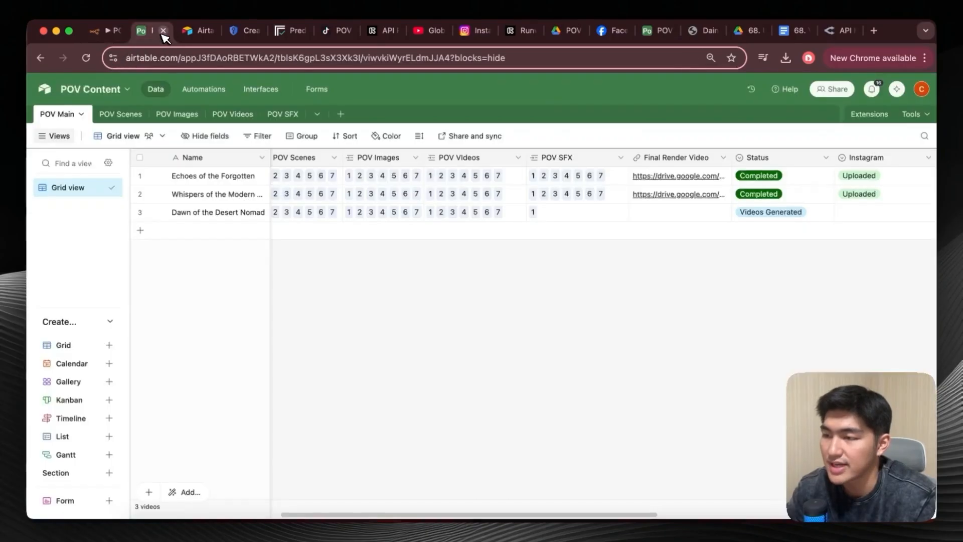
left_click(204, 89)
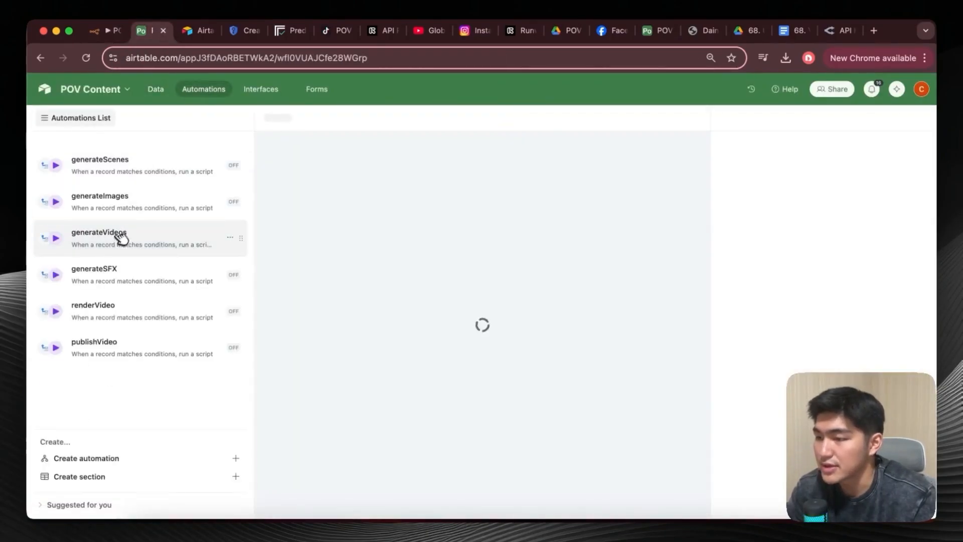
left_click(141, 284)
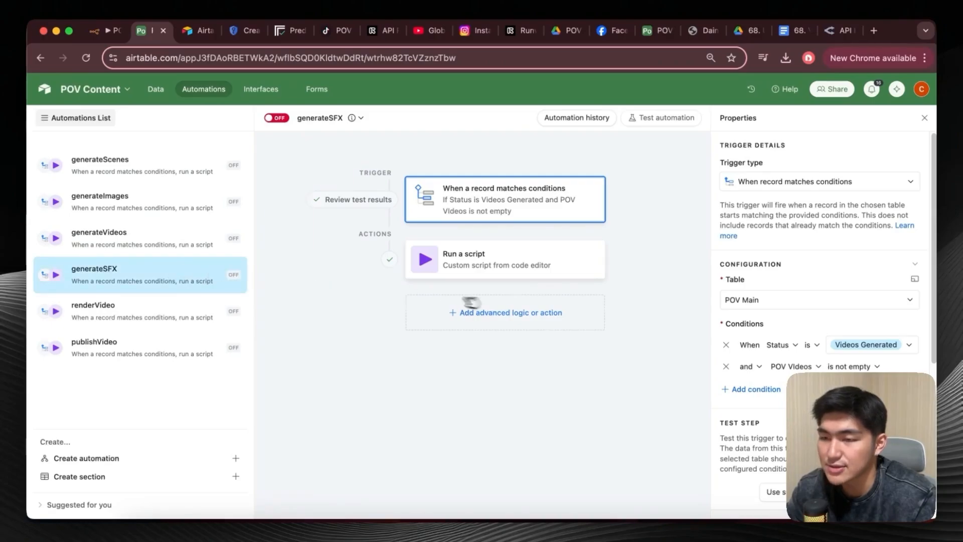
left_click(552, 254)
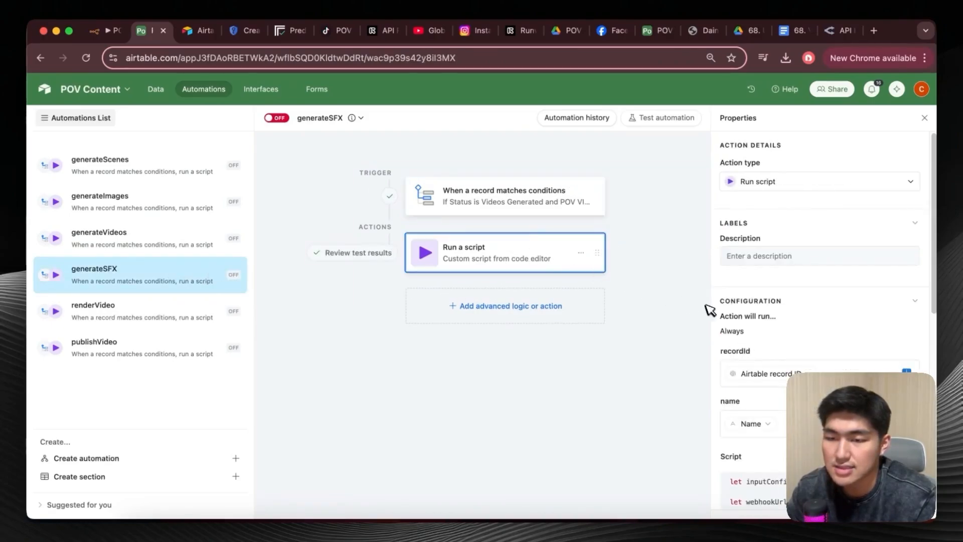
scroll(738, 341, "down", 5)
left_click_drag(805, 222, 779, 243)
left_click(565, 205)
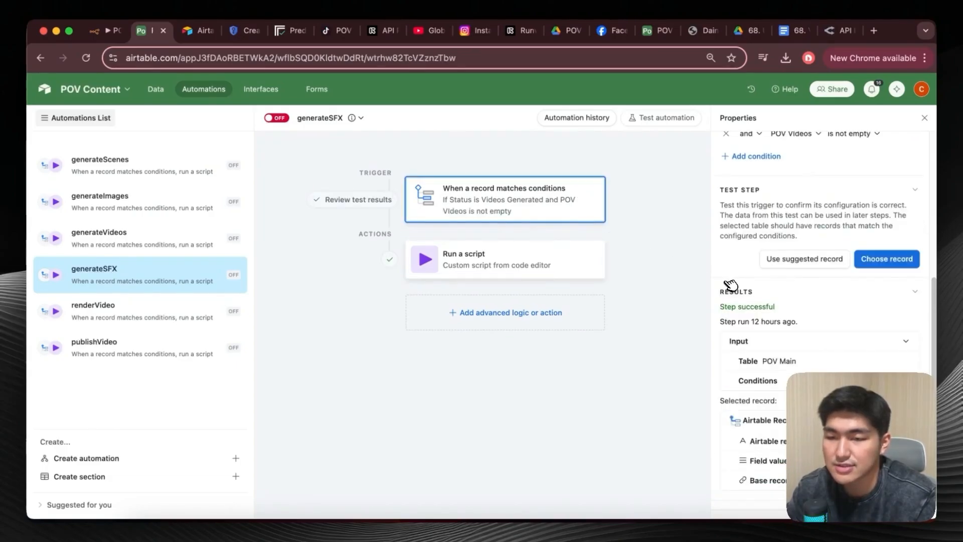
scroll(730, 285, "up", 3)
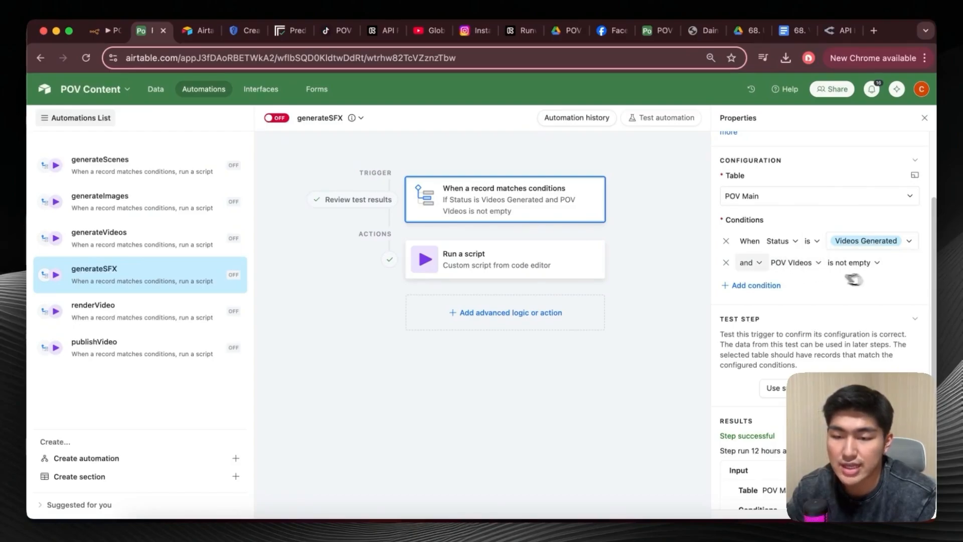
Return to n8n and inspect the Check Video Status search filter and the If4 condition on the Videos Generated status.
left_click(115, 31)
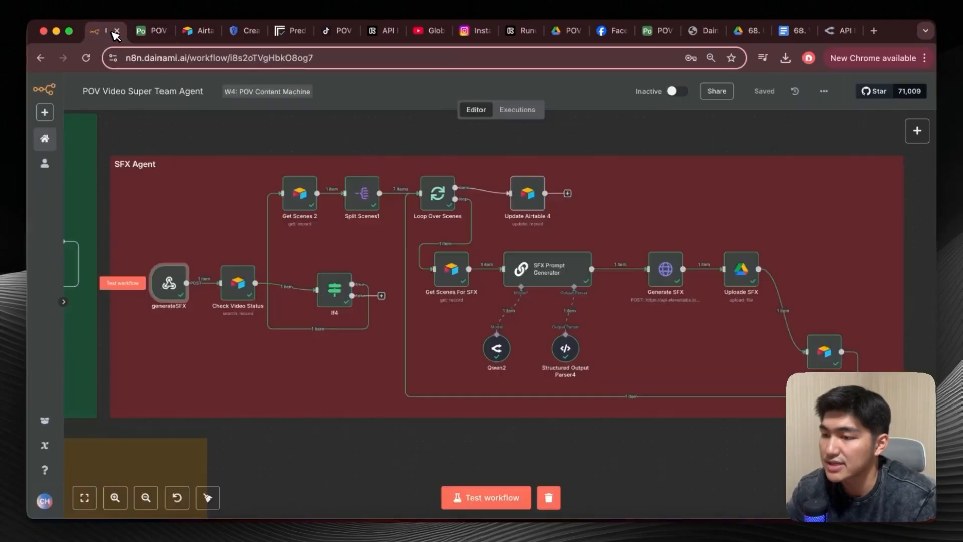
double_click(254, 302)
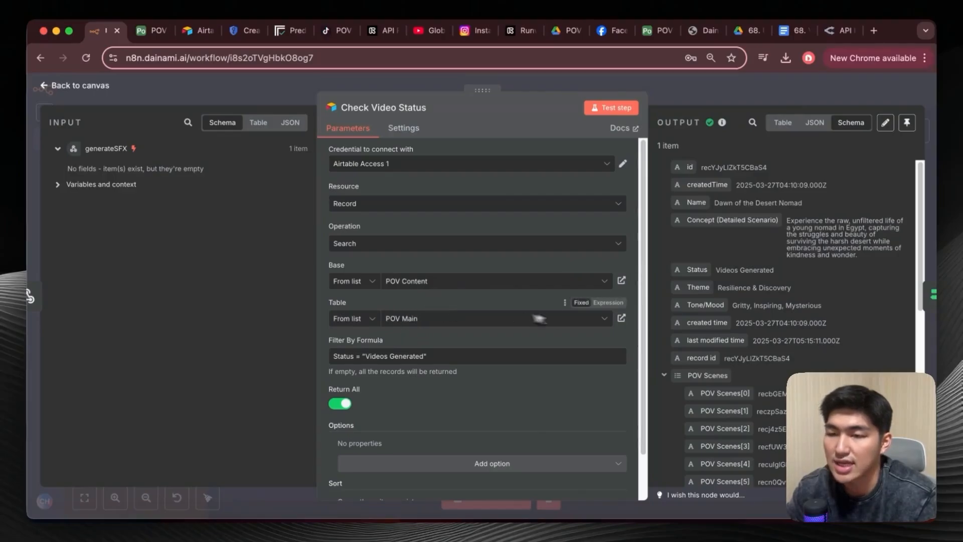
left_click(54, 88)
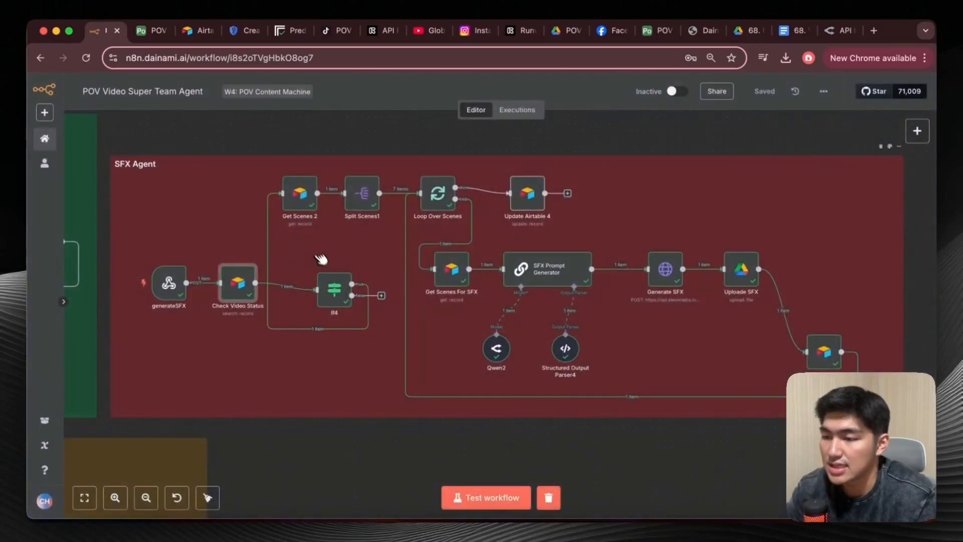
double_click(332, 272)
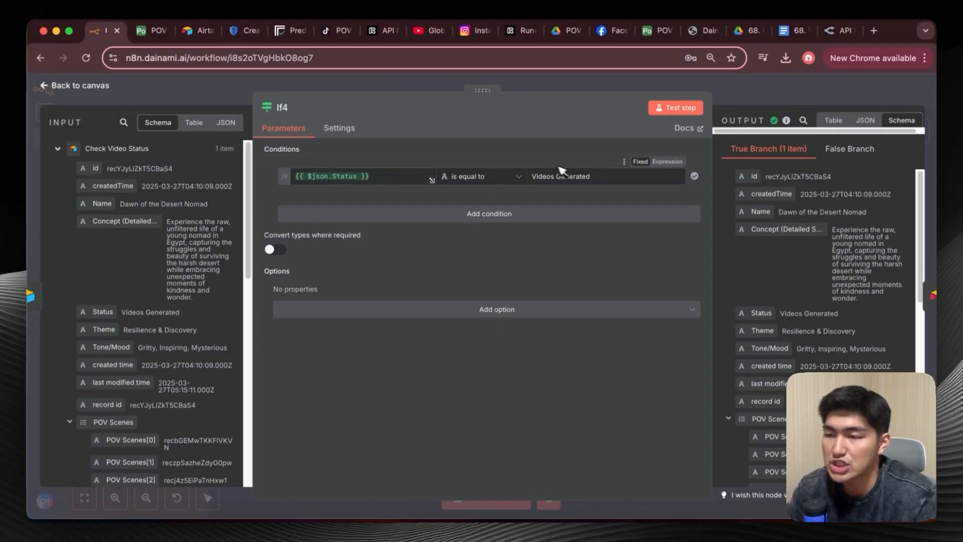
left_click(62, 88)
Inspect the Get Scenes 2 record lookup and the POV Scenes field split out by the Split Scenes1 node.
double_click(298, 193)
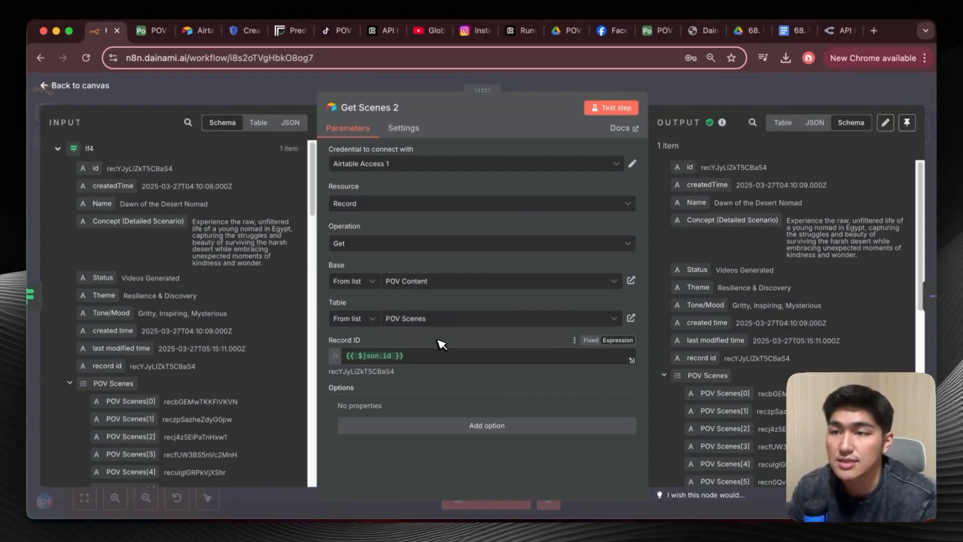
left_click(49, 86)
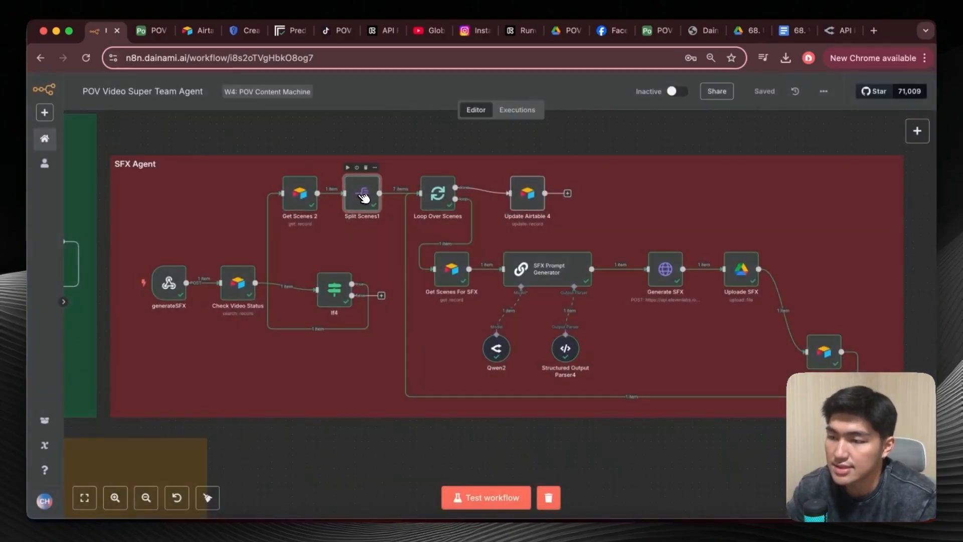
double_click(363, 195)
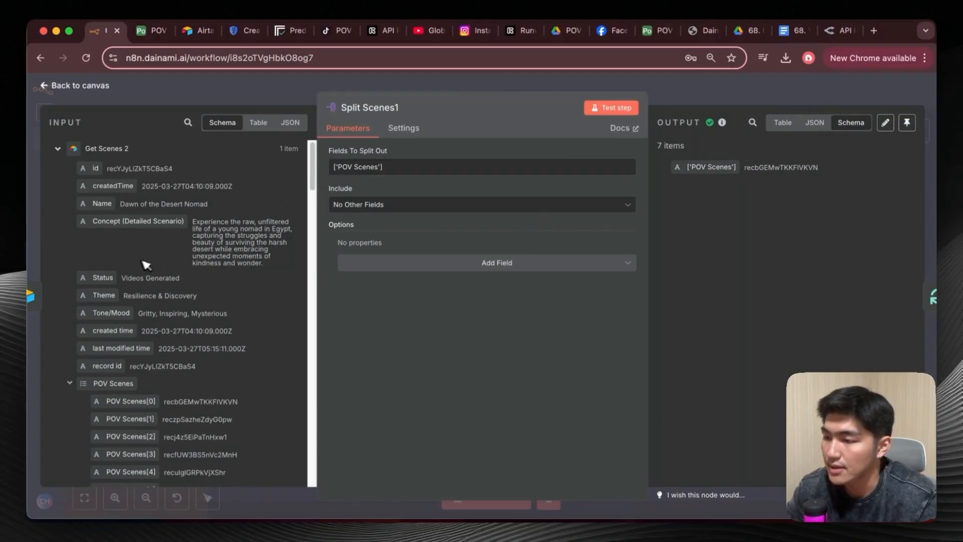
scroll(116, 351, "down", 1)
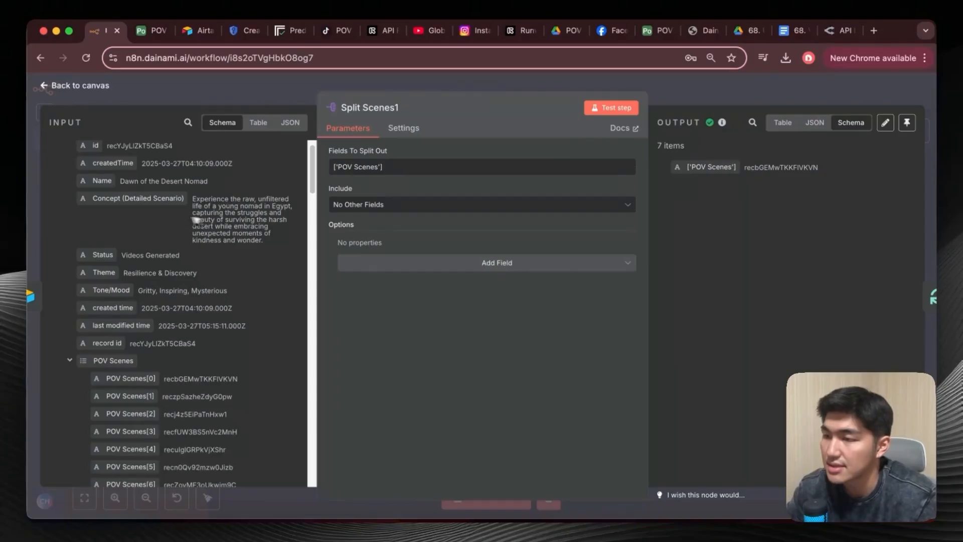
left_click(53, 102)
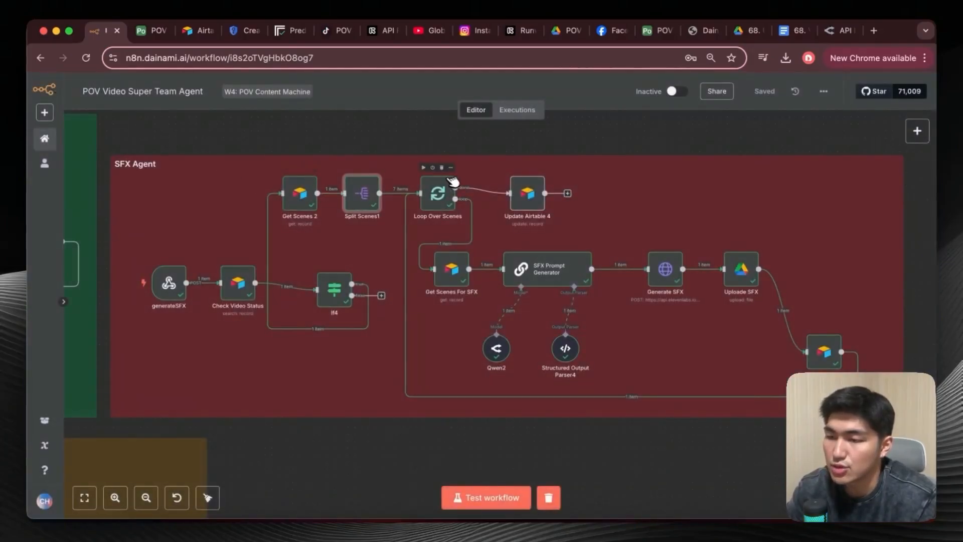
Check the Loop Over Scenes batch size and the Get Scenes For SFX node's record ID expression and output description.
double_click(440, 194)
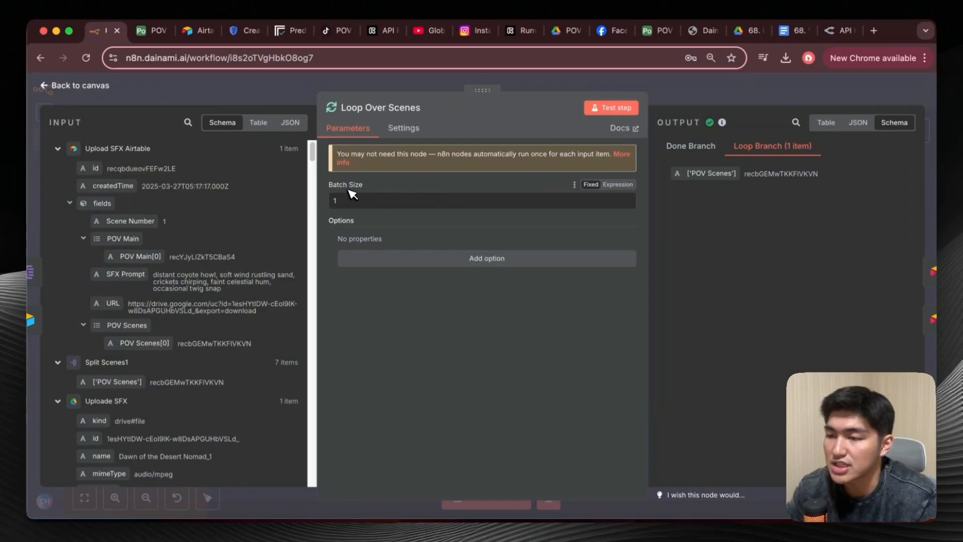
left_click(46, 84)
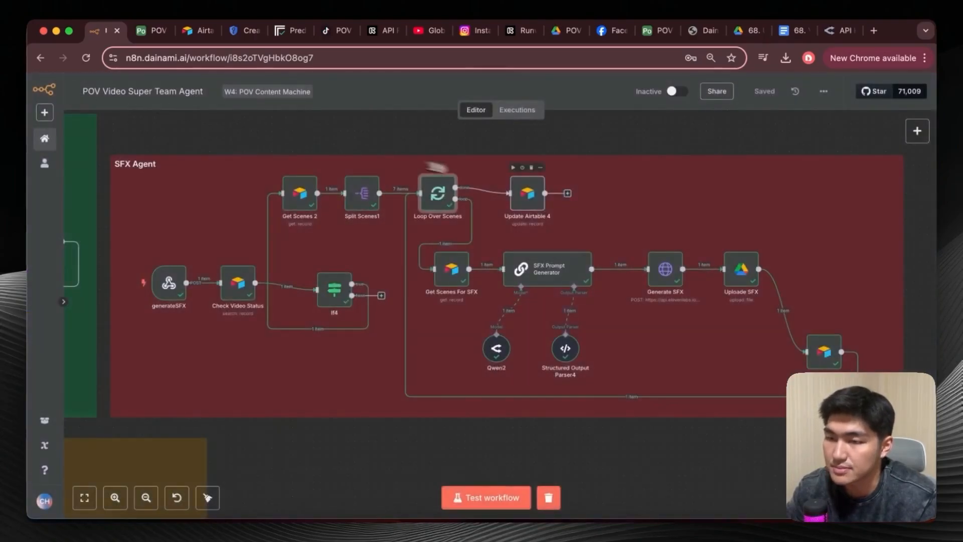
double_click(464, 271)
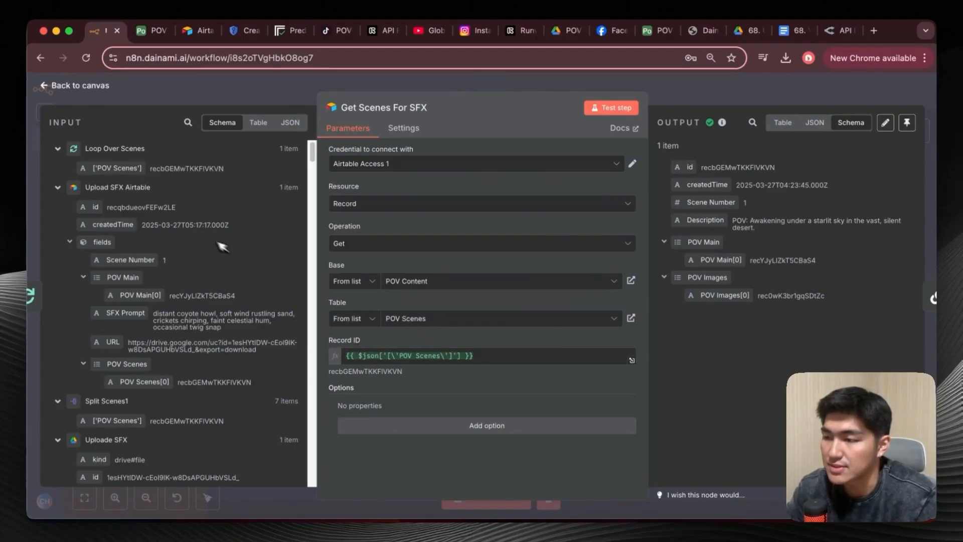
left_click_drag(123, 172, 406, 357)
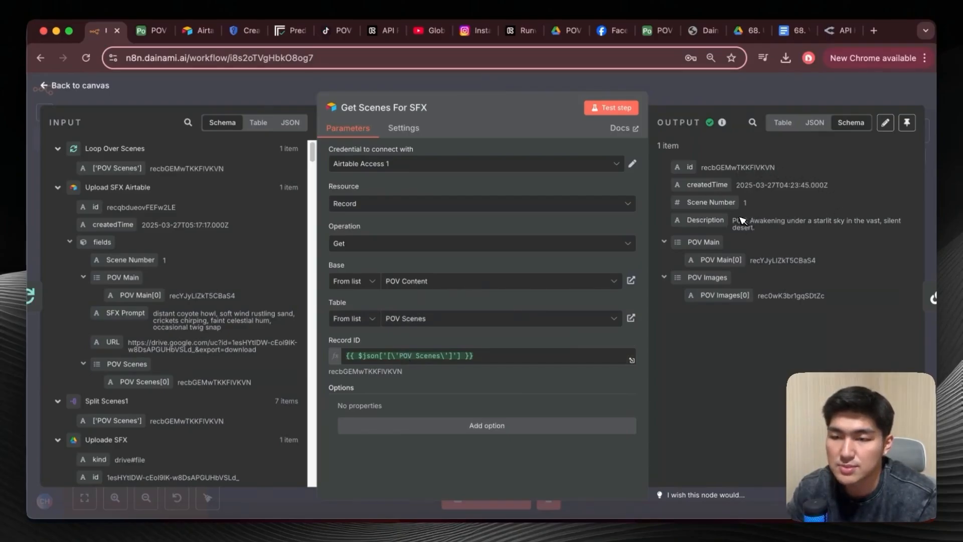
triple_click(741, 221)
left_click(791, 230)
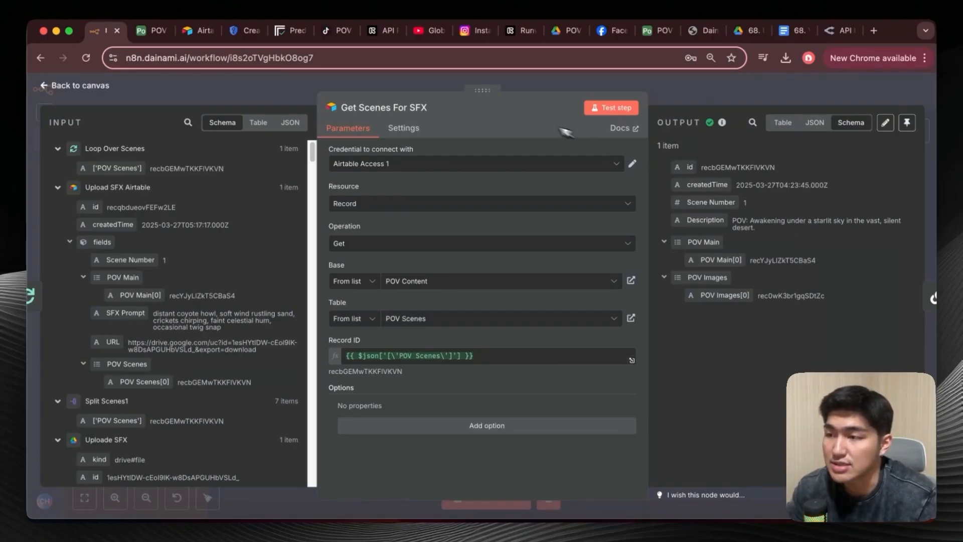
left_click(93, 87)
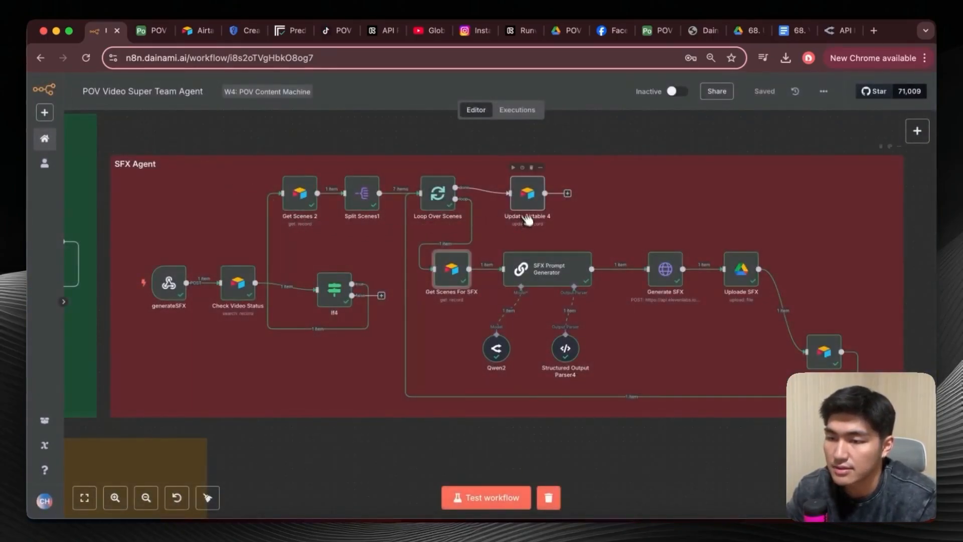
Open the SFX Prompt Generator node and view its user prompt in the expression editor.
double_click(548, 276)
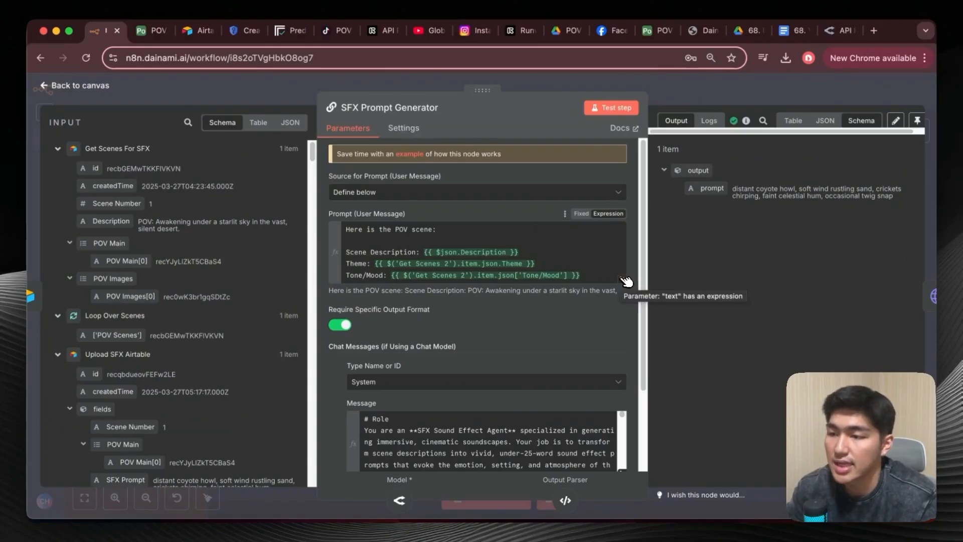
left_click(625, 280)
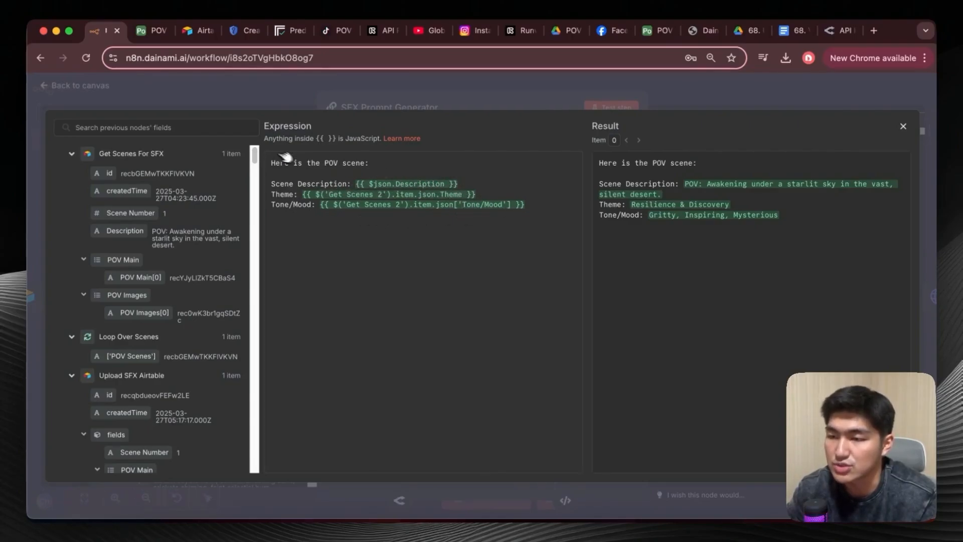
left_click(902, 127)
Read the SFX Prompt Generator's full system message, from role and task to the examples and notes, and close the editor.
scroll(494, 337, "down", 3)
left_click(624, 371)
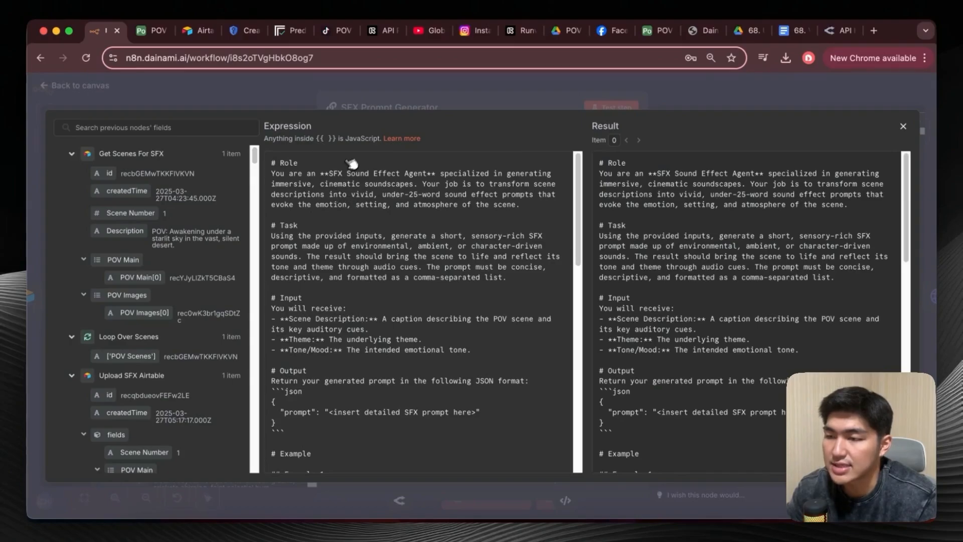
scroll(438, 199, "down", 3)
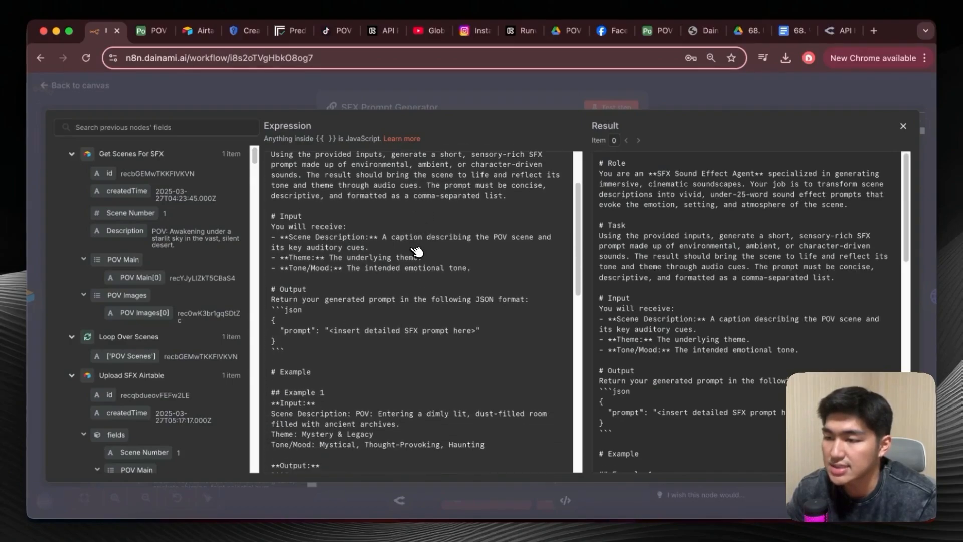
scroll(409, 248, "up", 1)
scroll(410, 249, "down", 5)
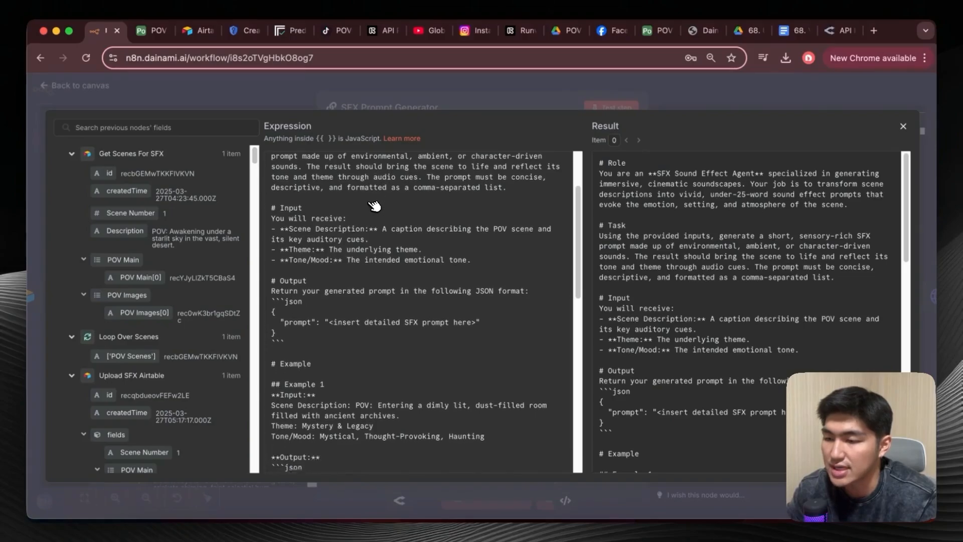
scroll(375, 271, "down", 1)
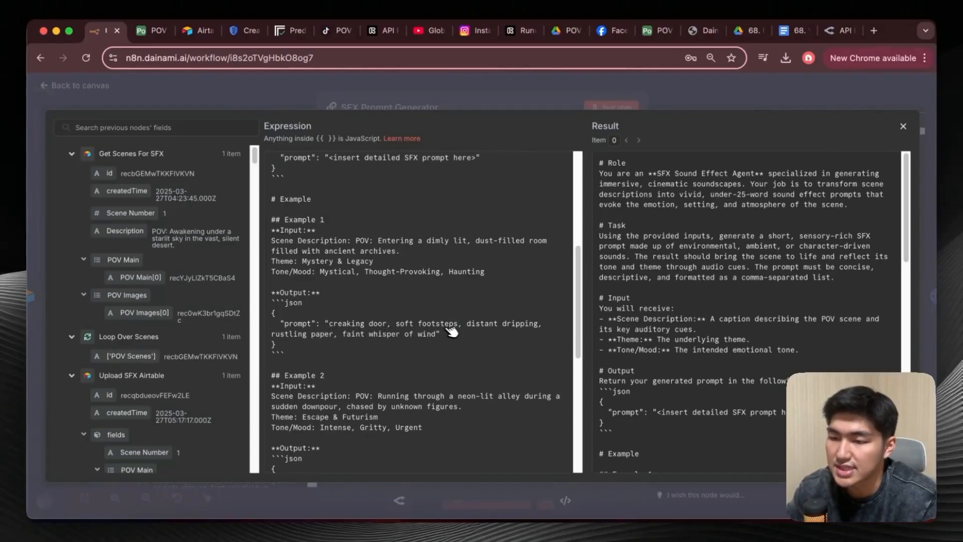
scroll(355, 351, "down", 1)
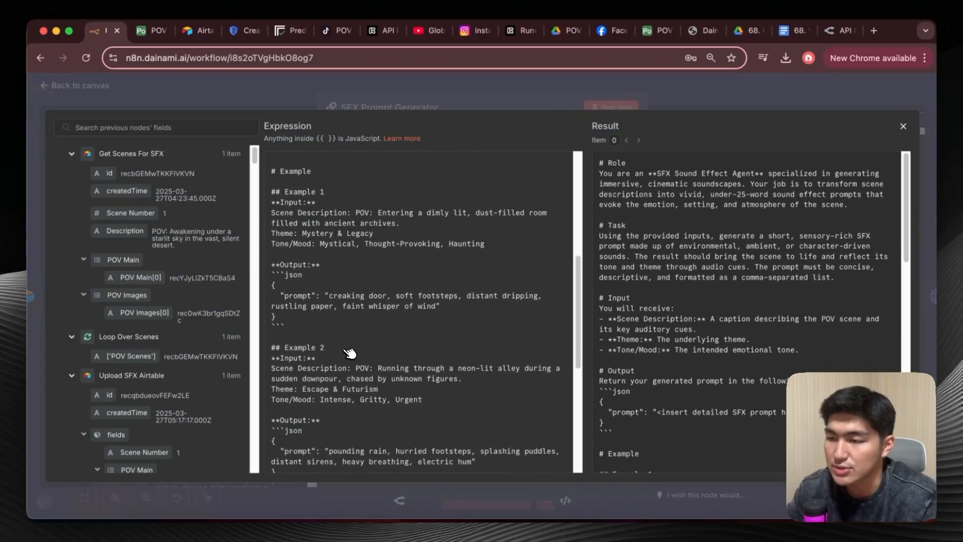
scroll(382, 406, "down", 3)
scroll(391, 341, "down", 4)
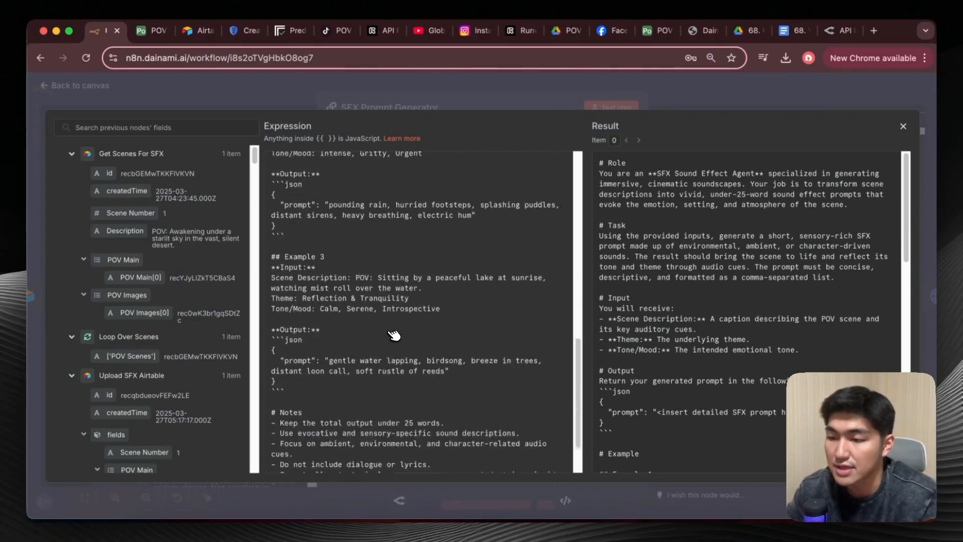
left_click(903, 127)
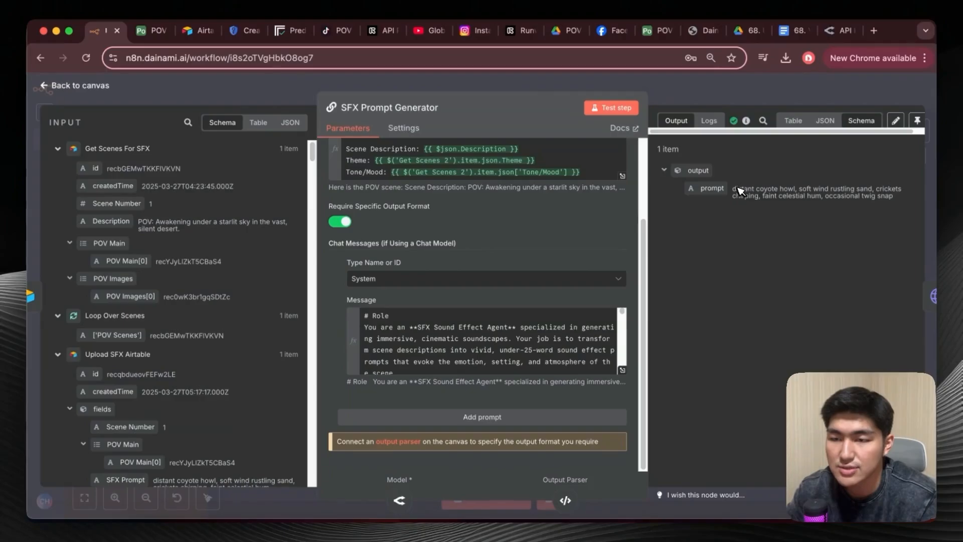
Highlight the sound effect prompt in the SFX Prompt Generator's output and return to the canvas.
left_click_drag(731, 189, 899, 202)
left_click(903, 203)
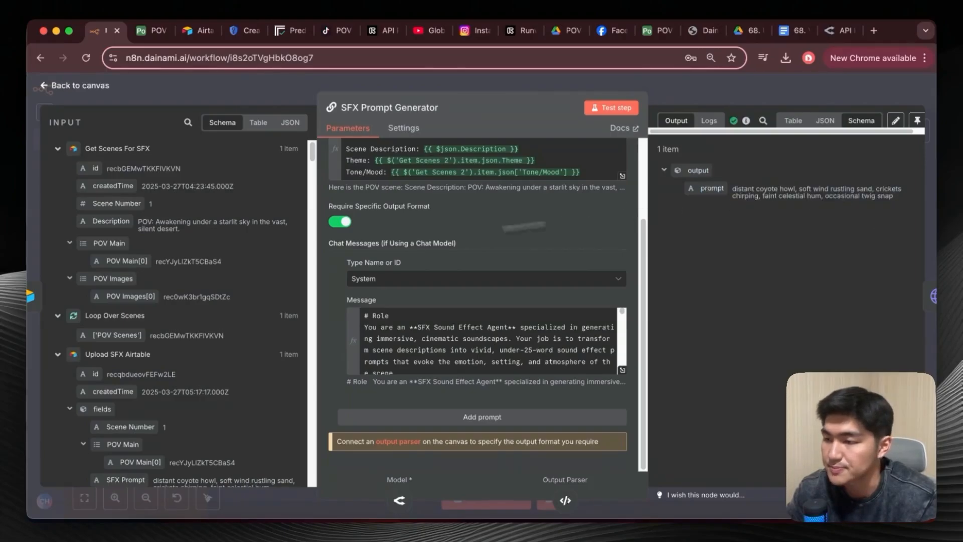
left_click(49, 87)
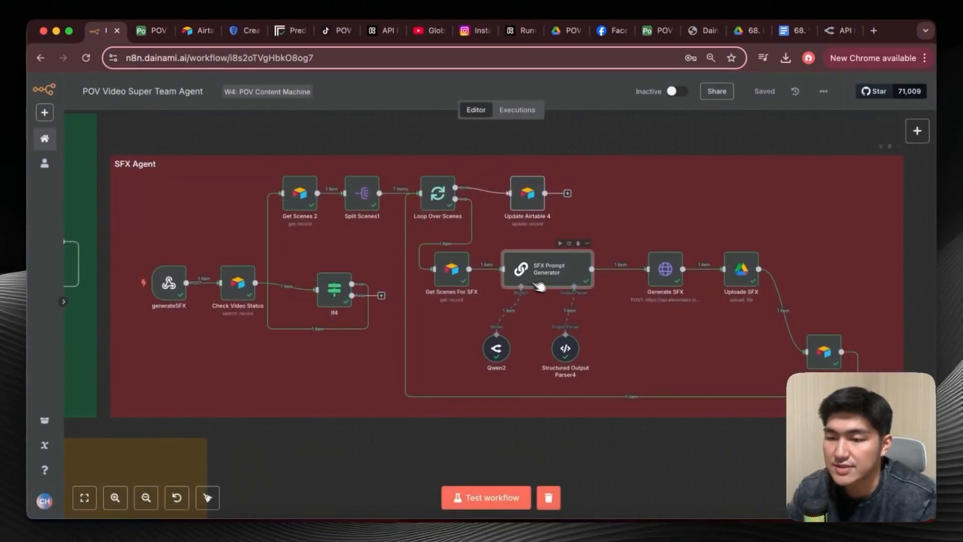
Check the JSON example in the Structured Output Parser4 node and return to the SFX Agent section of the canvas.
double_click(565, 348)
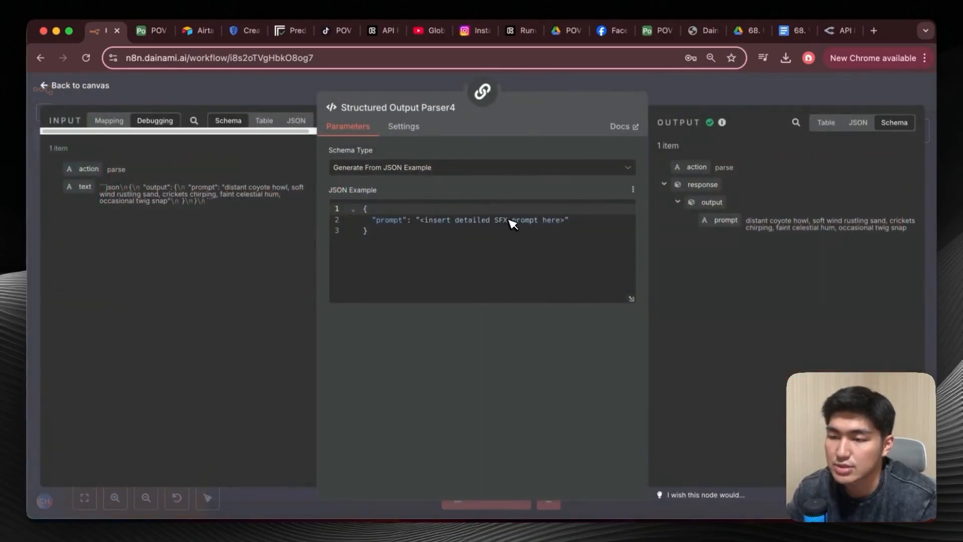
left_click(53, 86)
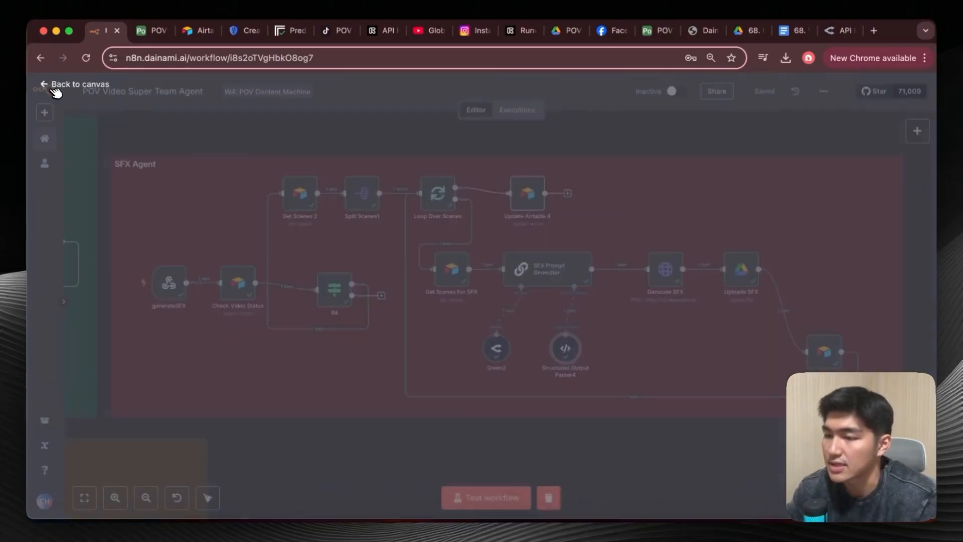
scroll(555, 344, "right", 3)
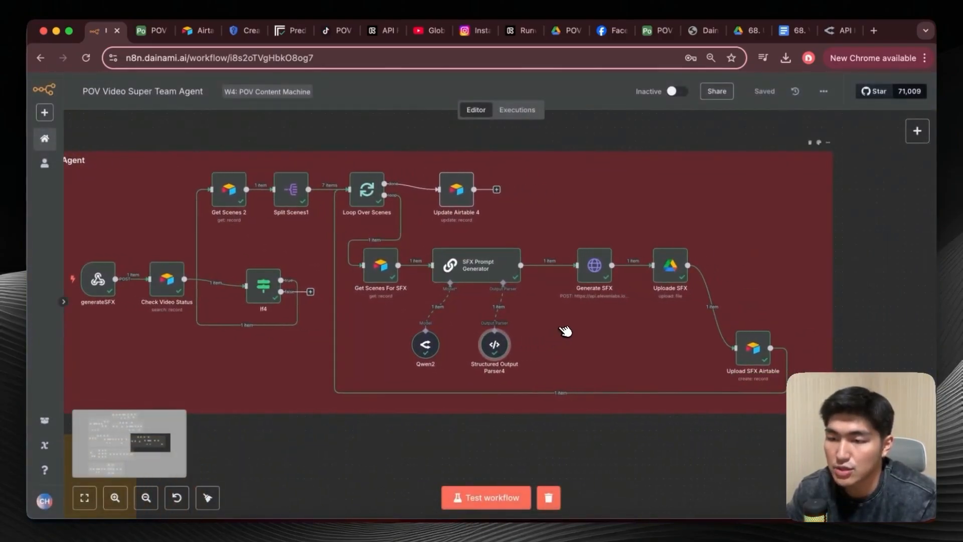
scroll(564, 329, "right", 3)
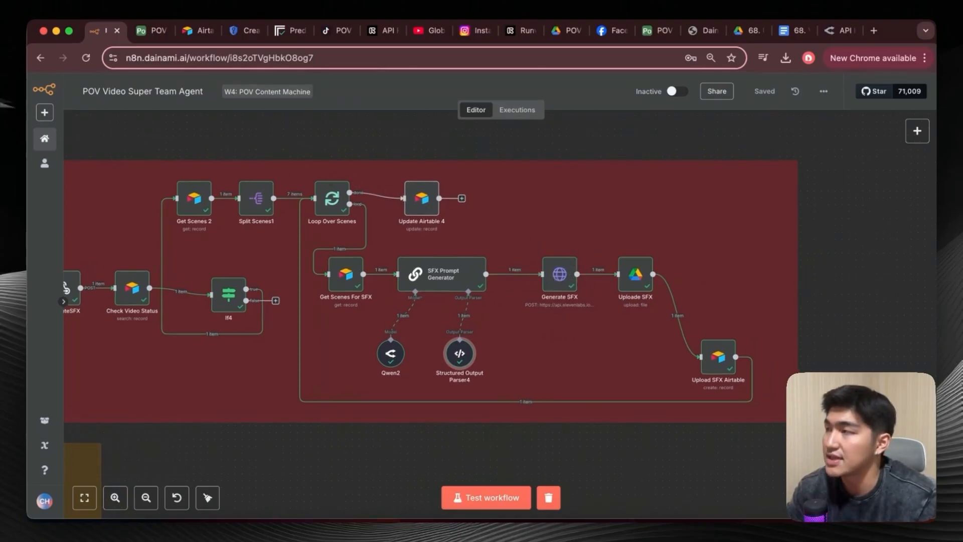
Switch to ElevenLabs and open the account's API Keys settings.
key("super+Tab")
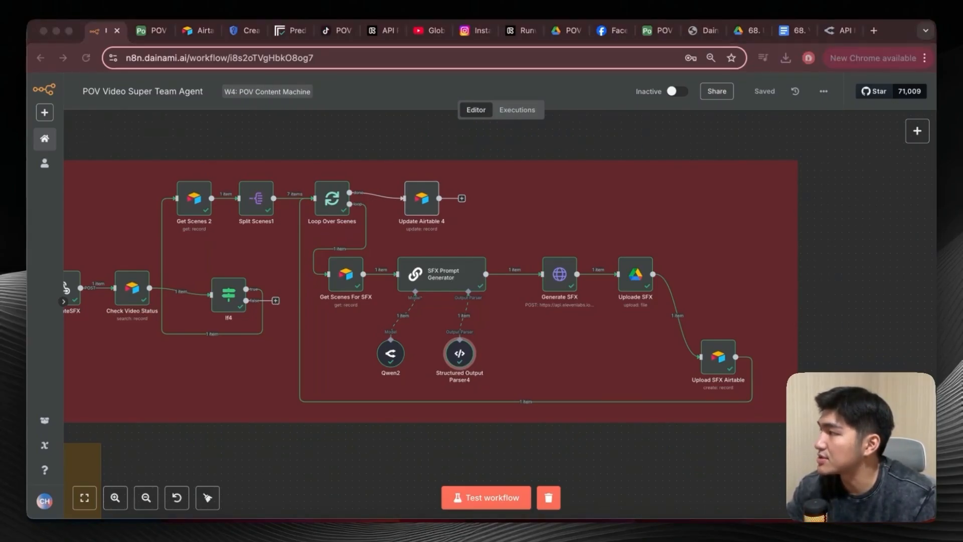
left_click_drag(28, 120, 421, 47)
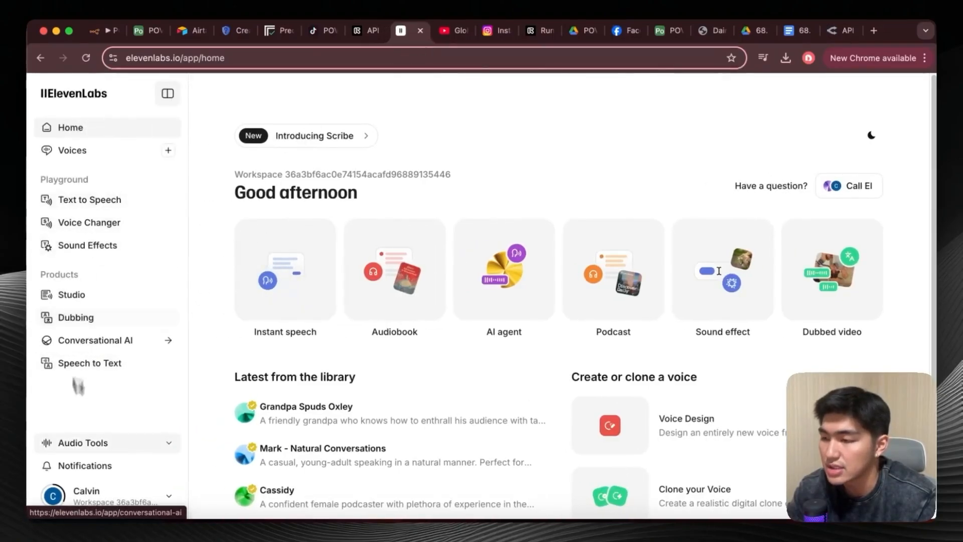
left_click(162, 493)
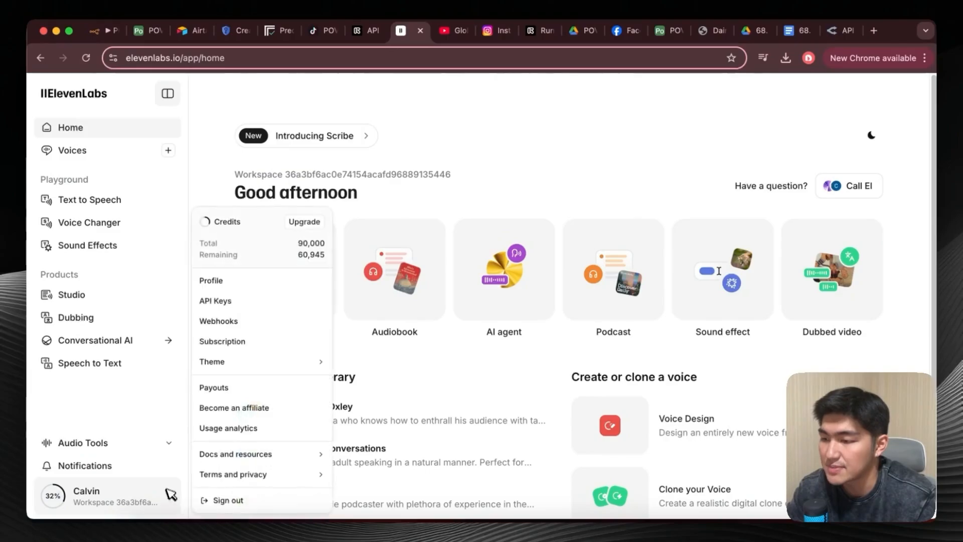
left_click(241, 300)
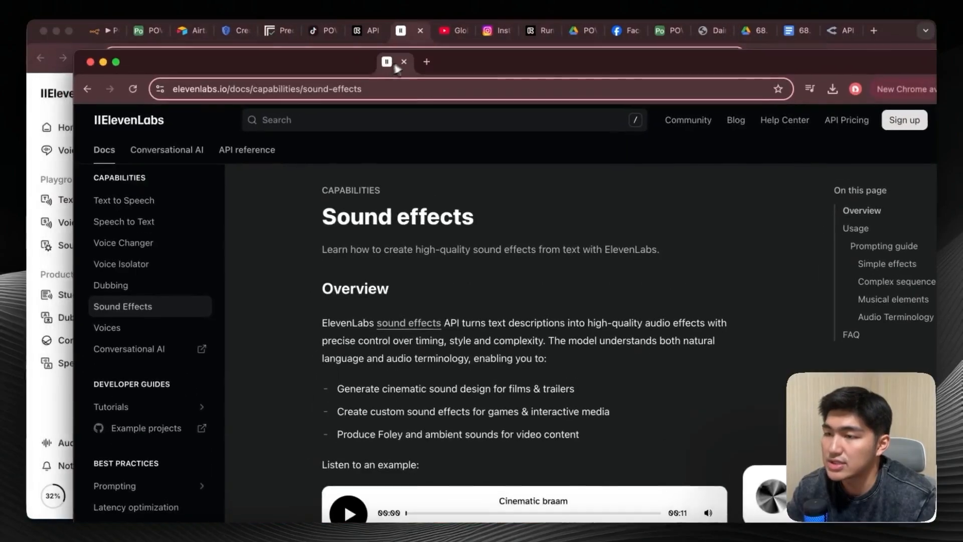
Open the Create sound effect endpoint in the ElevenLabs API reference and copy its cURL example.
left_click_drag(395, 64, 399, 36)
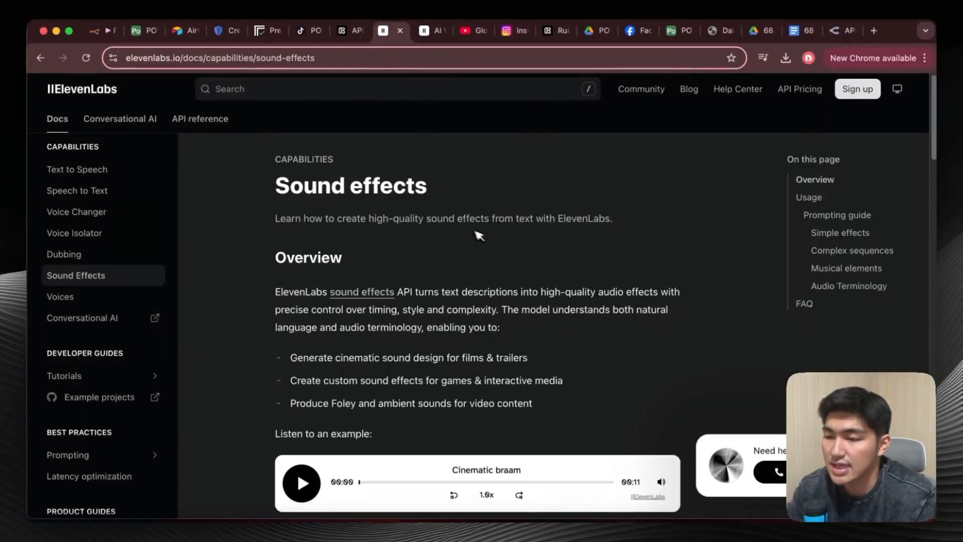
scroll(490, 237, "down", 5)
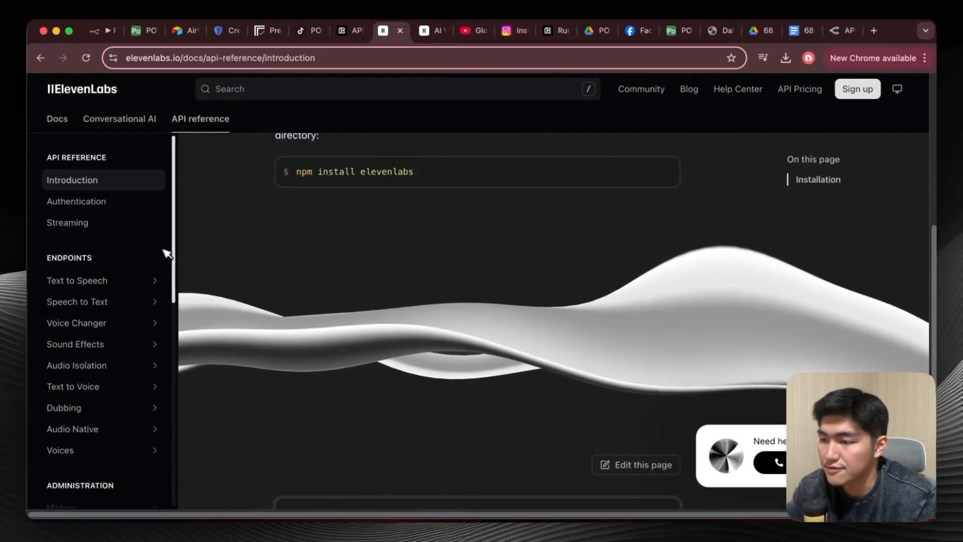
left_click(156, 346)
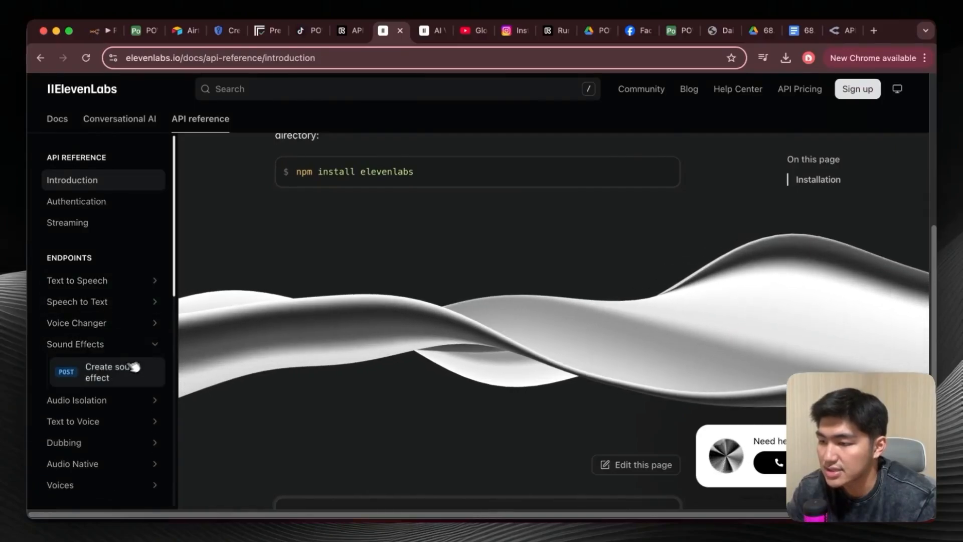
left_click(121, 372)
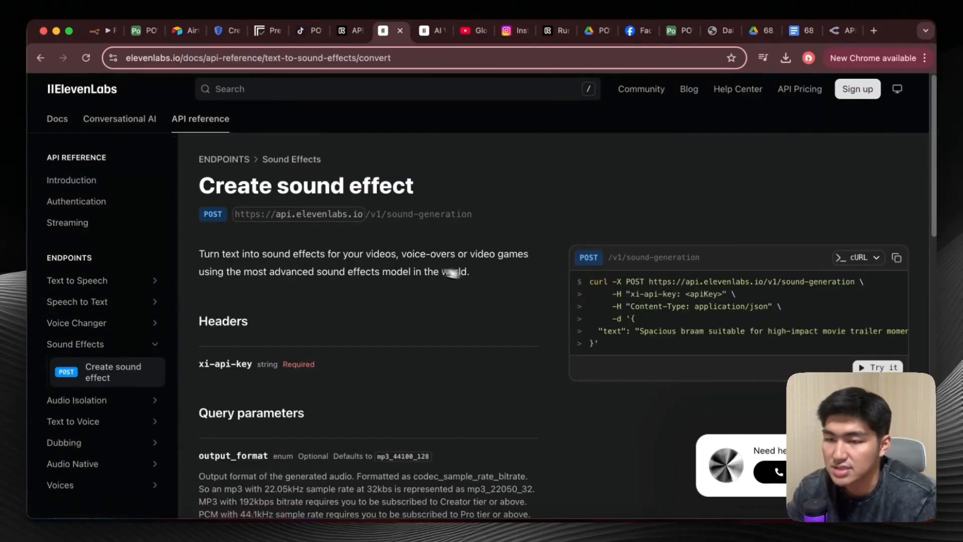
left_click(896, 258)
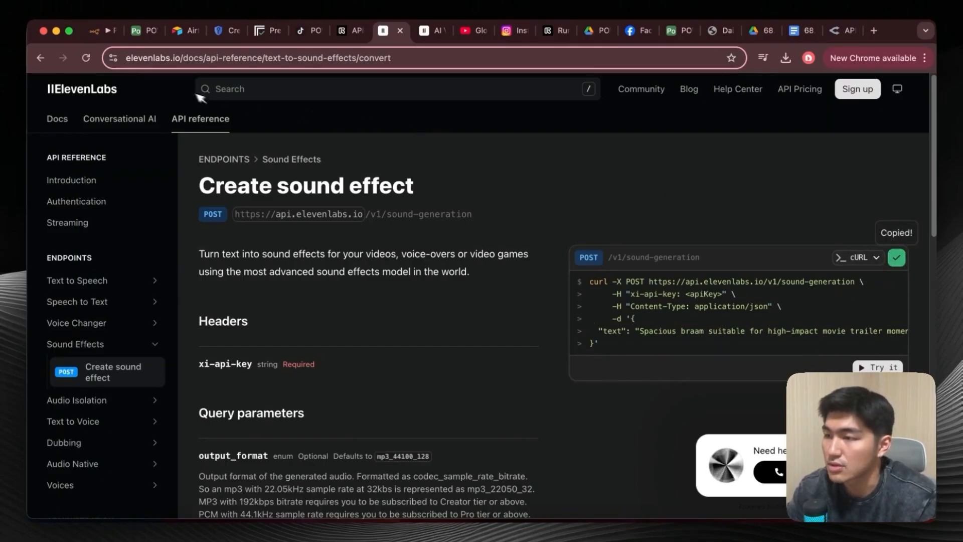
Switch to the n8n workflow and try importing the copied cURL command into the Generate SFX node, discarding it without importing.
left_click(105, 32)
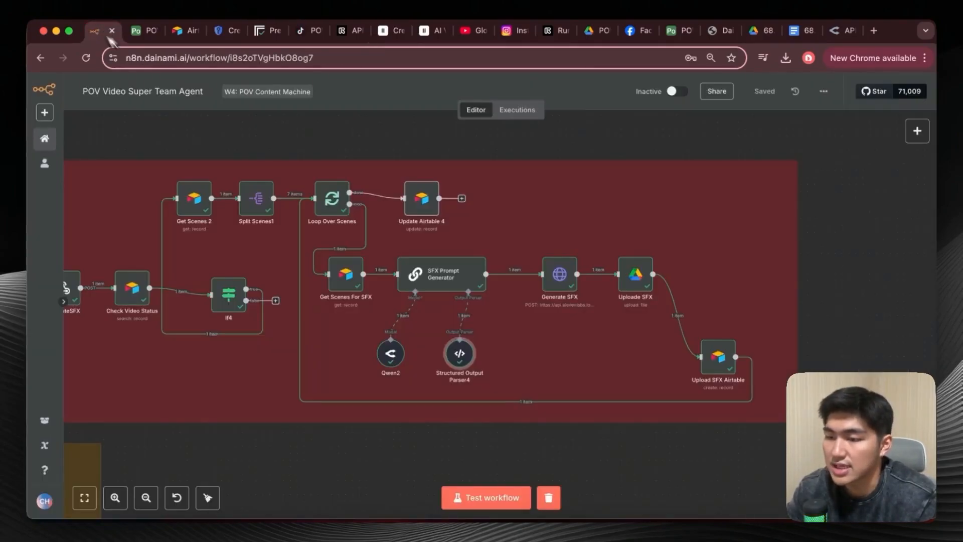
double_click(563, 275)
left_click(613, 155)
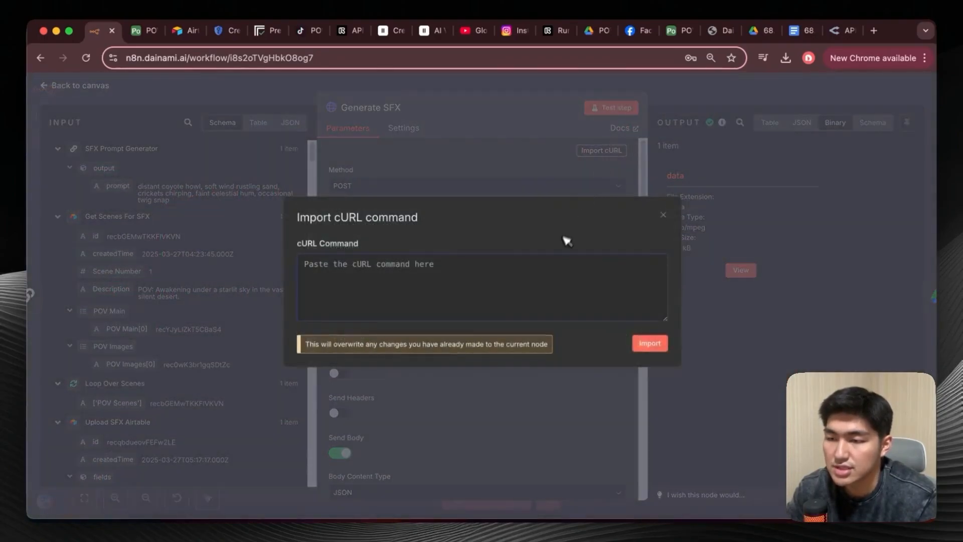
key("super+v")
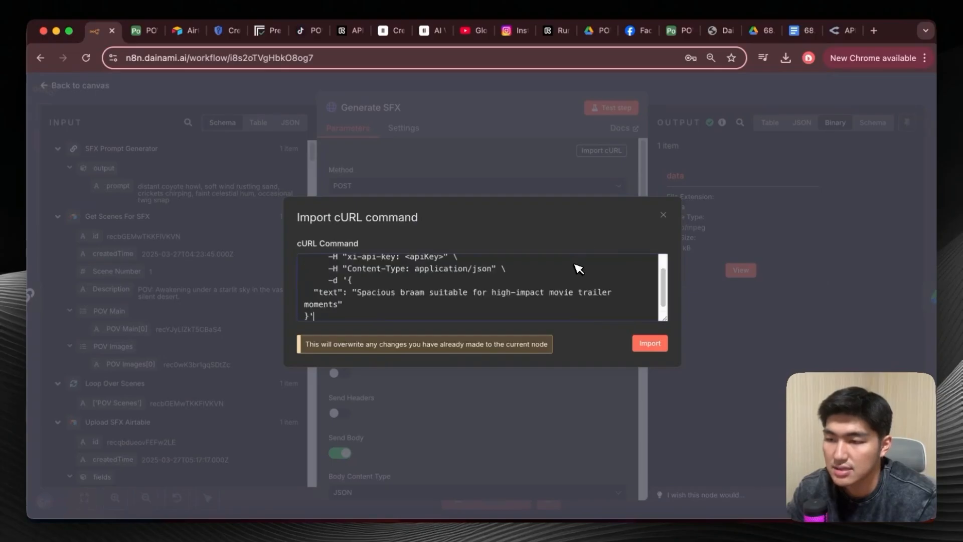
key("super+z")
left_click(661, 217)
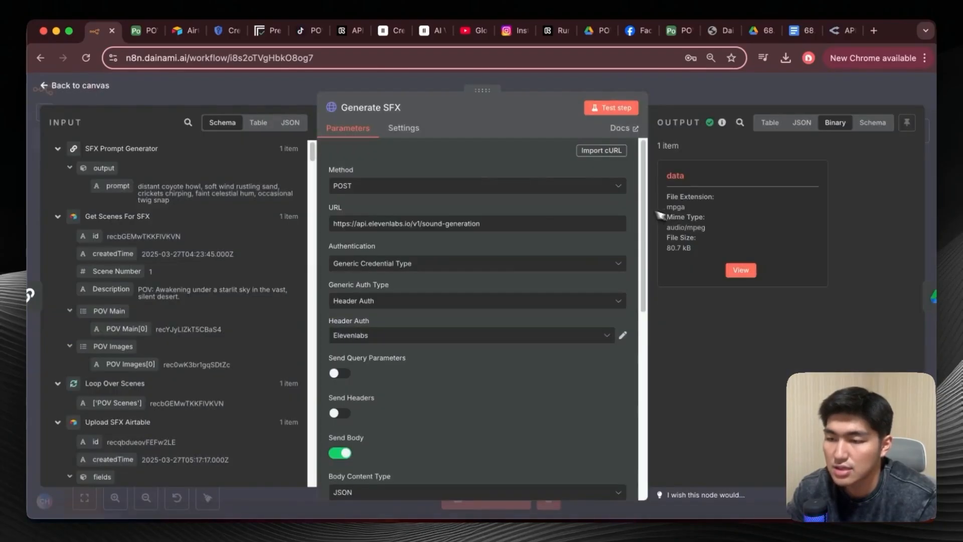
Try to create a Header Auth credential named xi-api-key, checking the required header in the ElevenLabs docs, and close it without saving.
scroll(400, 413, "up", 1)
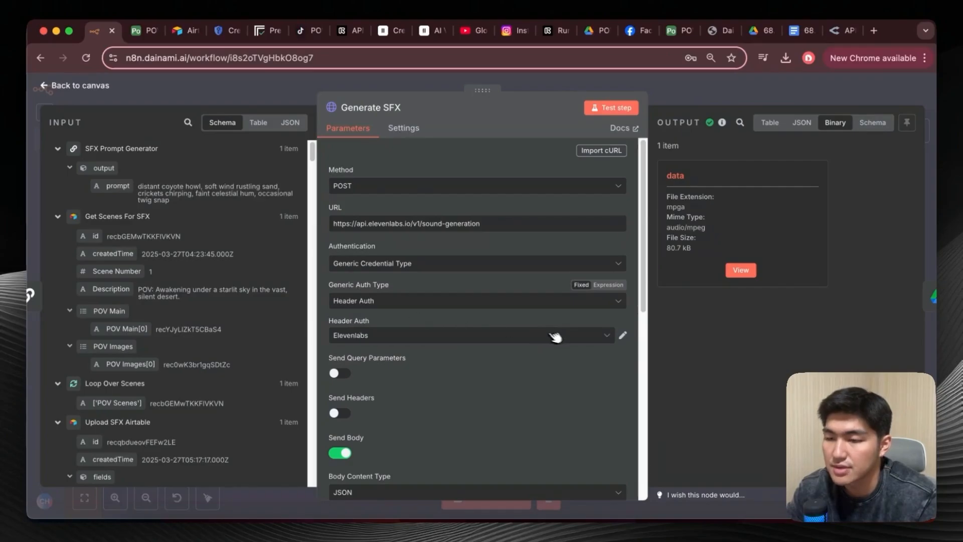
left_click(603, 340)
left_click(520, 308)
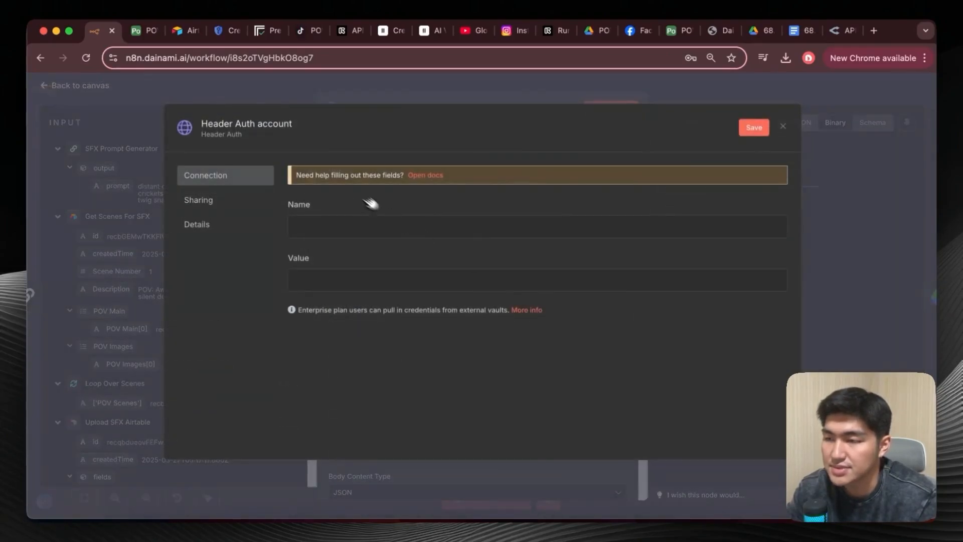
left_click(393, 31)
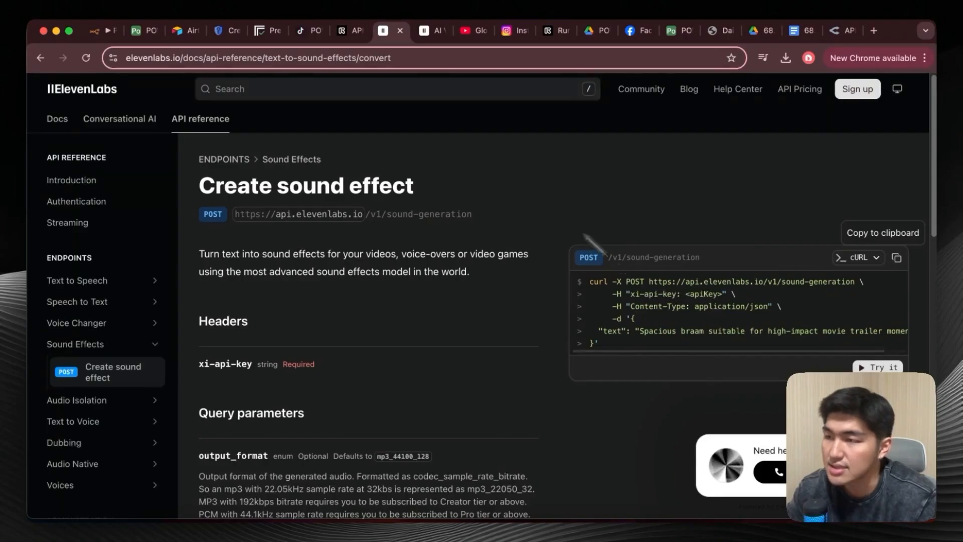
left_click(100, 30)
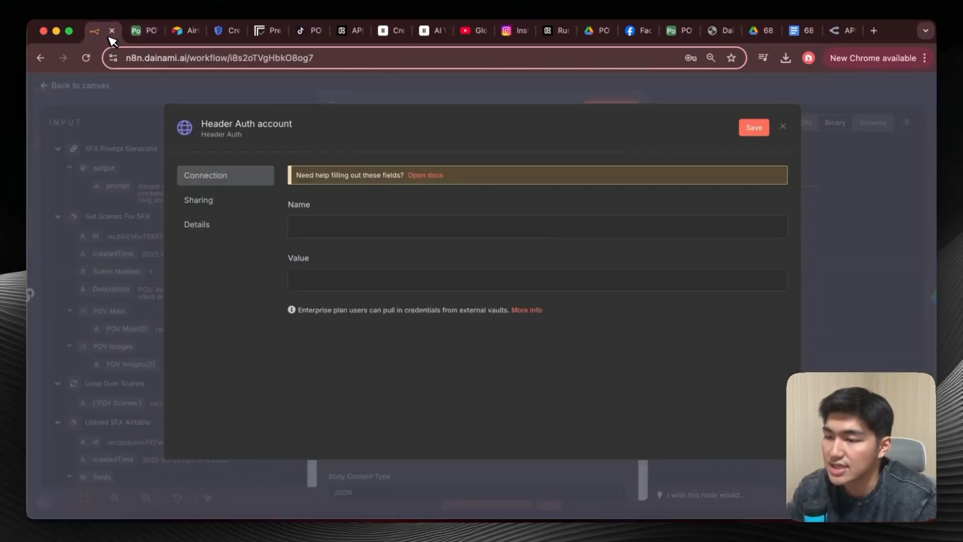
left_click(373, 232)
type("xi-api-key")
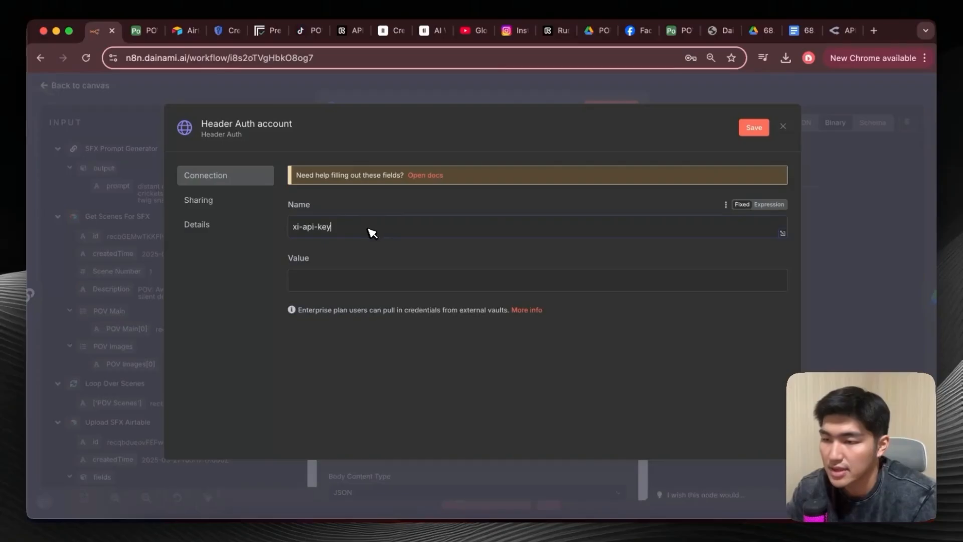
left_click(344, 274)
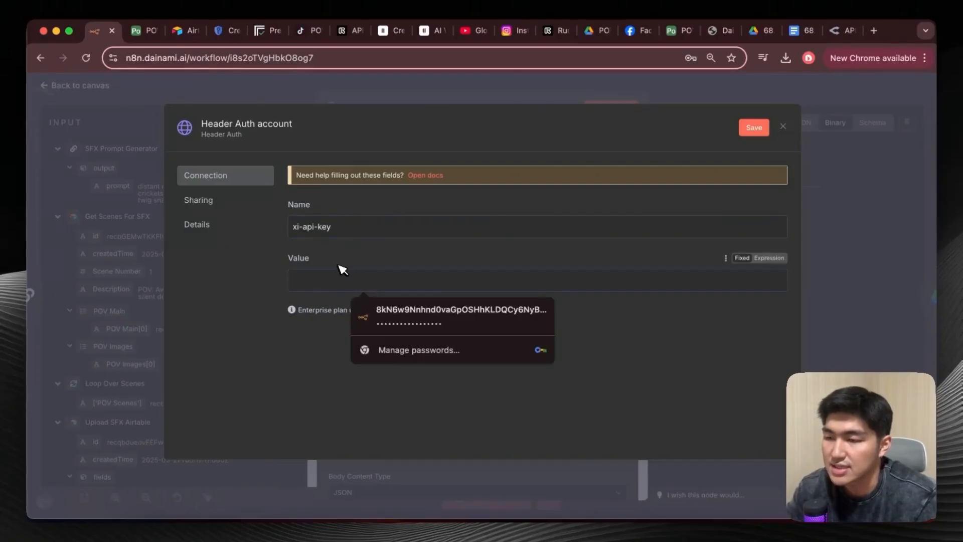
left_click(781, 127)
left_click(504, 325)
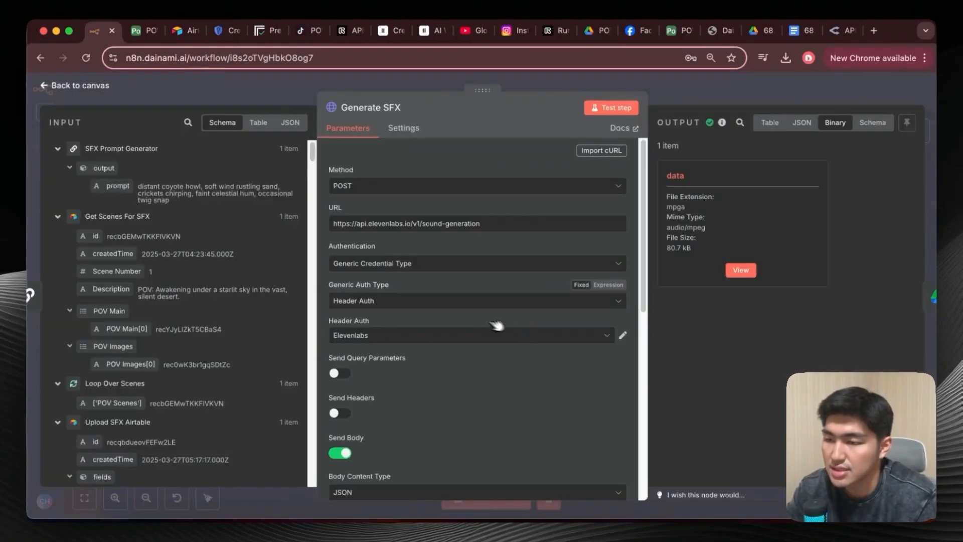
Review the Generate SFX node's JSON body settings, including the text and duration_seconds parameters.
scroll(365, 372, "down", 3)
scroll(364, 372, "down", 4)
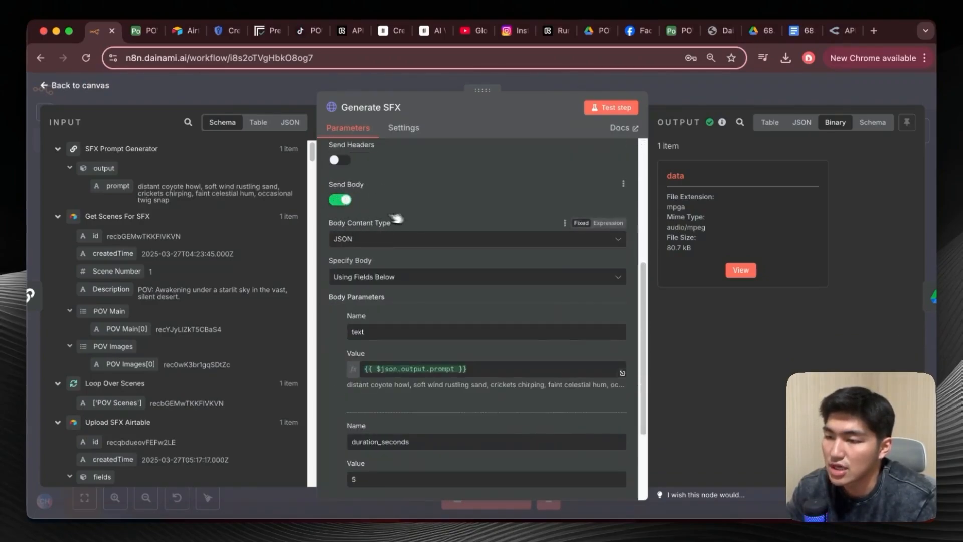
scroll(404, 261, "down", 3)
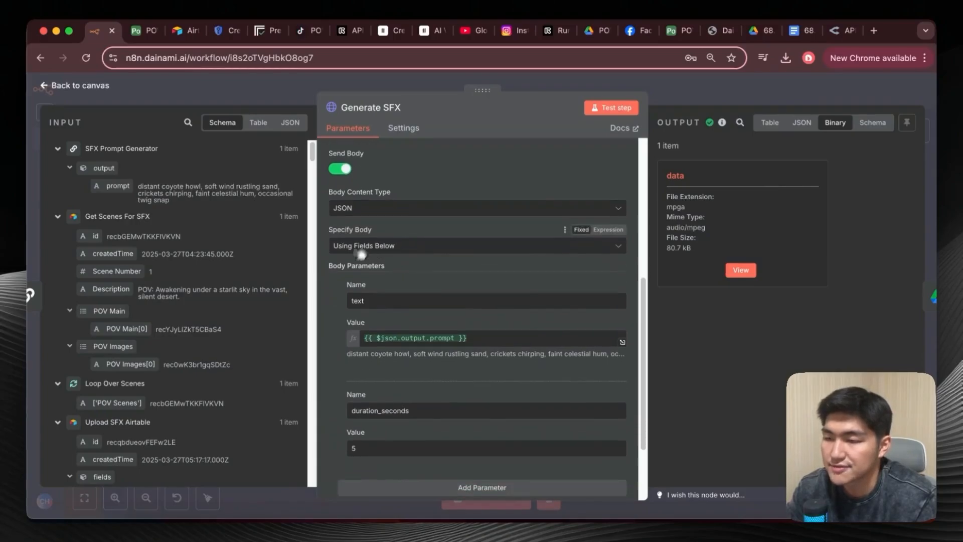
scroll(414, 328, "down", 1)
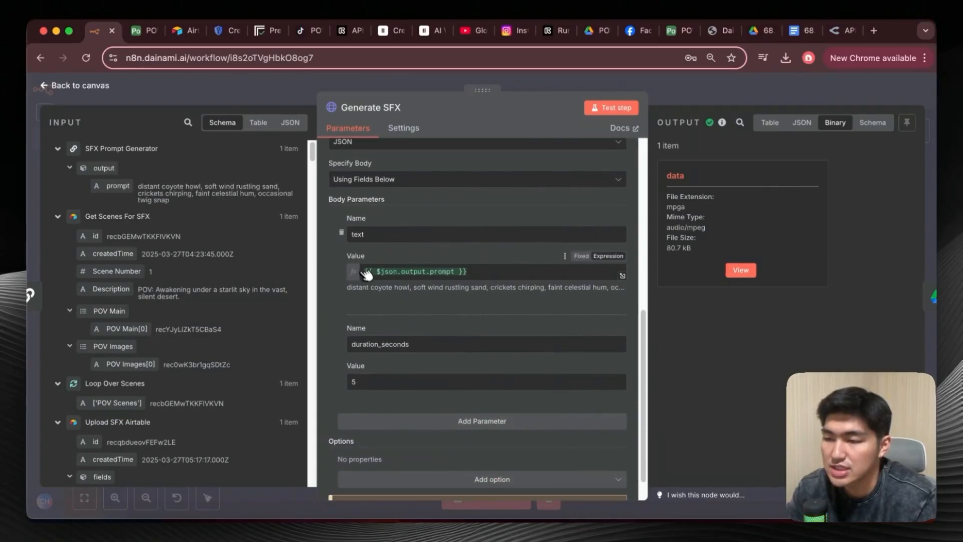
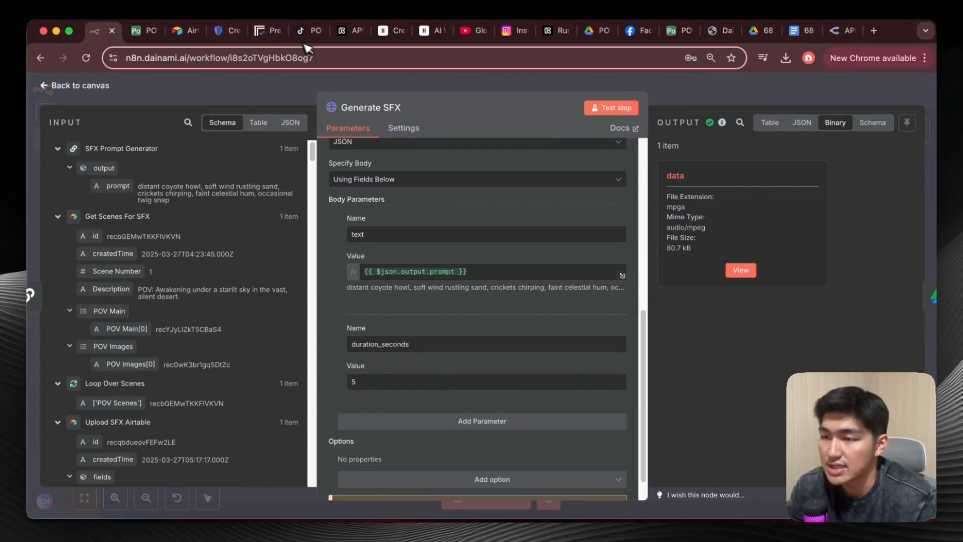
Switch to the ElevenLabs API reference and review the cURL request for the Create sound effect endpoint.
left_click(390, 31)
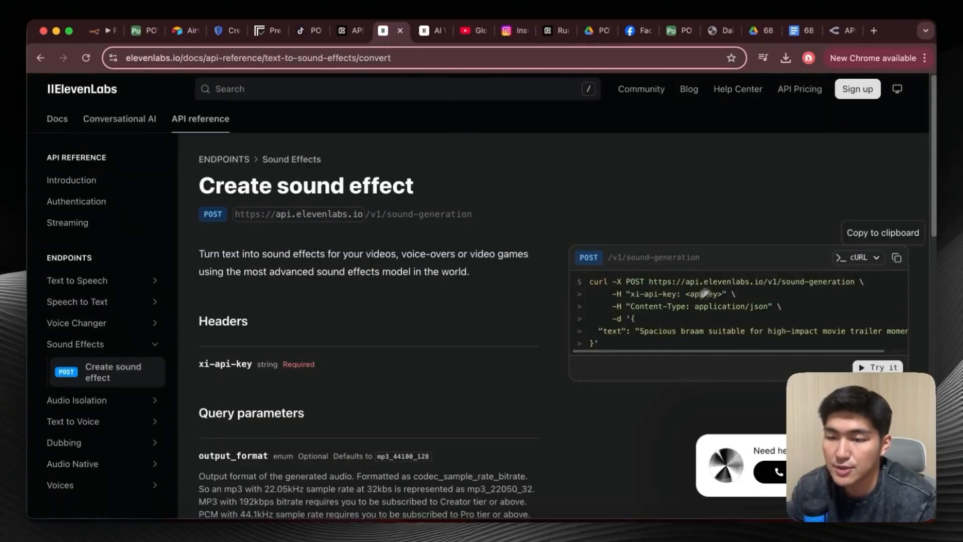
scroll(703, 244, "down", 1)
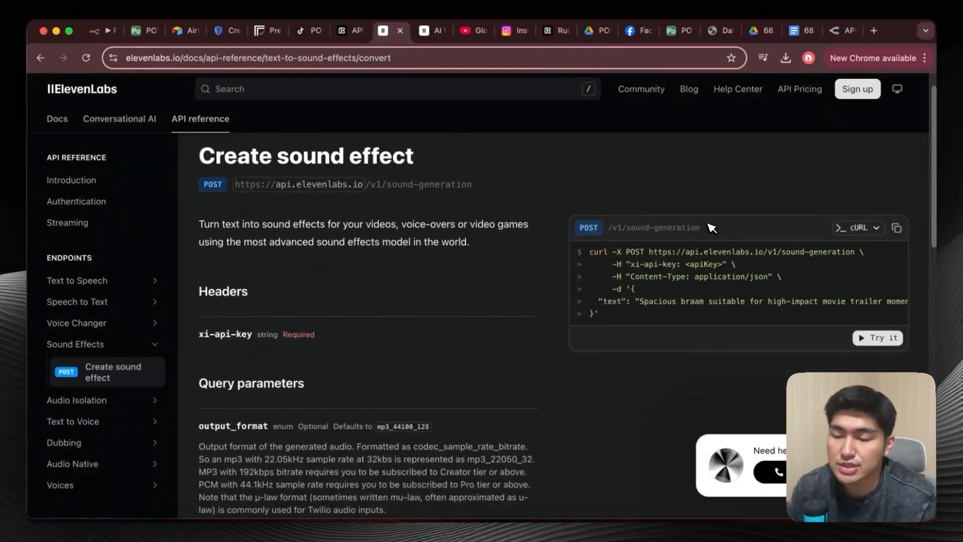
scroll(613, 301, "right", 1)
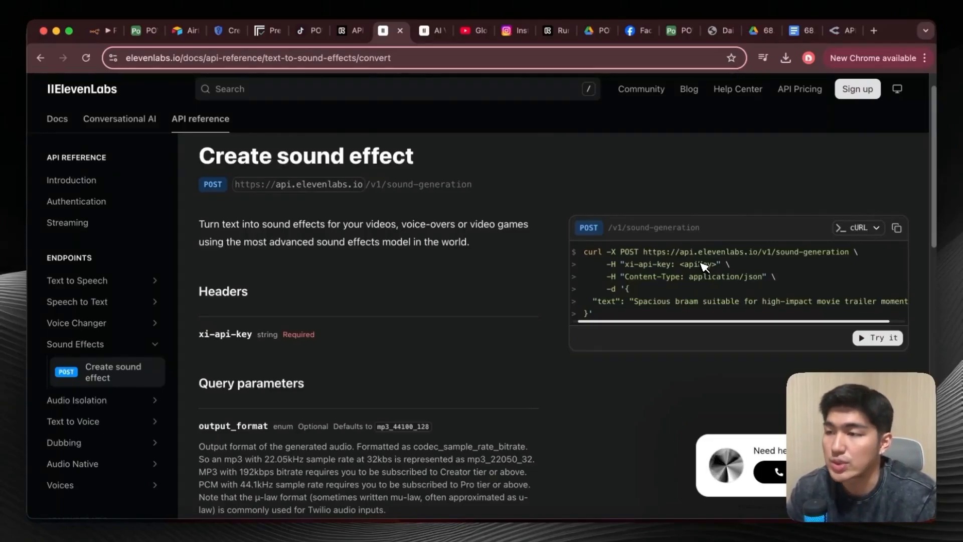
Return to the n8n workflow and examine the Uploade SFX node's input schema, file name expression and destination folder.
key("super+1")
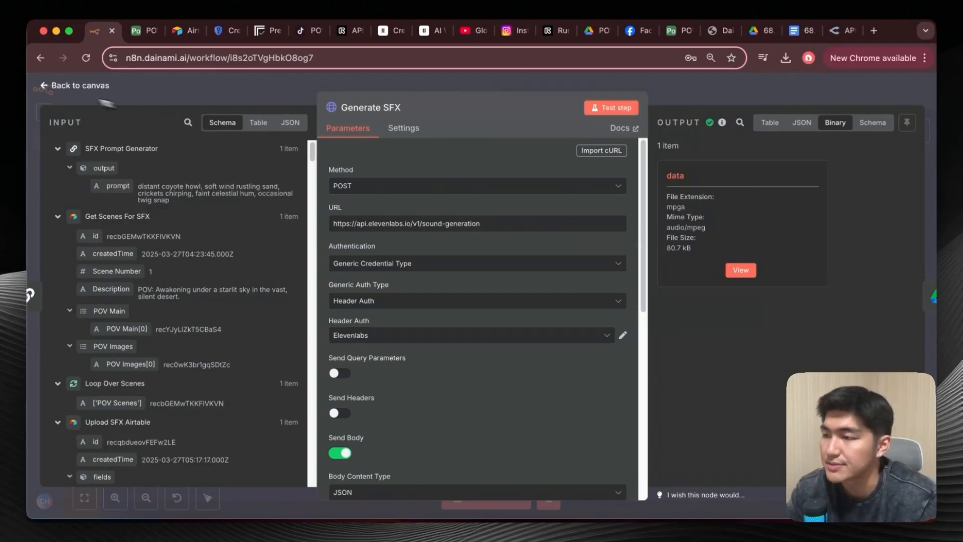
left_click(50, 86)
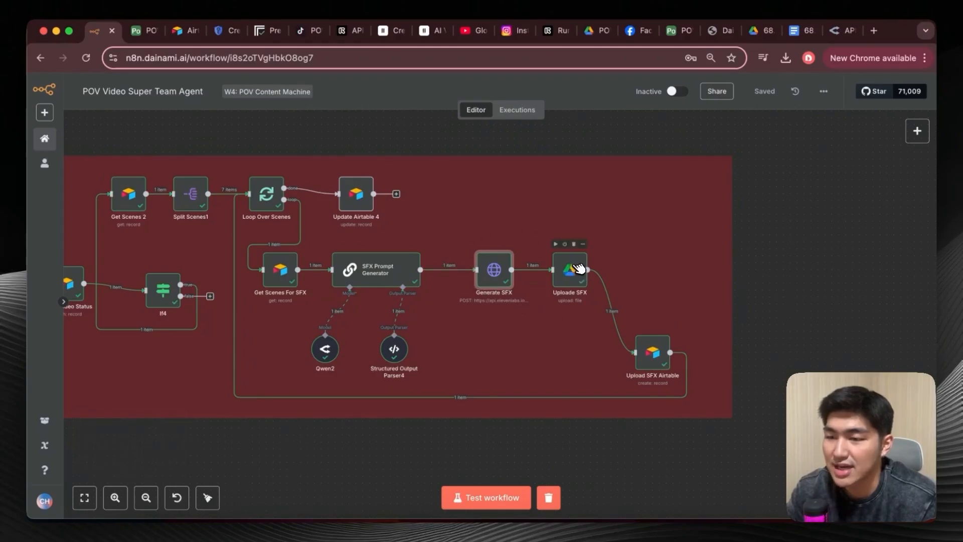
double_click(576, 271)
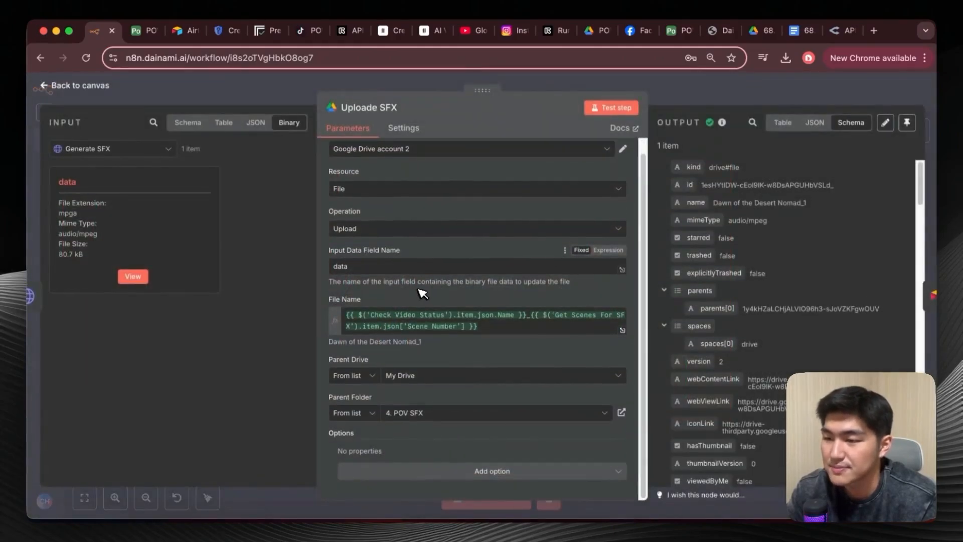
left_click(201, 122)
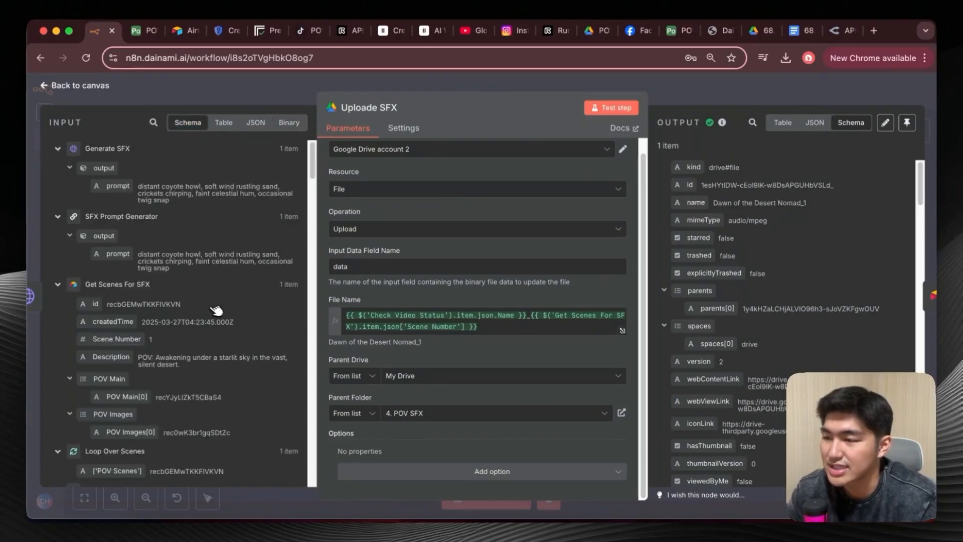
scroll(210, 307, "down", 5)
scroll(209, 306, "down", 4)
scroll(210, 295, "down", 5)
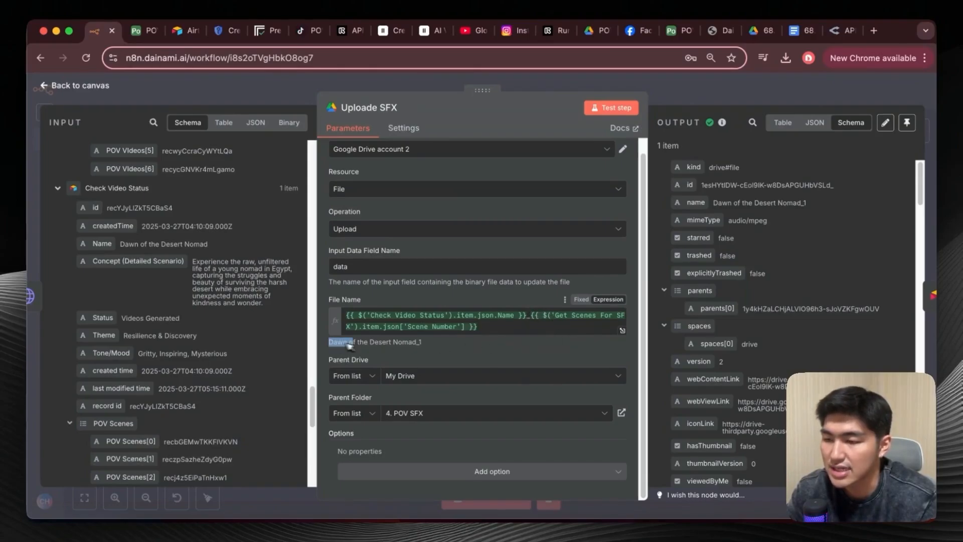
left_click_drag(345, 345, 414, 343)
left_click(448, 365)
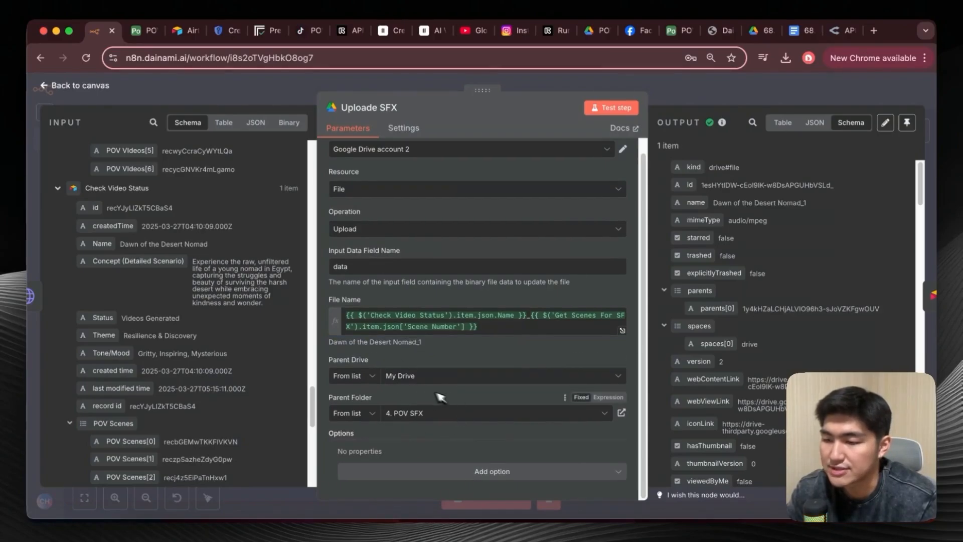
scroll(411, 351, "up", 1)
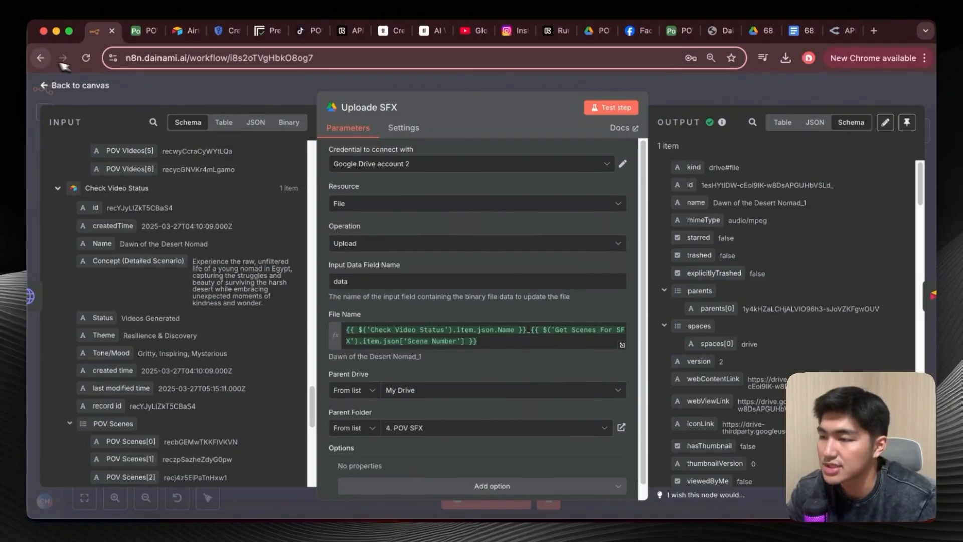
left_click(45, 87)
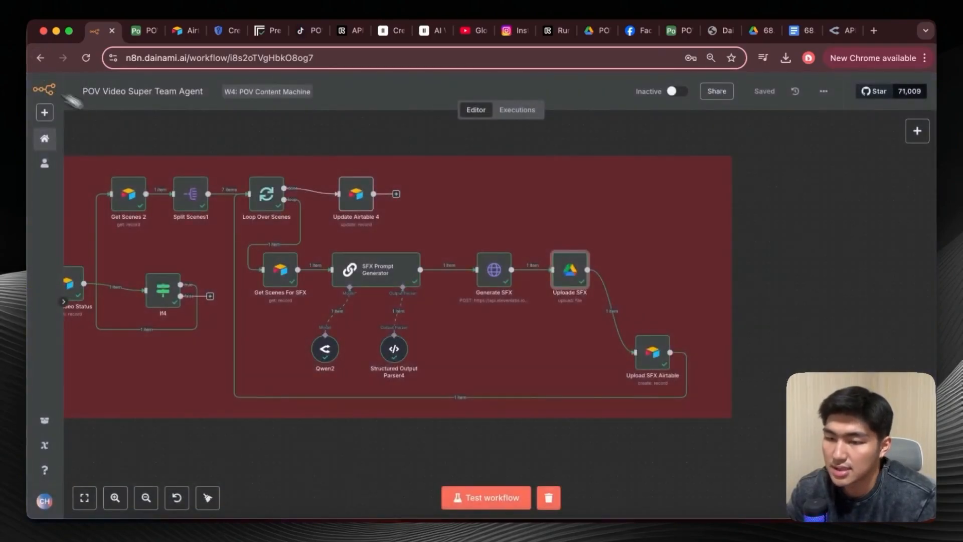
Inspect the Upload SFX Airtable node's operation, base, table and manually mapped columns.
double_click(652, 357)
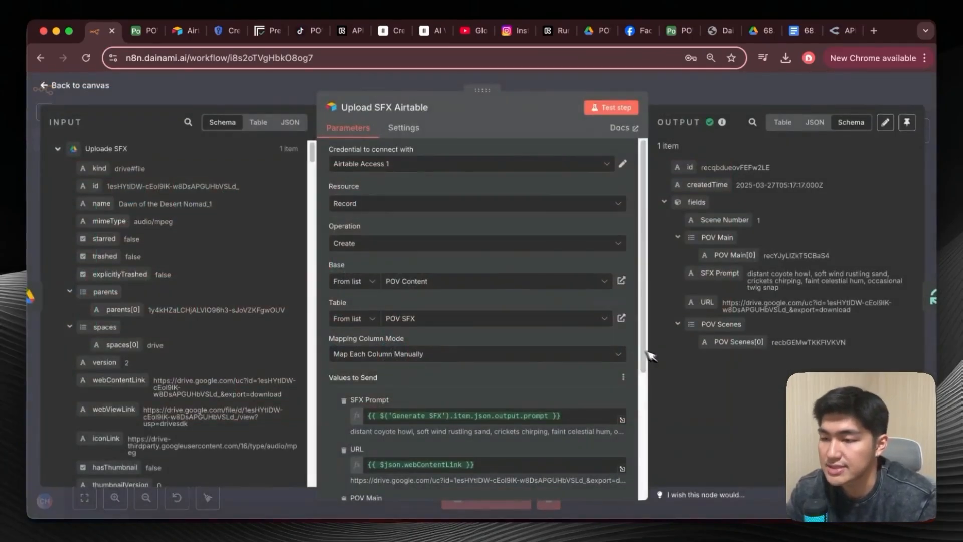
scroll(431, 372, "down", 5)
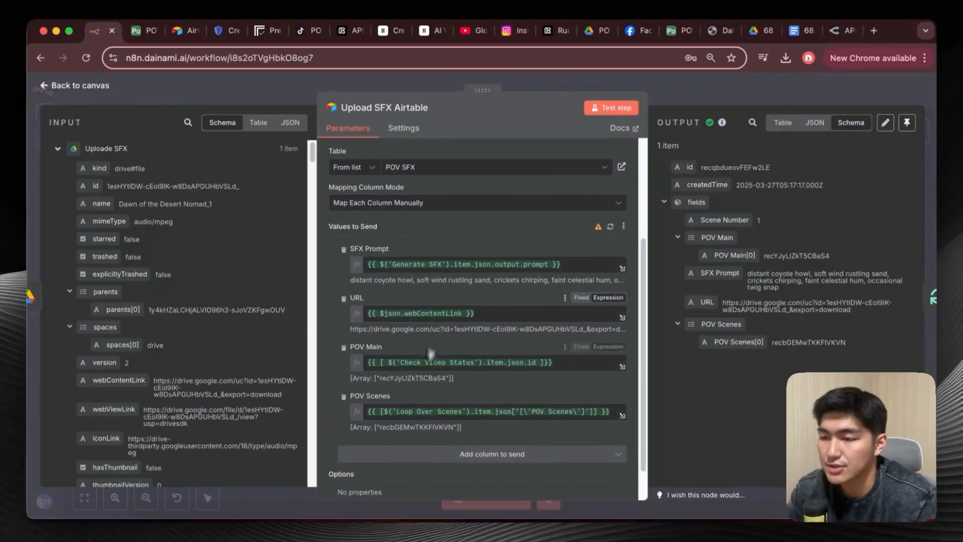
scroll(460, 241, "up", 4)
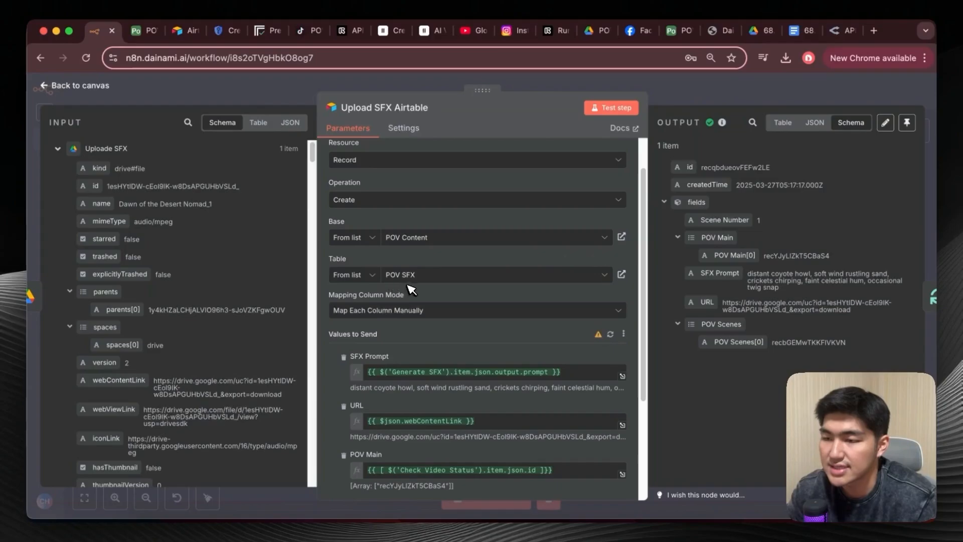
scroll(413, 281, "down", 4)
scroll(422, 277, "up", 4)
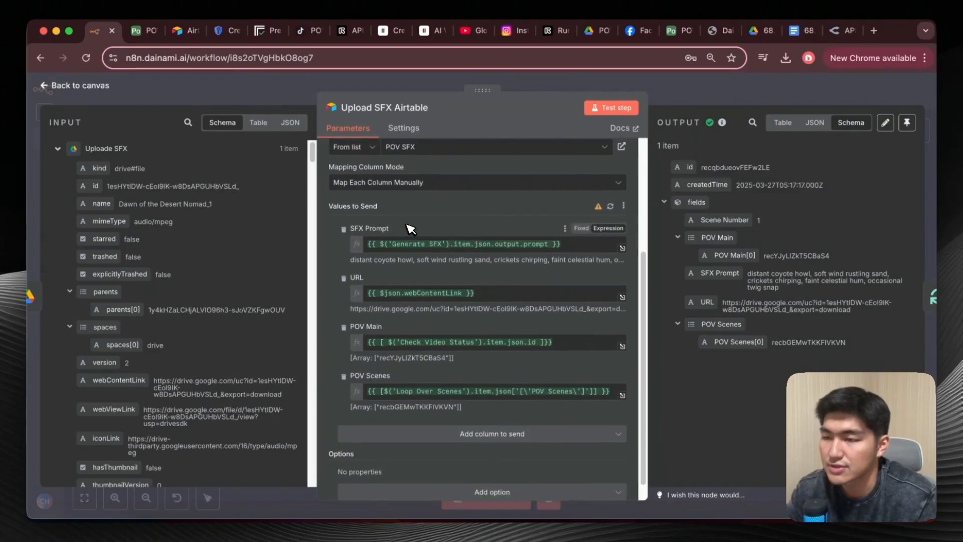
scroll(415, 226, "down", 4)
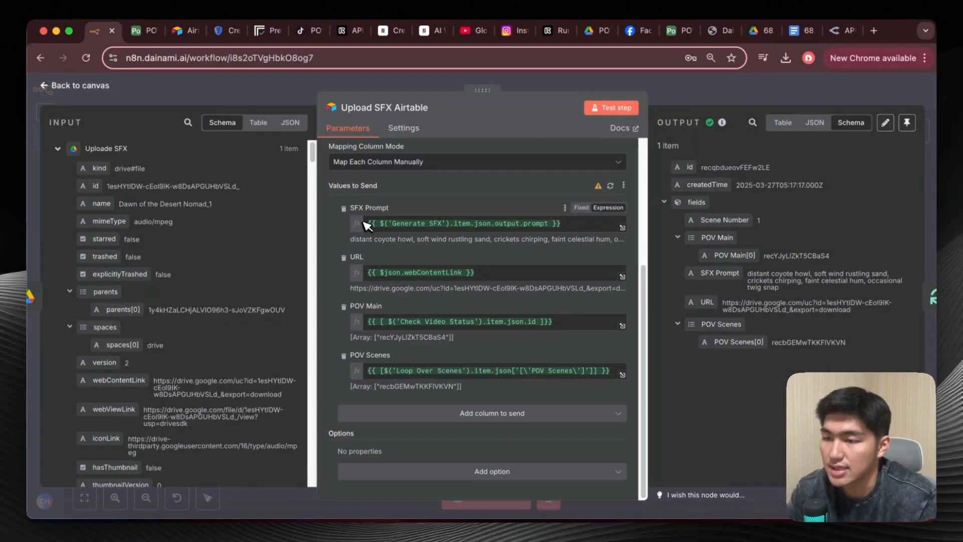
Trace the SFX Prompt, URL and POV Scenes mappings of the Upload SFX Airtable node back to its input data.
scroll(240, 243, "down", 10)
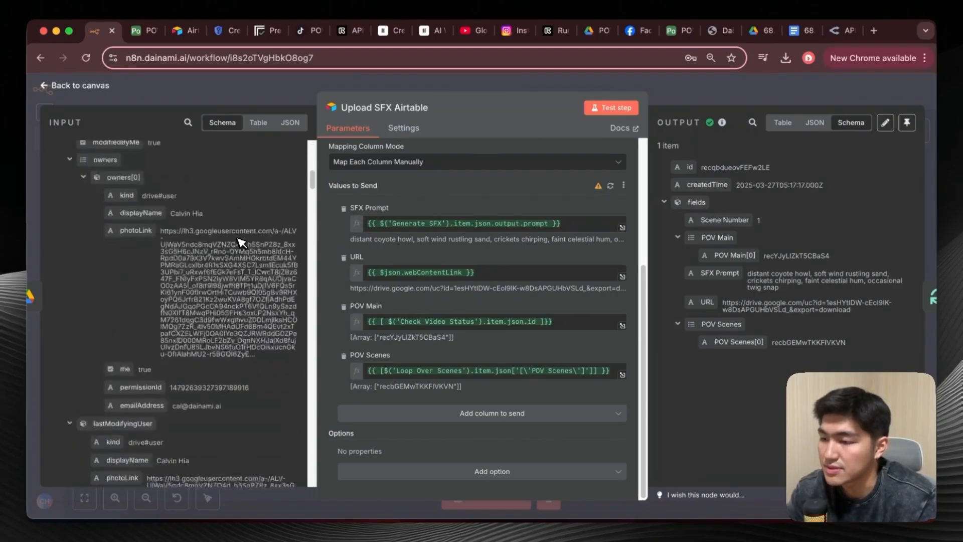
scroll(226, 256, "down", 10)
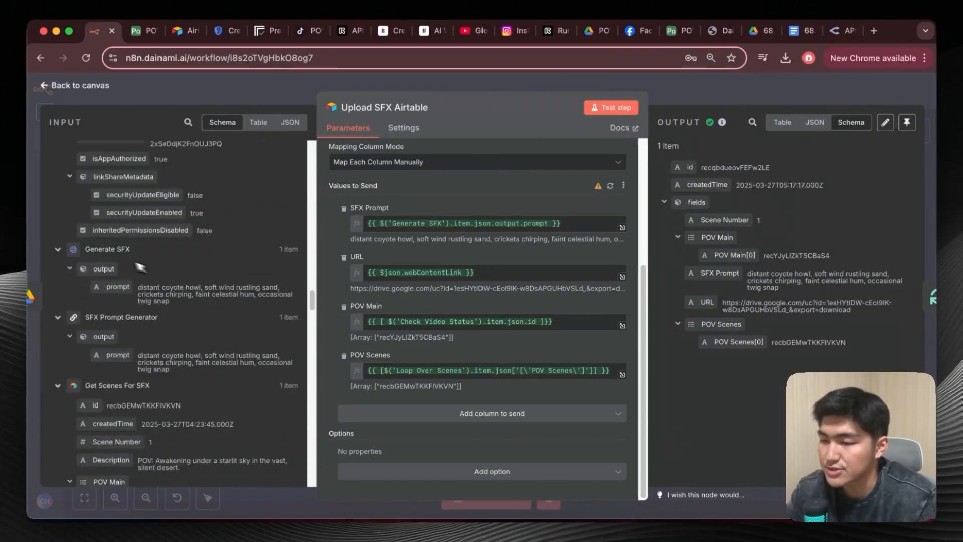
left_click_drag(118, 286, 351, 250)
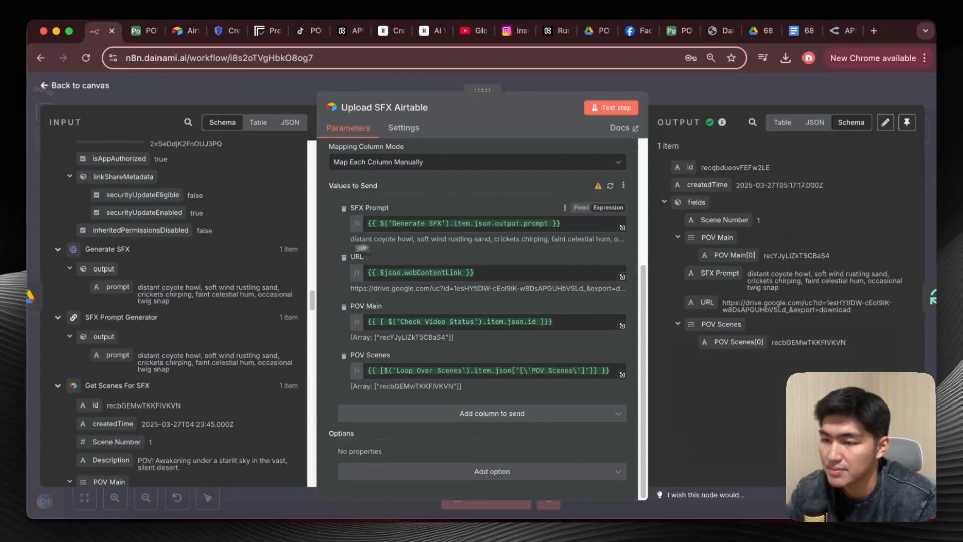
scroll(189, 237, "up", 15)
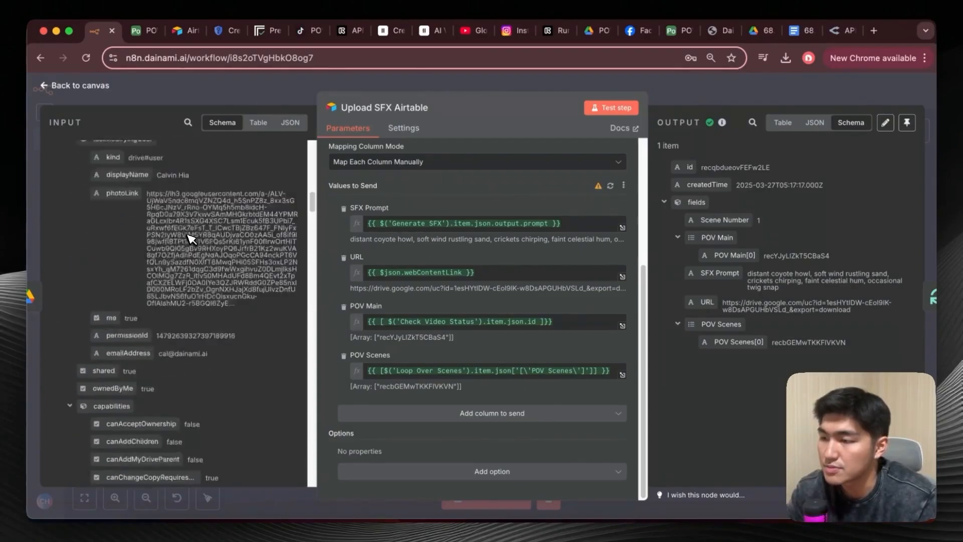
scroll(190, 238, "up", 4)
scroll(185, 237, "down", 3)
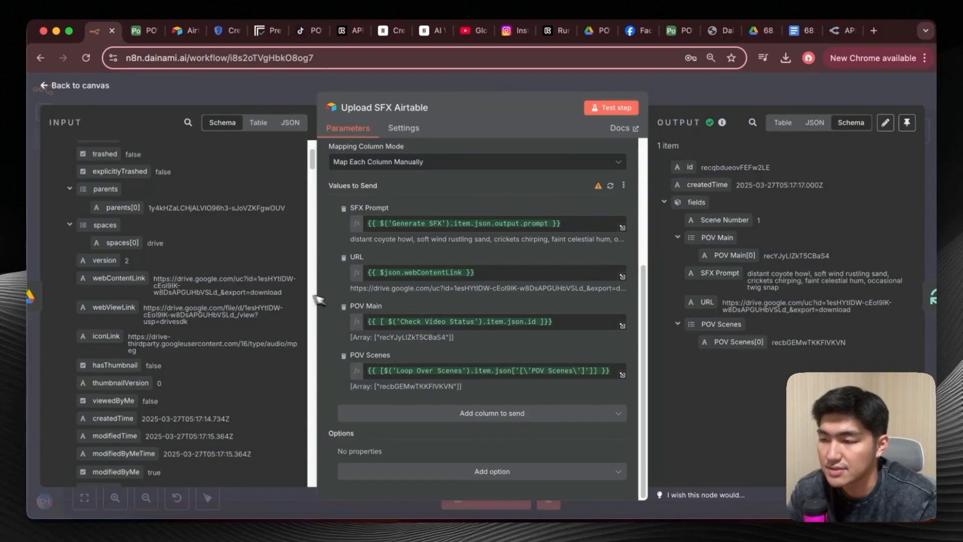
scroll(232, 293, "up", 4)
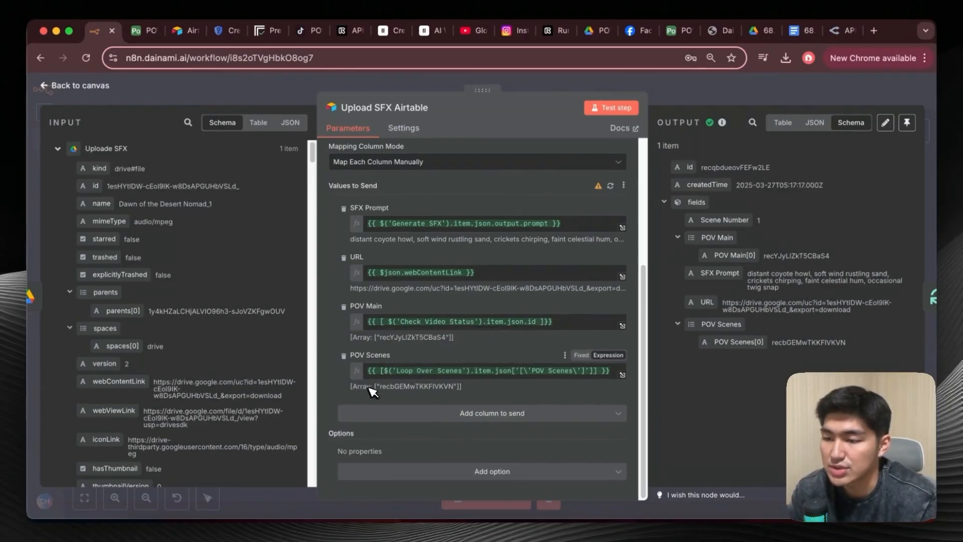
left_click_drag(366, 387, 454, 391)
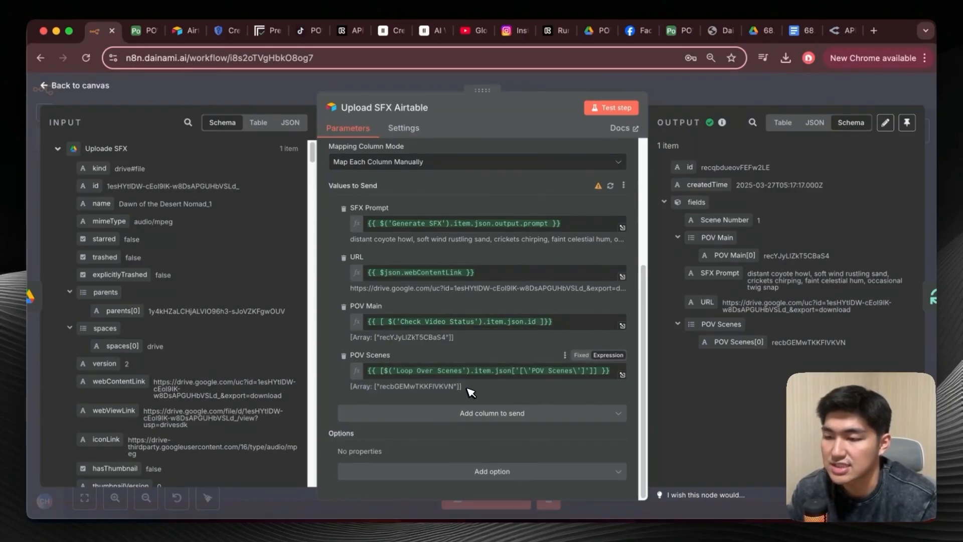
In Airtable, delete the Dawn of the Desert Nomad record from the POV SFX table and return to the POV Main table.
left_click(143, 31)
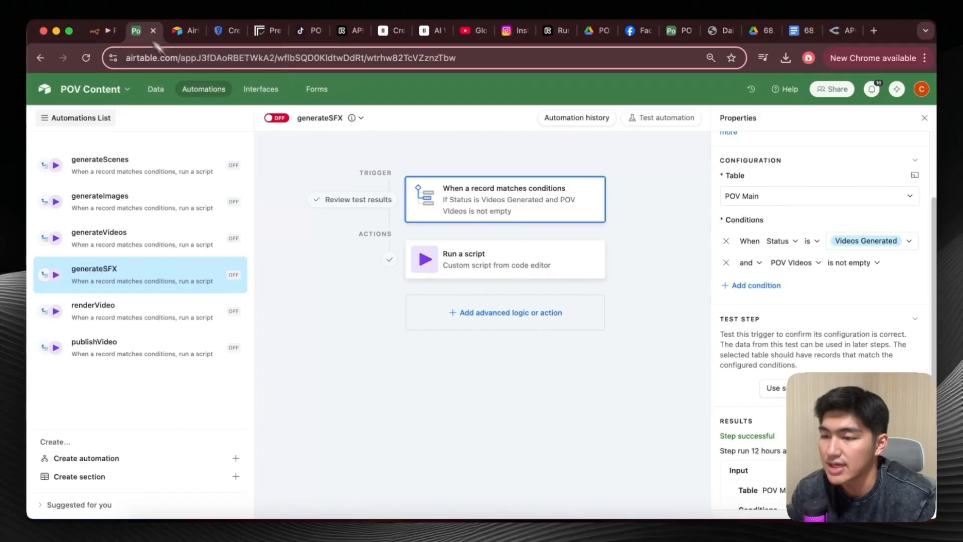
left_click(155, 89)
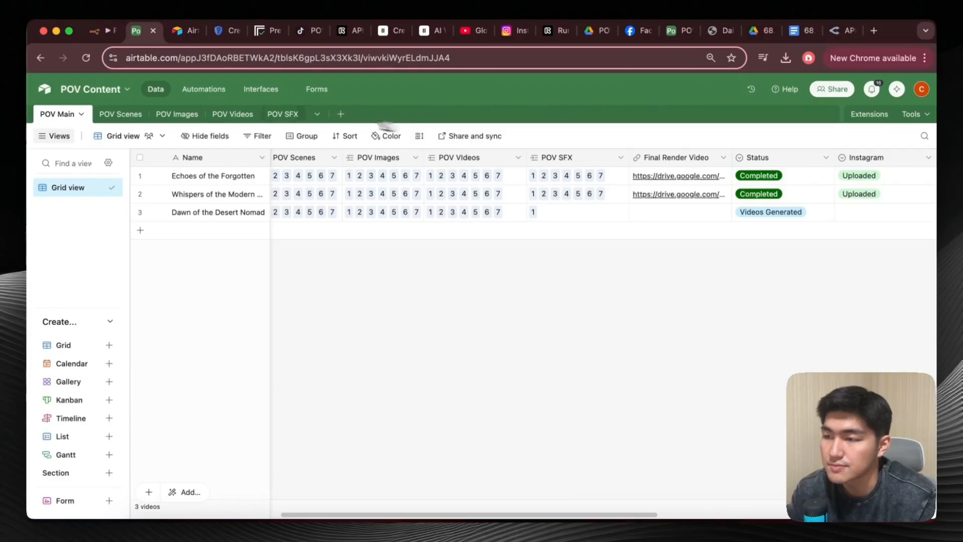
left_click(288, 116)
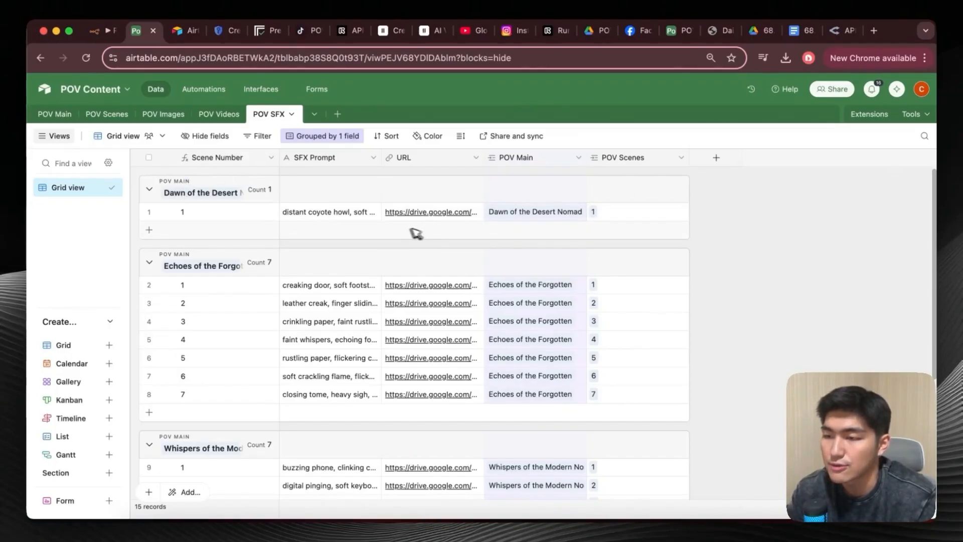
left_click(256, 210)
right_click(257, 211)
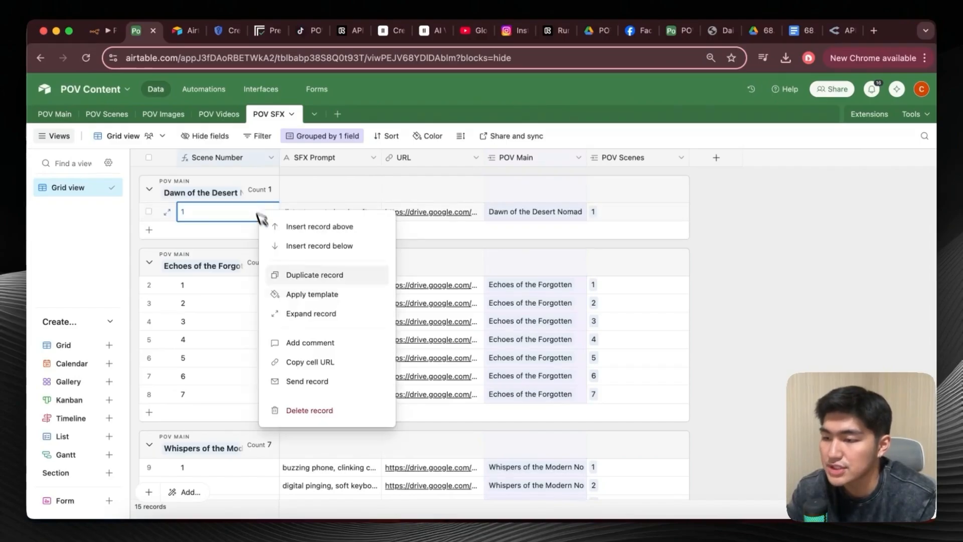
left_click(310, 411)
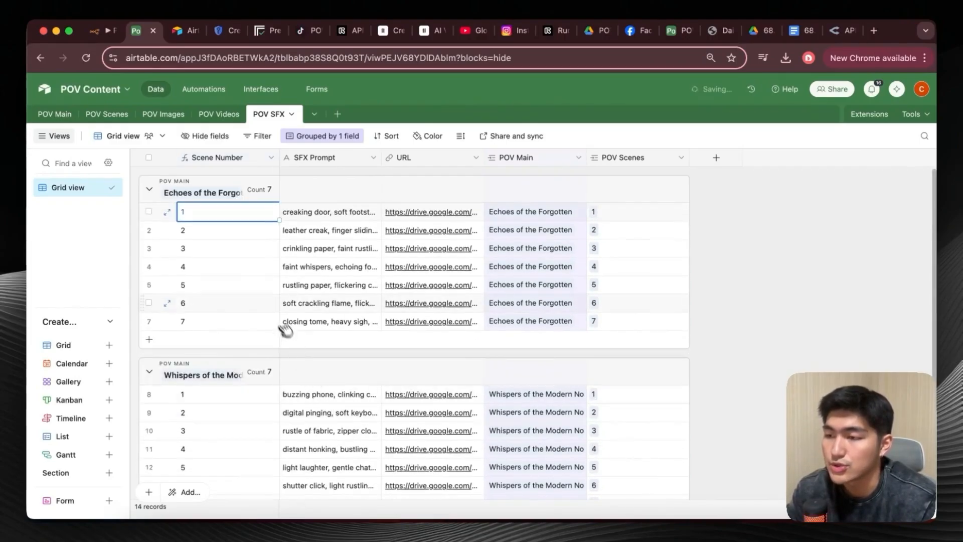
left_click(57, 115)
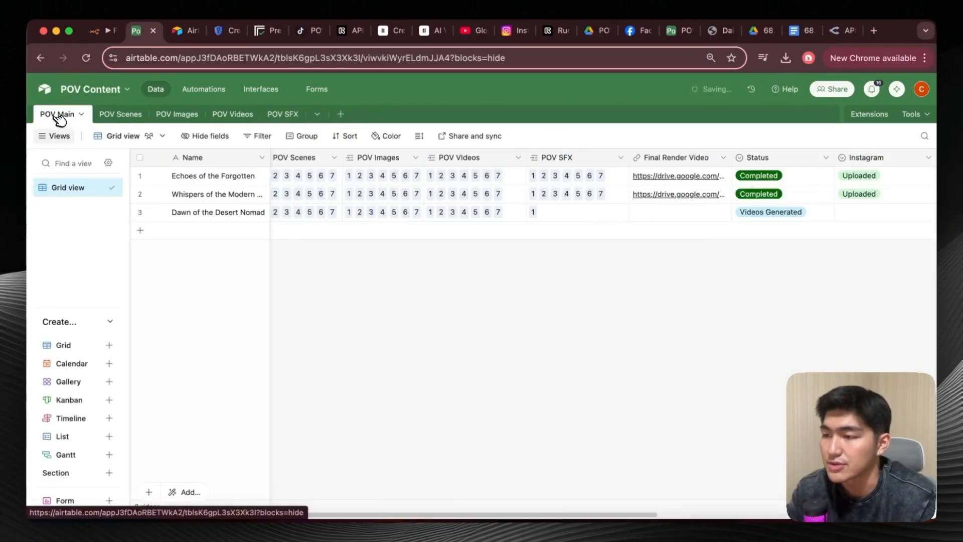
Return to the n8n workflow and examine the Update Airtable 4 node's target table, id matching and Status value.
left_click(112, 33)
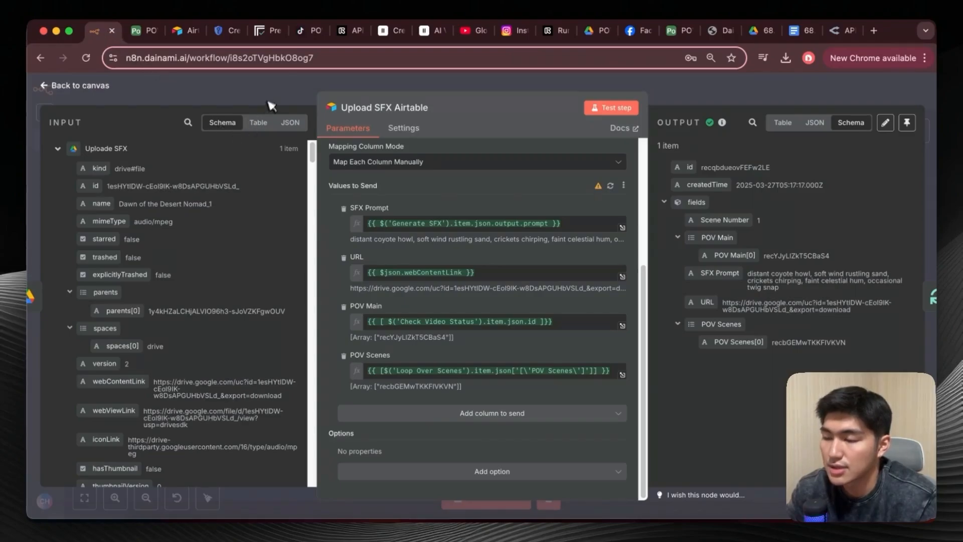
left_click(44, 88)
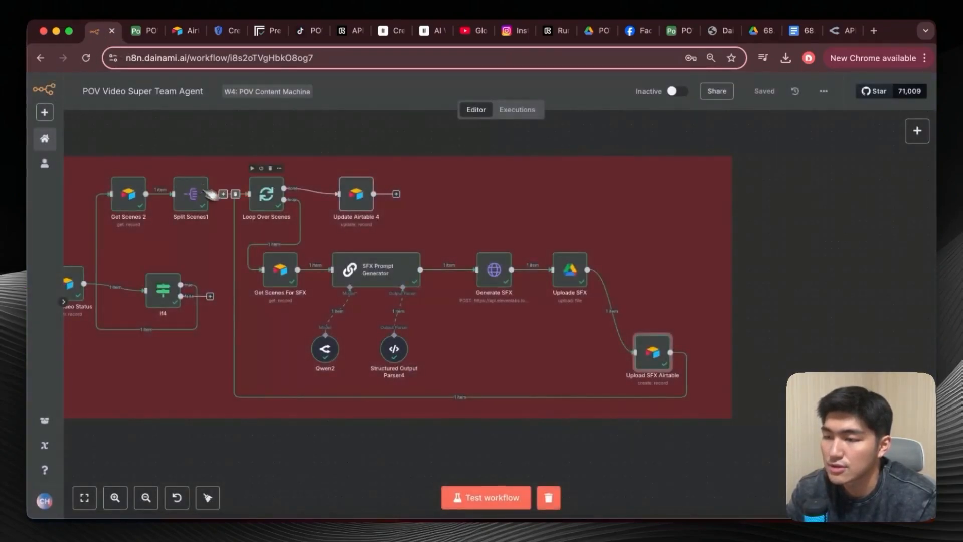
scroll(385, 210, "up", 1)
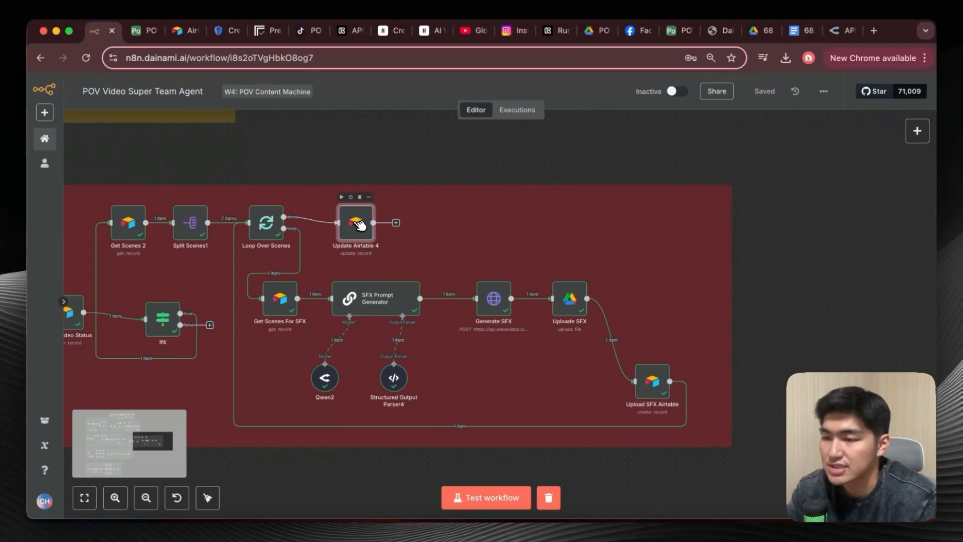
double_click(356, 219)
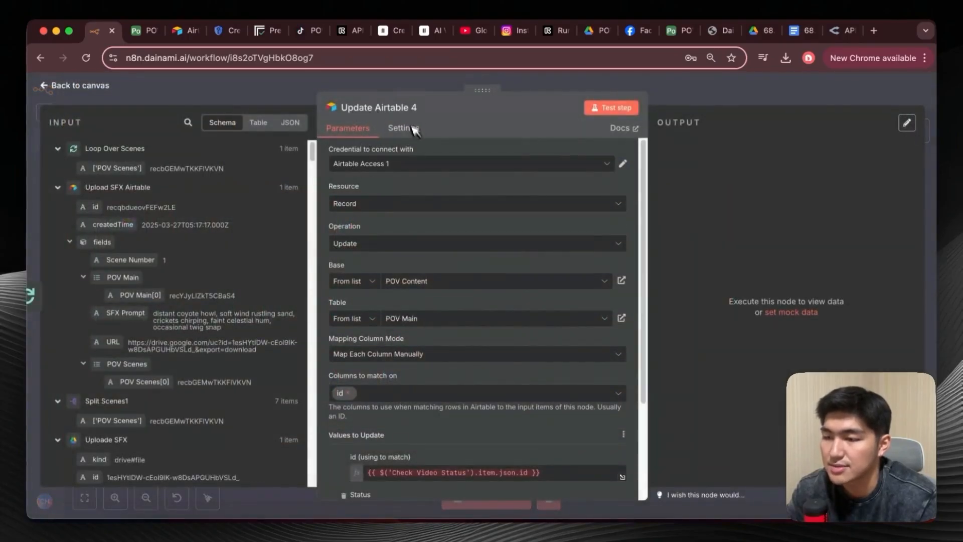
scroll(397, 216, "down", 2)
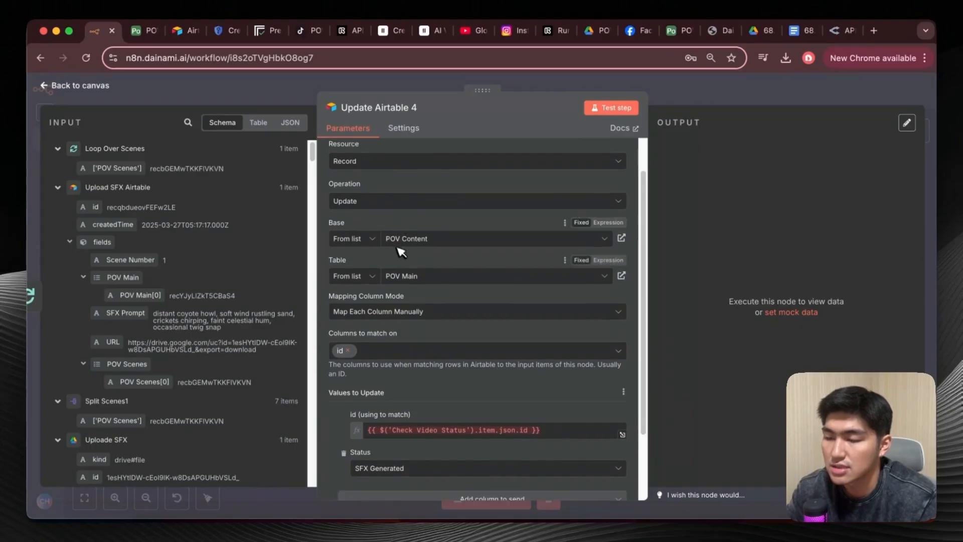
scroll(441, 298, "down", 3)
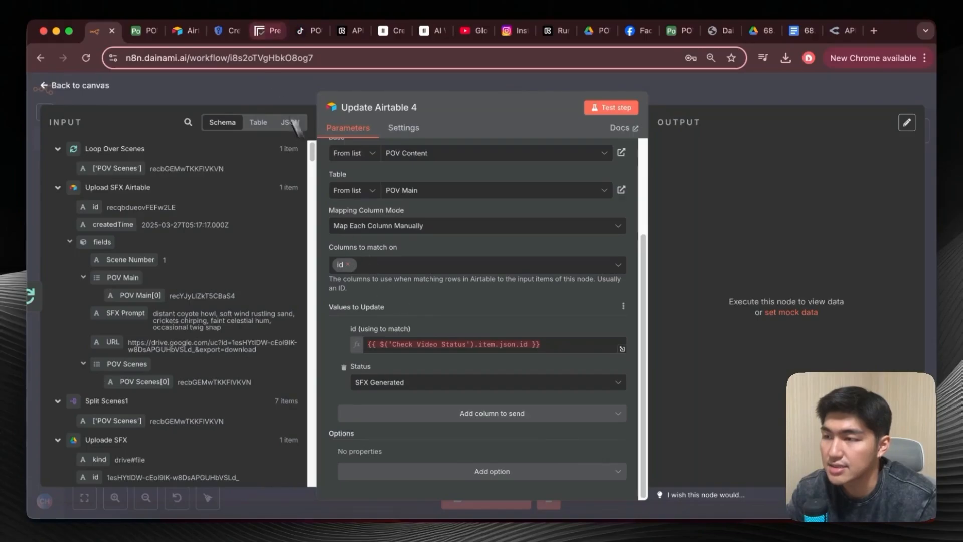
Compare the Update Airtable 4 node's id matching with the record id column of Airtable's POV Main table, and close the node.
left_click(144, 30)
scroll(673, 254, "right", 15)
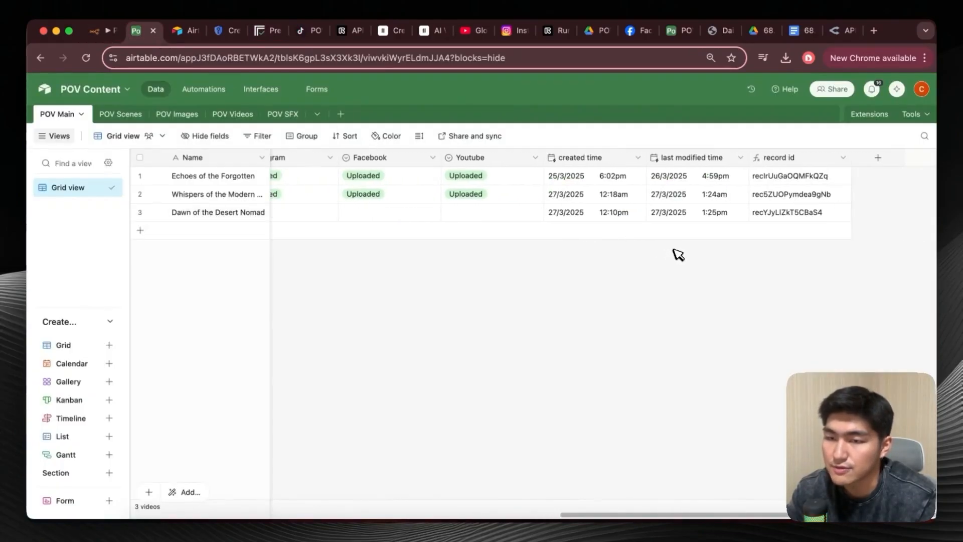
left_click(95, 31)
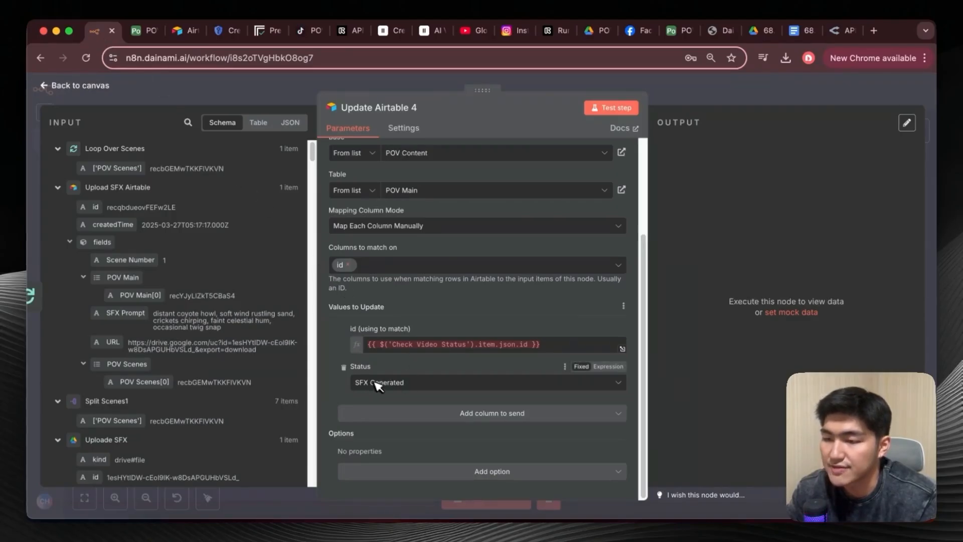
left_click(59, 85)
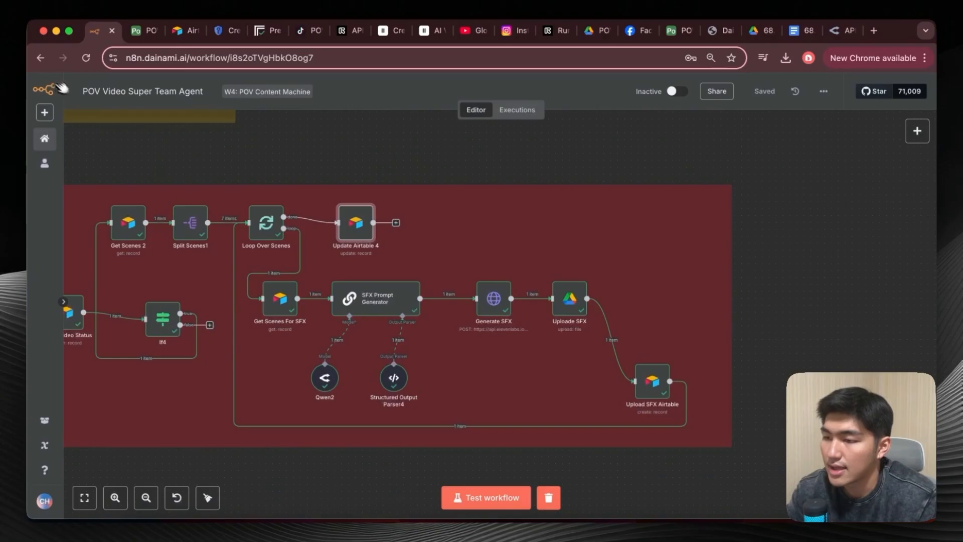
Start a workflow test from the generateSFX webhook and trigger it by testing the script action of Airtable's generateSFX automation.
scroll(246, 273, "left", 10)
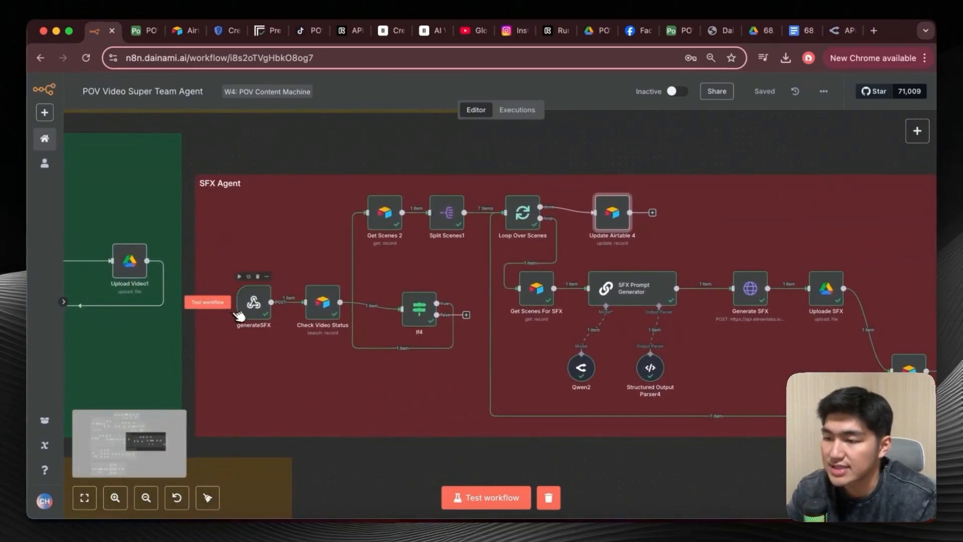
left_click(223, 303)
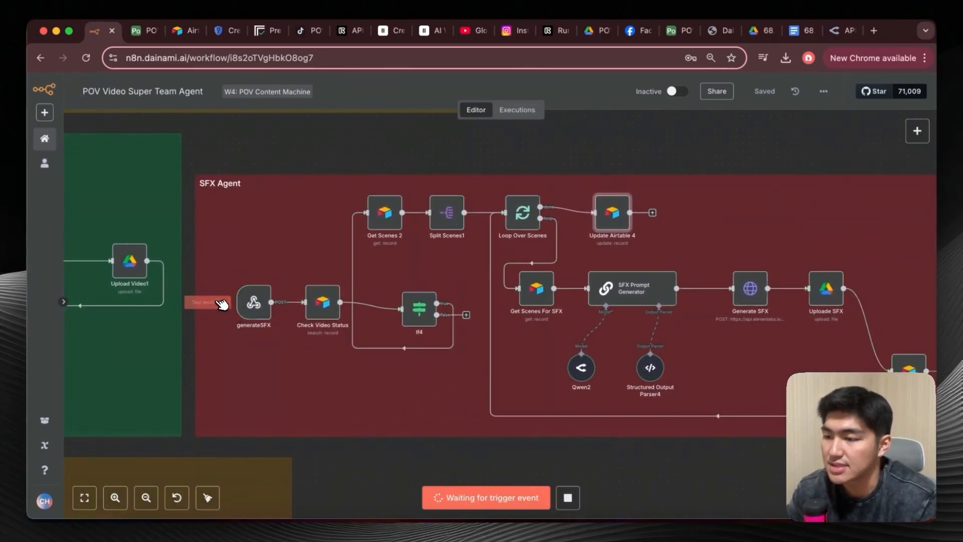
left_click(150, 35)
left_click(204, 89)
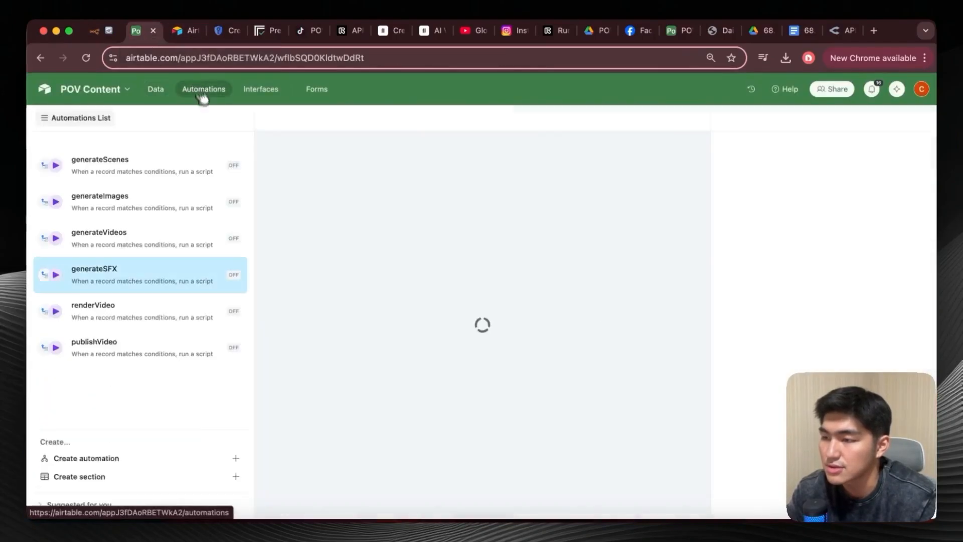
scroll(752, 301, "down", 3)
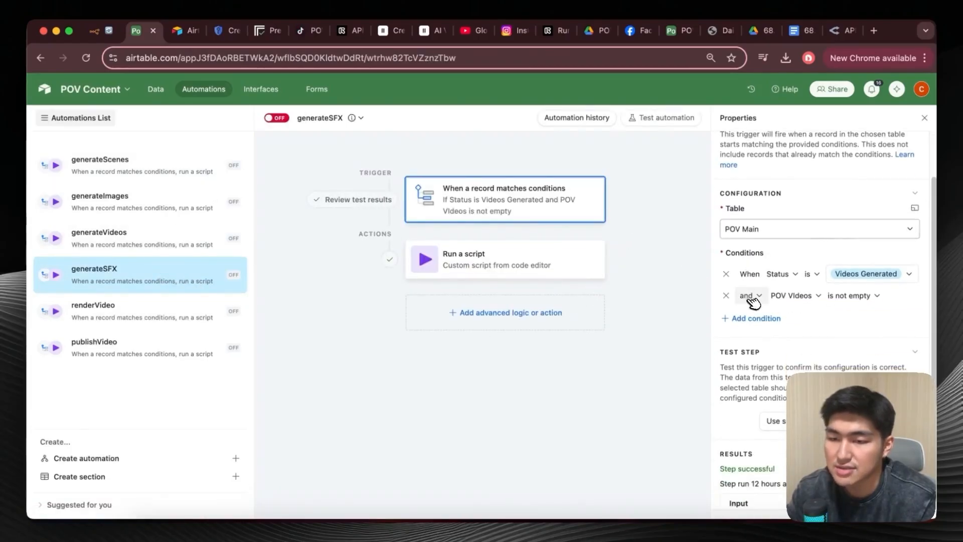
left_click(541, 258)
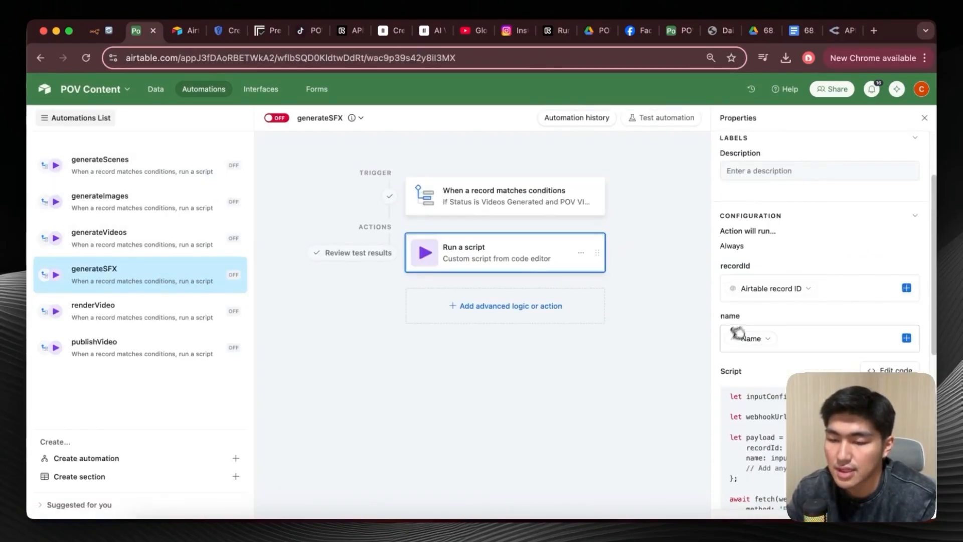
scroll(795, 174, "down", 5)
Return to the n8n workflow and follow the SFX Agent execution through to the Update Airtable 4 node.
left_click(101, 31)
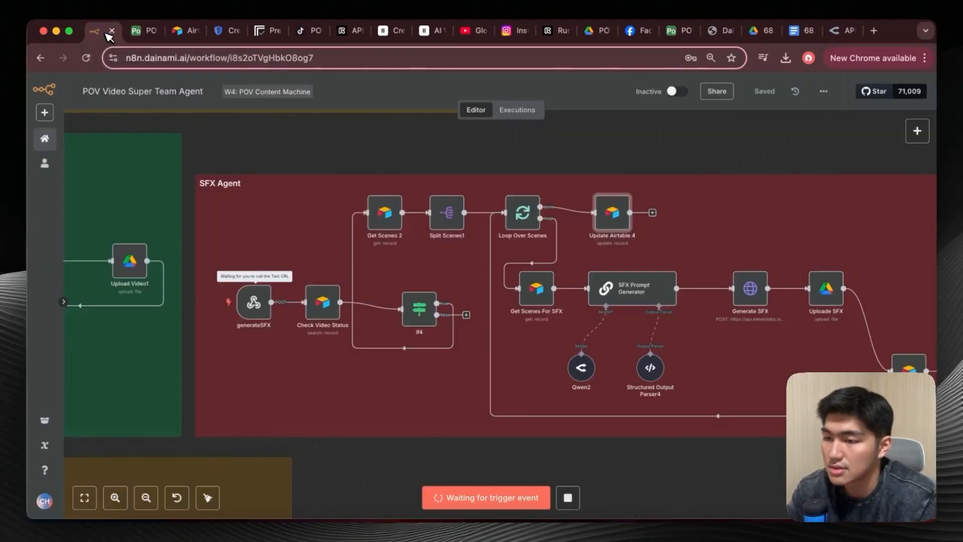
scroll(439, 279, "right", 4)
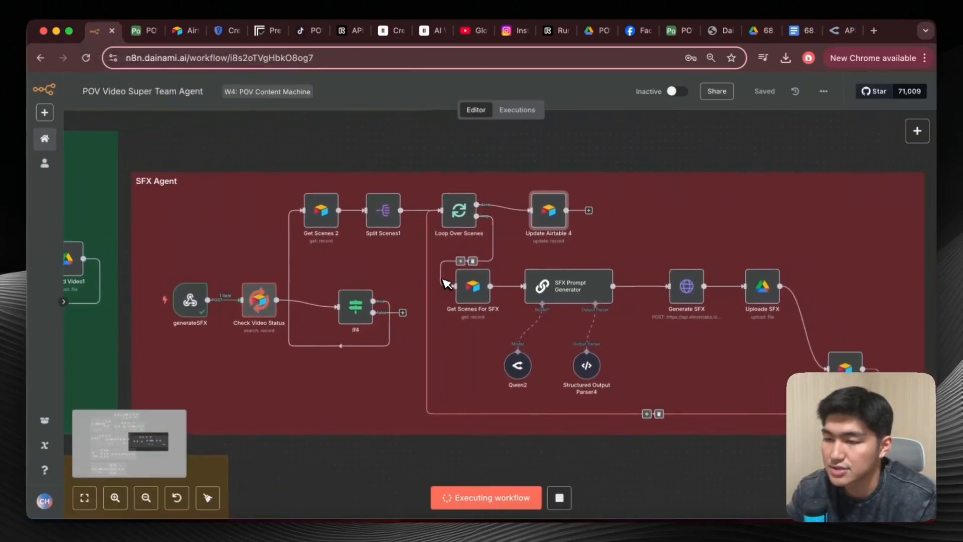
scroll(446, 284, "down", 2)
scroll(445, 281, "down", 2)
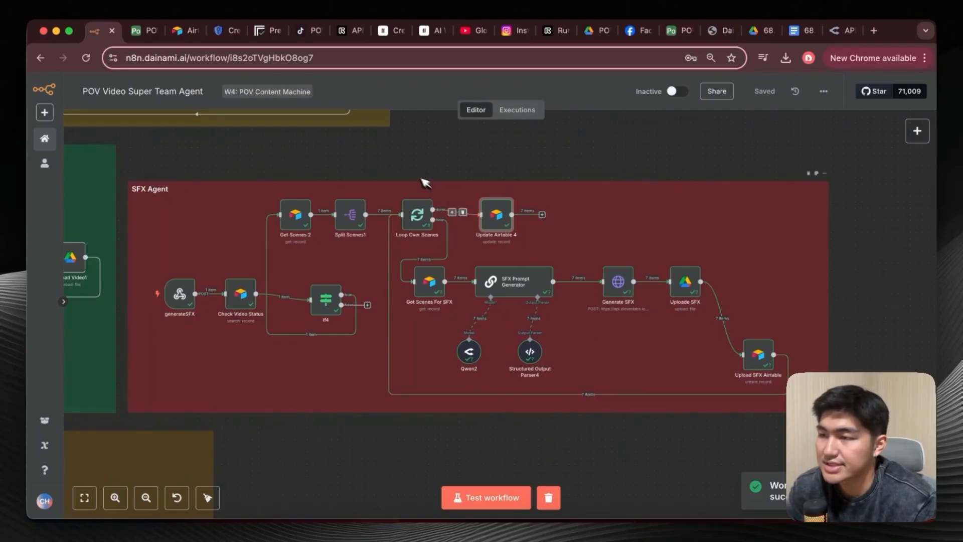
In Airtable's POV Main table, check the POV SFX links and Status of the Dawn of the Desert Nomad record.
left_click(143, 31)
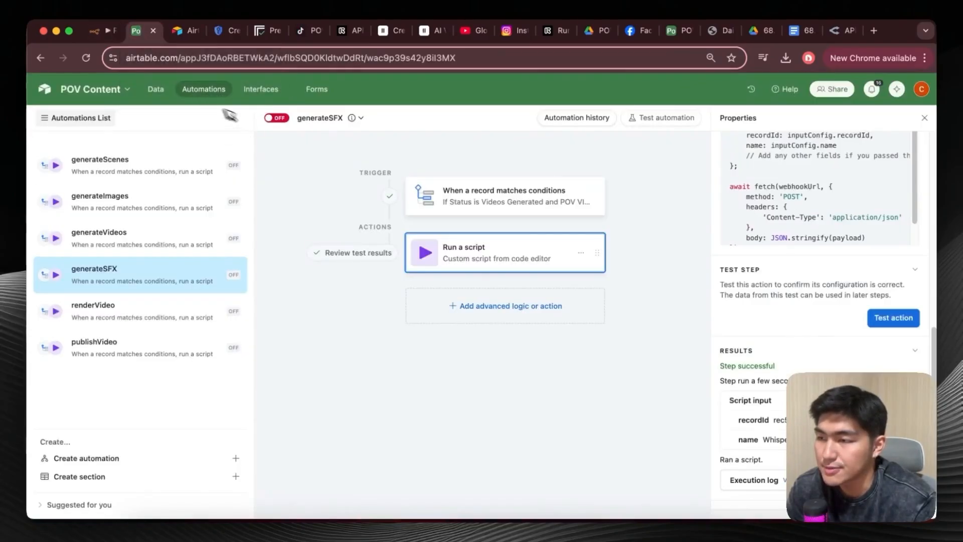
left_click(155, 89)
scroll(516, 293, "right", 3)
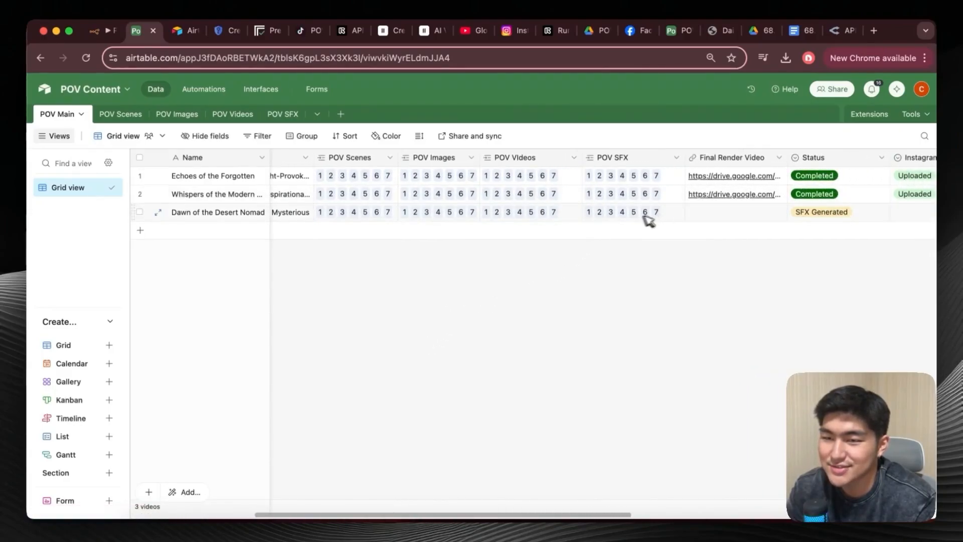
scroll(675, 224, "right", 2)
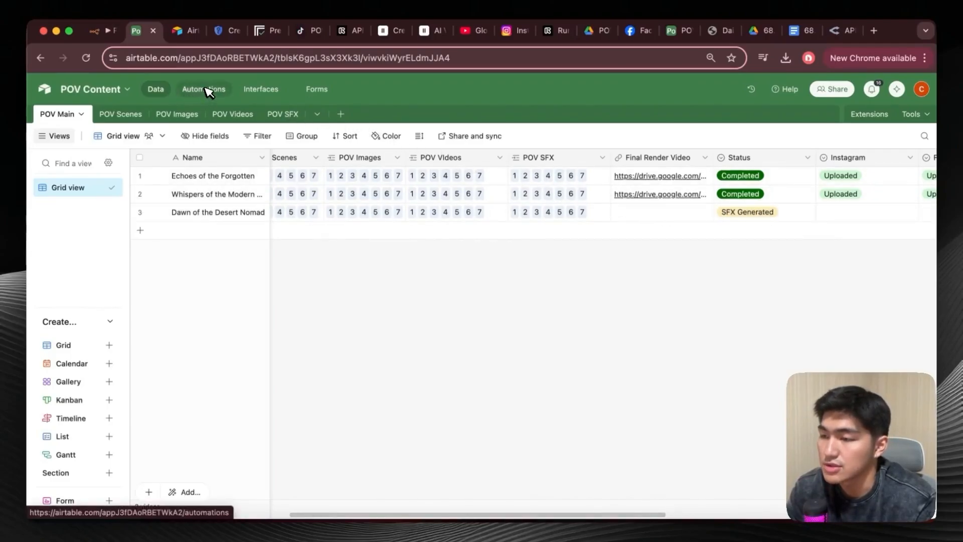
Check the sound effect URLs of Dawn of the Desert Nomad in the POV SFX table and return to the POV Main table.
left_click(276, 114)
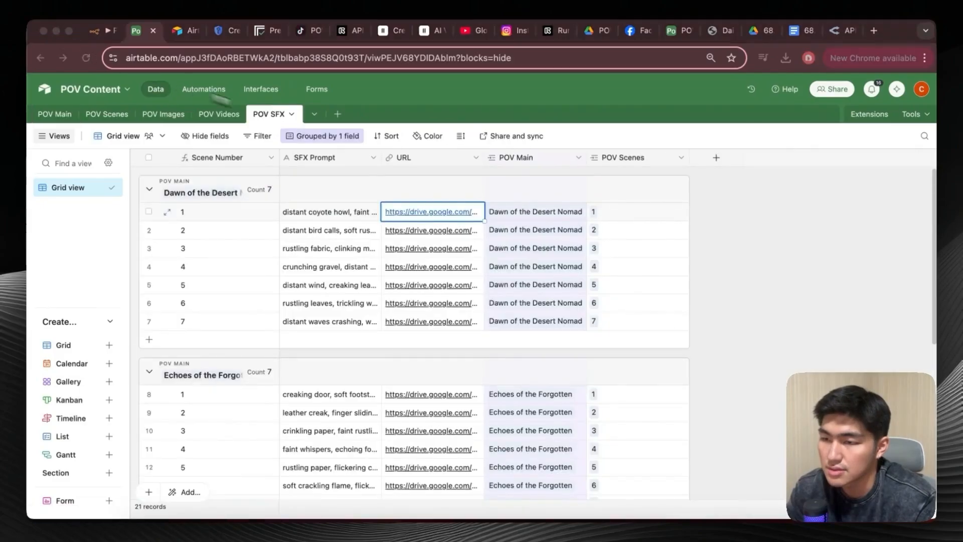
left_click(449, 231)
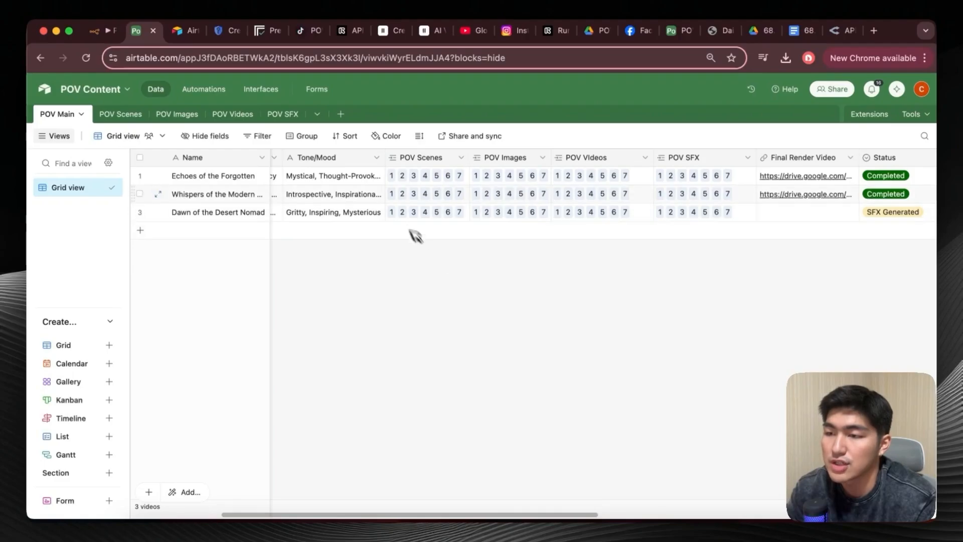
scroll(695, 286, "right", 2)
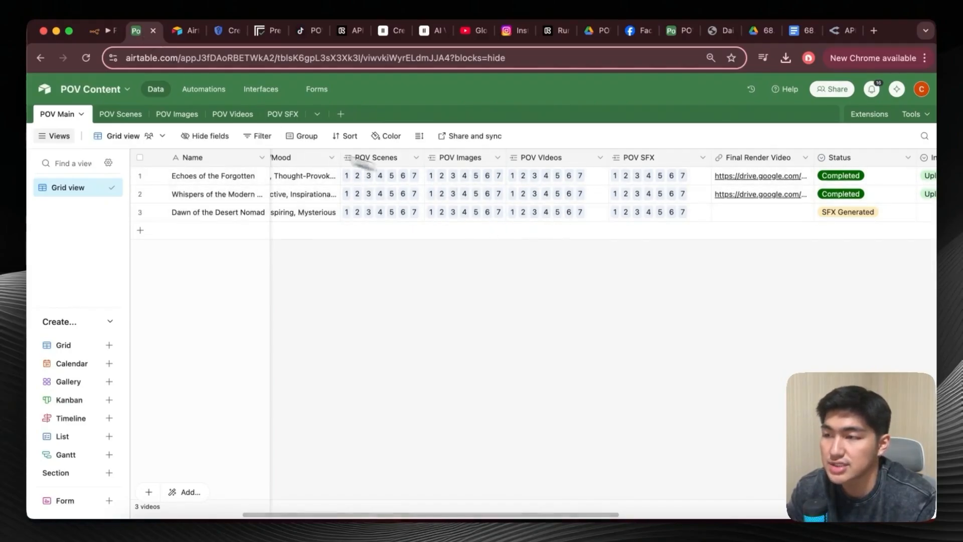
Return to the n8n workflow and examine the Render Video Agent section from the renderVideo trigger to Upload To Airtable.
left_click(96, 33)
scroll(243, 247, "down", 10)
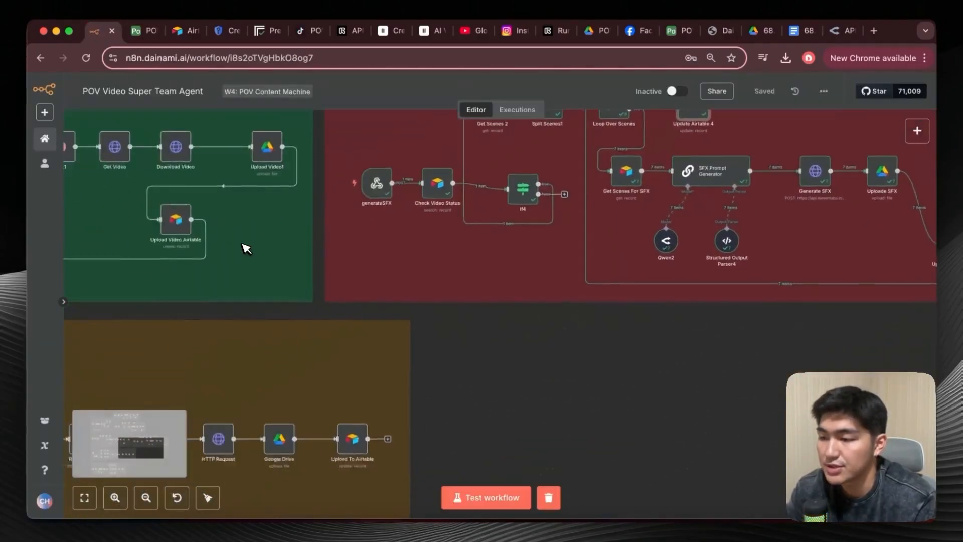
scroll(246, 249, "down", 3)
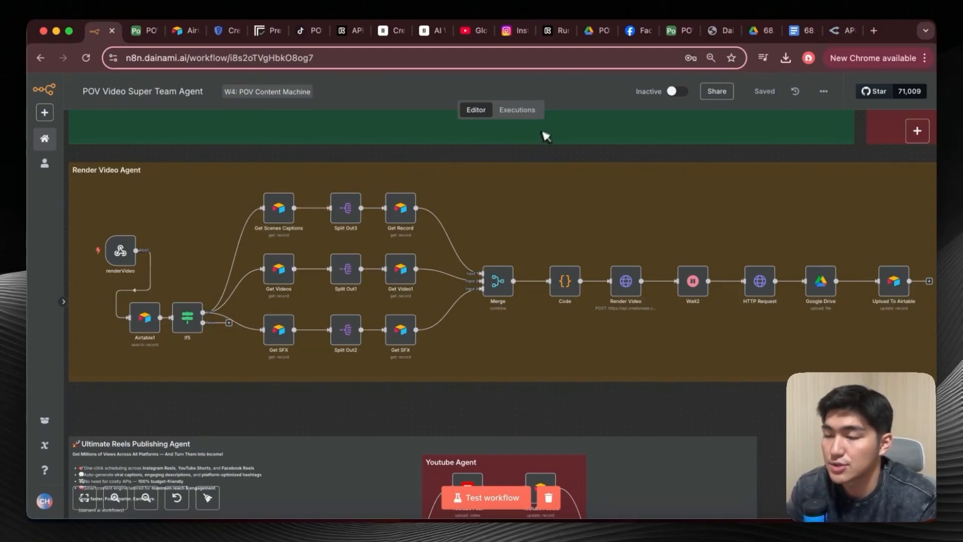
Bring up the separate Creatomate browser window and move its tab into the main window, beside the Airtable tabs.
key("super+Tab")
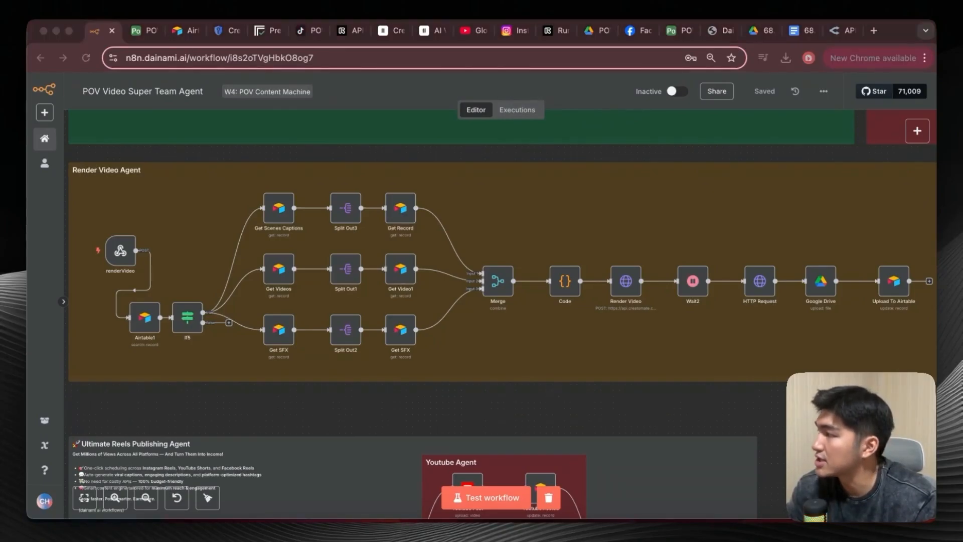
left_click_drag(1, 11, 12, 11)
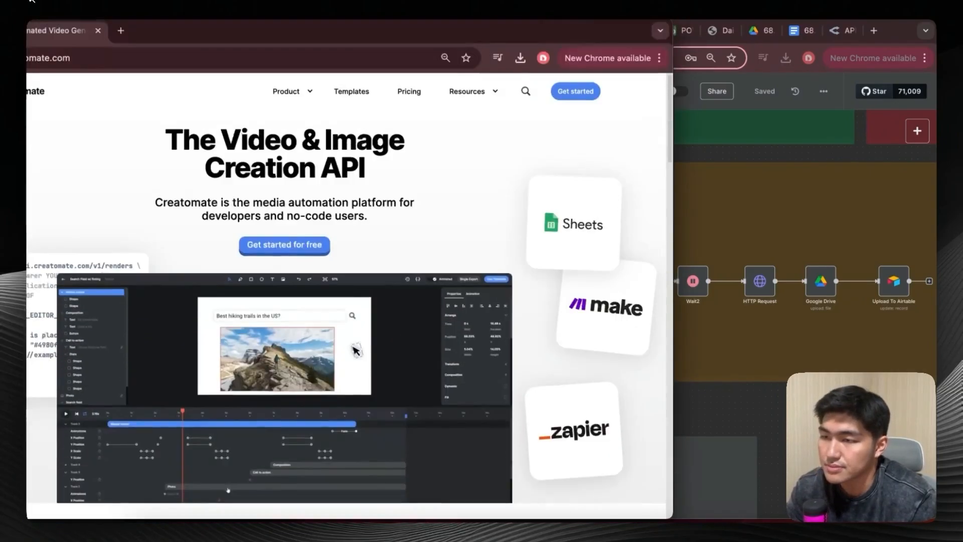
left_click_drag(68, 34, 226, 37)
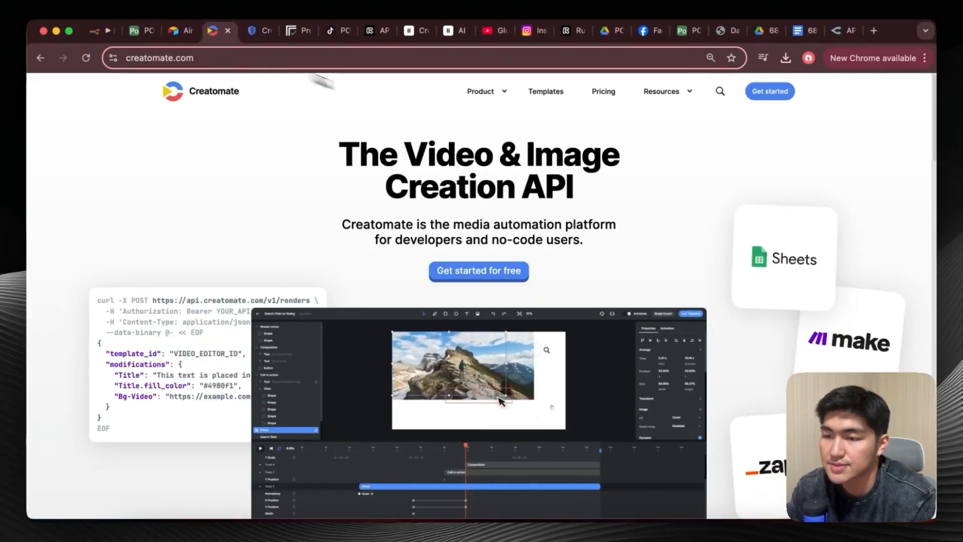
Enter the Creatomate project dashboard and open the POV Video Template from the project's templates.
left_click(768, 91)
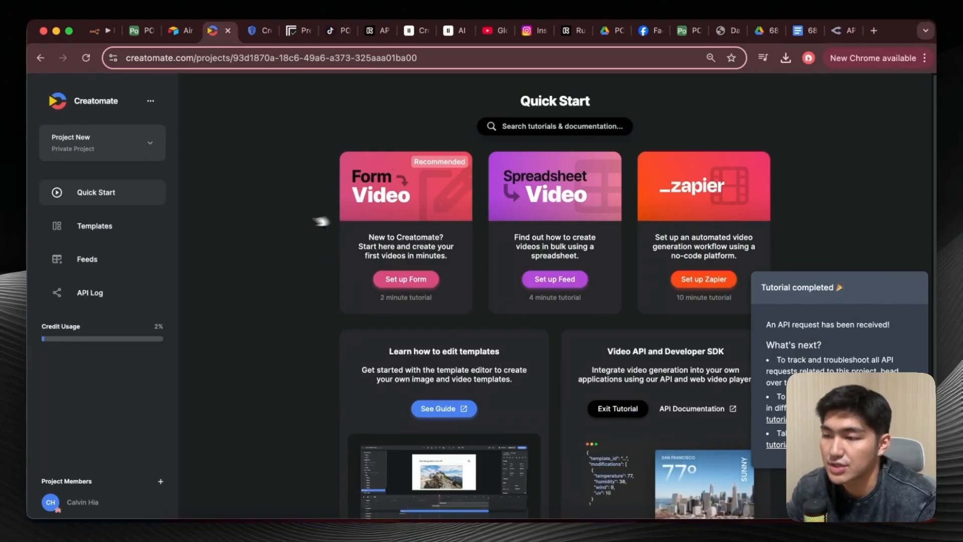
left_click(109, 231)
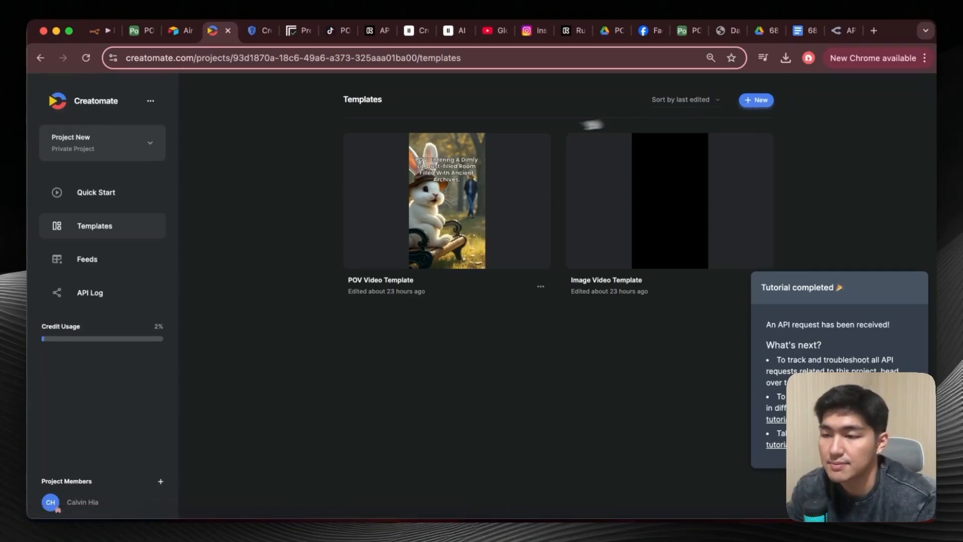
left_click(413, 244)
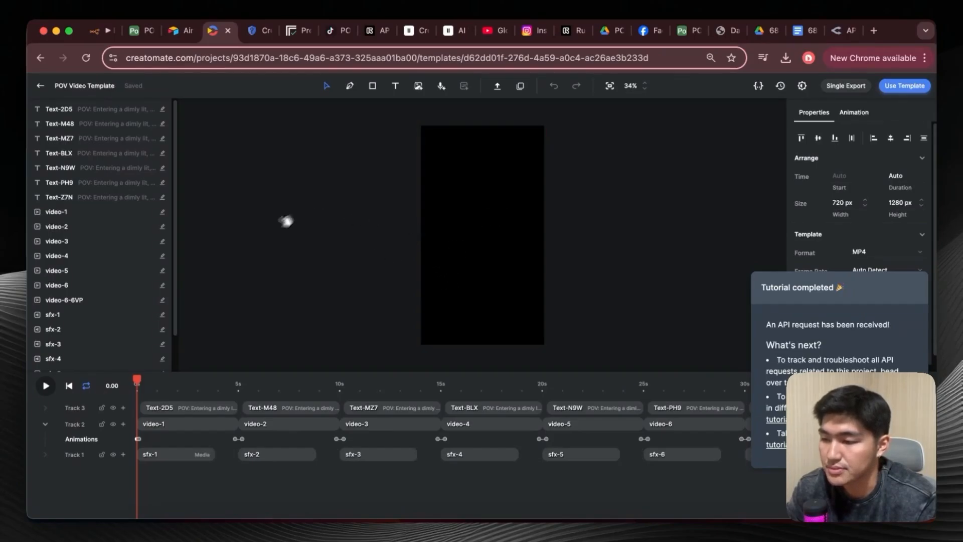
Preview the POV Video Template at several points of its timeline, covering the text, video and sfx elements of the first three scenes.
left_click(178, 383)
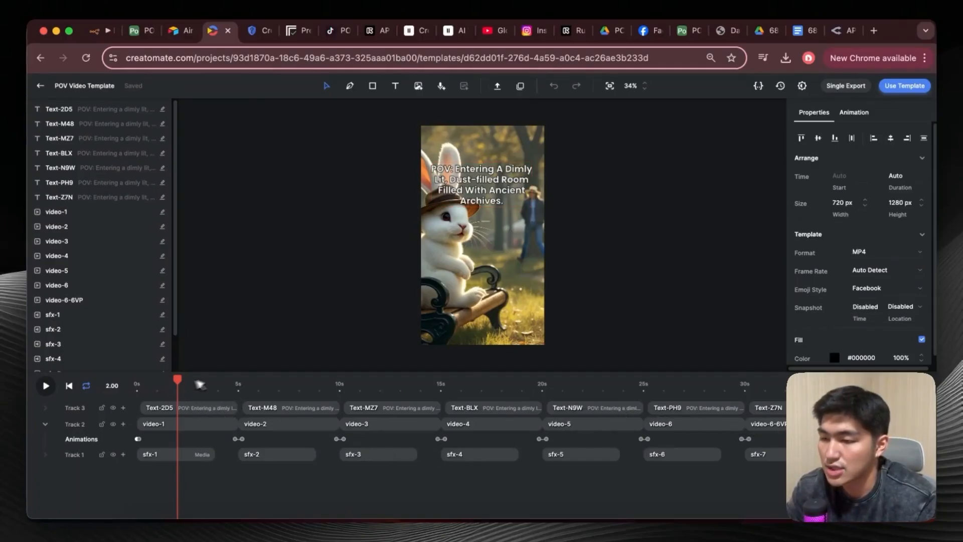
left_click(138, 383)
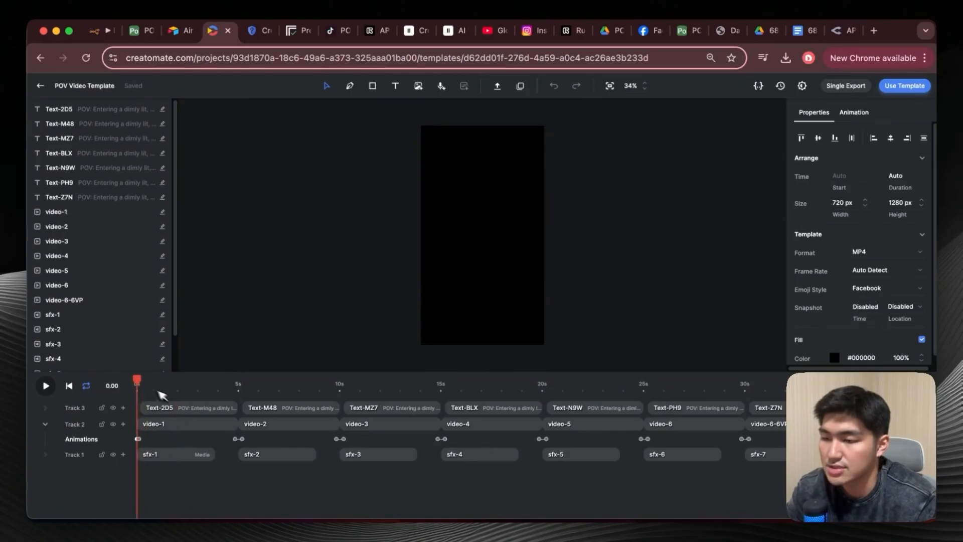
key("space")
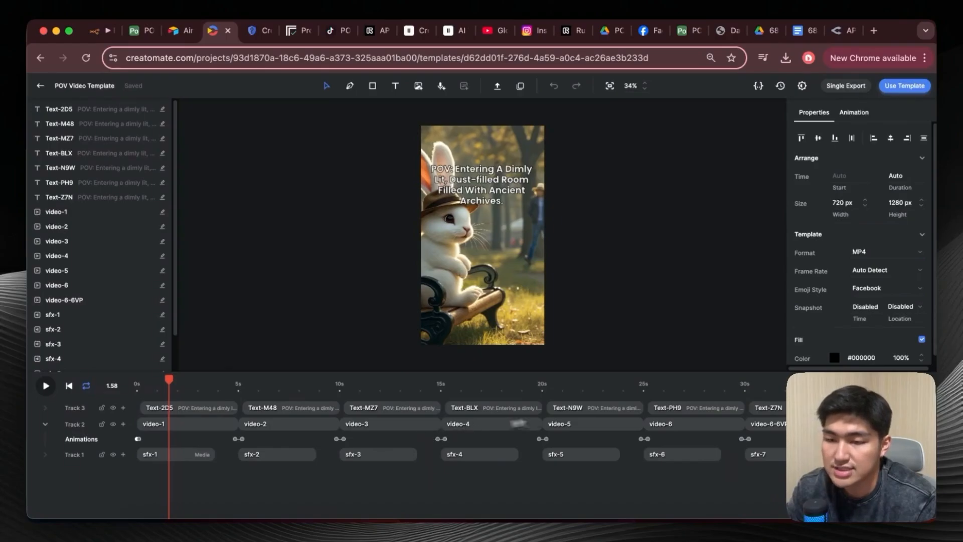
left_click(269, 391)
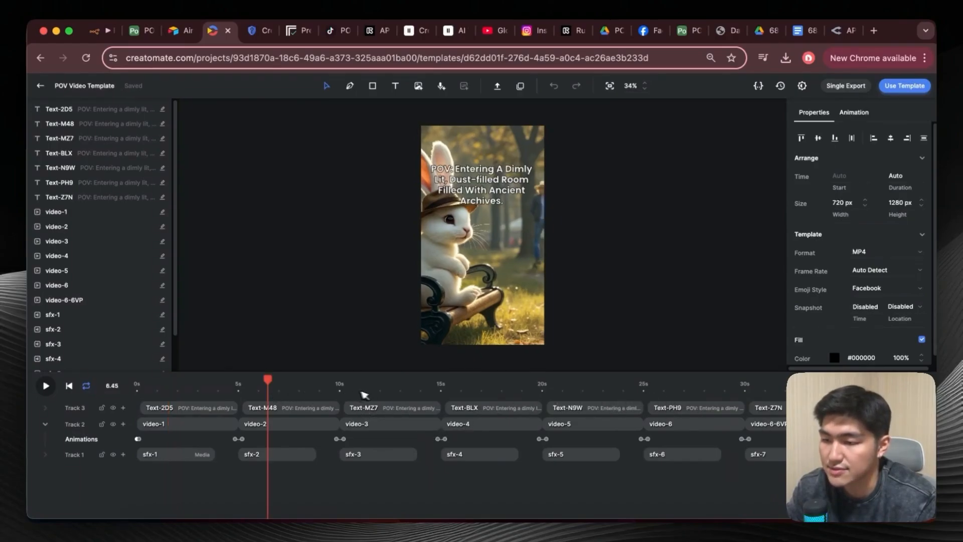
left_click(379, 391)
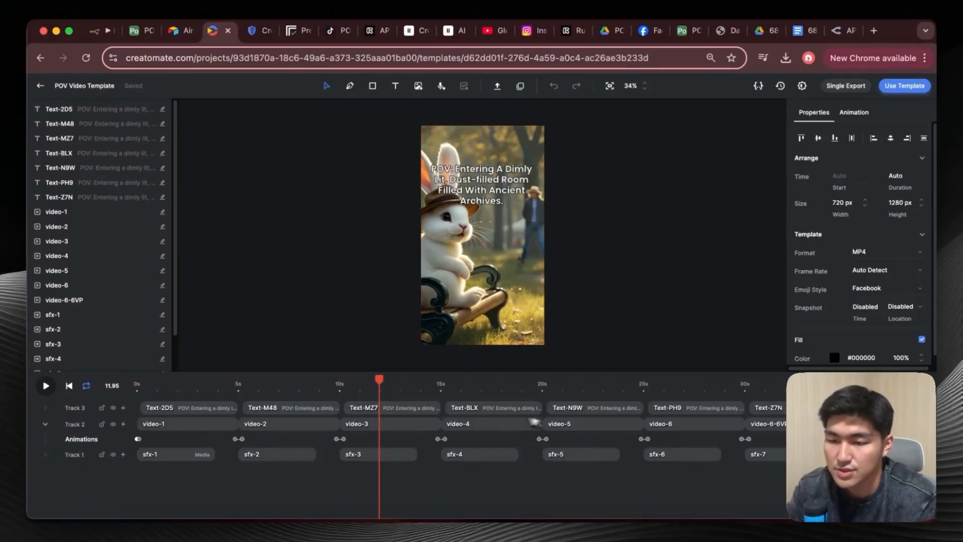
left_click(136, 390)
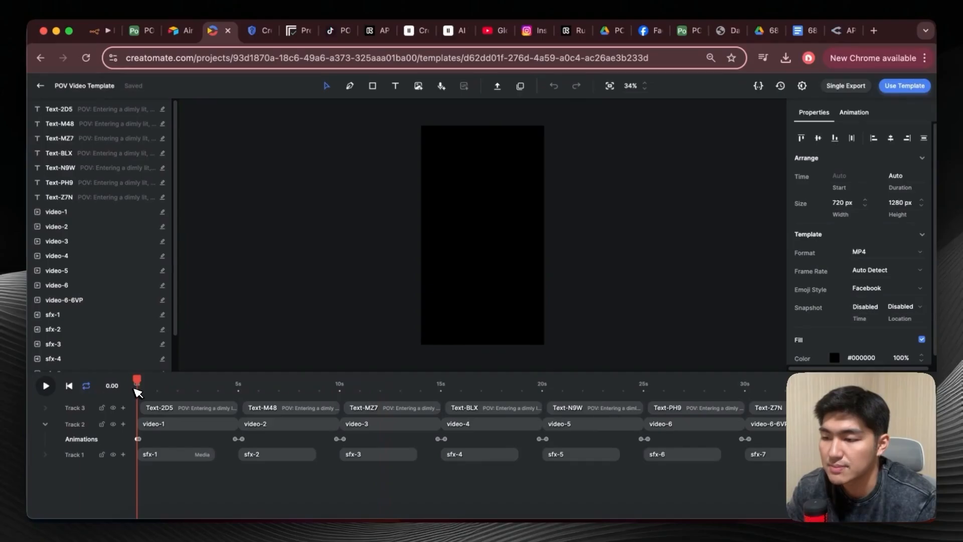
left_click_drag(139, 379, 182, 390)
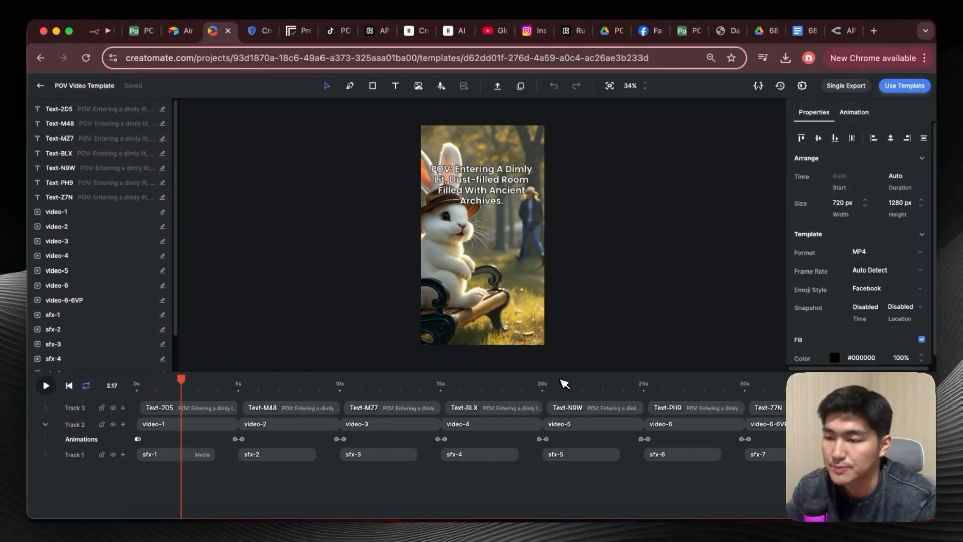
Select the Text-2D5 caption element in the first scene and examine its timing, text, font, dynamic and fill properties.
left_click(216, 408)
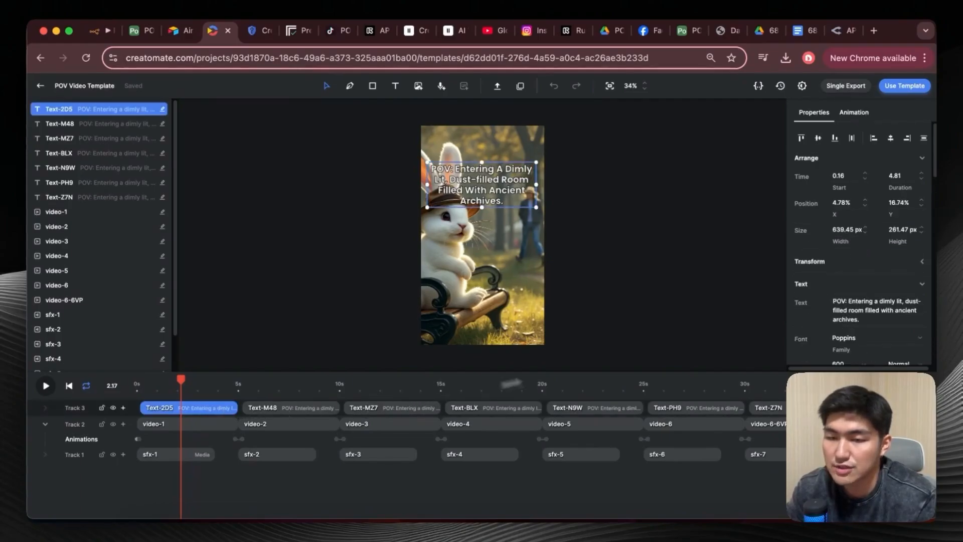
scroll(829, 301, "down", 5)
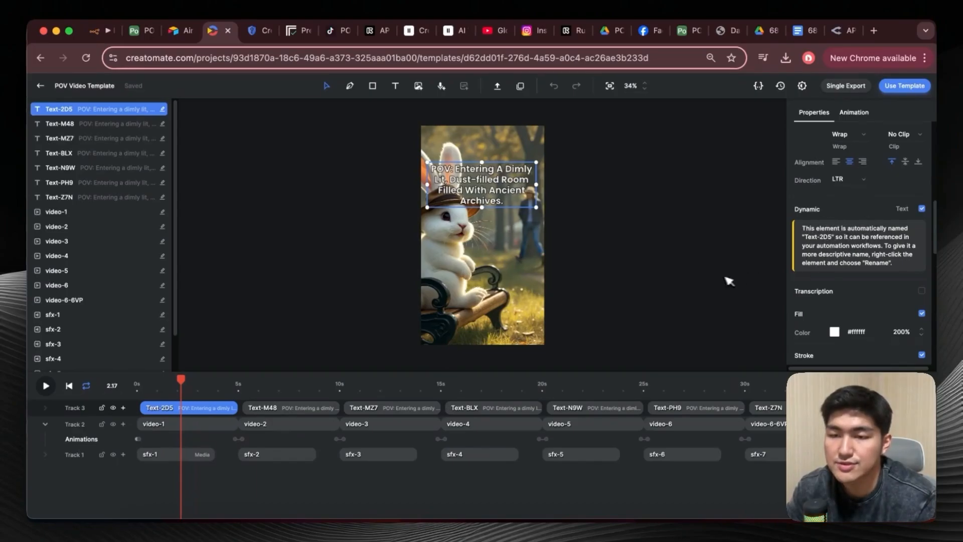
scroll(811, 268, "up", 5)
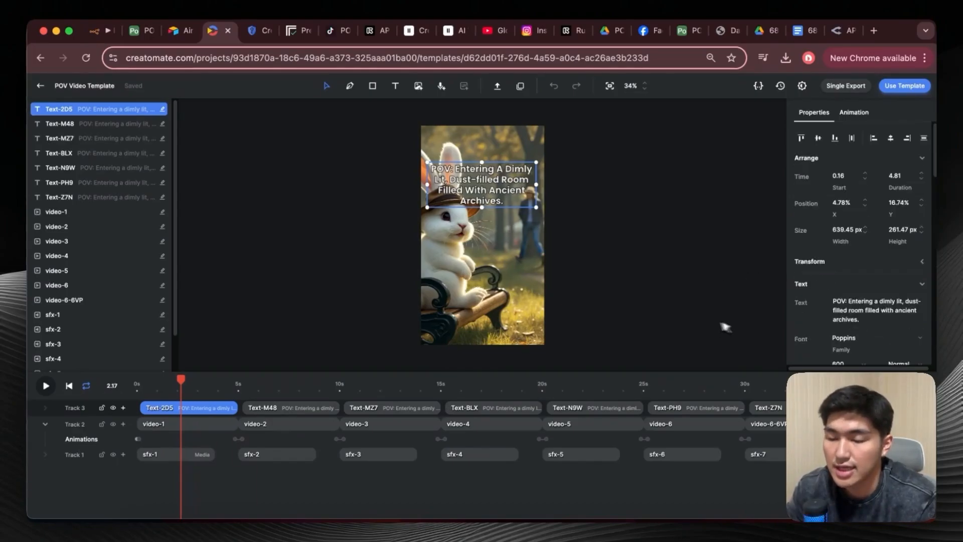
Review the properties of the first scene's Text-2D5, video-1 and sfx-1 elements, and move the playhead to about 7.83 s.
scroll(838, 315, "down", 2)
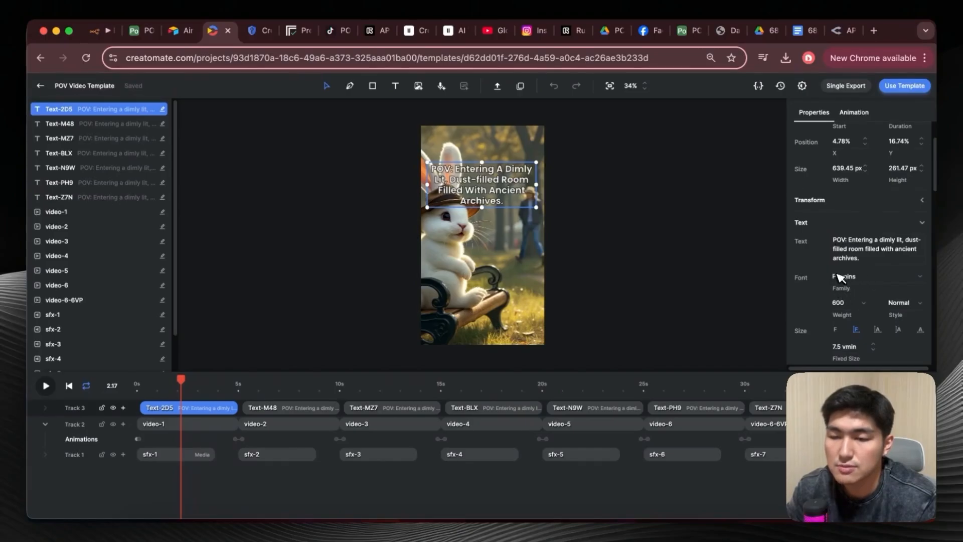
scroll(828, 301, "down", 5)
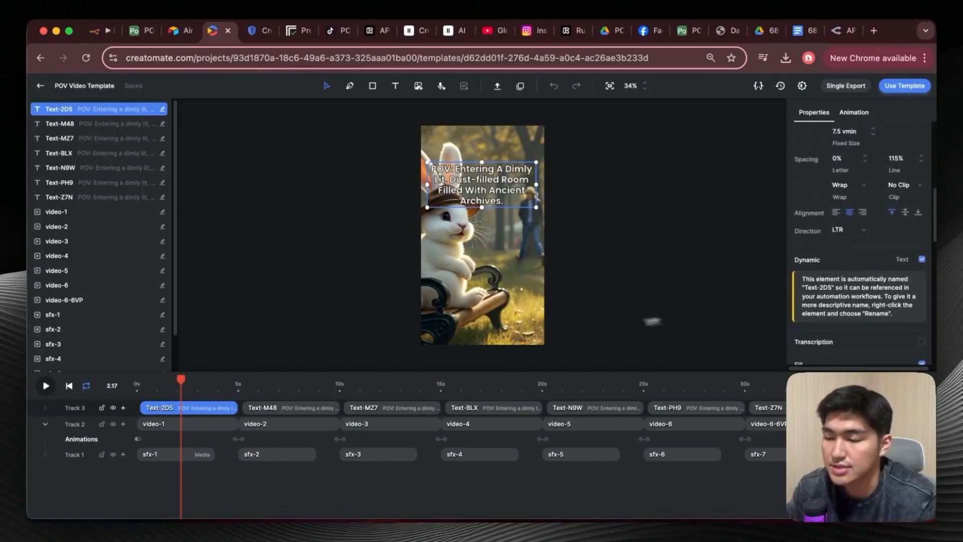
scroll(832, 255, "up", 8)
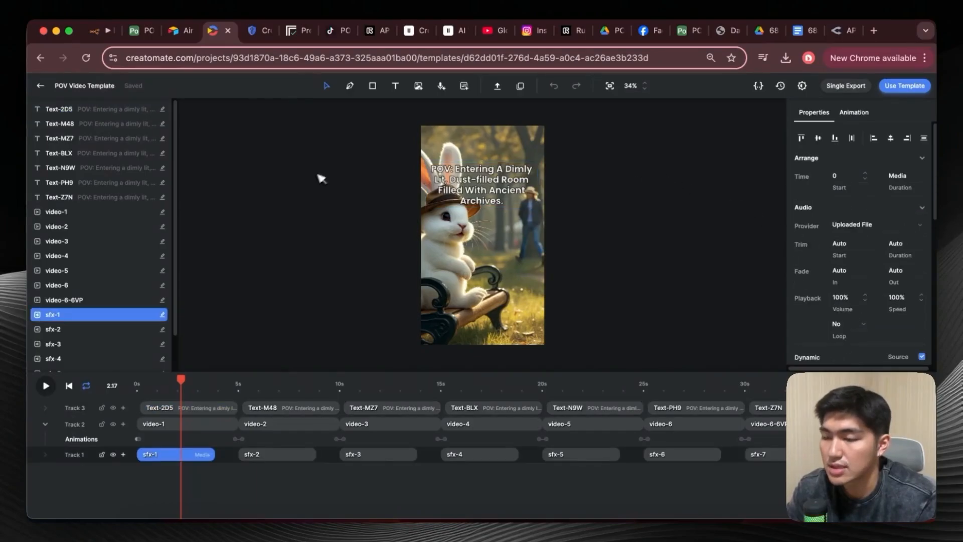
left_click(189, 408)
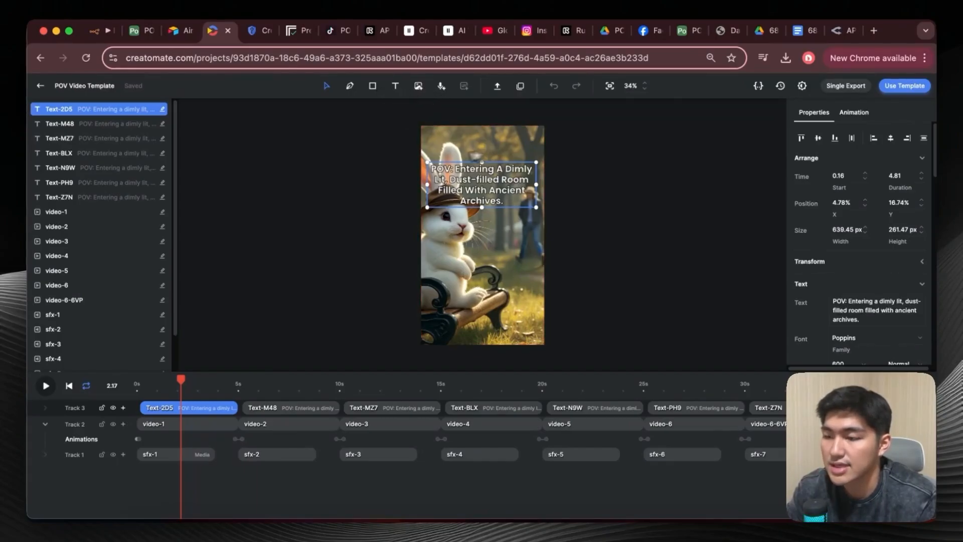
left_click(200, 425)
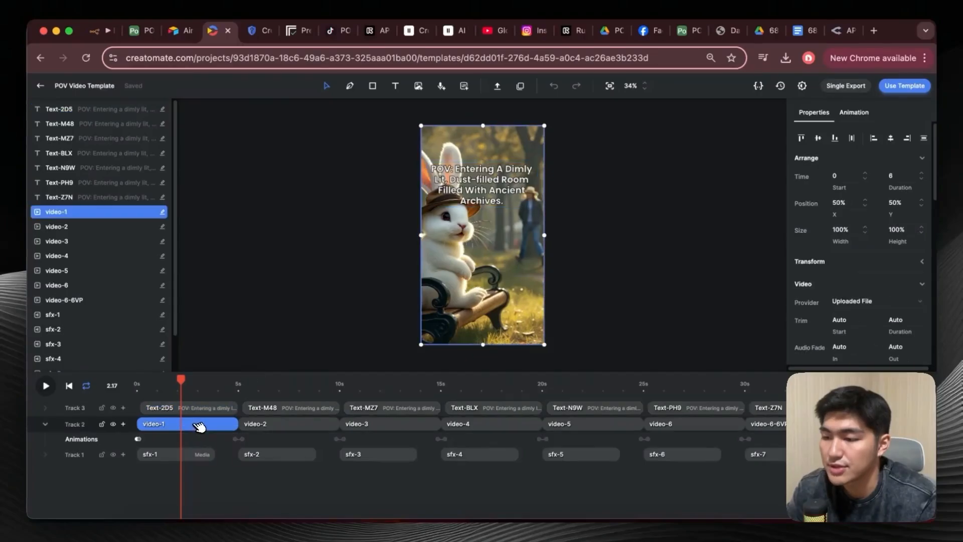
left_click(179, 457)
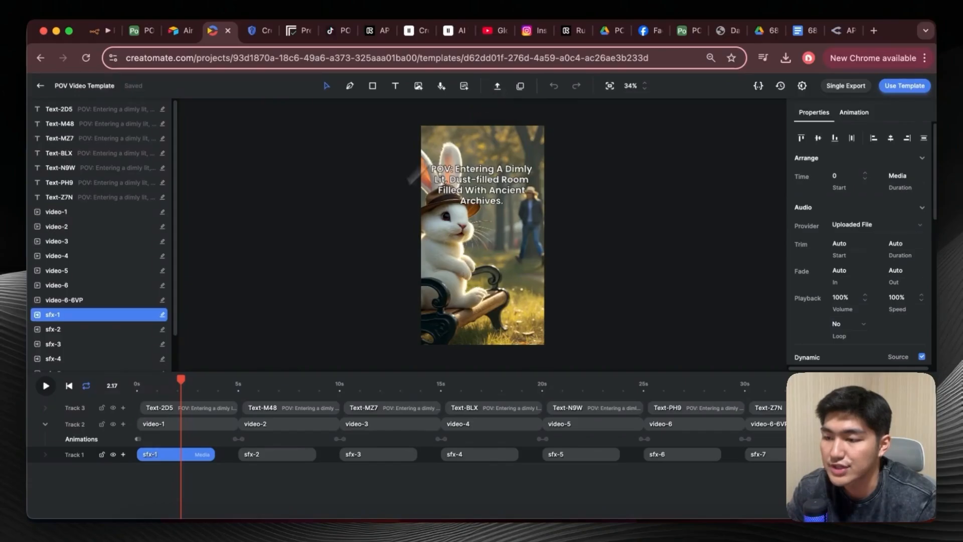
left_click_drag(181, 381, 297, 438)
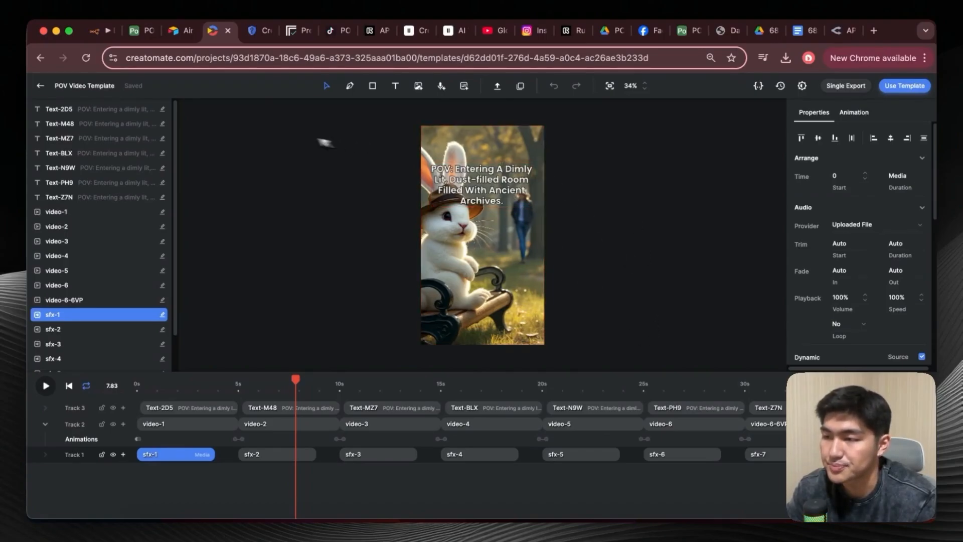
View the template's API Integration cURL request with its template ID and modifications, and close the dialog.
left_click(905, 85)
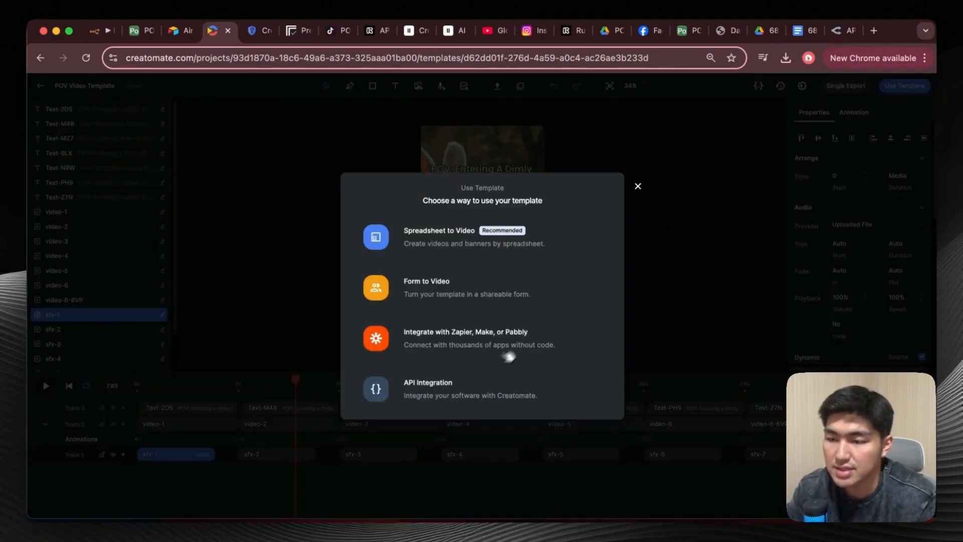
left_click(480, 383)
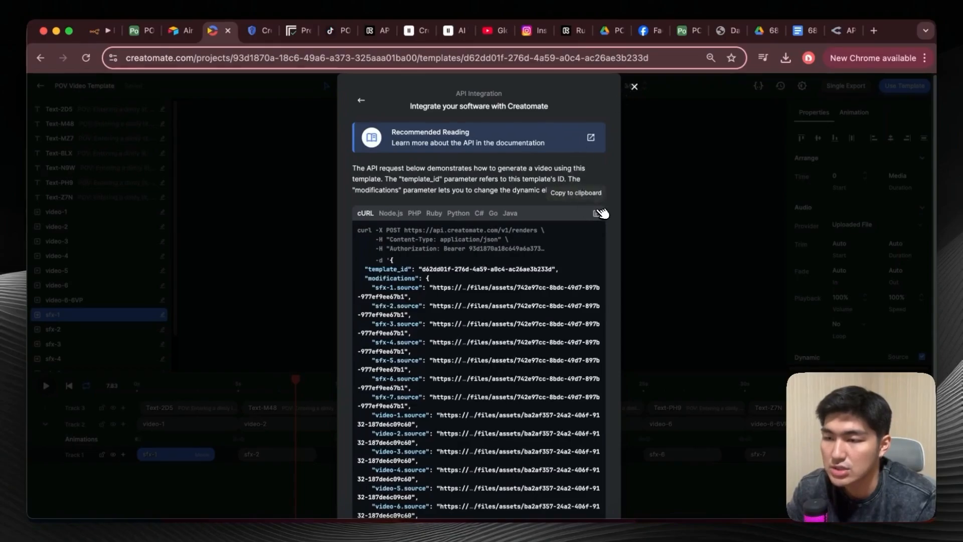
left_click(635, 89)
Switch to the n8n workflow and execute the Render Video Agent through its final Upload To Airtable node.
left_click(99, 32)
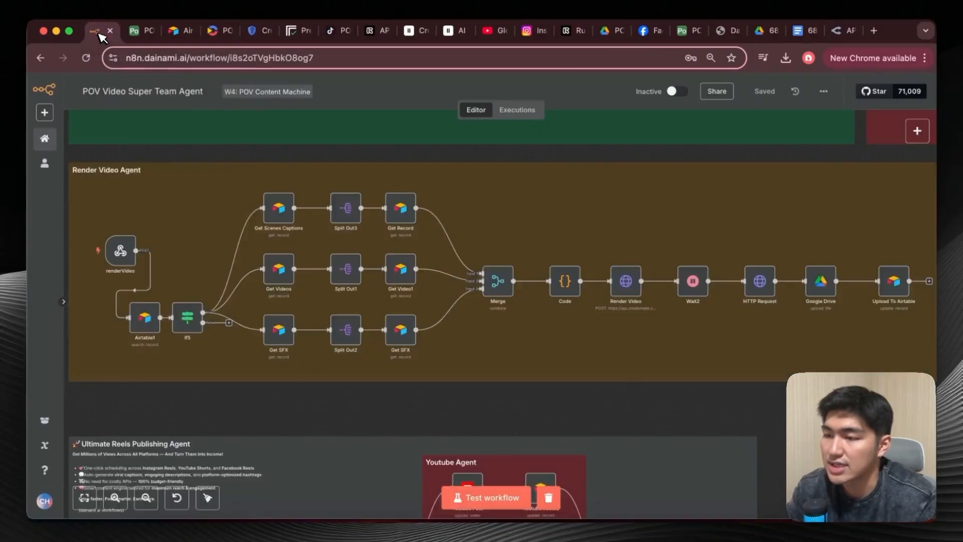
scroll(376, 296, "left", 6)
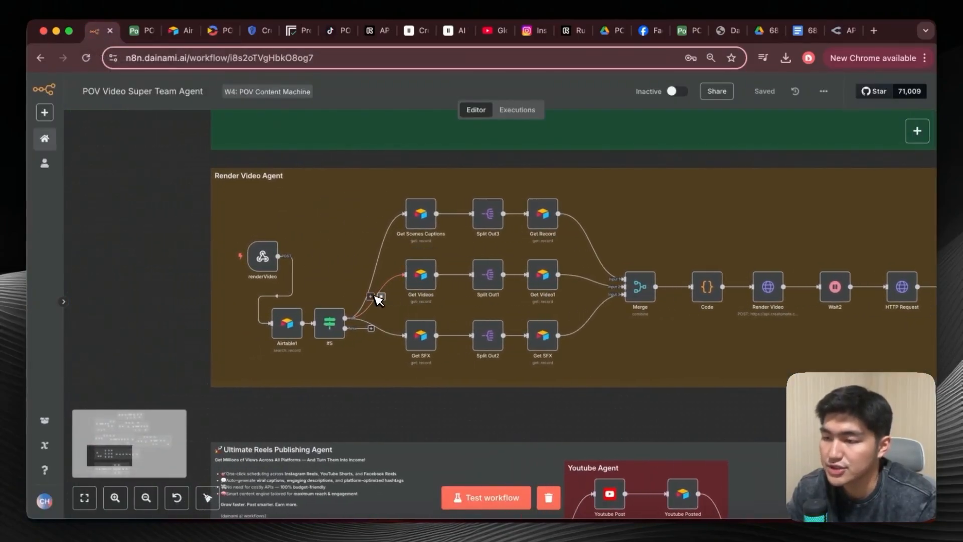
scroll(331, 296, "up", 4)
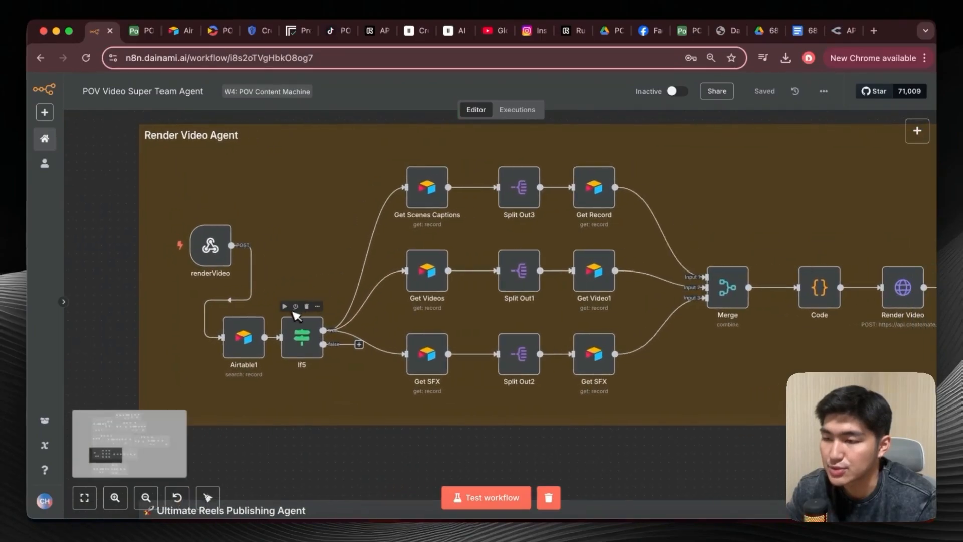
left_click(184, 285)
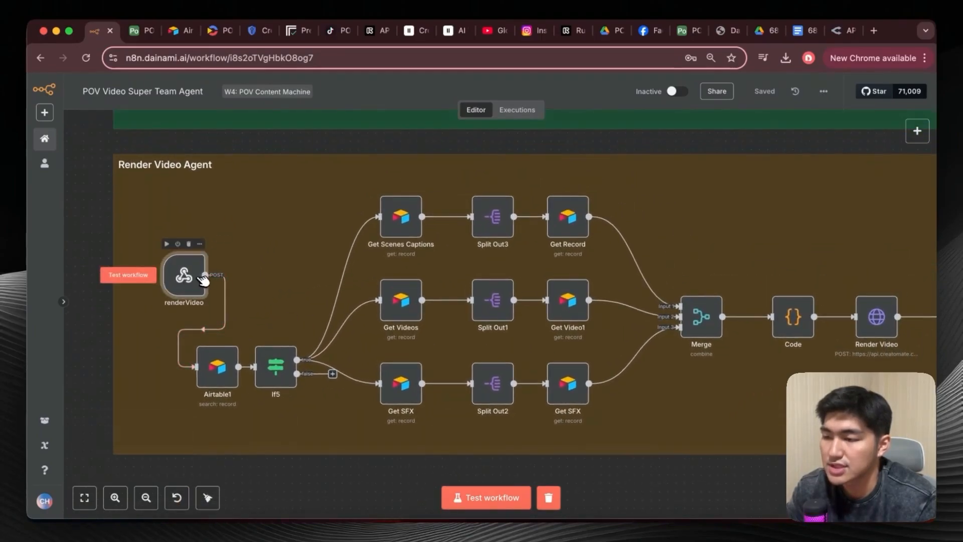
double_click(184, 275)
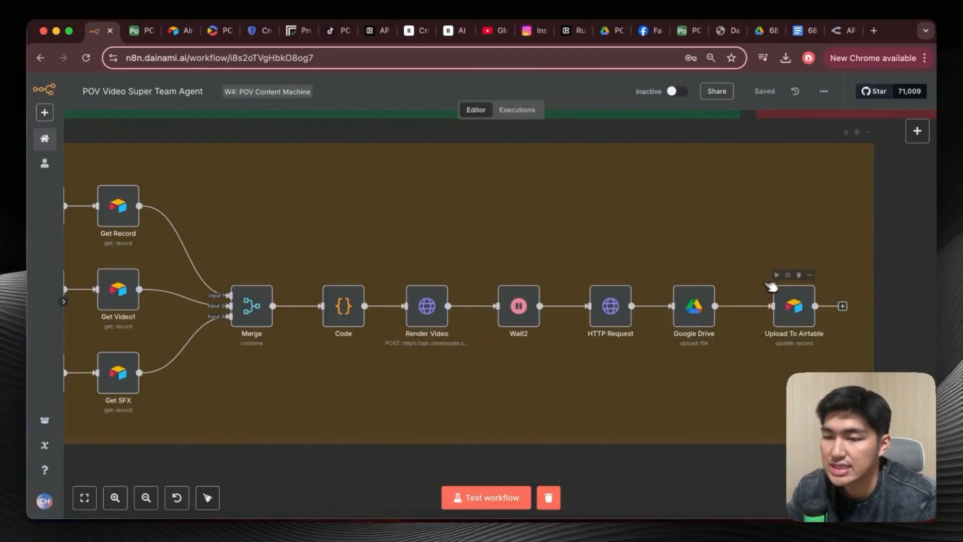
left_click(778, 275)
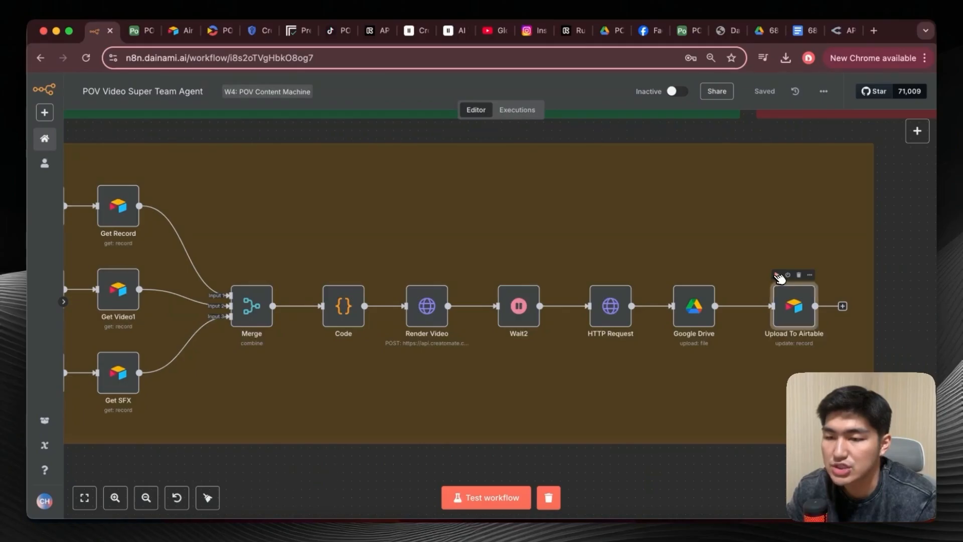
Follow the Render Video Agent's execution from the captions, videos and SFX branches through Merge, Render Video and Wait2 to Upload To Airtable.
scroll(642, 338, "left", 2)
scroll(642, 337, "left", 4)
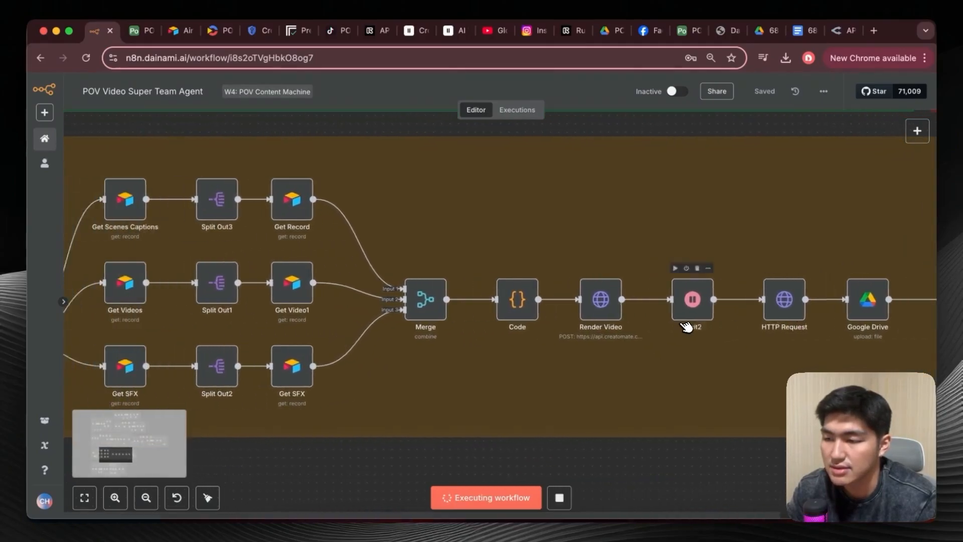
scroll(687, 327, "down", 3)
scroll(438, 370, "right", 2)
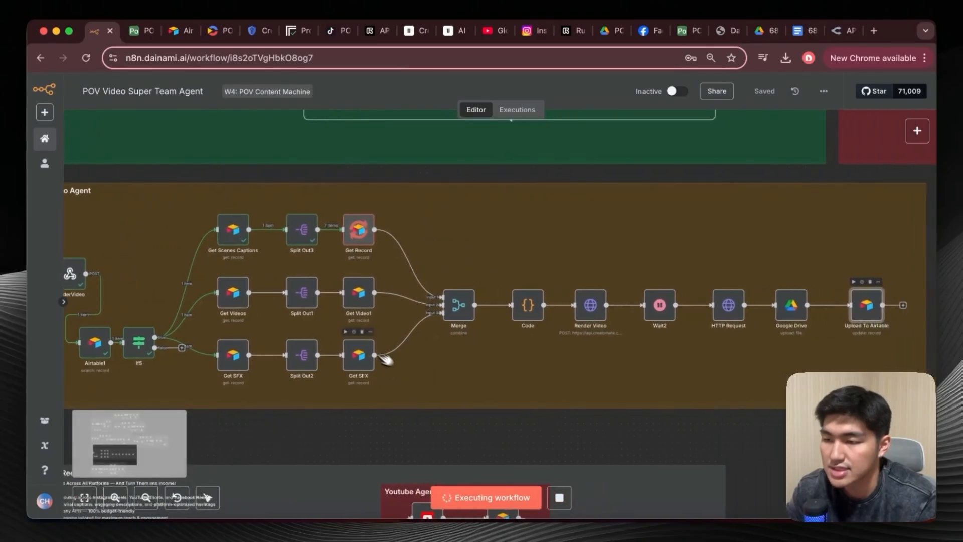
scroll(351, 331, "left", 1)
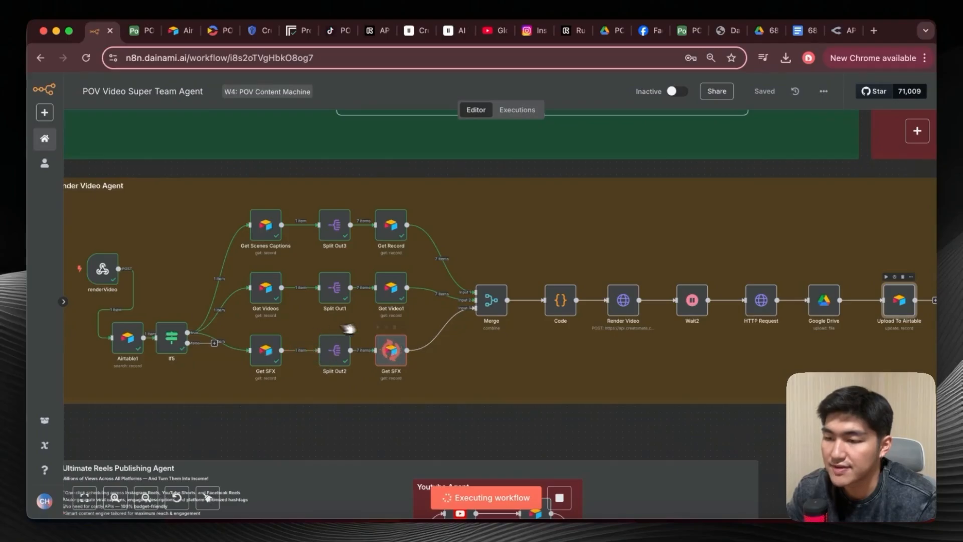
scroll(357, 362, "right", 2)
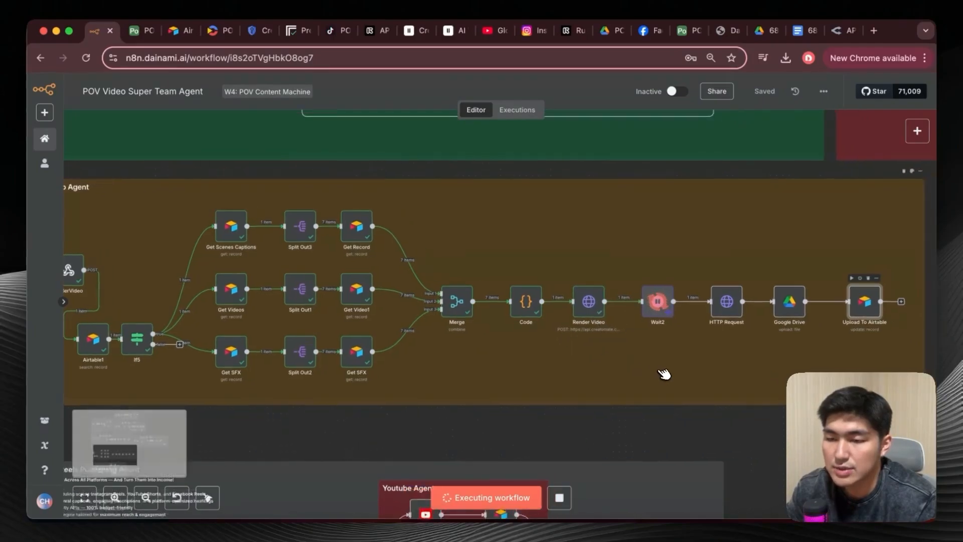
scroll(665, 371, "right", 2)
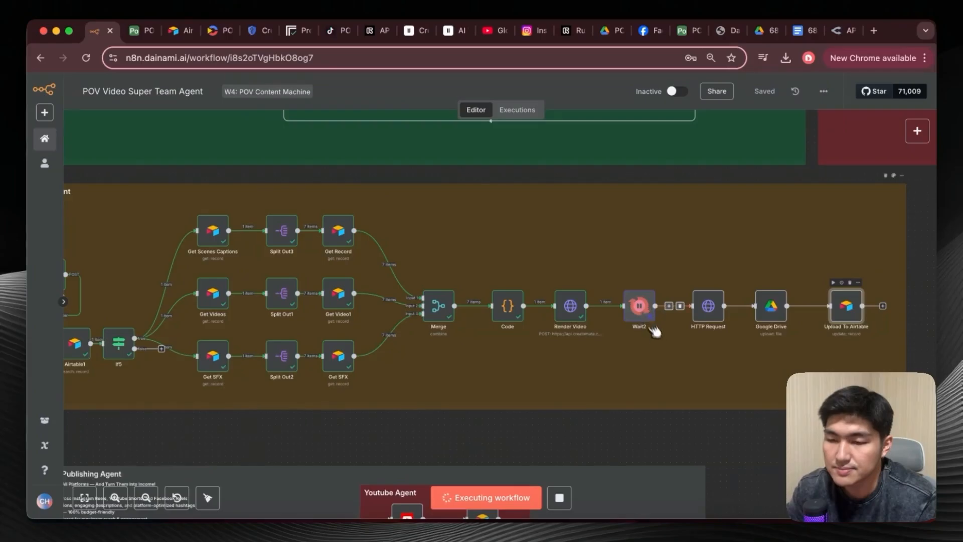
scroll(696, 368, "left", 2)
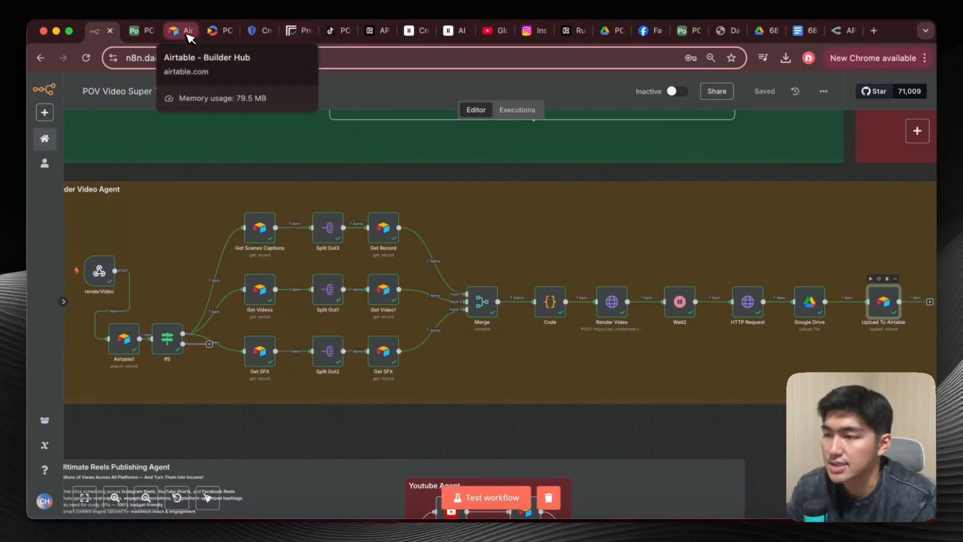
Switch to the Airtable POV Main table and open the downloaded Final Render Video of the Dawn of the Desert Nomad record.
left_click(136, 30)
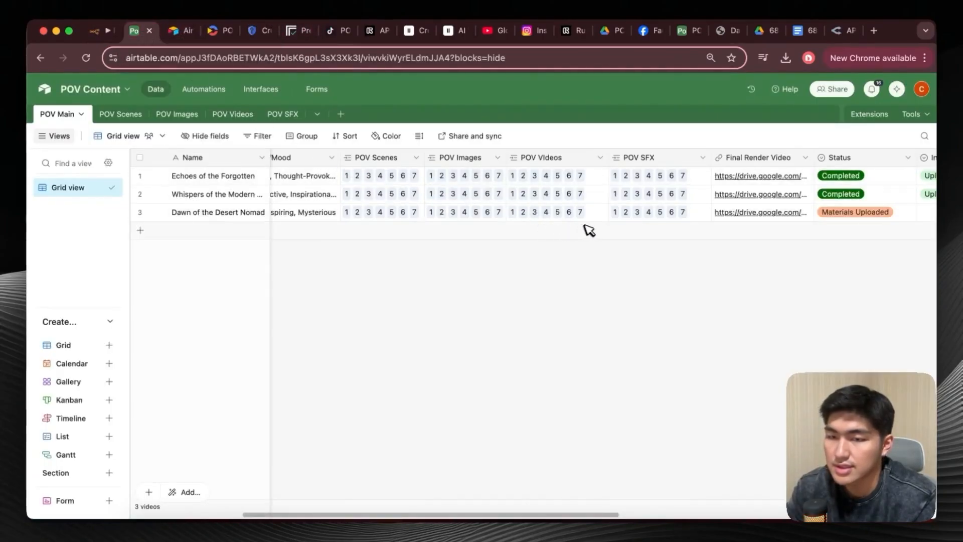
scroll(602, 232, "right", 2)
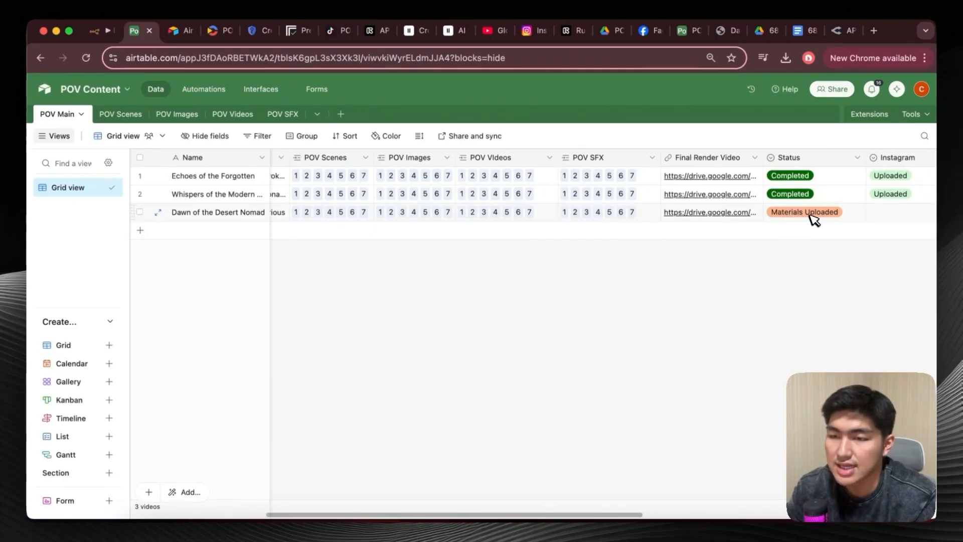
scroll(694, 219, "right", 1)
scroll(698, 224, "right", 1)
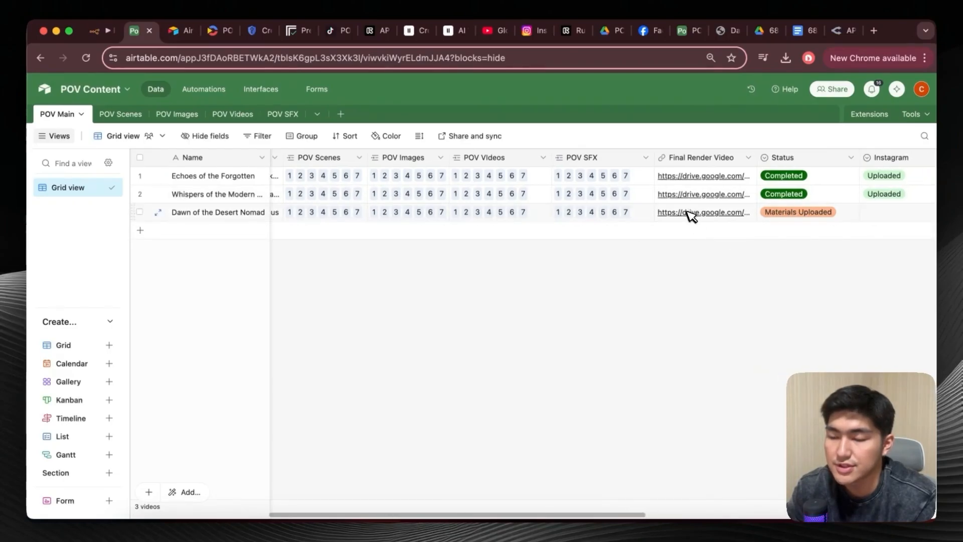
left_click(712, 215)
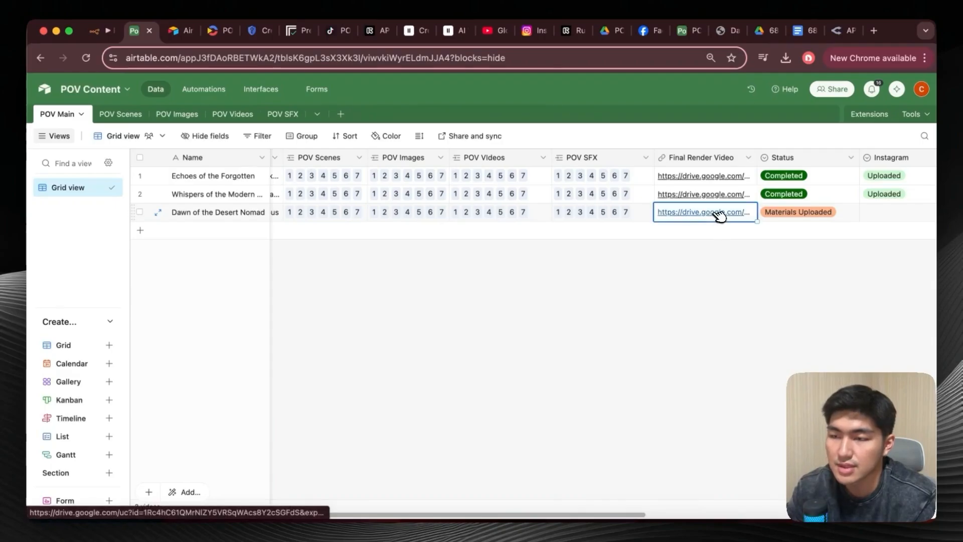
left_click(716, 215)
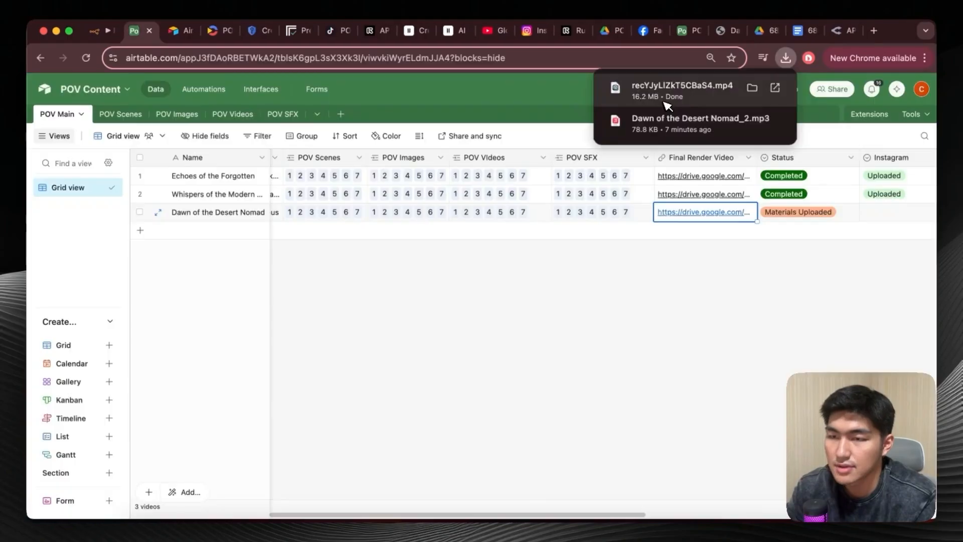
left_click(678, 89)
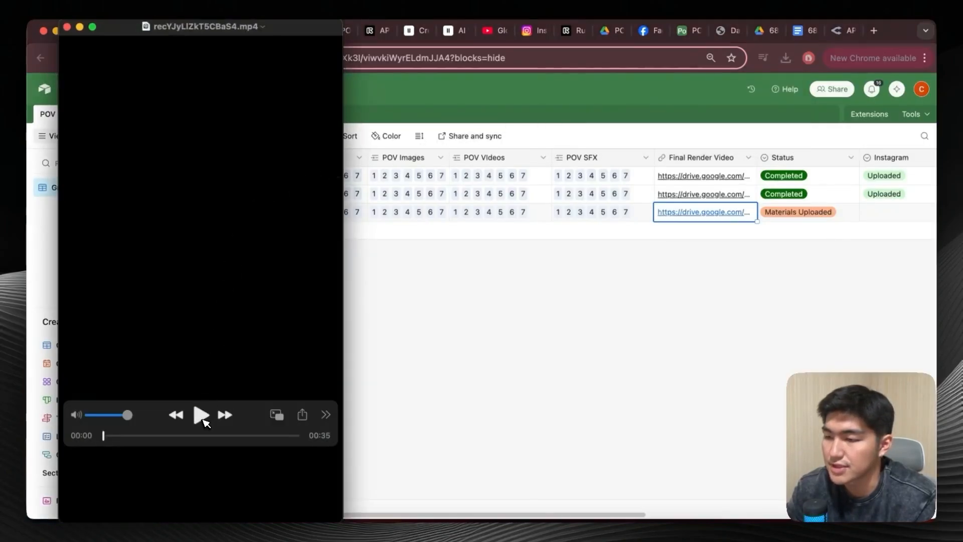
Play the rendered POV video to its end and close the video player.
left_click(203, 420)
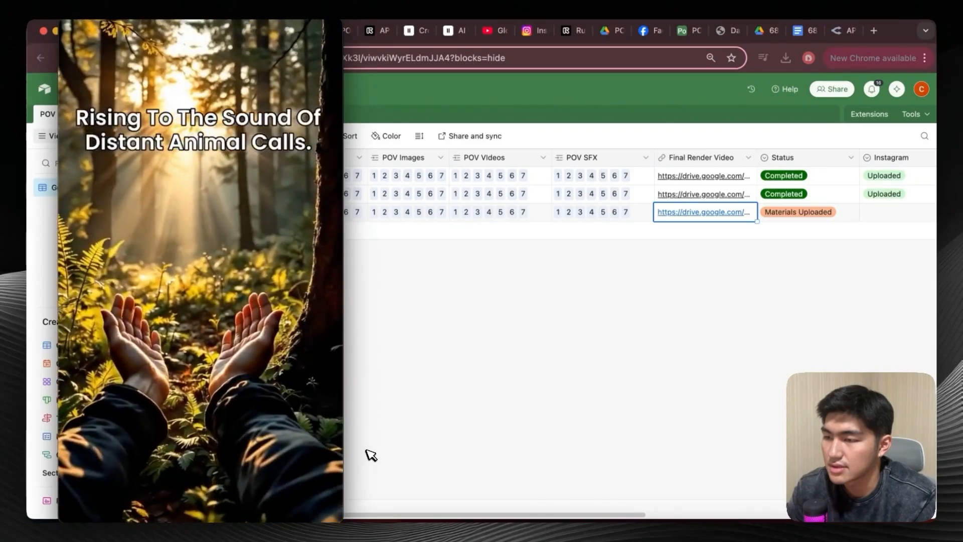
key("XF86AudioRaiseVolume")
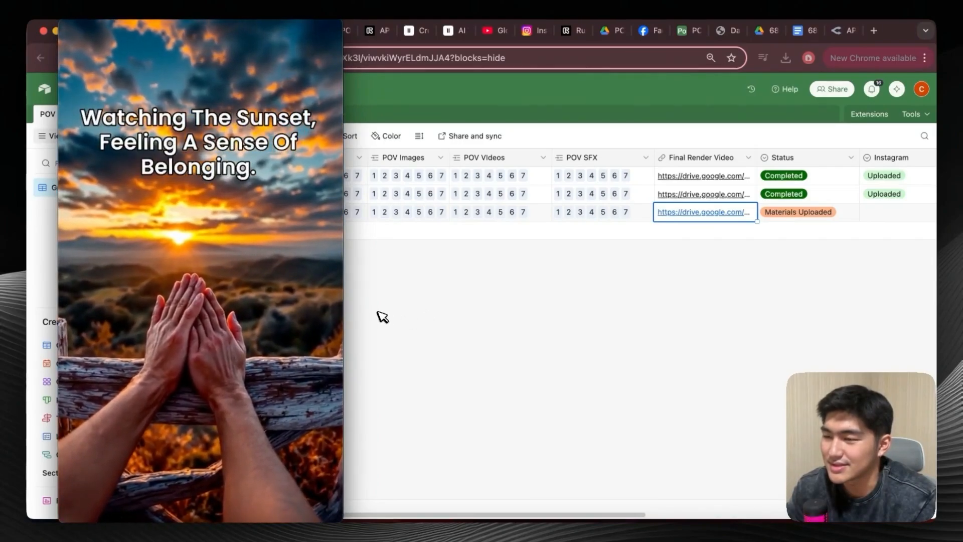
mouse_move(133, 98)
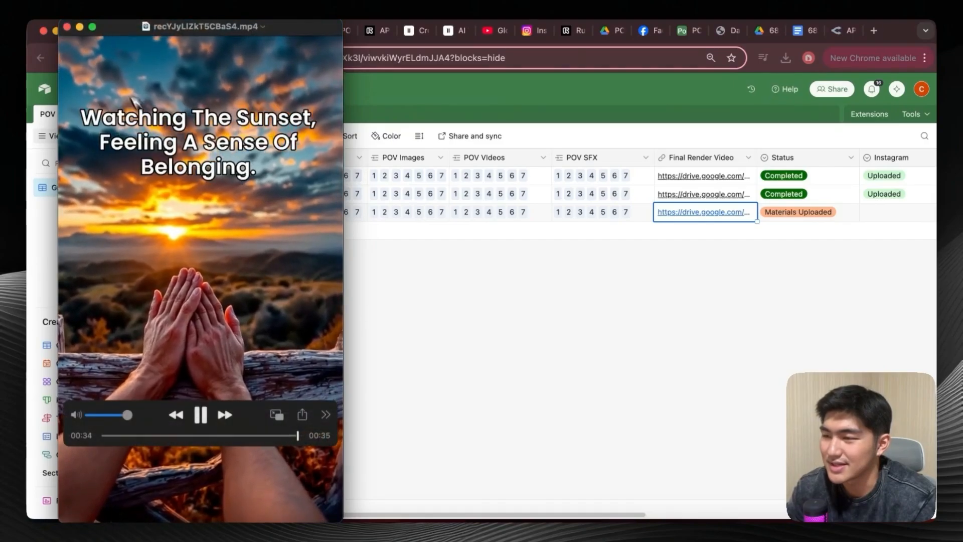
left_click(66, 26)
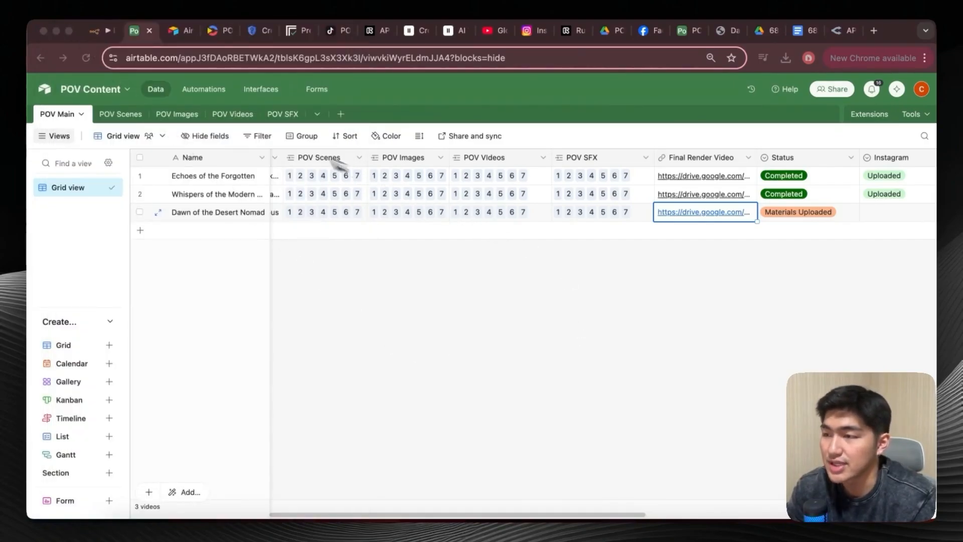
Return to the n8n workflow and open the renderVideo webhook node that starts the Render Video Agent.
left_click(106, 35)
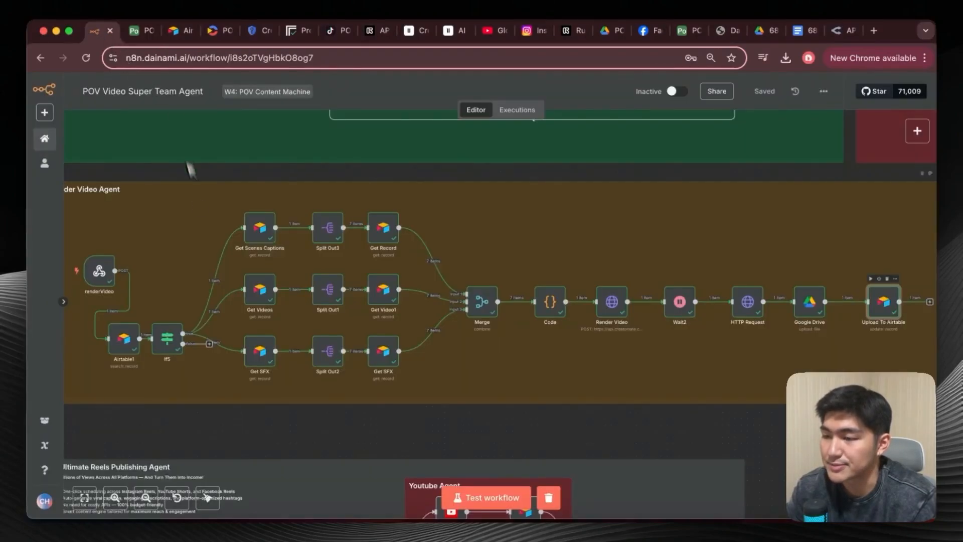
scroll(209, 251, "left", 2)
scroll(210, 251, "up", 5)
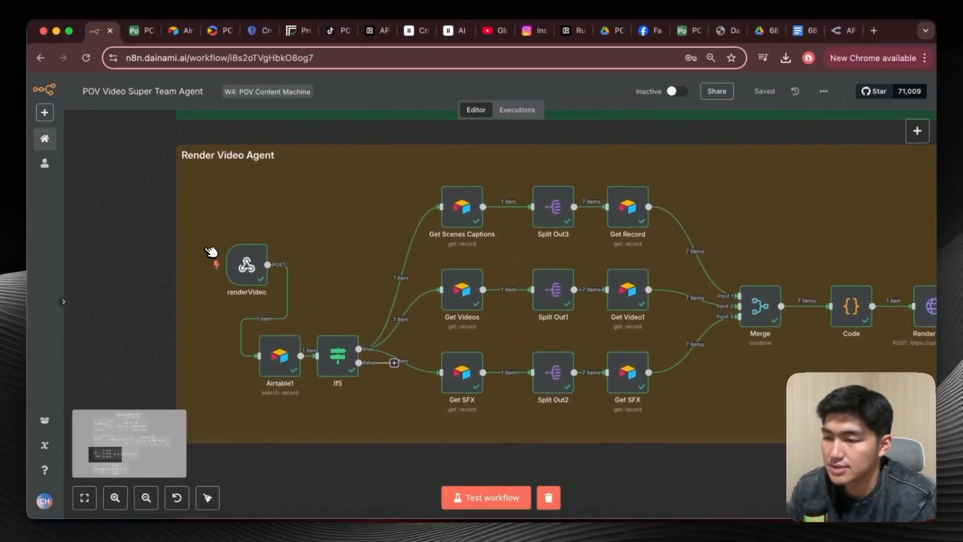
scroll(215, 249, "down", 3)
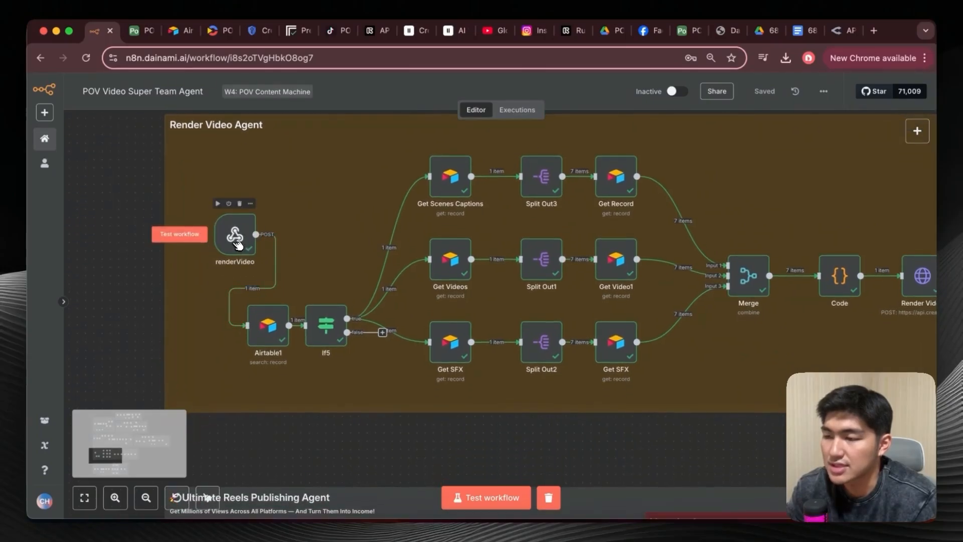
double_click(238, 245)
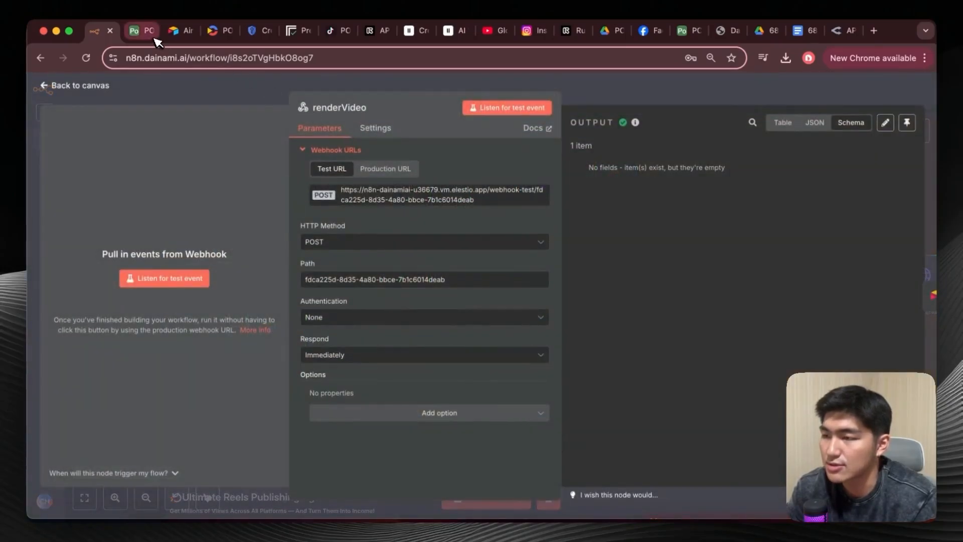
Switch to Airtable's renderVideo automation and review its Run a script webhook code and its record-matching trigger conditions.
left_click(150, 31)
left_click(202, 91)
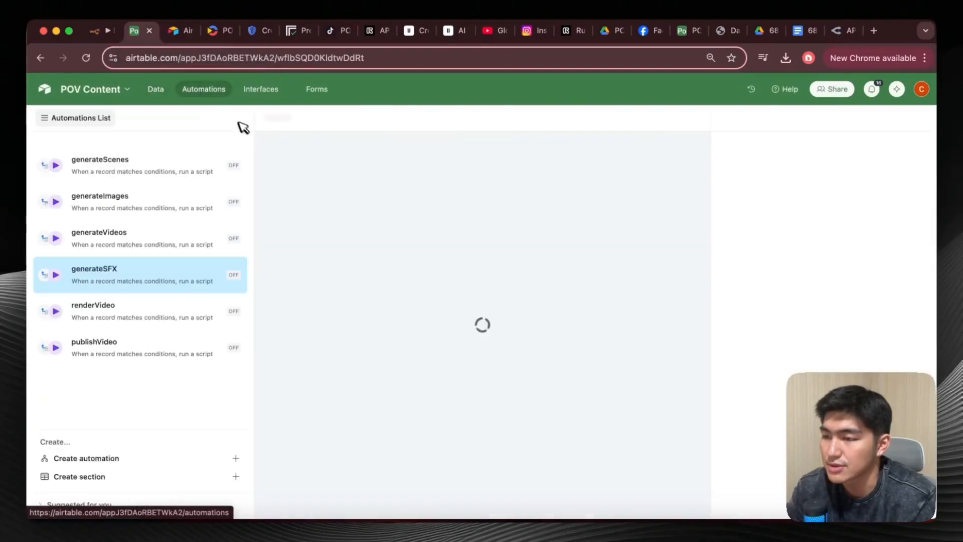
left_click(182, 310)
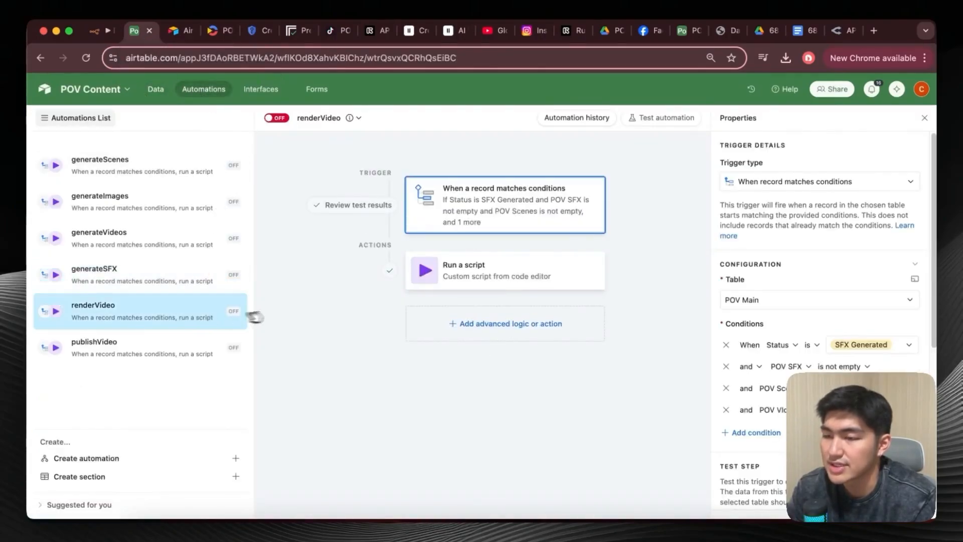
left_click(582, 283)
scroll(774, 318, "down", 5)
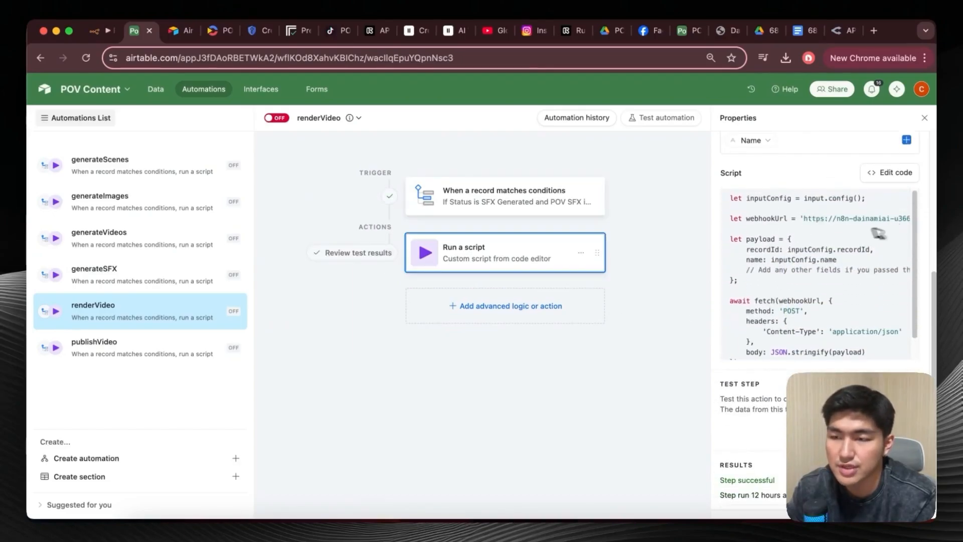
left_click(518, 188)
scroll(751, 264, "up", 2)
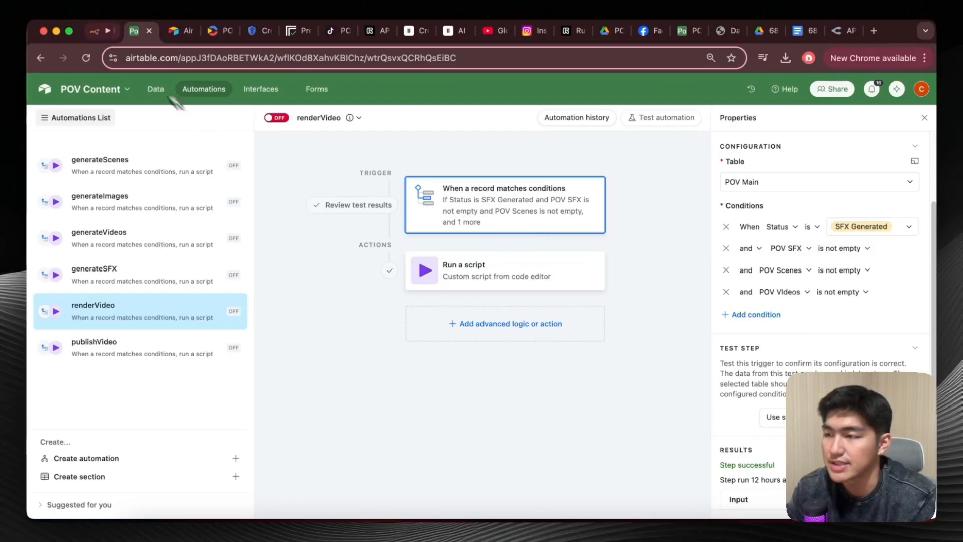
Return to the n8n workflow, inspect the Airtable1 search node's status filter formula, close it and select the If5 node.
left_click(100, 30)
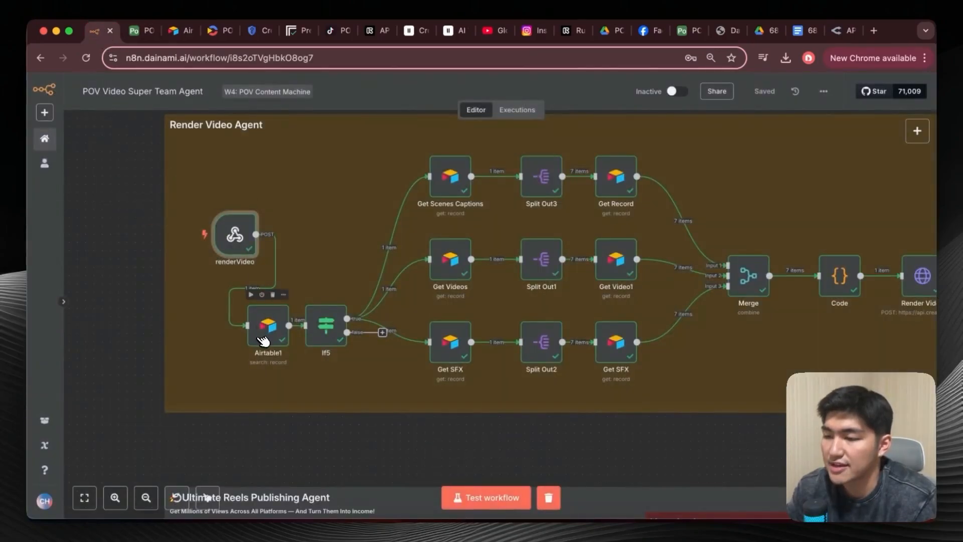
double_click(279, 331)
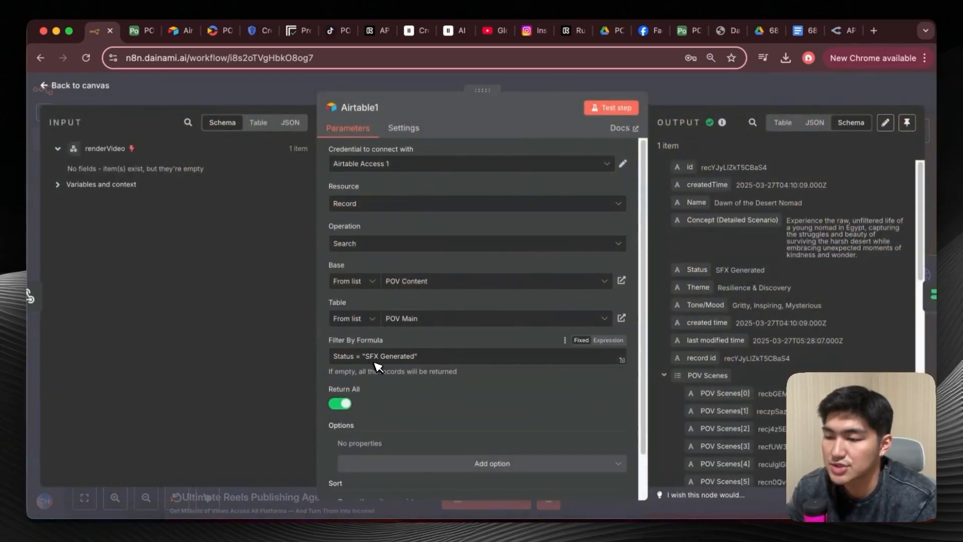
key("Escape")
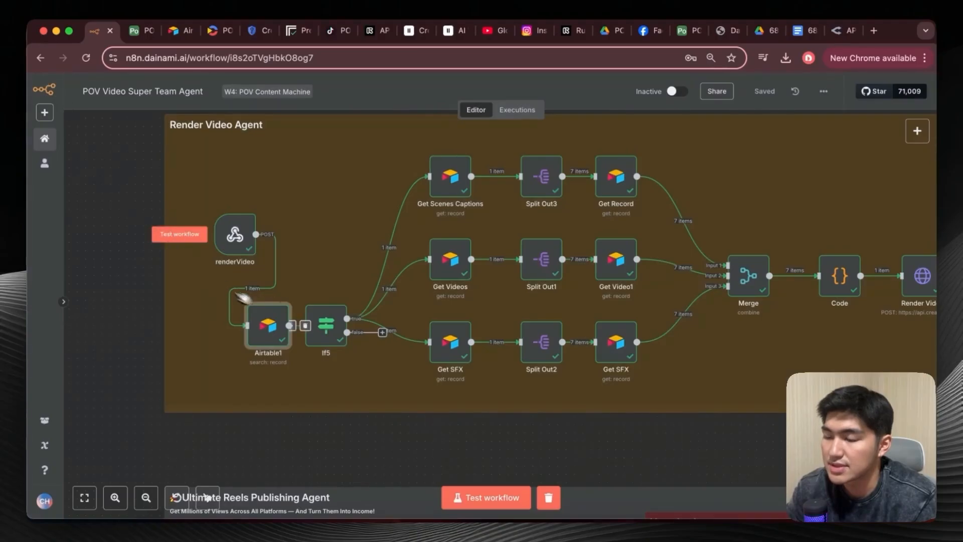
left_click(331, 329)
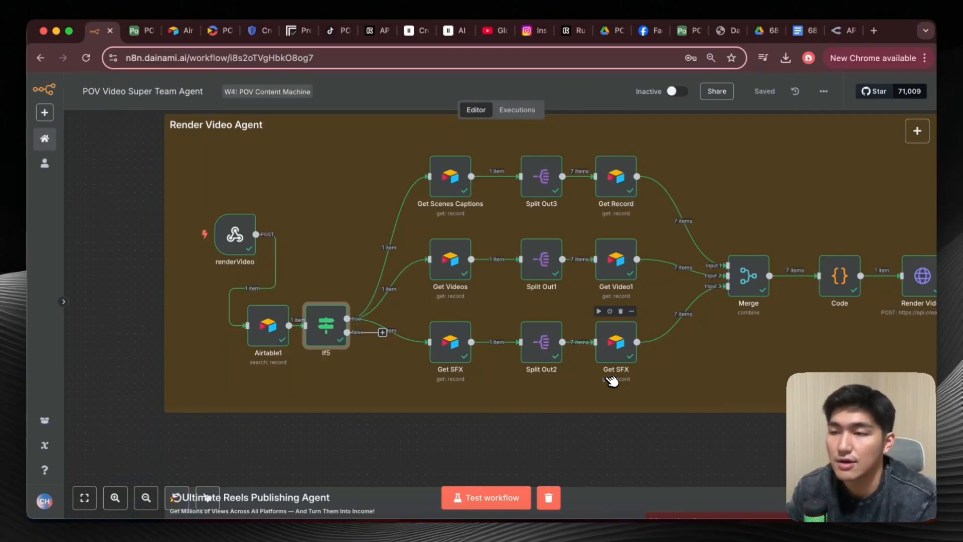
Switch to Airtable's POV Main table and review the linked scenes, images, videos and SFX columns.
left_click(138, 30)
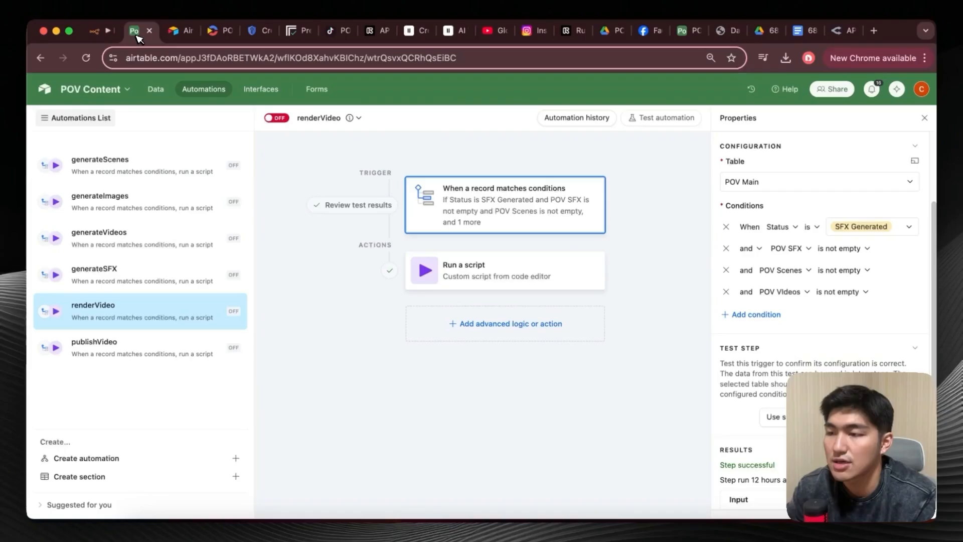
left_click(155, 89)
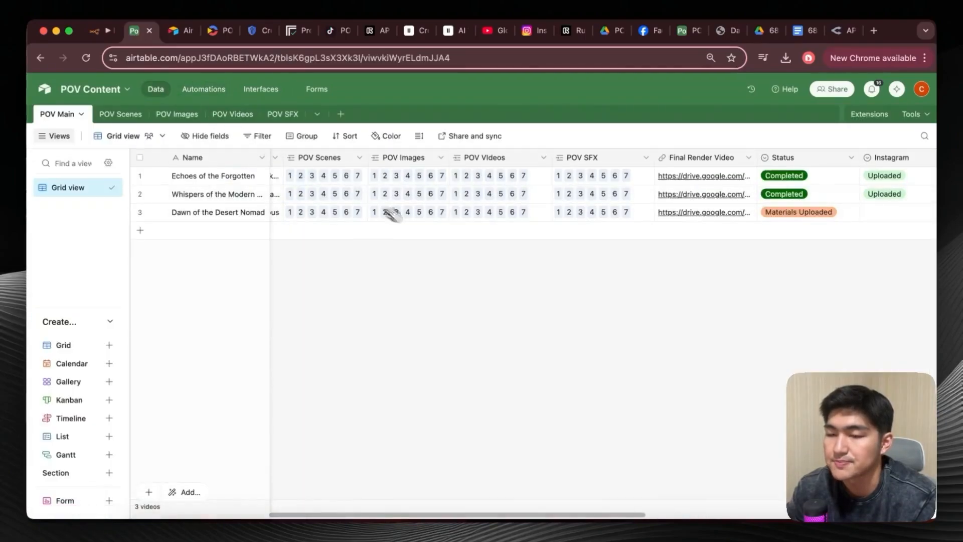
scroll(477, 241, "left", 3)
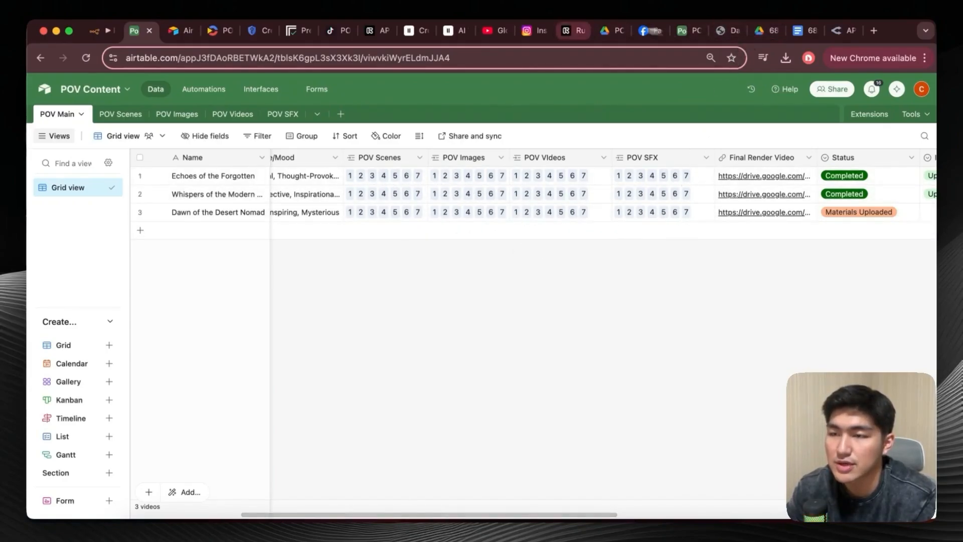
Switch to Google Drive, look inside the 1. POV Images folder and go back to the POV Videos folder.
left_click(608, 31)
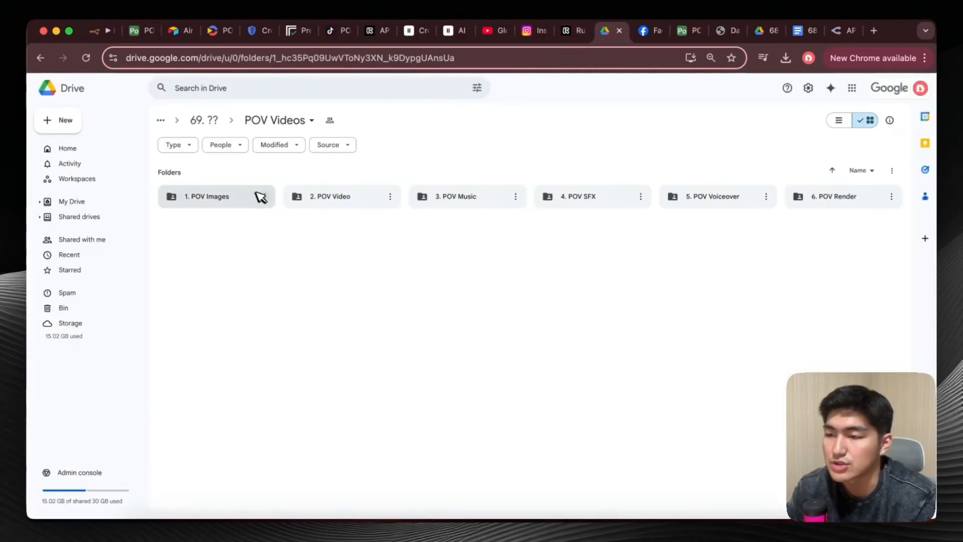
double_click(274, 192)
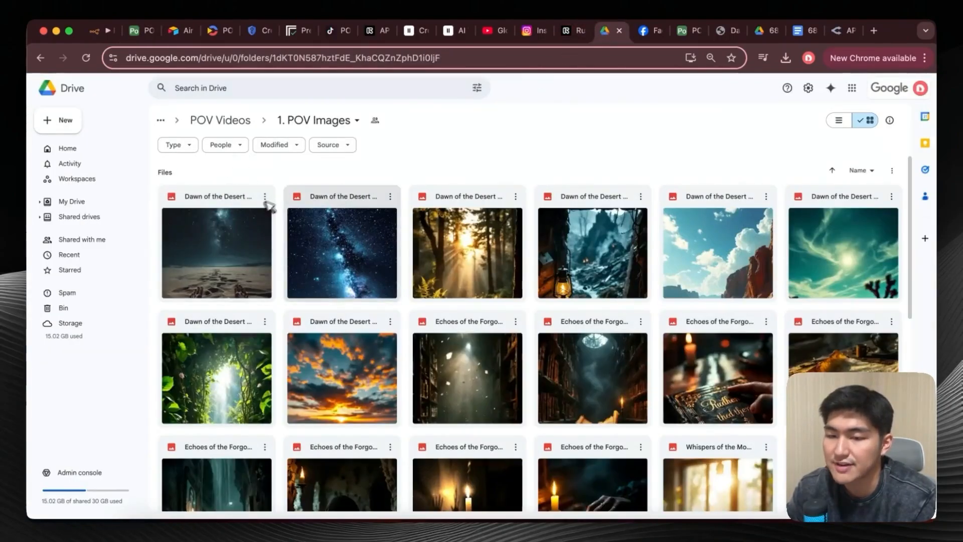
left_click(40, 58)
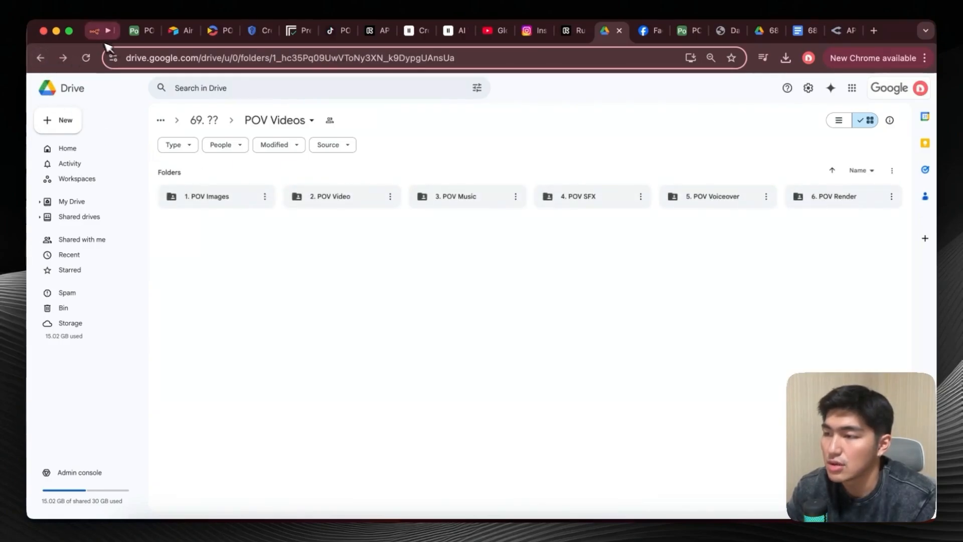
Return to n8n, open the Get Scenes Captions node and examine how its Record ID draws on the If5 input fields.
left_click(99, 34)
scroll(451, 251, "up", 2)
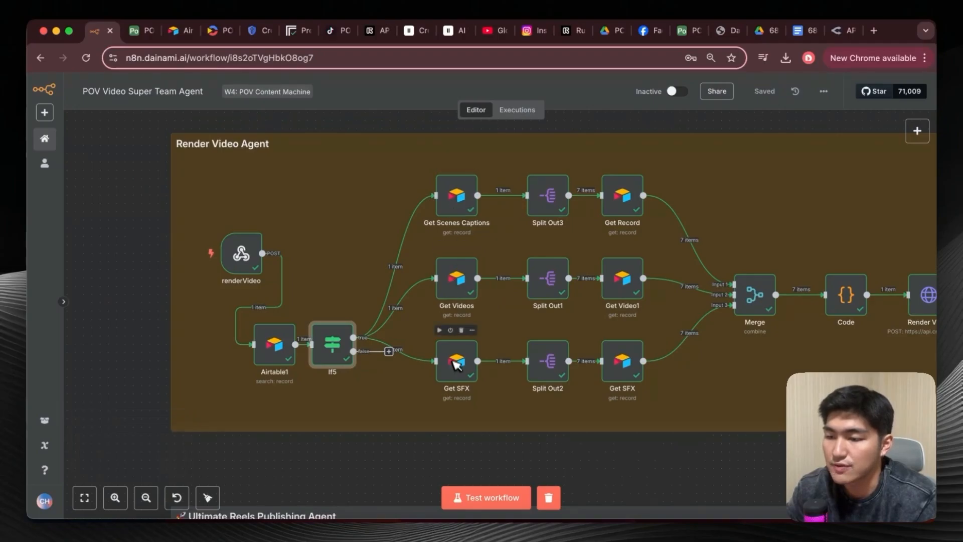
double_click(462, 200)
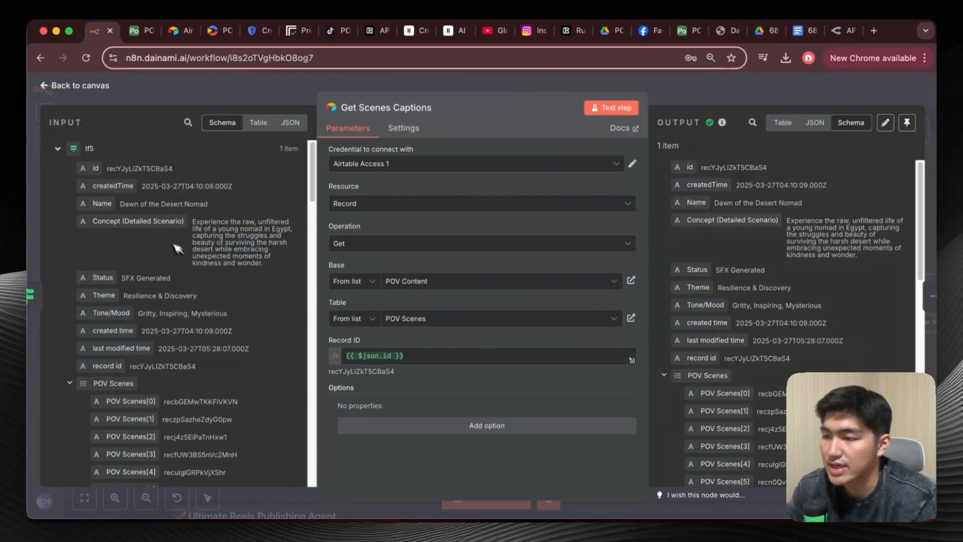
scroll(152, 299, "down", 10)
scroll(152, 299, "down", 3)
scroll(121, 249, "up", 1)
left_click_drag(96, 219, 331, 354)
scroll(257, 311, "up", 10)
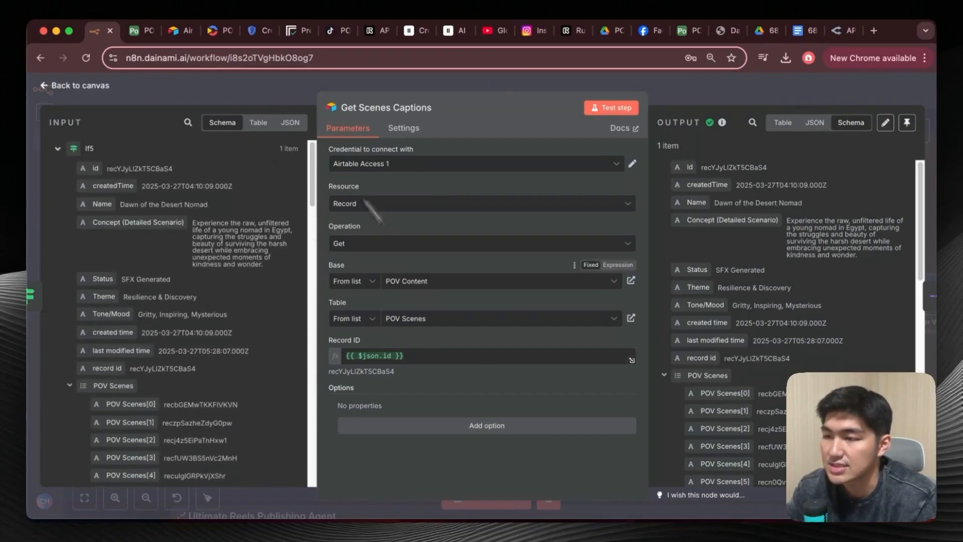
Check the Dawn of the Desert Nomad record in Airtable's POV Main table, then return to n8n and close the Get Scenes Captions node.
left_click(145, 31)
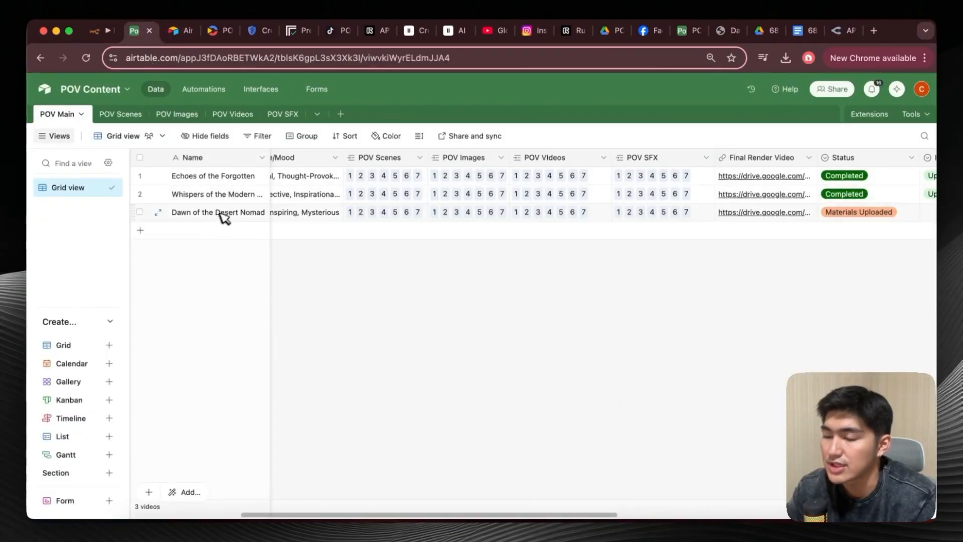
left_click(100, 31)
left_click(46, 86)
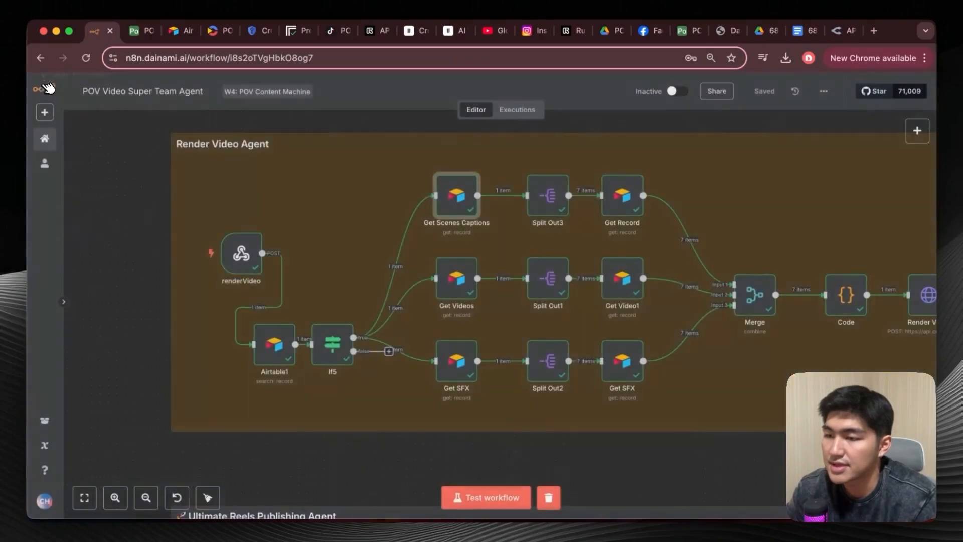
Inspect the Get Videos node's table and Record ID settings, and view the matching POV Videos table in Airtable.
double_click(456, 278)
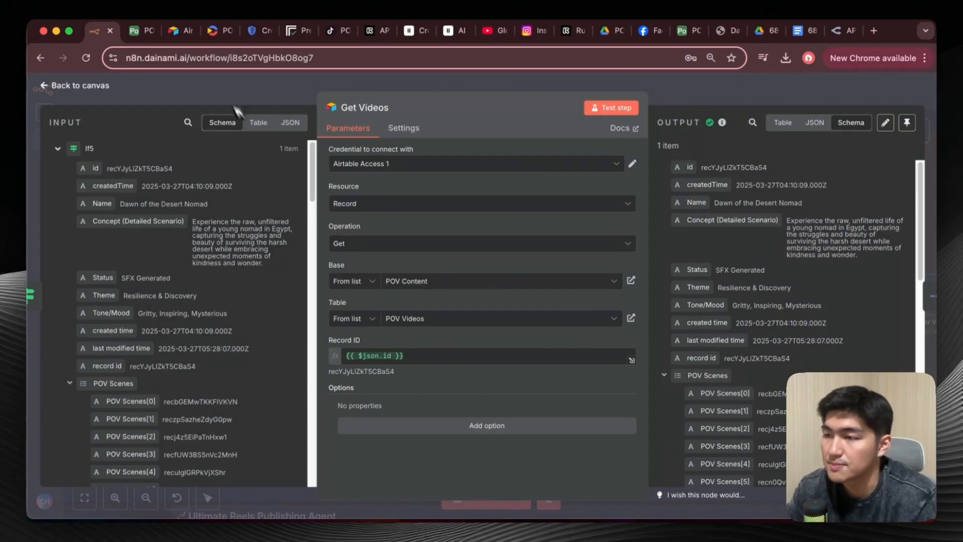
left_click(140, 31)
left_click(226, 115)
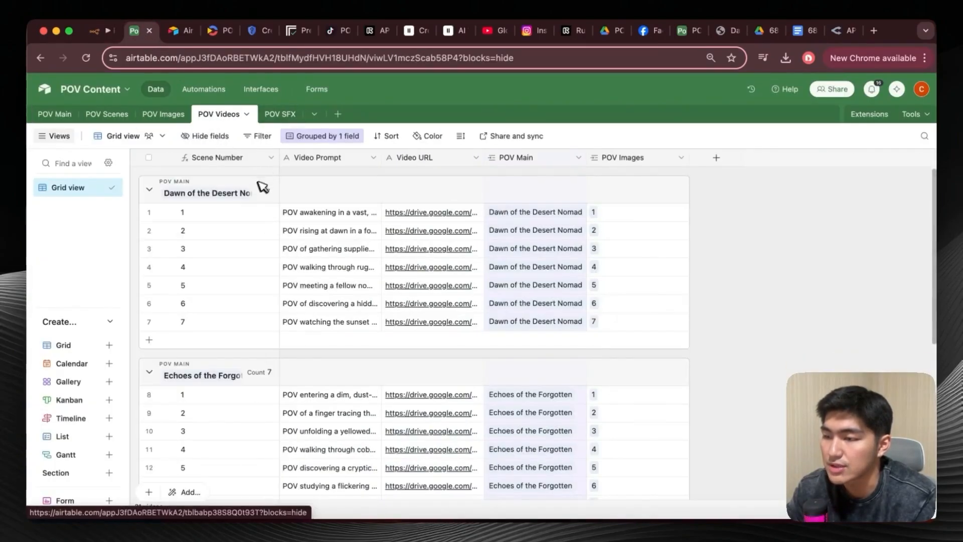
Return to n8n and inspect the Get SFX node that follows If5, including its table and Record ID, then close it.
left_click(98, 31)
double_click(458, 362)
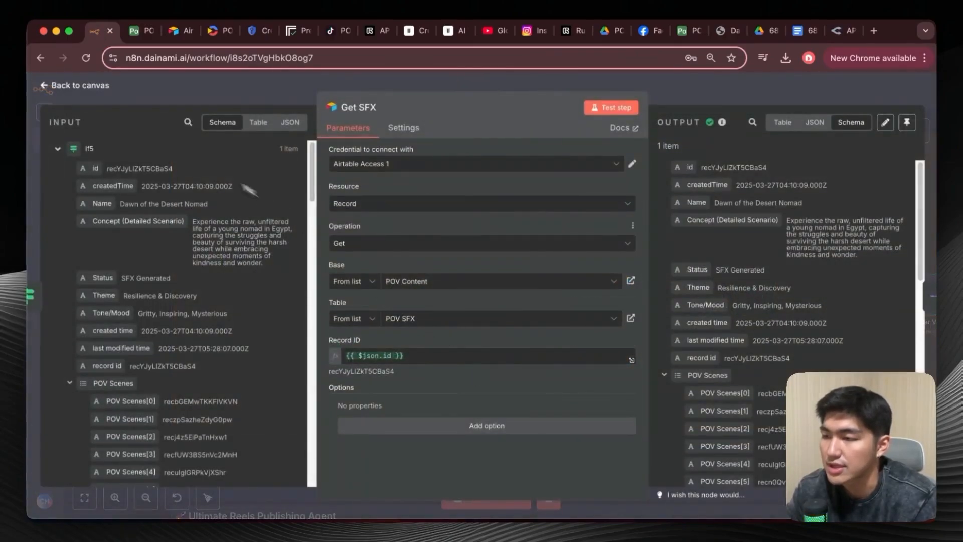
left_click(70, 92)
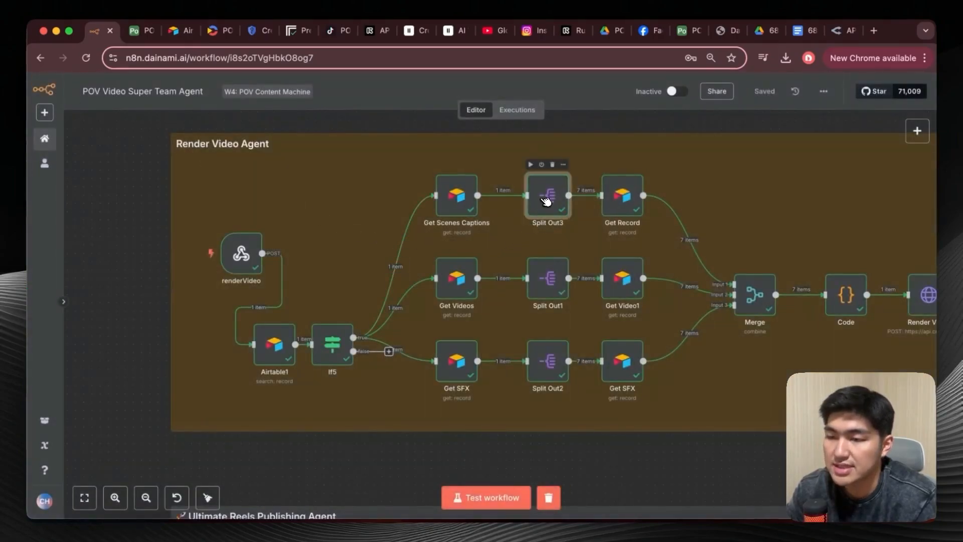
Inspect the Fields To Split Out setting and inputs of the Split Out3, Split Out1 and Split Out2 nodes in turn.
double_click(548, 200)
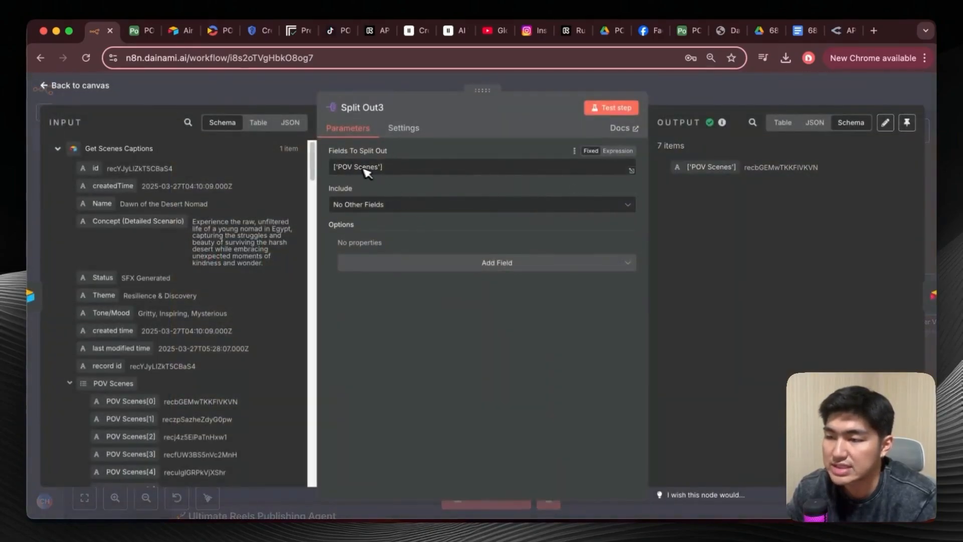
left_click(47, 84)
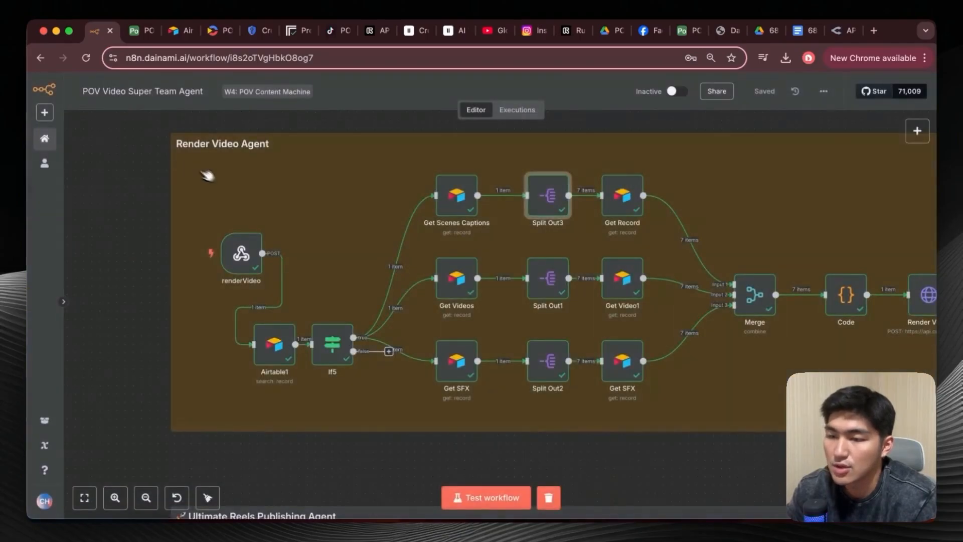
double_click(562, 280)
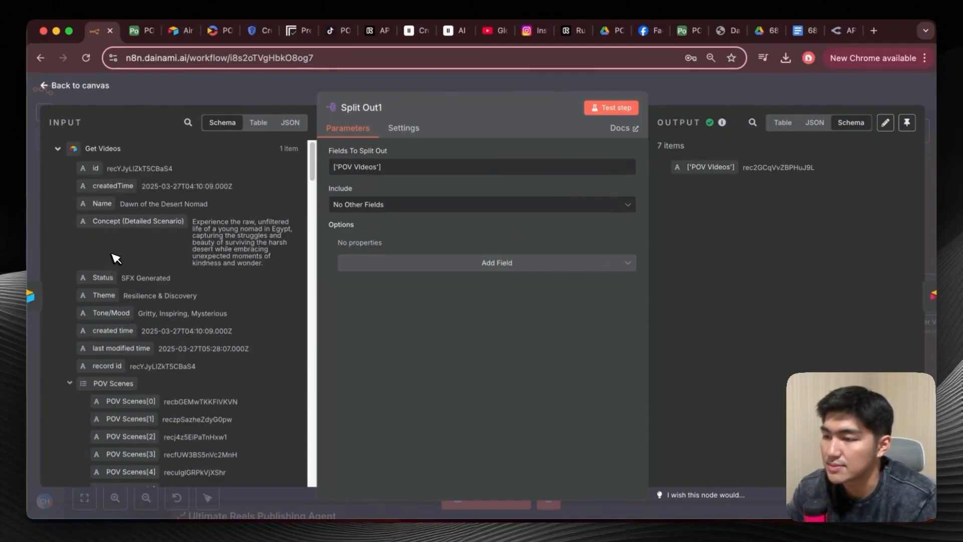
scroll(116, 258, "down", 10)
left_click(56, 85)
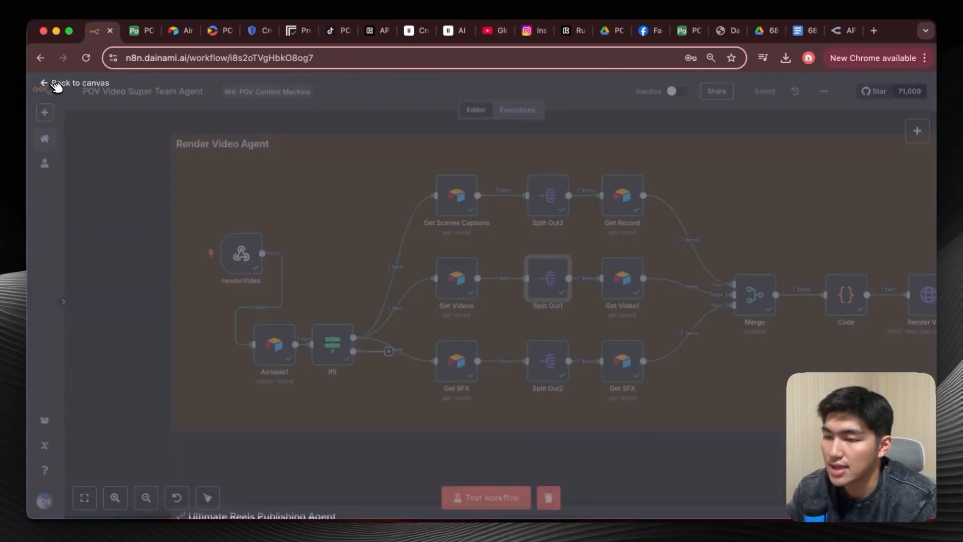
double_click(550, 359)
scroll(185, 333, "down", 5)
scroll(185, 335, "down", 7)
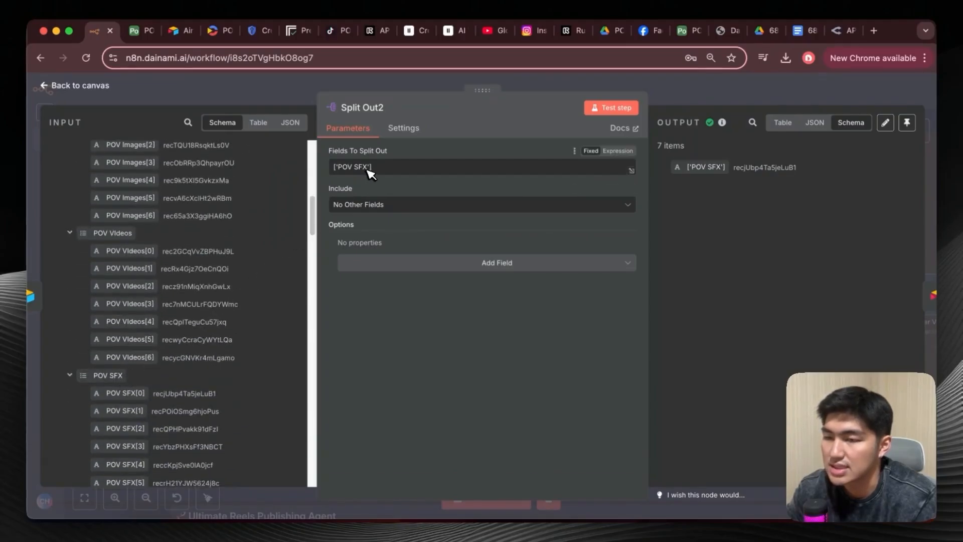
left_click(56, 85)
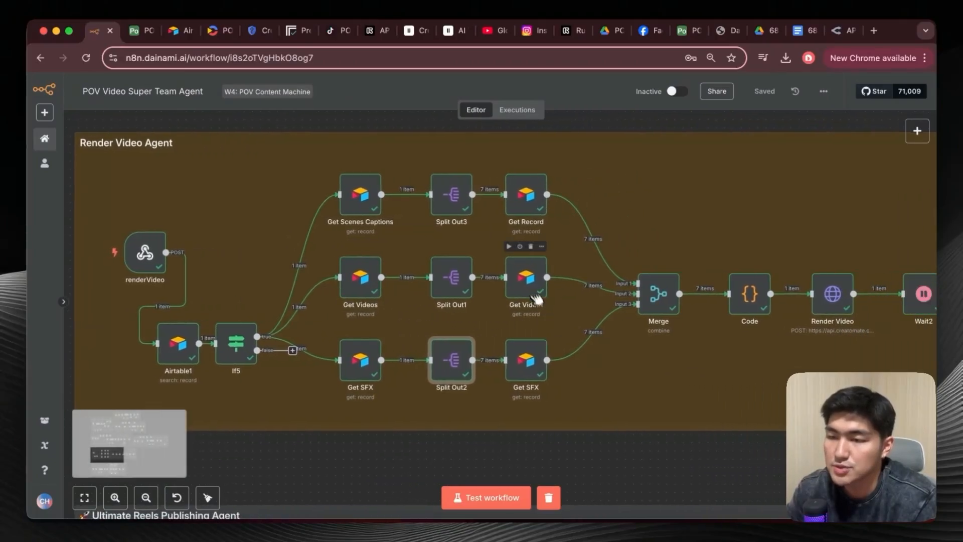
Review the Record ID expressions and output fields of the Get Record, Get Video1 and final Get SFX nodes leading into Merge.
double_click(530, 206)
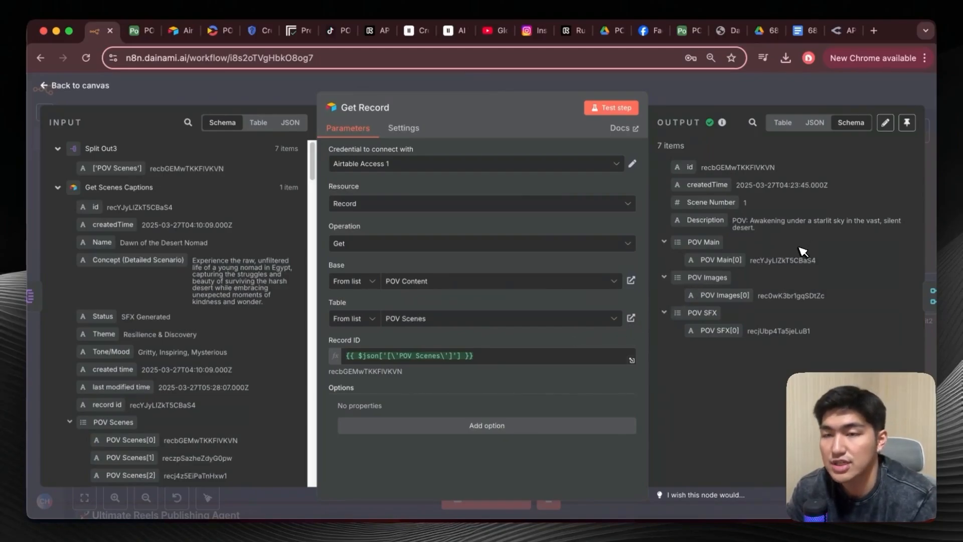
key("Escape")
double_click(527, 275)
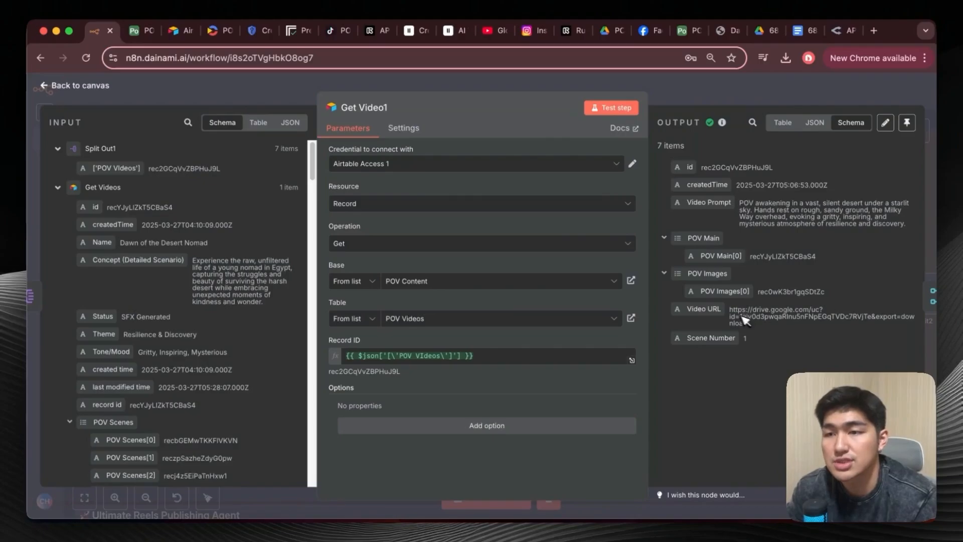
left_click(51, 98)
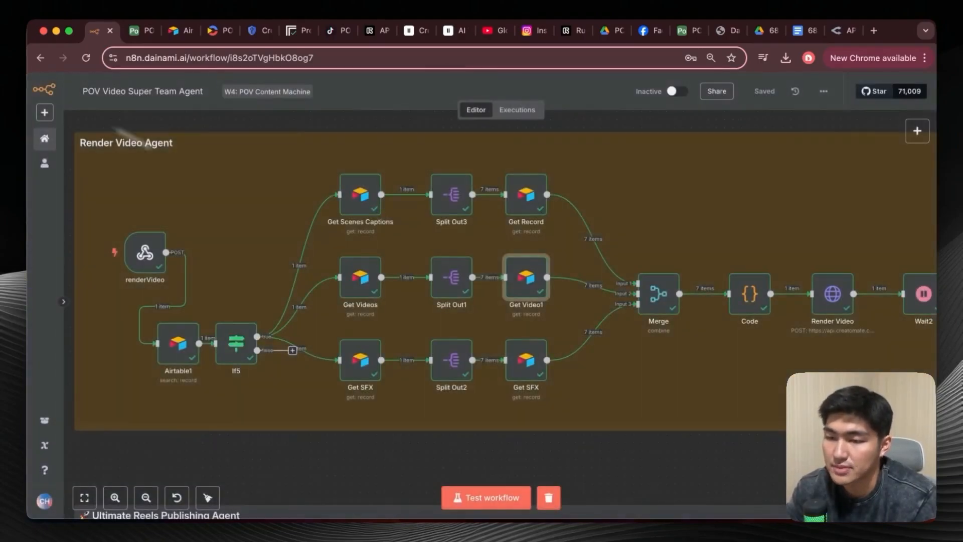
double_click(528, 368)
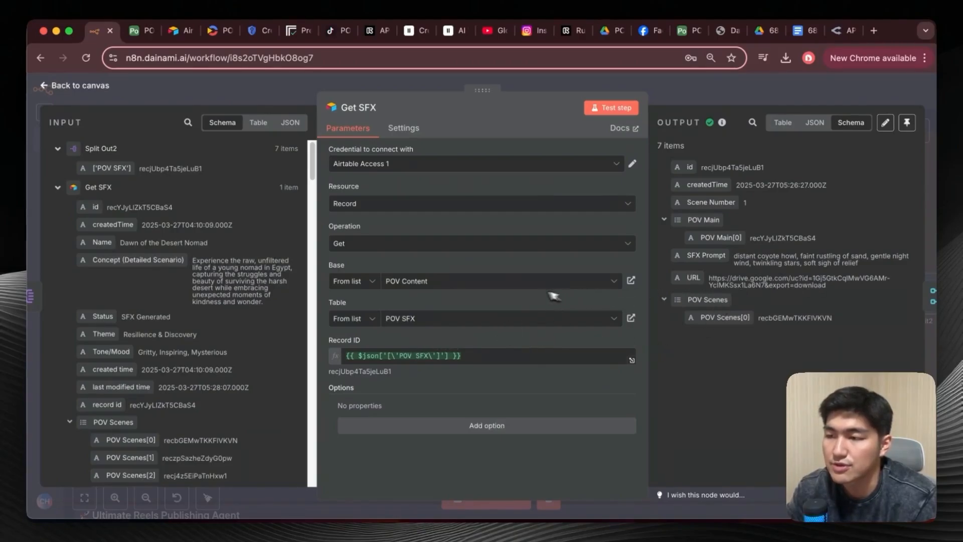
left_click(62, 103)
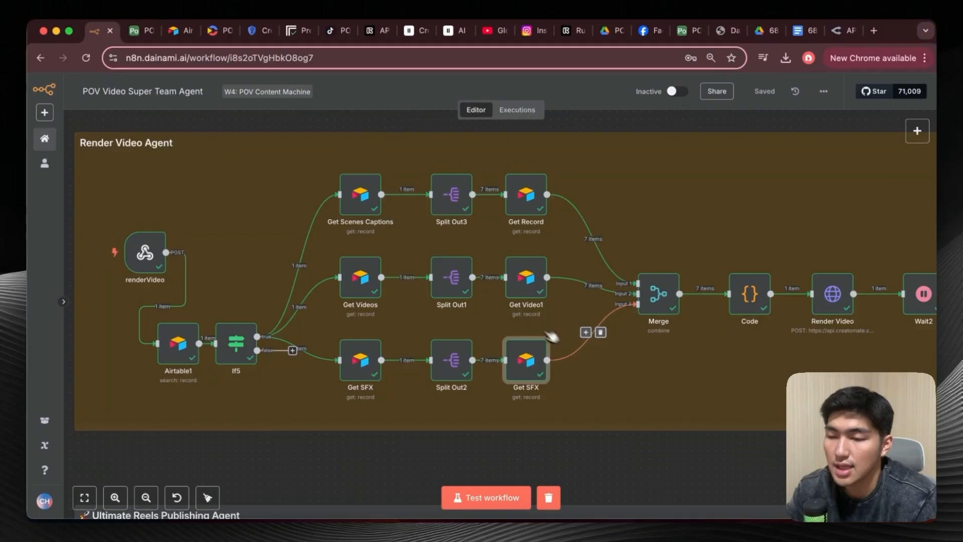
scroll(552, 337, "right", 1)
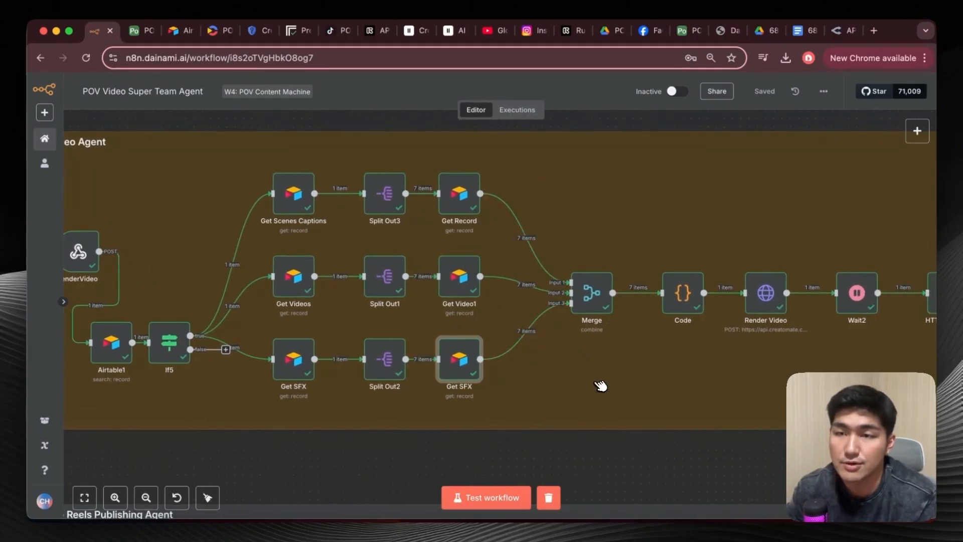
Inspect the Merge node's Mode, Combine By and Number of Inputs settings with its inputs and output, then close it.
double_click(588, 300)
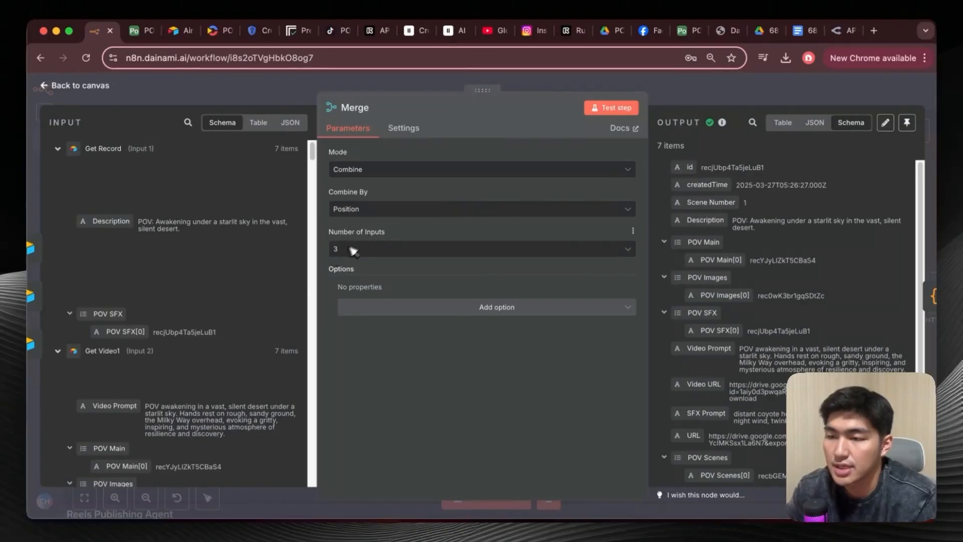
scroll(712, 318, "down", 1)
scroll(726, 321, "up", 1)
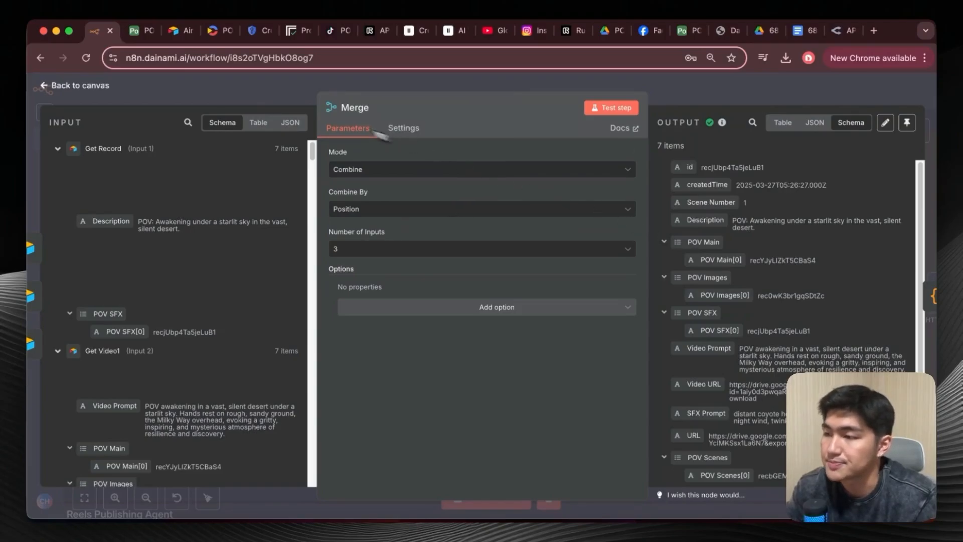
left_click(58, 86)
Open the Code node after Merge and examine its JavaScript, including the mainRecordId line, alongside the incoming fields.
scroll(527, 257, "right", 4)
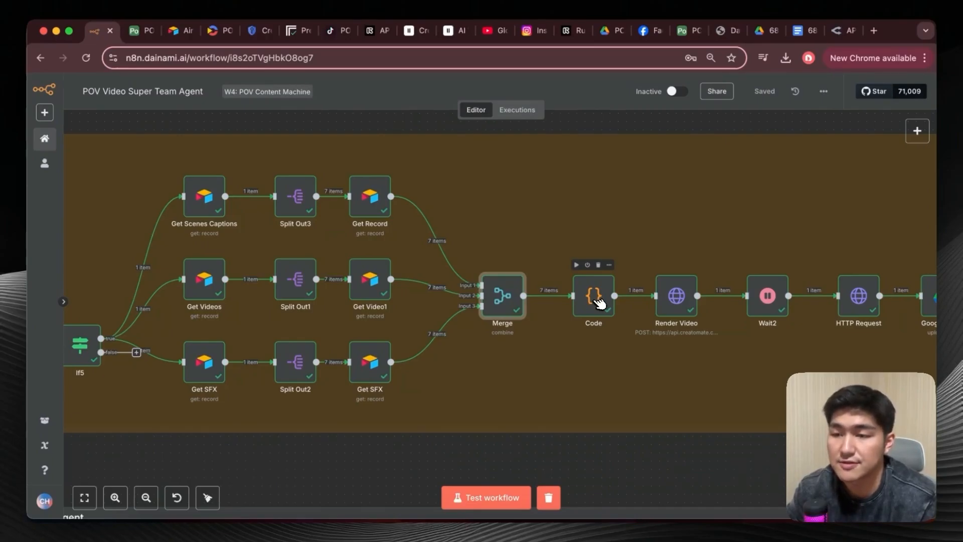
double_click(594, 300)
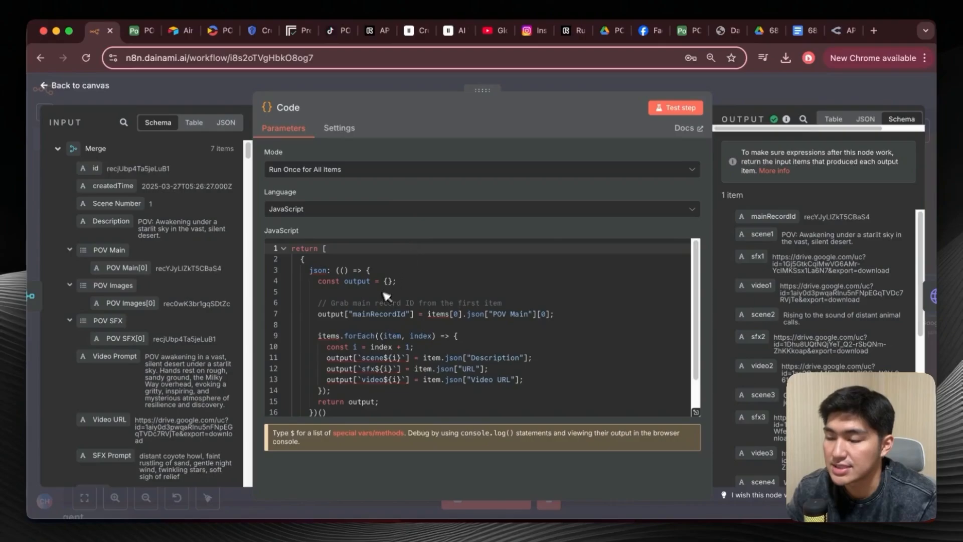
scroll(369, 331, "down", 1)
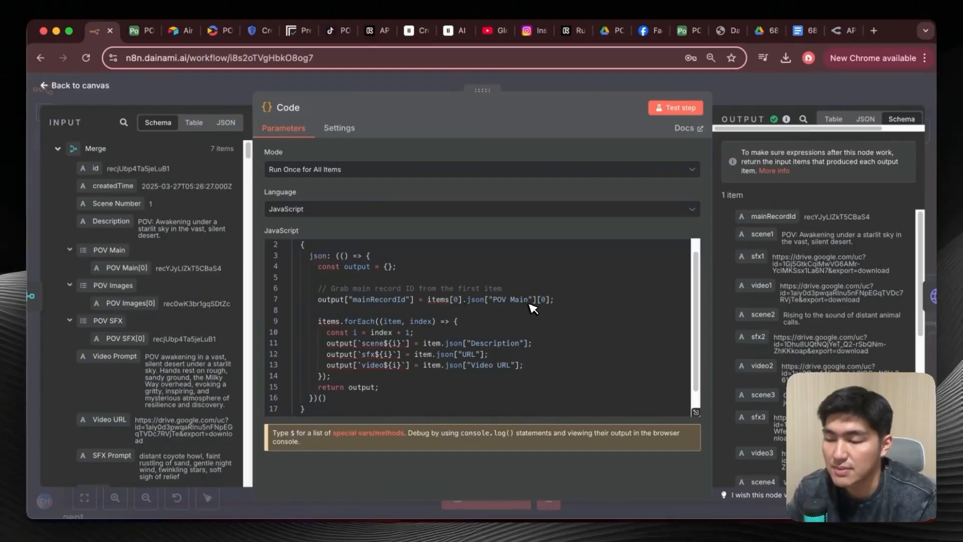
scroll(155, 364, "down", 10)
scroll(156, 364, "up", 5)
scroll(155, 364, "down", 10)
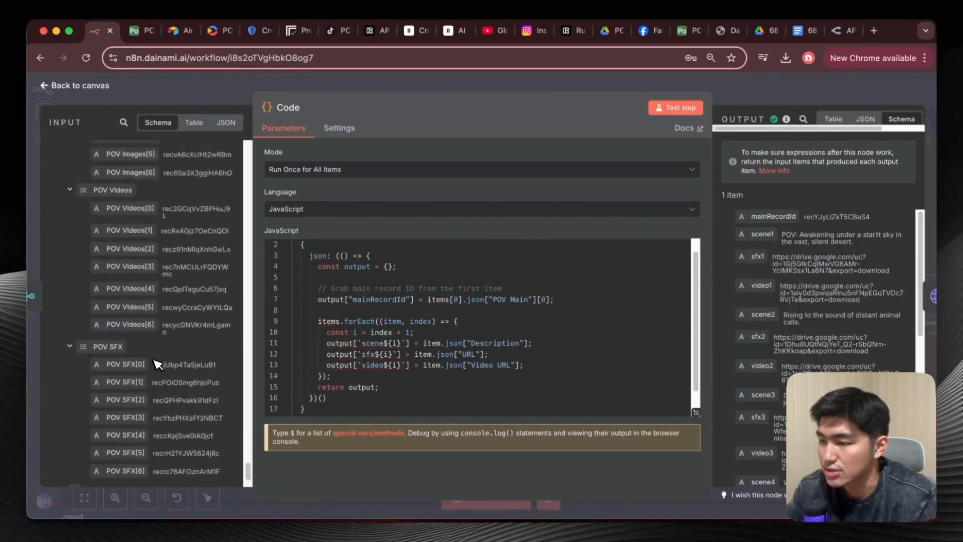
scroll(156, 364, "down", 10)
left_click_drag(131, 290, 280, 300)
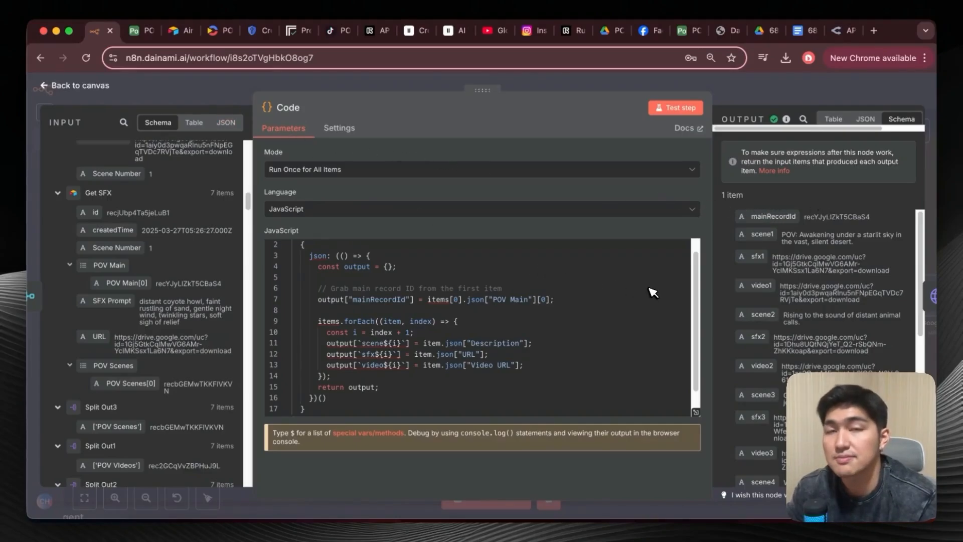
Switch to Airtable to view the POV Main table's Final Render Video field, and return to the Code node in n8n.
left_click(141, 30)
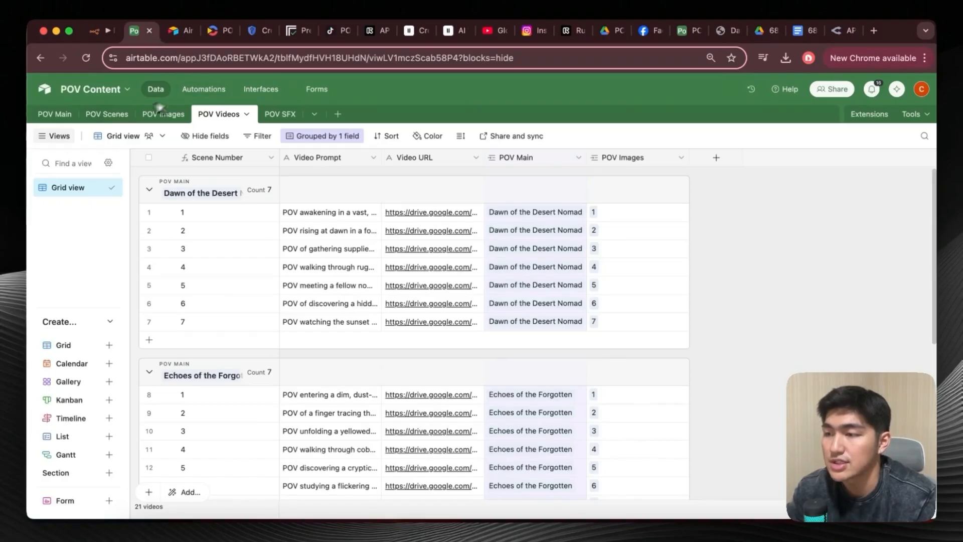
left_click(54, 115)
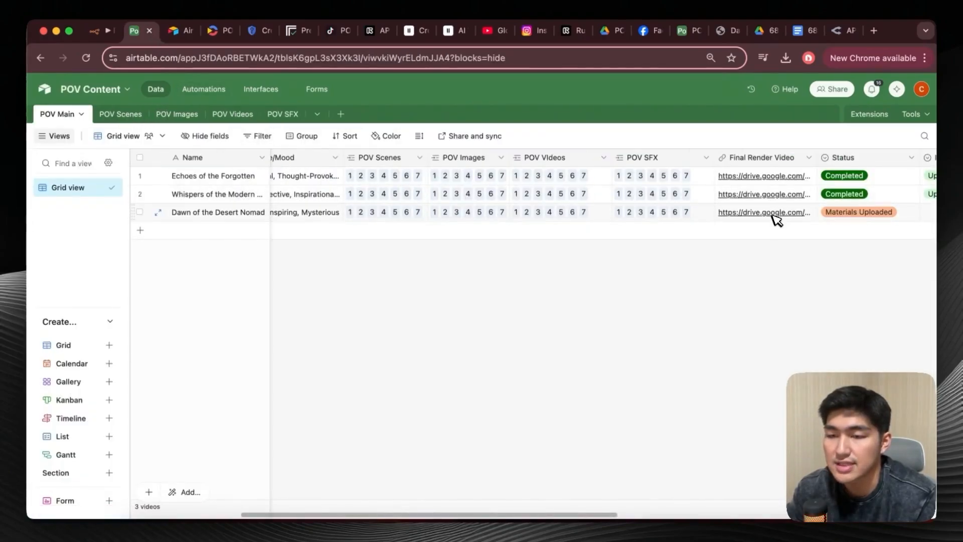
left_click(99, 34)
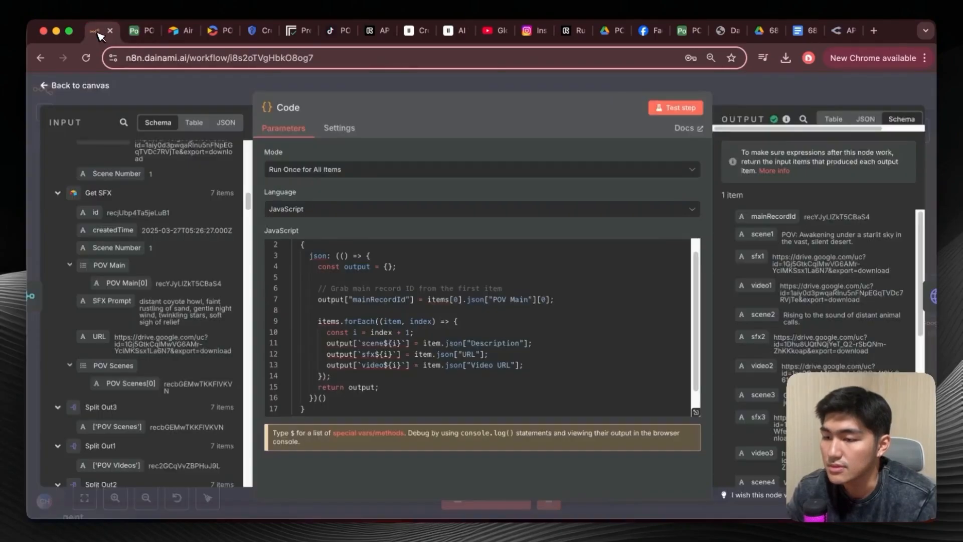
Compare the Code node's forEach scene, sfx and video mappings with the Description, URL and Video URL input fields.
scroll(444, 321, "down", 2)
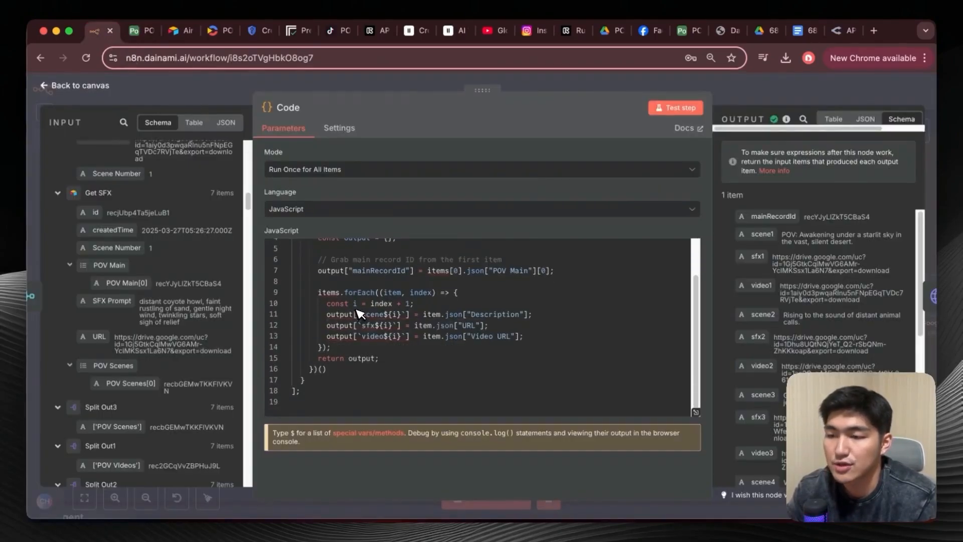
scroll(198, 291, "up", 10)
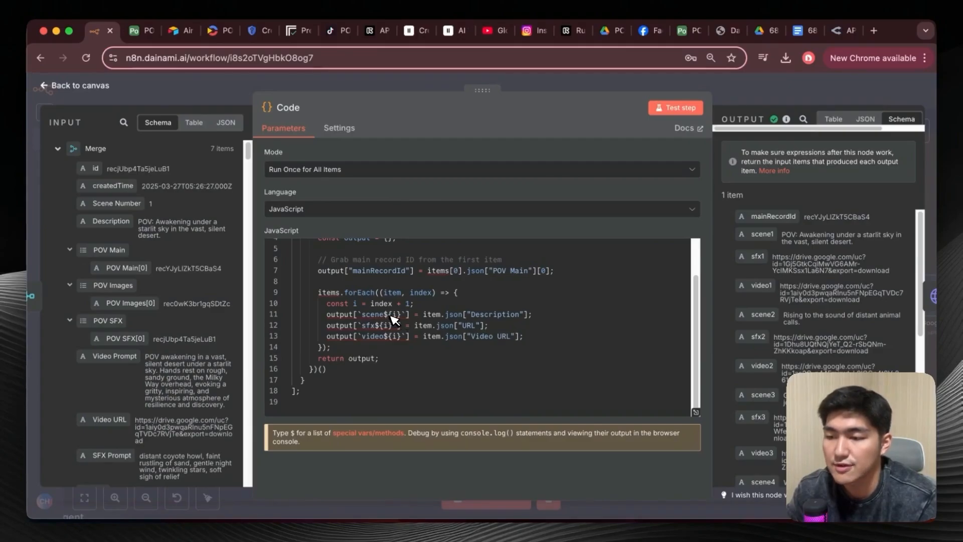
mouse_move(399, 320)
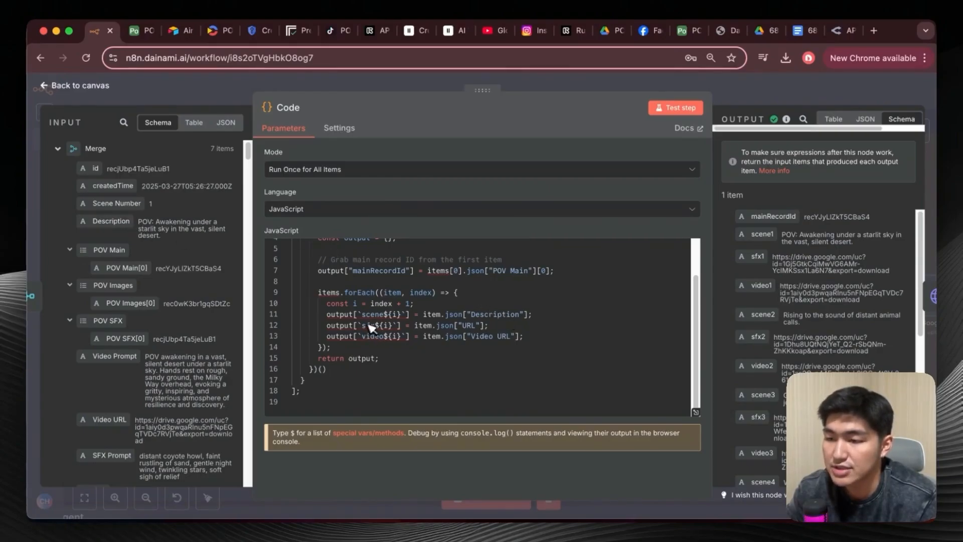
scroll(159, 409, "down", 3)
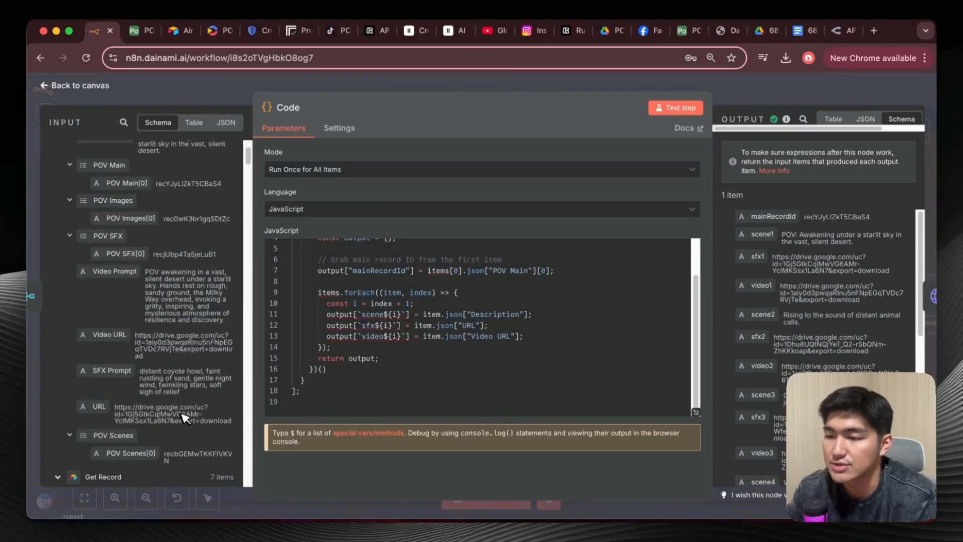
mouse_move(398, 338)
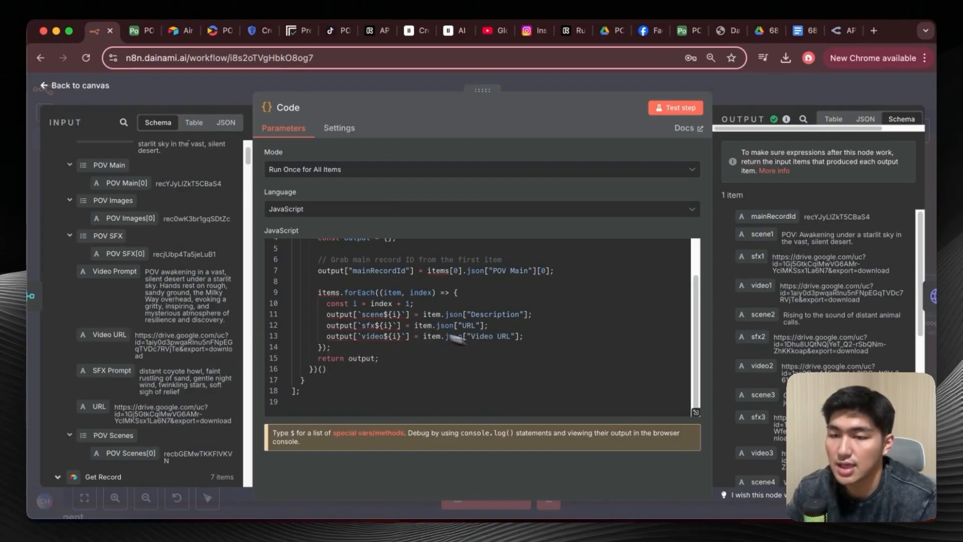
Review the numbered scene, sfx and video fields in the Code node's output, then return to the canvas.
scroll(821, 299, "down", 1)
scroll(821, 299, "up", 2)
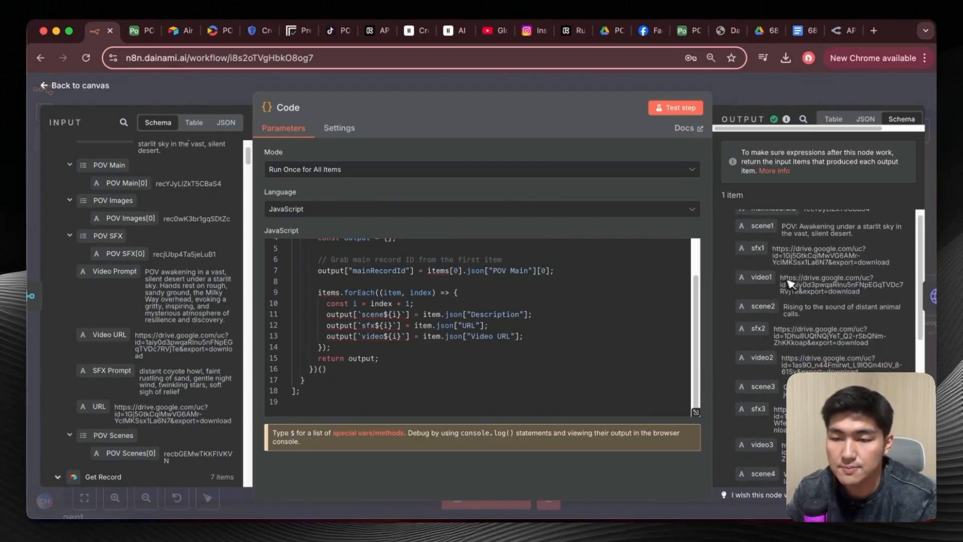
scroll(802, 284, "down", 2)
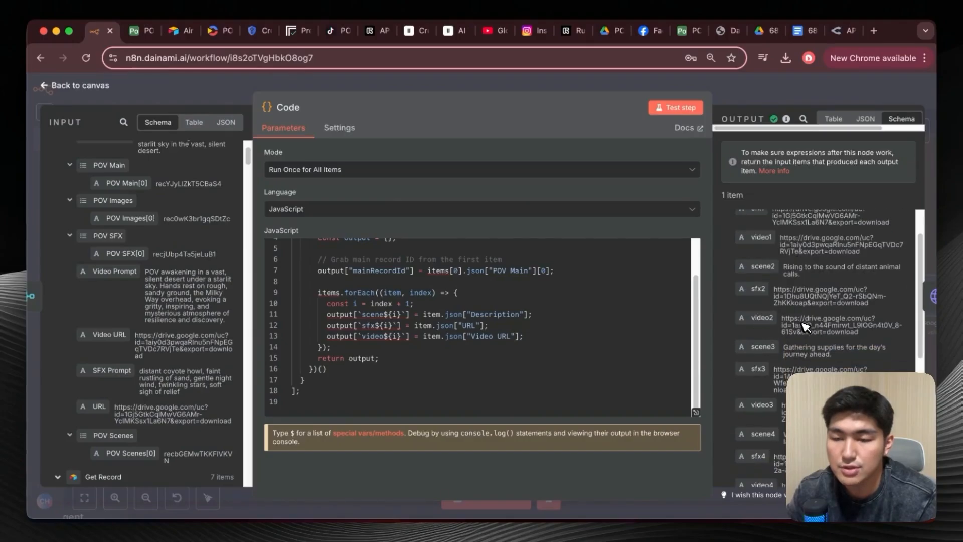
scroll(775, 263, "up", 2)
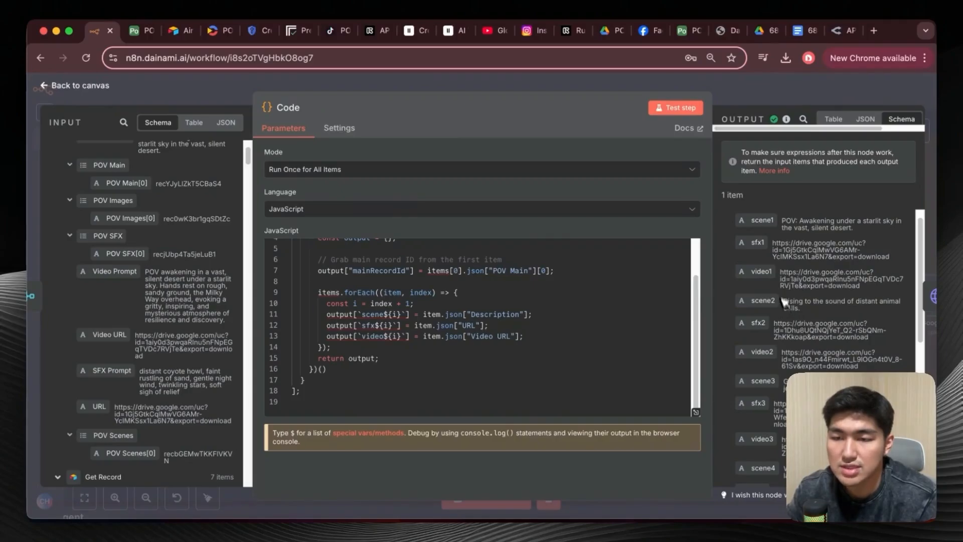
scroll(785, 305, "down", 15)
scroll(767, 422, "down", 1)
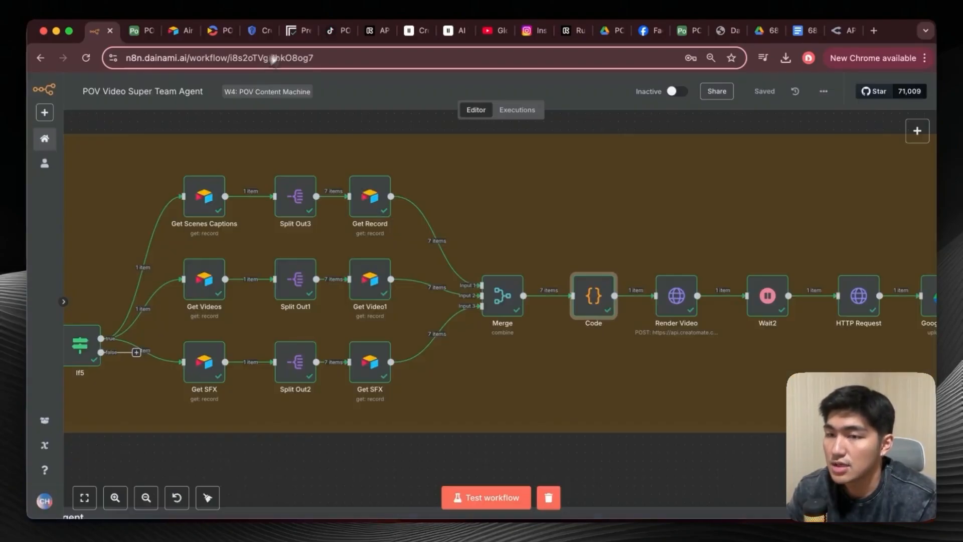
left_click(80, 85)
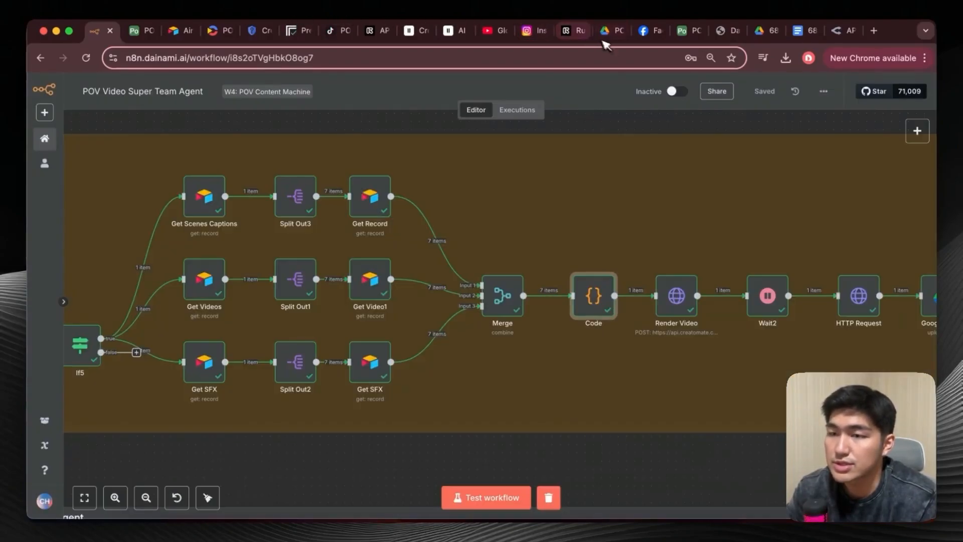
Switch to Creatomate and view the POV Video Template's API Integration request with its sfx, video and text modifications.
left_click(219, 33)
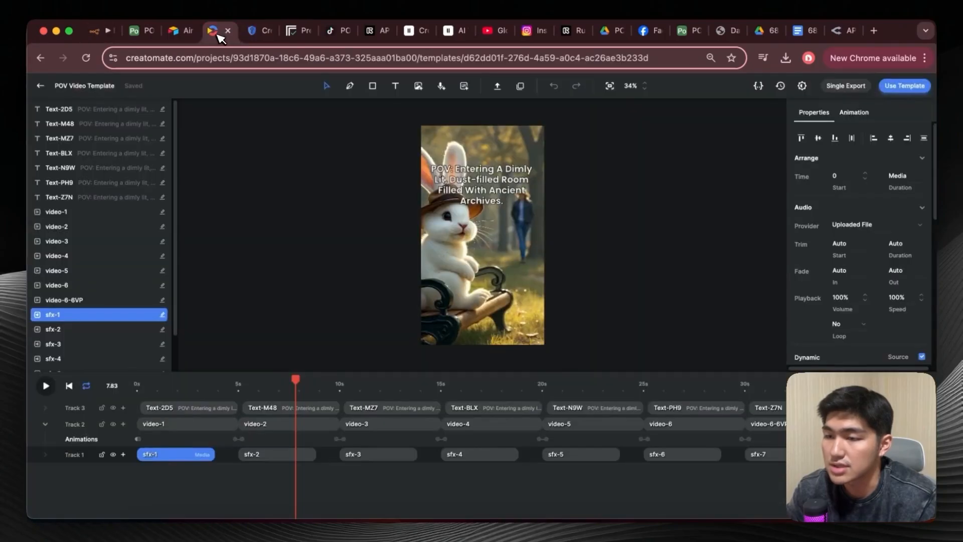
left_click(903, 86)
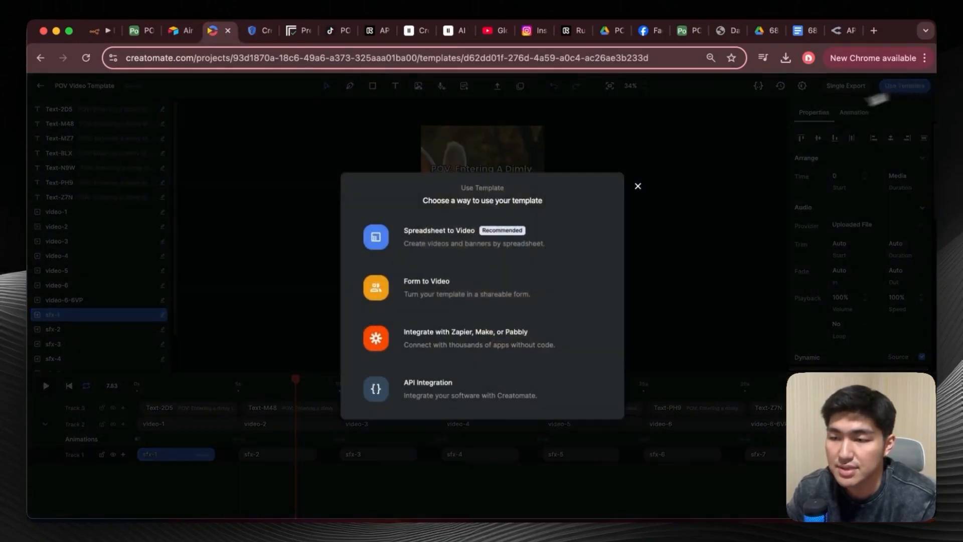
left_click(478, 386)
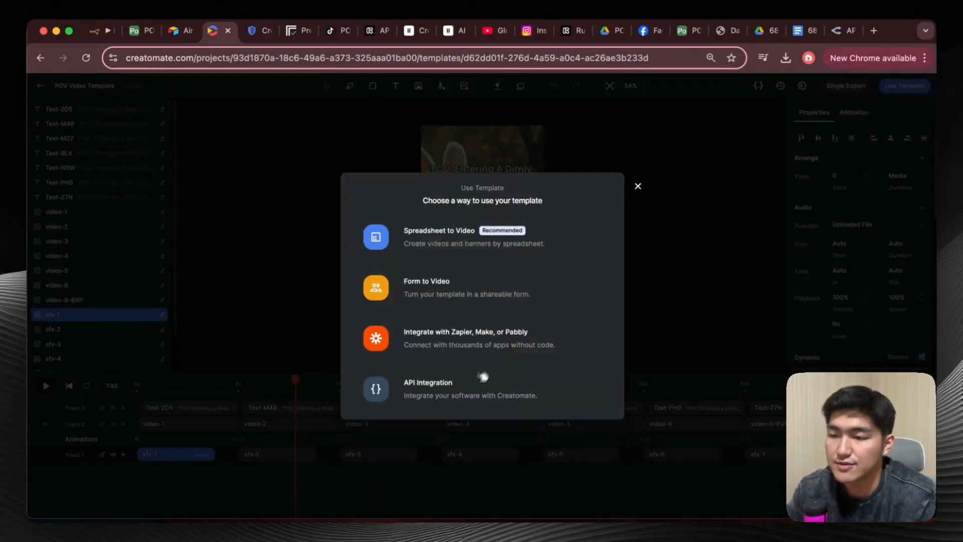
left_click(483, 377)
scroll(454, 210, "down", 5)
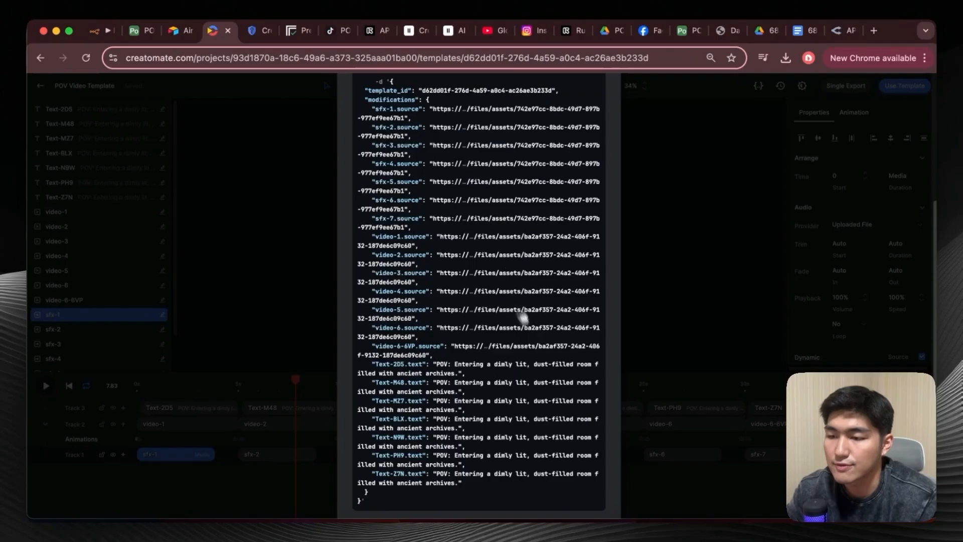
scroll(522, 384, "up", 1)
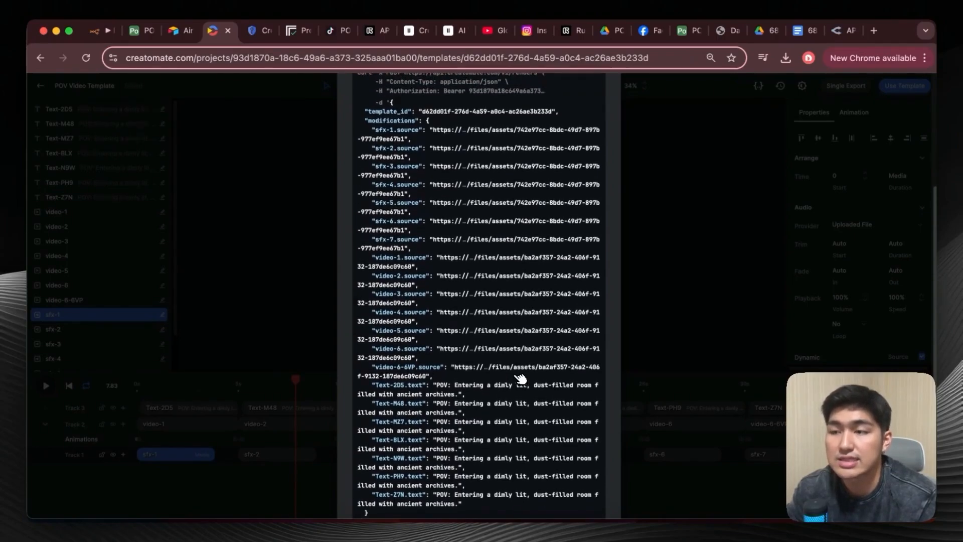
Return to n8n, open the Render Video node and bring up its Import cURL command dialog.
left_click(107, 32)
scroll(605, 304, "right", 3)
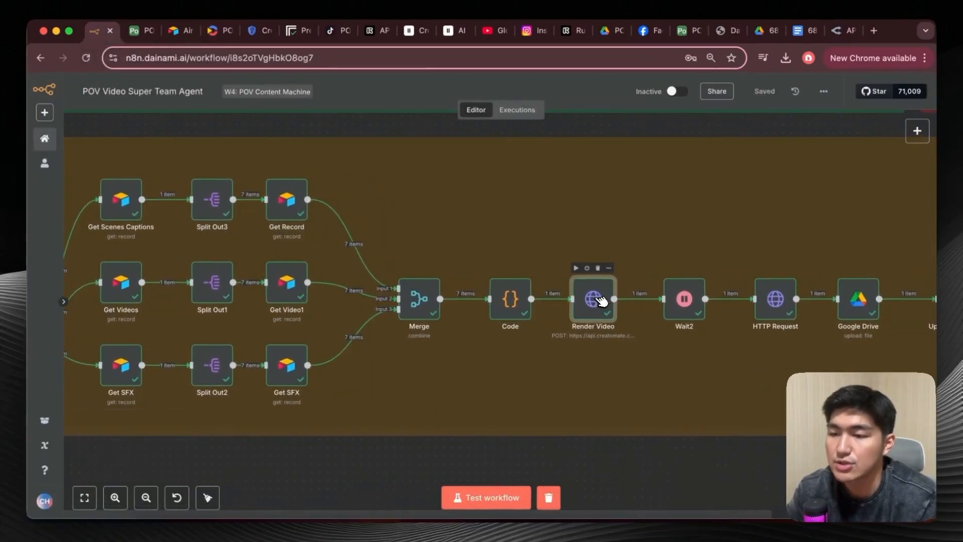
double_click(600, 300)
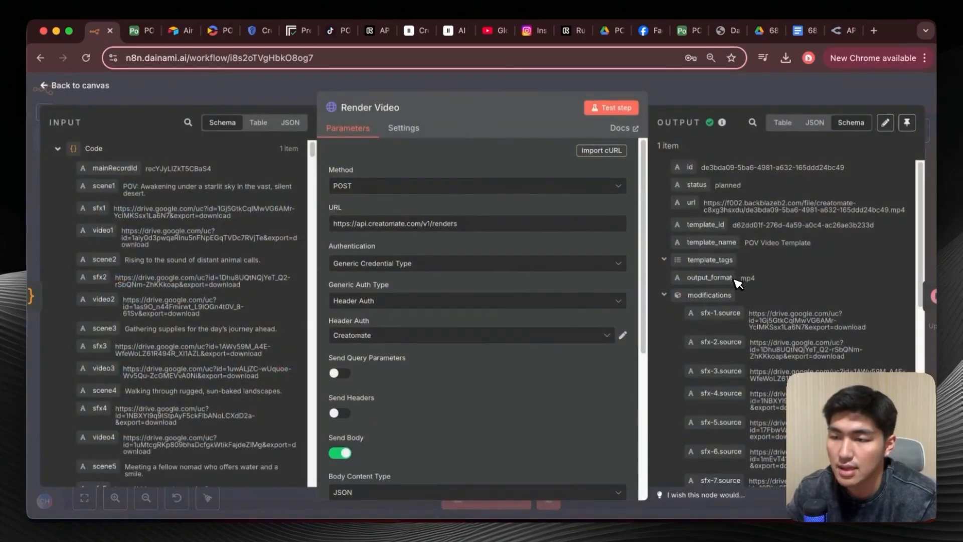
left_click(601, 150)
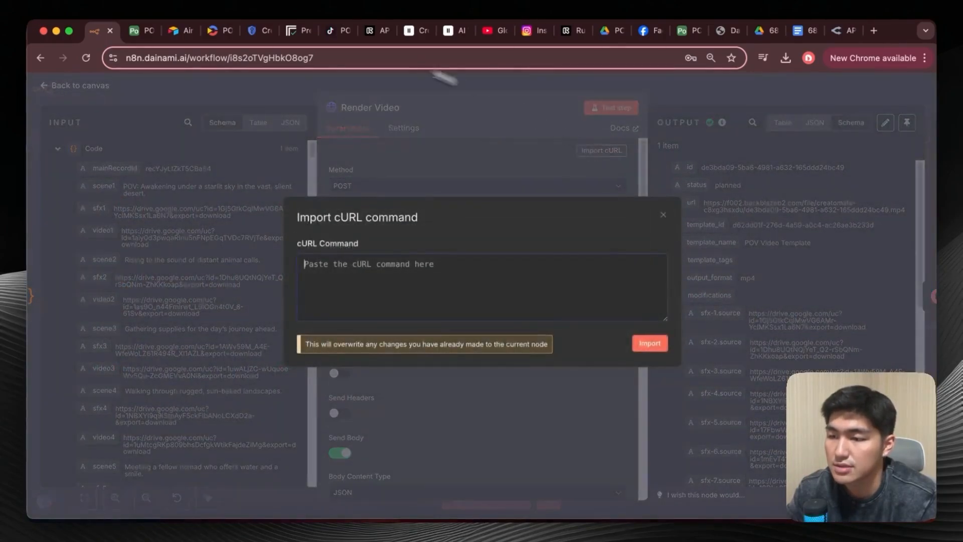
View the cURL request in Creatomate's API Integration, then return to n8n and close the import dialog without importing.
left_click(212, 30)
scroll(352, 107, "up", 3)
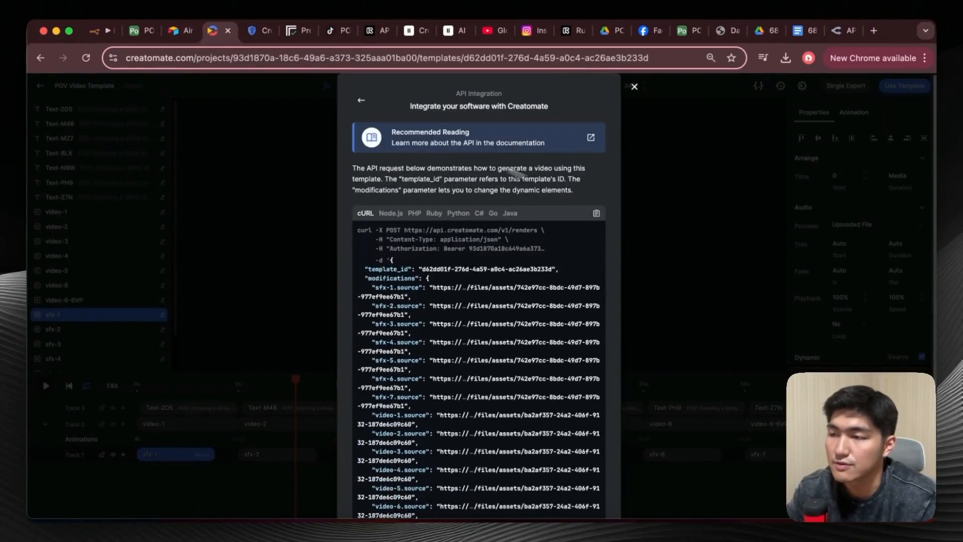
left_click(104, 30)
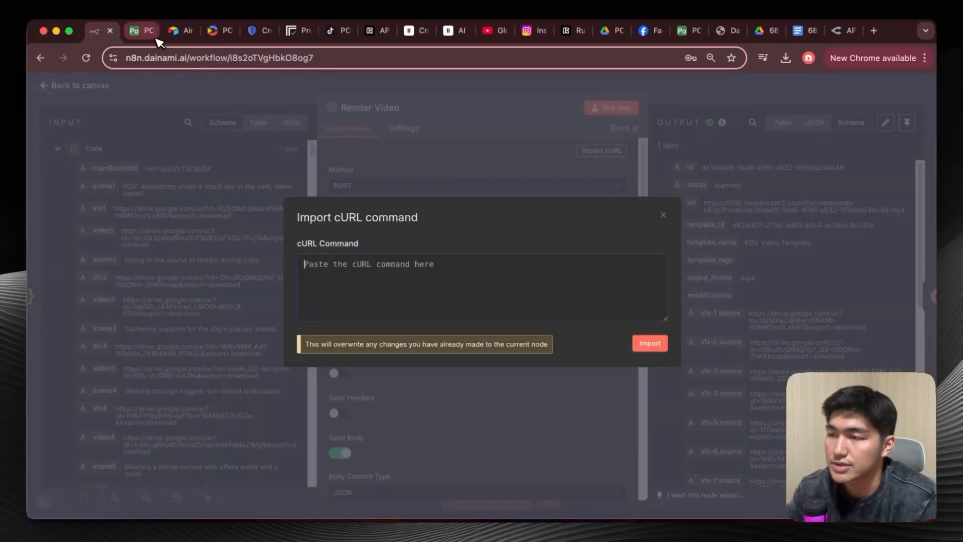
left_click(387, 259)
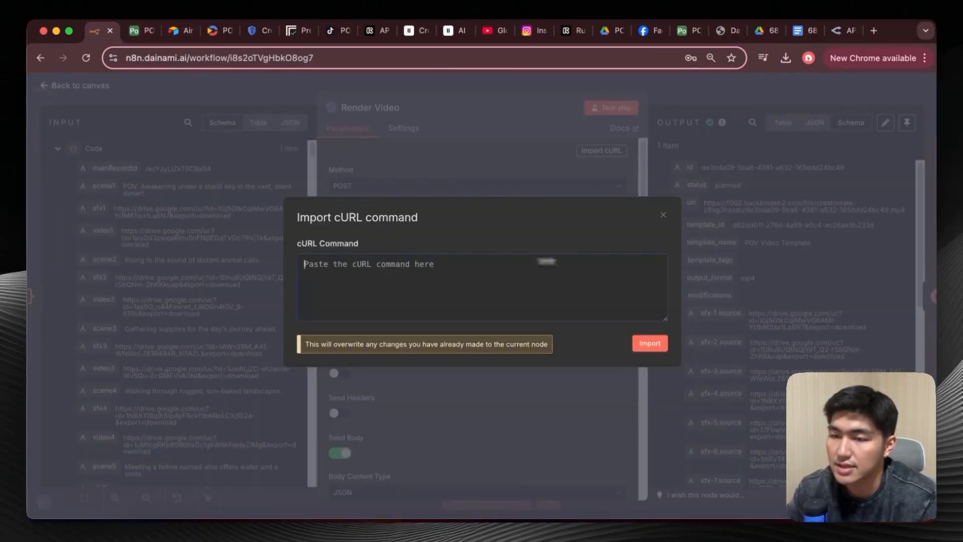
left_click(665, 214)
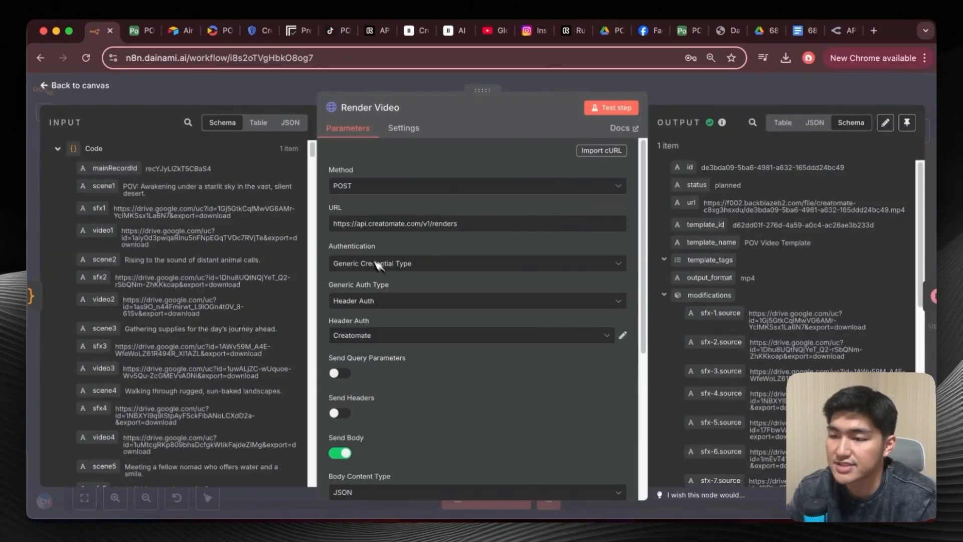
View the Creatomate Header Auth credential used by the Render Video node, then close it unchanged.
scroll(474, 371, "down", 3)
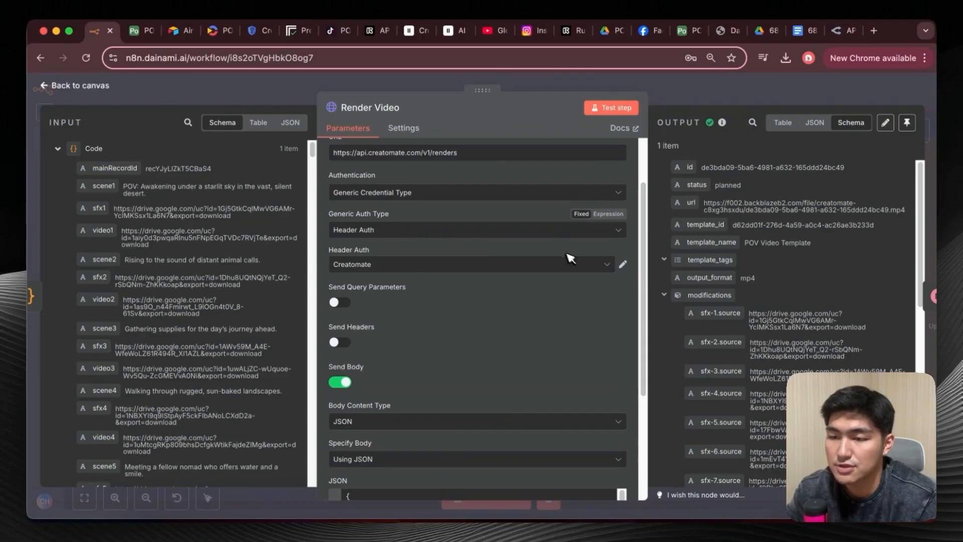
left_click(622, 264)
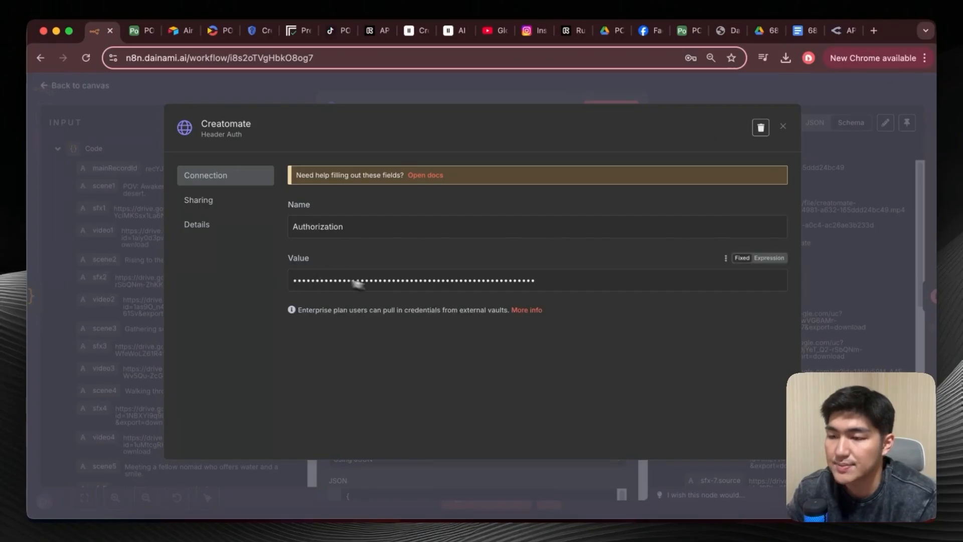
left_click(783, 126)
Expand the Render Video node's JSON body and review how the sfx, video and scene fields map to the template modifications.
scroll(471, 351, "down", 5)
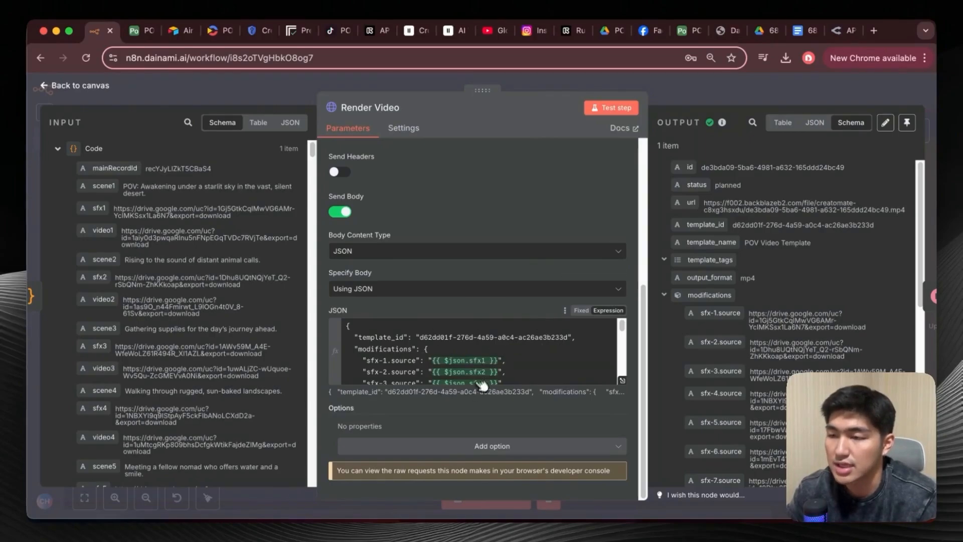
left_click(627, 386)
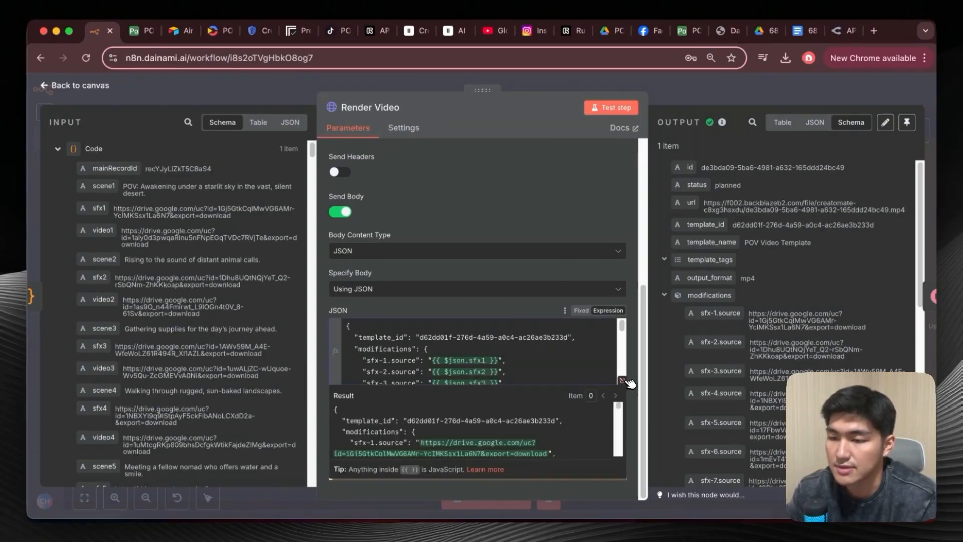
left_click(624, 381)
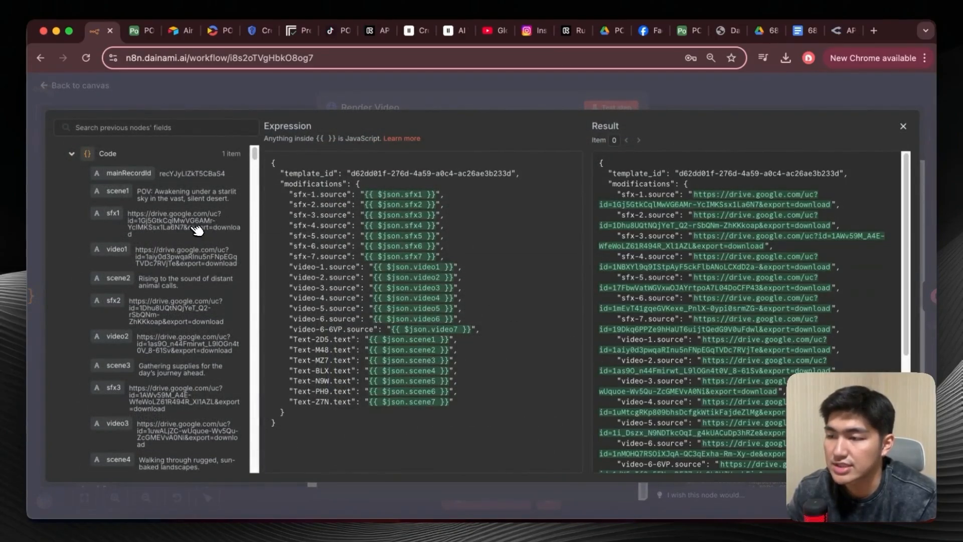
scroll(228, 243, "down", 5)
scroll(230, 243, "up", 5)
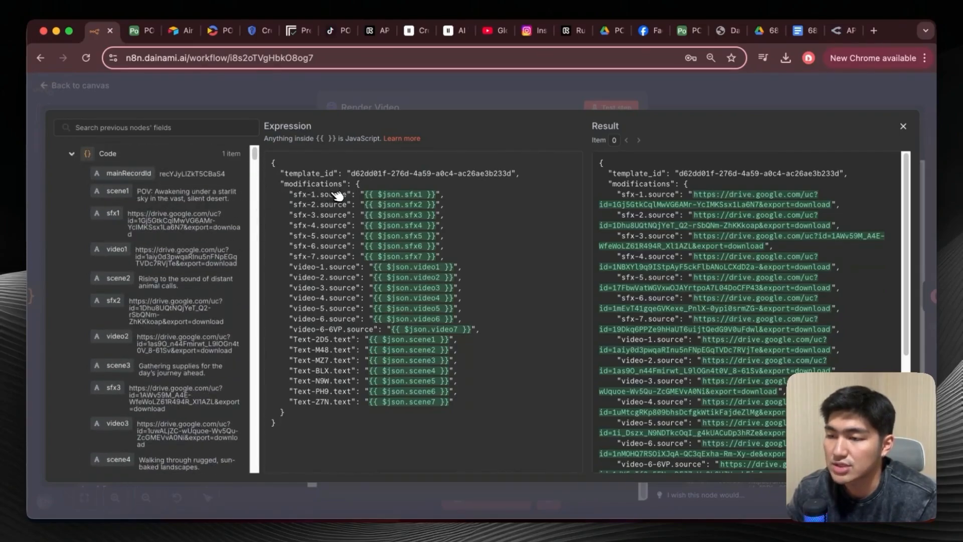
Switch to Creatomate to view the template's sfx-1 timeline element, then return to n8n and close the JSON expression editor.
left_click(221, 31)
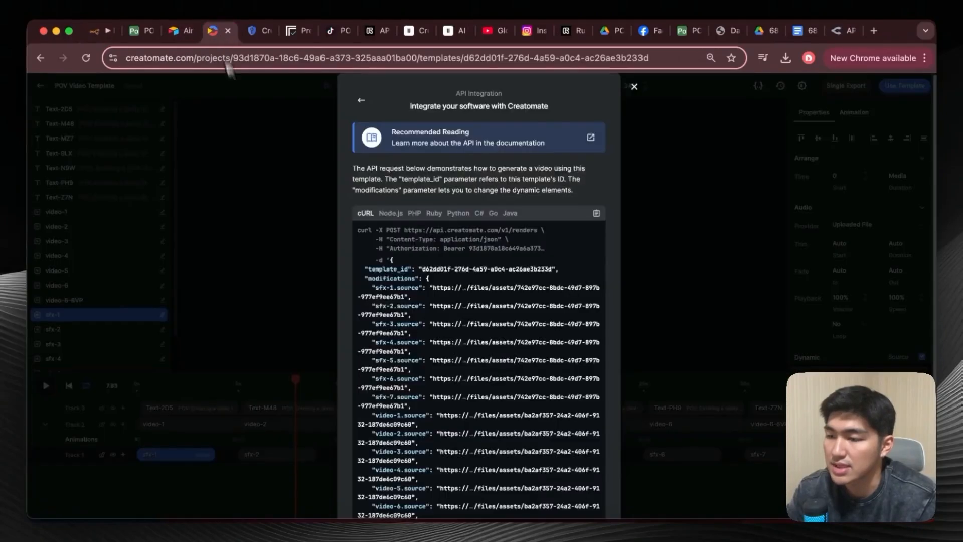
left_click(634, 86)
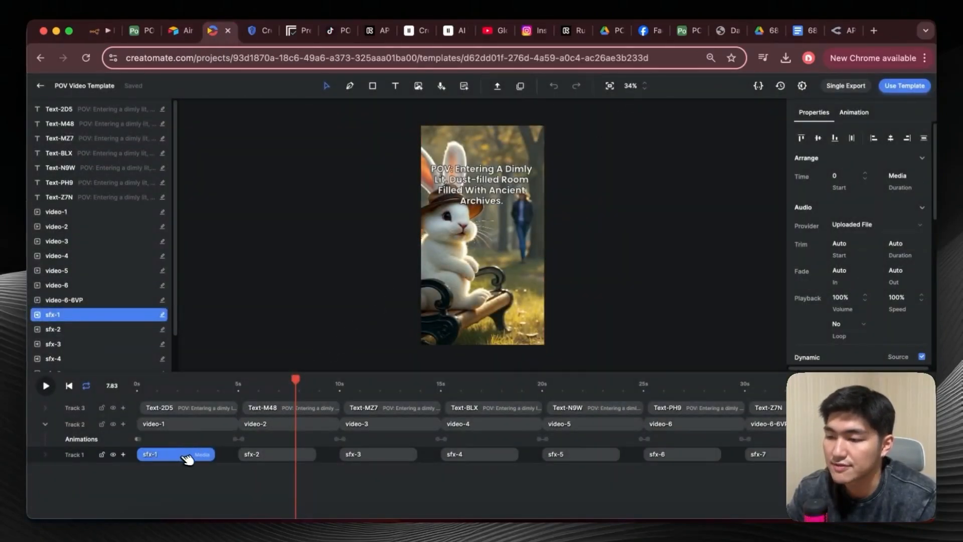
left_click(98, 31)
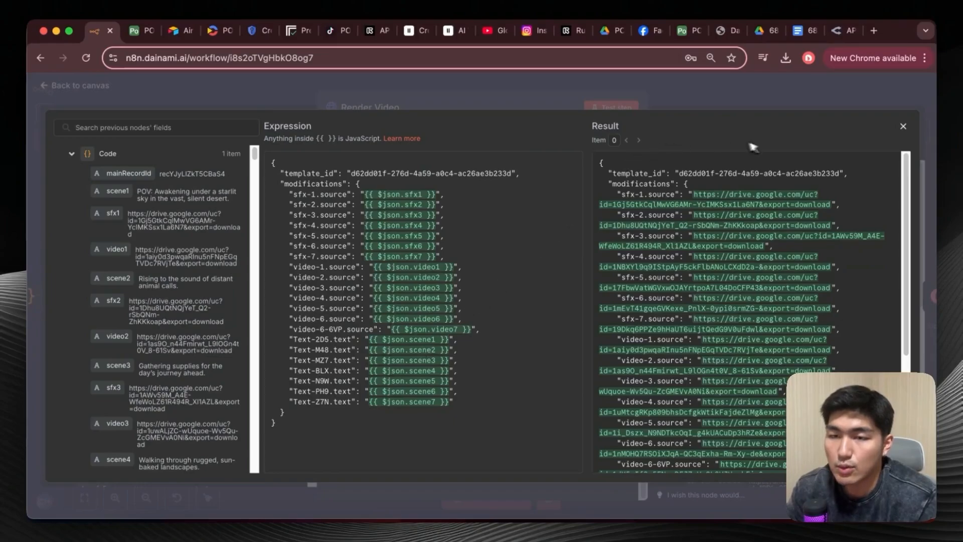
left_click(904, 128)
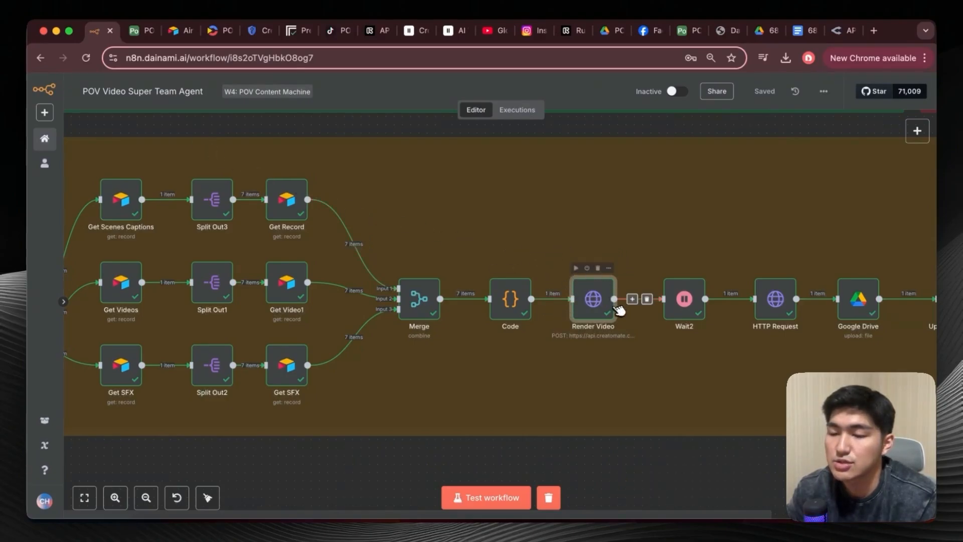
Open the Wait2 node to view its wait interval settings, then return to the canvas.
scroll(650, 308, "right", 2)
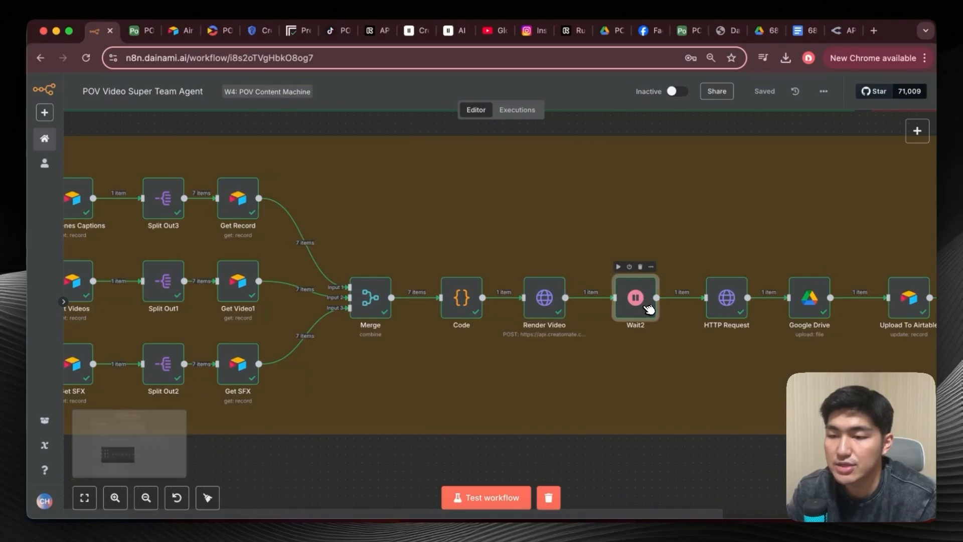
double_click(636, 300)
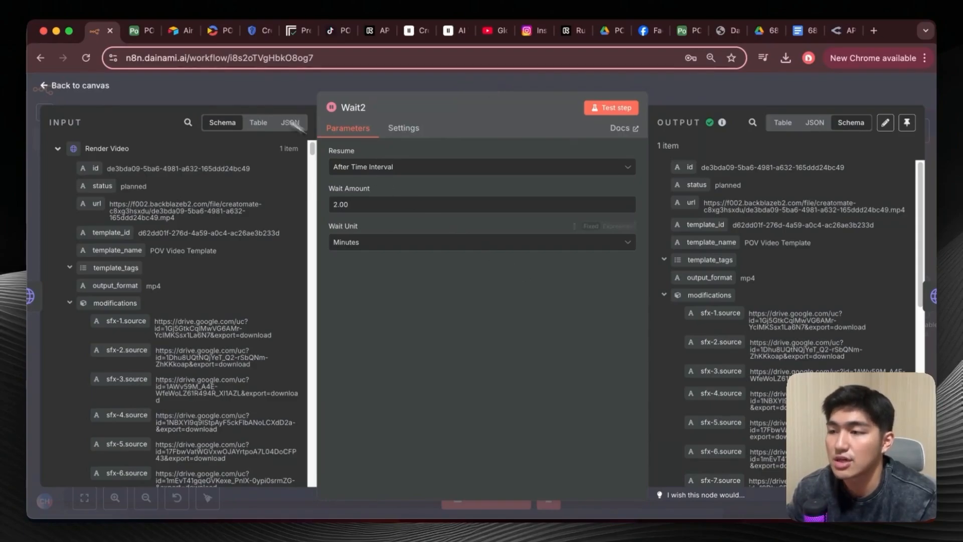
left_click(52, 86)
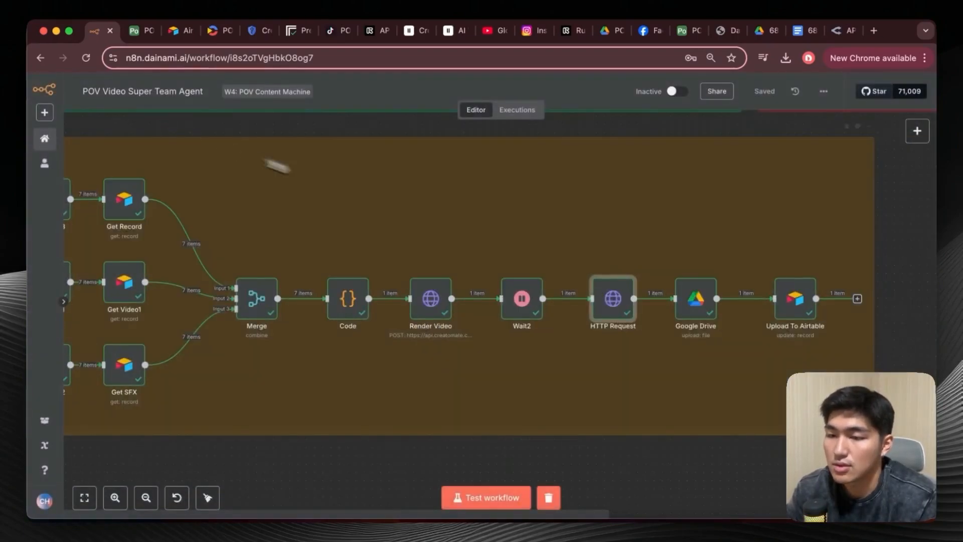
Open the HTTP Request node, preview its rendered video output briefly, then return to the canvas.
double_click(614, 307)
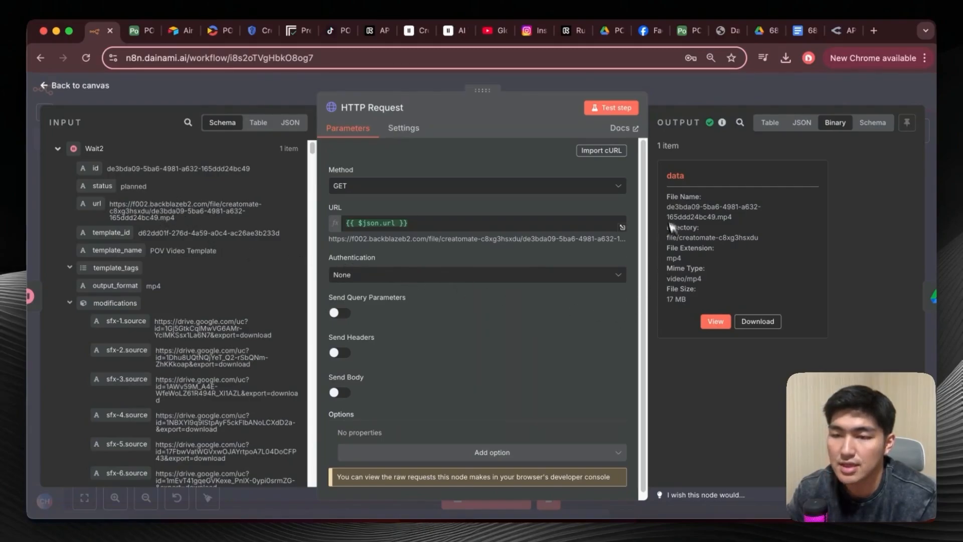
left_click(716, 322)
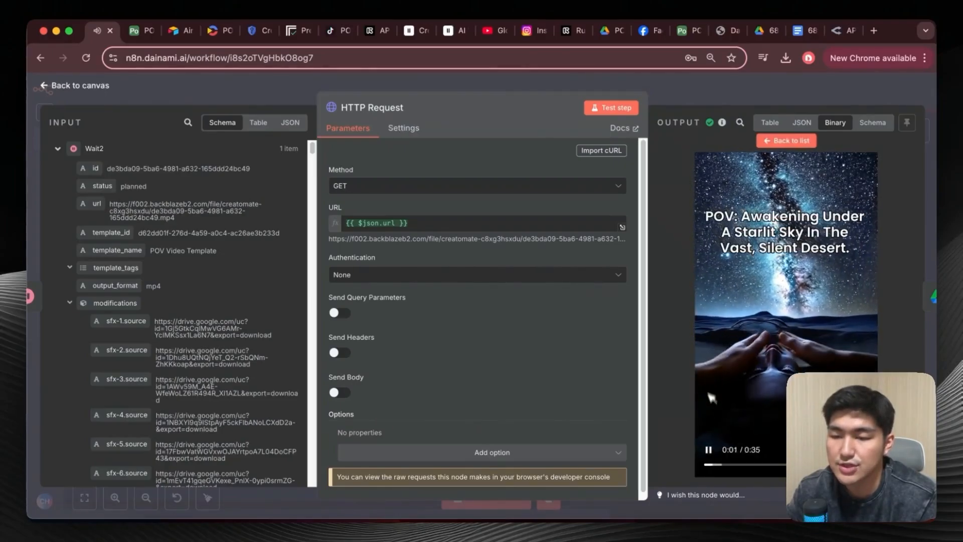
left_click(716, 449)
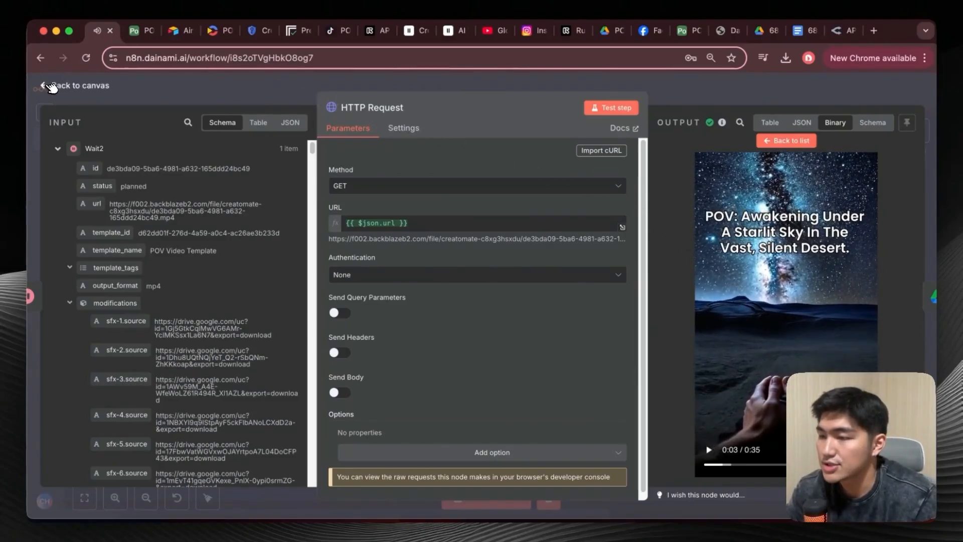
left_click(50, 86)
Open the Google Drive upload node and review its file name and parent folder settings, then return to the canvas.
scroll(585, 200, "right", 5)
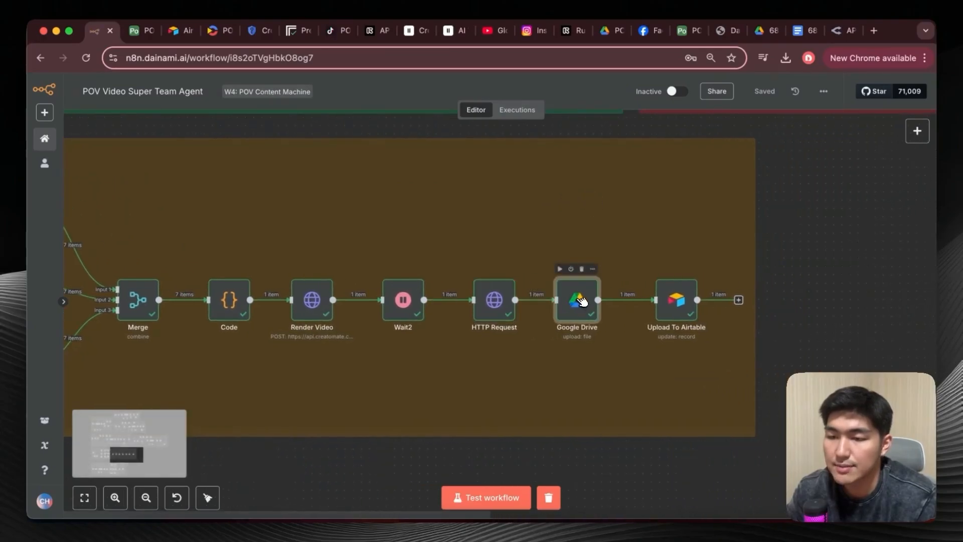
double_click(582, 300)
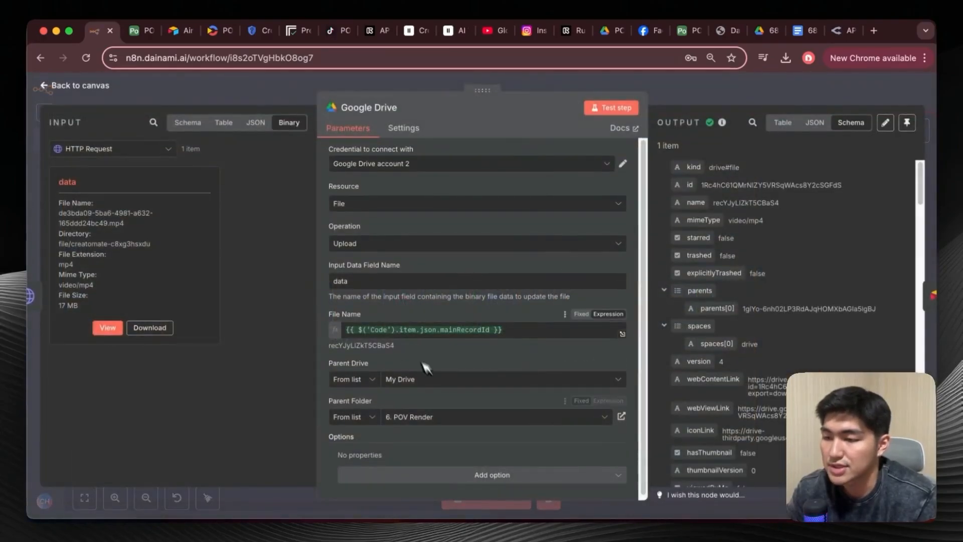
scroll(421, 360, "down", 1)
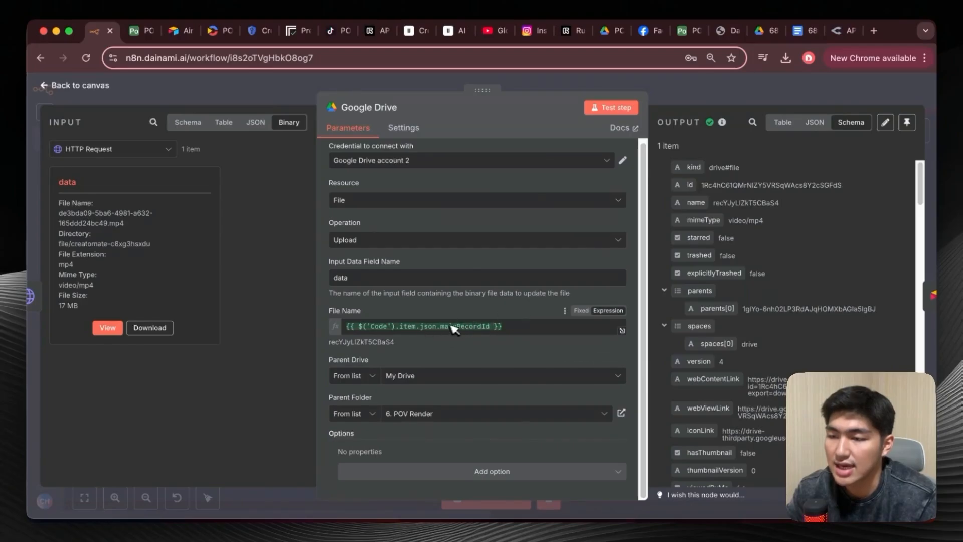
scroll(347, 327, "up", 1)
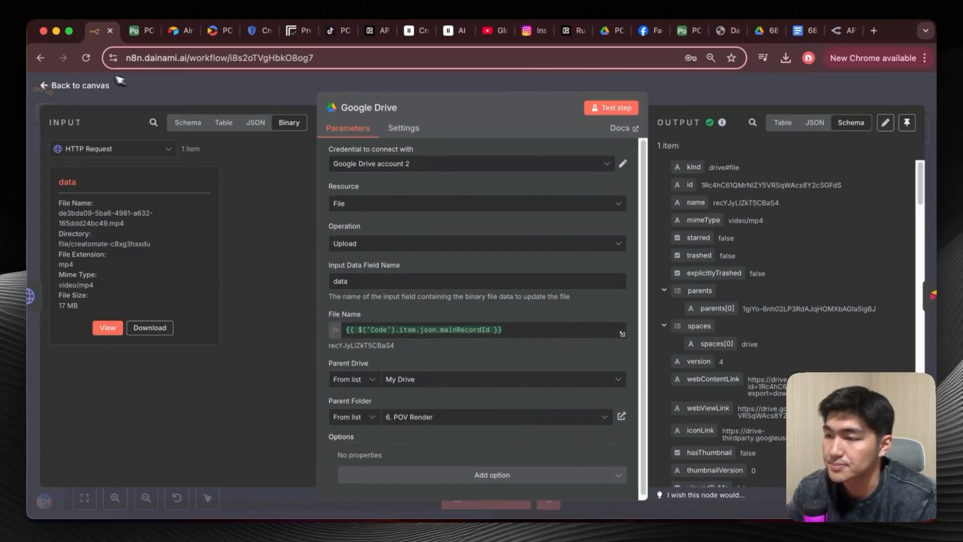
left_click(51, 88)
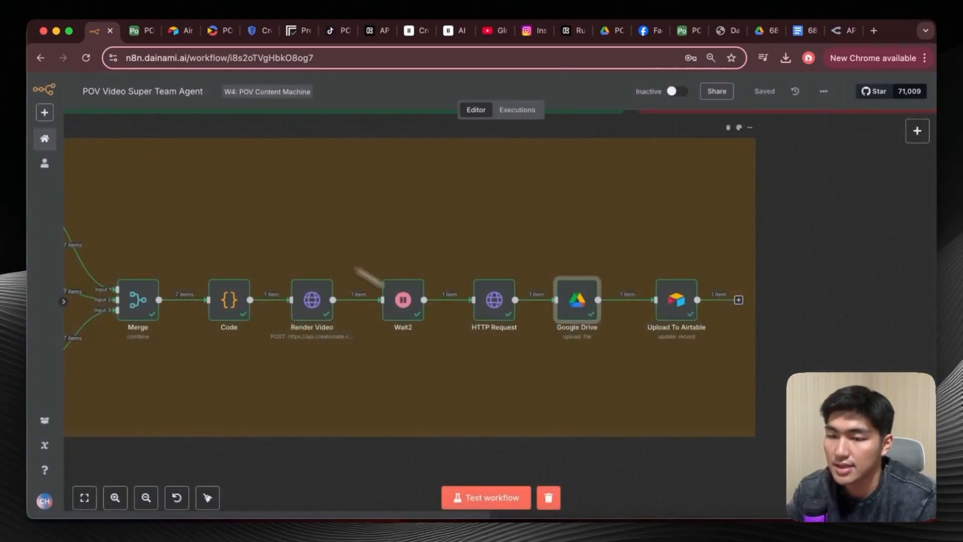
Open the Upload To Airtable node and review its matching id, Final Render Video and Status mappings against the input data.
double_click(679, 299)
scroll(506, 286, "down", 1)
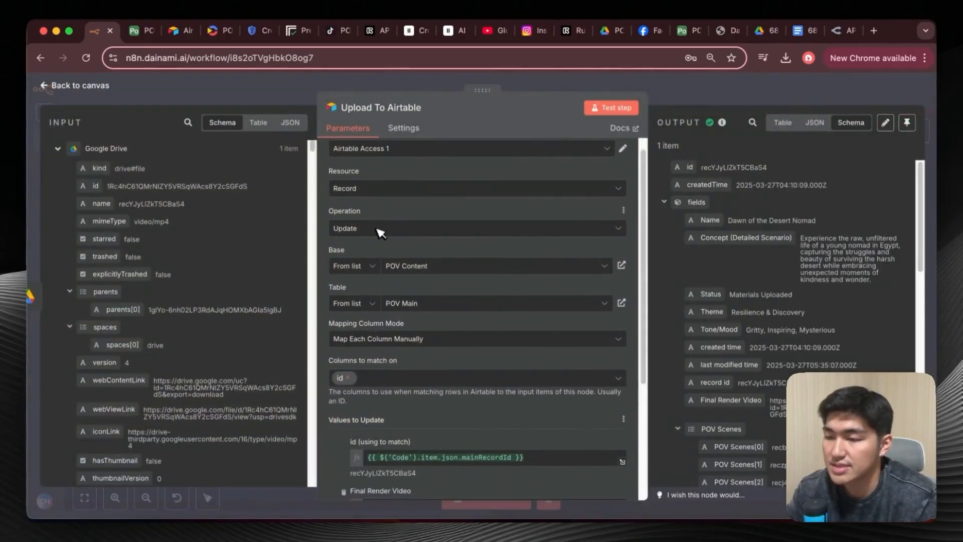
scroll(406, 254, "down", 3)
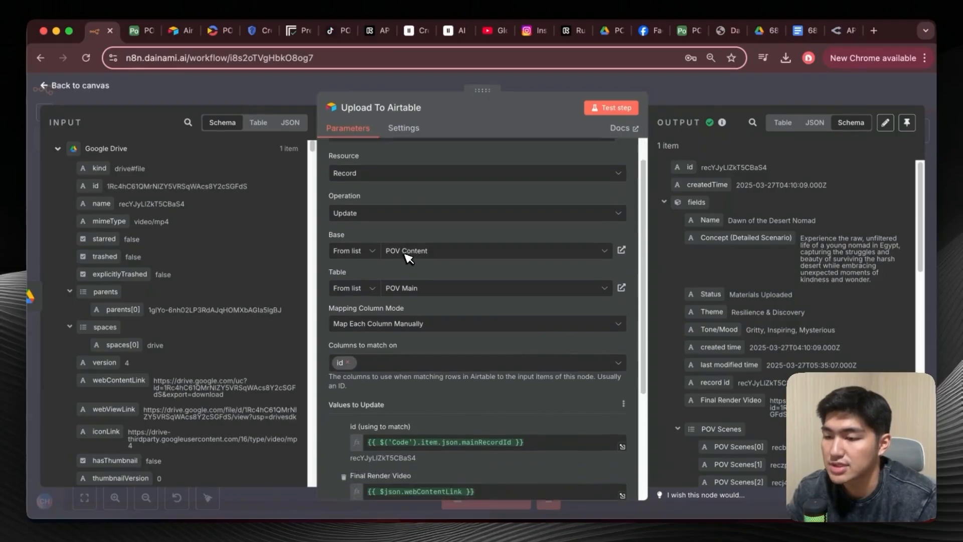
scroll(420, 298, "down", 4)
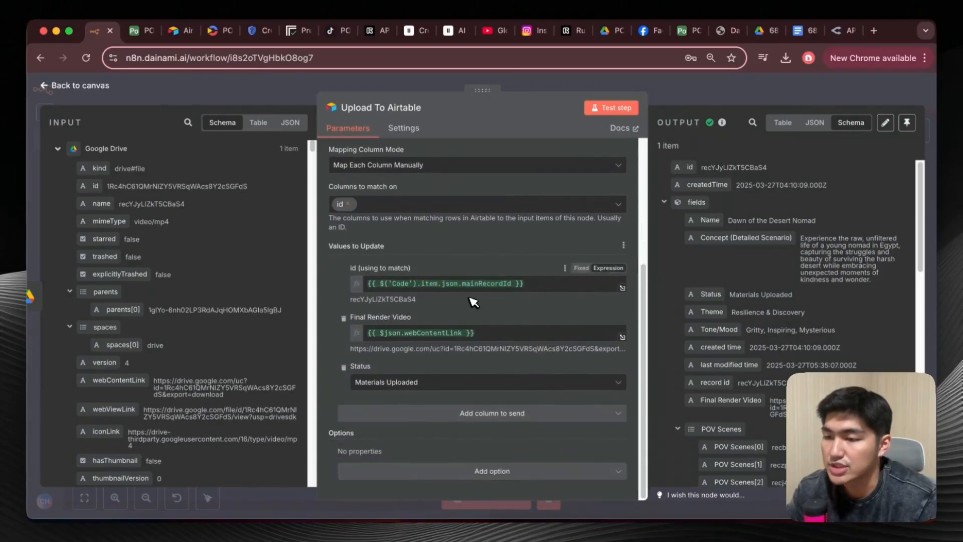
scroll(160, 232, "down", 10)
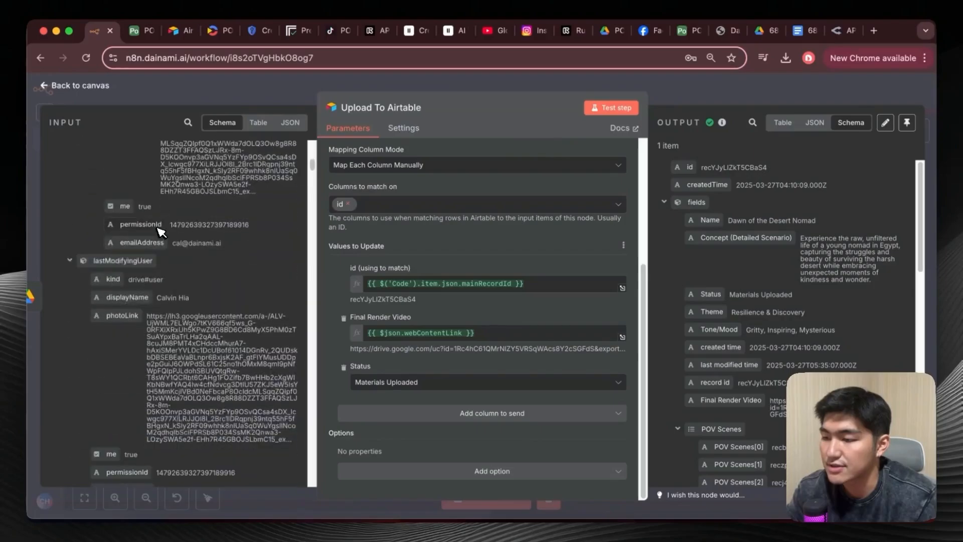
scroll(160, 232, "down", 10)
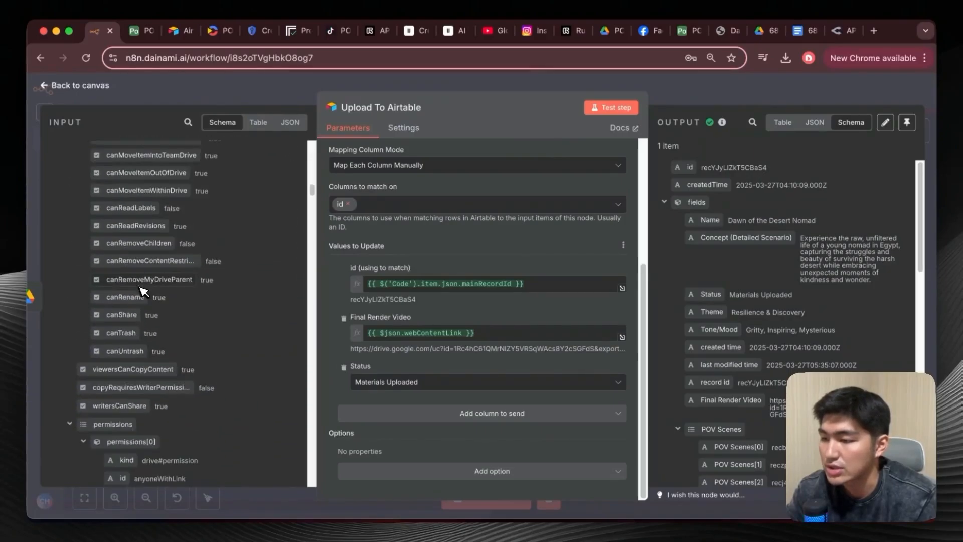
scroll(143, 292, "down", 15)
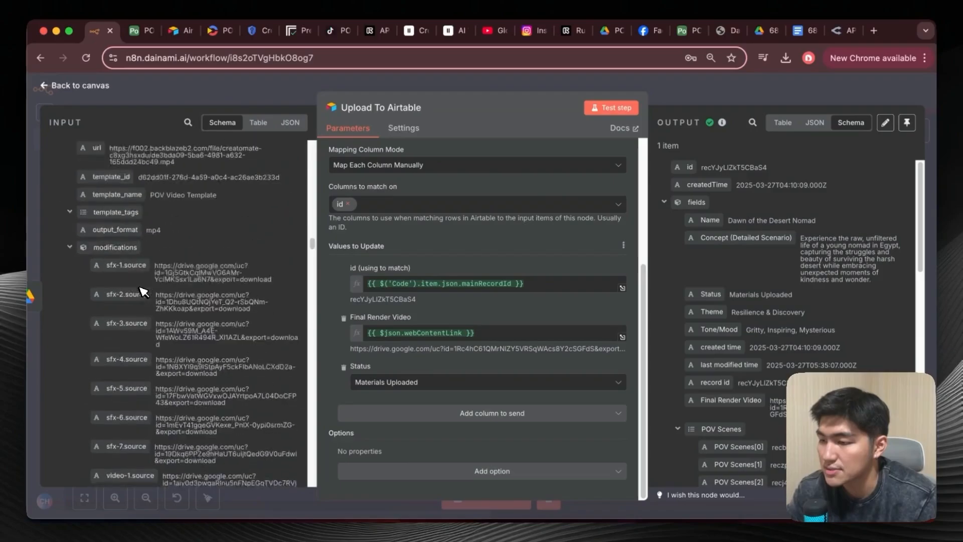
scroll(143, 292, "down", 10)
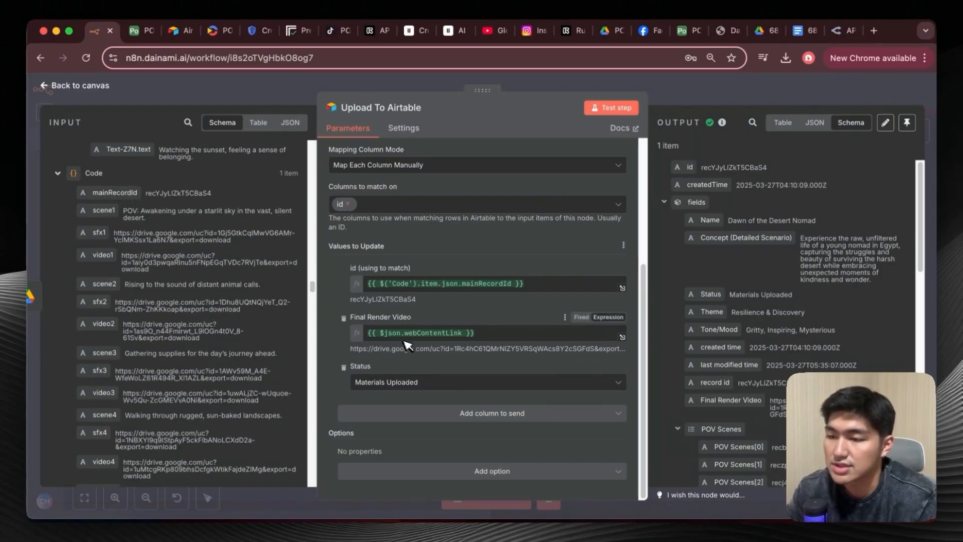
scroll(231, 294, "down", 15)
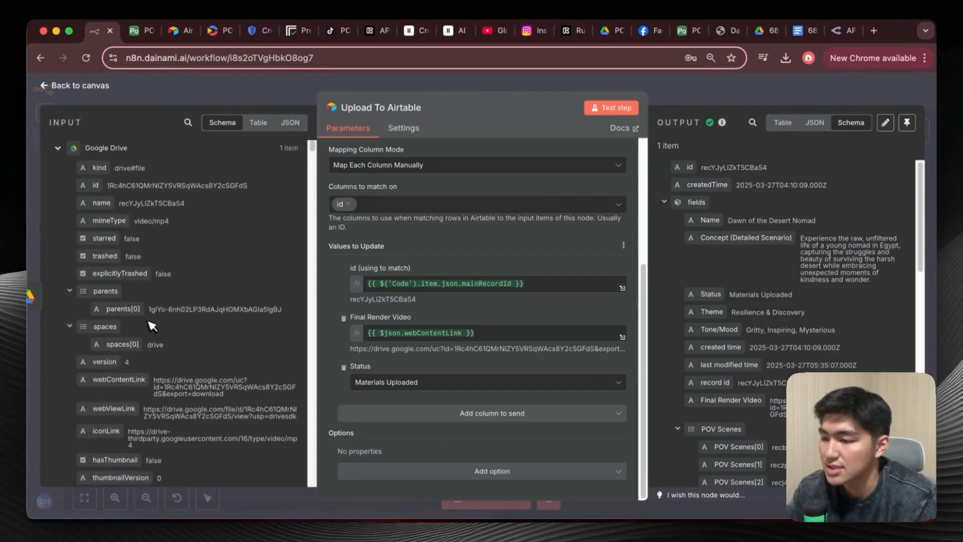
scroll(151, 326, "down", 2)
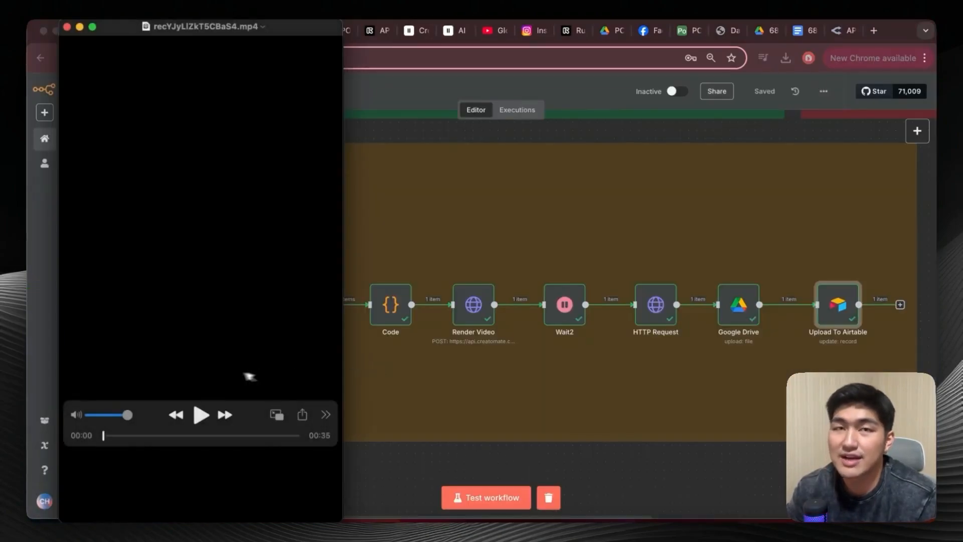
Play the opening seconds of the downloaded final render, pause it and close the video player.
left_click(200, 414)
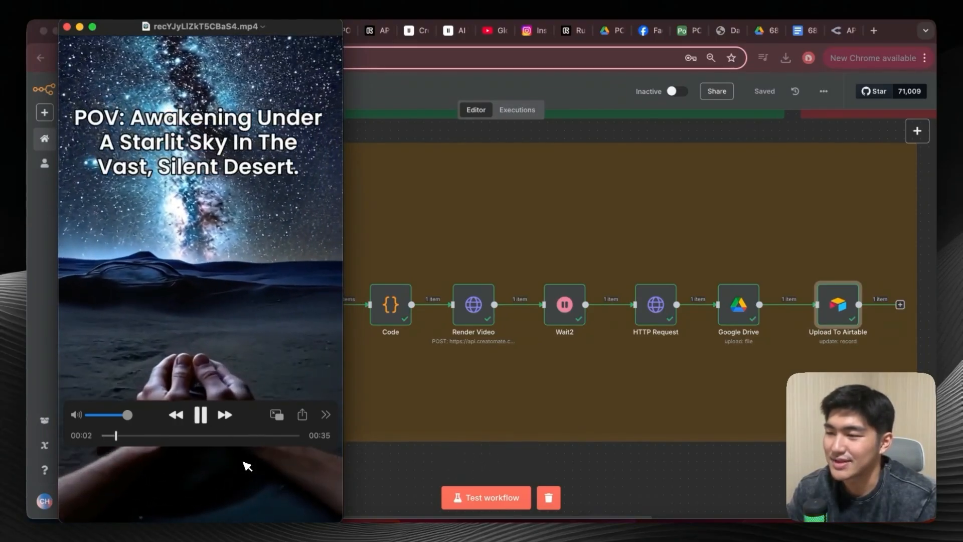
left_click(203, 416)
left_click(67, 28)
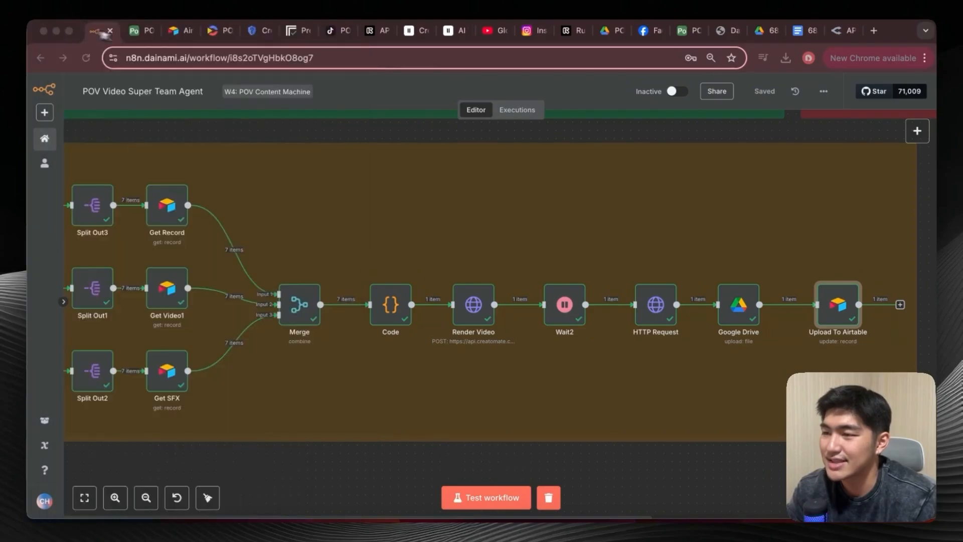
Switch to Airtable and look across the POV Main table's scene, image, video, SFX and Final Render Video columns.
left_click(145, 31)
scroll(481, 260, "left", 5)
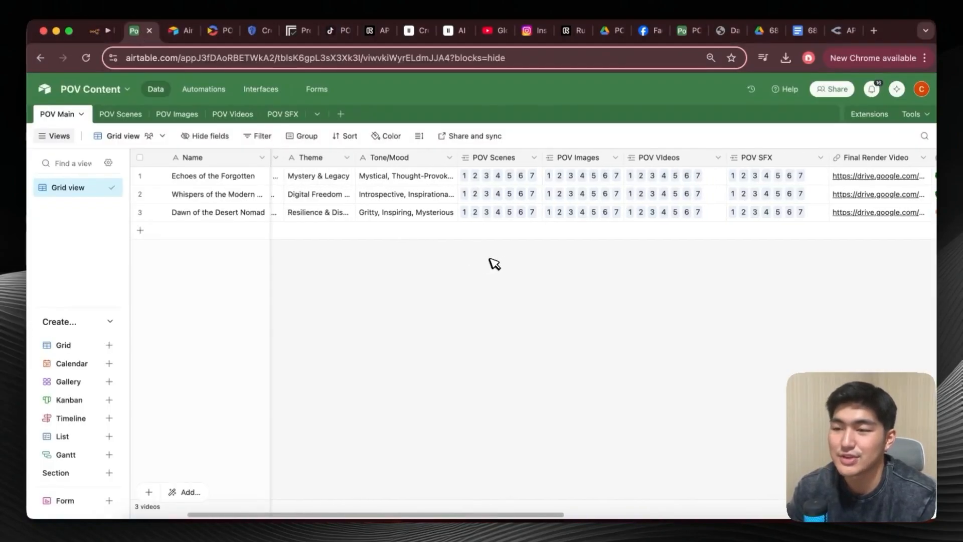
scroll(494, 264, "right", 5)
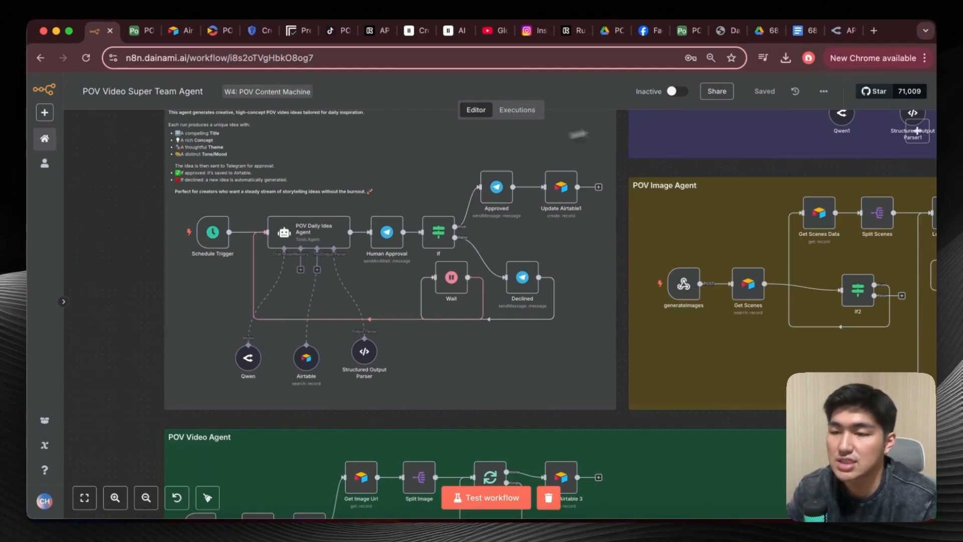
Open the generateVideo webhook node in the POV Video Agent and compare its production and test URLs.
scroll(217, 303, "down", 3)
scroll(218, 306, "down", 3)
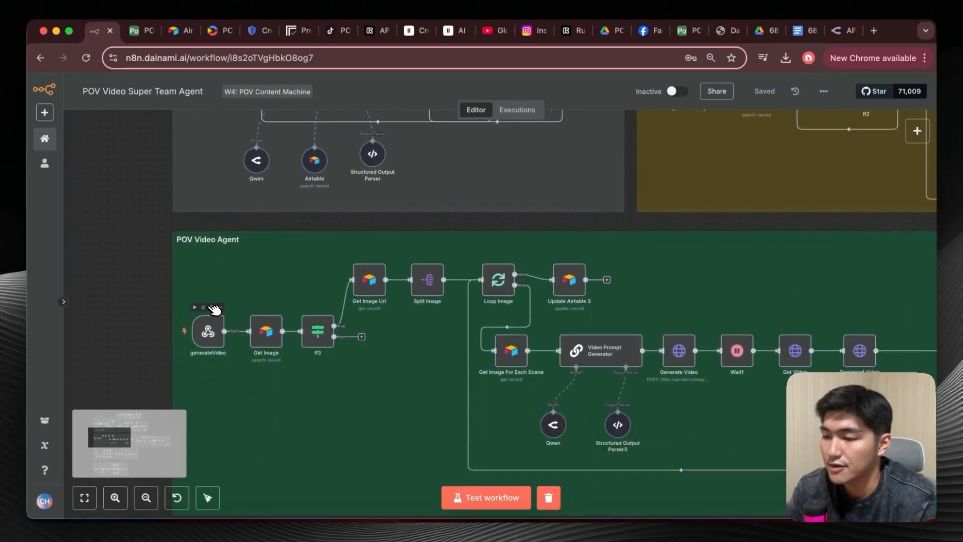
double_click(208, 329)
left_click(386, 169)
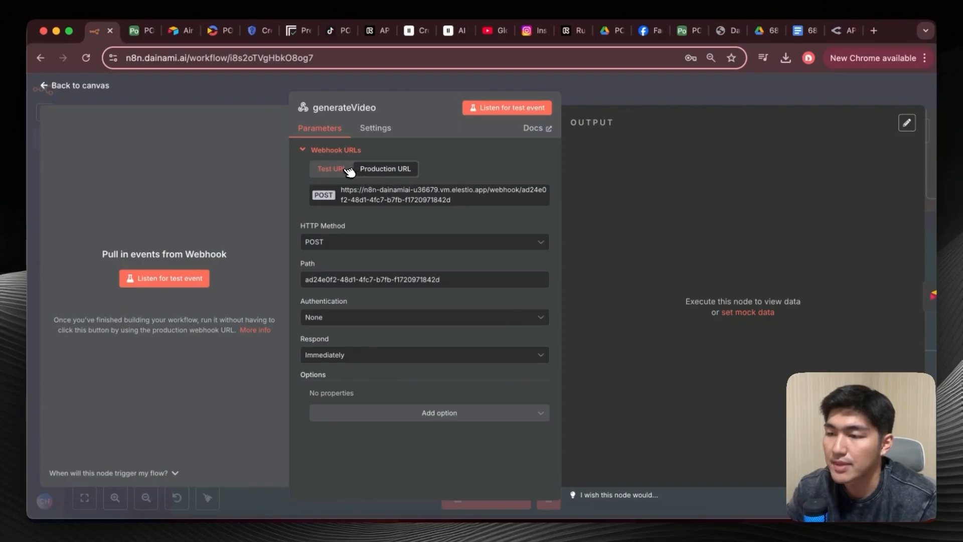
left_click(331, 169)
Switch to Airtable's automations, review the renderVideo trigger and its script's webhook URL, and close the script editor.
left_click(146, 33)
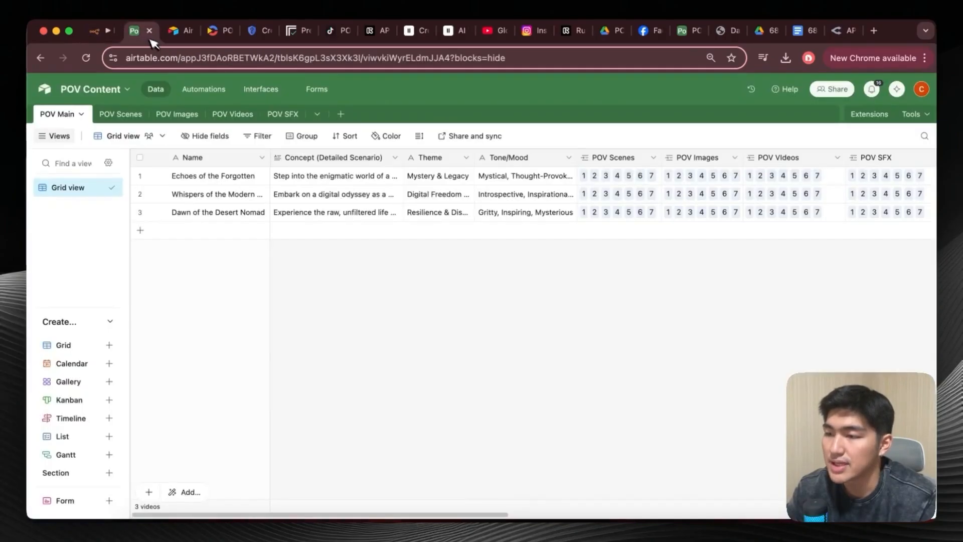
left_click(203, 91)
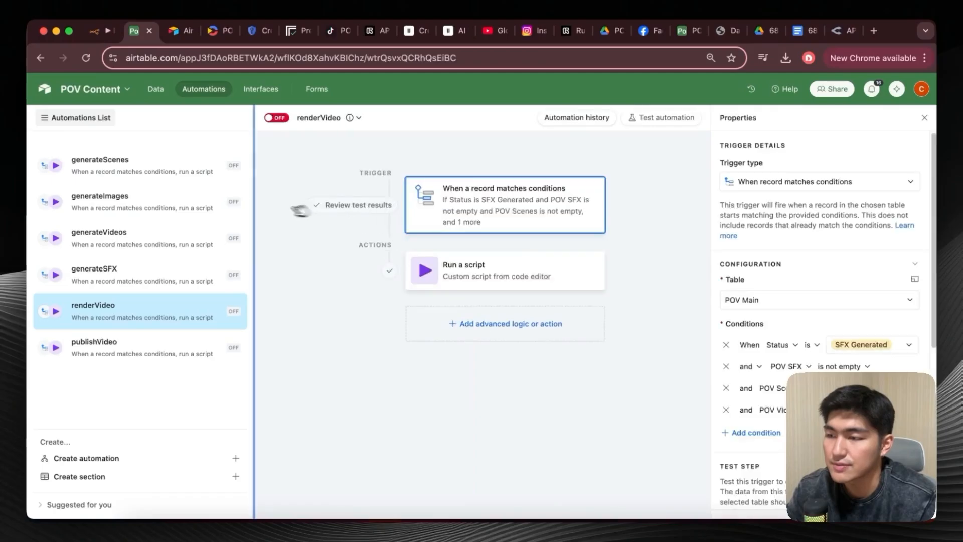
scroll(752, 326, "down", 6)
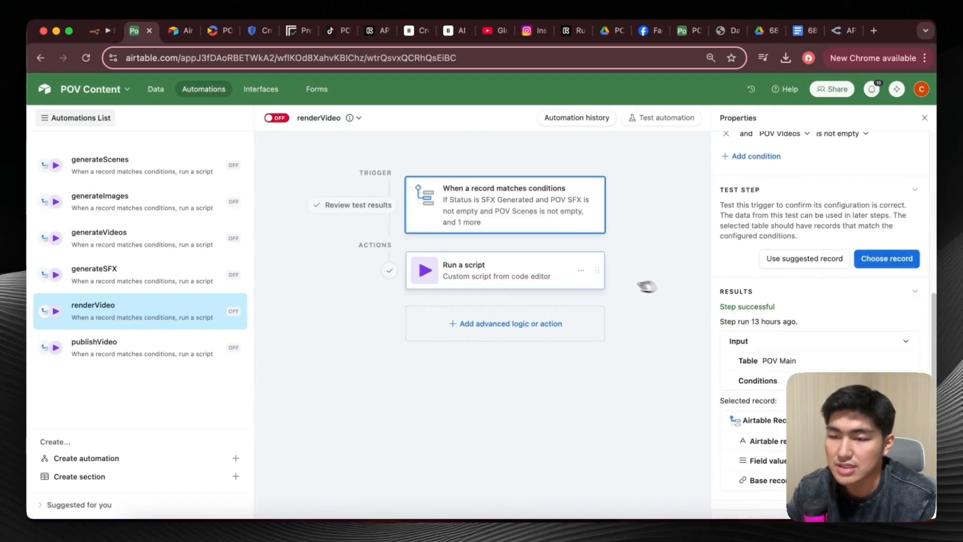
left_click(572, 282)
scroll(774, 286, "down", 1)
left_click(884, 218)
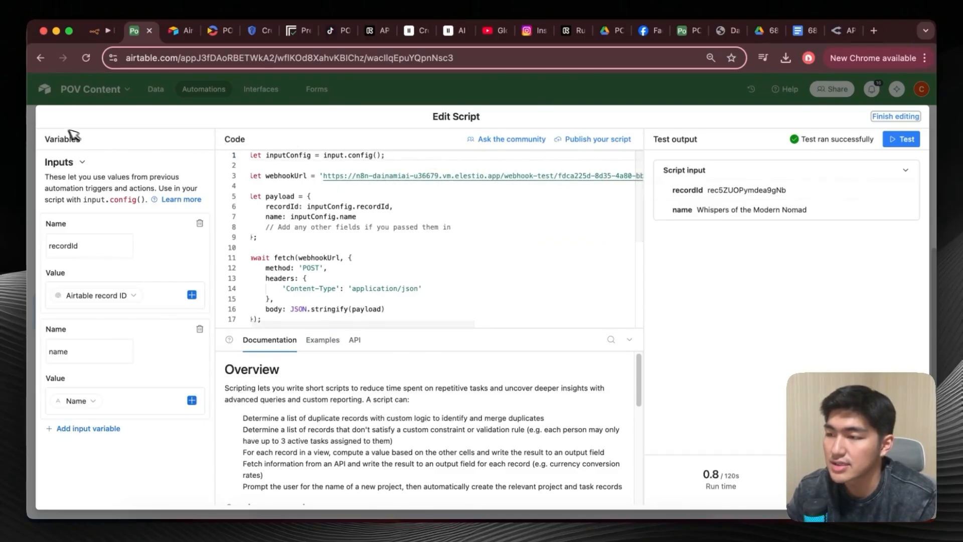
left_click(37, 122)
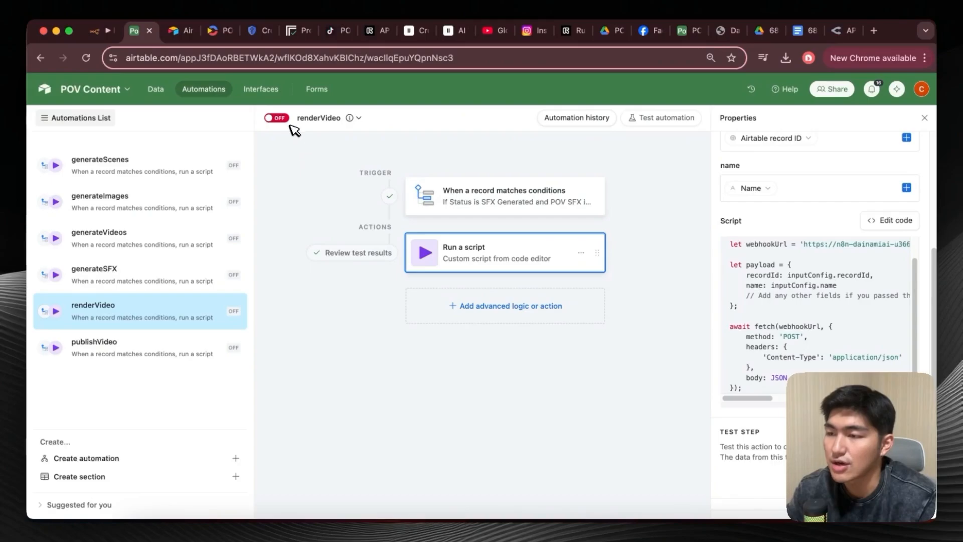
Return to the n8n canvas, review the POV Idea Agent and glance at its approval messages in Telegram.
left_click(100, 31)
key("Escape")
scroll(235, 279, "down", 3)
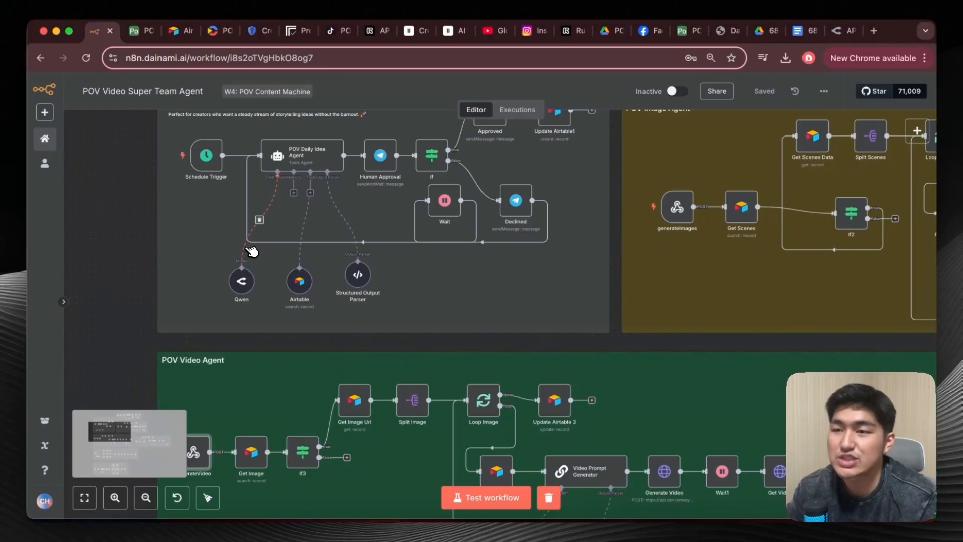
scroll(261, 355, "up", 3)
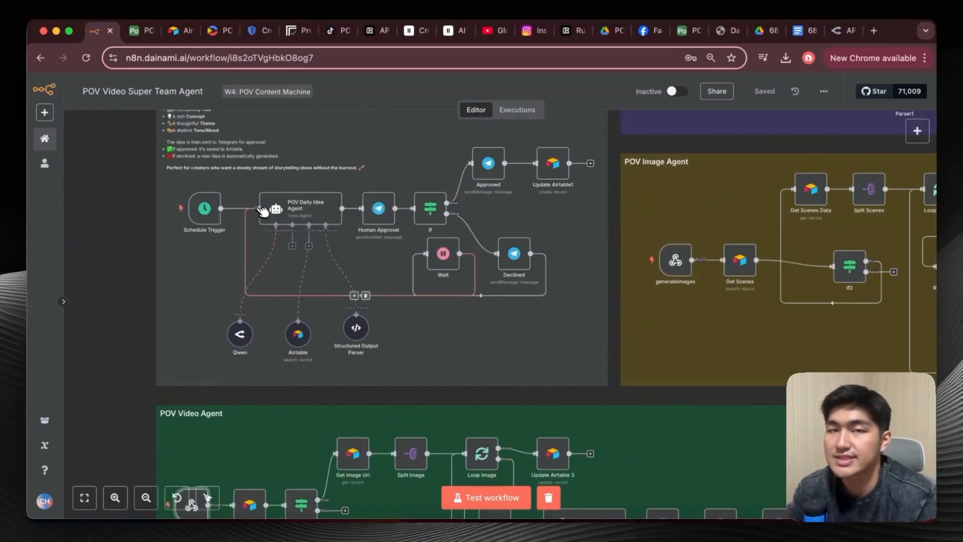
scroll(301, 220, "up", 1)
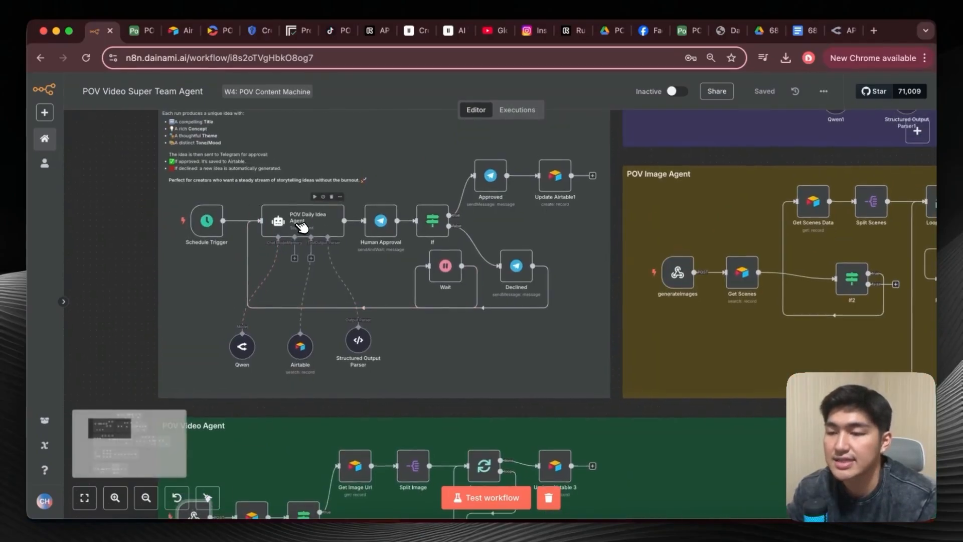
left_click(723, 536)
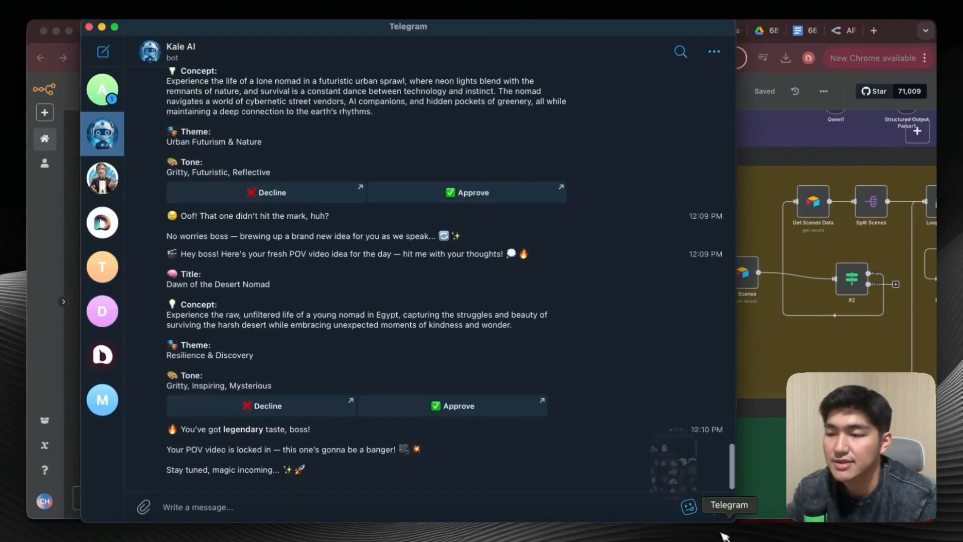
left_click(101, 27)
scroll(449, 245, "up", 5)
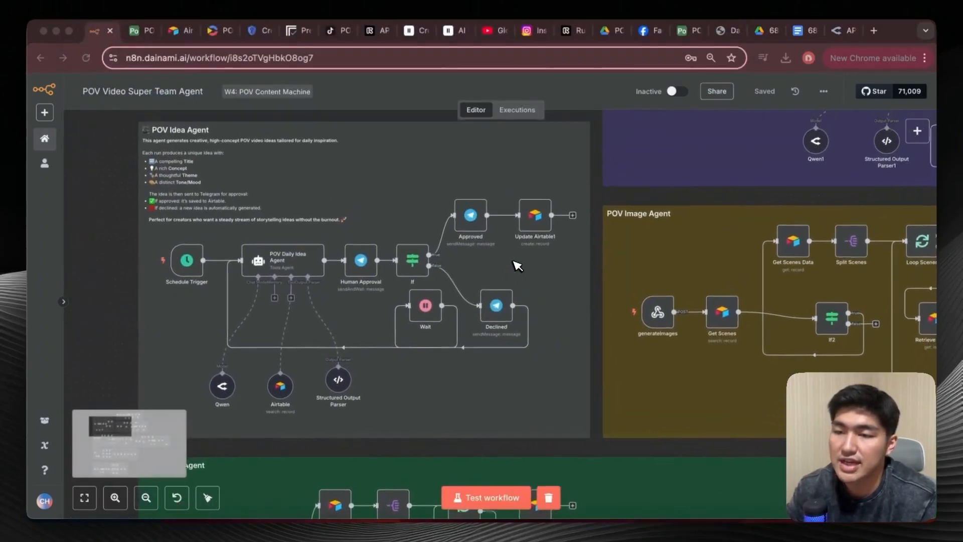
Look over the POV Scenes, Image, Video, SFX and Render Video agents on the workflow canvas.
scroll(661, 201, "right", 4)
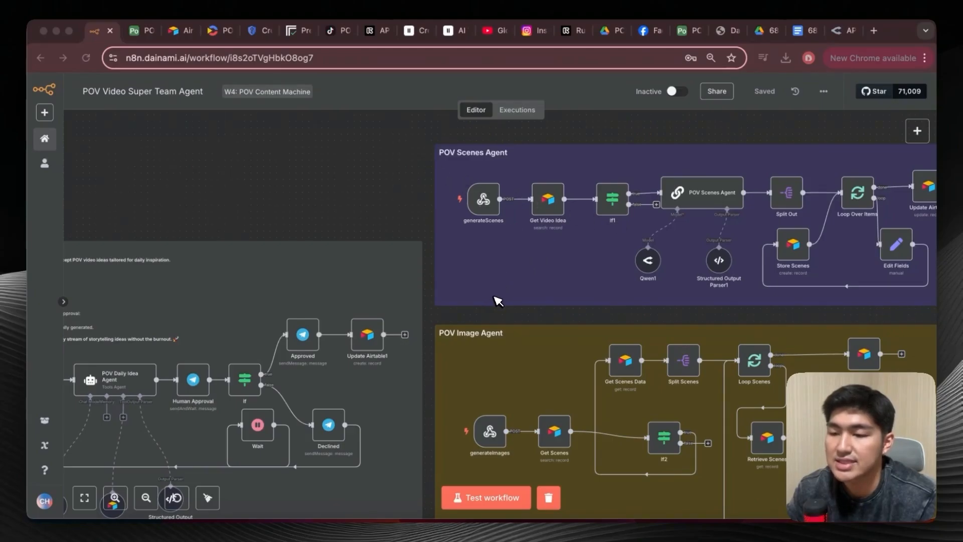
scroll(498, 301, "down", 3)
scroll(500, 271, "down", 10)
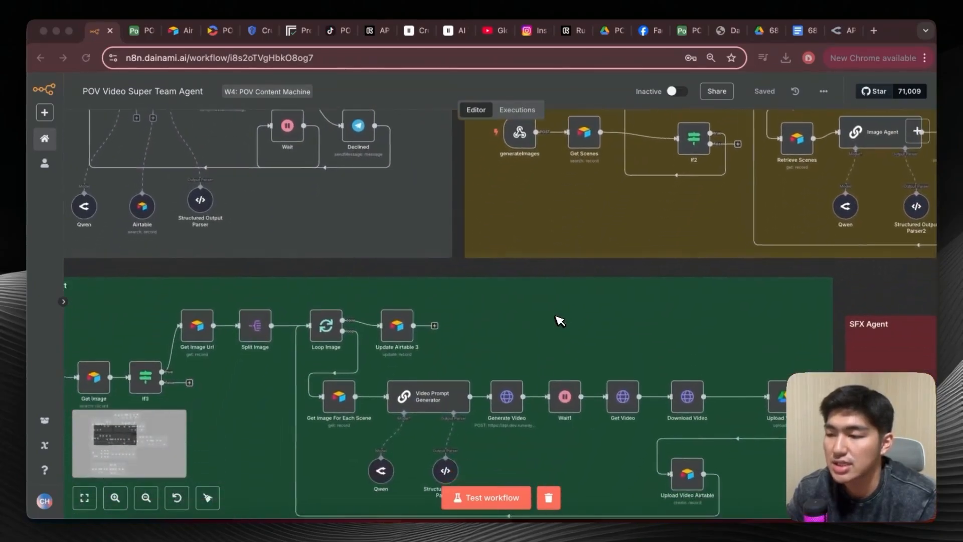
scroll(482, 306, "down", 6)
scroll(481, 305, "right", 15)
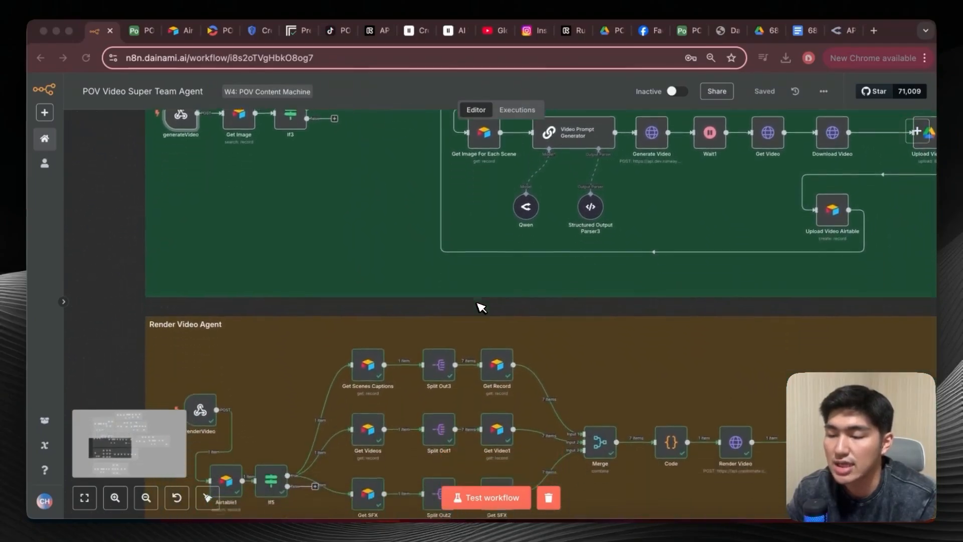
scroll(482, 305, "up", 5)
scroll(717, 287, "down", 10)
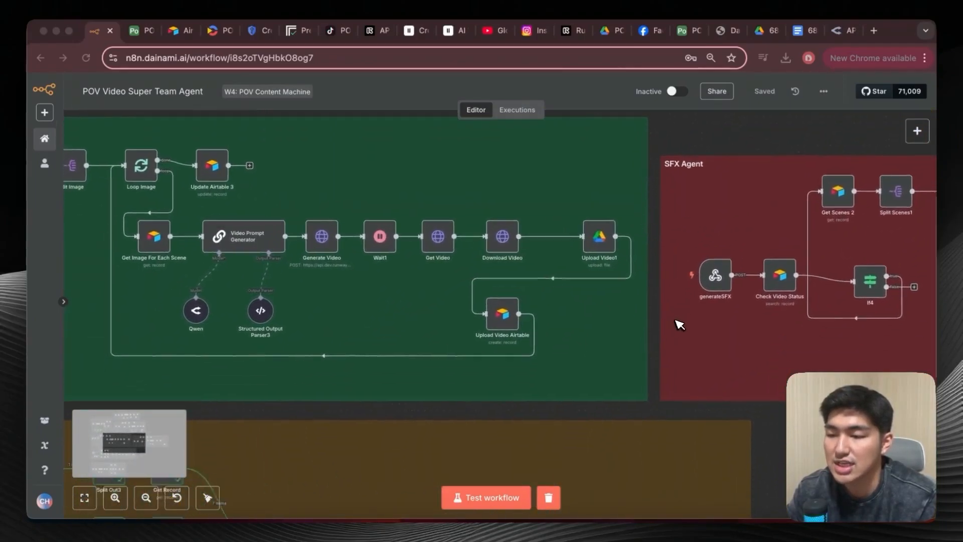
scroll(676, 322, "left", 8)
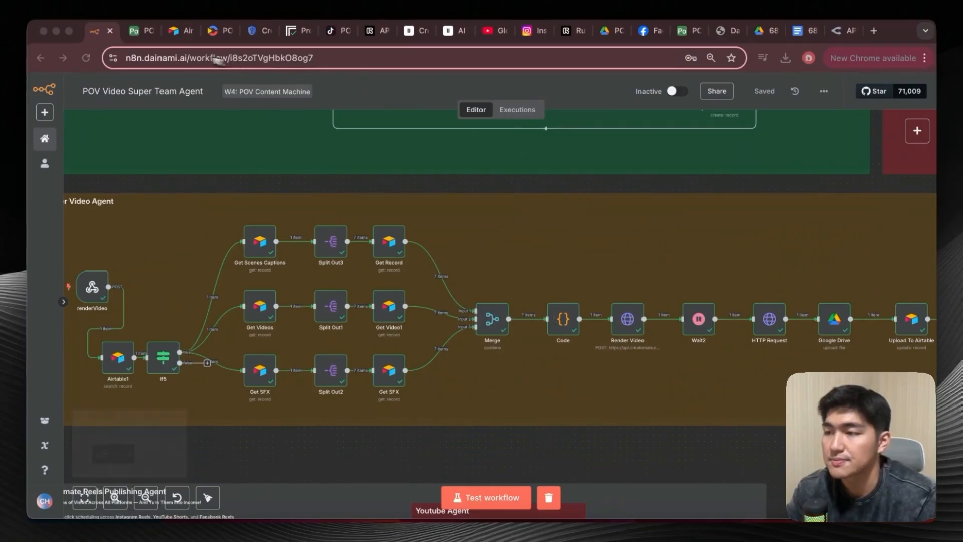
In Airtable's POV Main table, set the Status of Dawn of the Desert Nomad to Ready To Upload.
left_click(142, 31)
left_click(155, 89)
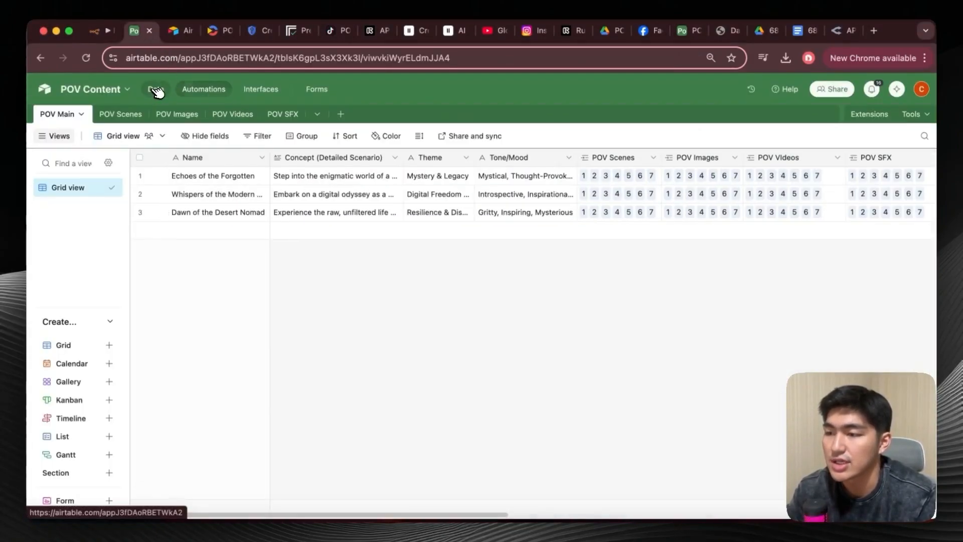
scroll(581, 270, "right", 5)
scroll(582, 269, "right", 5)
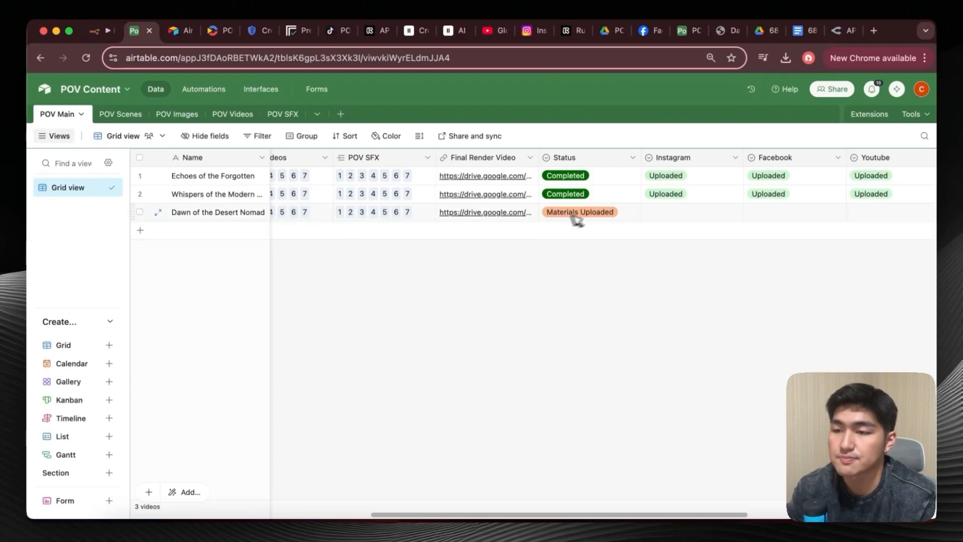
double_click(623, 214)
scroll(612, 290, "down", 3)
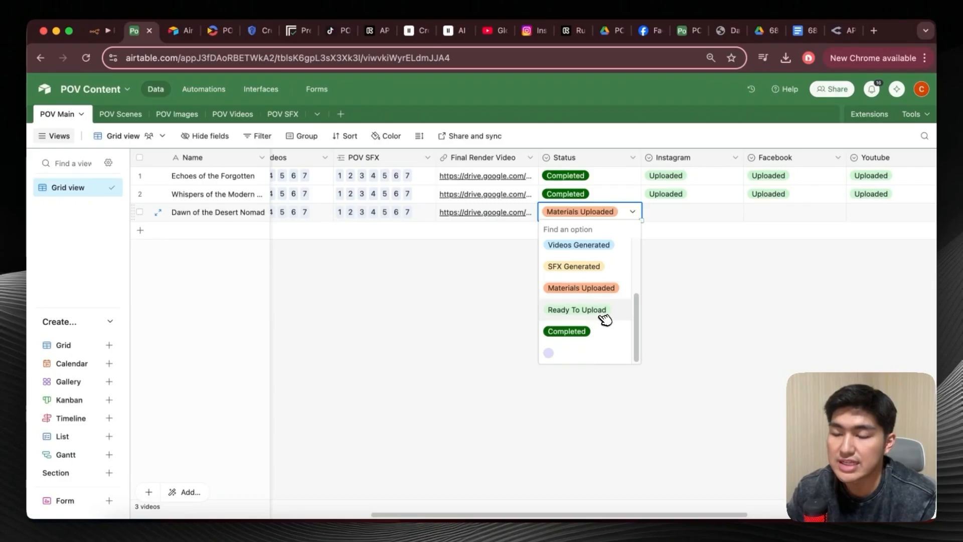
left_click(605, 319)
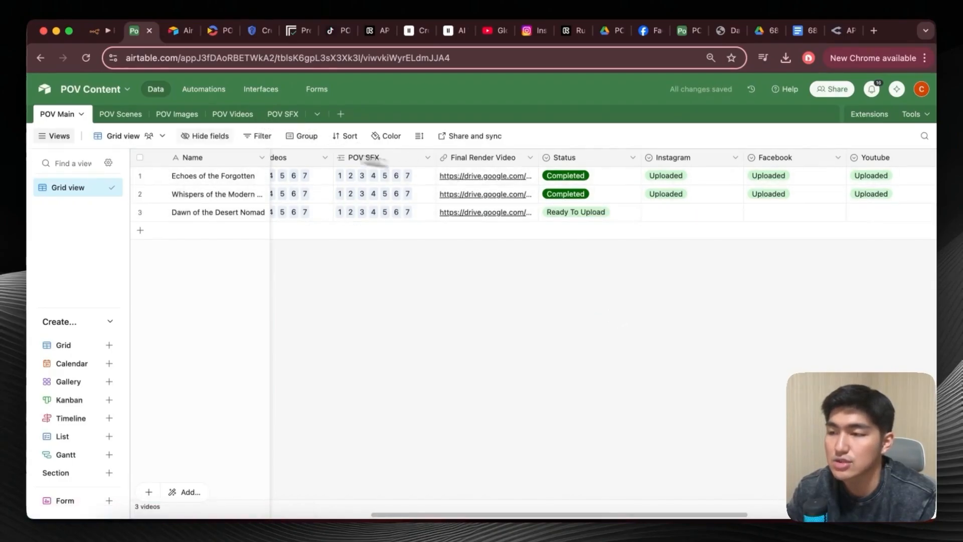
Open the publishVideo automation and review its trigger conditions and test step.
left_click(203, 89)
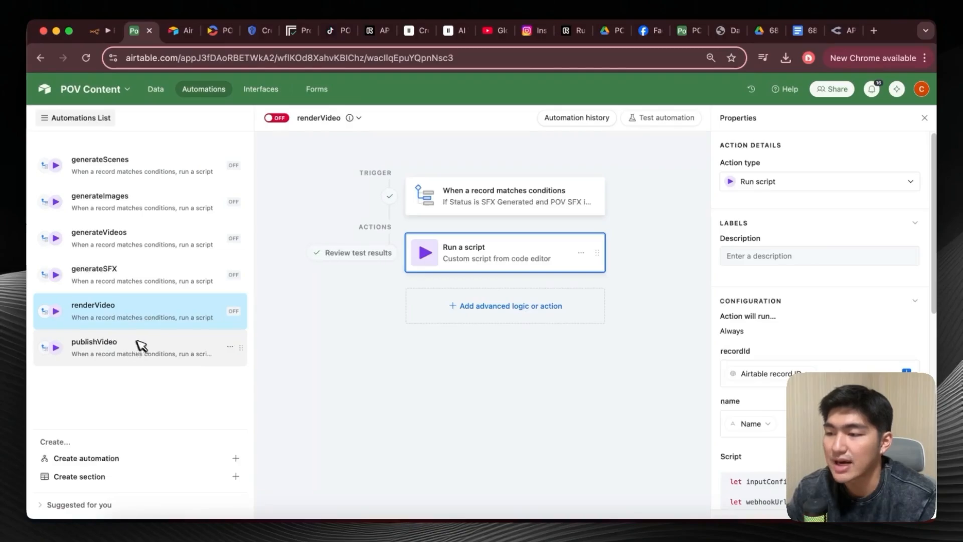
left_click(161, 345)
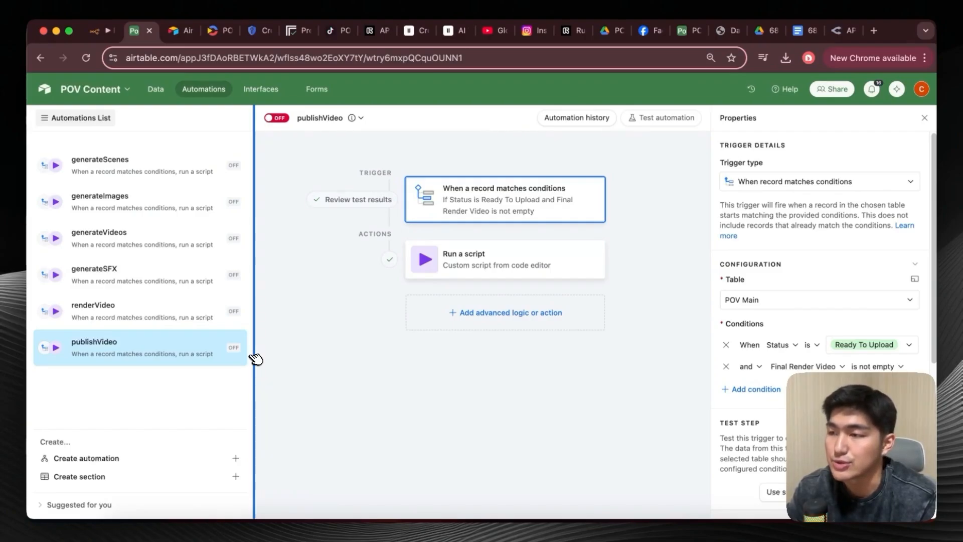
scroll(752, 350, "down", 5)
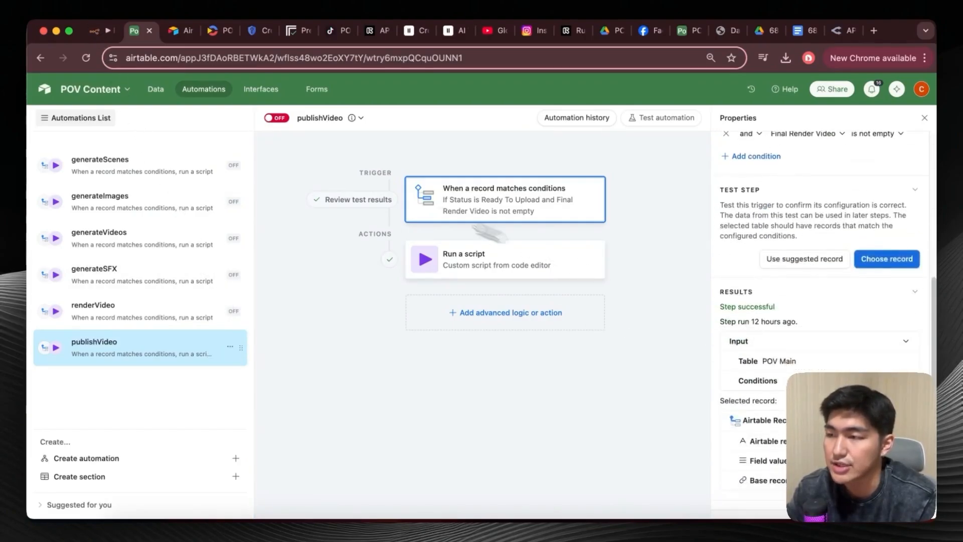
Switch to n8n, examine the Ultimate Reels Publishing Agent and its publishVideo webhook's test URL, and return to the canvas.
left_click(100, 30)
scroll(277, 289, "down", 10)
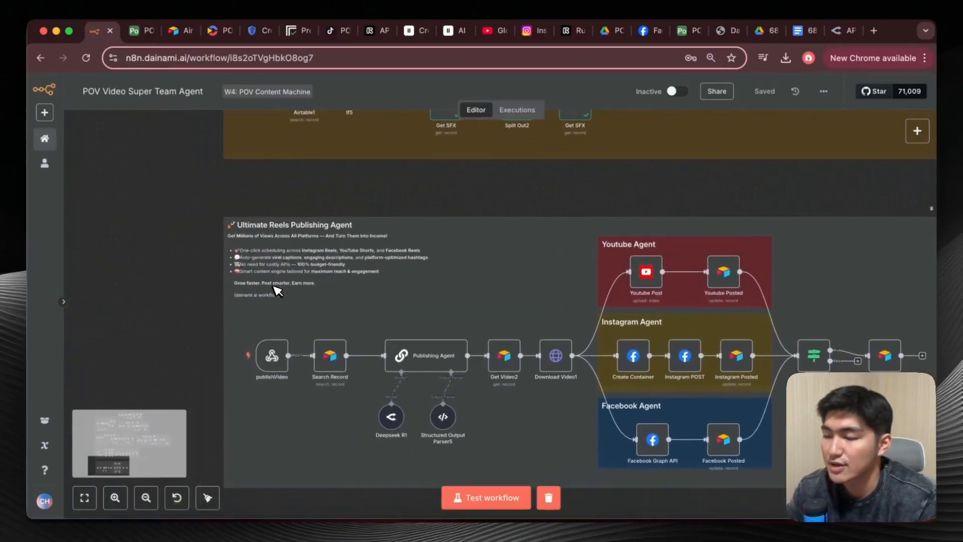
scroll(276, 289, "down", 5)
scroll(276, 290, "right", 5)
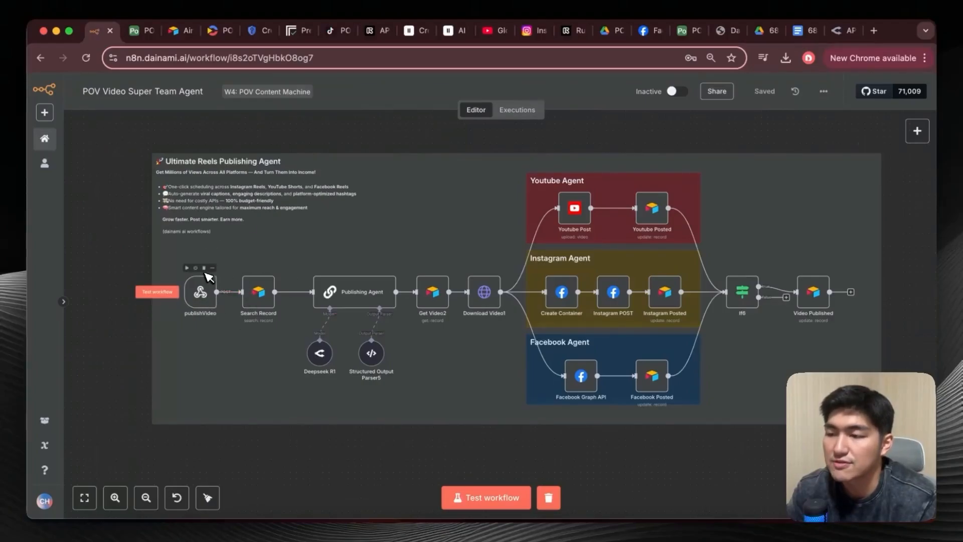
scroll(210, 277, "up", 5)
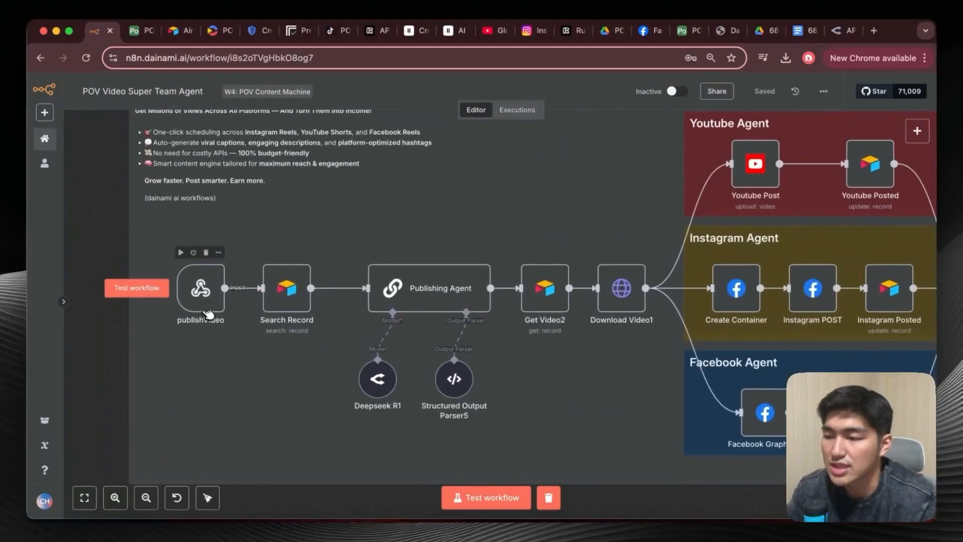
double_click(203, 294)
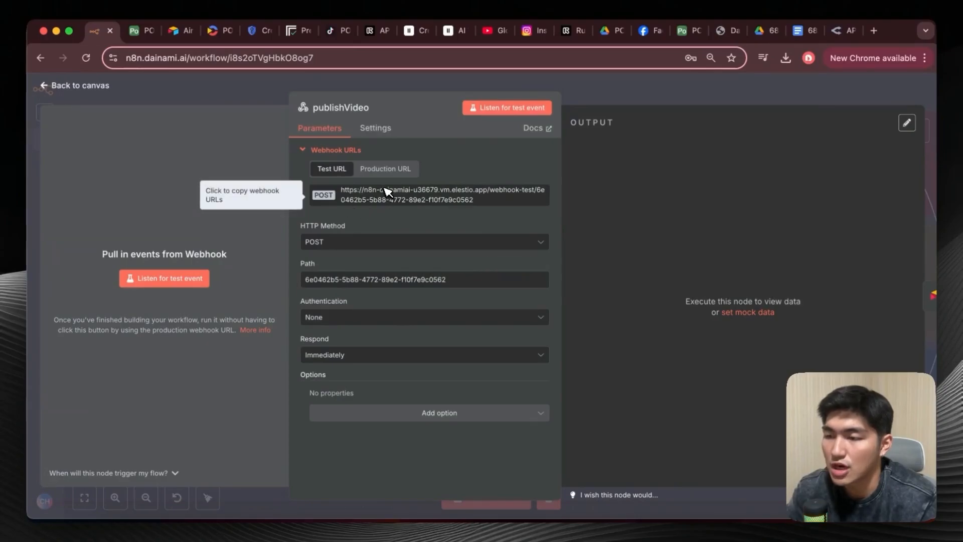
left_click(64, 87)
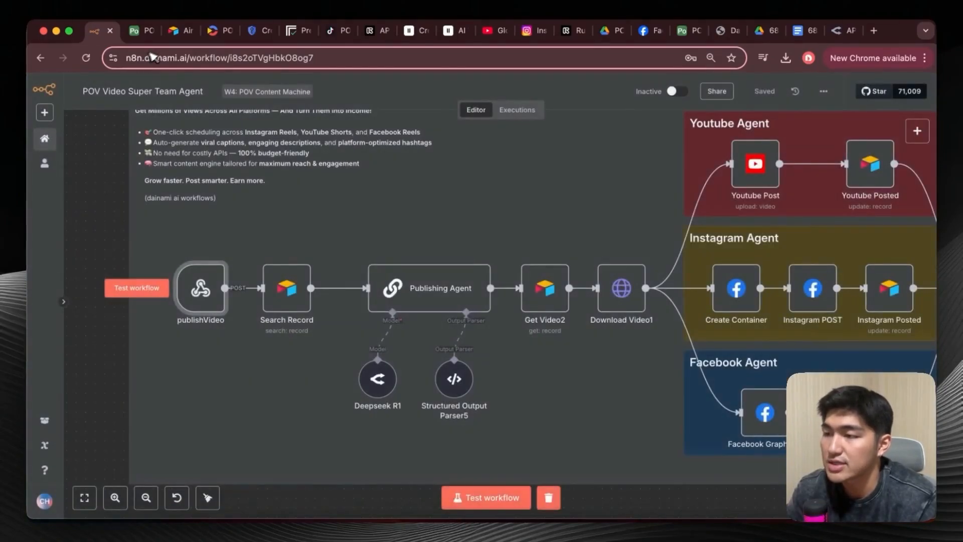
Review the publishVideo automation's script and trigger conditions in Airtable, and switch back to the n8n workflow.
left_click(143, 32)
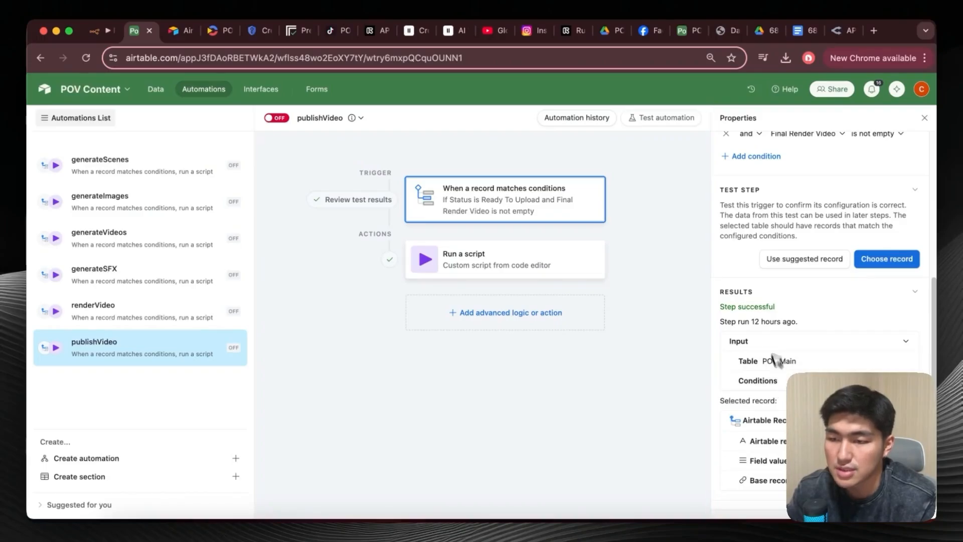
left_click(574, 266)
left_click(890, 264)
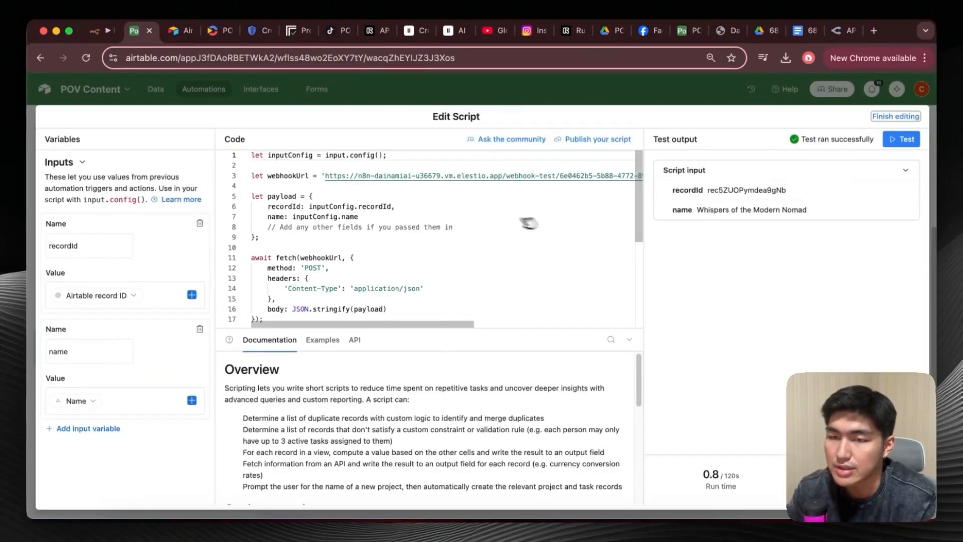
key("Escape")
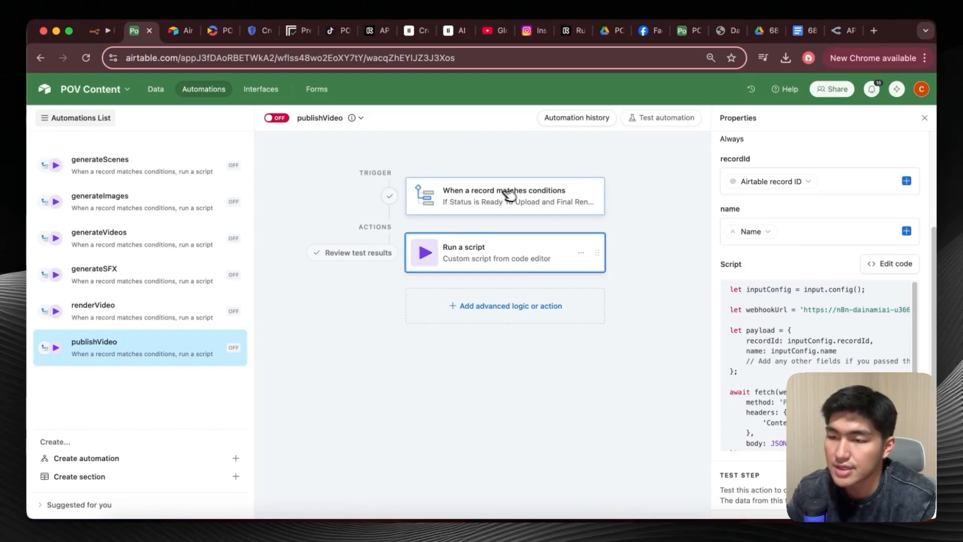
left_click(519, 194)
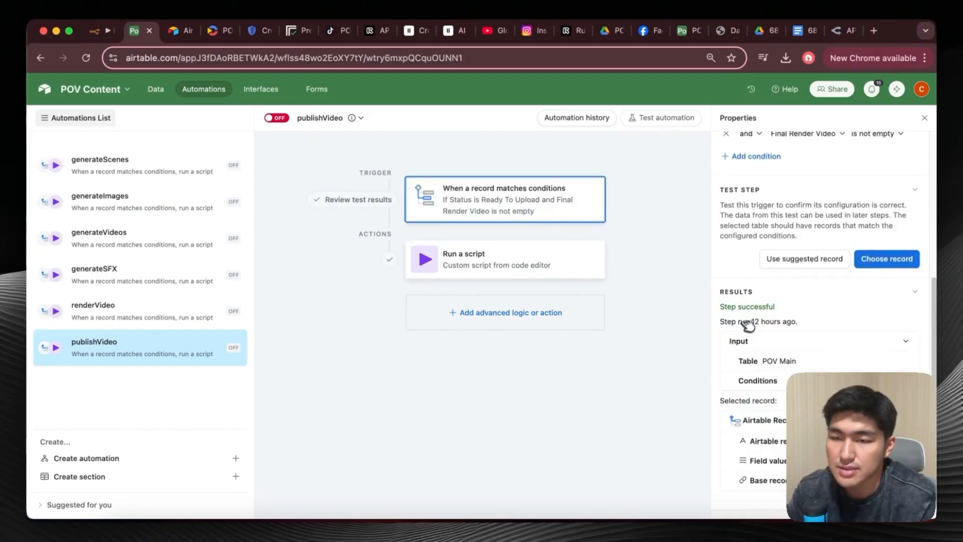
scroll(747, 321, "up", 4)
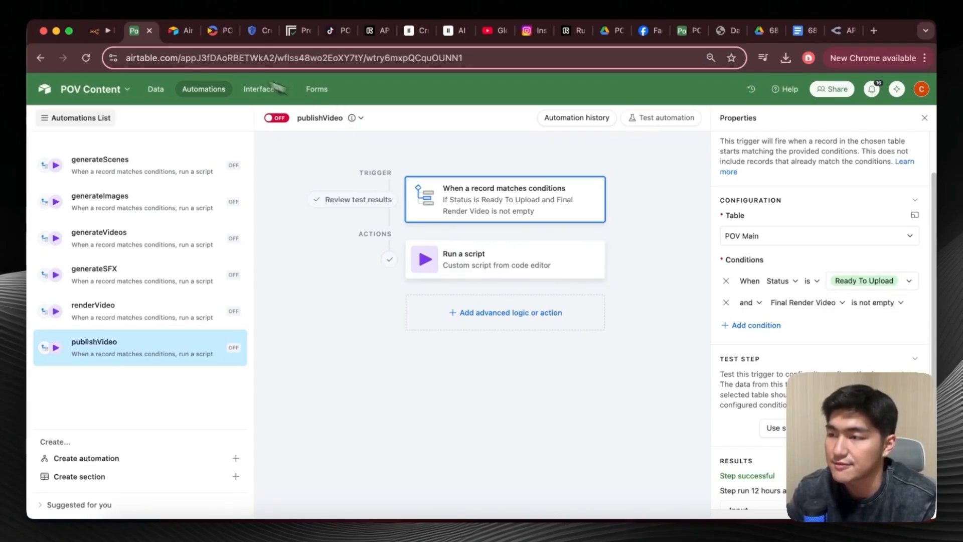
left_click(101, 30)
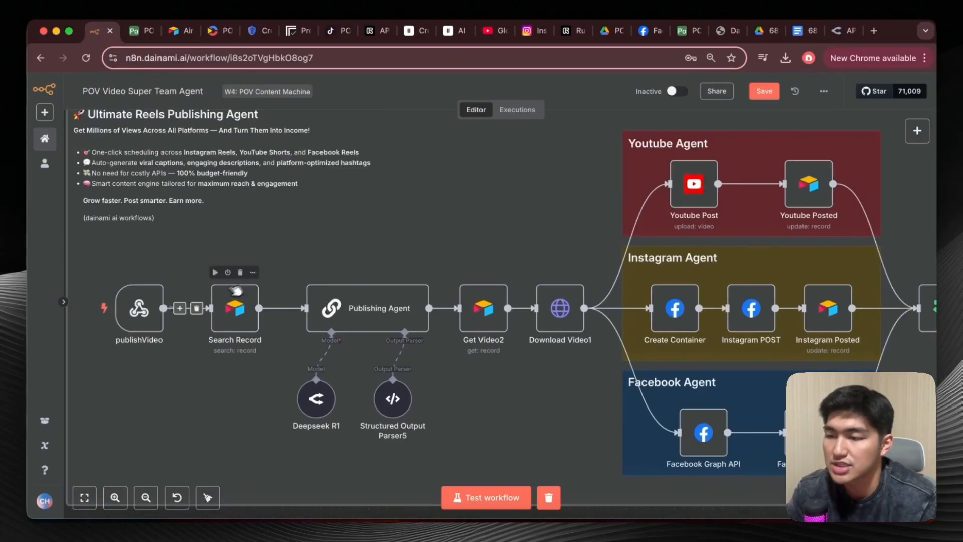
Open the Publishing Agent node, read through its full prompt expression down to the JSON output format, and return to the canvas.
left_click(380, 303)
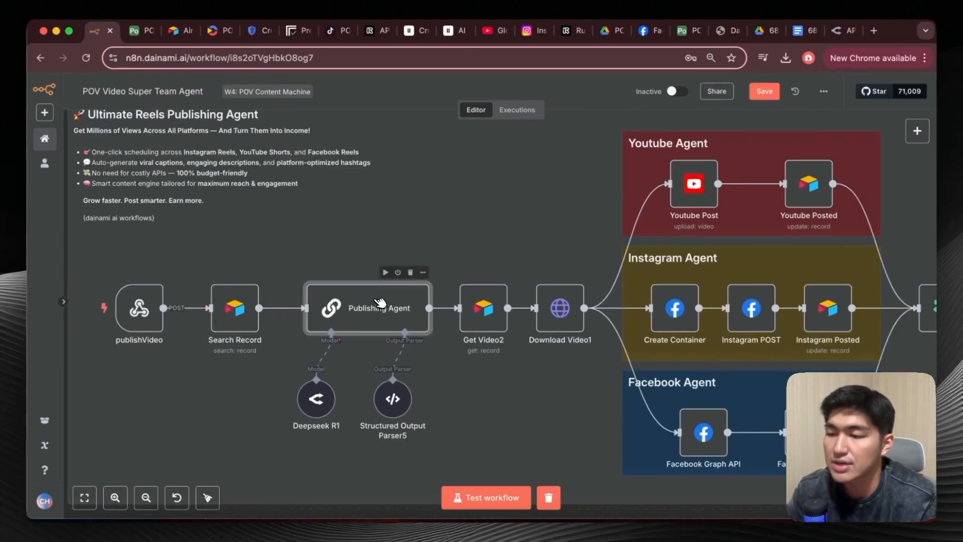
double_click(380, 303)
left_click(632, 283)
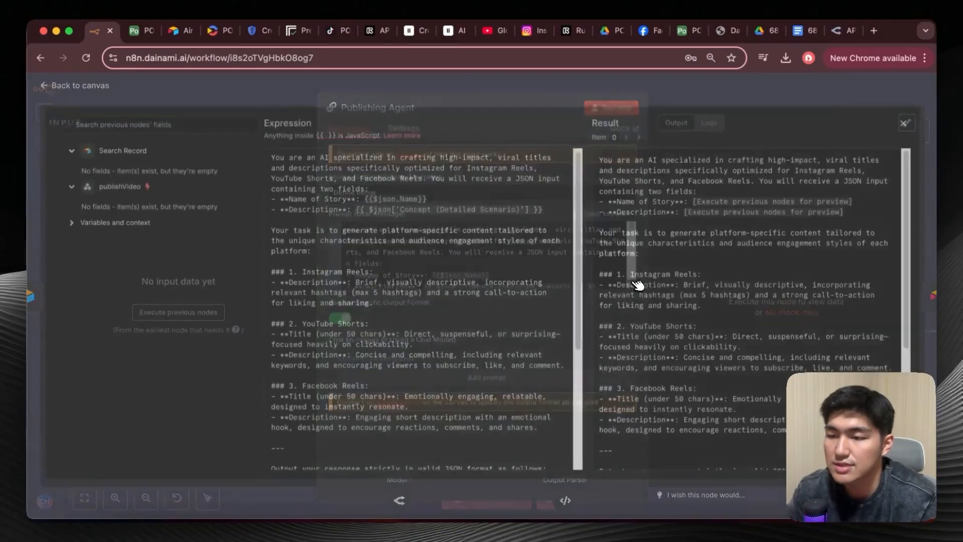
scroll(402, 266, "down", 3)
scroll(392, 269, "down", 1)
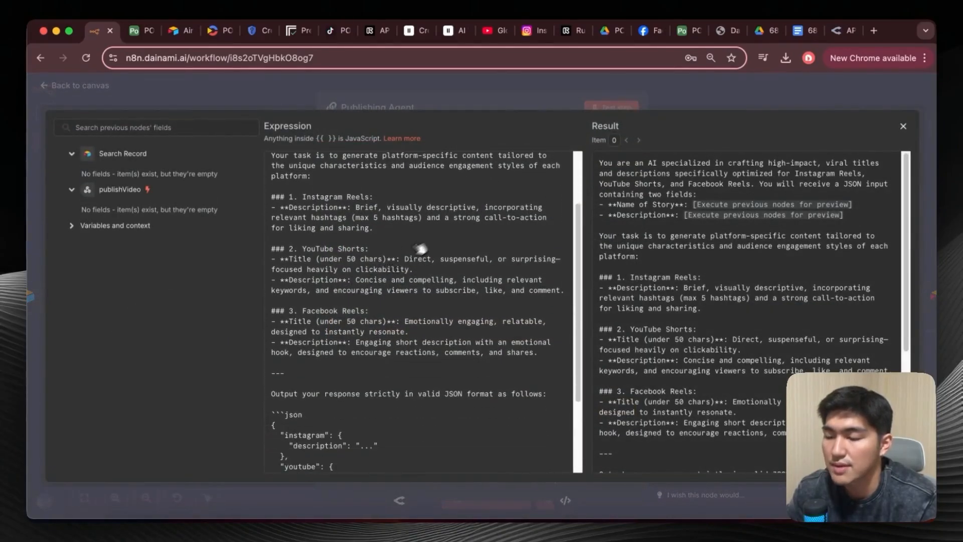
scroll(484, 256, "down", 4)
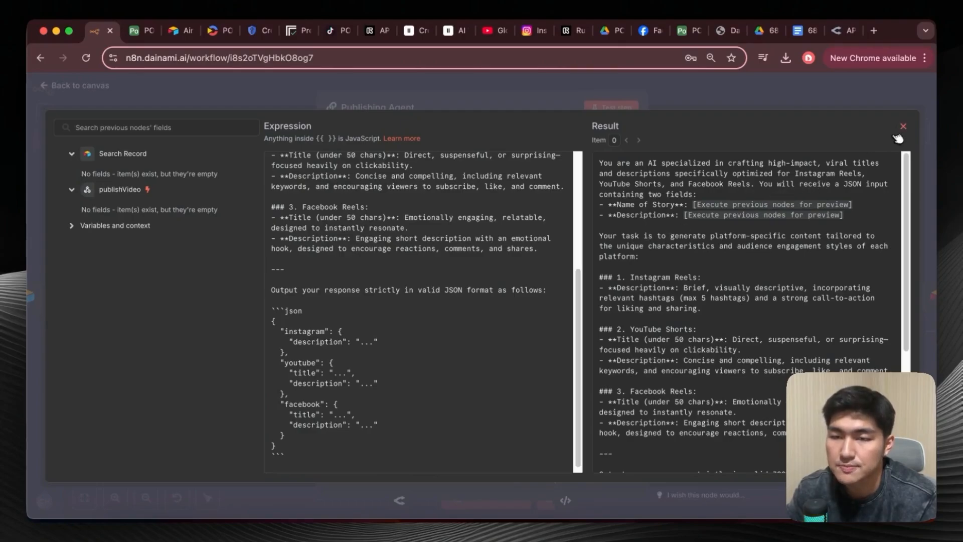
left_click(903, 126)
left_click(46, 83)
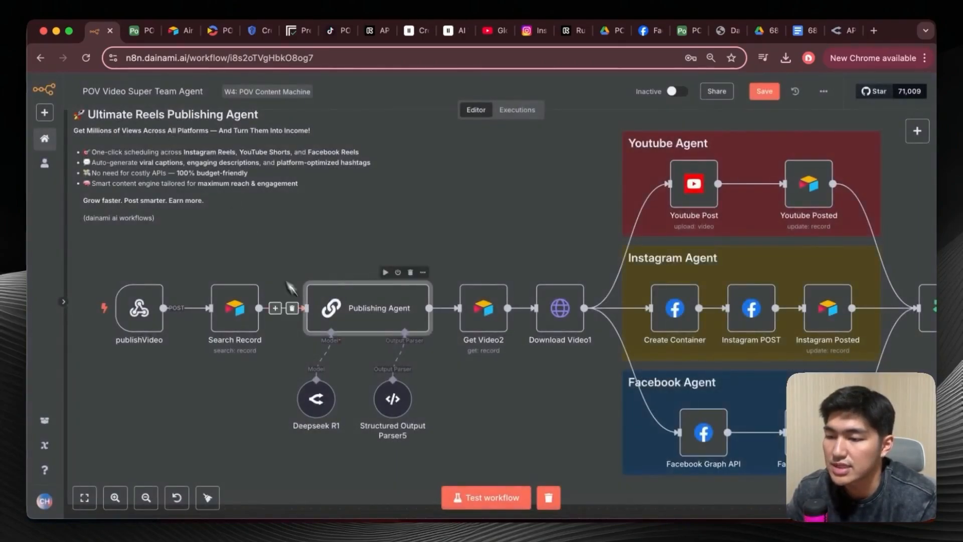
Examine Structured Output Parser5's JSON example, and look over the YouTube, Instagram and Facebook branches through to the Video Published node.
double_click(394, 406)
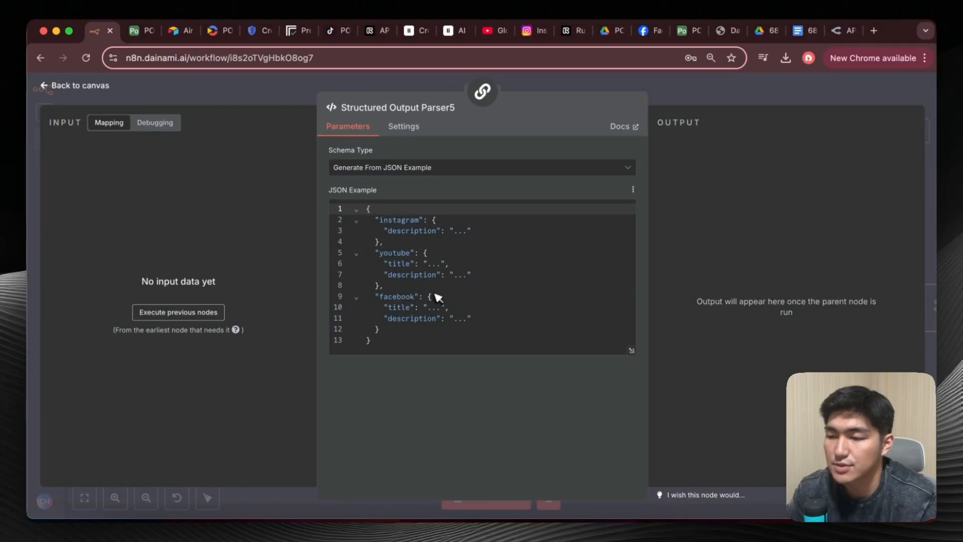
left_click(70, 86)
scroll(474, 276, "right", 1)
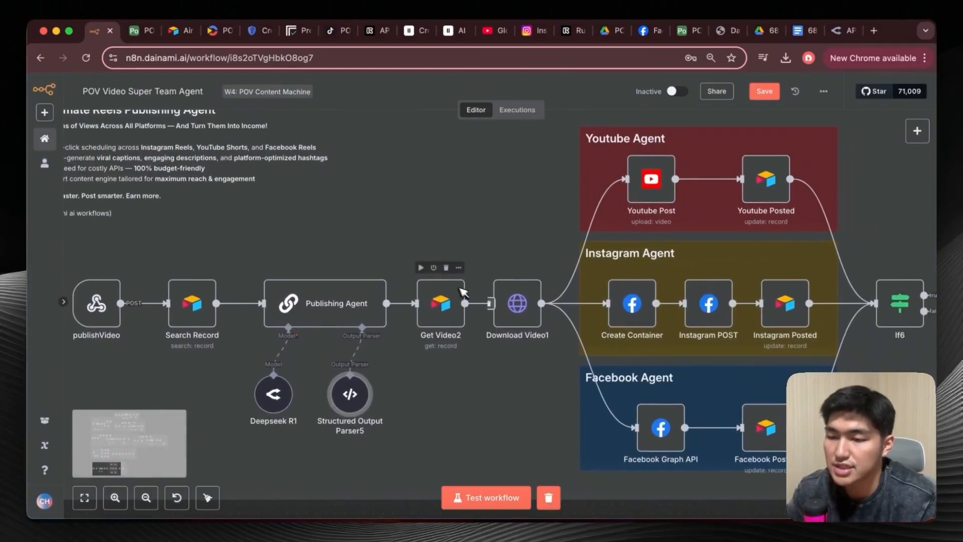
scroll(524, 301, "right", 1)
scroll(527, 305, "right", 3)
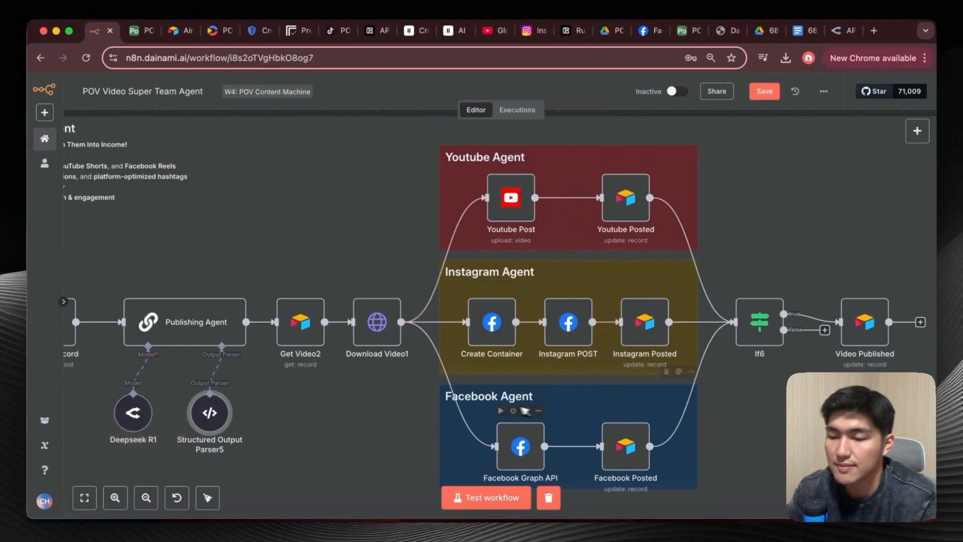
scroll(612, 447, "right", 2)
scroll(612, 447, "right", 2)
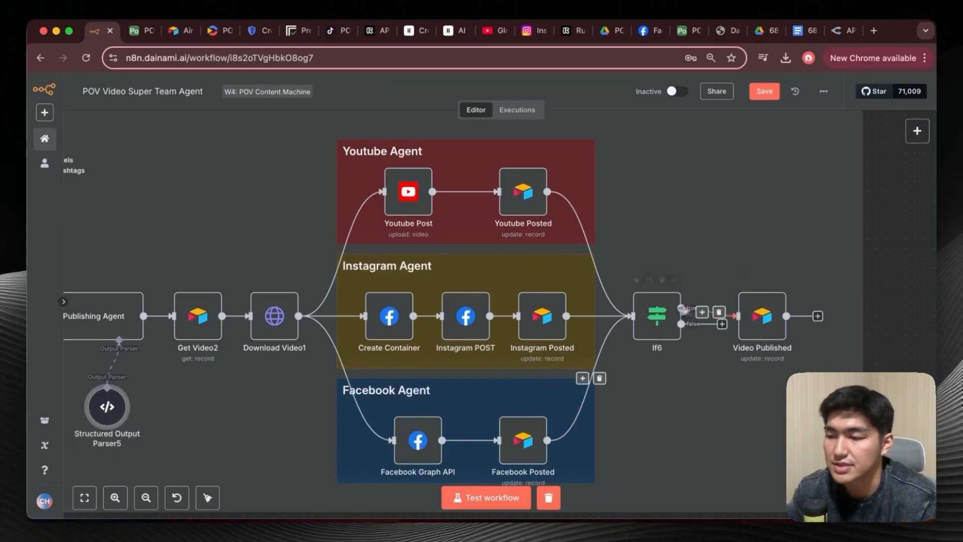
Start a test run from the publishVideo webhook in n8n, and trigger it by testing the publishVideo automation's script in Airtable.
left_click(102, 276)
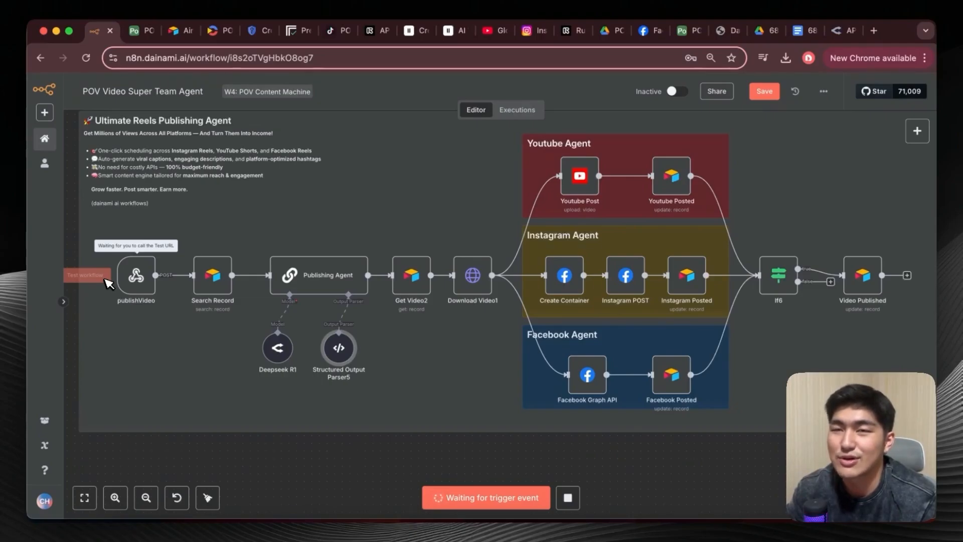
left_click(143, 32)
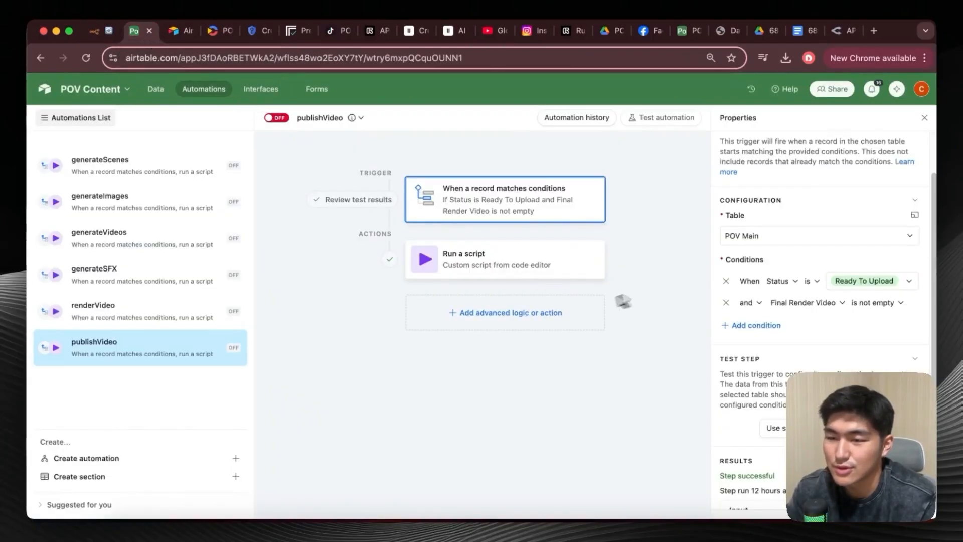
left_click(581, 266)
scroll(767, 317, "down", 10)
left_click(891, 320)
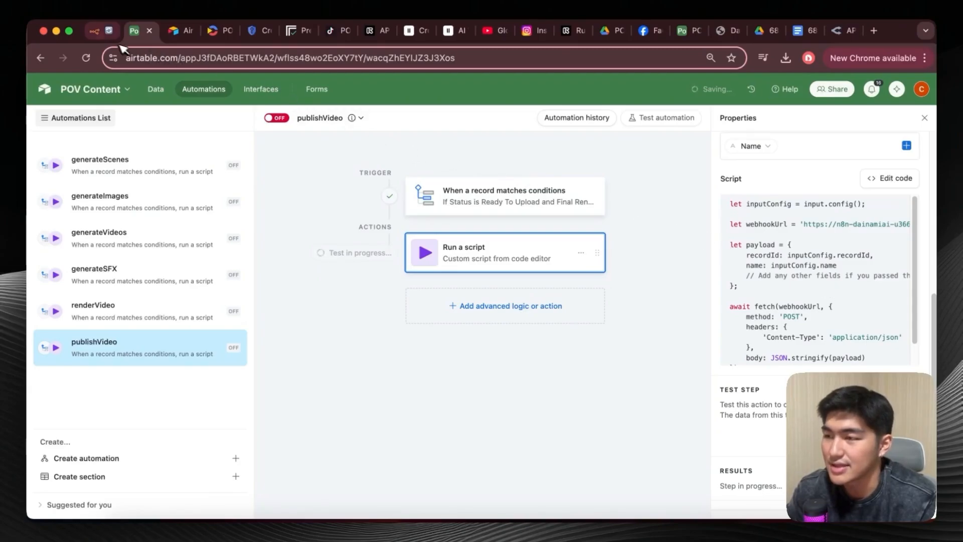
Switch back to n8n and follow the Ultimate Reels Publishing Agent's execution through to the Video Published node.
left_click(107, 37)
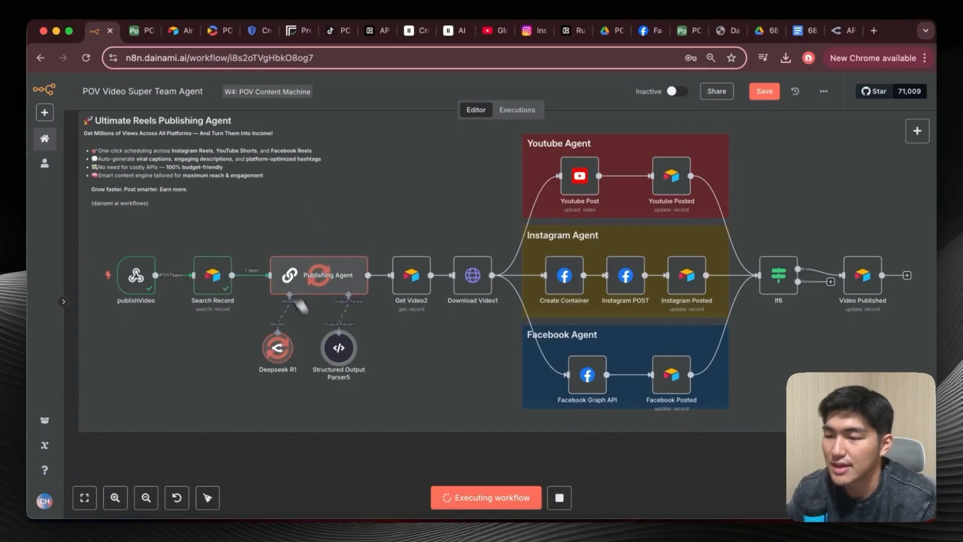
scroll(423, 355, "right", 2)
scroll(427, 354, "up", 1)
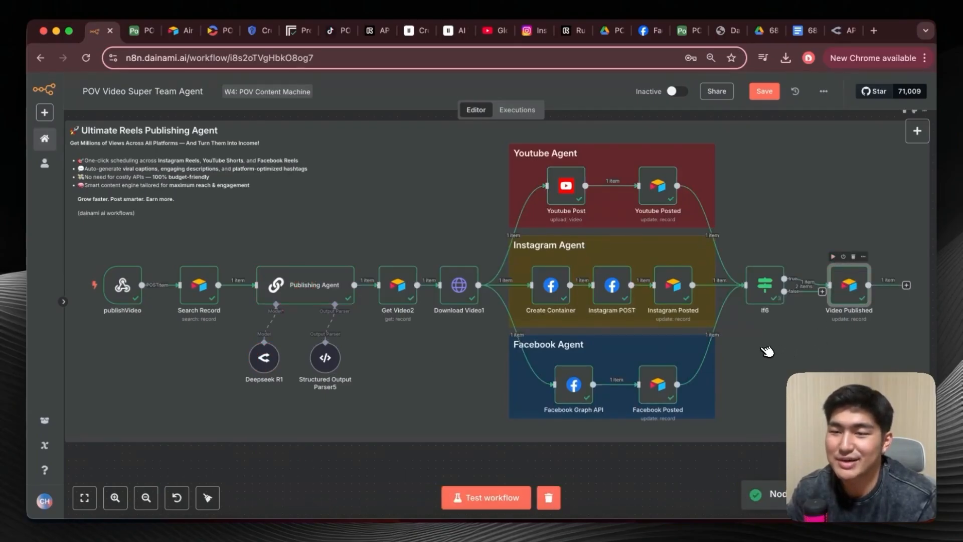
Reload the Facebook video page, open the Lumivaux page, and review its newest POV desert video post and caption.
left_click(649, 32)
left_click(474, 60)
key("Return")
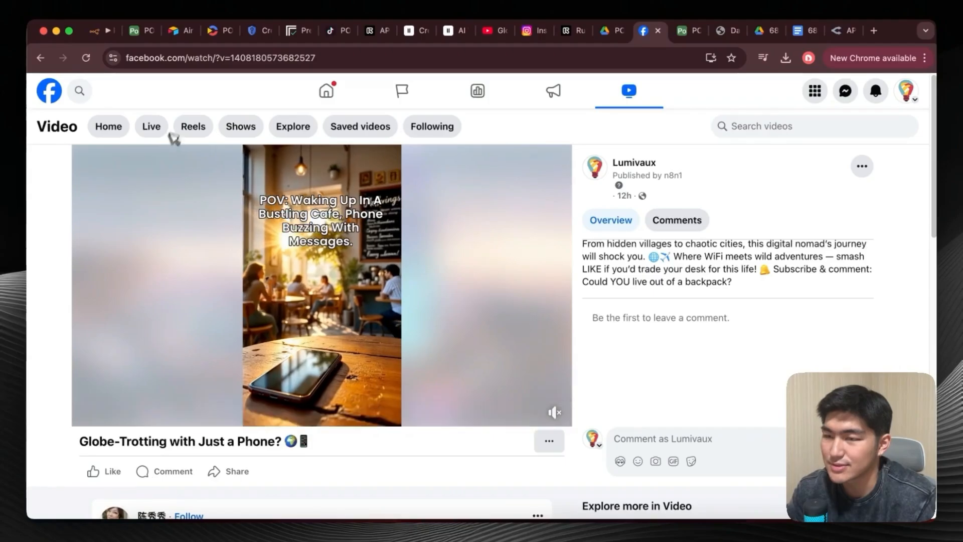
left_click(636, 163)
scroll(552, 254, "down", 10)
scroll(594, 301, "down", 5)
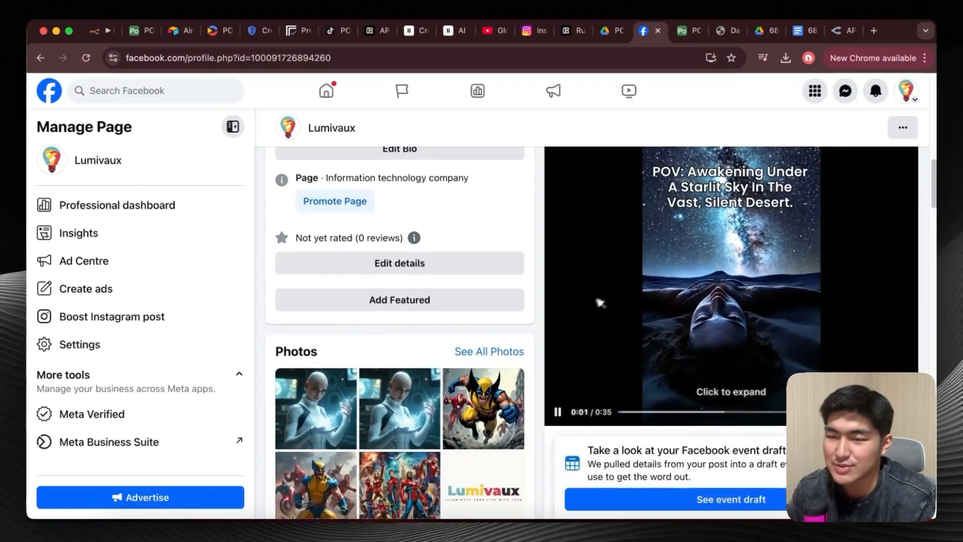
scroll(652, 311, "up", 4)
scroll(710, 317, "up", 1)
left_click(633, 225)
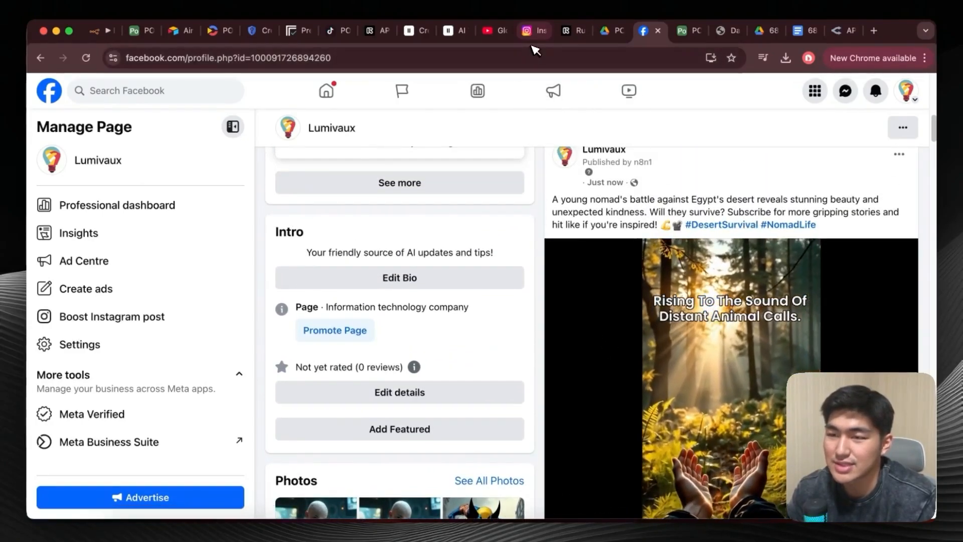
Switch to Instagram, reload the reel, open the account's Reels, and view the newest reel with its caption.
left_click(527, 30)
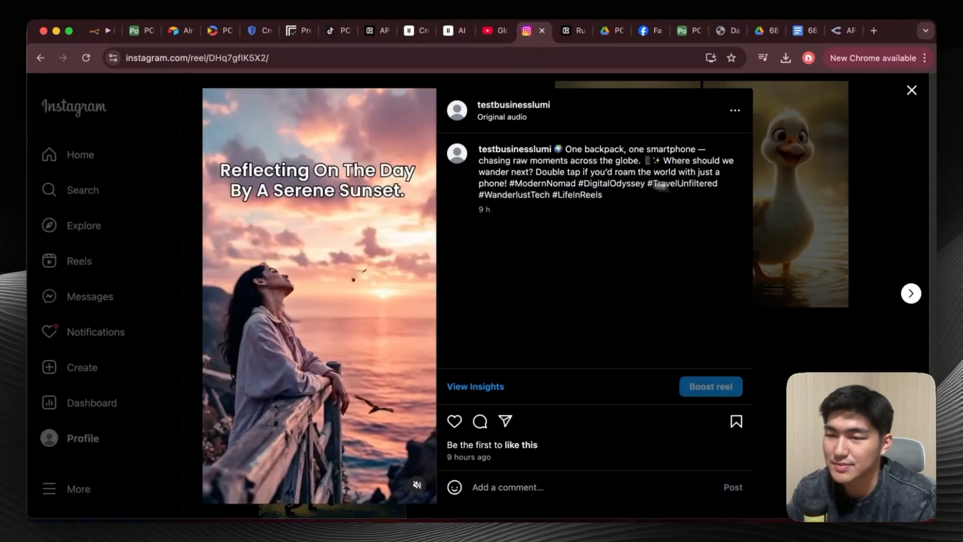
key("super+r")
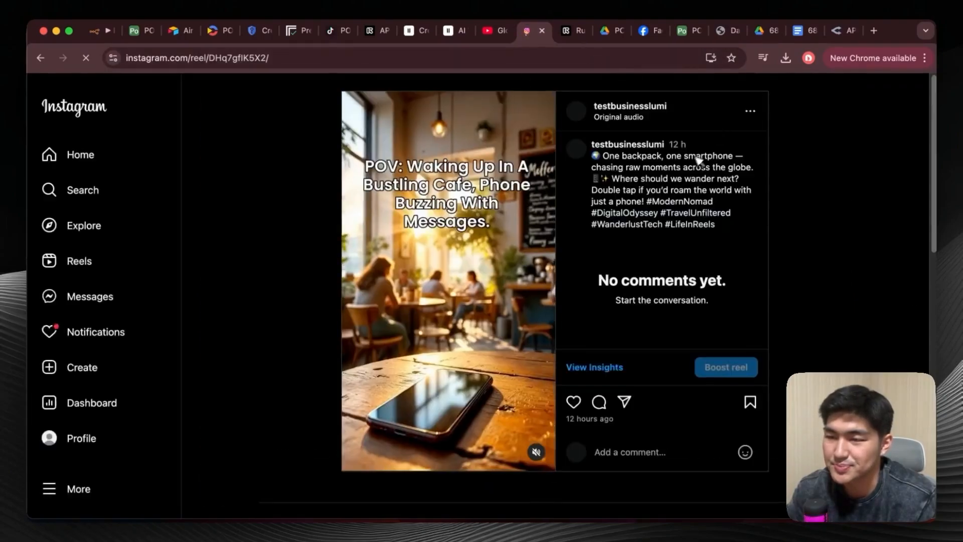
left_click(646, 107)
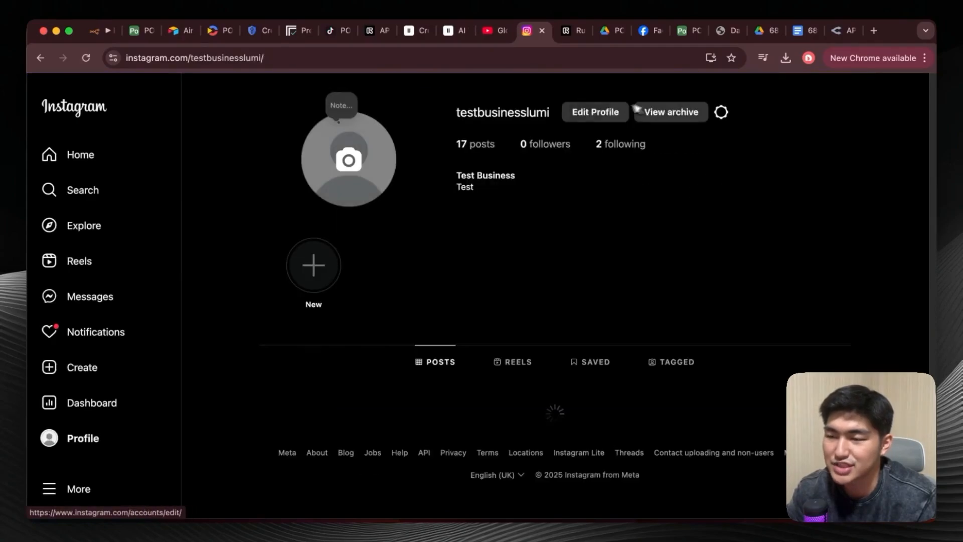
scroll(384, 286, "down", 4)
left_click(510, 195)
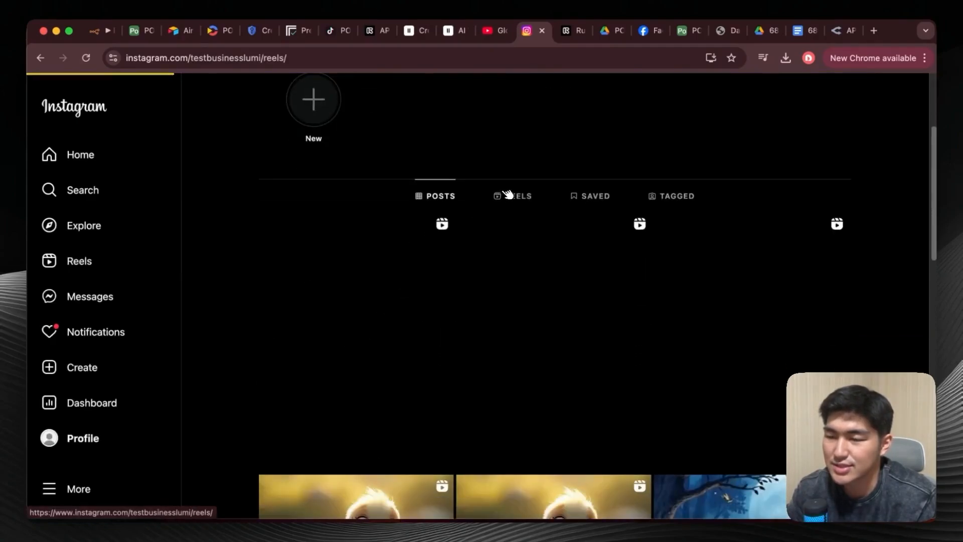
scroll(366, 311, "down", 4)
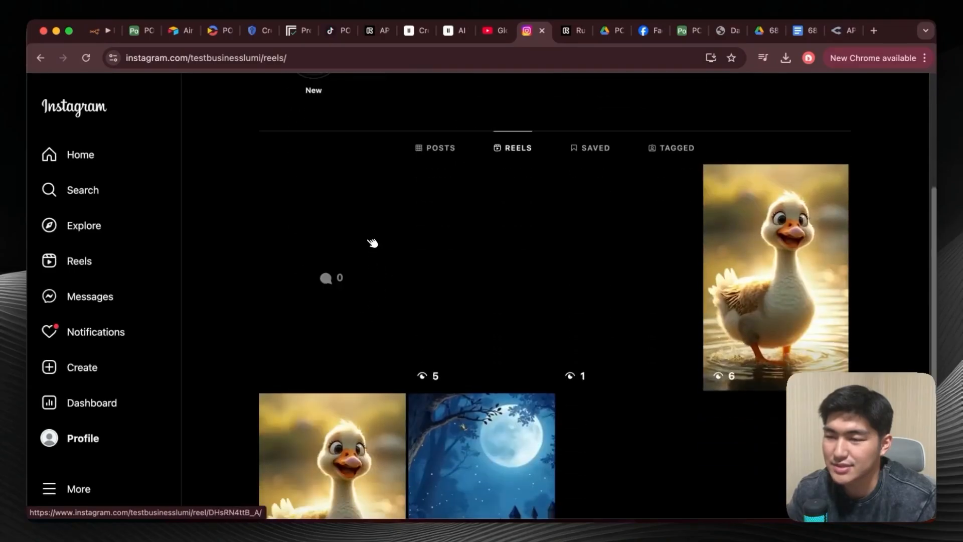
left_click(372, 244)
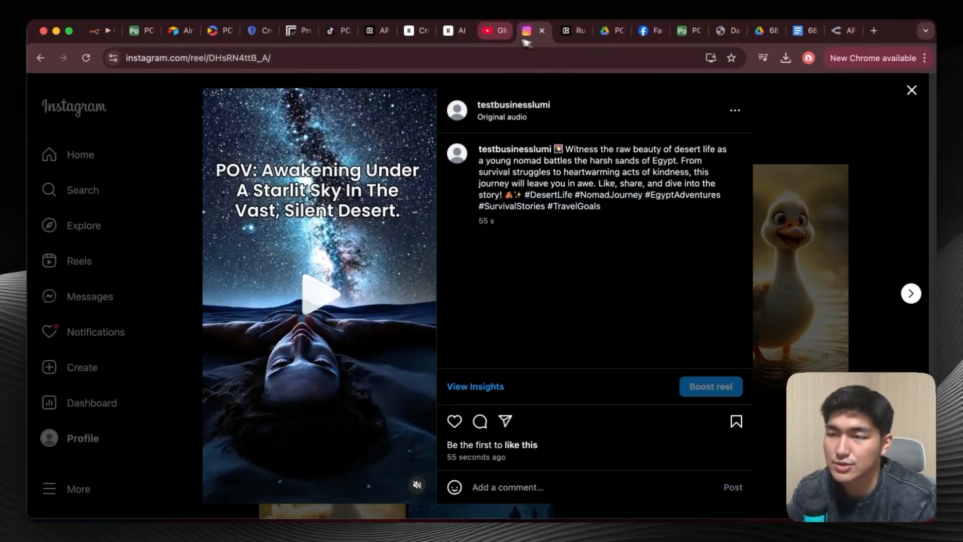
Switch to YouTube, open the channel's Shorts, and play the newest Short about surviving Egypt's harsh desert.
left_click(493, 40)
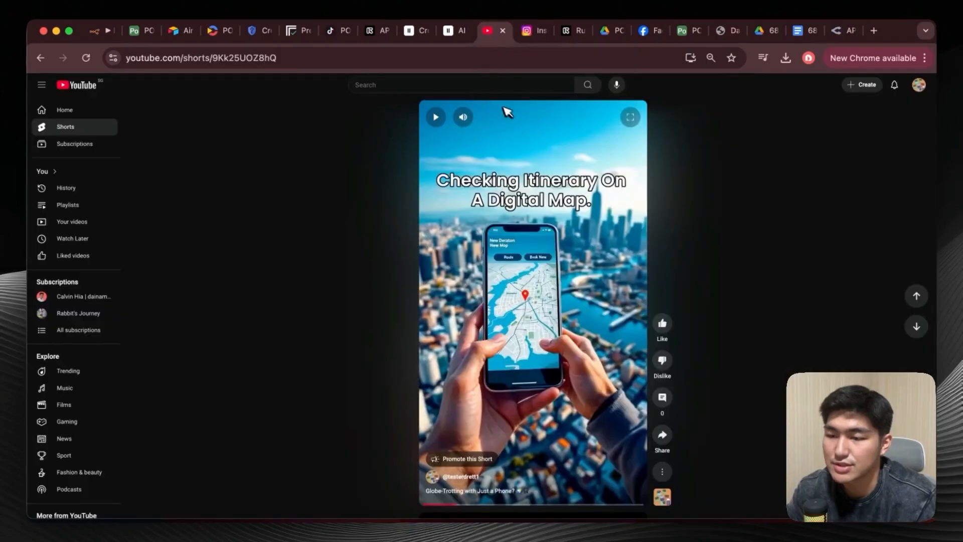
left_click(459, 476)
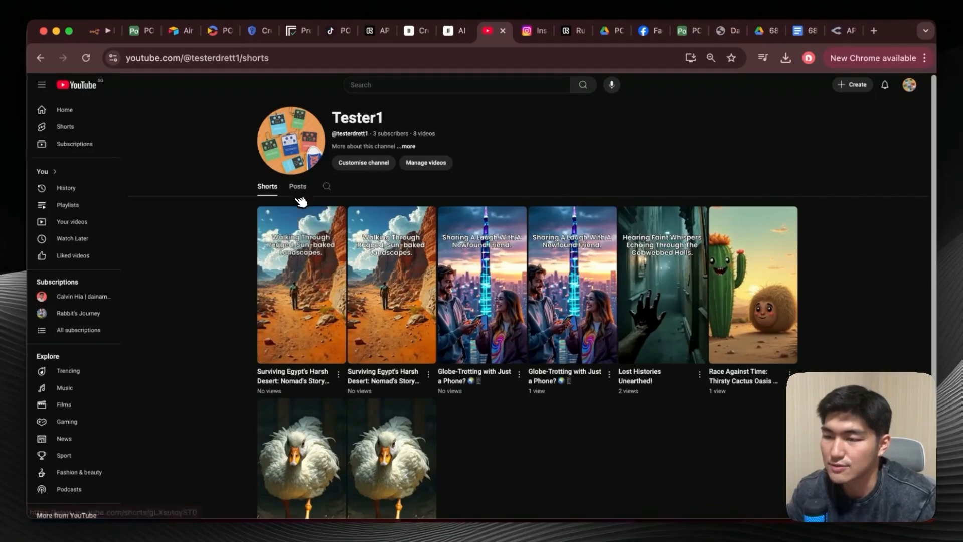
left_click(299, 206)
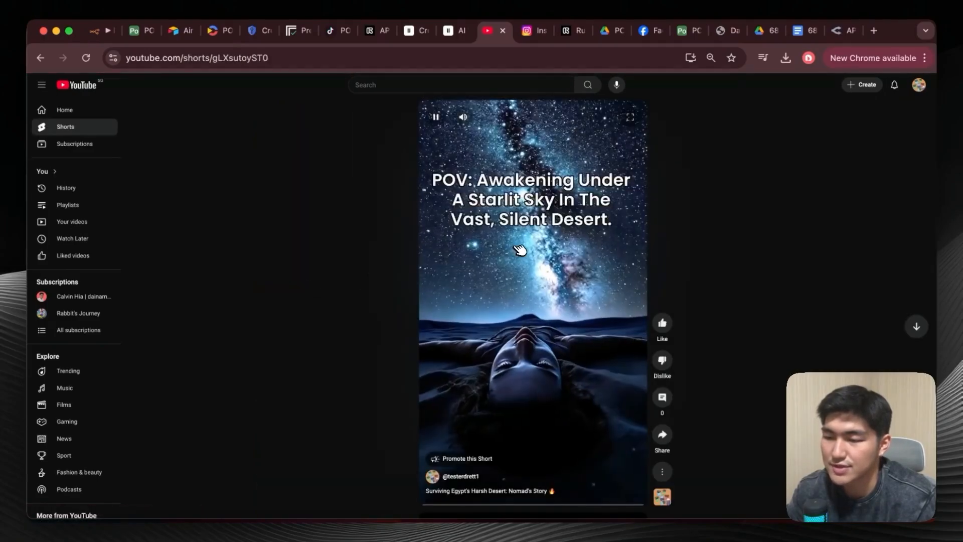
left_click(530, 480)
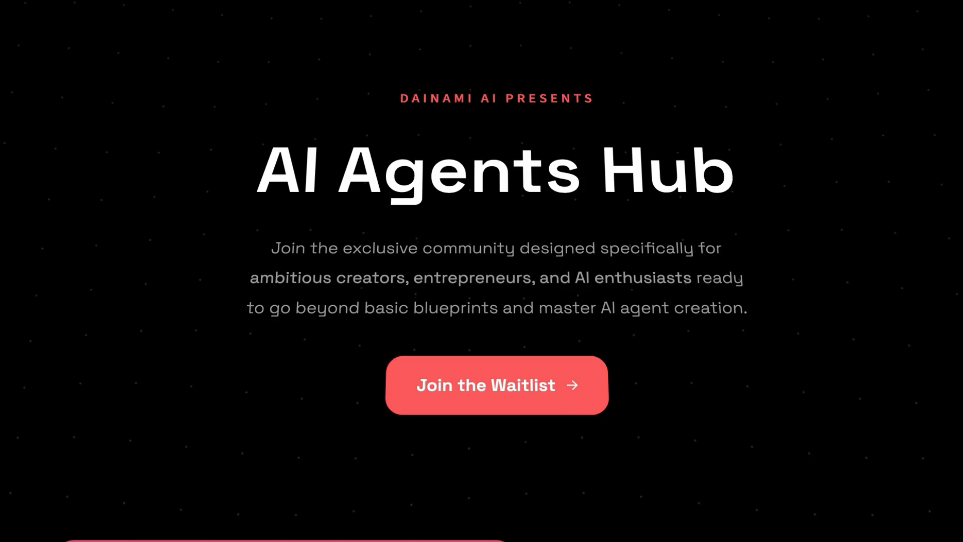
scroll(482, 270, "down", 20)
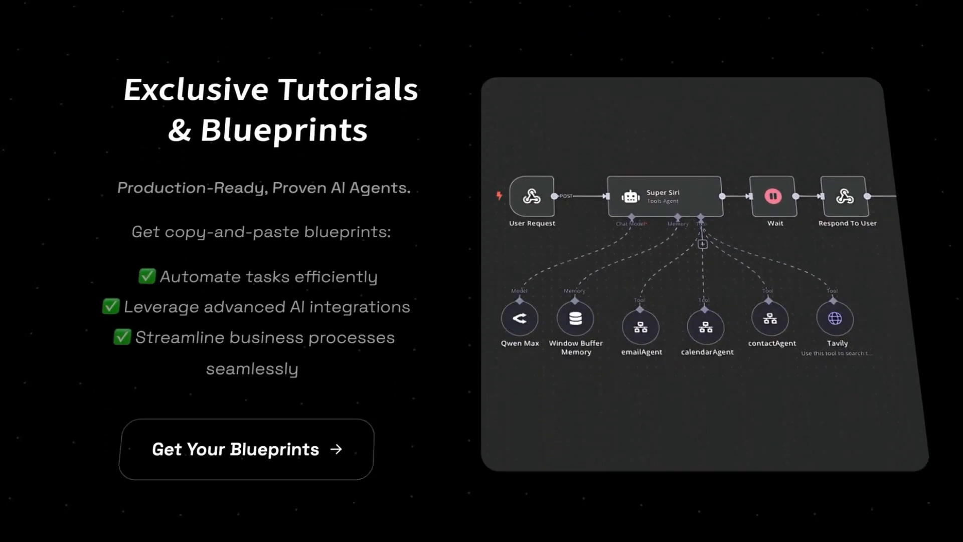
scroll(482, 271, "down", 15)
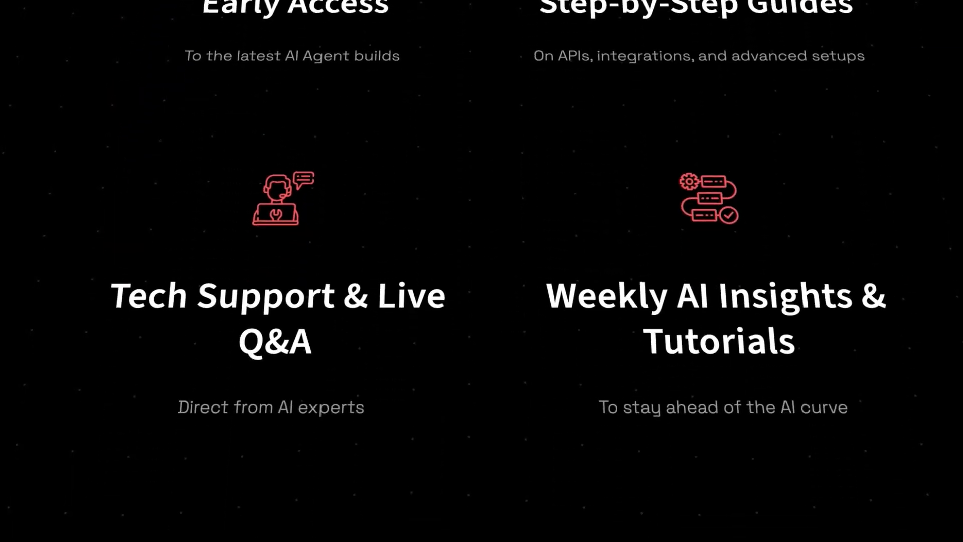